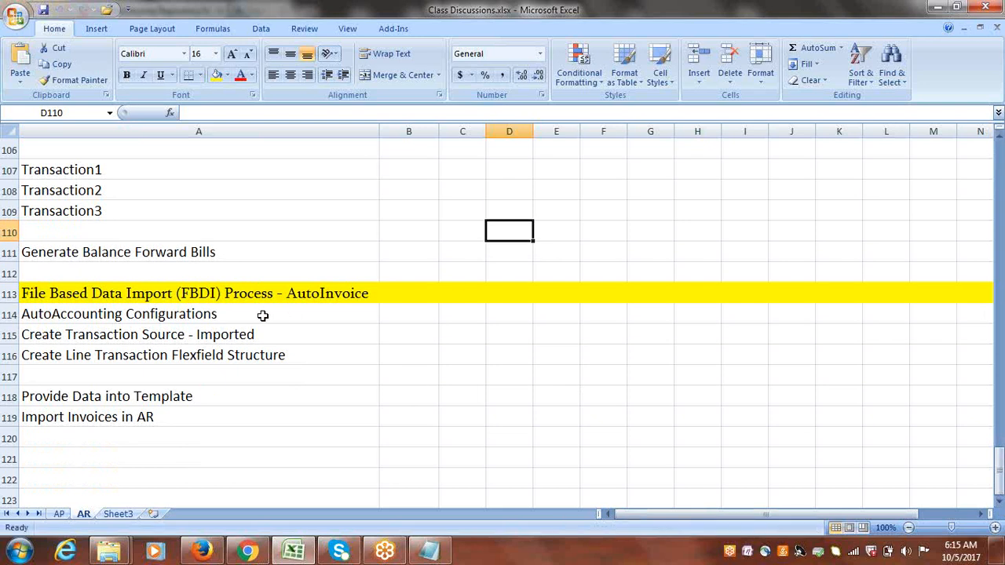
# Review the AutoInvoice FBDI process items listed in the class discussion worksheet.
pyautogui.moveTo(229, 314); pyautogui.dragTo(219, 355)
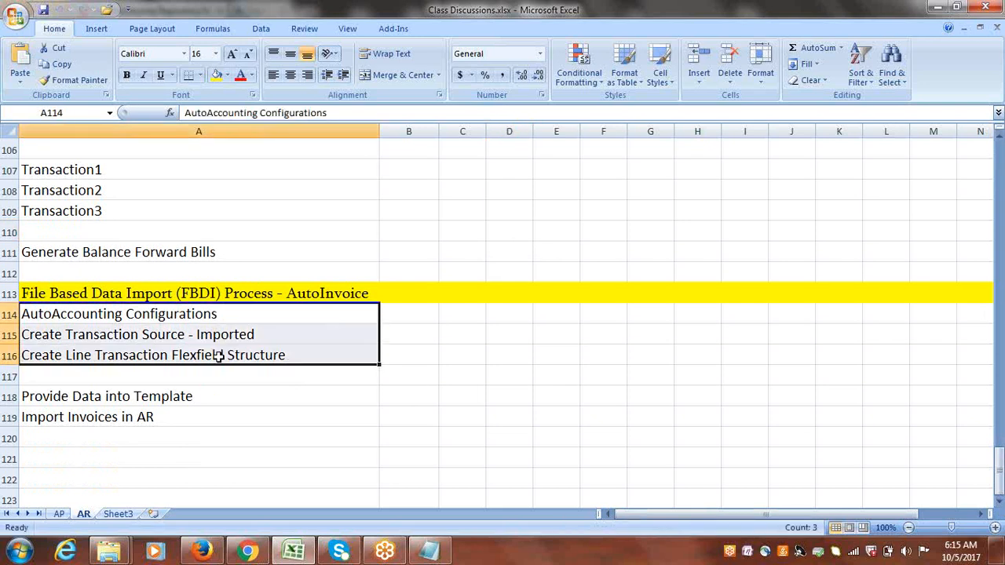
pyautogui.click(108, 398)
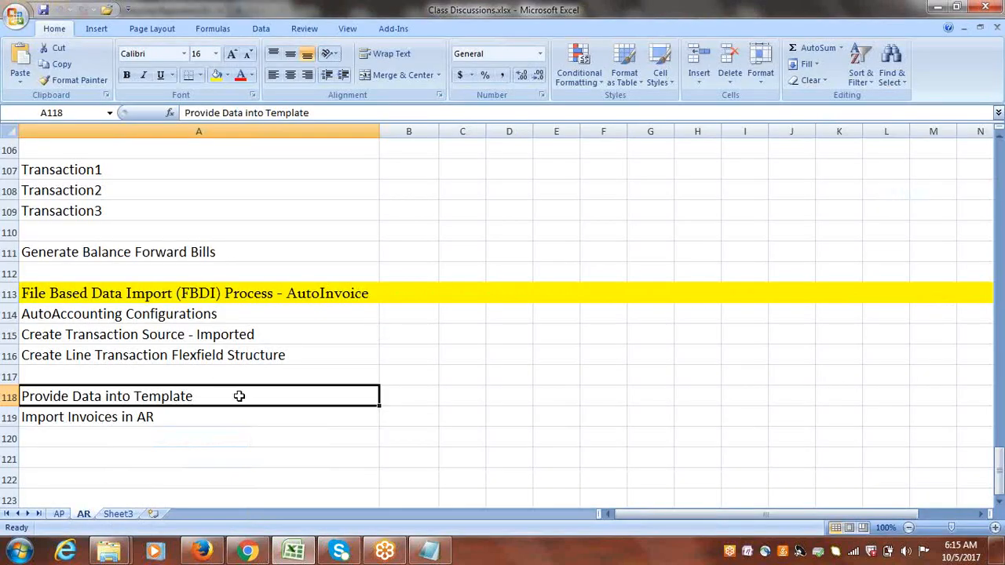
pyautogui.click(197, 421)
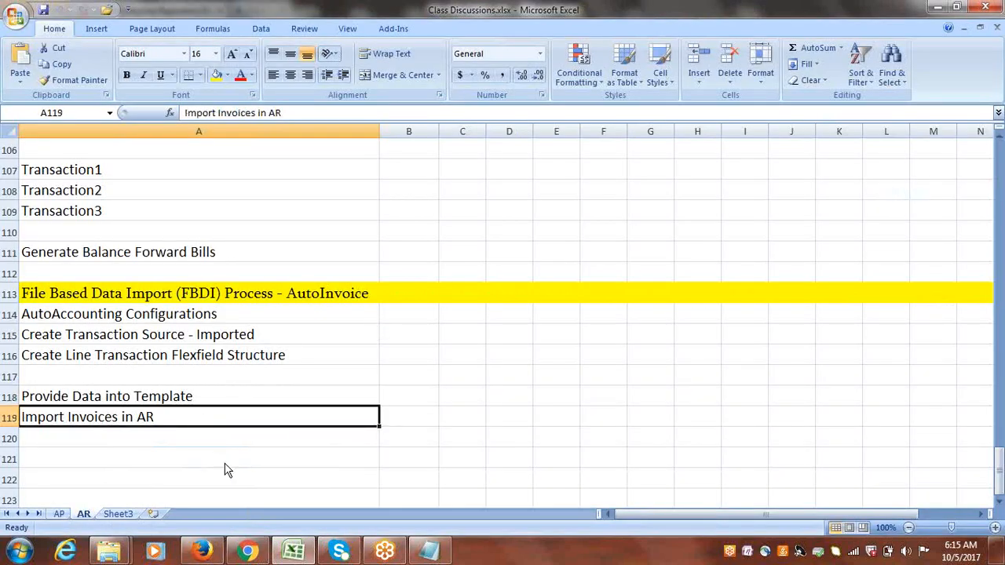
# Switch to Firefox and open the Release 12 File-Based Data Import for Financials Cloud guide from the Financials tab.
pyautogui.click(209, 553)
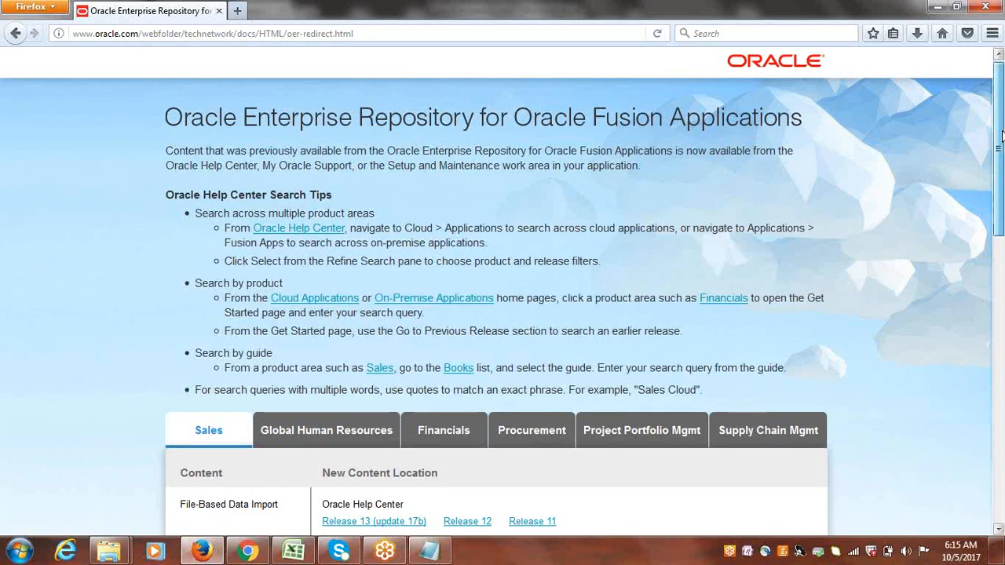
pyautogui.scroll(-5, 903, 236)
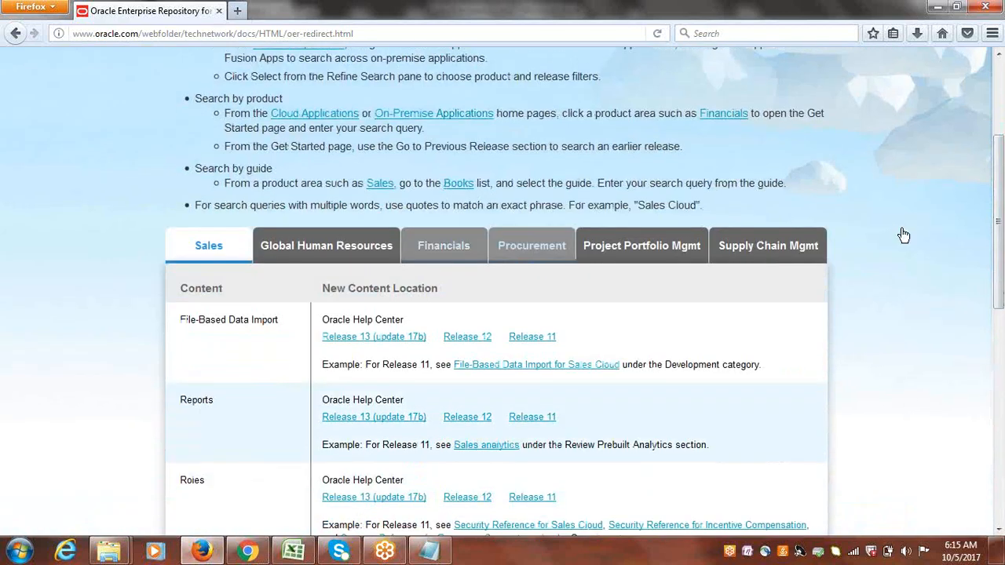
pyautogui.click(448, 246)
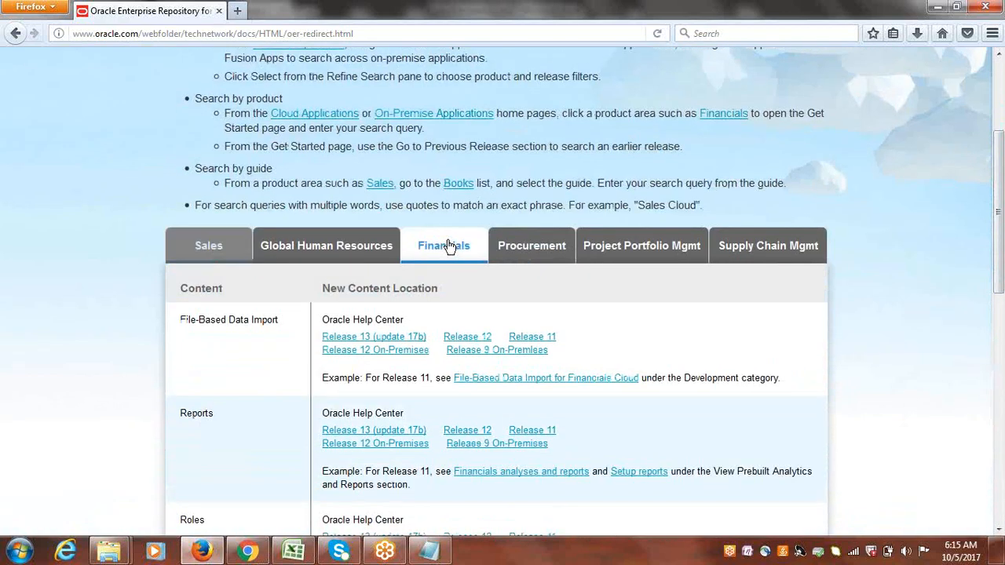
pyautogui.click(476, 337)
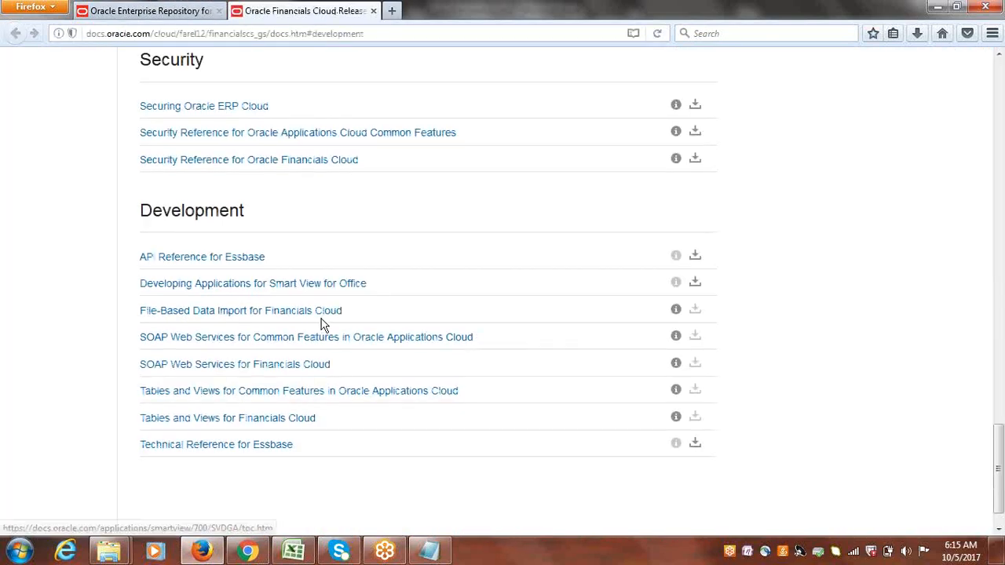
pyautogui.click(229, 313)
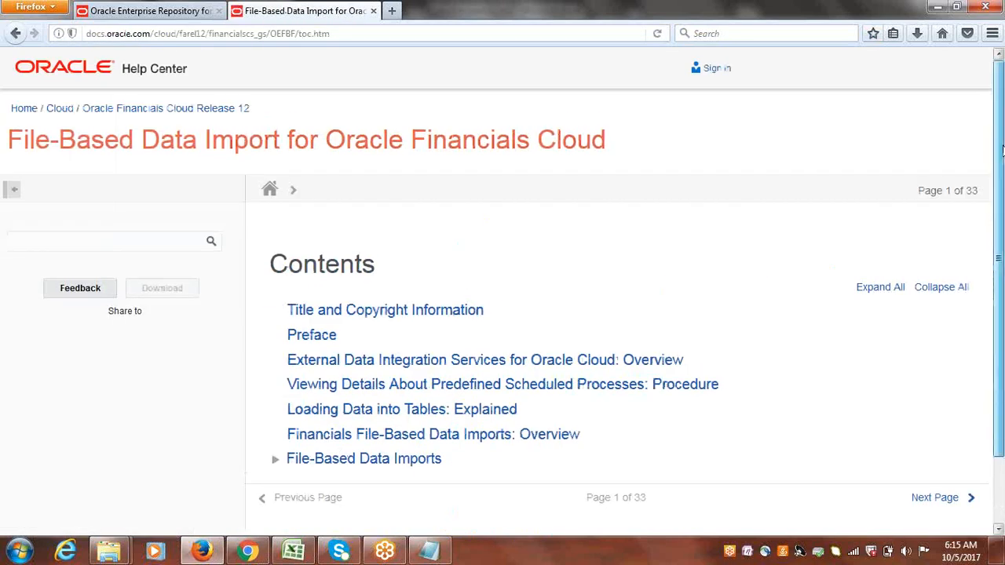
# Expand File-Based Data Imports in the guide's contents and open the AutoInvoice Import page.
pyautogui.scroll(-2, 336, 403)
pyautogui.click(276, 386)
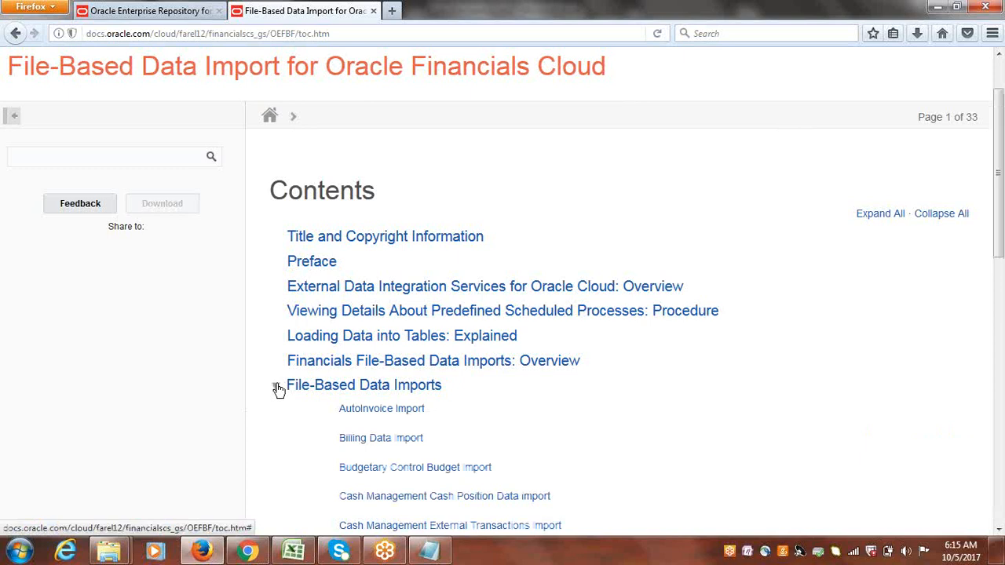
pyautogui.click(383, 410)
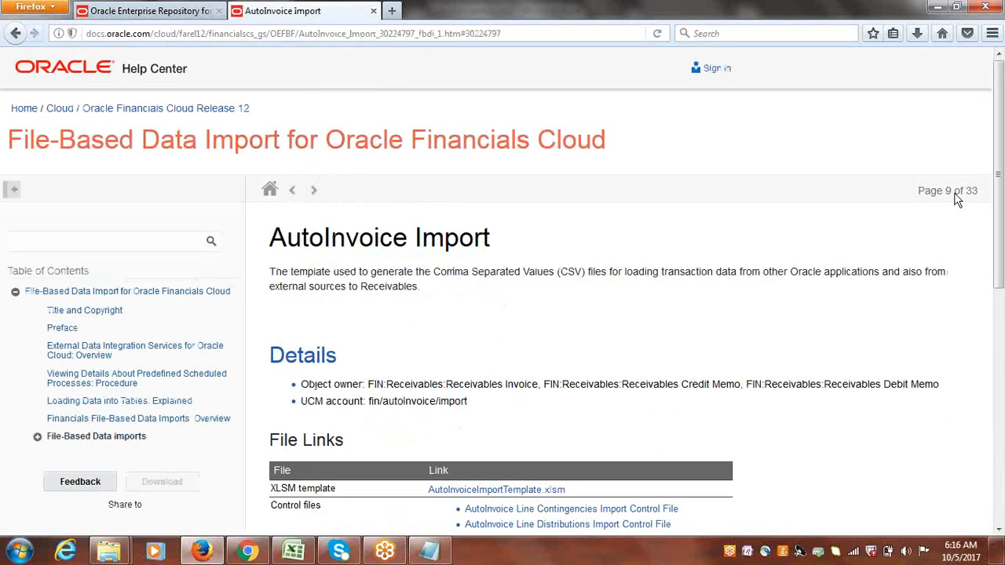
# Save the AutoInvoiceImportTemplate.xlsm template link into the AR Conversions folder on the Desktop.
pyautogui.scroll(-2, 1002, 234)
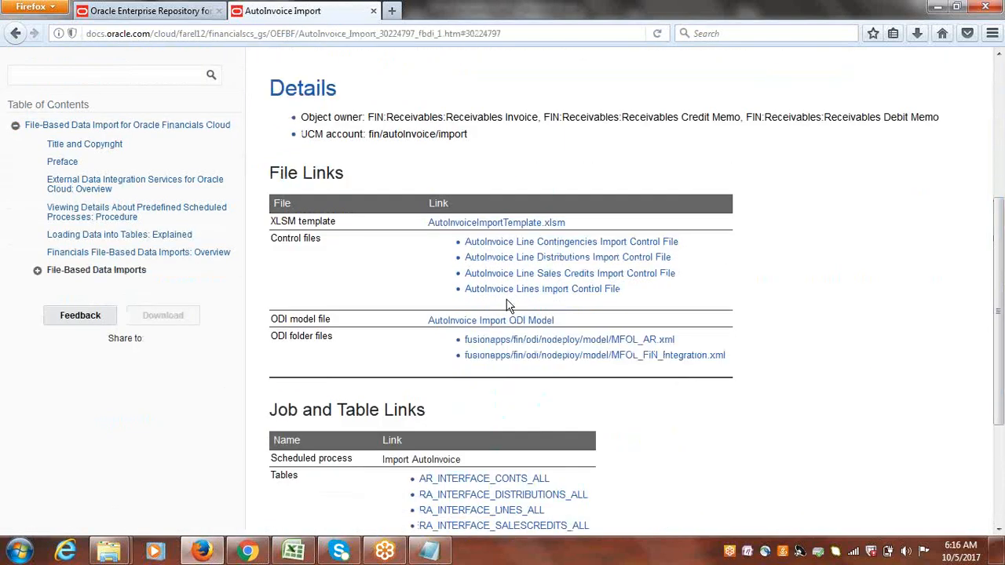
pyautogui.rightClick(492, 227)
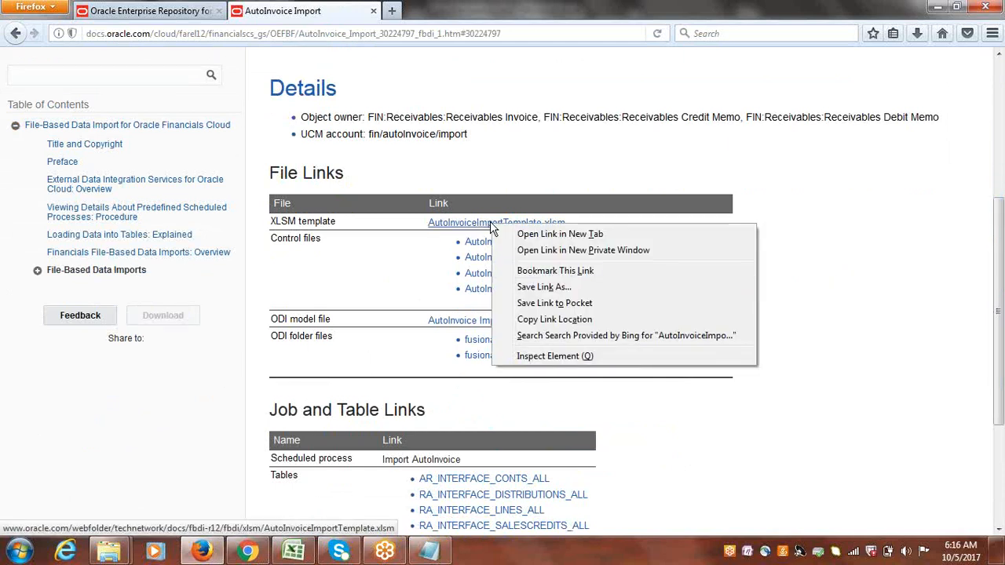
pyautogui.click(543, 286)
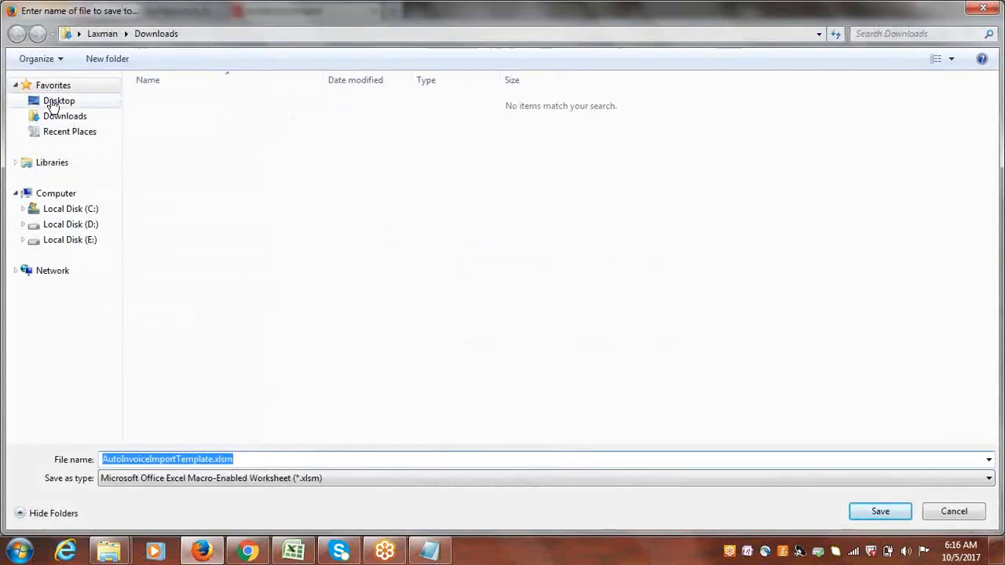
pyautogui.click(55, 102)
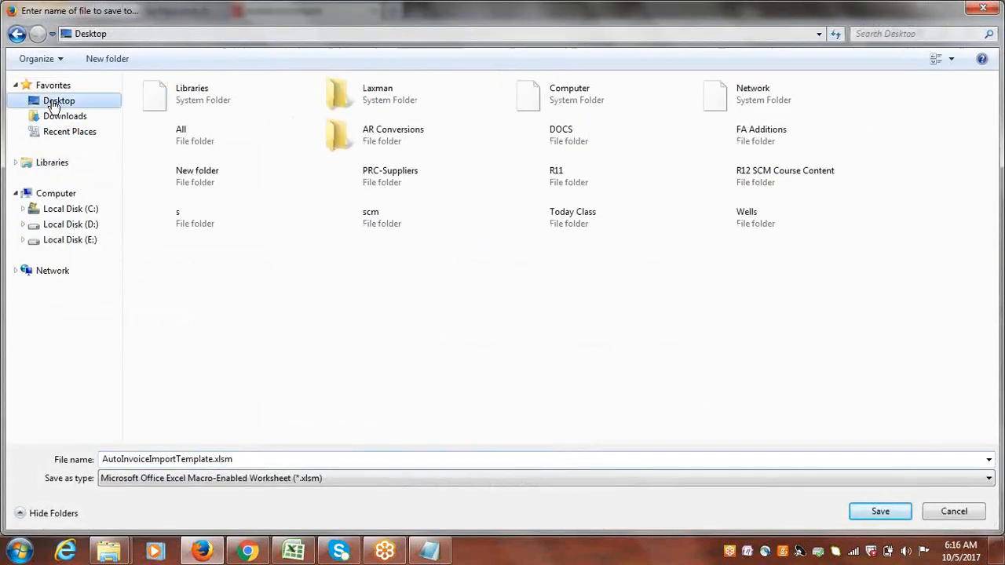
pyautogui.doubleClick(388, 139)
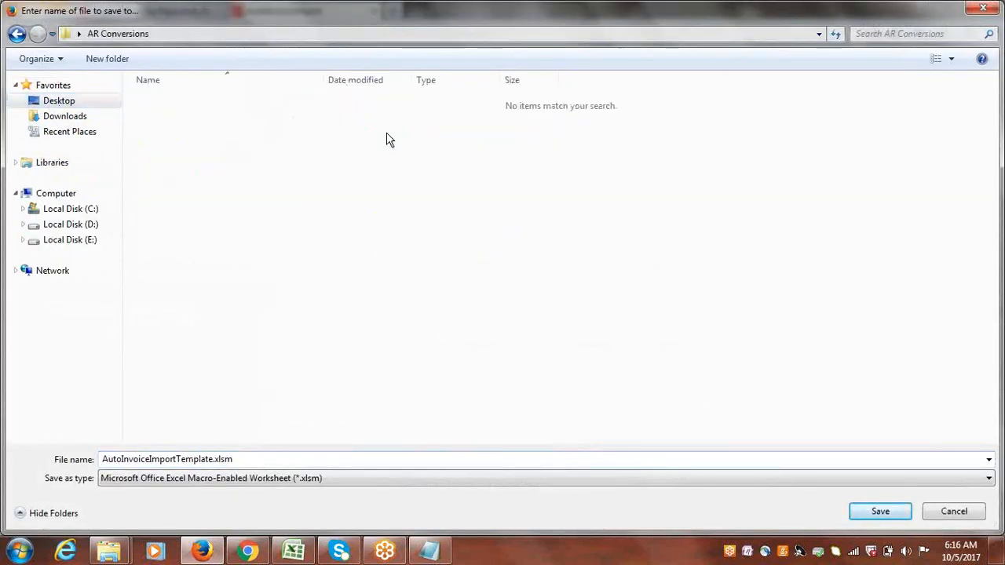
pyautogui.click(872, 511)
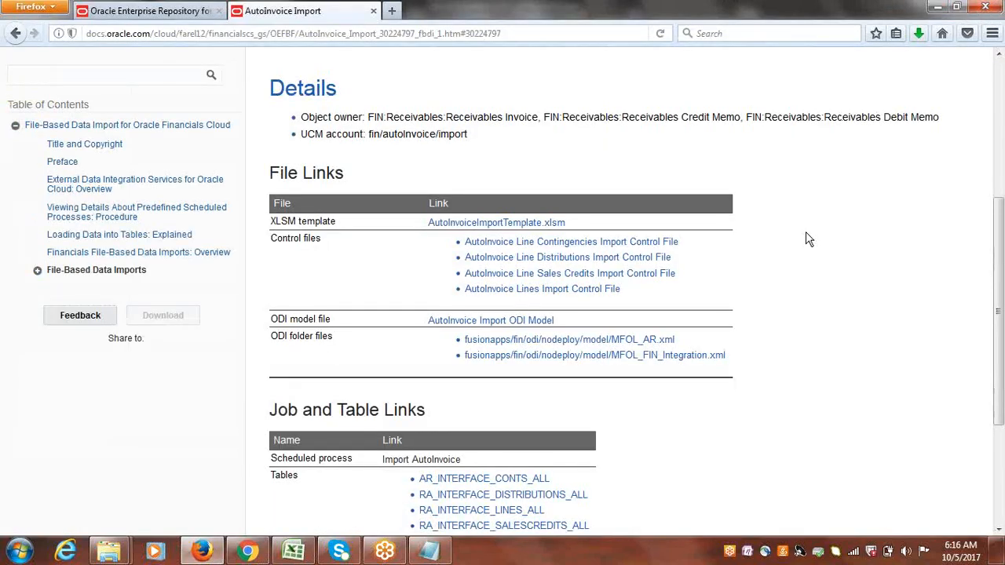
# Open the downloaded AutoInvoiceImportTemplate.xlsm from the AR Conversions folder.
pyautogui.click(294, 552)
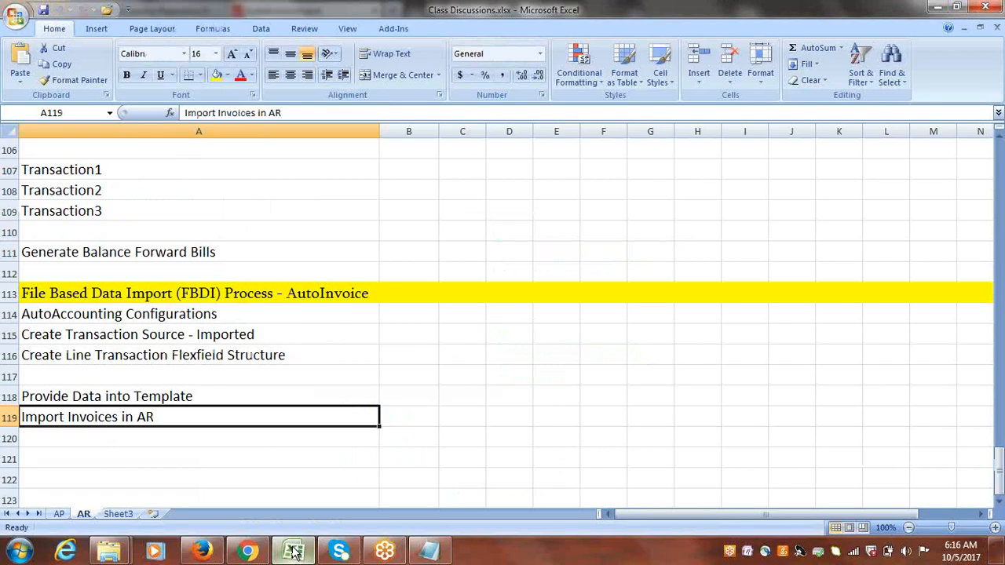
pyautogui.moveTo(110, 552)
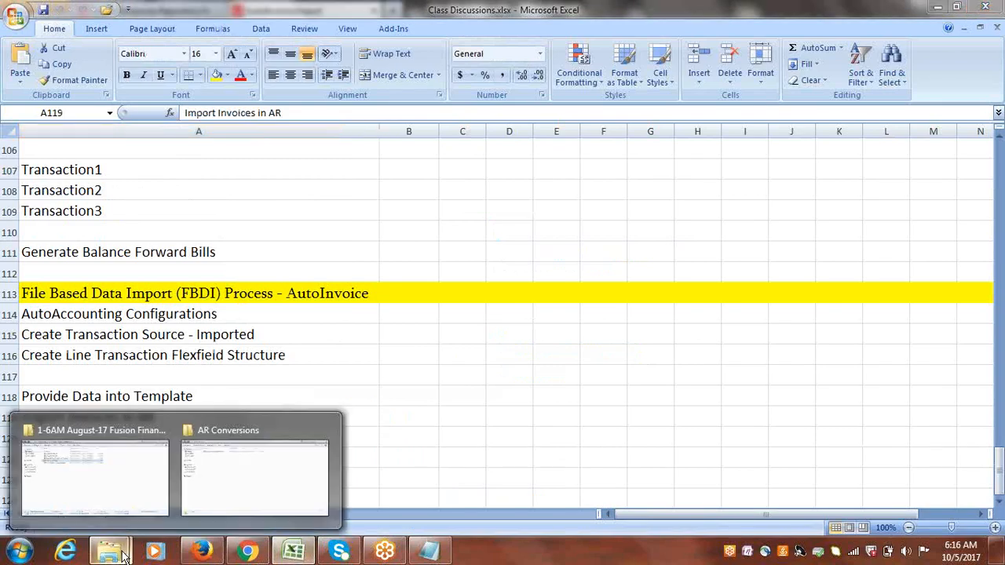
pyautogui.click(212, 511)
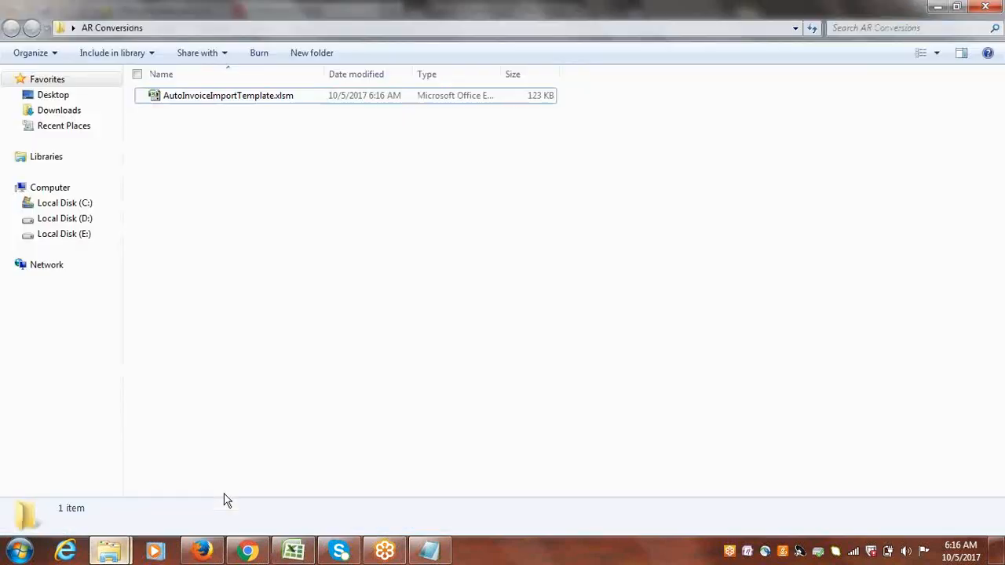
pyautogui.doubleClick(212, 99)
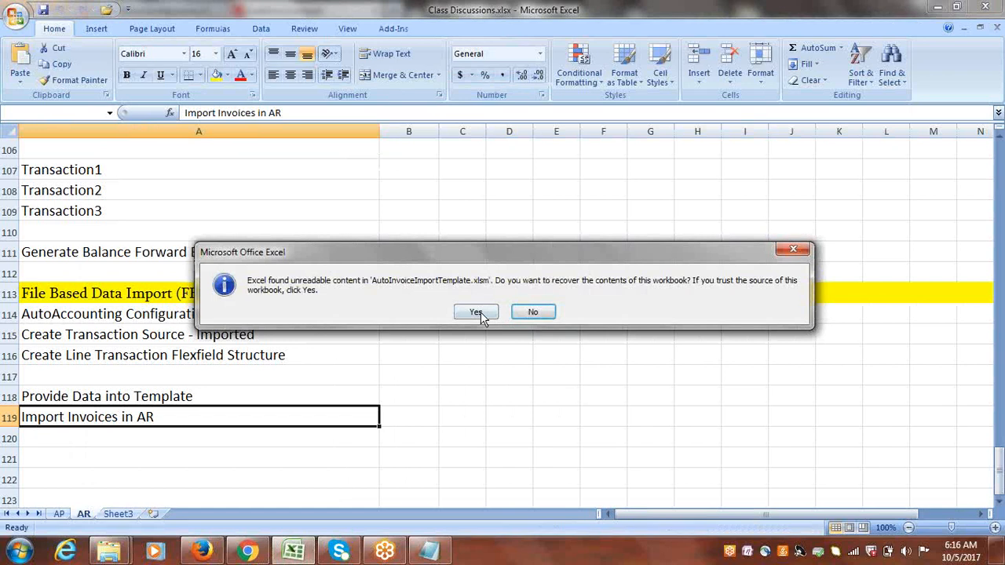
# Accept recovery of the template's contents, close the repairs report, and return to the RA_INTERFACE_LINES_ALL sheet.
pyautogui.click(476, 313)
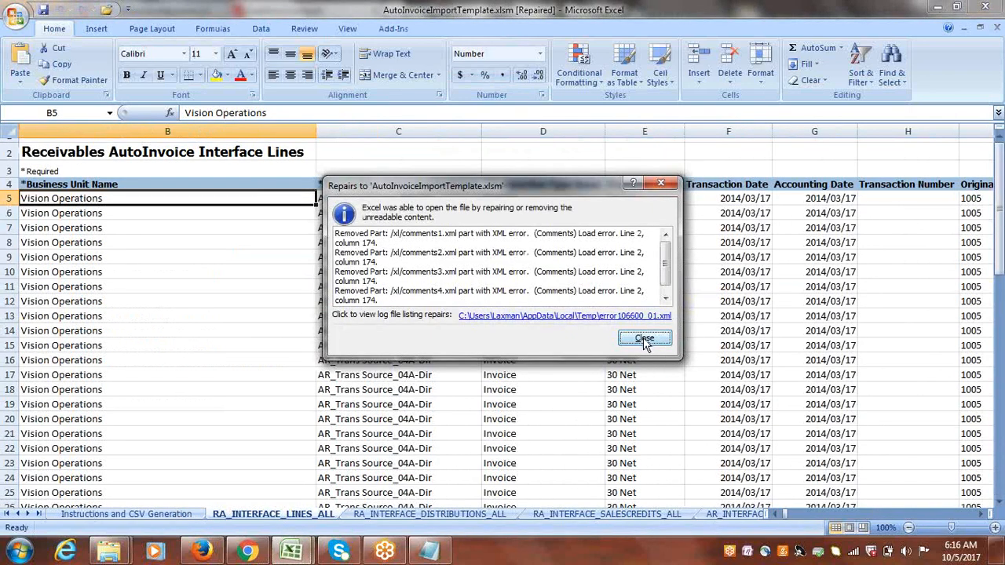
pyautogui.click(643, 339)
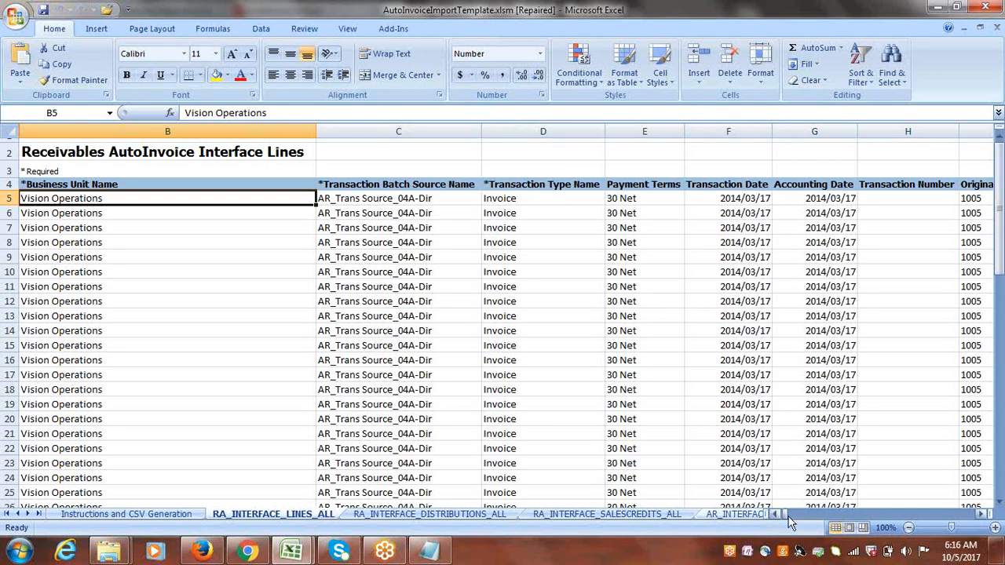
pyautogui.click(135, 518)
pyautogui.click(228, 517)
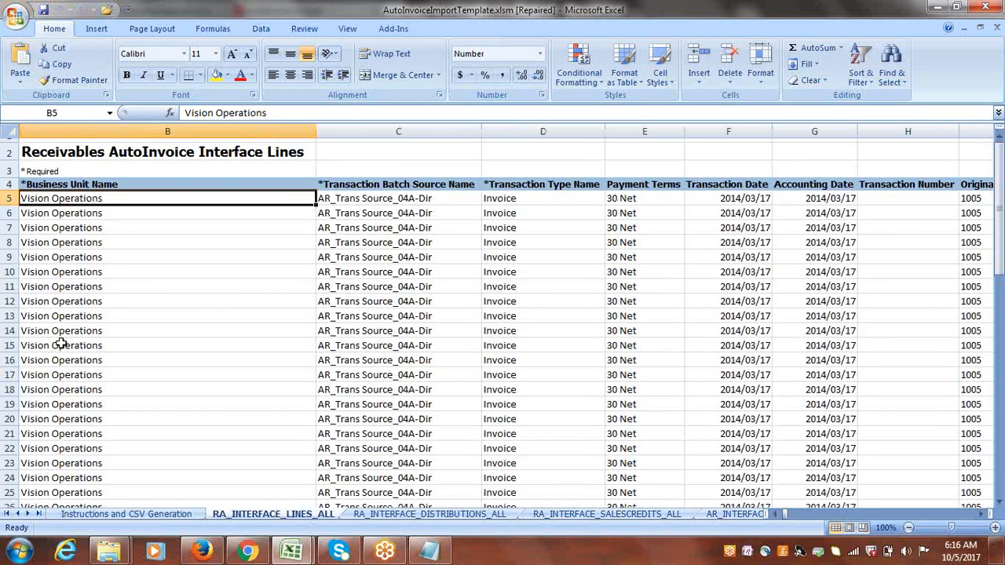
# Delete the sample data rows 6 through 66 on the RA_INTERFACE_LINES_ALL sheet, keeping only row 5.
pyautogui.moveTo(9, 212); pyautogui.dragTo(120, 185)
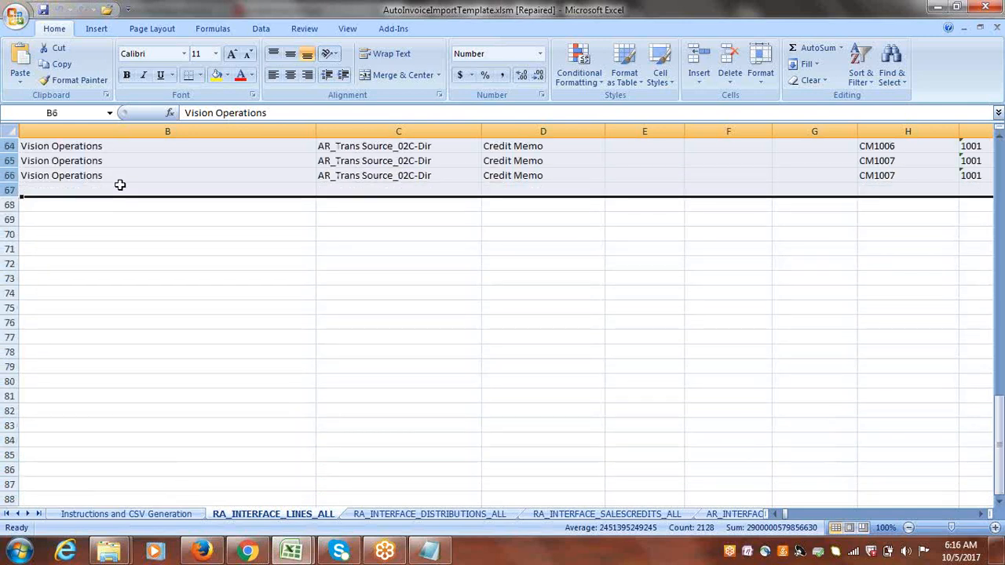
pyautogui.hotkey('ctrl', '-')
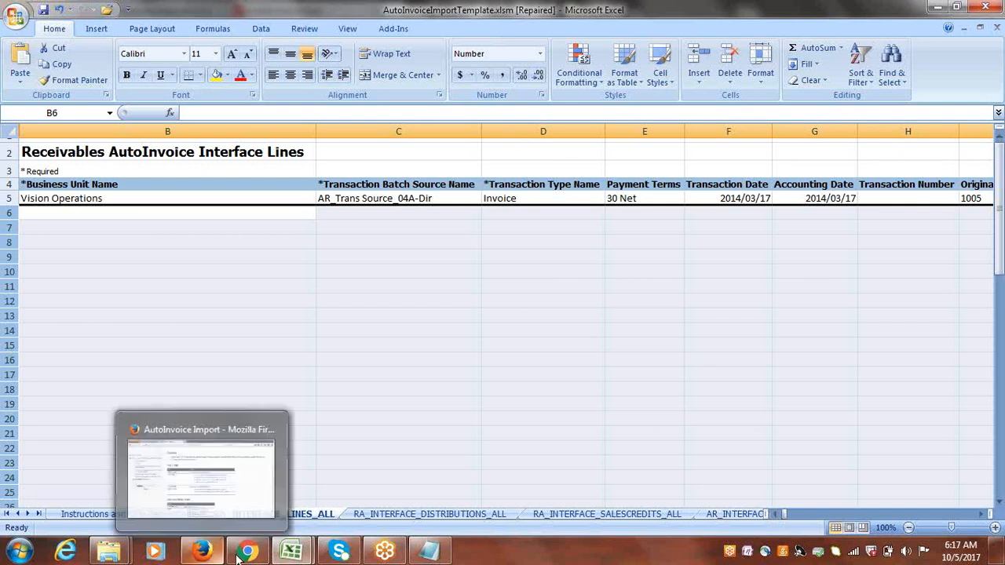
pyautogui.moveTo(248, 553)
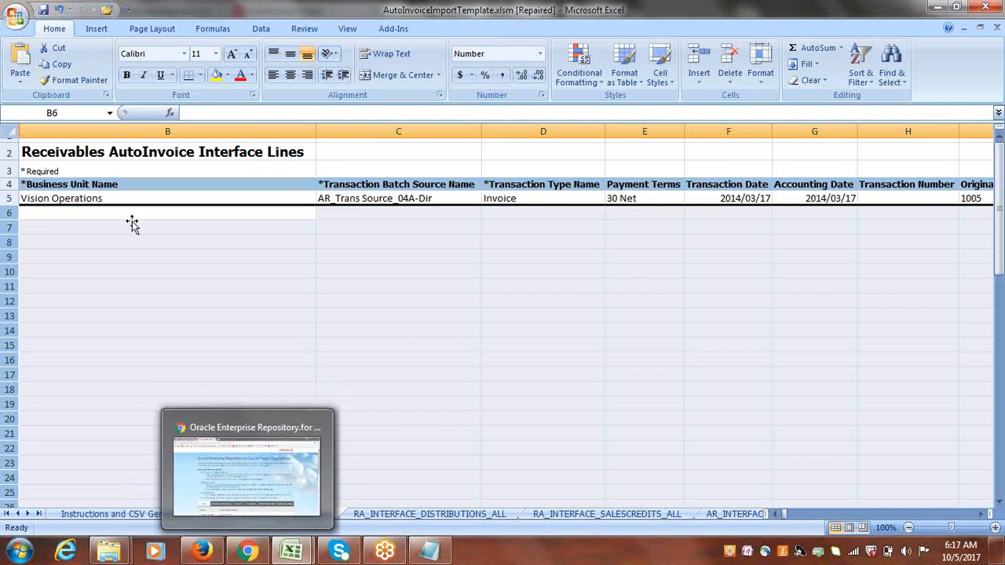
# Set the Business Unit Name in row 5 to Cloud USA Business Unit.
pyautogui.click(104, 198)
pyautogui.write('c')
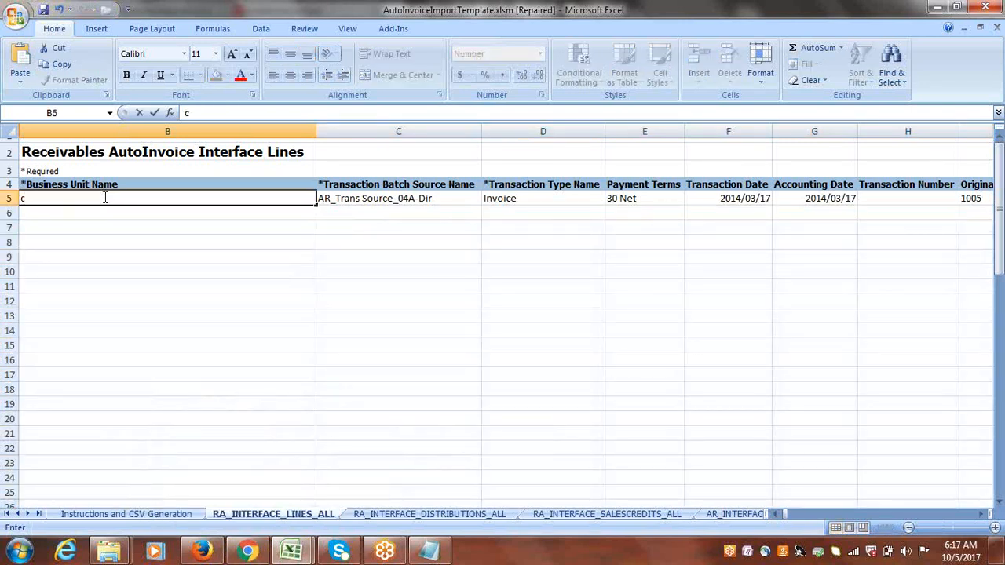
pyautogui.write('loud USA')
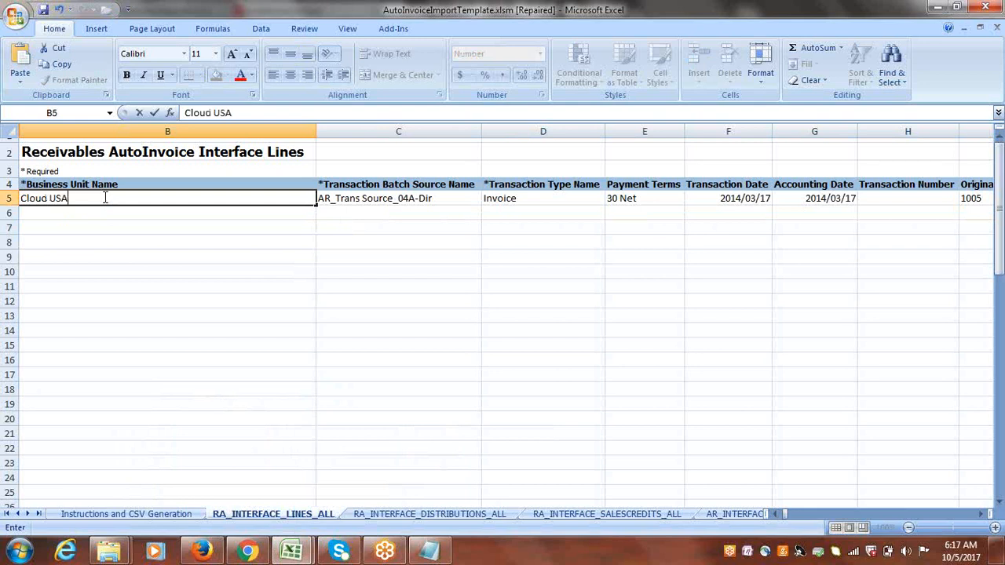
pyautogui.write(' Business Unit')
pyautogui.press('Tab')
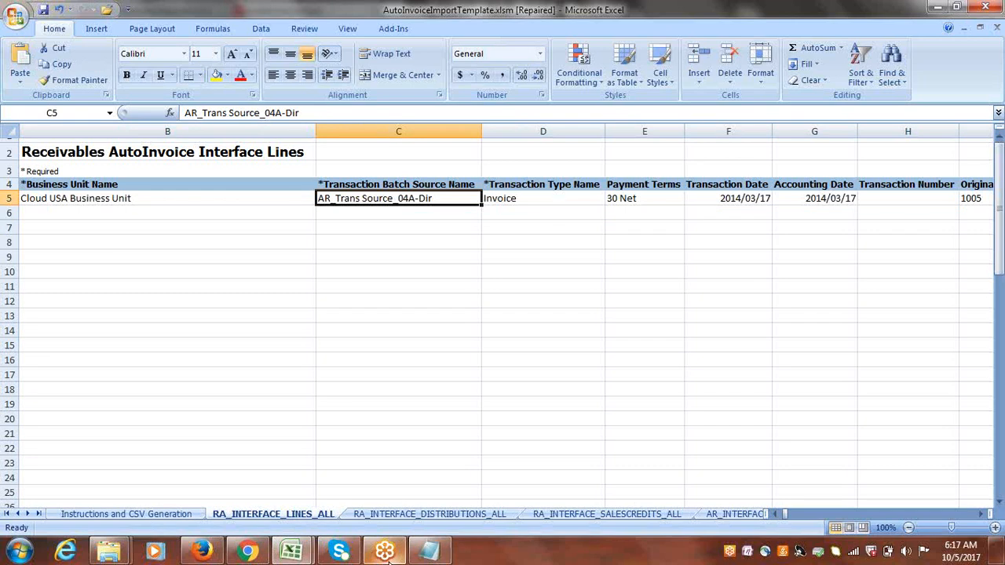
# Copy Receivables Import from Notepad into the Transaction Batch Source Name cell of row 5.
pyautogui.click(428, 551)
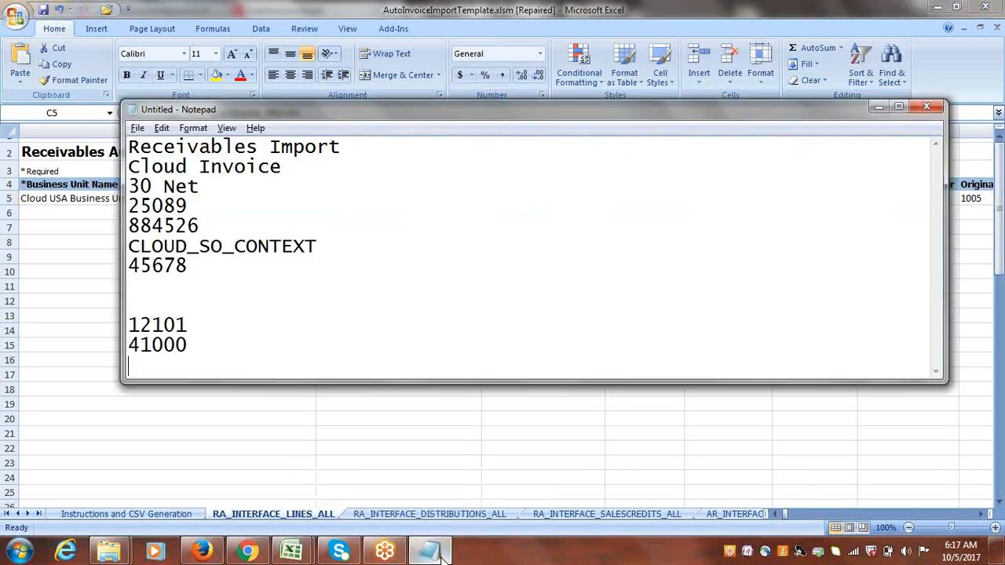
pyautogui.moveTo(340, 148); pyautogui.dragTo(127, 142)
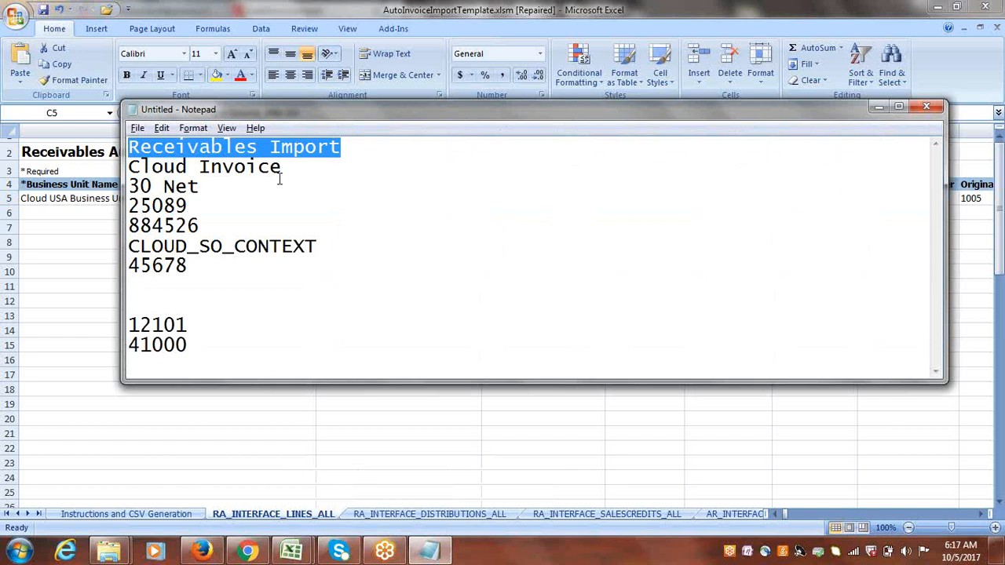
pyautogui.hotkey('ctrl', 'c')
pyautogui.hotkey('alt', 'Tab')
pyautogui.hotkey('ctrl', 'v')
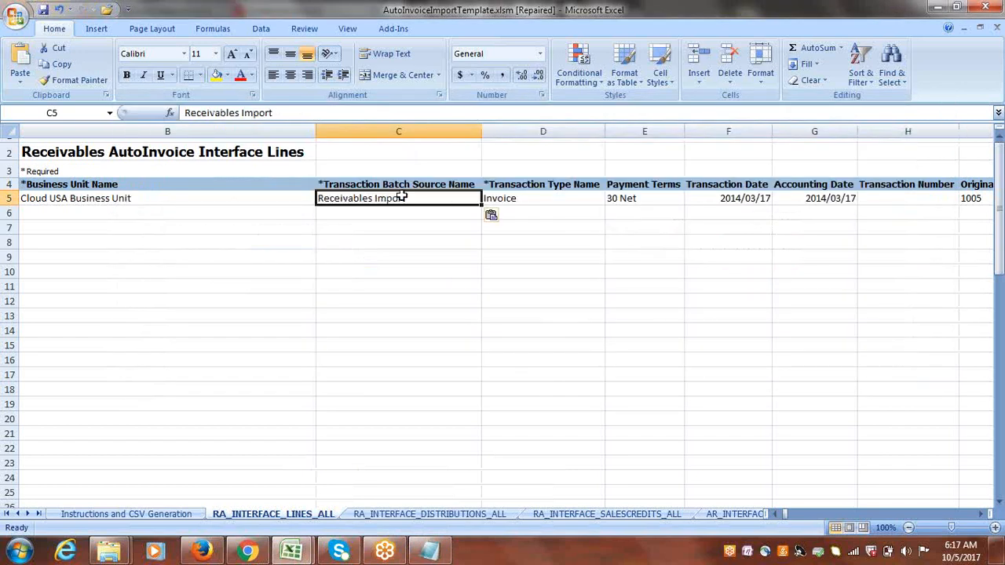
pyautogui.press('Tab')
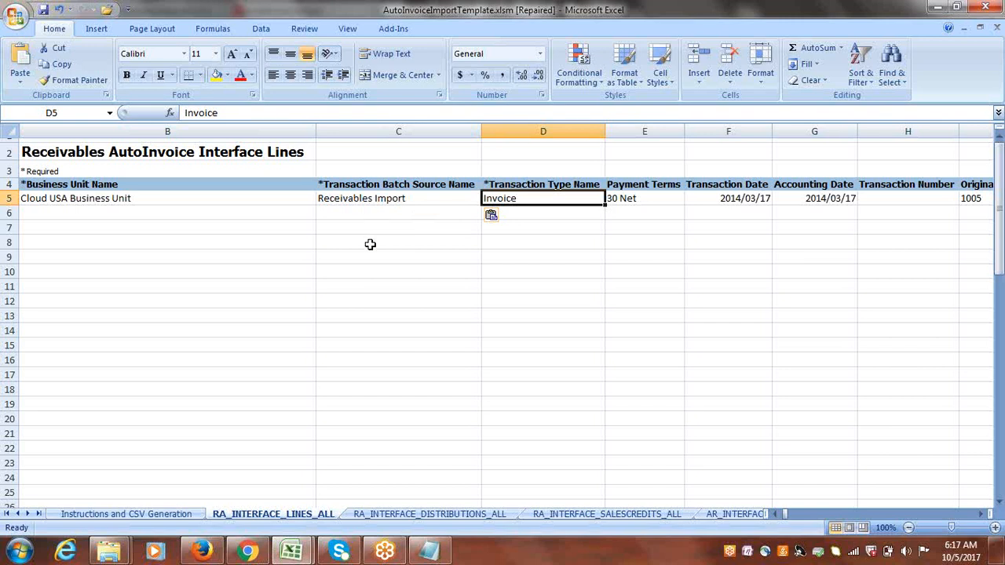
# Copy Cloud Invoice from Notepad into the Transaction Type Name cell of row 5.
pyautogui.hotkey('alt', 'Tab')
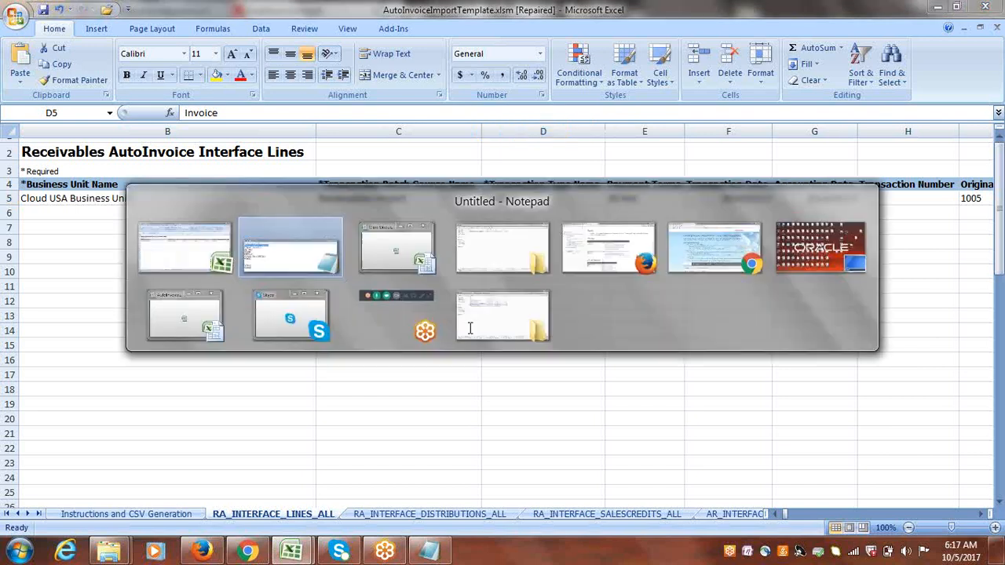
pyautogui.moveTo(285, 166); pyautogui.dragTo(133, 157)
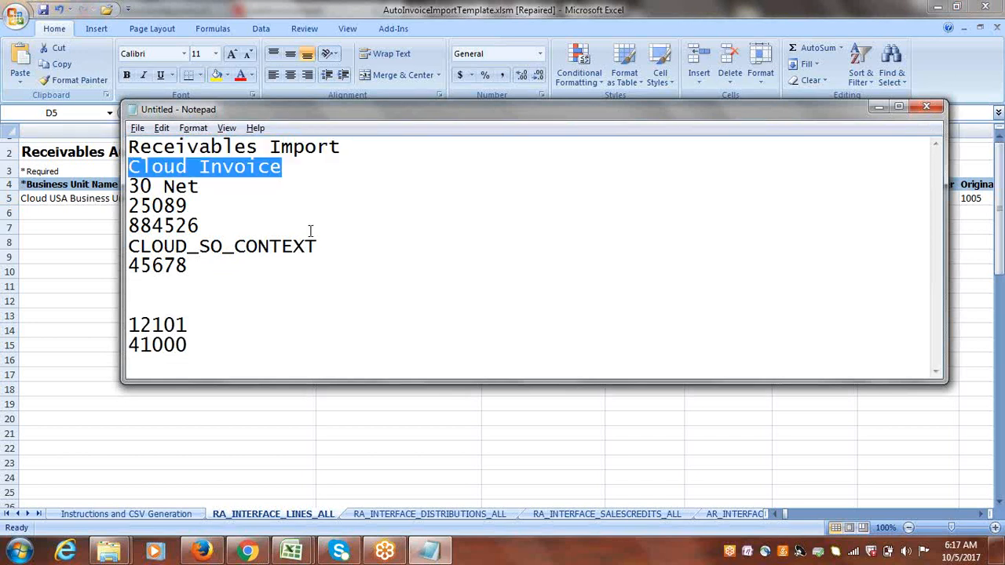
pyautogui.hotkey('alt', 'Tab')
pyautogui.hotkey('ctrl', 'v')
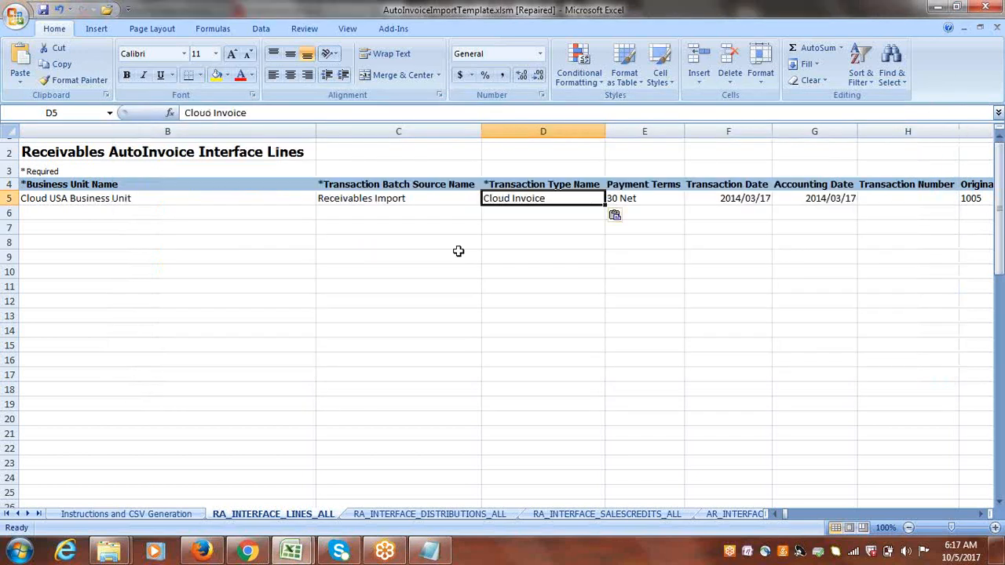
pyautogui.press('Tab')
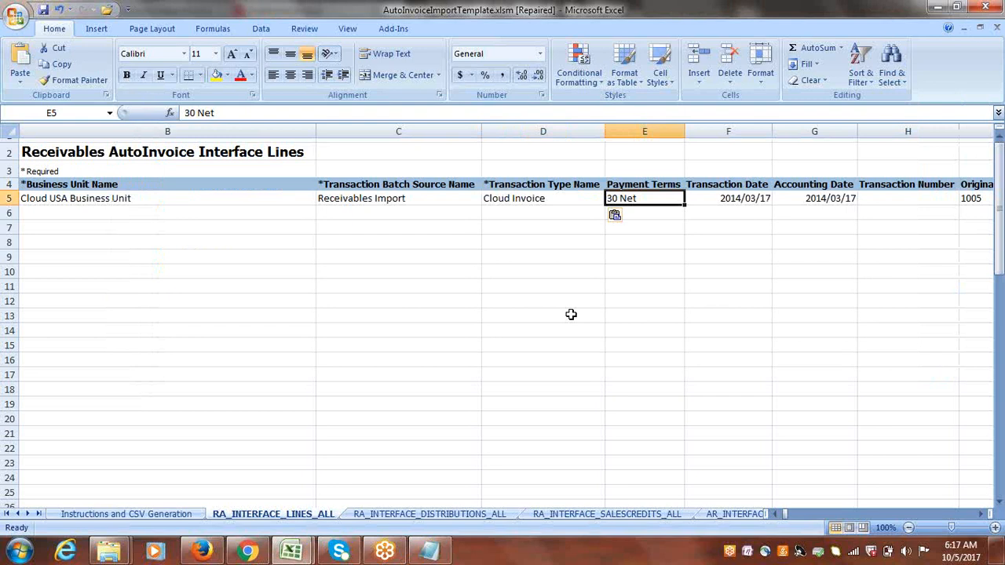
# Set the Transaction Date in row 5 to 10/5/2017.
pyautogui.hotkey('alt', 'Tab')
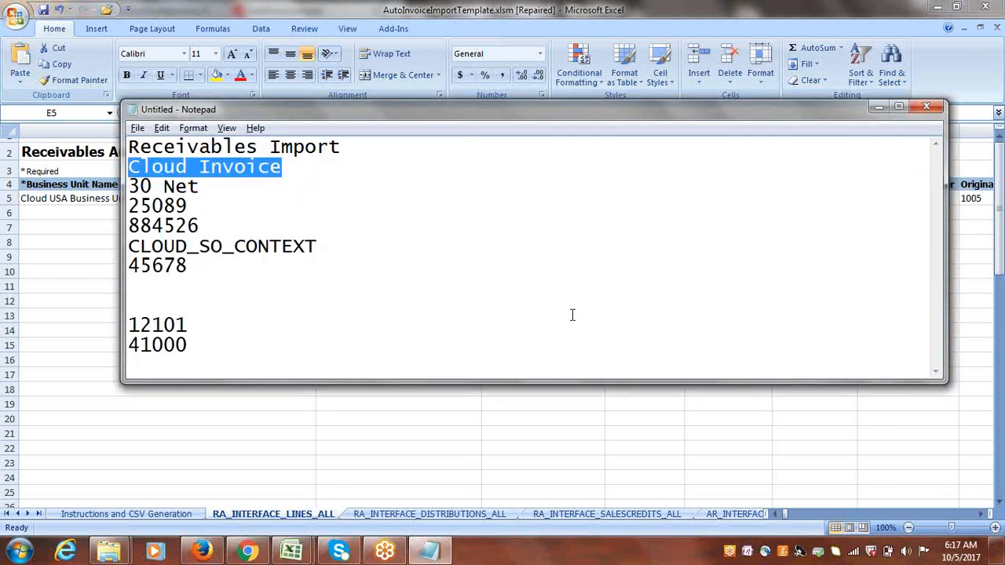
pyautogui.hotkey('alt', 'Tab')
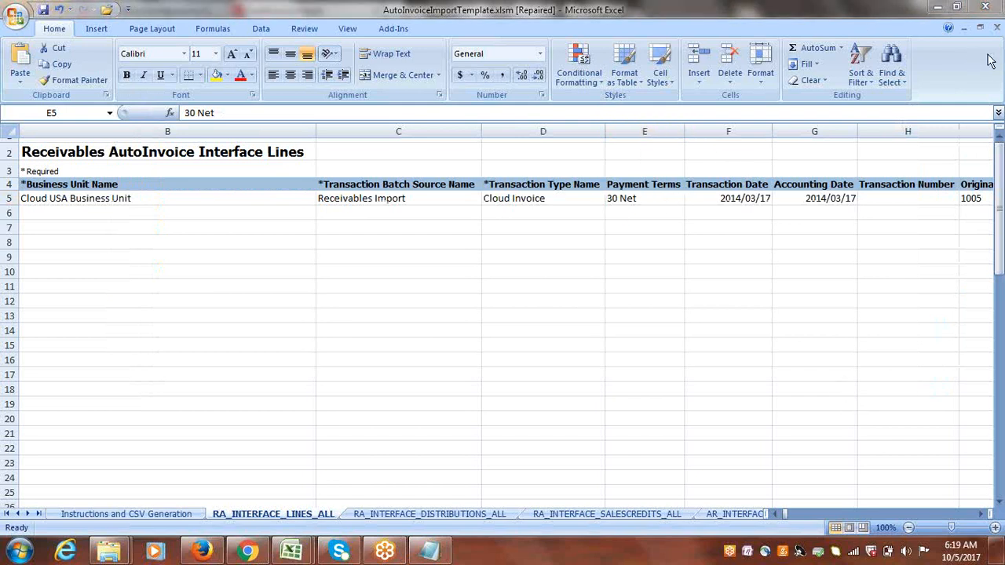
pyautogui.click(655, 201)
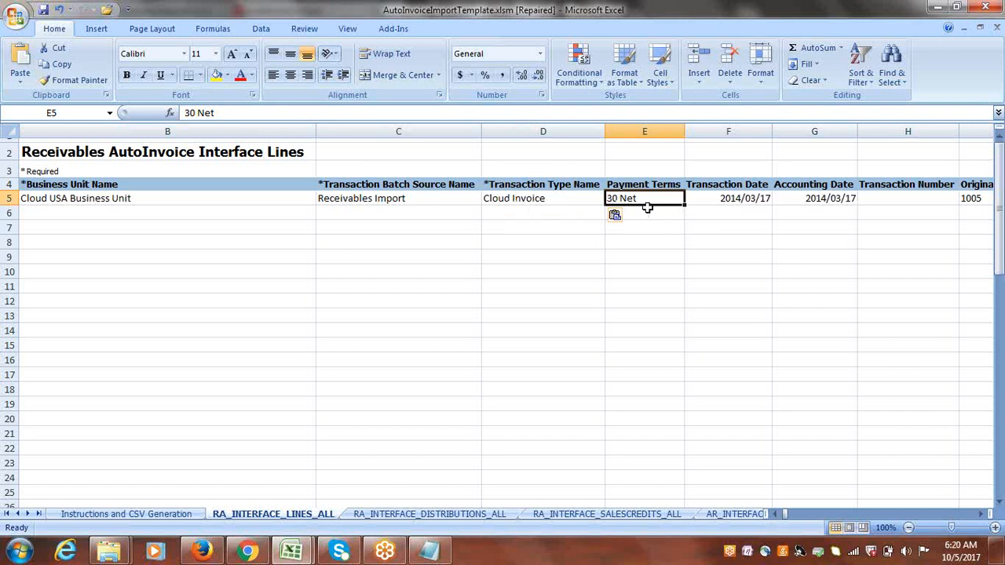
pyautogui.press('Right')
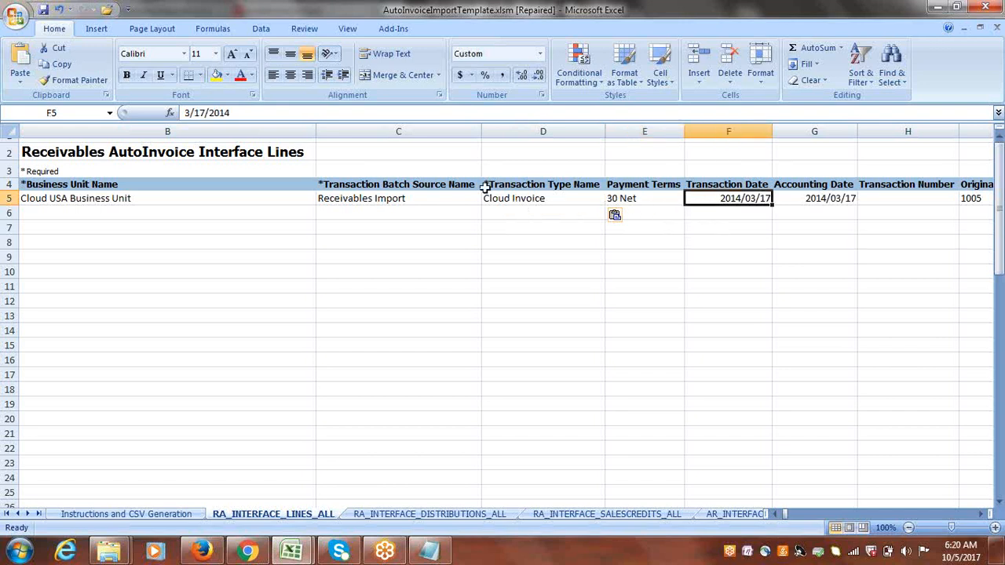
pyautogui.click(188, 113)
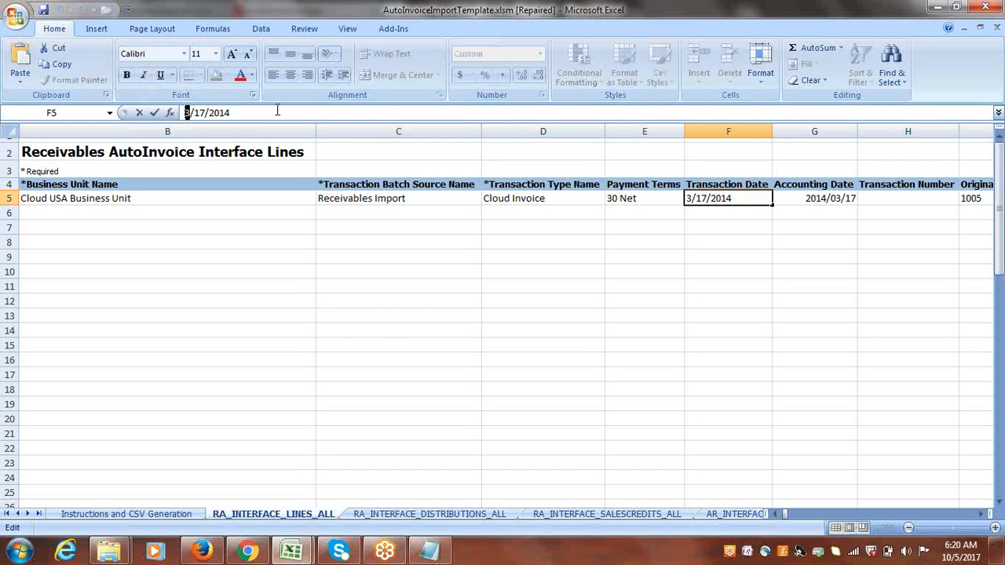
pyautogui.write('10')
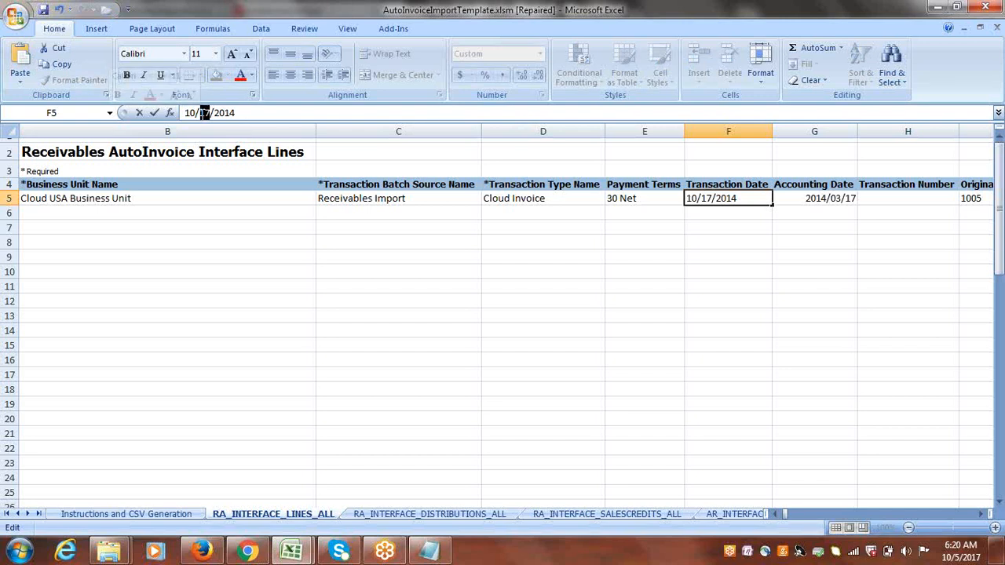
pyautogui.write('5/201')
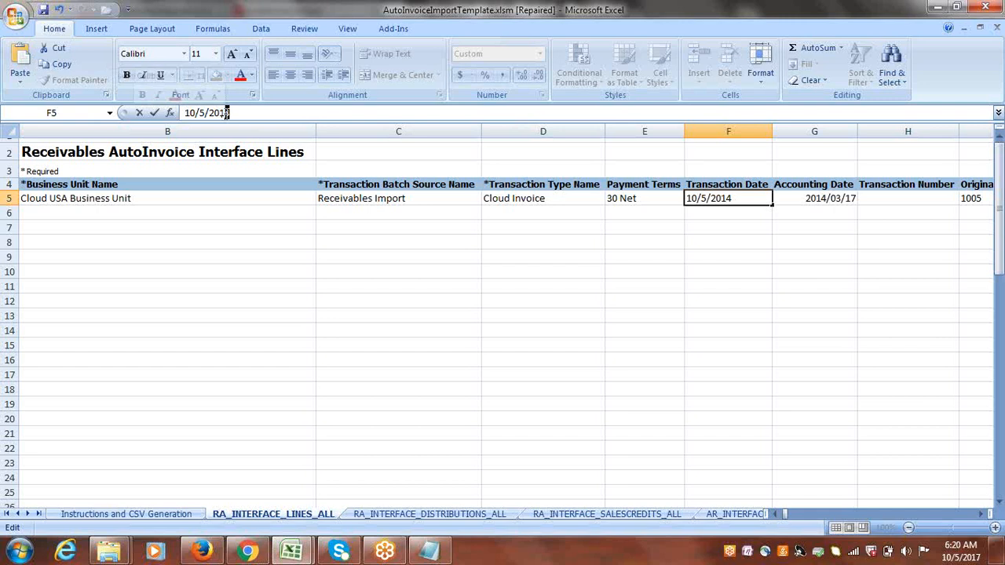
pyautogui.write('7')
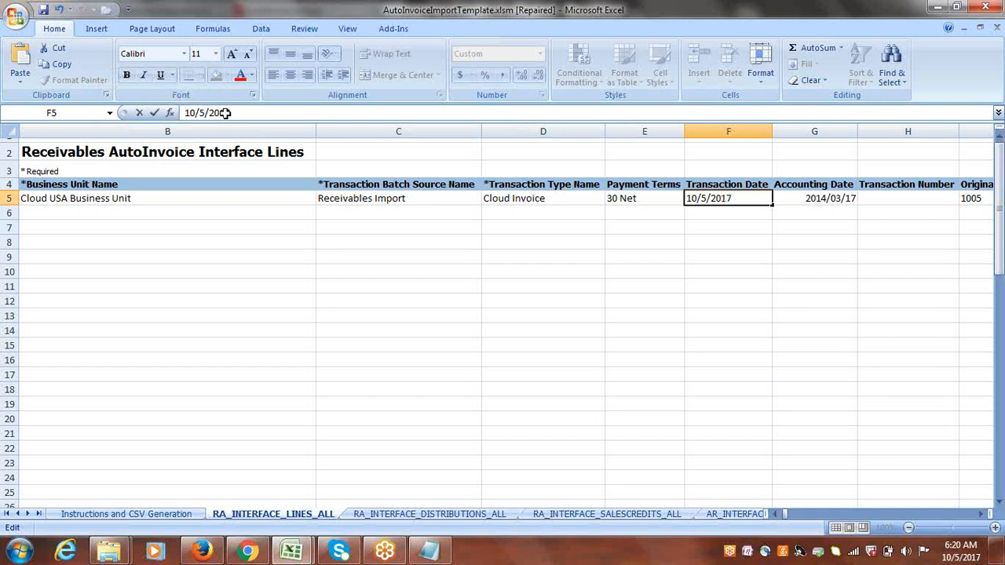
pyautogui.press('Tab')
# Copy the transaction date into the Accounting Date cell of row 5.
pyautogui.click(709, 198)
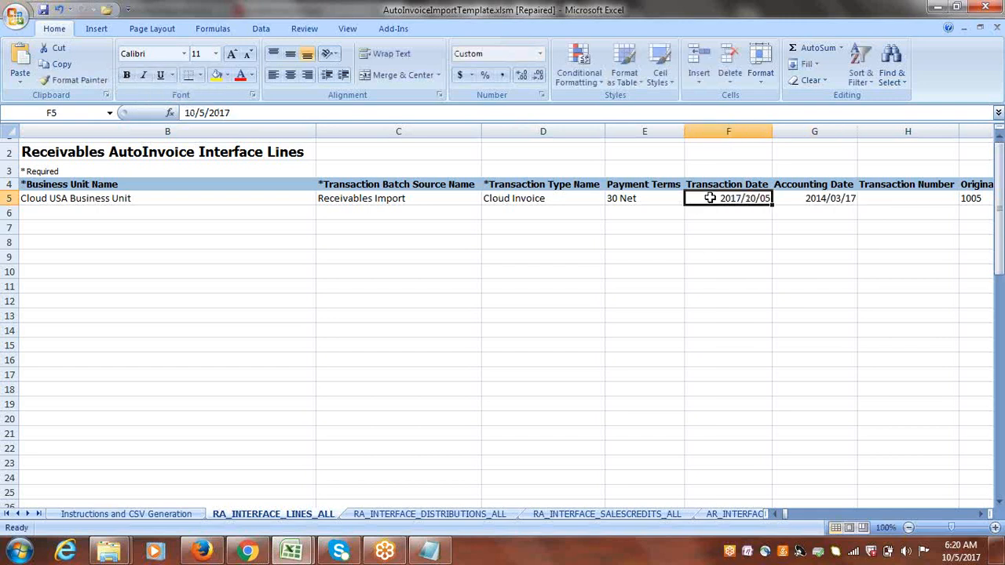
pyautogui.hotkey('ctrl', 'c')
pyautogui.press('Tab')
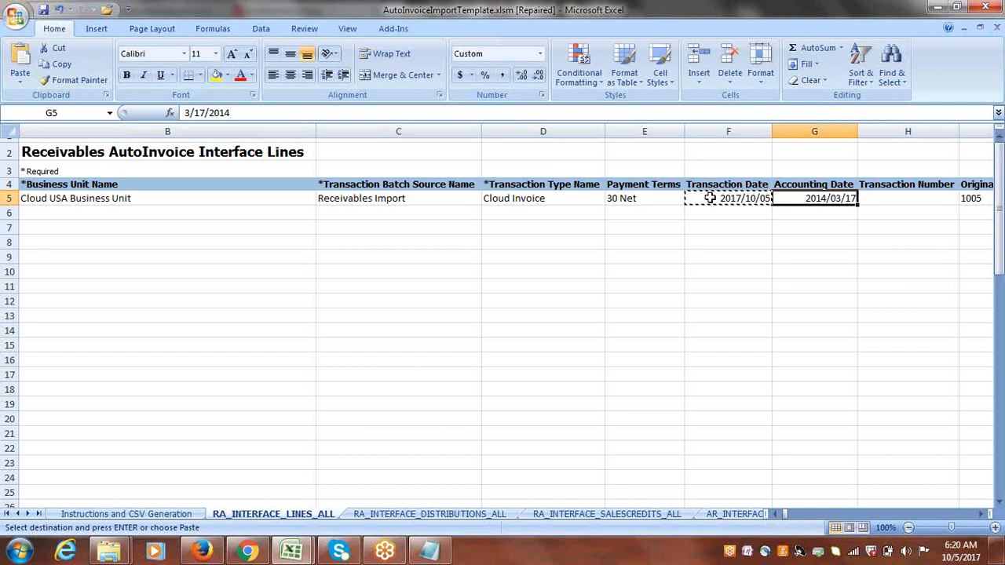
pyautogui.hotkey('ctrl', 'v')
pyautogui.press('Tab')
pyautogui.press('Tab')
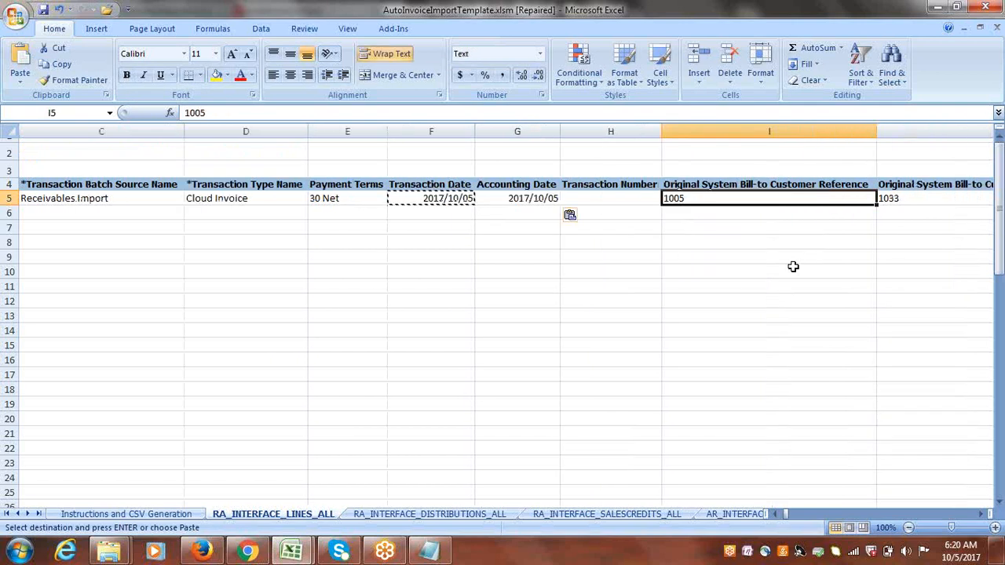
# Clear the Original System Bill-to Customer Reference and Bill-to Customer Address Reference values in row 5.
pyautogui.press('Tab')
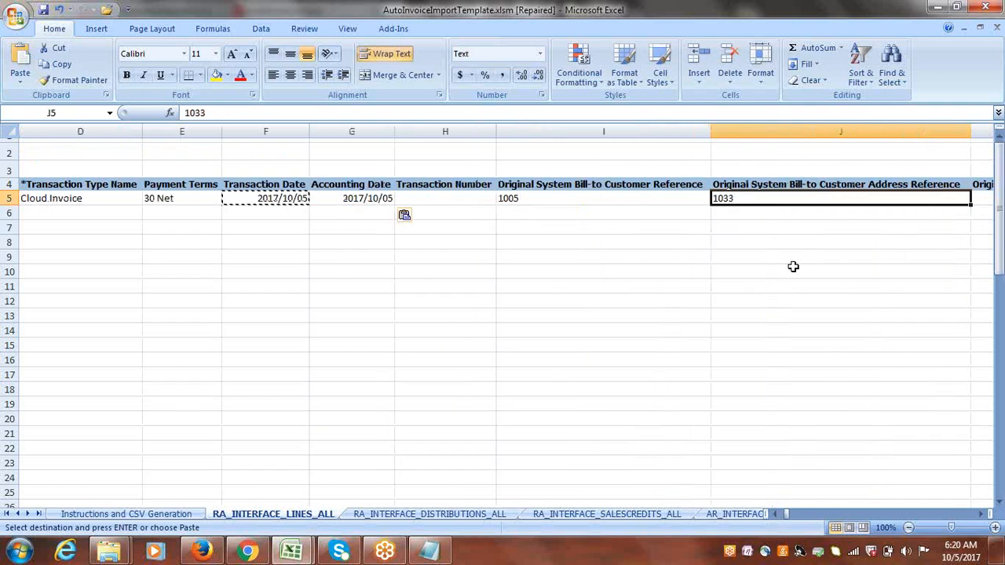
pyautogui.click(548, 197)
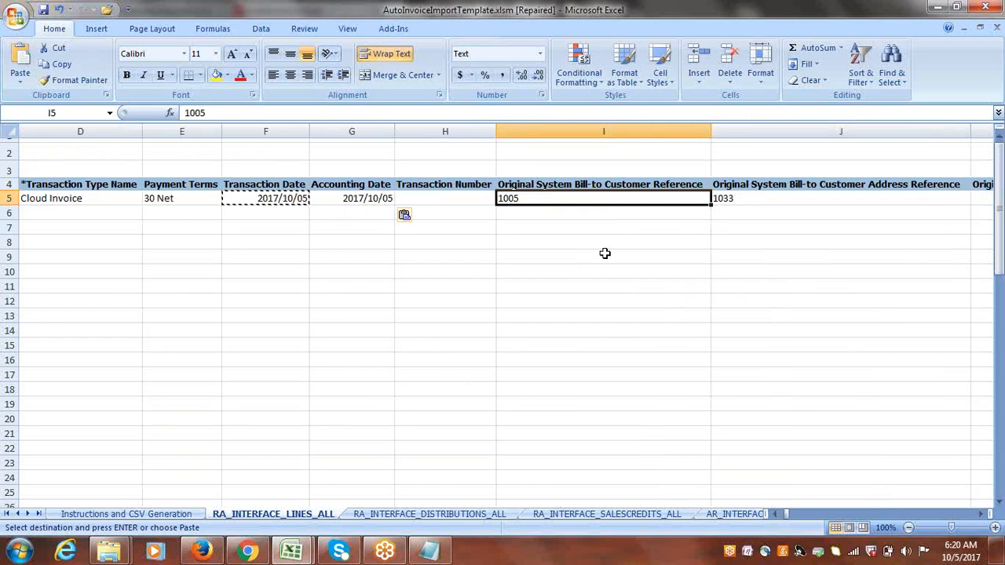
pyautogui.press('Delete')
pyautogui.press('Right')
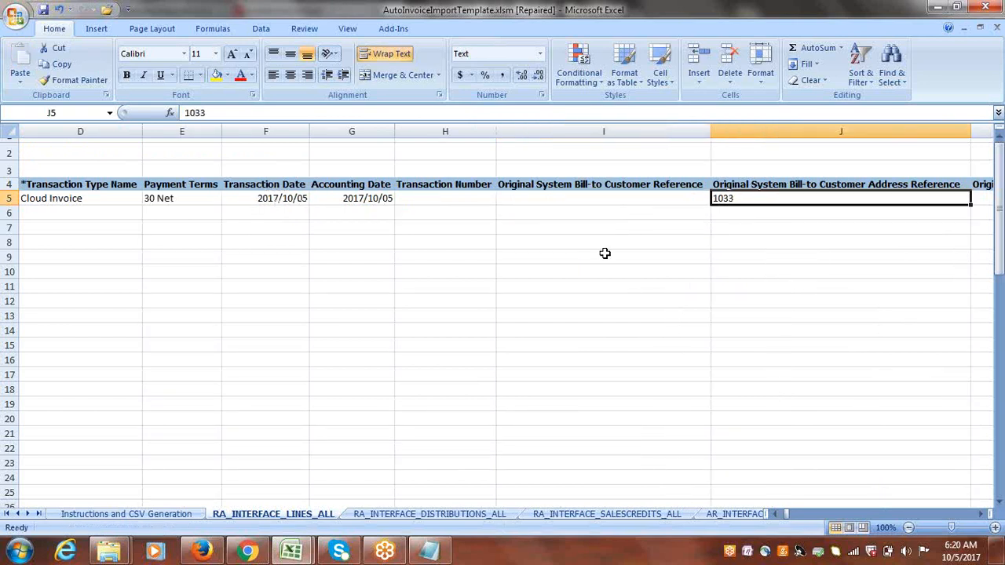
pyautogui.press('Delete')
pyautogui.press('Right')
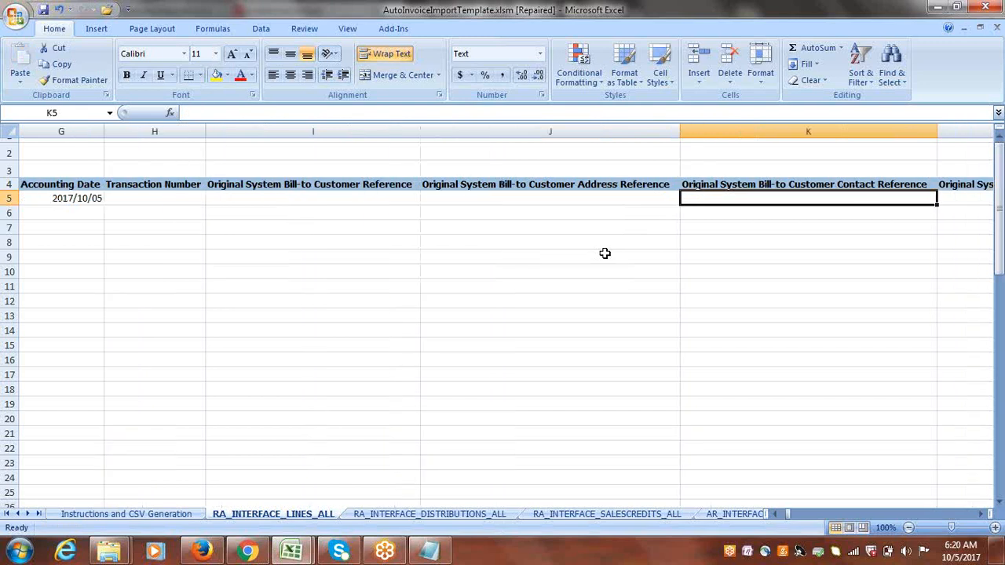
# Clear the Original System Ship-to Customer Account Reference and Account Address Reference values in row 5.
pyautogui.press('Right')
pyautogui.press('Right')
pyautogui.press('Right')
pyautogui.press('Right')
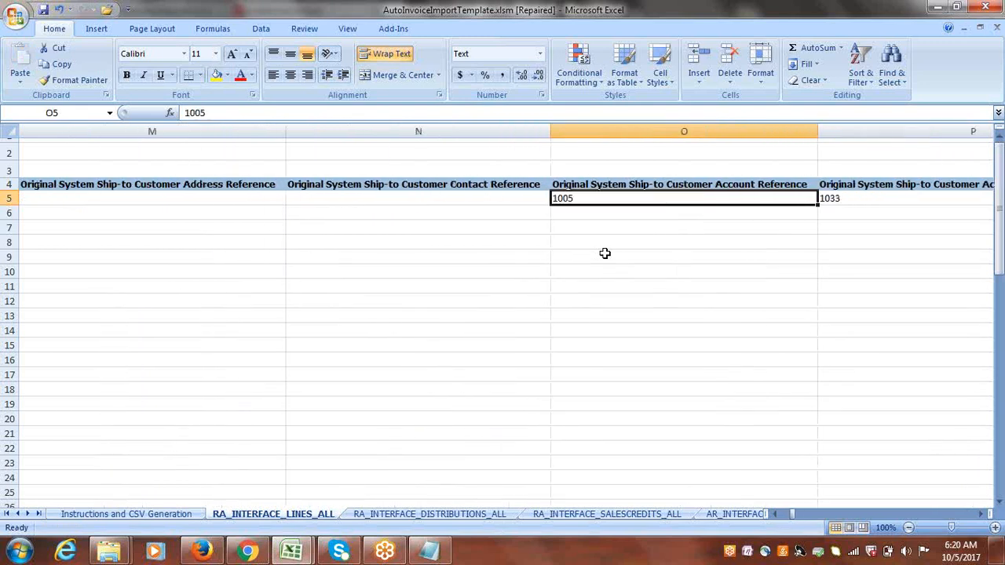
pyautogui.press('Delete')
pyautogui.press('Right')
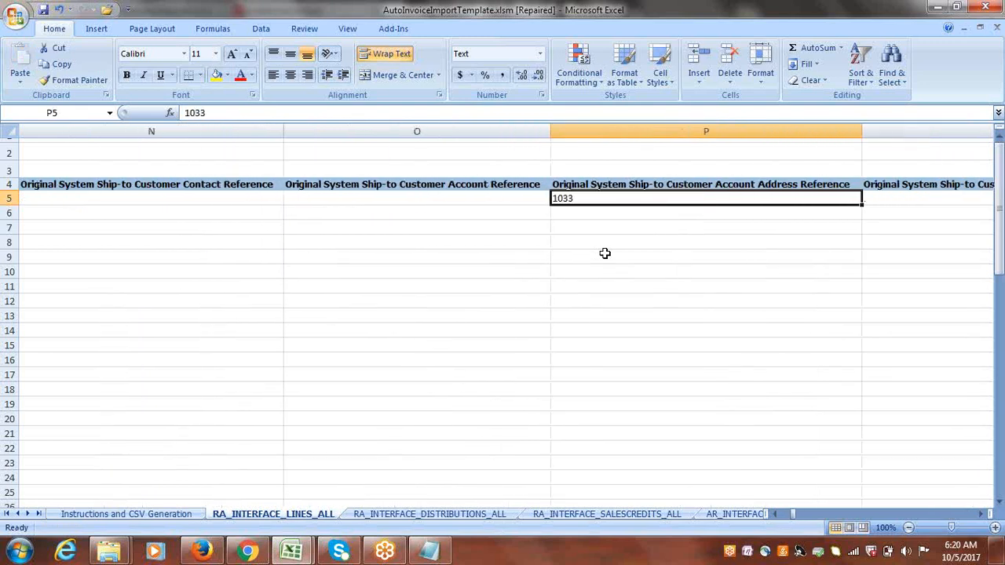
pyautogui.press('Delete')
pyautogui.press('Right')
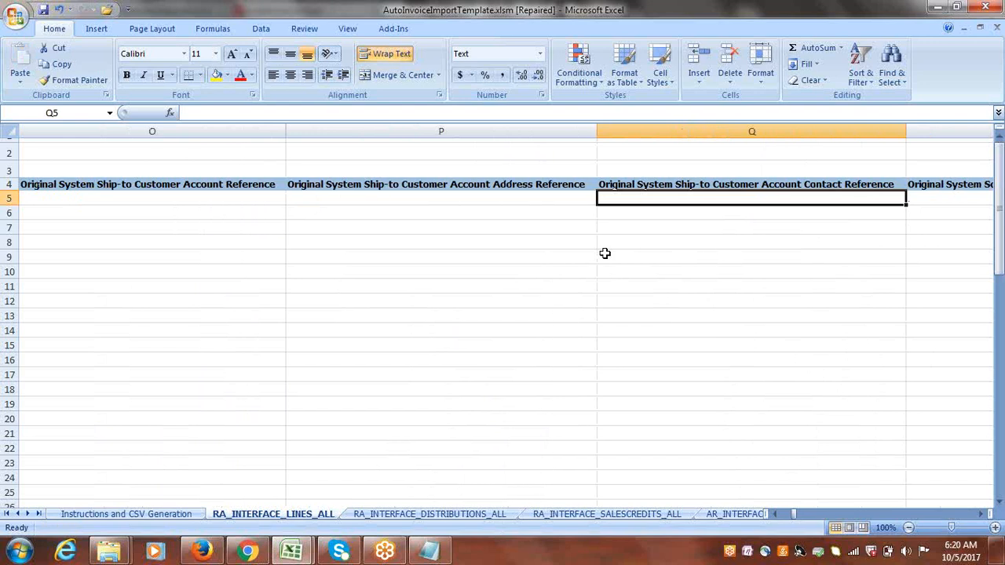
# Copy the bill-to customer account number from Notepad into the Bill-to Customer Account Number cell of row 5.
pyautogui.press('Right')
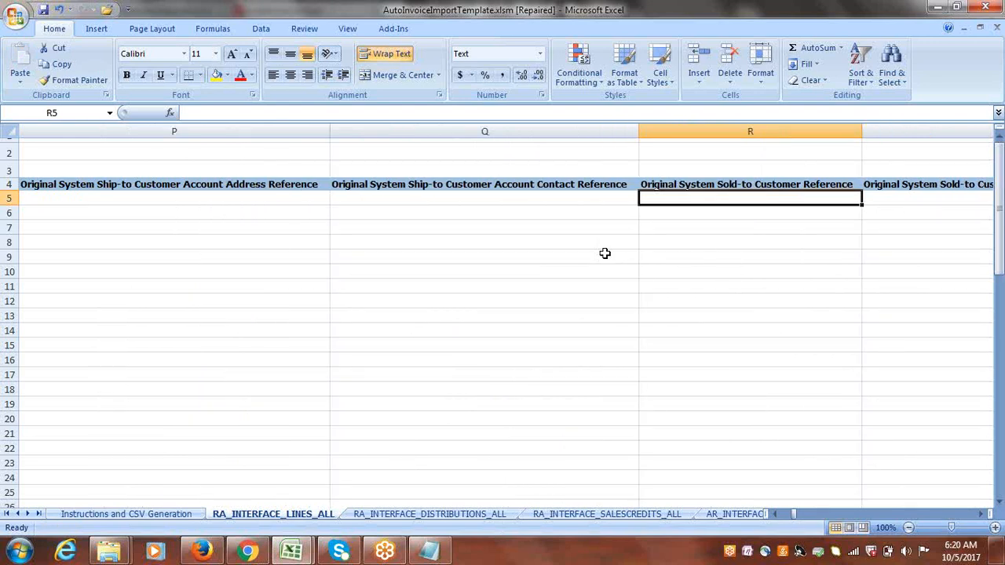
pyautogui.press('Right')
pyautogui.press('Right')
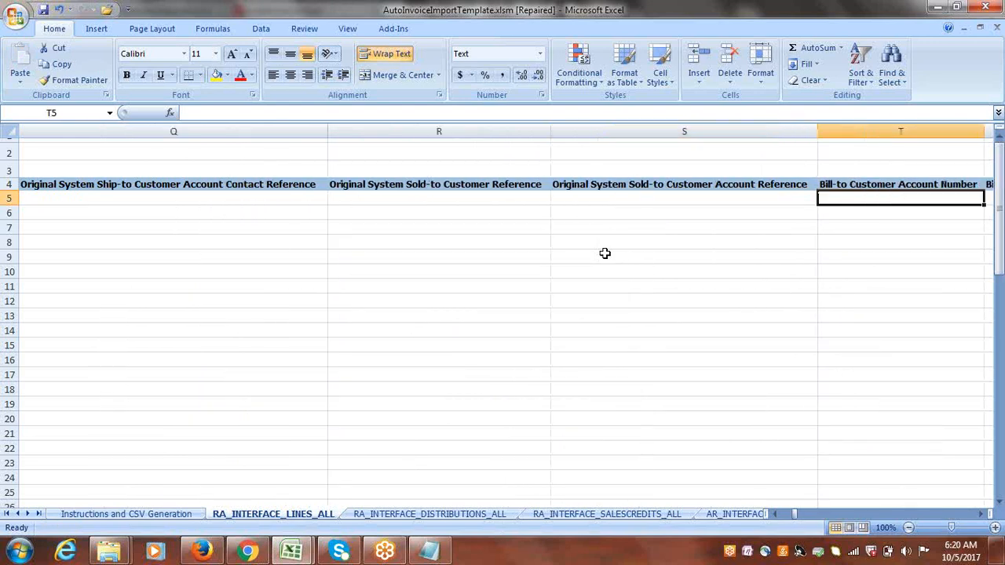
pyautogui.press('Right')
pyautogui.press('Right')
pyautogui.press('Right')
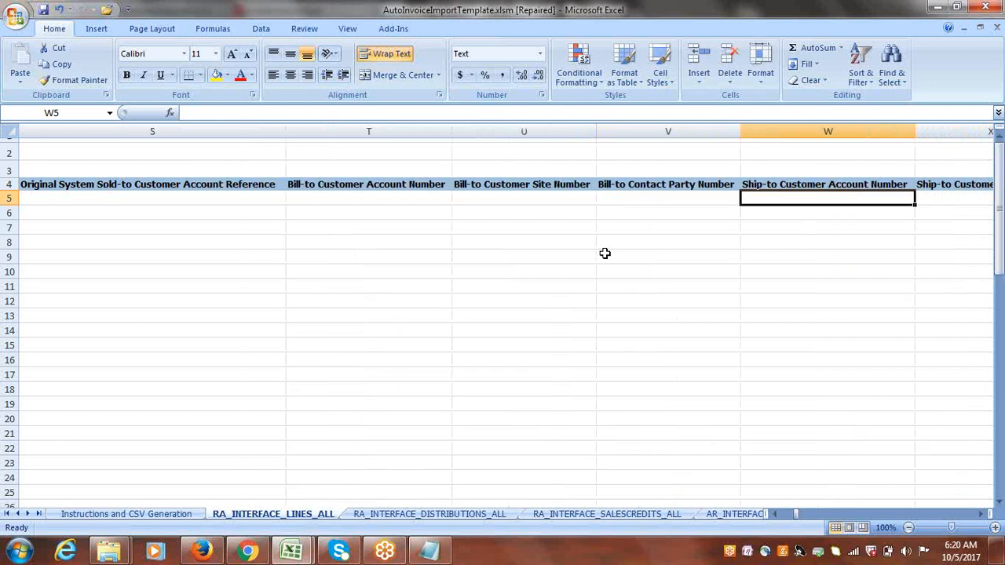
pyautogui.click(501, 199)
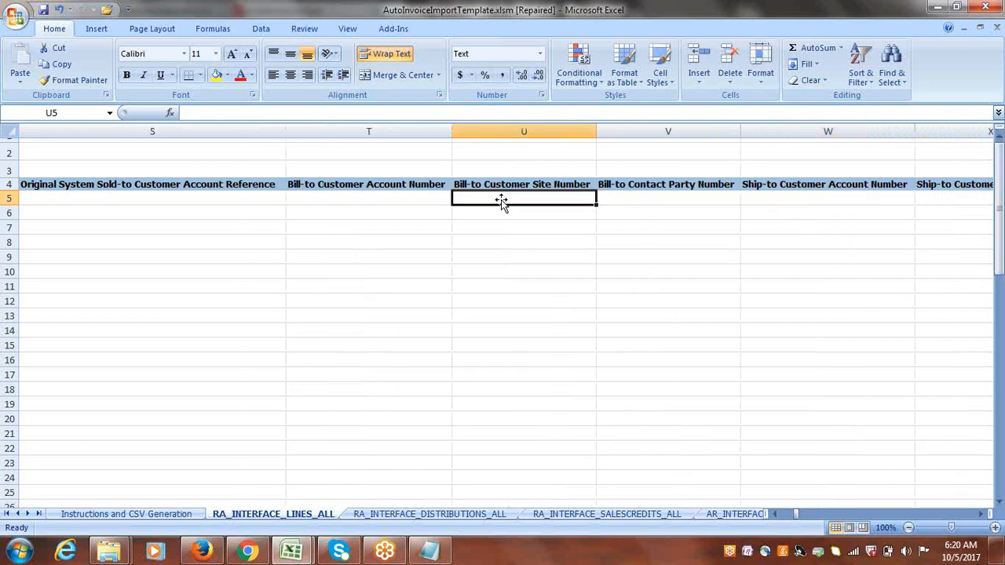
pyautogui.click(373, 196)
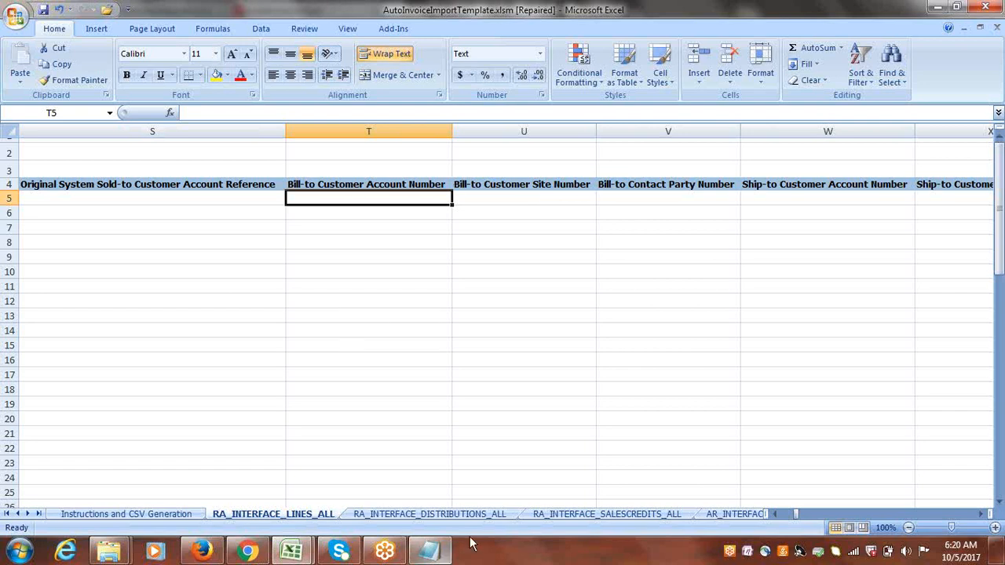
pyautogui.click(429, 551)
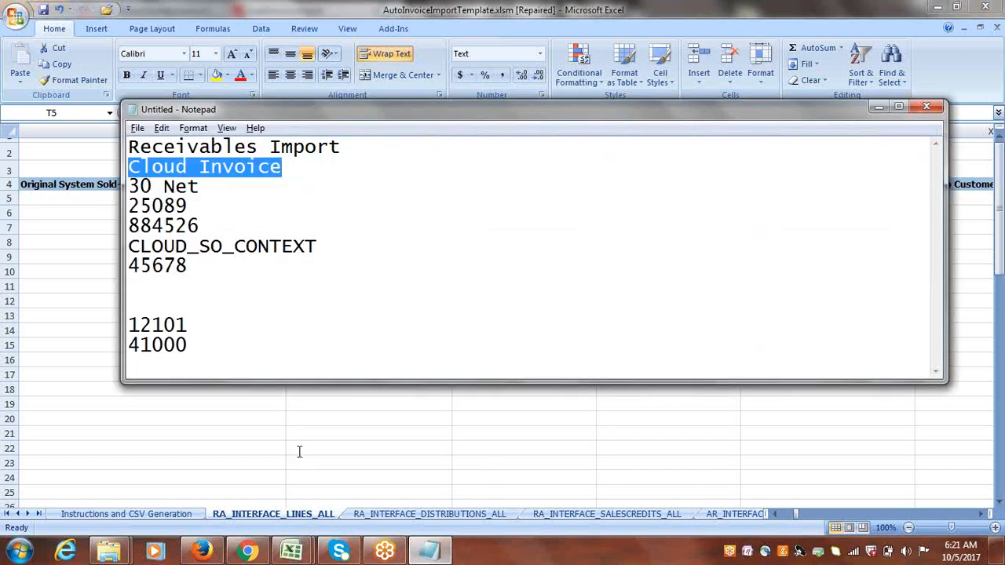
pyautogui.doubleClick(191, 205)
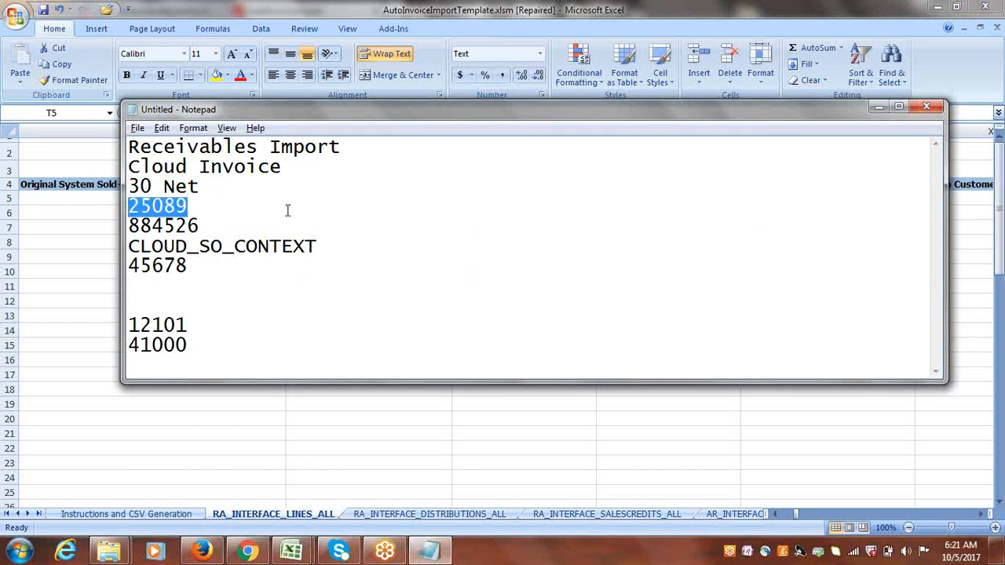
pyautogui.hotkey('alt', 'Tab')
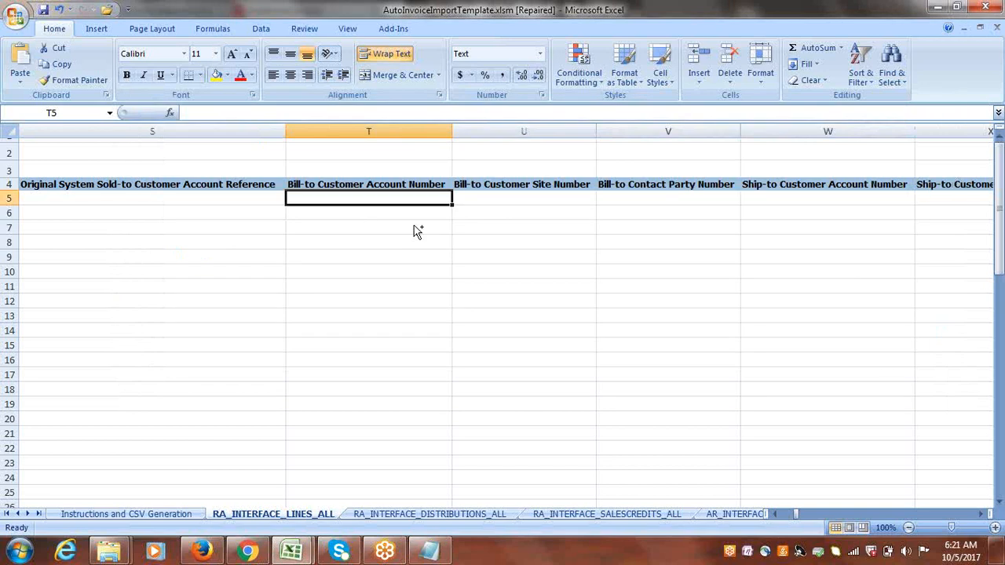
pyautogui.hotkey('ctrl', 'v')
pyautogui.press('Tab')
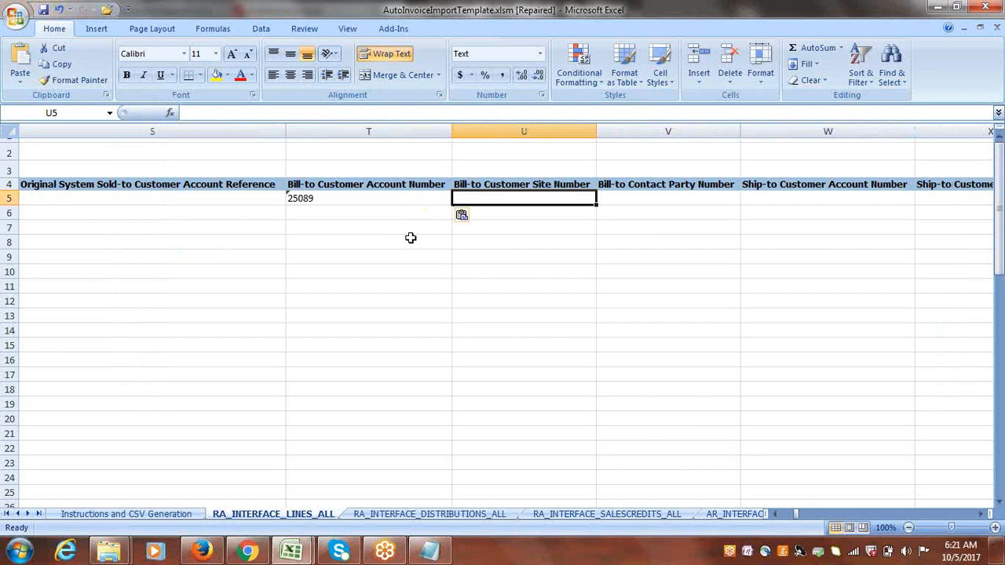
# Copy the bill-to customer site number from Notepad into the Bill-to Customer Site Number cell of row 5.
pyautogui.hotkey('alt', 'Tab')
pyautogui.moveTo(200, 226); pyautogui.dragTo(131, 226)
pyautogui.press('Delete')
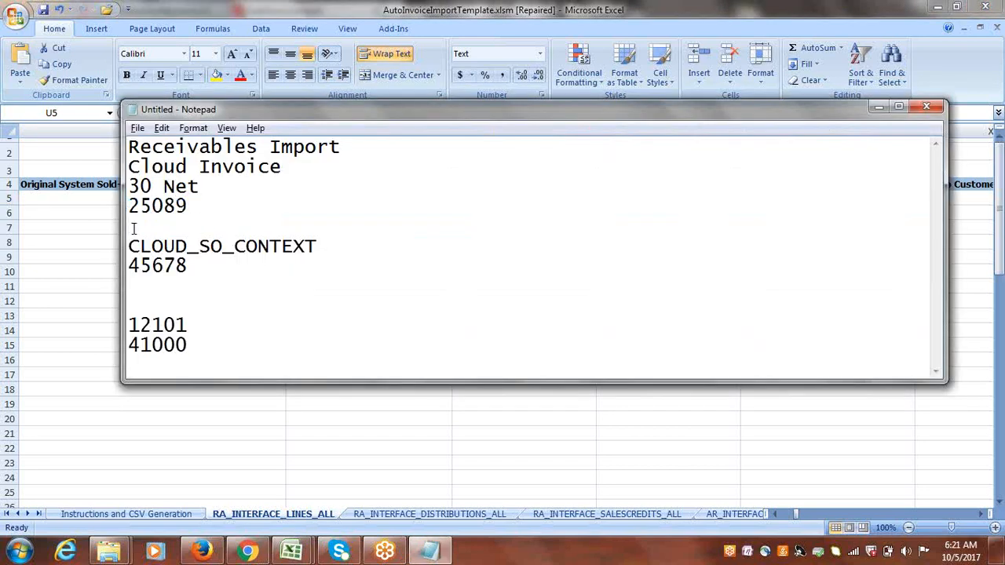
pyautogui.hotkey('ctrl', 'z')
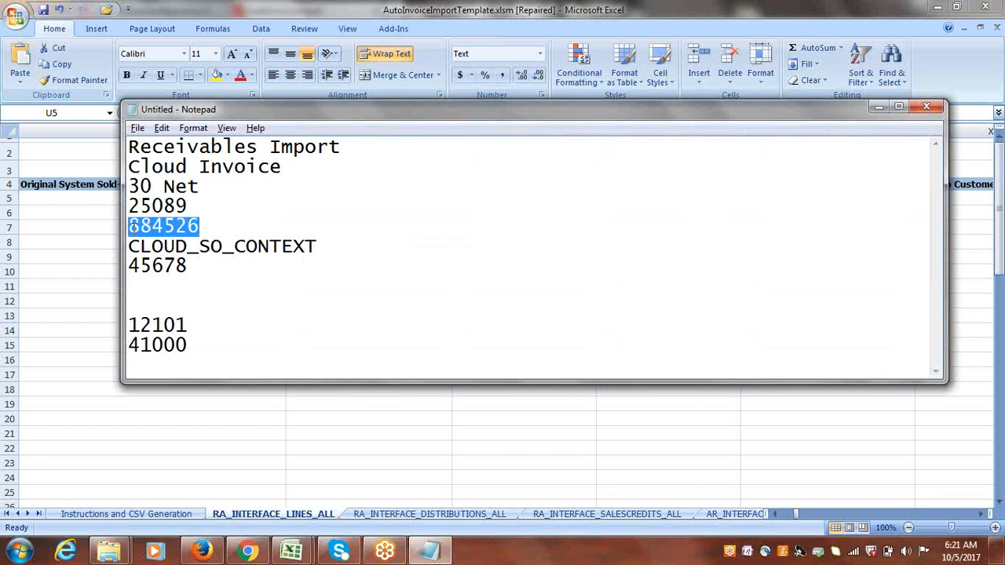
pyautogui.hotkey('ctrl', 'c')
pyautogui.hotkey('alt', 'Tab')
pyautogui.hotkey('ctrl', 'v')
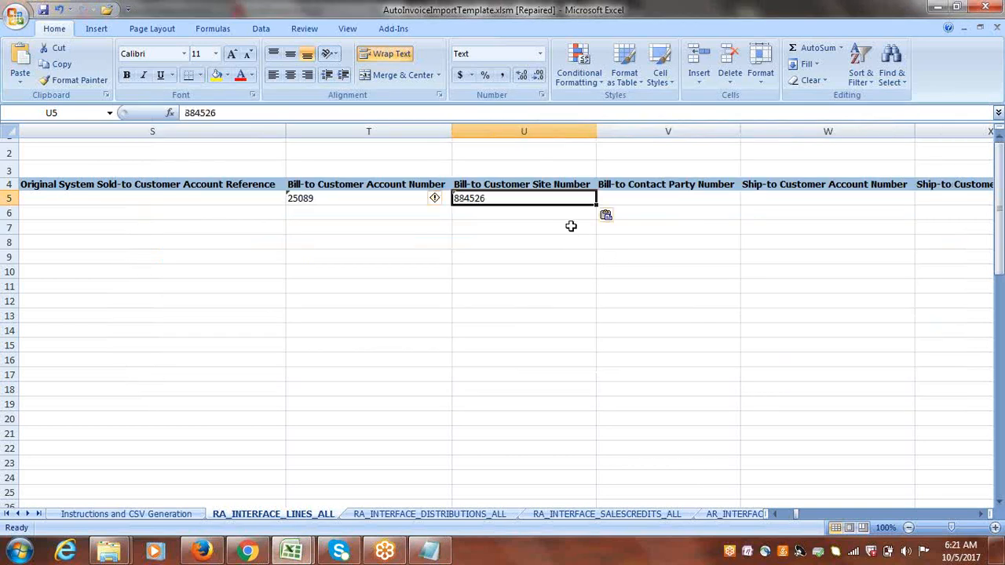
pyautogui.press('Tab')
pyautogui.press('Tab')
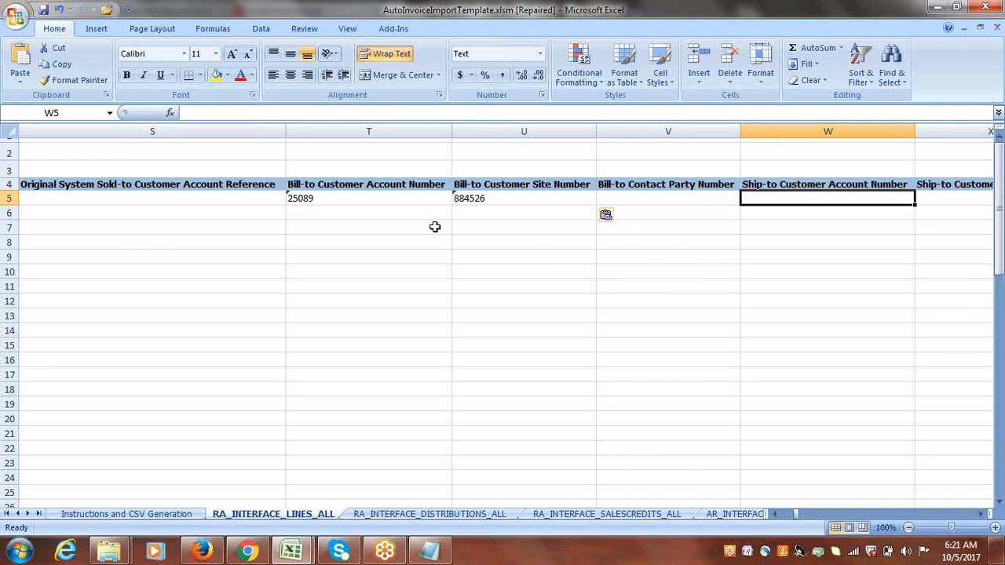
# Copy the customer account number from Notepad into the Ship-to Customer Account Number cell of row 5.
pyautogui.hotkey('alt', 'Tab')
pyautogui.moveTo(191, 207); pyautogui.dragTo(128, 205)
pyautogui.hotkey('ctrl', 'c')
pyautogui.hotkey('alt', 'Tab')
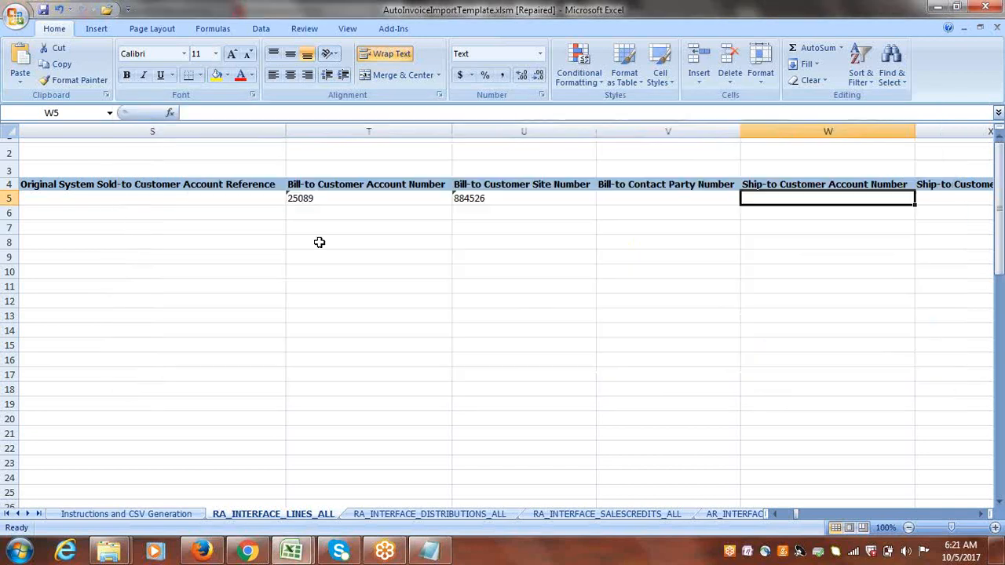
pyautogui.hotkey('ctrl', 'v')
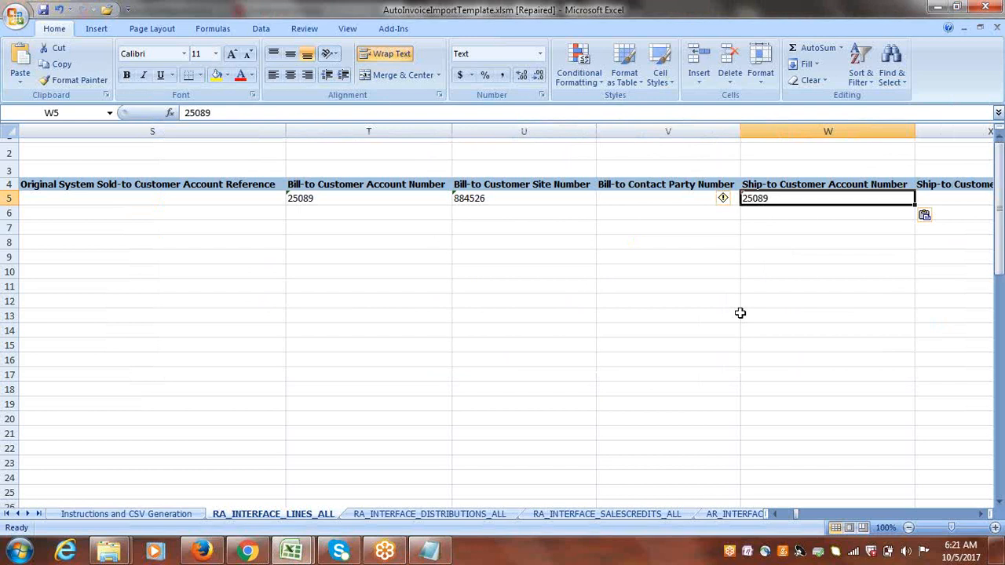
# Copy the customer site number 884526 from Notepad into the Ship-to Customer Site Number cell of row 5.
pyautogui.press('Tab')
pyautogui.press('Tab')
pyautogui.click(733, 200)
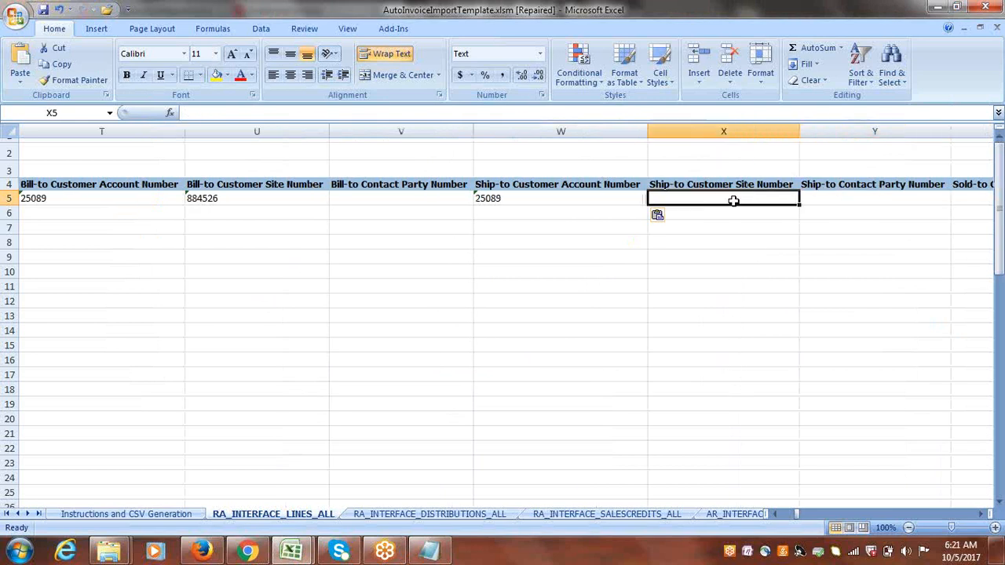
pyautogui.hotkey('alt', 'Tab')
pyautogui.click(200, 226)
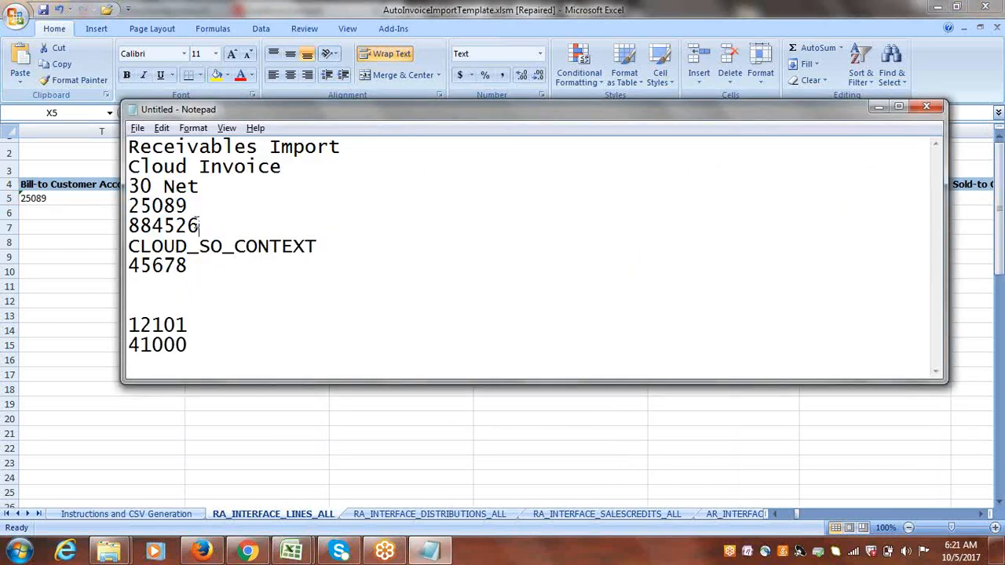
pyautogui.moveTo(200, 226); pyautogui.dragTo(117, 226)
pyautogui.hotkey('ctrl', 'c')
pyautogui.hotkey('alt', 'Tab')
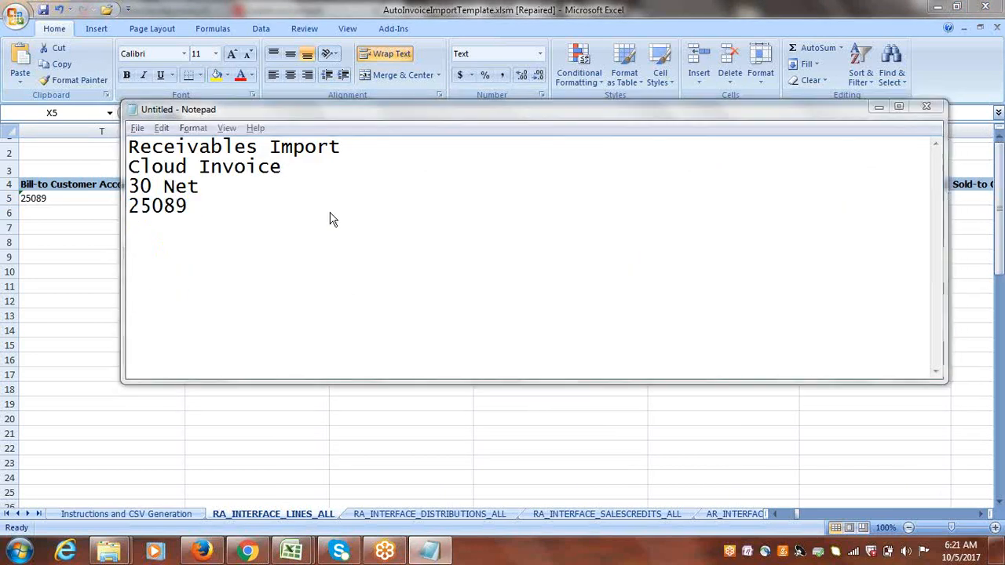
pyautogui.hotkey('ctrl', 'v')
# Change the Currency Conversion Date in row 5 to 10/5/2017.
pyautogui.press('Tab')
pyautogui.press('Tab')
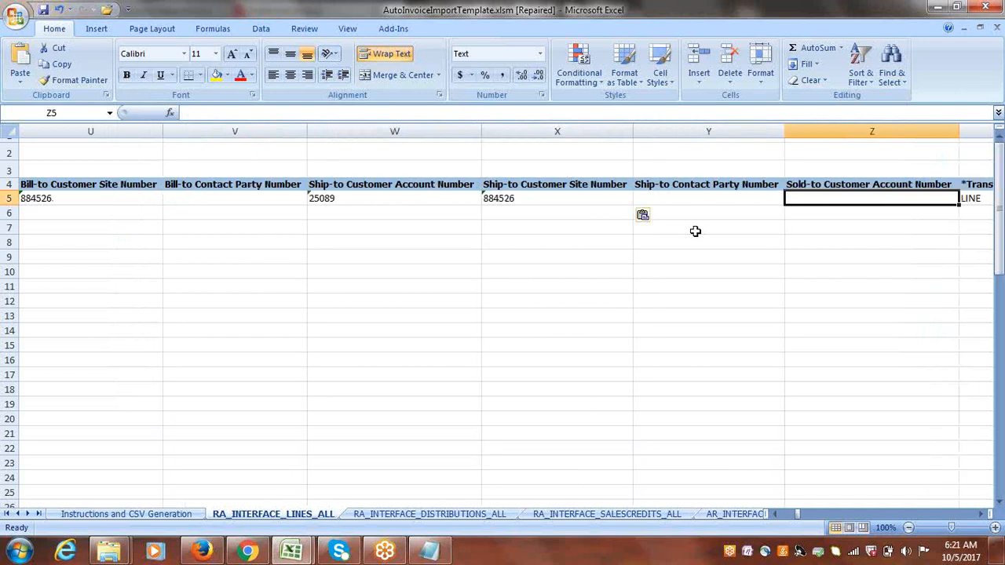
pyautogui.press('Tab')
pyautogui.press('Tab')
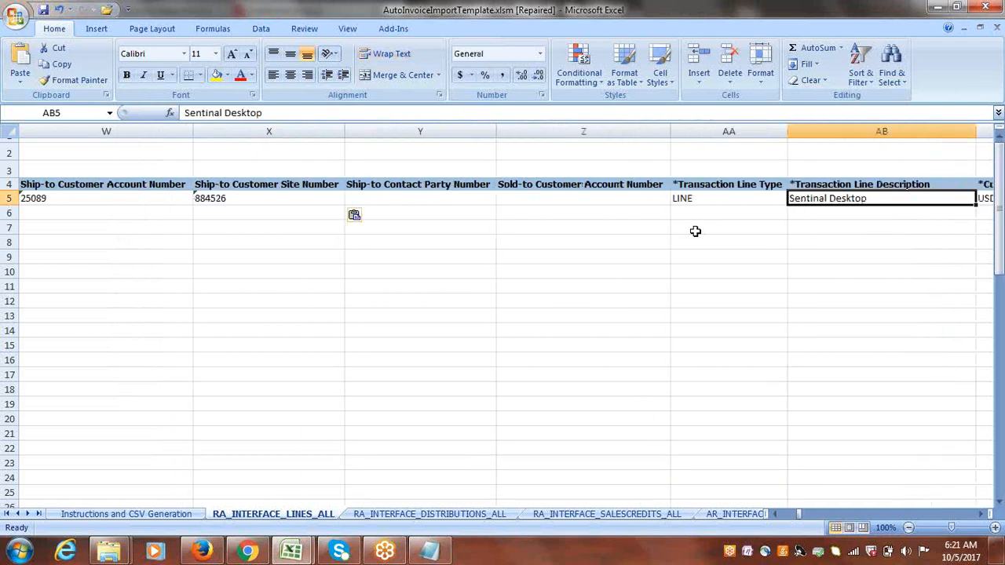
pyautogui.press('Tab')
pyautogui.press('Tab')
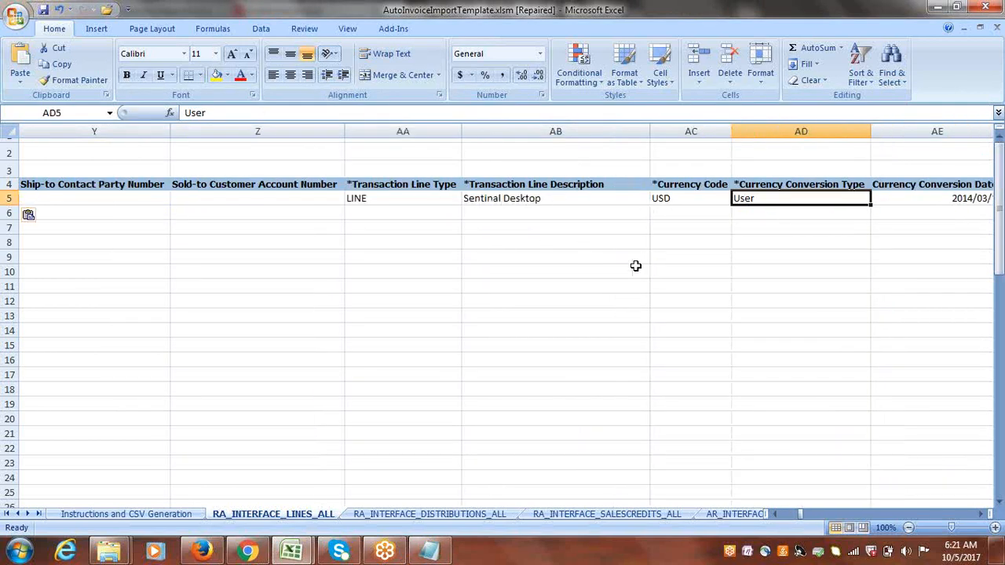
pyautogui.press('Tab')
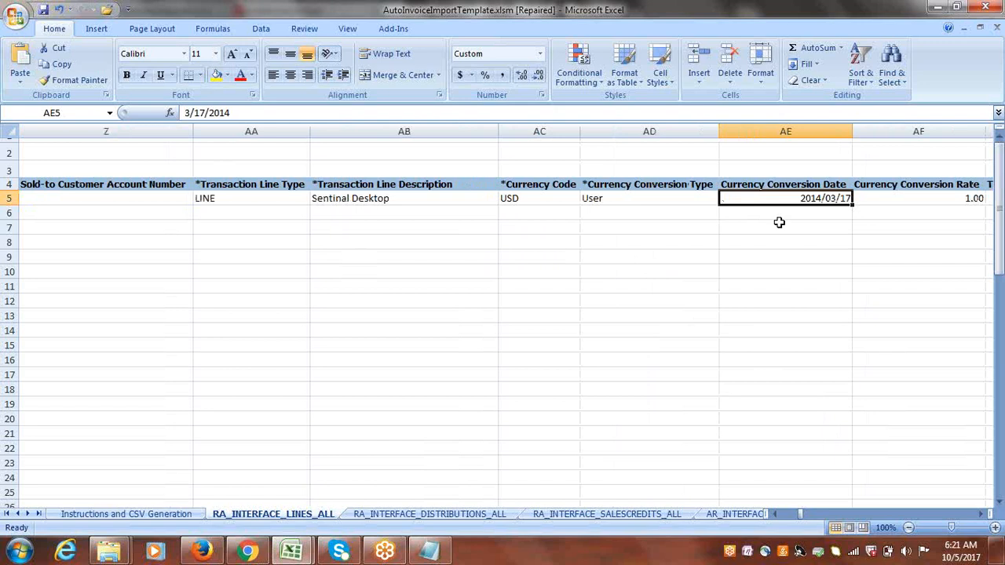
pyautogui.click(187, 112)
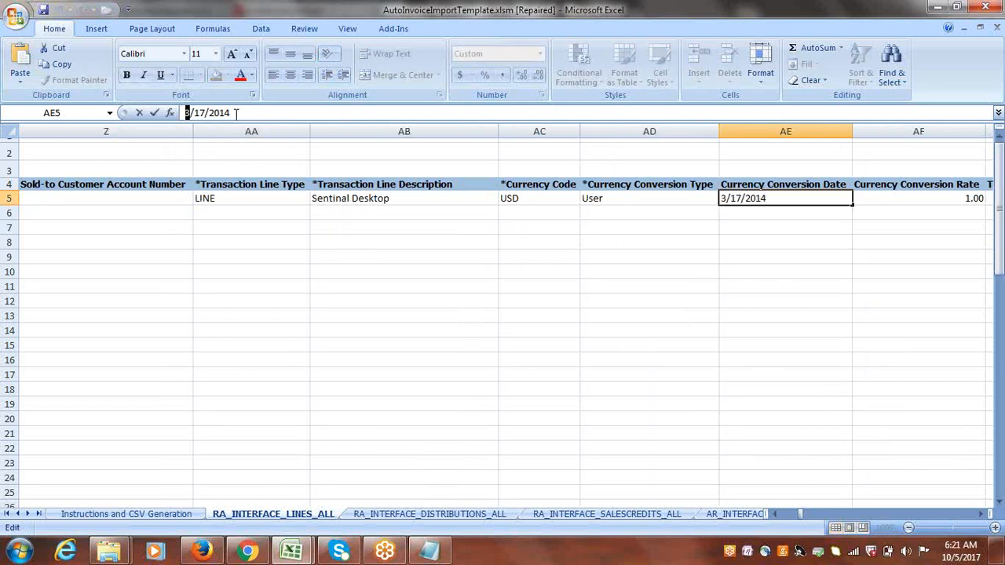
pyautogui.write('10')
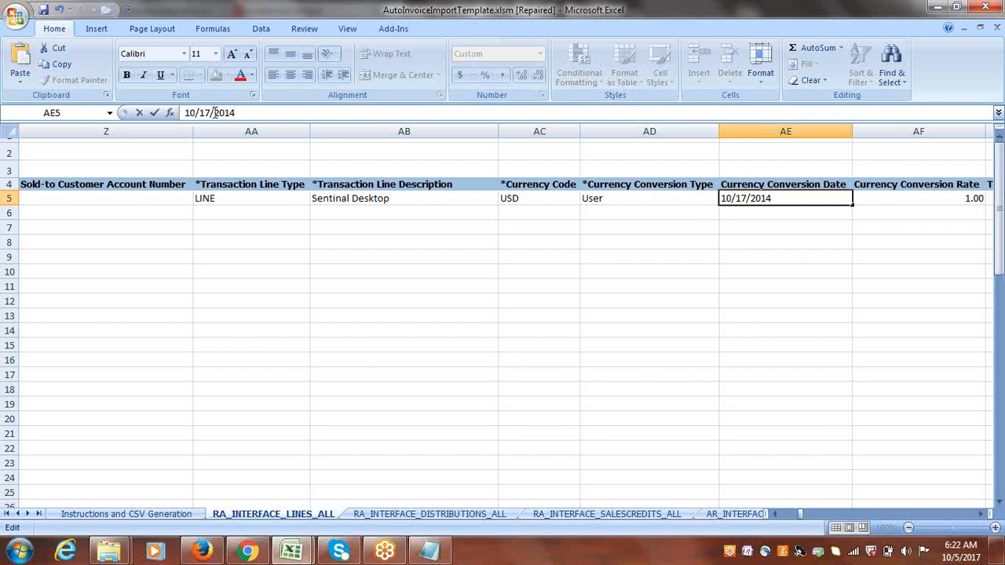
pyautogui.moveTo(207, 113); pyautogui.dragTo(199, 113)
pyautogui.write('5')
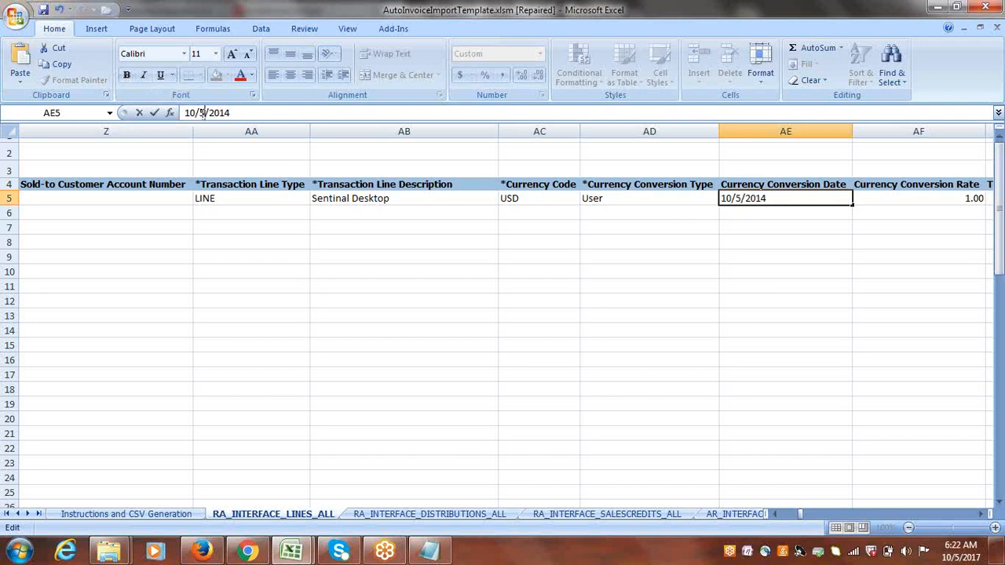
pyautogui.press('BackSpace')
pyautogui.write('7')
pyautogui.press('Tab')
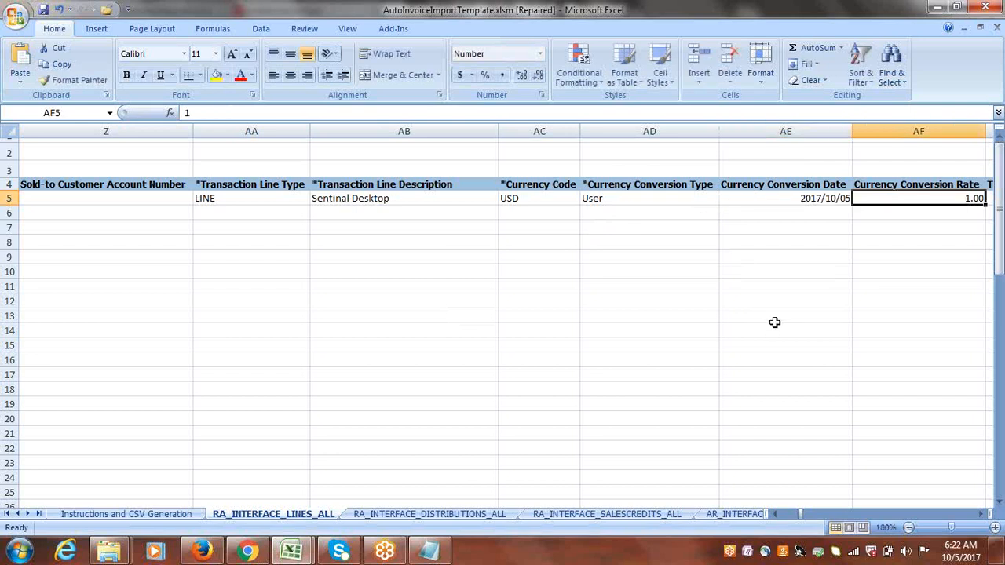
# Set the Transaction Line Amount in row 5 to 15000.
pyautogui.press('Tab')
pyautogui.click(780, 196)
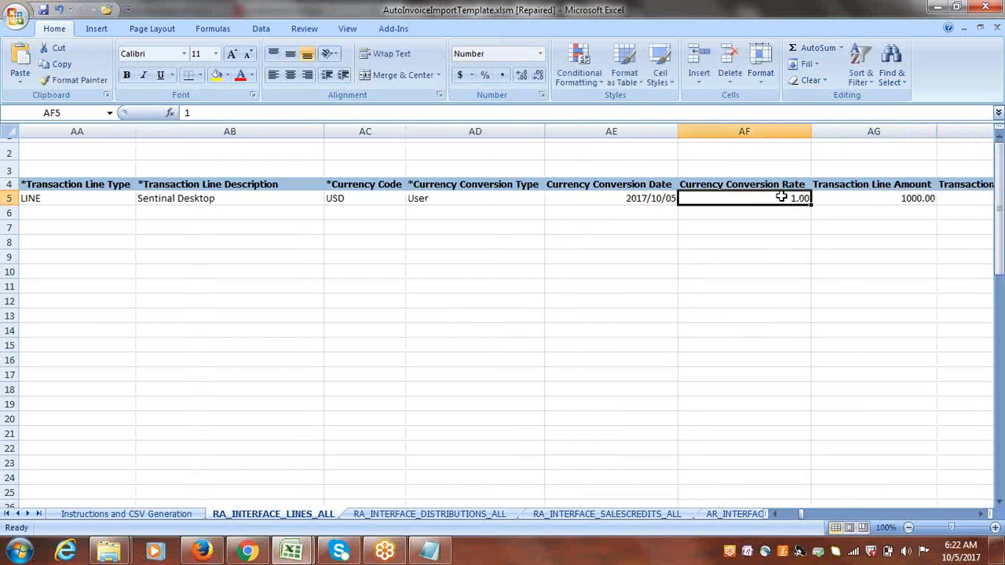
pyautogui.press('Tab')
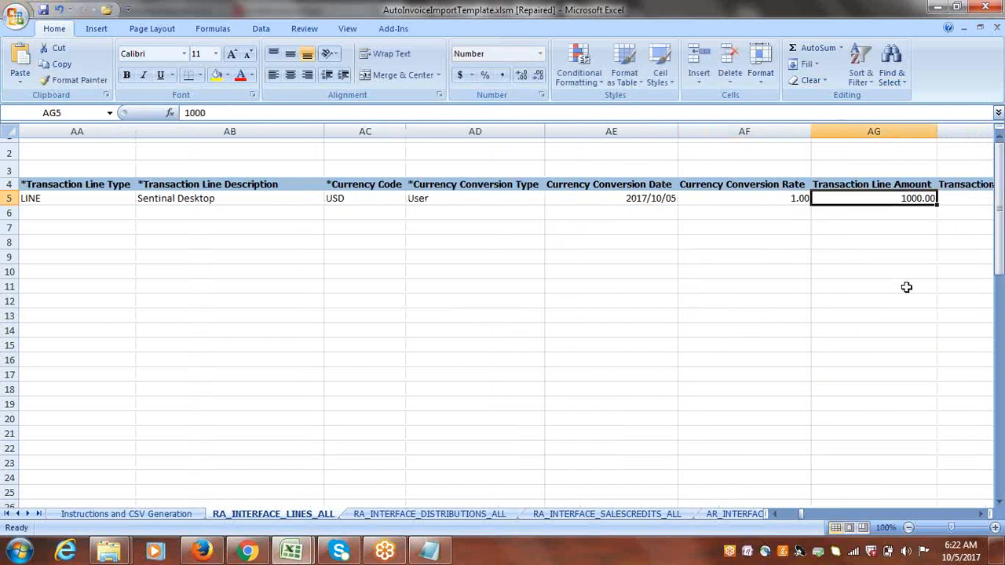
pyautogui.press('Tab')
pyautogui.press('Tab')
pyautogui.press('Tab')
pyautogui.click(613, 199)
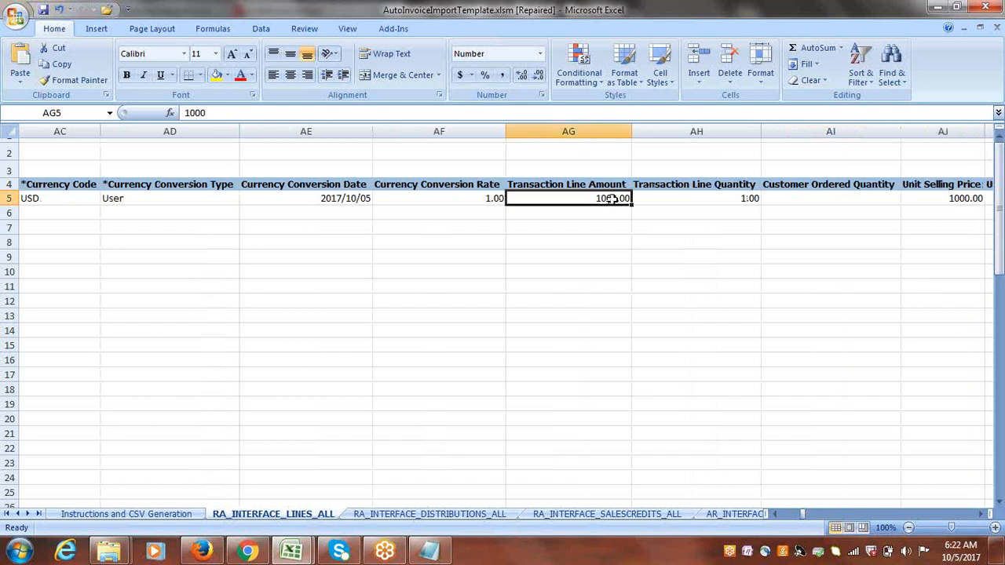
pyautogui.write('15000')
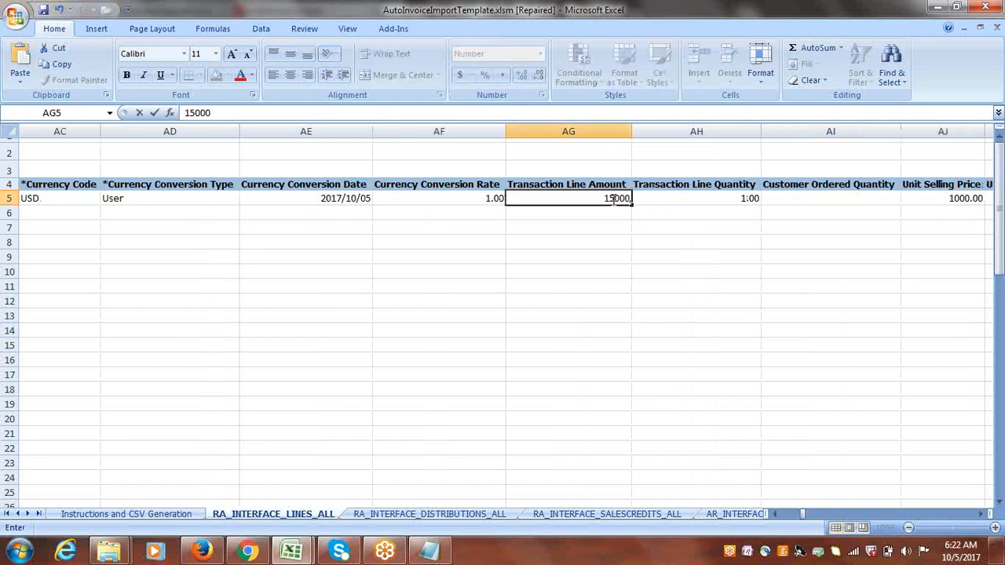
pyautogui.press('Tab')
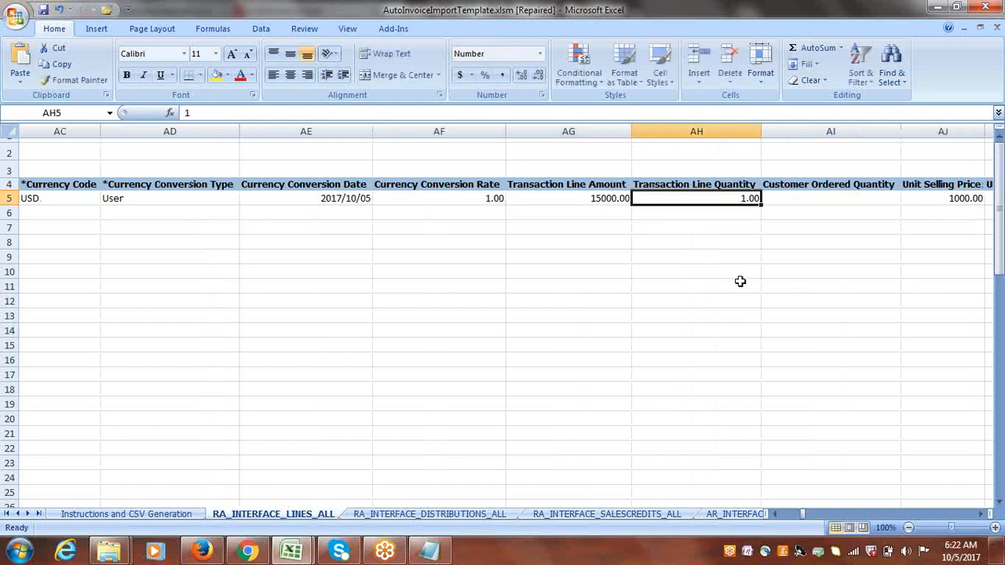
# Set the Unit Selling Price in row 5 to 15000.
pyautogui.press('Tab')
pyautogui.press('Tab')
pyautogui.press('Tab')
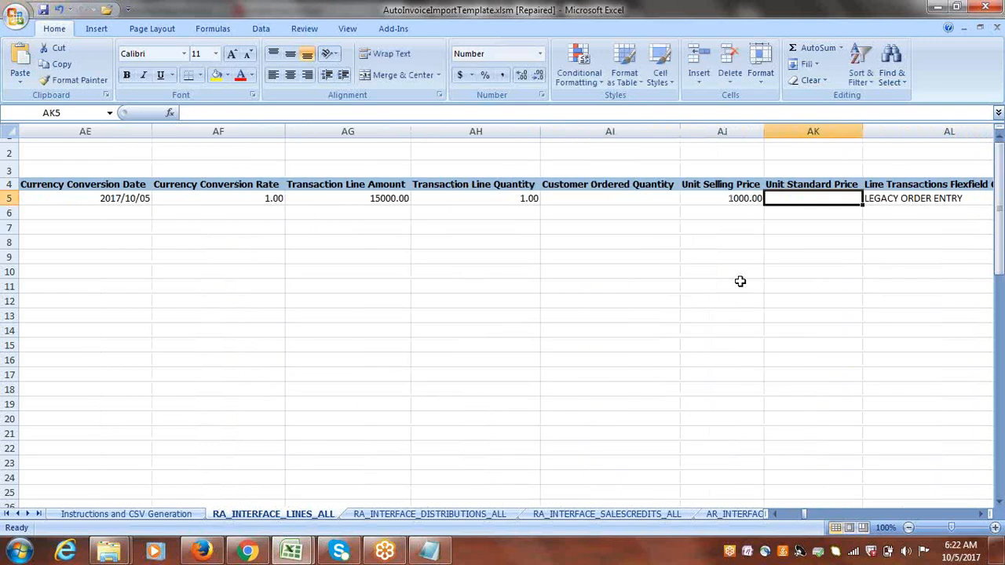
pyautogui.click(732, 198)
pyautogui.write('15')
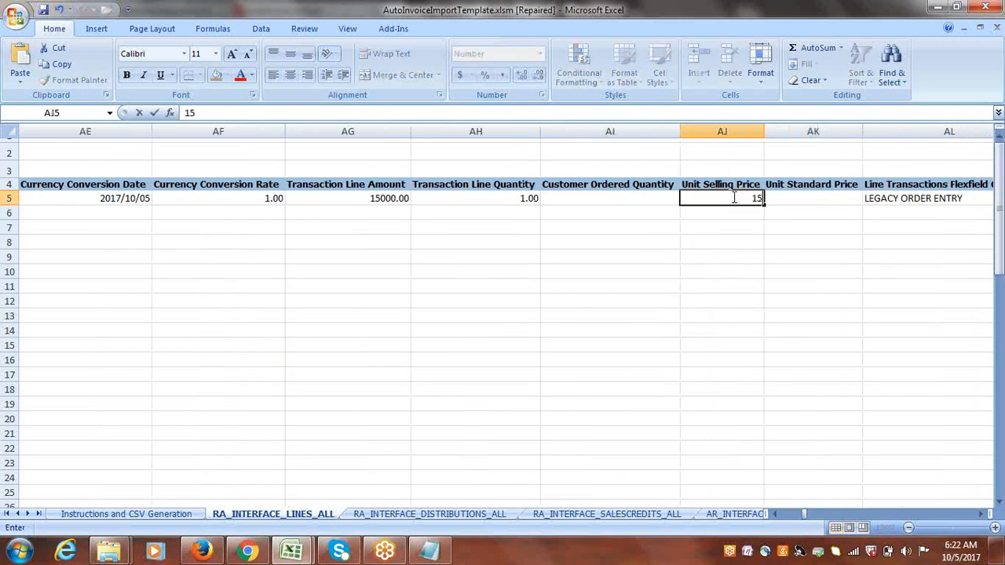
pyautogui.write('000')
pyautogui.press('Tab')
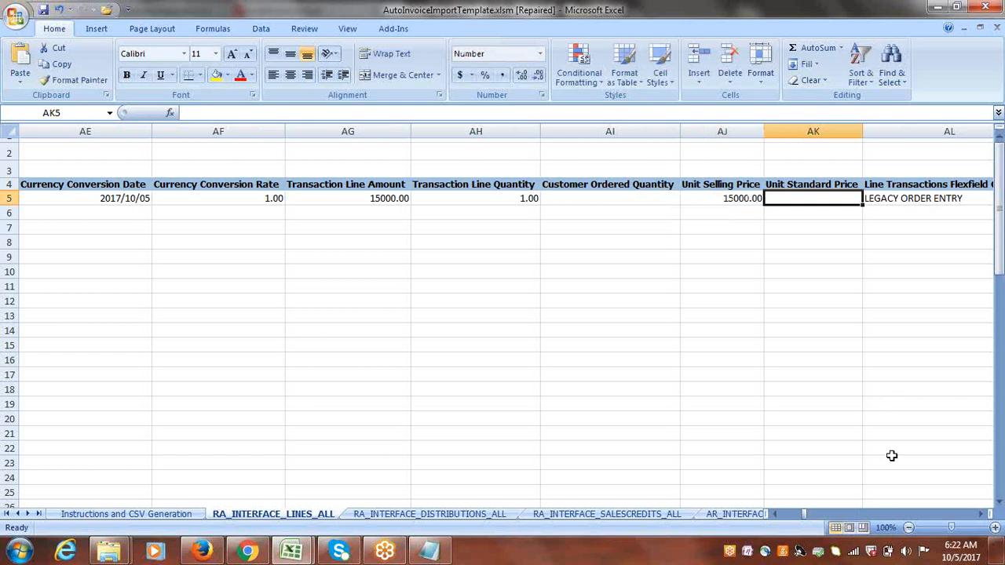
# Copy CLOUD_SO_CONTEXT from Notepad into the Line Transactions Flexfield Context cell of row 5.
pyautogui.click(981, 514)
pyautogui.click(981, 514)
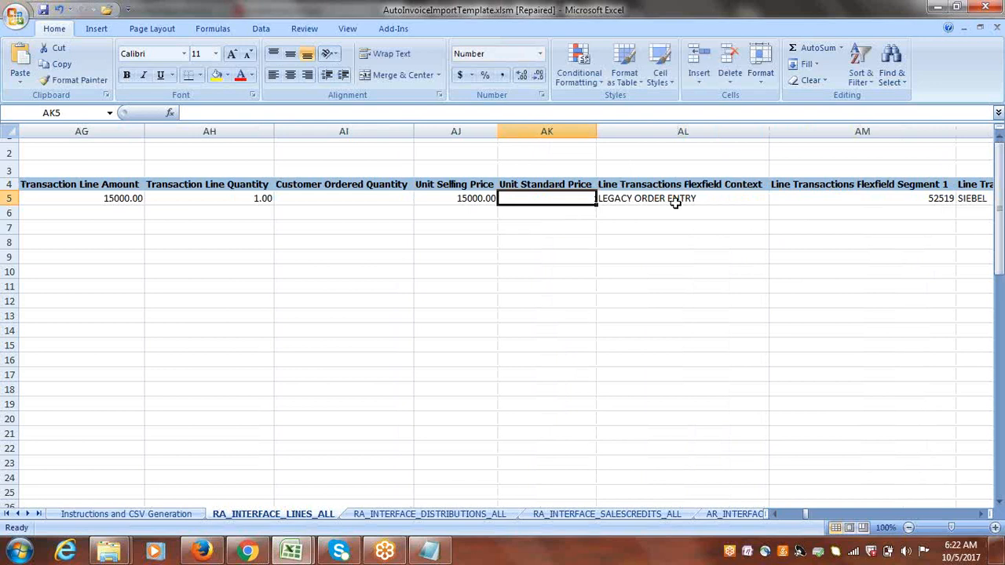
pyautogui.hotkey('alt', 'Tab')
pyautogui.click(337, 244)
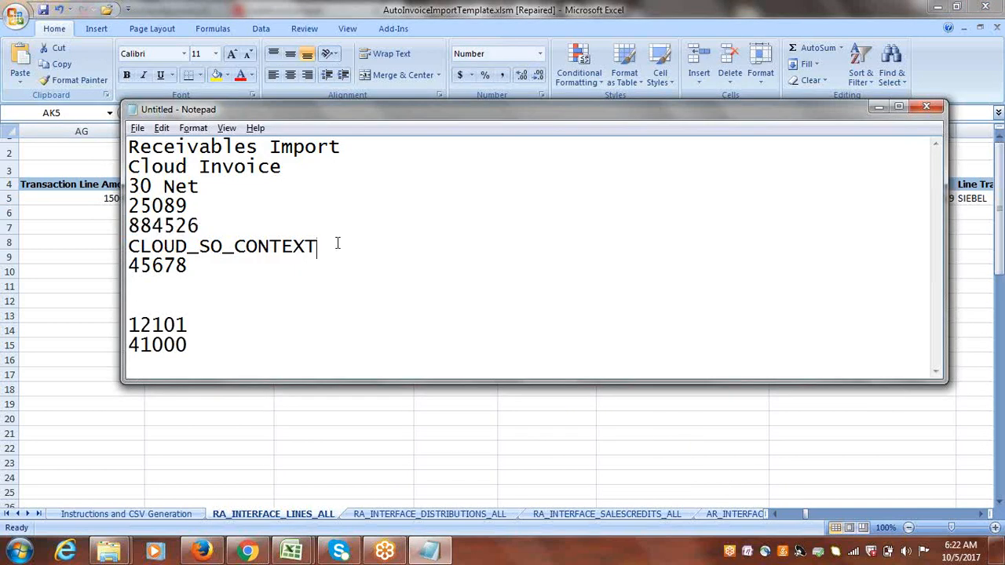
pyautogui.moveTo(338, 244); pyautogui.dragTo(117, 251)
pyautogui.hotkey('ctrl', 'c')
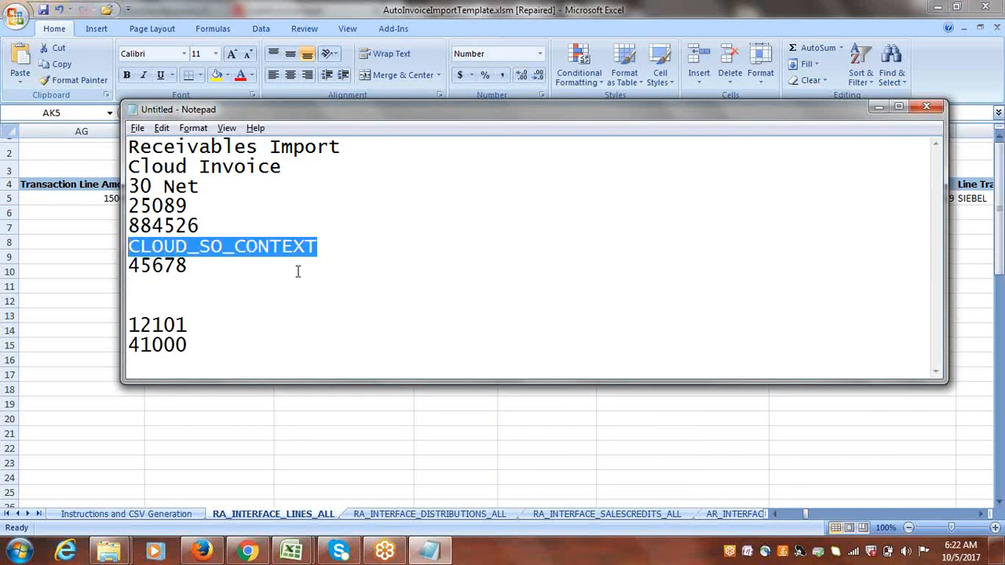
pyautogui.hotkey('alt', 'Tab')
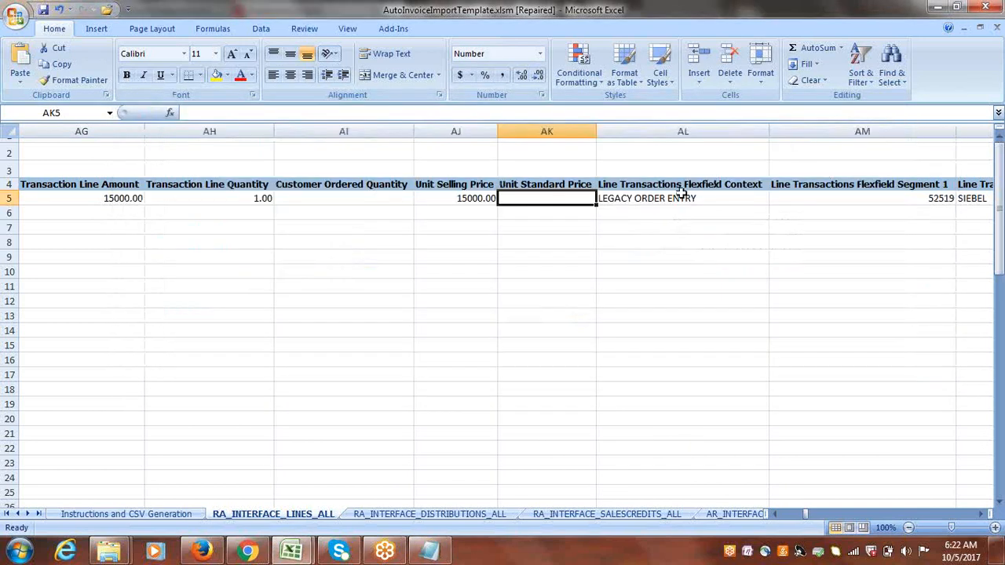
pyautogui.click(679, 199)
pyautogui.hotkey('ctrl', 'v')
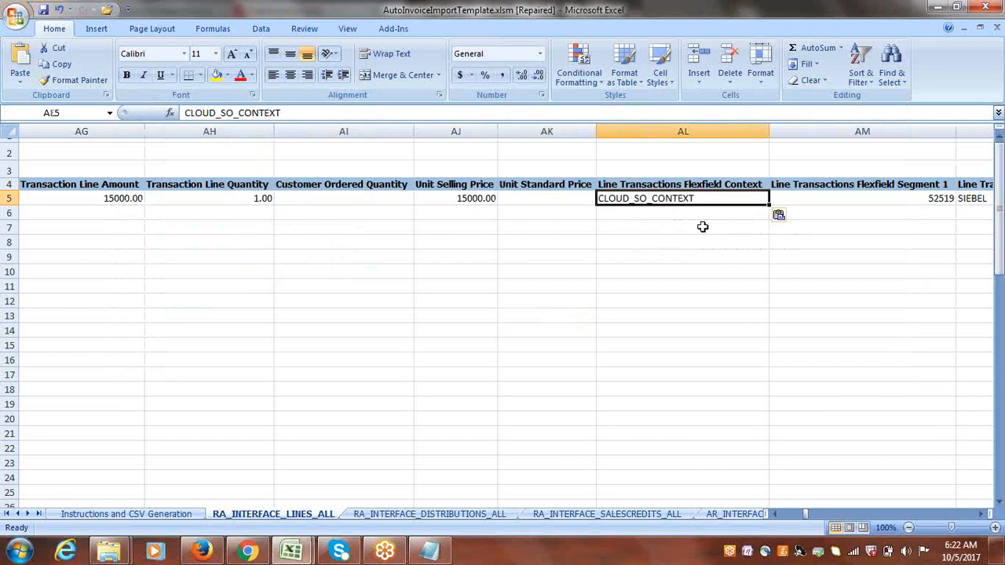
# Set Line Transactions Flexfield Segment 1 in row 5 to 56565.
pyautogui.press('Right')
pyautogui.press('Right')
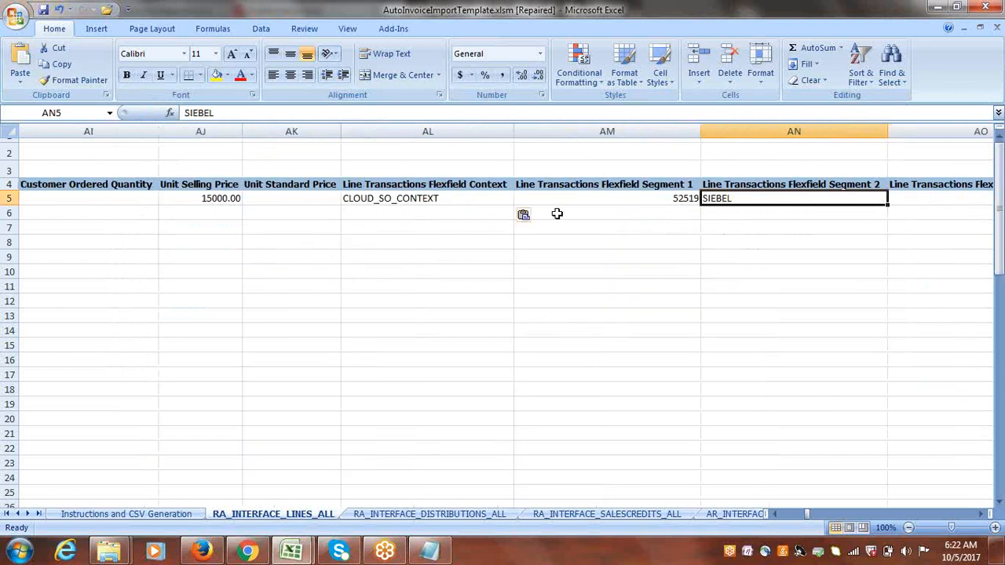
pyautogui.click(617, 199)
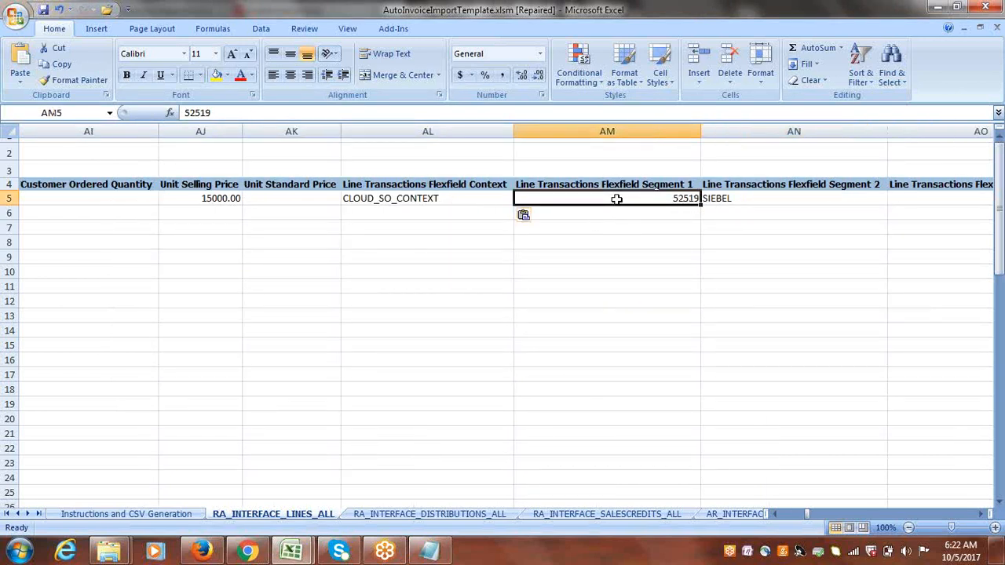
pyautogui.write('5')
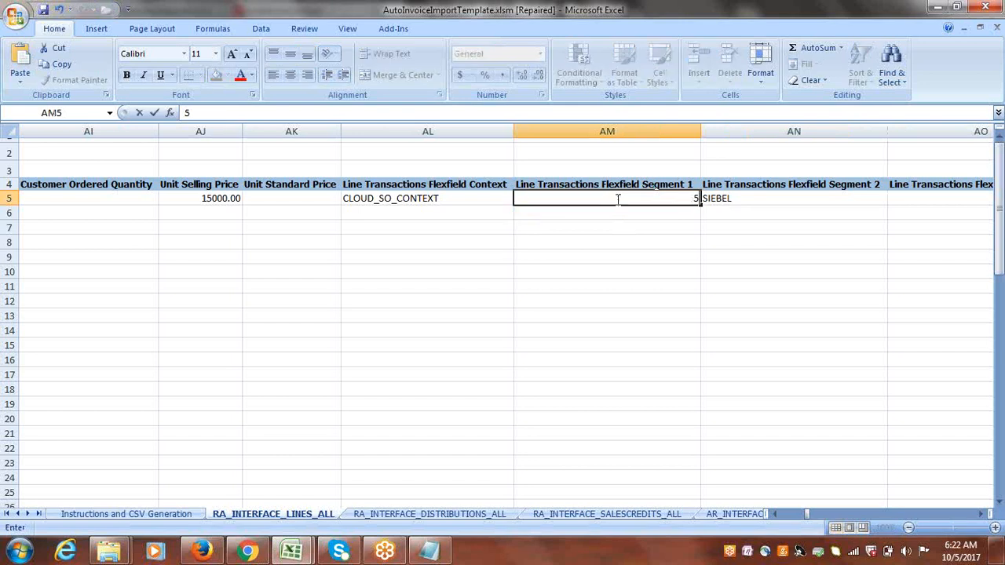
pyautogui.write('5555')
pyautogui.press('BackSpace')
pyautogui.press('BackSpace')
pyautogui.press('BackSpace')
pyautogui.press('BackSpace')
pyautogui.write('6555')
pyautogui.press('Tab')
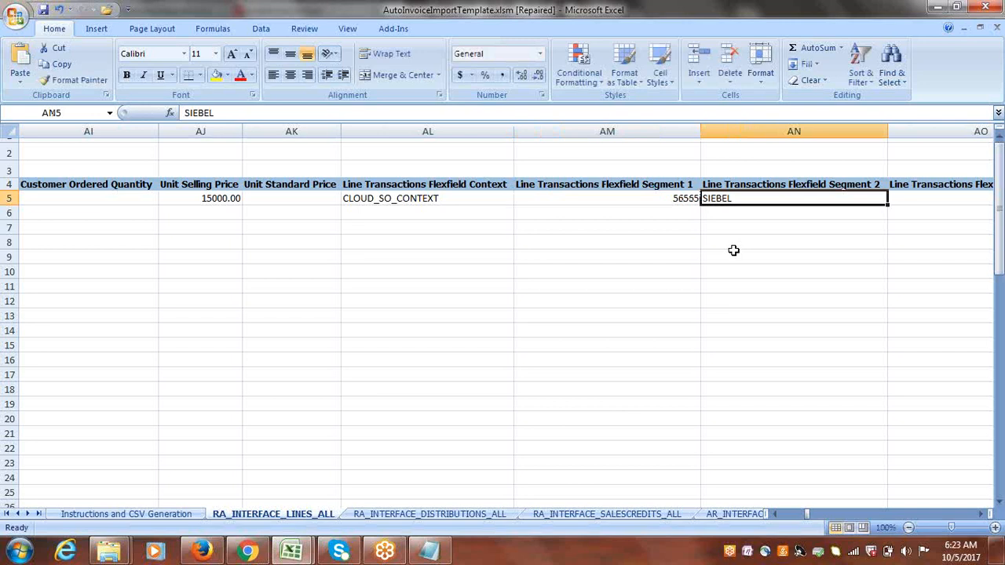
# Clear the Line Transactions Flexfield Segment 2, 3 and 4 values in row 5.
pyautogui.press('Delete')
pyautogui.press('Tab')
pyautogui.press('Tab')
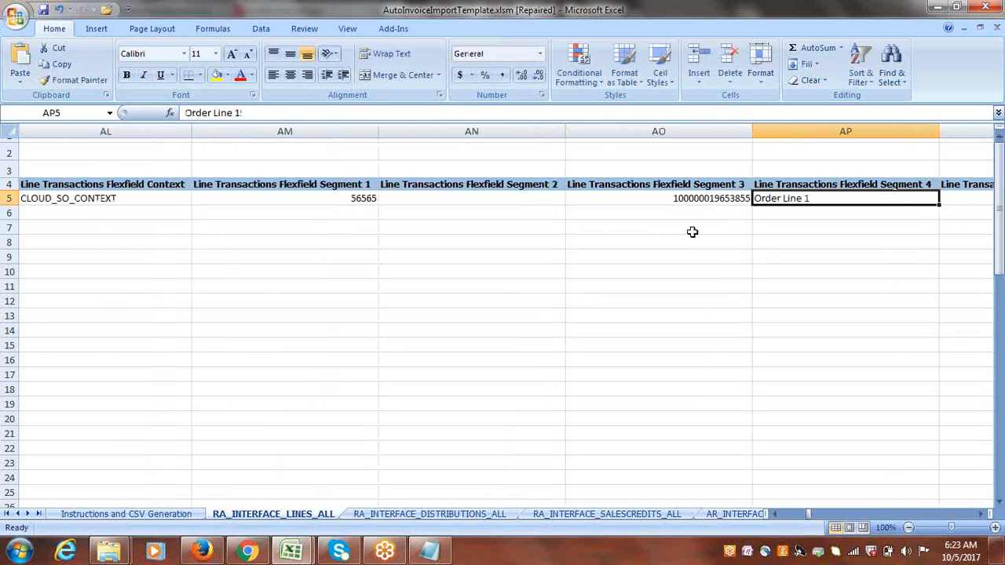
pyautogui.click(642, 195)
pyautogui.press('Delete')
# Clear the Tax Classification Code value in row 5.
pyautogui.press('Tab')
pyautogui.press('Delete')
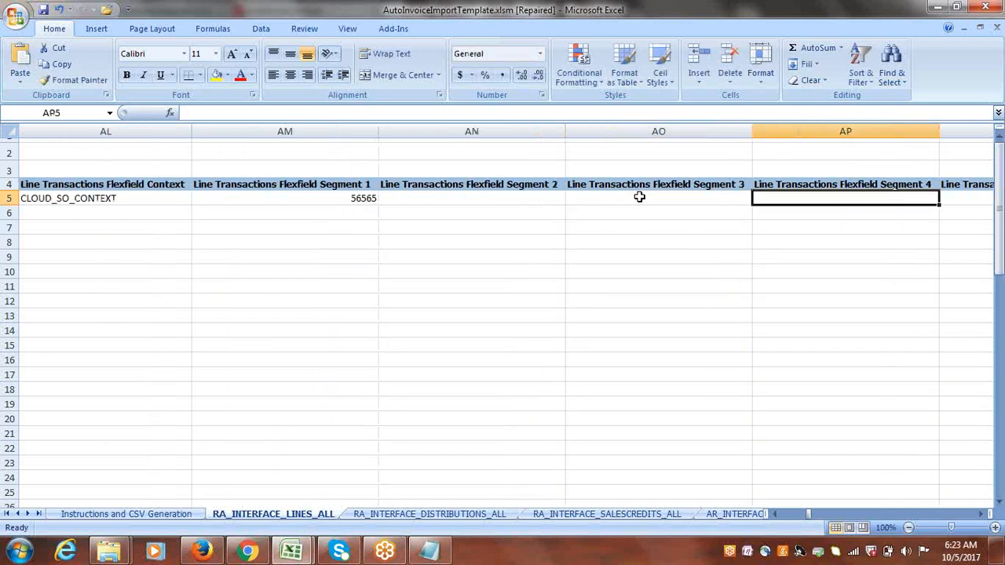
pyautogui.press('Tab')
pyautogui.press('Tab')
pyautogui.press('Tab')
pyautogui.press('Tab')
pyautogui.press('Tab')
pyautogui.press('Tab')
pyautogui.press('Tab')
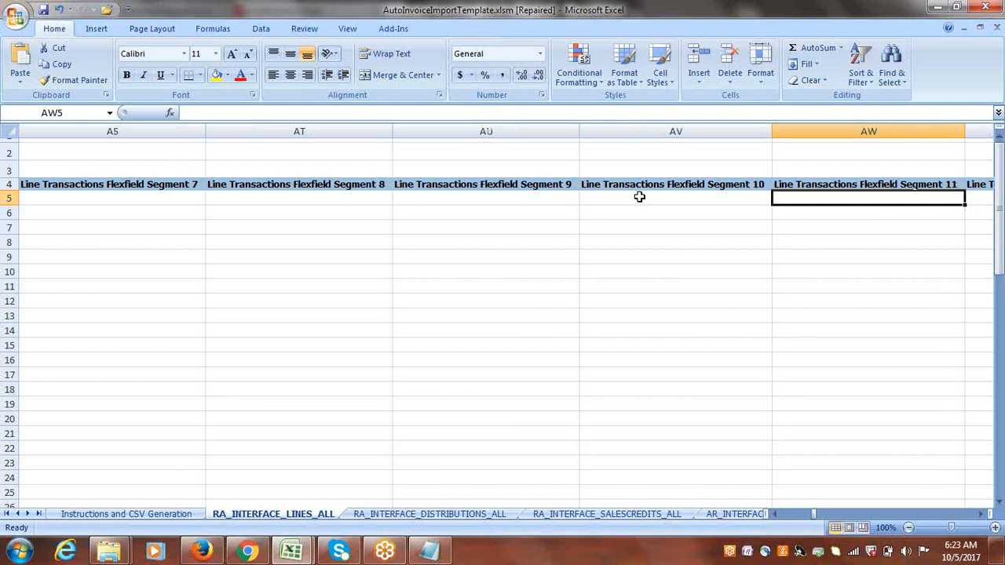
pyautogui.press('Tab')
pyautogui.press('Tab')
pyautogui.press('Tab')
pyautogui.press('Tab')
pyautogui.press('Tab')
pyautogui.press('Tab')
pyautogui.press('Tab')
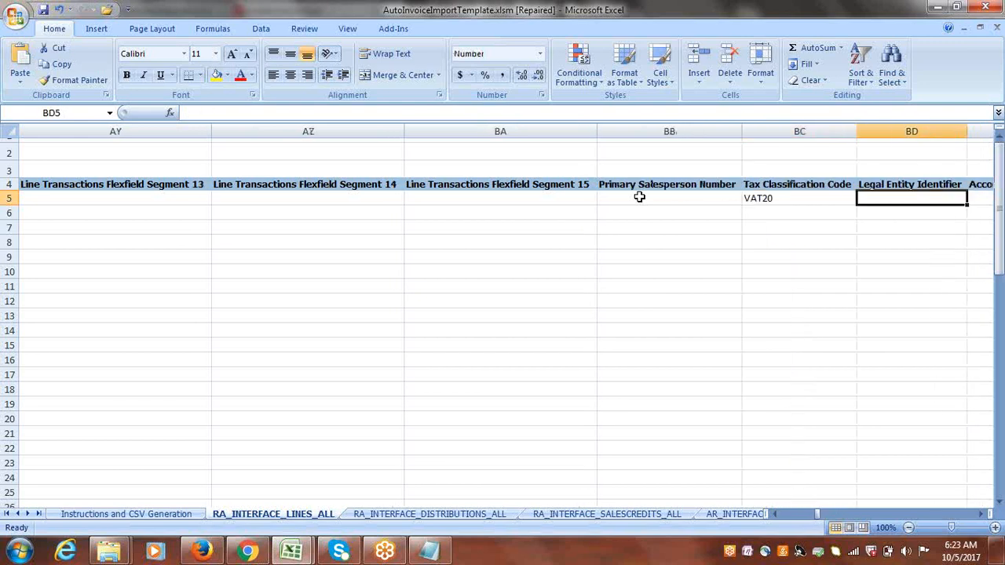
pyautogui.hotkey('shift', 'Tab')
pyautogui.press('Delete')
pyautogui.press('Tab')
pyautogui.press('Tab')
pyautogui.press('Tab')
# Clear the Sales Order Number and Sales Order Date values in row 5.
pyautogui.press('Tab')
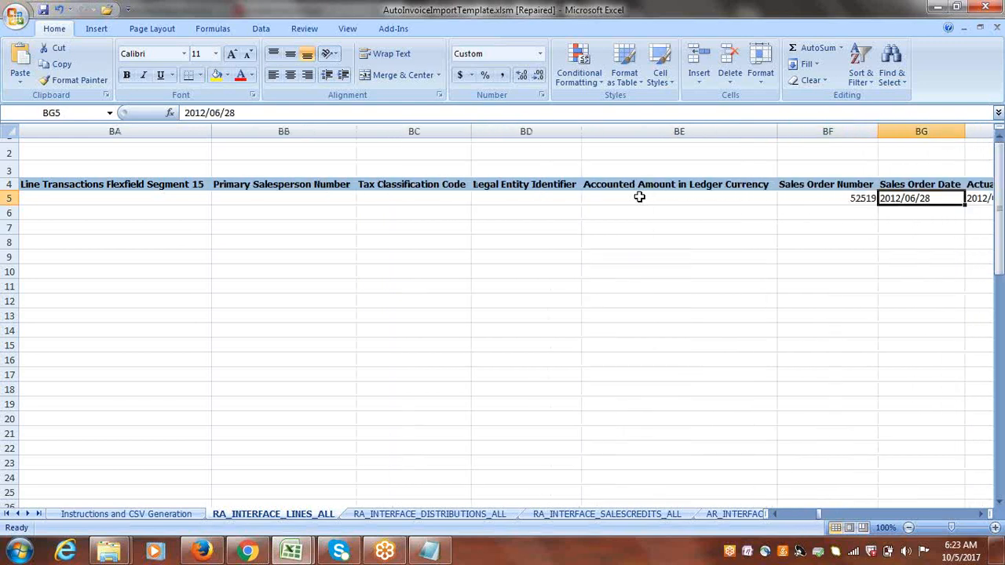
pyautogui.hotkey('shift', 'Tab')
pyautogui.press('Delete')
# Clear the Actual Ship Date and Unit of Measure Code values in row 5.
pyautogui.press('Tab')
pyautogui.press('Tab')
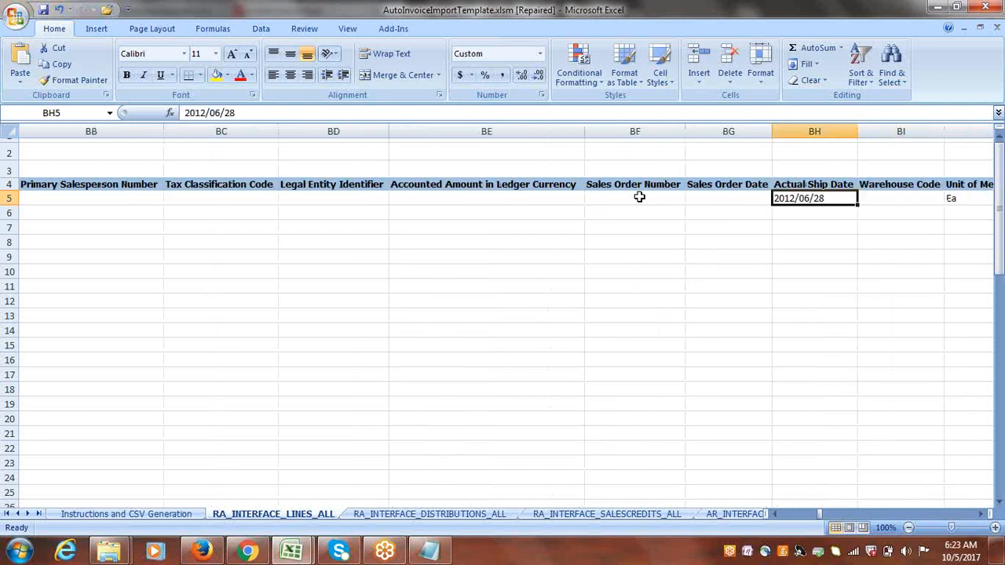
pyautogui.press('Delete')
# Clear the Default Taxation Country value in row 5.
pyautogui.press('Tab')
pyautogui.press('Tab')
pyautogui.press('Delete')
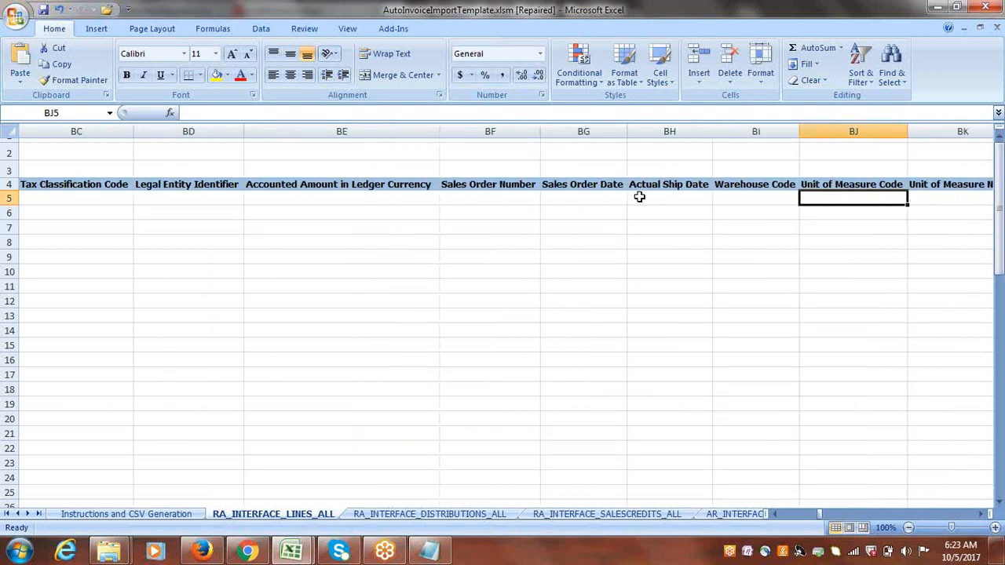
pyautogui.press('Tab')
pyautogui.press('Tab')
pyautogui.press('Tab')
pyautogui.press('Tab')
pyautogui.press('Tab')
pyautogui.press('Tab')
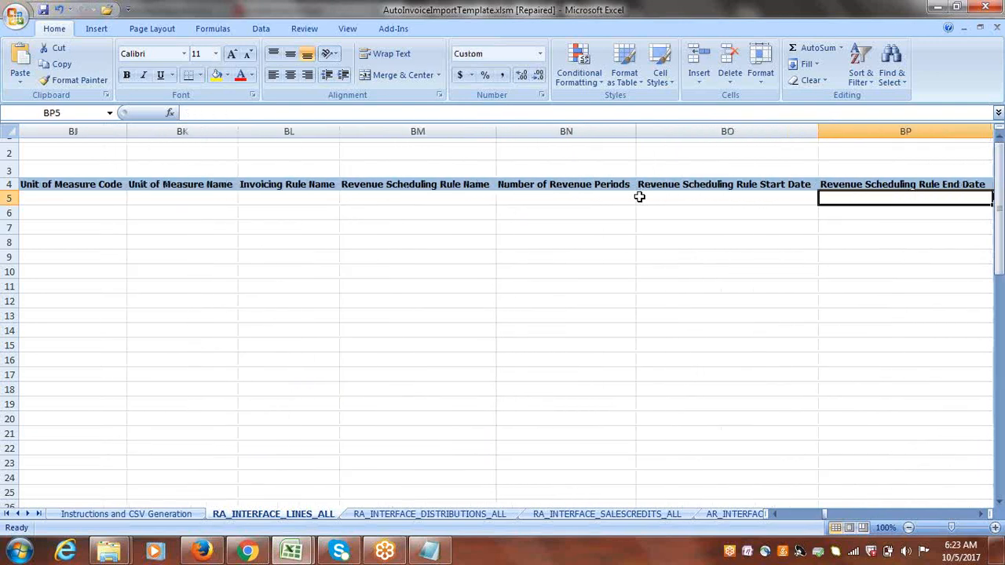
pyautogui.press('Tab')
pyautogui.press('Tab')
pyautogui.press('Tab')
pyautogui.press('Tab')
pyautogui.press('Tab')
pyautogui.press('Tab')
pyautogui.press('Tab')
pyautogui.press('Tab')
pyautogui.press('Tab')
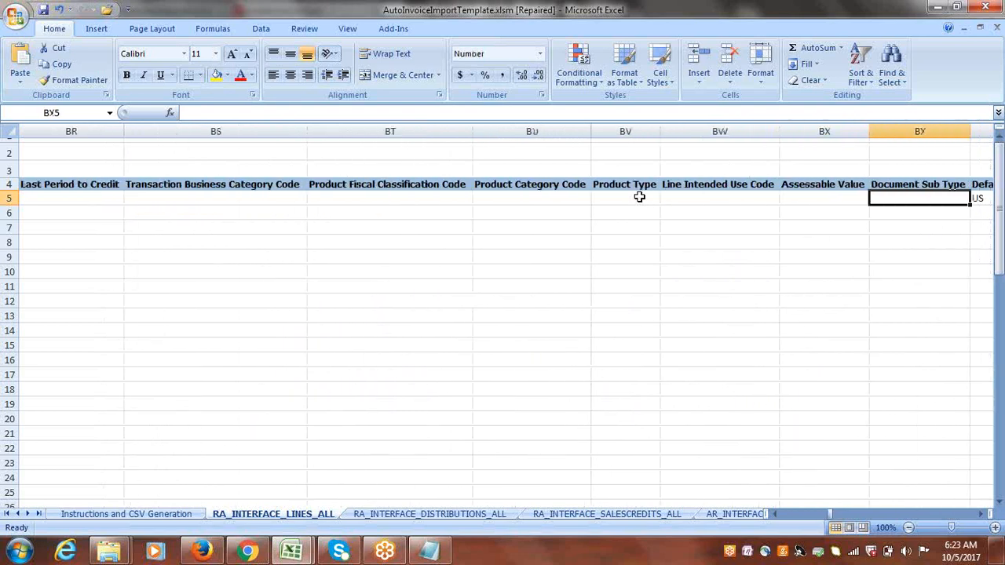
pyautogui.press('Tab')
pyautogui.press('Tab')
pyautogui.hotkey('shift', 'Tab')
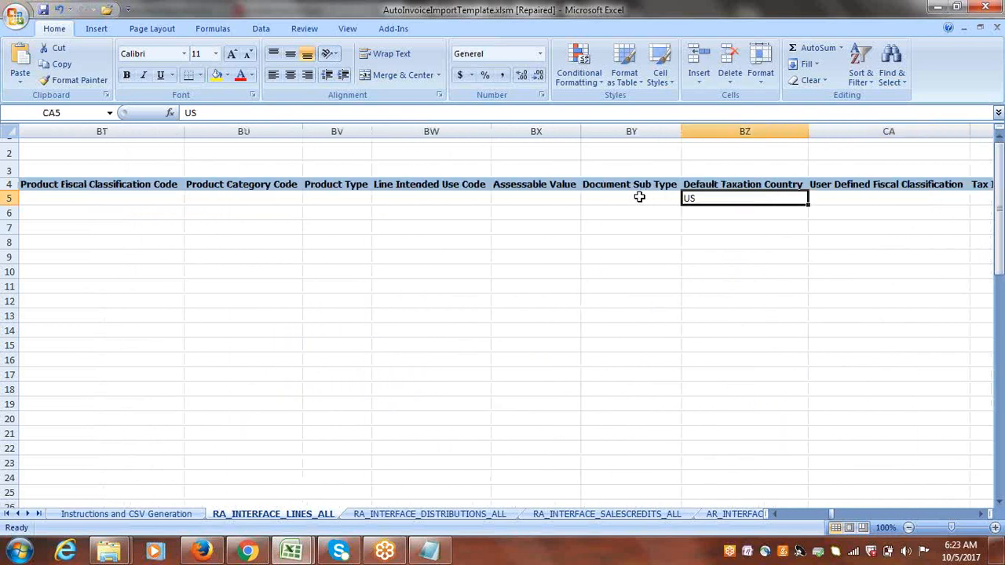
pyautogui.press('Delete')
pyautogui.press('Tab')
pyautogui.press('Tab')
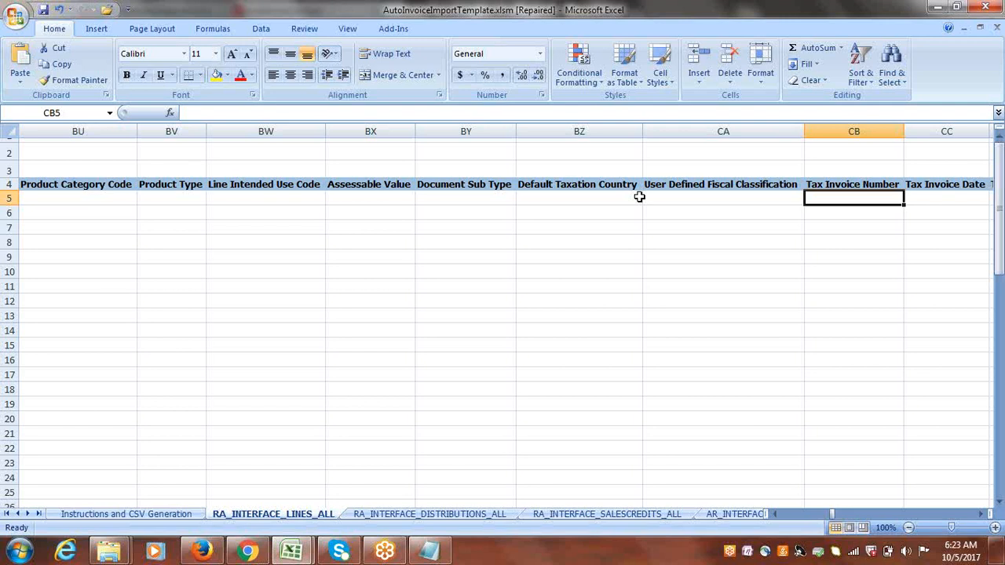
# Review the remaining row 5 columns across the sheet up to the Comments and Notes from Source columns.
pyautogui.press('Right')
pyautogui.press('Right')
pyautogui.press('Right')
pyautogui.press('Right')
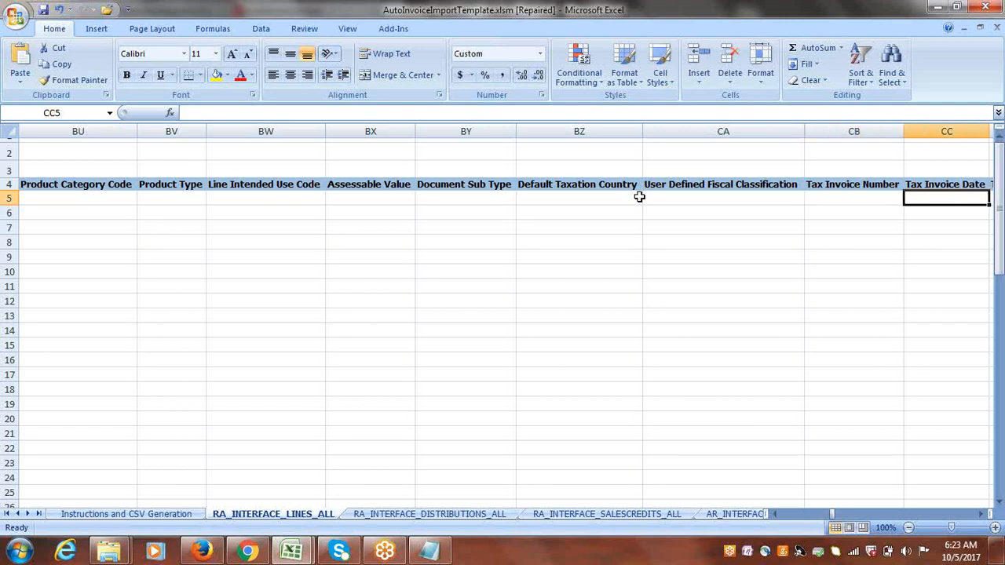
pyautogui.press('Right')
pyautogui.press('Right')
pyautogui.press('Right')
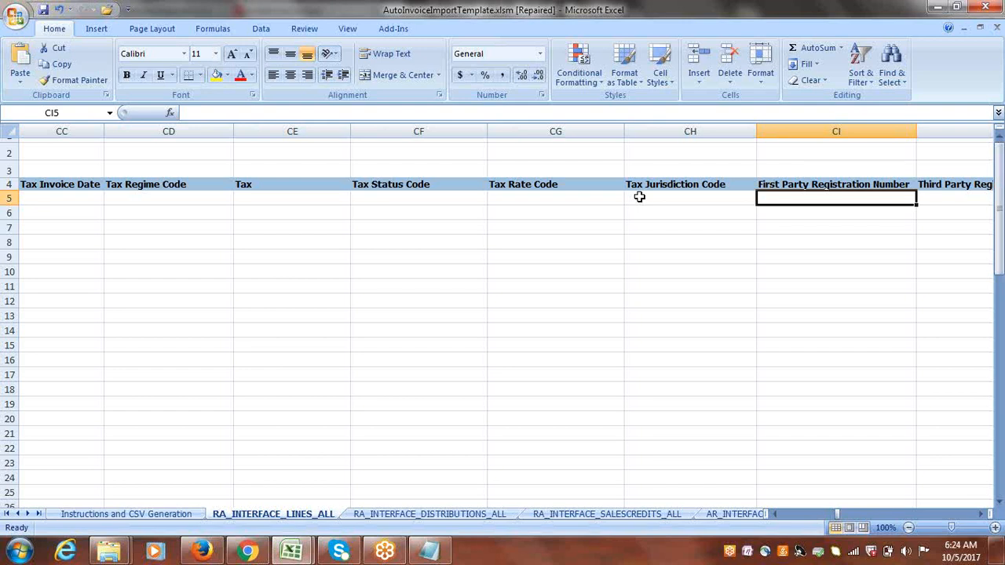
pyautogui.press('Right')
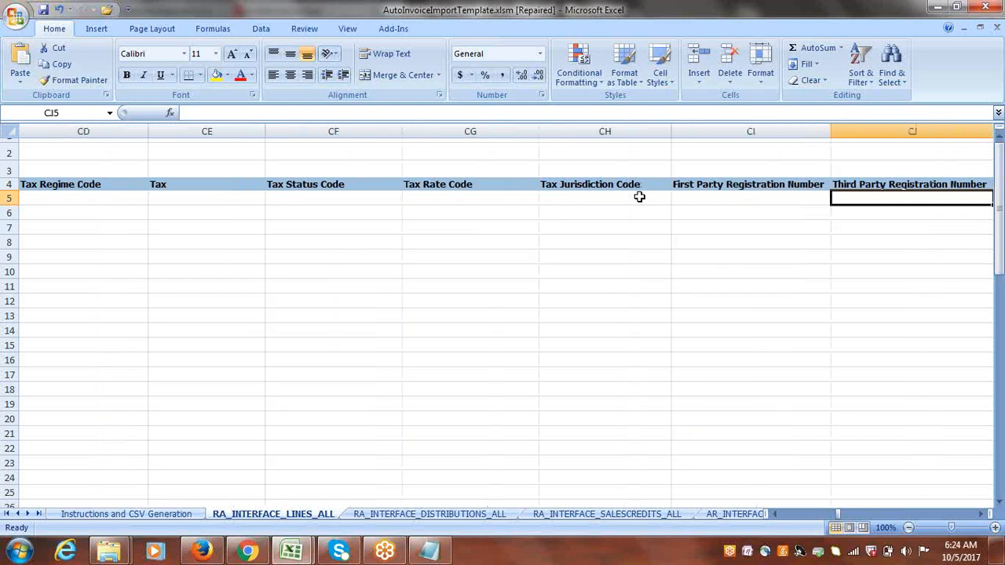
pyautogui.press('Right')
pyautogui.press('Right')
pyautogui.press('Right')
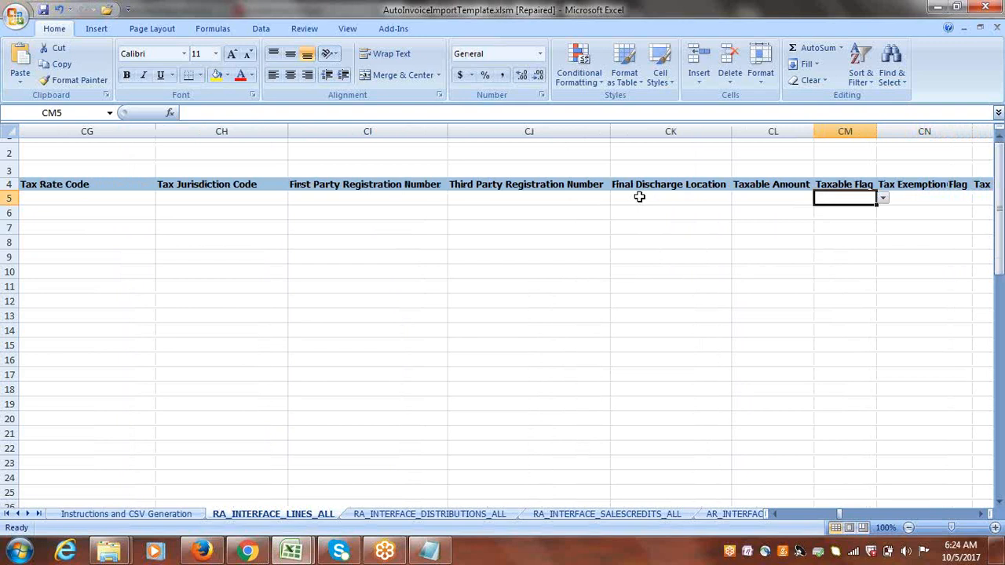
pyautogui.press('Right')
pyautogui.press('Right')
pyautogui.press('Right')
pyautogui.press('Right')
pyautogui.press('Right')
pyautogui.press('Right')
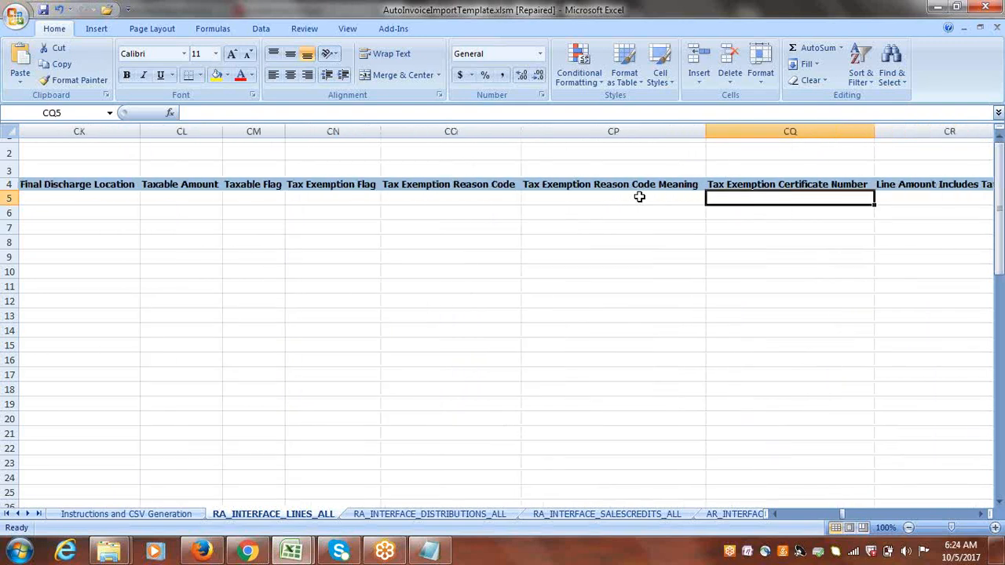
pyautogui.press('Right')
pyautogui.press('Right')
pyautogui.press('Right')
pyautogui.press('Right')
pyautogui.press('Right')
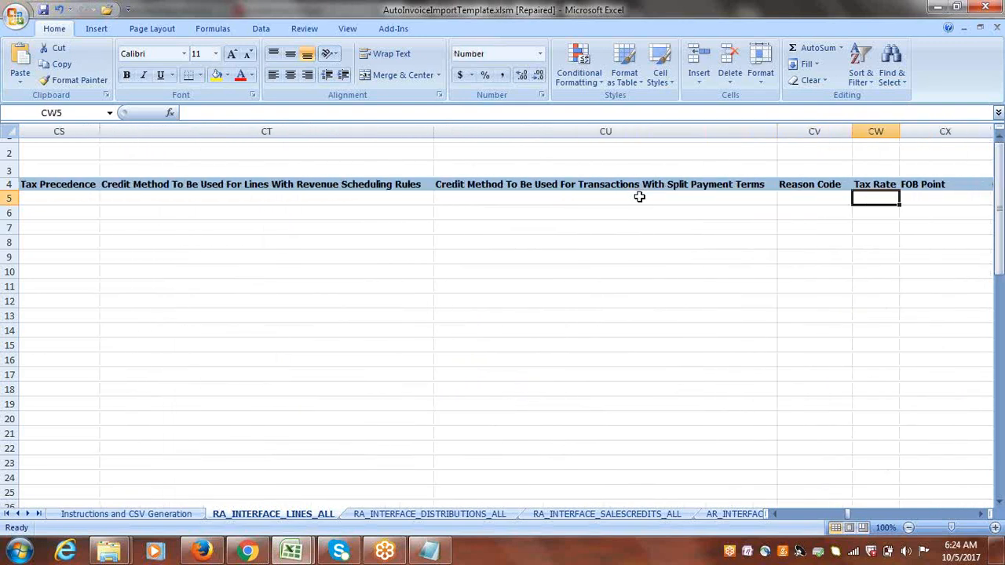
pyautogui.press('Right')
pyautogui.press('Right')
pyautogui.press('Right')
pyautogui.press('Right')
pyautogui.press('Right')
pyautogui.press('Right')
pyautogui.press('Right')
pyautogui.press('Right')
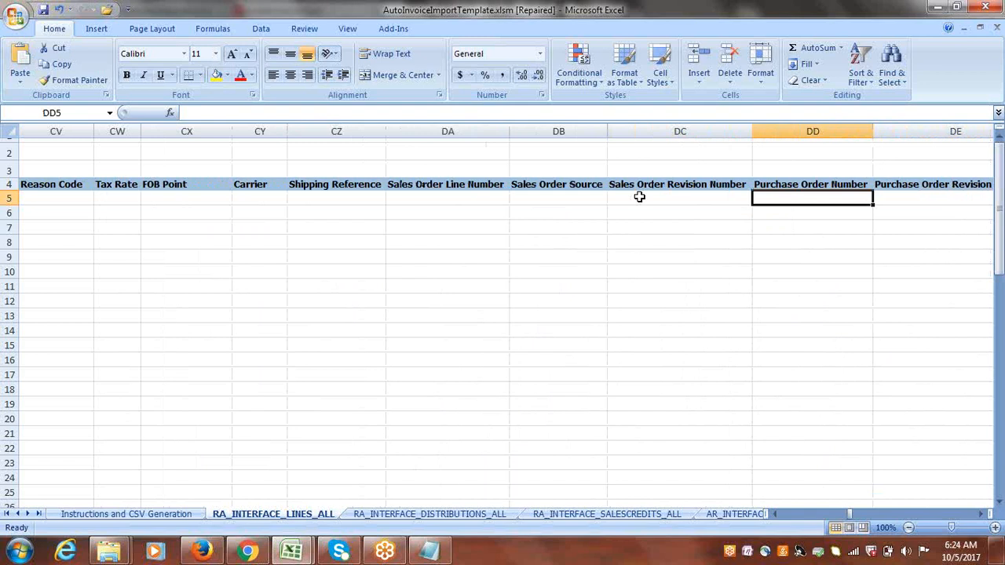
pyautogui.press('Right')
pyautogui.press('Right')
pyautogui.press('Right')
pyautogui.press('Right')
pyautogui.press('Right')
pyautogui.press('Right')
pyautogui.press('Right')
pyautogui.press('Right')
pyautogui.press('Right')
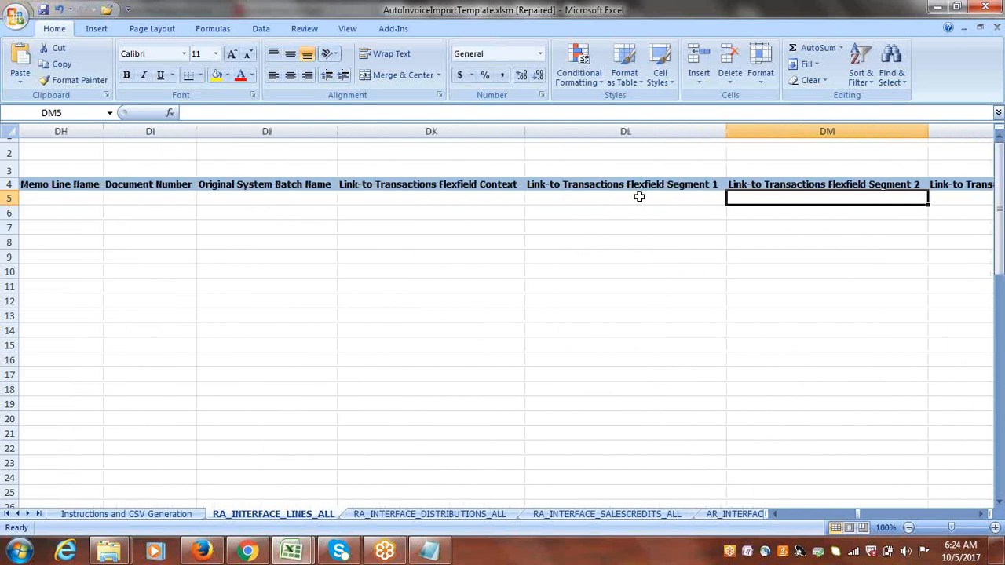
pyautogui.press('Right')
pyautogui.press('Right')
pyautogui.press('Right')
pyautogui.press('Right')
pyautogui.press('Right')
pyautogui.press('Right')
pyautogui.press('Right')
pyautogui.press('Right')
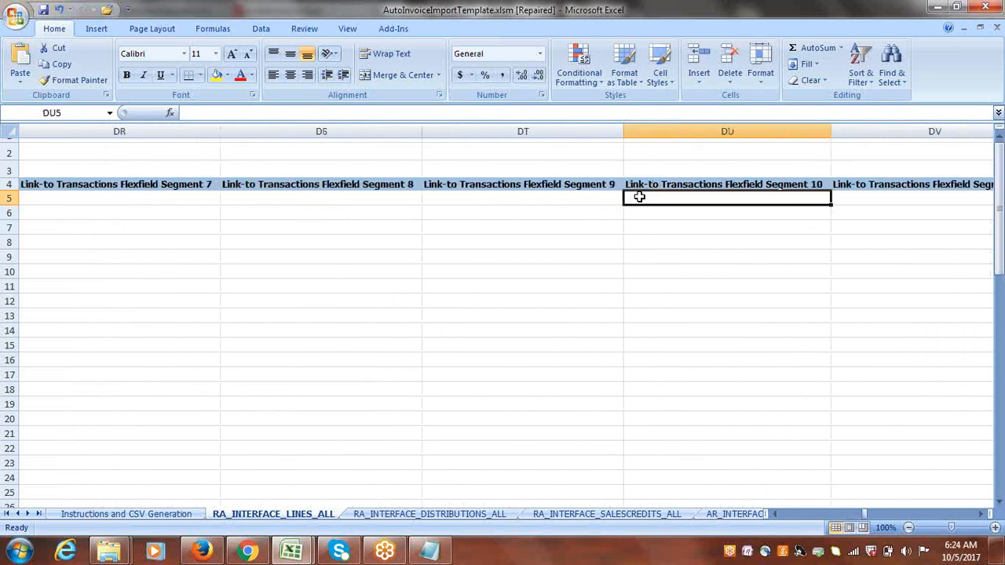
pyautogui.press('Right')
pyautogui.press('Right')
pyautogui.press('Right')
pyautogui.press('Right')
pyautogui.press('Right')
pyautogui.press('Right')
pyautogui.press('Right')
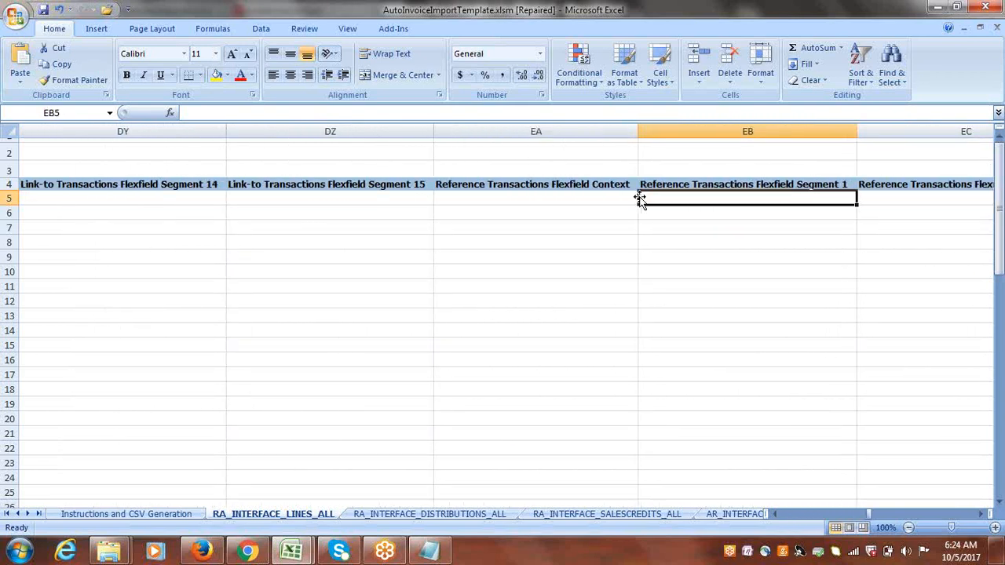
pyautogui.press('Right')
pyautogui.press('Right')
pyautogui.press('Right')
pyautogui.press('Right')
pyautogui.press('Right')
pyautogui.press('Right')
pyautogui.press('Right')
pyautogui.press('Right')
pyautogui.press('Right')
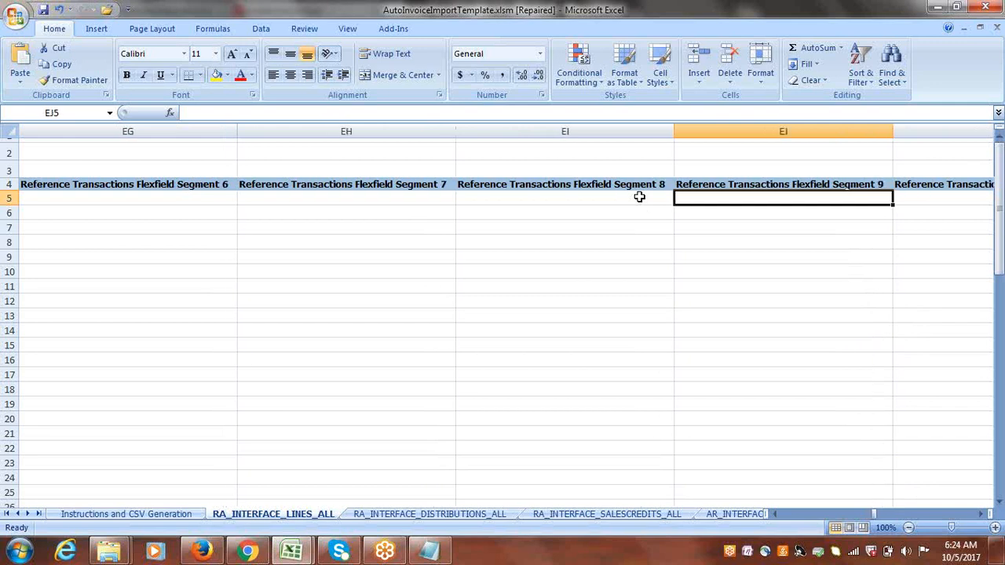
pyautogui.press('Right')
pyautogui.press('Right')
pyautogui.press('Right')
pyautogui.press('Right')
pyautogui.press('Right')
pyautogui.press('Right')
pyautogui.press('Right')
pyautogui.press('Right')
pyautogui.press('Right')
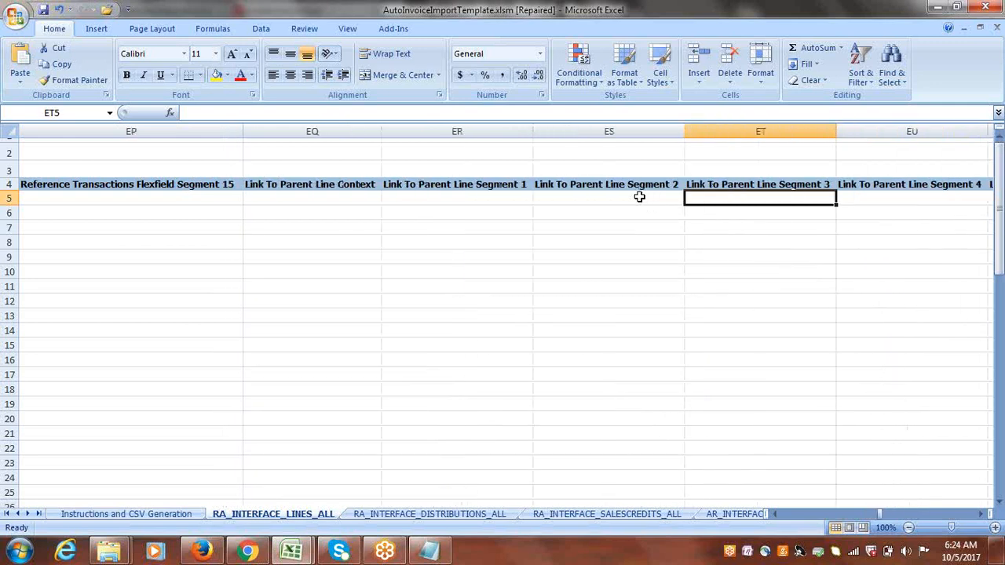
pyautogui.press('Right')
pyautogui.press('Right')
pyautogui.press('Right')
pyautogui.press('Right')
pyautogui.press('Right')
pyautogui.press('Right')
pyautogui.press('Right')
pyautogui.press('Right')
pyautogui.press('Right')
pyautogui.press('Right')
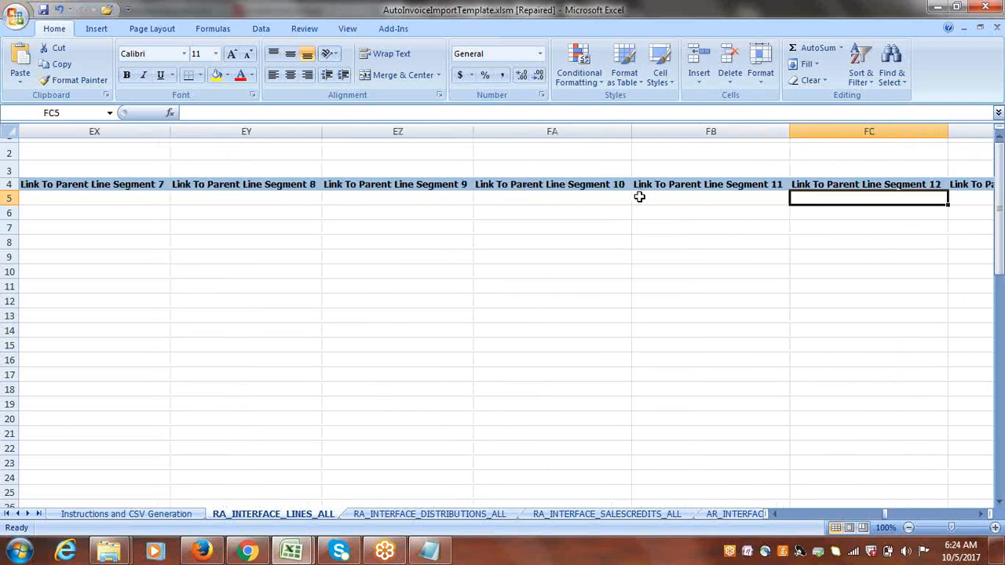
pyautogui.press('Right')
pyautogui.press('Right')
pyautogui.press('Right')
pyautogui.press('Right')
pyautogui.press('Right')
pyautogui.press('Right')
pyautogui.press('Right')
pyautogui.press('Right')
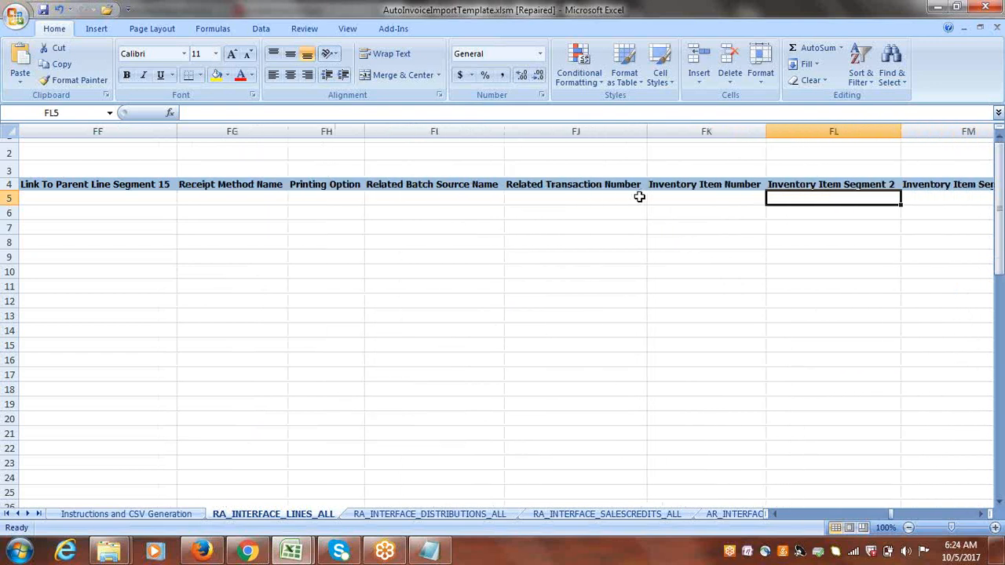
pyautogui.press('Right')
pyautogui.press('Right')
pyautogui.press('Right')
pyautogui.press('Right')
pyautogui.press('Right')
pyautogui.press('Right')
pyautogui.press('Right')
pyautogui.press('Right')
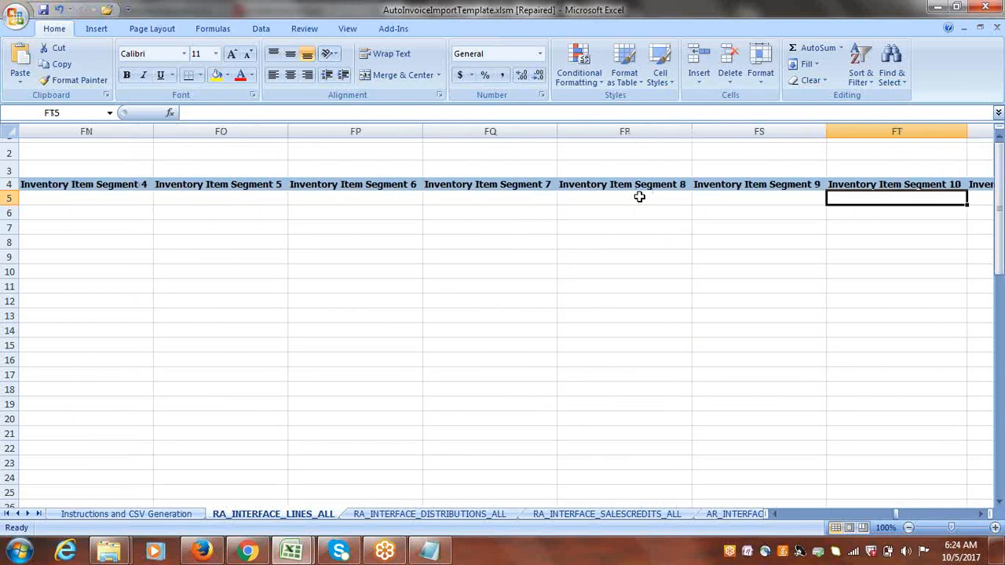
pyautogui.press('Right')
pyautogui.press('Right')
pyautogui.press('Right')
pyautogui.press('Right')
pyautogui.press('Right')
pyautogui.press('Right')
pyautogui.press('Right')
pyautogui.press('Right')
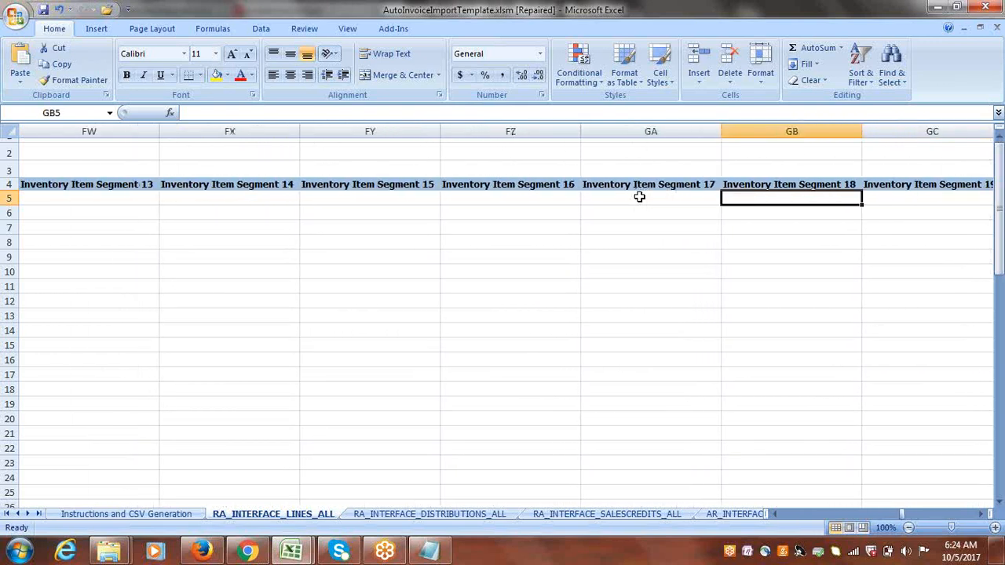
pyautogui.press('Right')
pyautogui.press('Right')
pyautogui.press('Right')
pyautogui.press('Right')
pyautogui.press('Right')
pyautogui.press('Right')
pyautogui.press('Right')
pyautogui.press('Right')
pyautogui.press('Right')
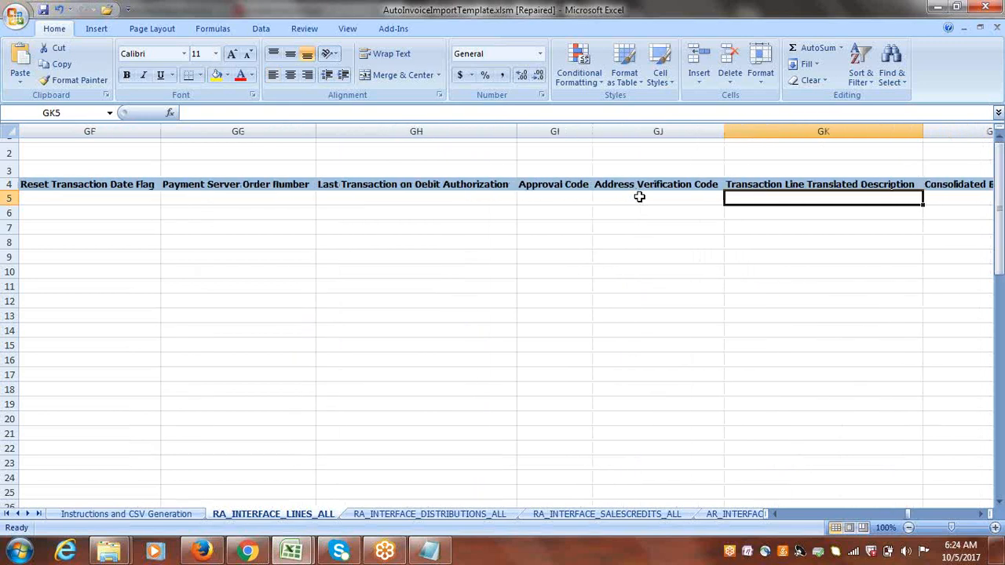
pyautogui.press('Right')
pyautogui.press('Right')
pyautogui.press('Right')
pyautogui.press('Right')
pyautogui.press('Right')
pyautogui.press('Right')
pyautogui.press('Right')
pyautogui.press('Right')
pyautogui.press('Right')
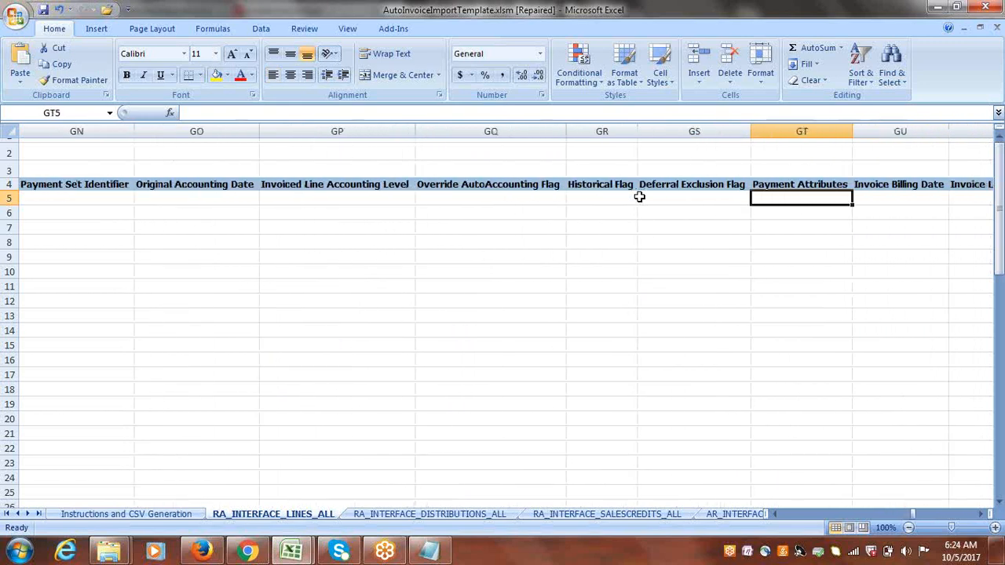
pyautogui.press('Right')
pyautogui.press('Right')
pyautogui.press('Right')
pyautogui.press('Right')
pyautogui.press('Right')
pyautogui.press('Right')
pyautogui.press('Right')
pyautogui.press('Right')
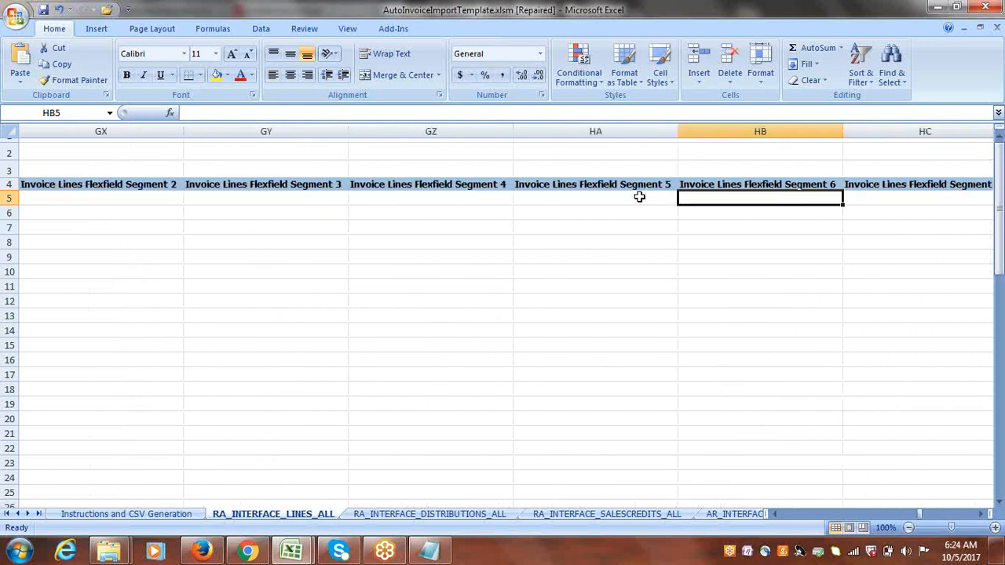
pyautogui.press('Right')
pyautogui.press('Right')
pyautogui.press('Right')
pyautogui.press('Right')
pyautogui.press('Right')
pyautogui.press('Right')
pyautogui.press('Right')
pyautogui.press('Right')
pyautogui.press('Right')
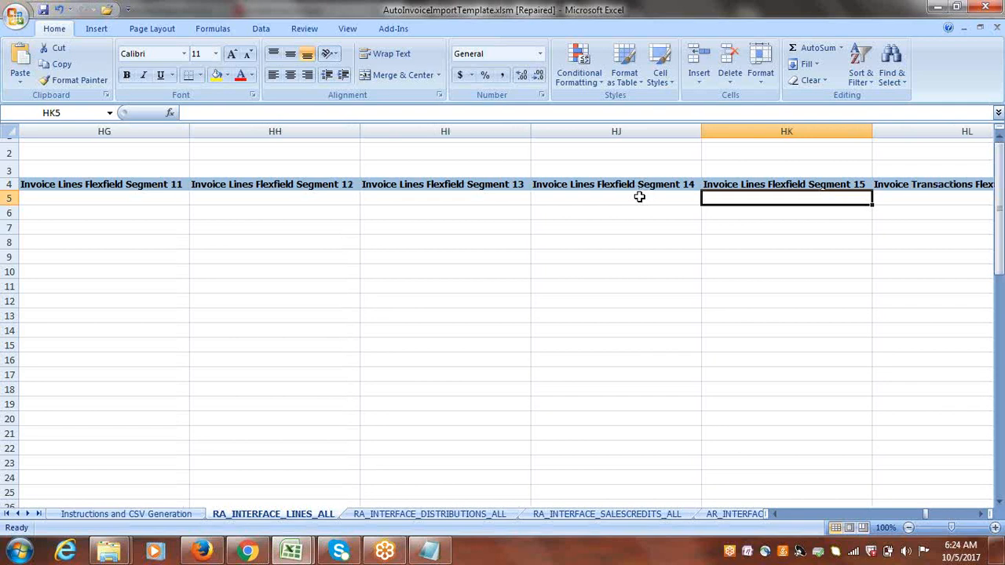
pyautogui.press('Right')
pyautogui.press('Right')
pyautogui.press('Right')
pyautogui.press('Right')
pyautogui.press('Right')
pyautogui.press('Right')
pyautogui.press('Right')
pyautogui.press('Right')
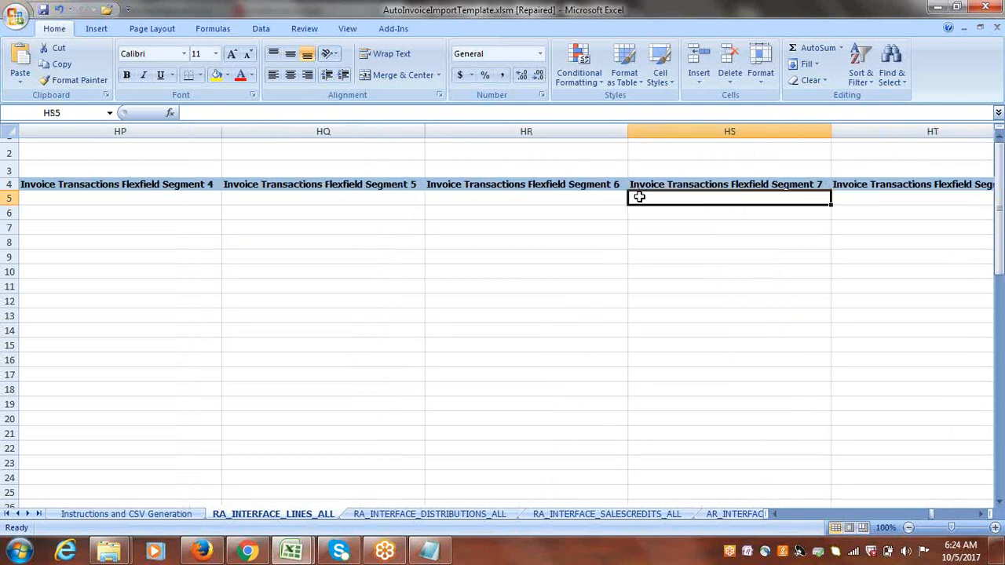
pyautogui.press('Right')
pyautogui.press('Right')
pyautogui.press('Right')
pyautogui.press('Right')
pyautogui.press('Right')
pyautogui.press('Right')
pyautogui.press('Right')
pyautogui.press('Right')
pyautogui.press('Right')
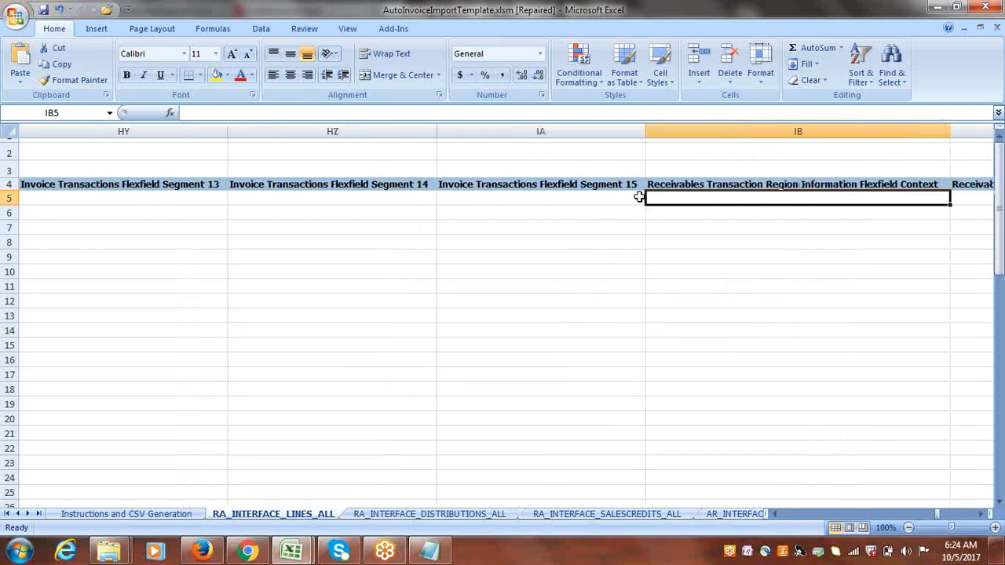
pyautogui.press('Right')
pyautogui.press('Right')
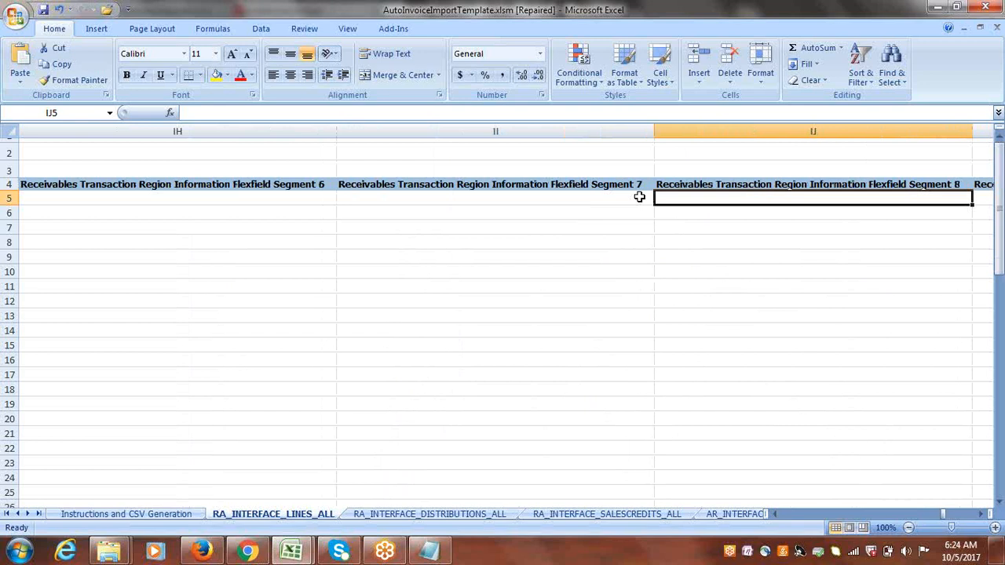
pyautogui.press('Right')
pyautogui.press('Right')
pyautogui.press('Right')
pyautogui.press('Right')
pyautogui.press('Right')
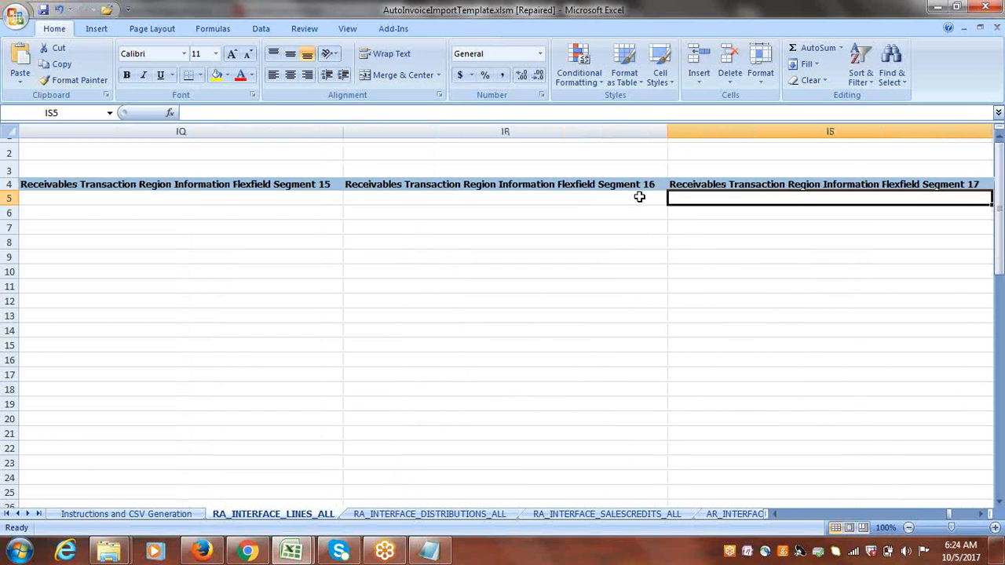
pyautogui.press('Right')
pyautogui.press('Right')
pyautogui.press('Right')
pyautogui.press('Right')
pyautogui.press('Right')
pyautogui.press('Right')
pyautogui.press('Right')
pyautogui.press('Right')
pyautogui.press('Right')
pyautogui.press('Right')
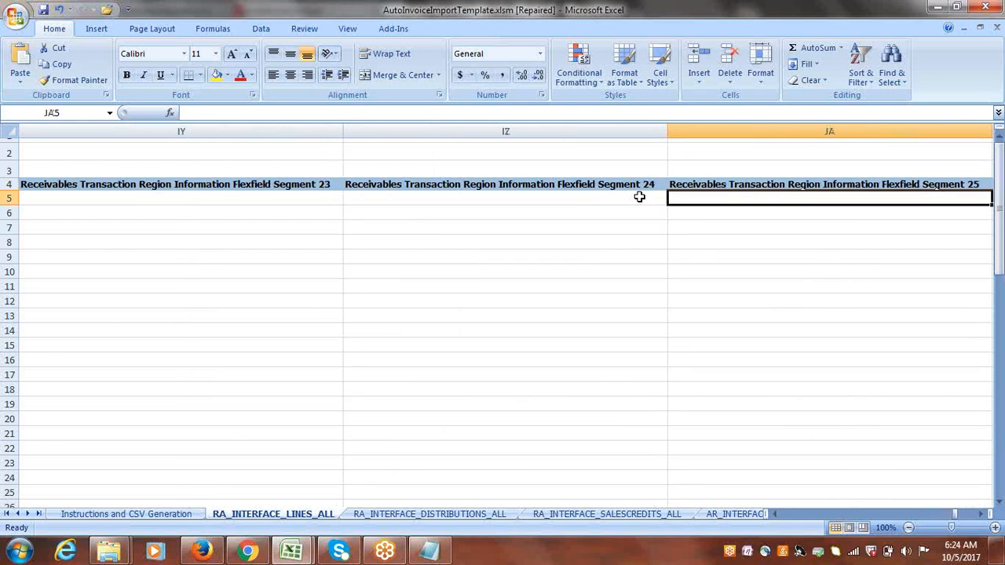
pyautogui.press('Right')
pyautogui.press('Right')
pyautogui.press('Right')
pyautogui.press('Right')
pyautogui.press('Right')
pyautogui.press('Right')
pyautogui.press('Right')
pyautogui.press('Right')
pyautogui.press('Right')
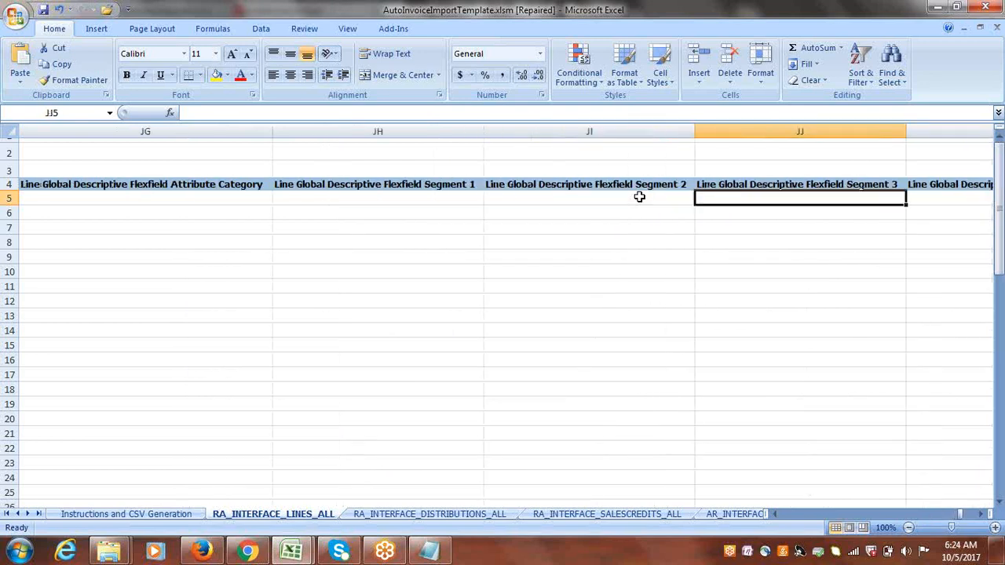
pyautogui.press('Right')
pyautogui.press('Right')
pyautogui.press('Right')
pyautogui.press('Right')
pyautogui.press('Right')
pyautogui.press('Right')
pyautogui.press('Right')
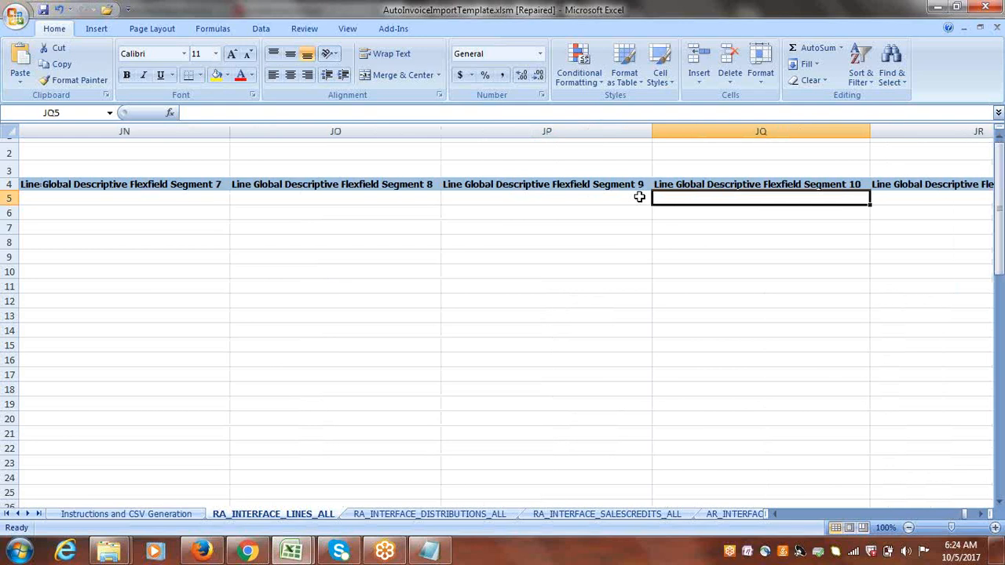
pyautogui.press('Right')
pyautogui.press('Right')
pyautogui.press('Right')
pyautogui.press('Right')
pyautogui.press('Right')
pyautogui.press('Right')
pyautogui.press('Right')
pyautogui.press('Right')
pyautogui.press('Right')
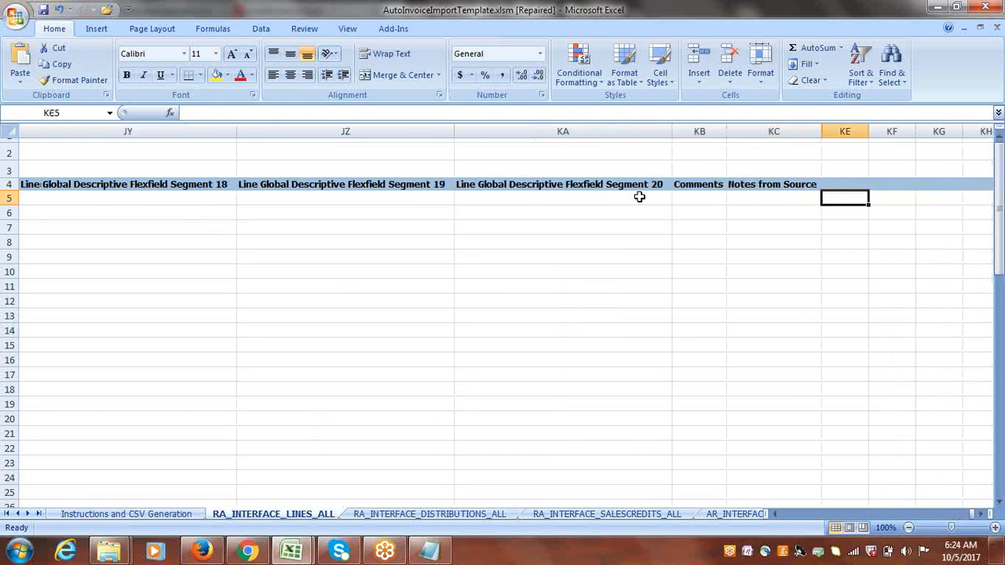
pyautogui.press('Left')
pyautogui.press('Left')
pyautogui.press('Left')
pyautogui.press('Left')
pyautogui.press('Left')
pyautogui.press('Left')
pyautogui.press('Left')
pyautogui.press('Left')
pyautogui.press('Left')
pyautogui.press('Left')
pyautogui.press('Left')
pyautogui.press('Left')
pyautogui.press('Left')
pyautogui.press('Left')
pyautogui.press('Left')
pyautogui.press('Left')
pyautogui.press('Left')
pyautogui.press('Left')
pyautogui.press('Left')
pyautogui.press('Left')
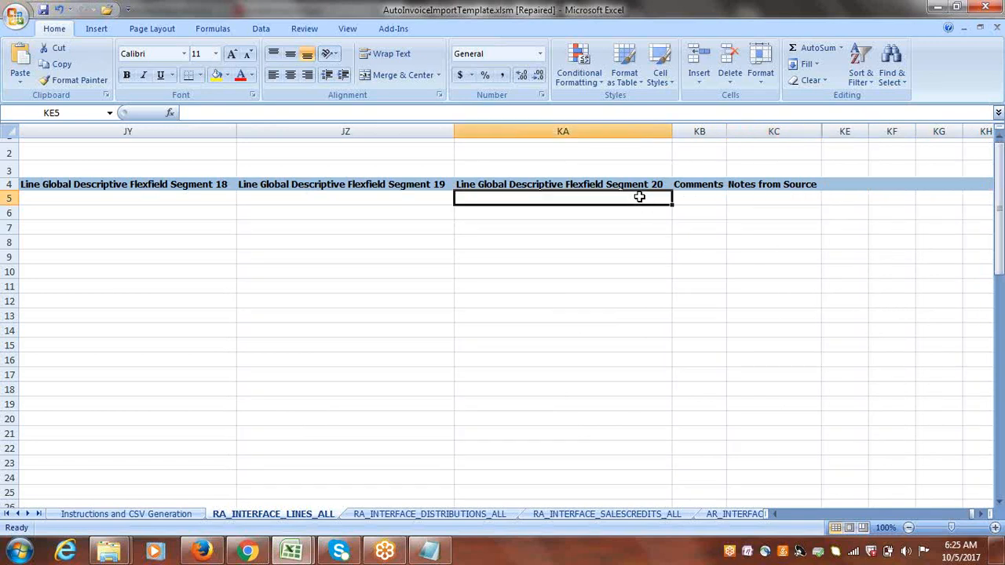
# Clear all distribution rows below row 6 on the RA_INTERFACE_DISTRIBUTIONS_ALL sheet.
pyautogui.press('Left')
pyautogui.press('Left')
pyautogui.press('Left')
pyautogui.press('Left')
pyautogui.press('Left')
pyautogui.press('Left')
pyautogui.press('Left')
pyautogui.press('Left')
pyautogui.press('Left')
pyautogui.press('Left')
pyautogui.press('Left')
pyautogui.press('Left')
pyautogui.press('Left')
pyautogui.press('Left')
pyautogui.press('Left')
pyautogui.press('Left')
pyautogui.press('Left')
pyautogui.press('Left')
pyautogui.press('Left')
pyautogui.press('Left')
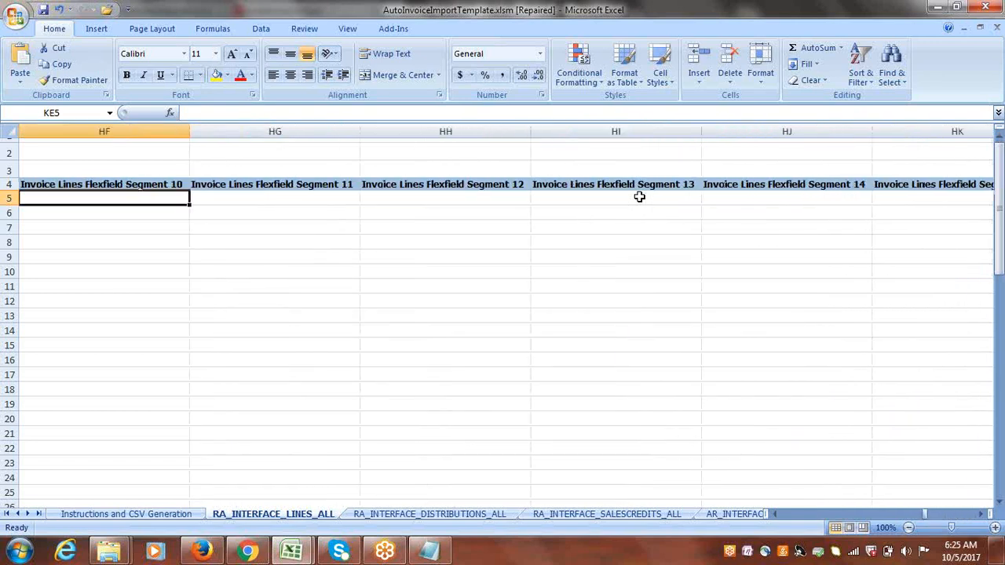
pyautogui.press('Left')
pyautogui.press('Left')
pyautogui.press('Left')
pyautogui.press('Left')
pyautogui.press('Left')
pyautogui.press('Left')
pyautogui.press('Left')
pyautogui.press('Left')
pyautogui.press('Left')
pyautogui.press('Left')
pyautogui.press('Left')
pyautogui.press('Left')
pyautogui.press('Left')
pyautogui.press('Left')
pyautogui.press('Left')
pyautogui.press('Left')
pyautogui.press('Left')
pyautogui.press('Left')
pyautogui.press('Left')
pyautogui.press('Left')
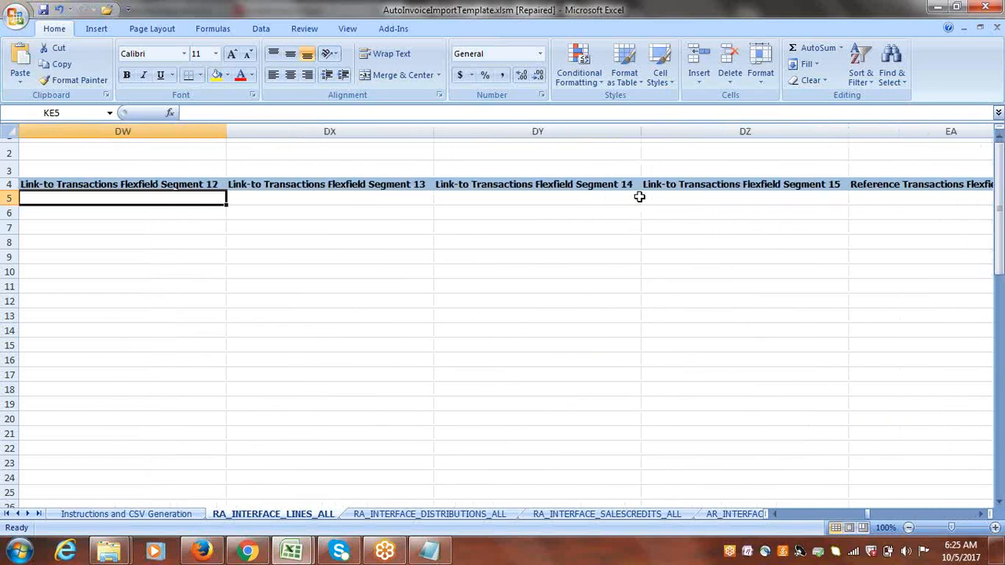
pyautogui.press('Left')
pyautogui.press('Left')
pyautogui.press('Left')
pyautogui.press('Left')
pyautogui.press('Left')
pyautogui.press('Left')
pyautogui.press('Left')
pyautogui.press('Left')
pyautogui.press('Left')
pyautogui.press('Left')
pyautogui.press('Left')
pyautogui.press('Left')
pyautogui.press('Left')
pyautogui.press('Left')
pyautogui.press('Left')
pyautogui.press('Left')
pyautogui.press('Left')
pyautogui.press('Left')
pyautogui.press('Left')
pyautogui.press('Left')
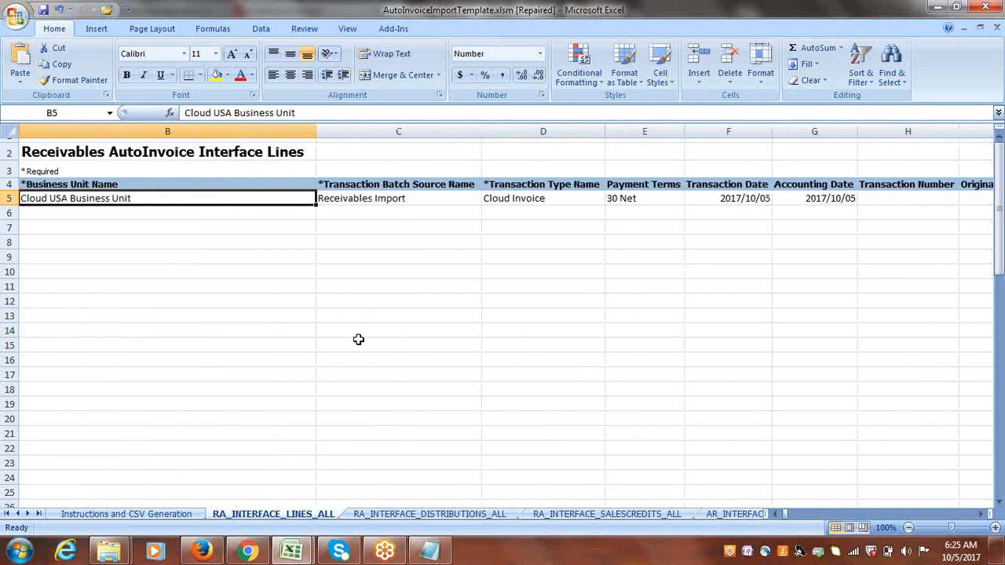
pyautogui.click(409, 513)
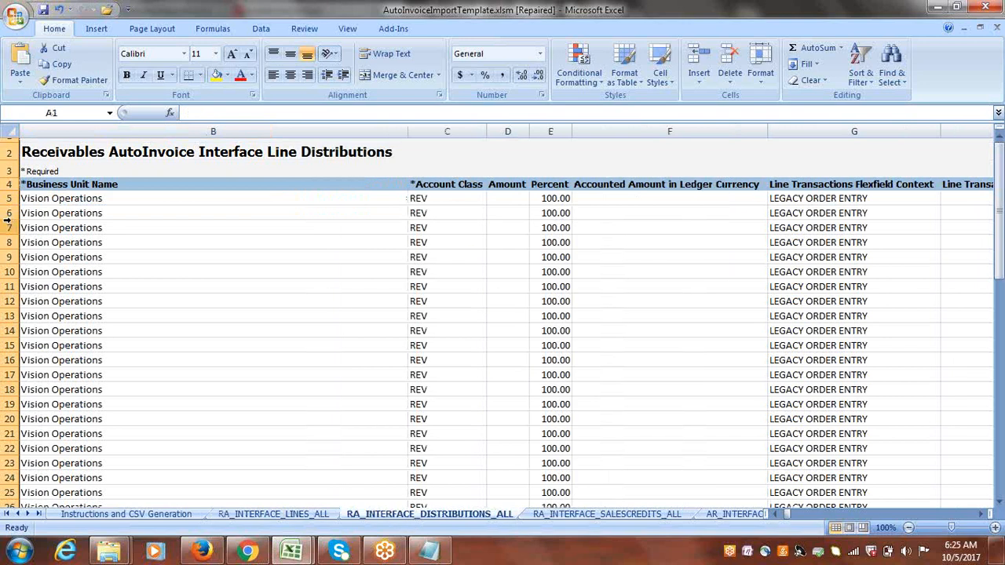
pyautogui.moveTo(10, 228); pyautogui.dragTo(53, 398)
pyautogui.press('Delete')
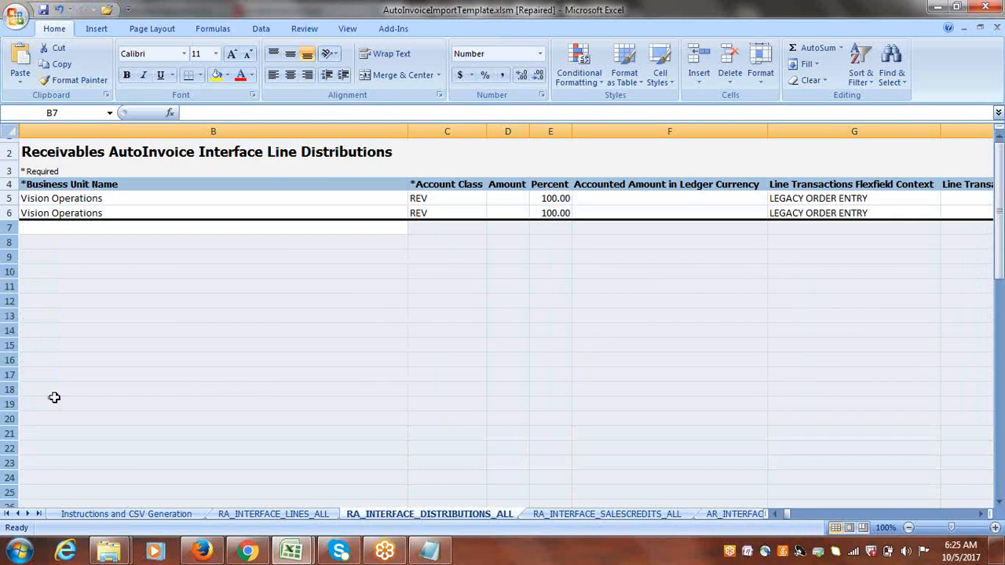
# Copy the business unit name Cloud USA Business Unit from the lines sheet into Business Unit Name for distribution rows 5 and 6.
pyautogui.click(287, 515)
pyautogui.hotkey('ctrl', 'c')
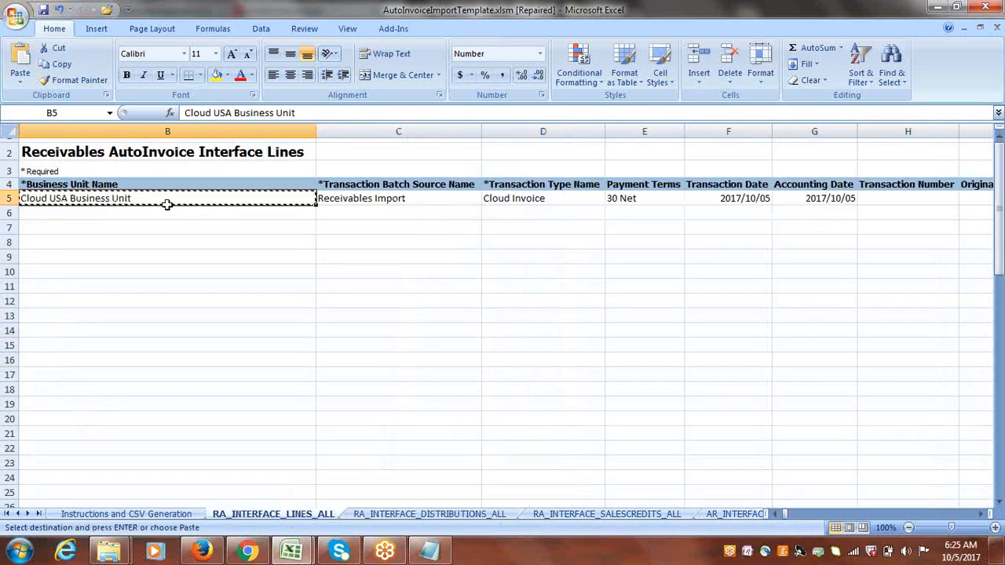
pyautogui.click(388, 514)
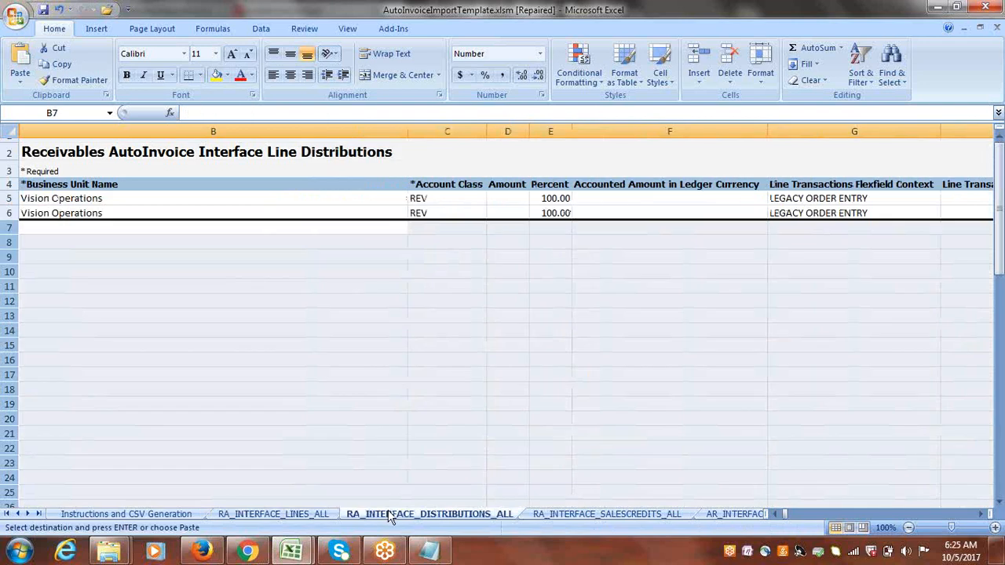
pyautogui.click(94, 198)
pyautogui.hotkey('ctrl', 'v')
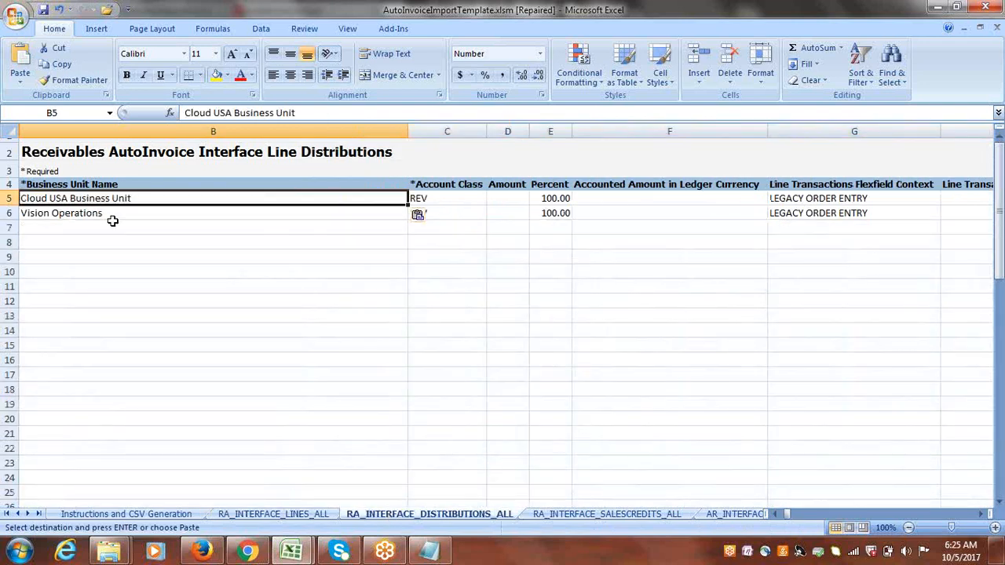
pyautogui.click(117, 213)
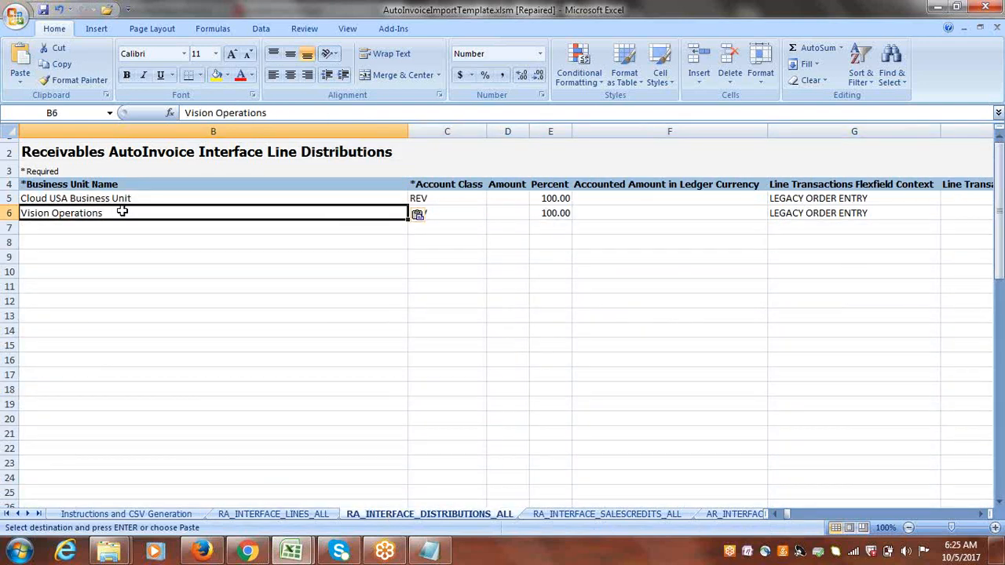
pyautogui.click(128, 198)
pyautogui.hotkey('ctrl', 'c')
pyautogui.click(123, 212)
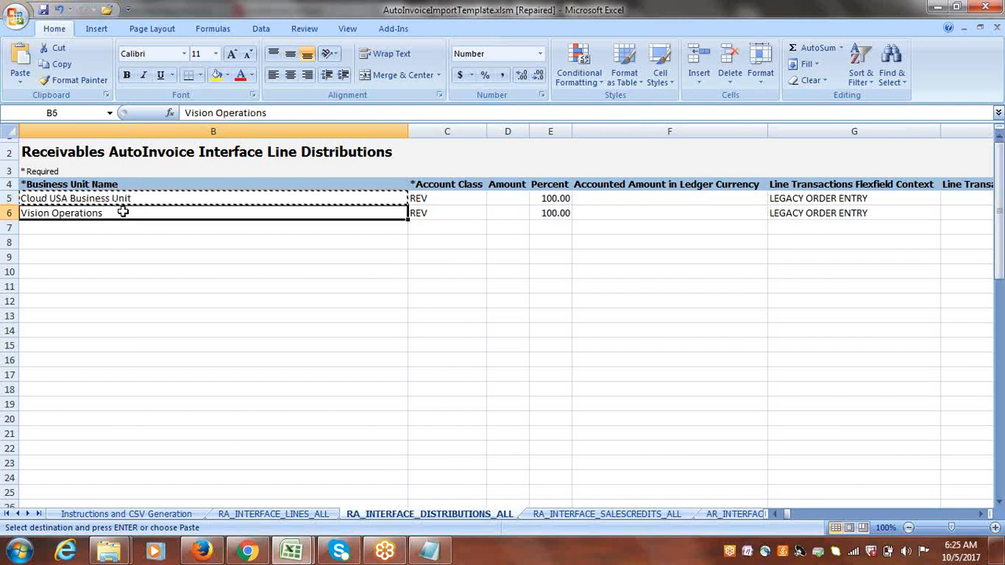
pyautogui.hotkey('ctrl', 'v')
pyautogui.click(166, 228)
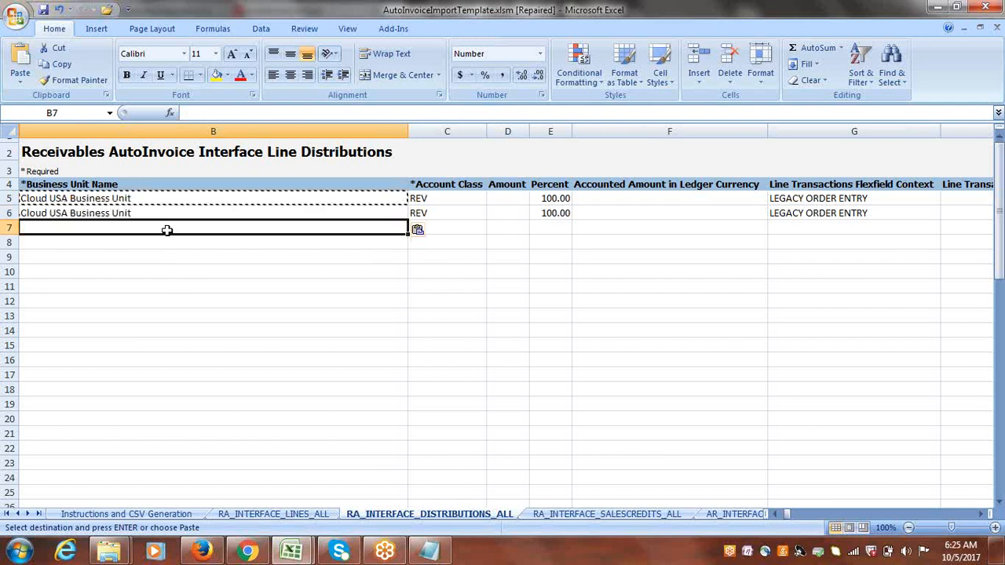
# Set the Account Class of distribution row 5 to REC.
pyautogui.click(441, 196)
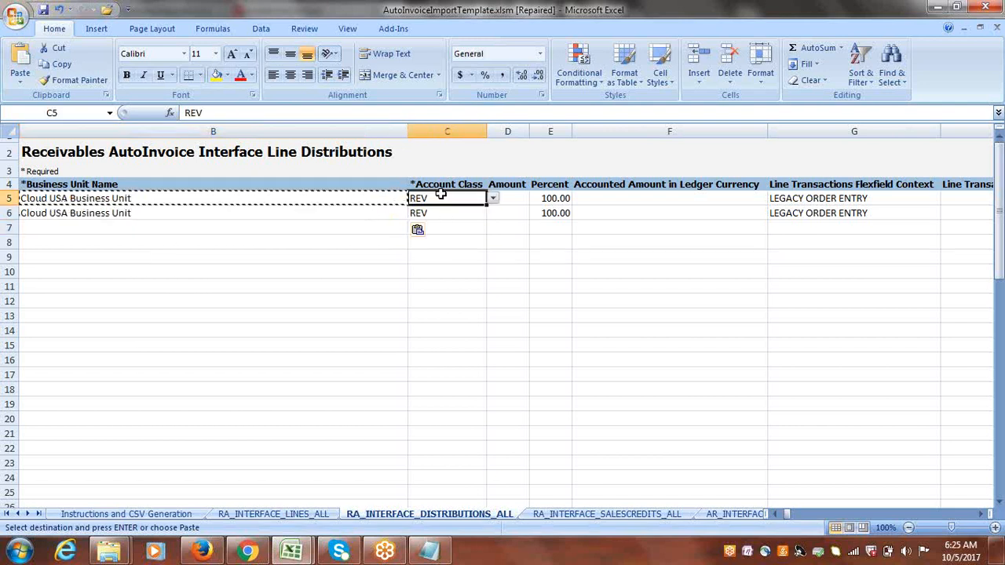
pyautogui.click(493, 198)
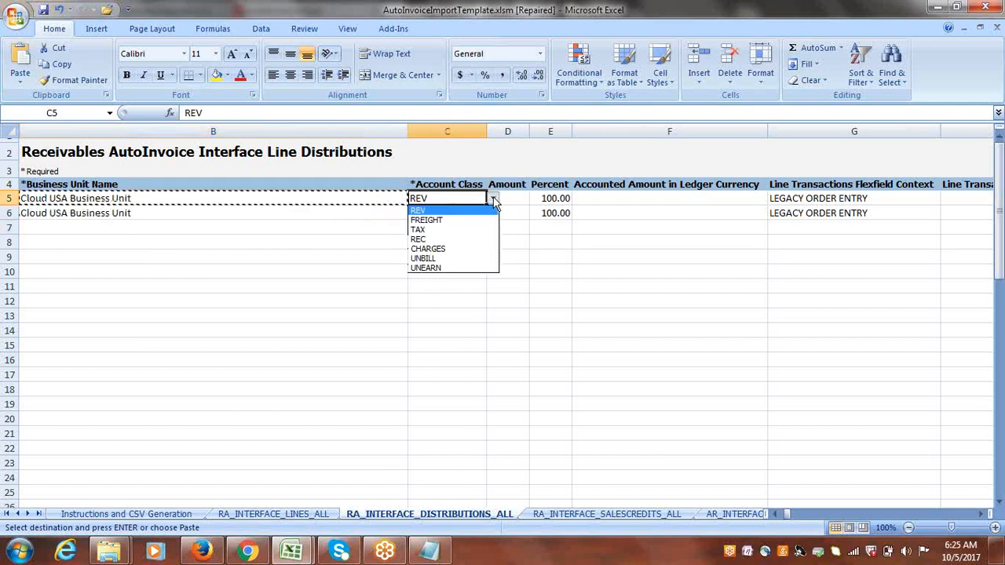
pyautogui.click(445, 242)
pyautogui.press('Tab')
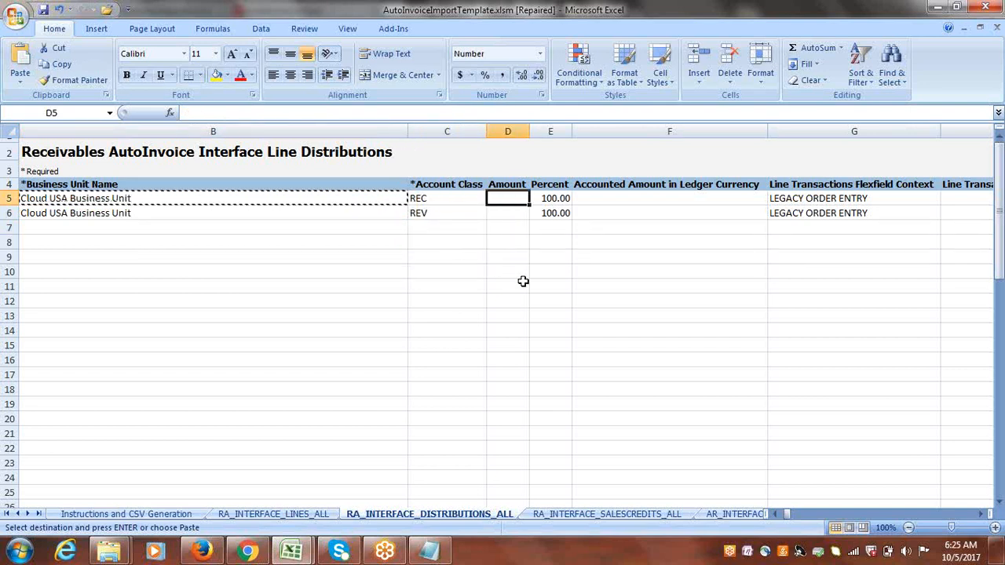
pyautogui.press('Tab')
pyautogui.press('Tab')
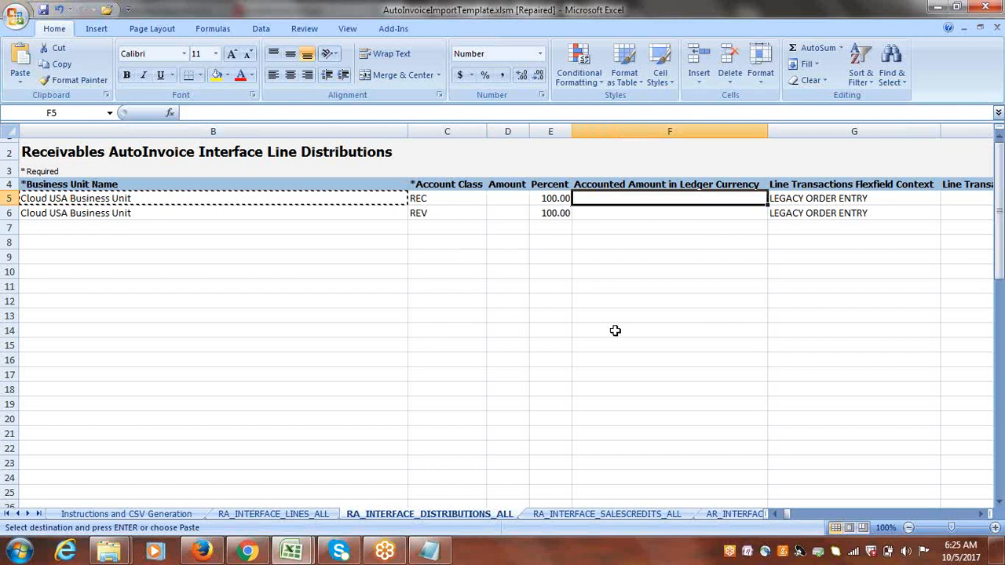
pyautogui.press('Tab')
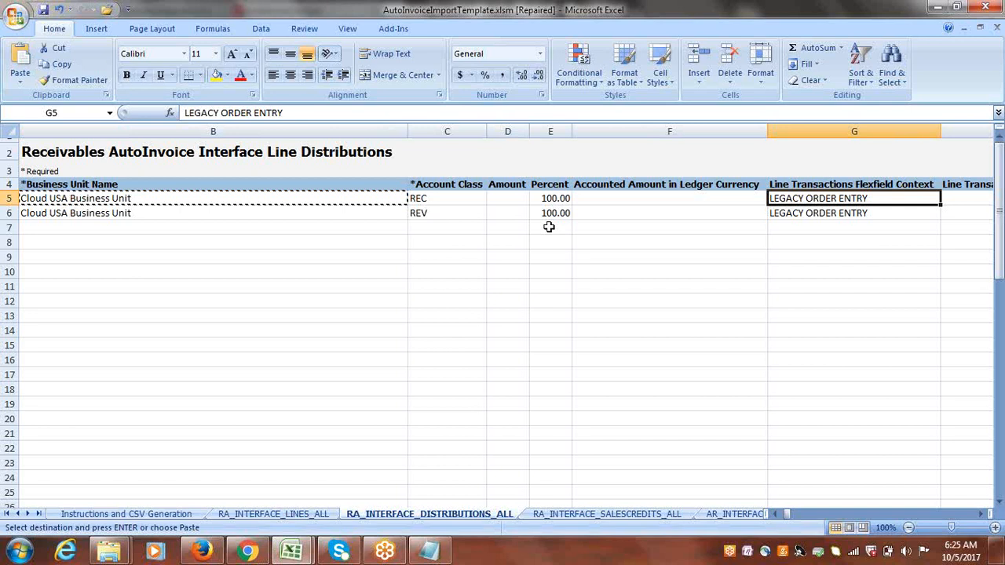
pyautogui.press('Tab')
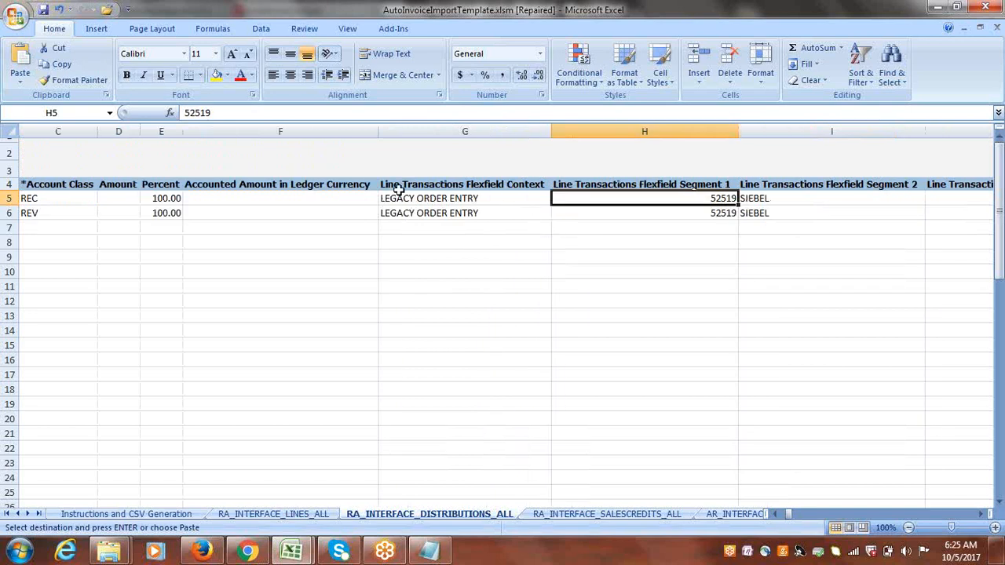
# Copy CLOUD_SO_CONTEXT from Notepad into the Line Transactions Flexfield Context of distribution rows 5 and 6.
pyautogui.click(278, 514)
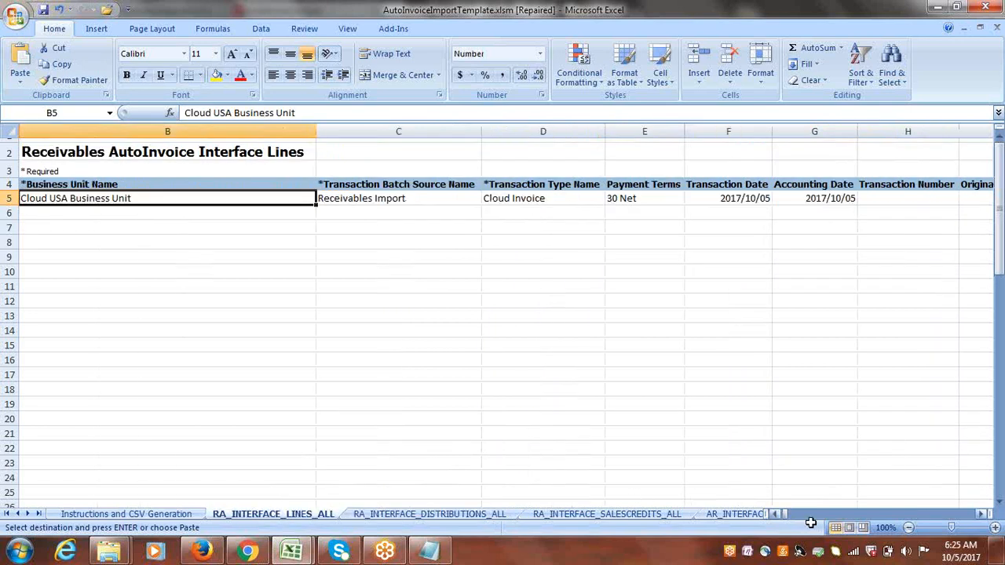
pyautogui.click(405, 514)
pyautogui.click(430, 553)
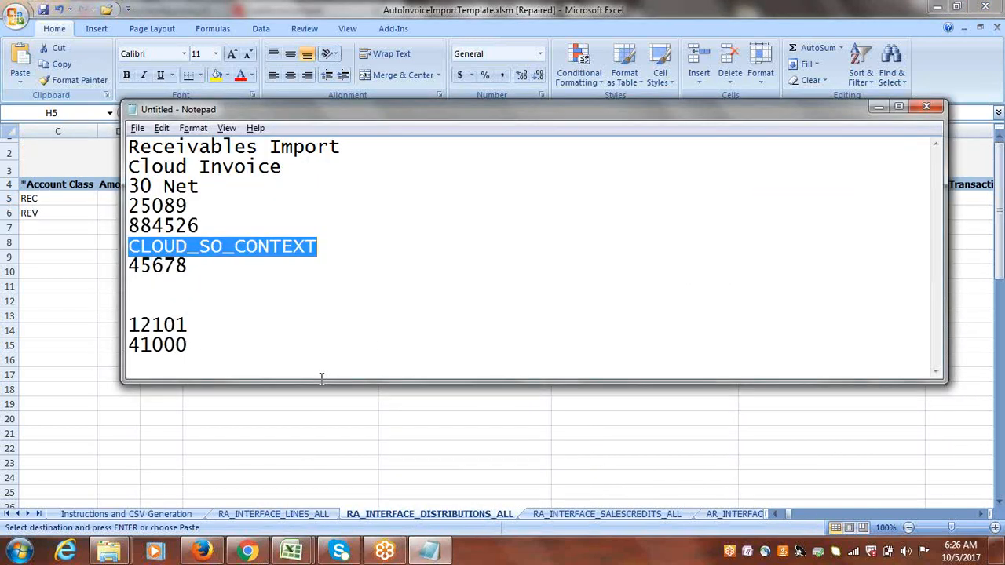
pyautogui.hotkey('ctrl', 'c')
pyautogui.hotkey('alt', 'Tab')
pyautogui.click(468, 197)
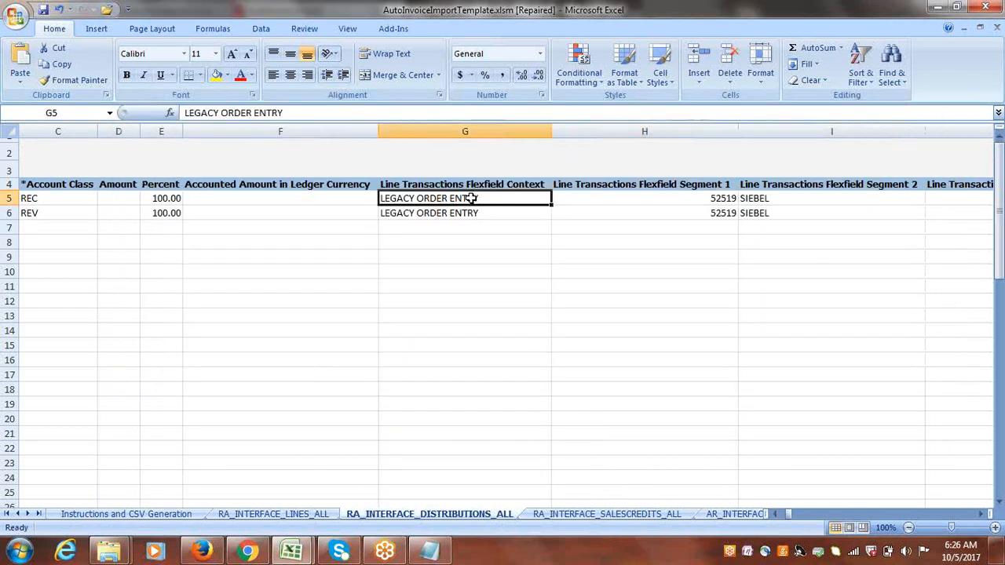
pyautogui.hotkey('ctrl', 'v')
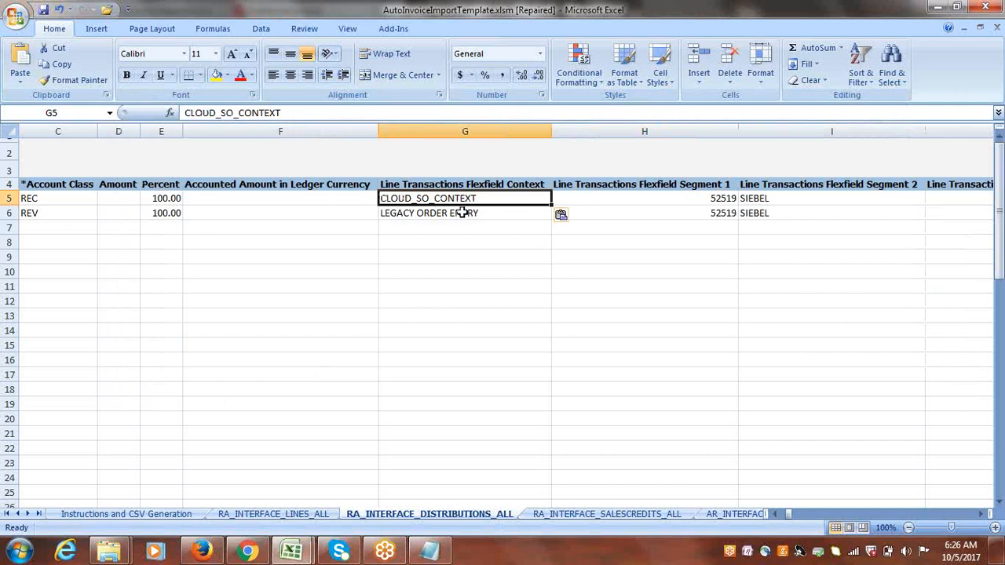
pyautogui.click(463, 213)
pyautogui.hotkey('ctrl', 'v')
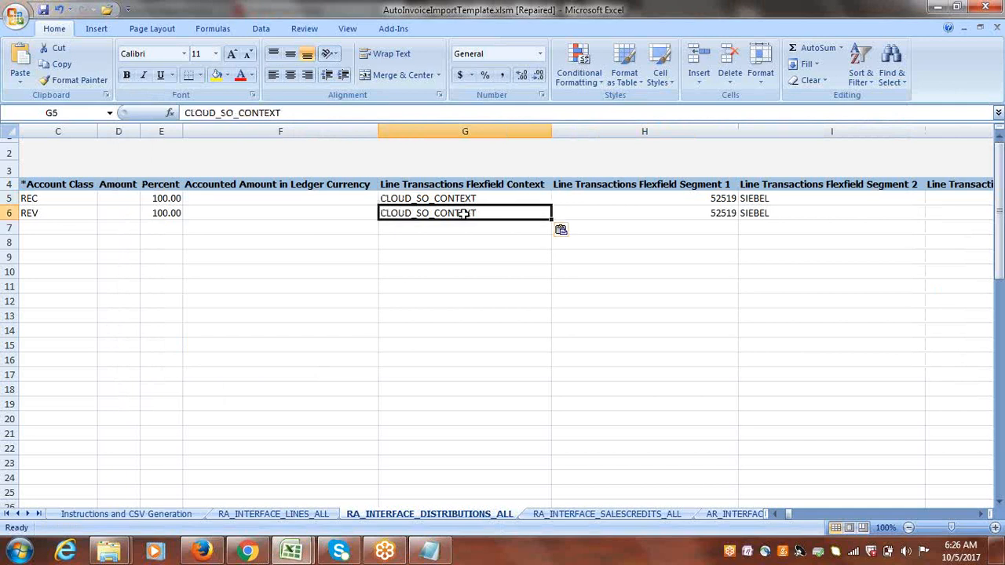
# Review the Account Class and flexfield values in distribution rows 5 and 6.
pyautogui.press('Left')
pyautogui.press('Left')
pyautogui.press('Left')
pyautogui.press('Left')
pyautogui.press('Left')
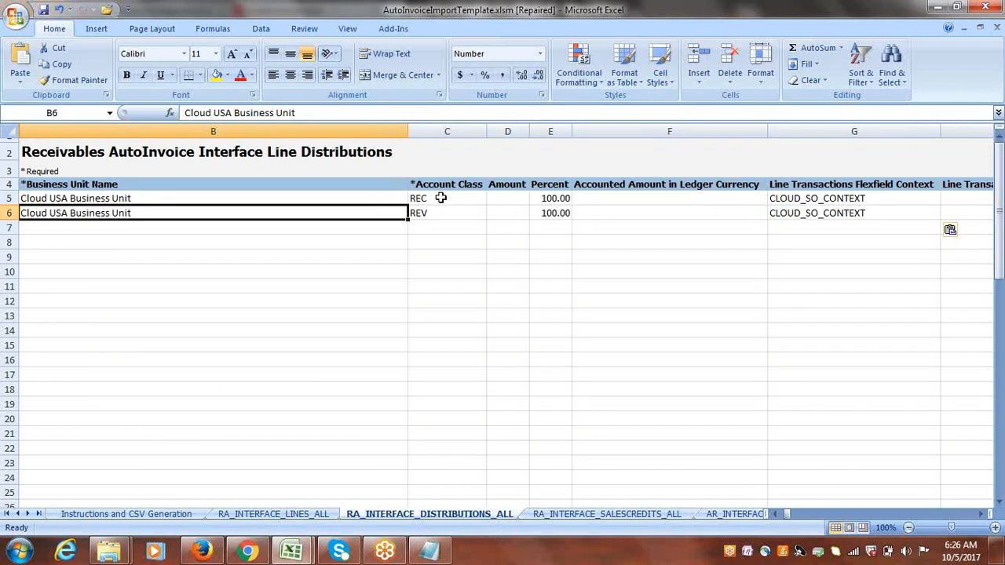
pyautogui.click(430, 198)
pyautogui.click(457, 213)
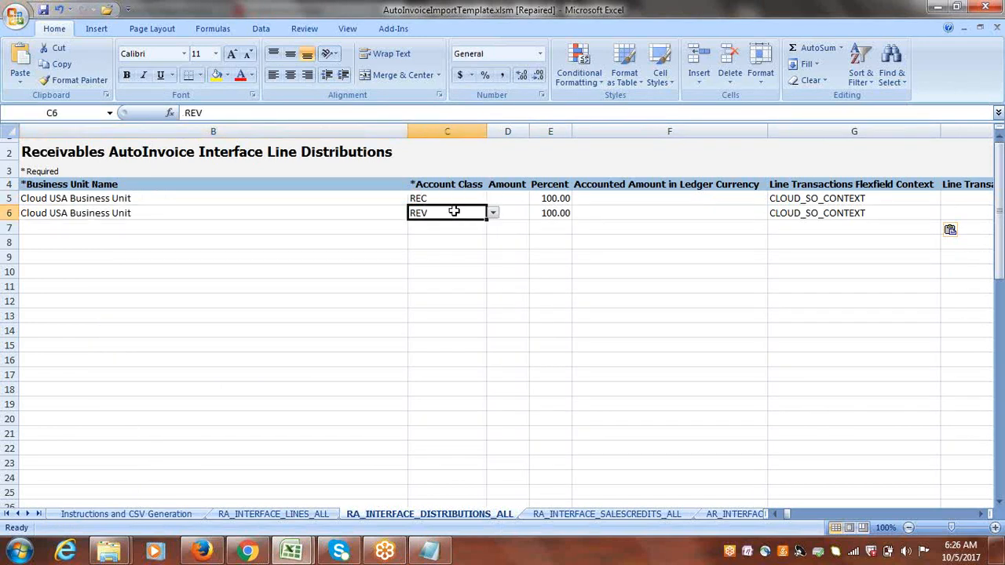
pyautogui.press('Right')
pyautogui.press('Right')
pyautogui.press('Right')
pyautogui.press('Right')
pyautogui.press('Right')
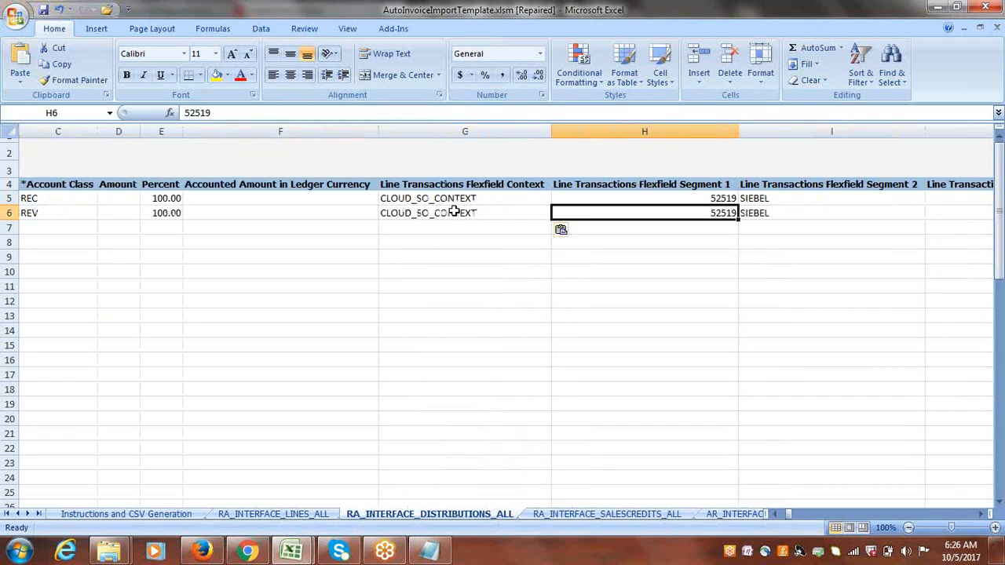
# Copy the lines sheet's Line Transactions Flexfield Segment 1 value 56565 into Segment 1 of distribution rows 5 and 6.
pyautogui.click(288, 514)
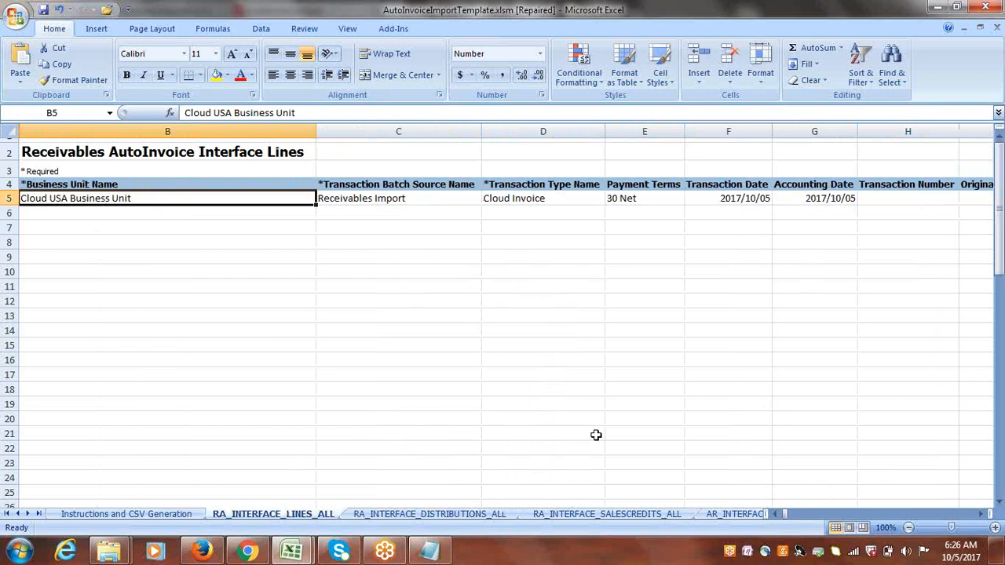
pyautogui.click(984, 515)
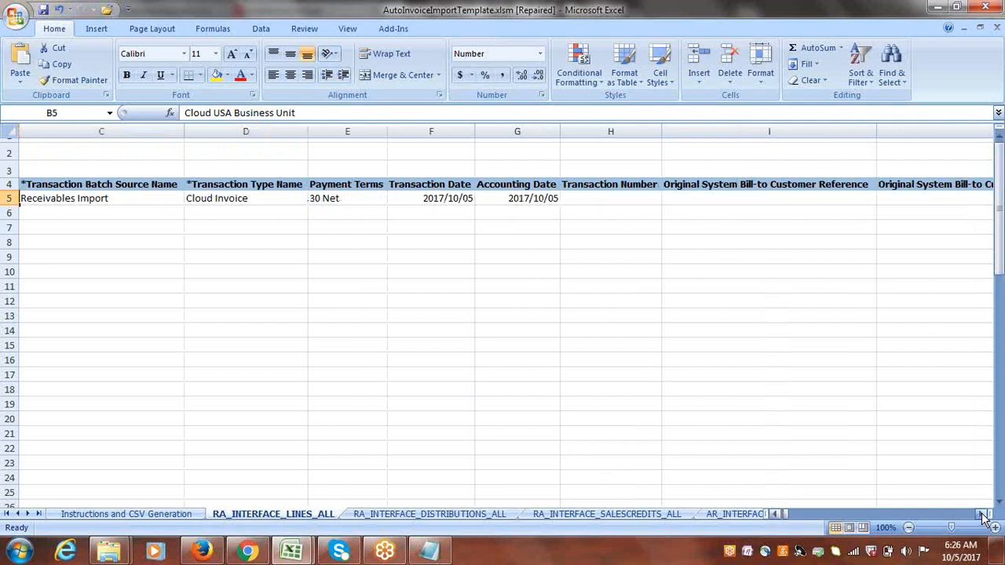
pyautogui.click(984, 515)
pyautogui.click(984, 515)
pyautogui.click(985, 515)
pyautogui.click(984, 515)
pyautogui.moveTo(984, 515); pyautogui.dragTo(984, 517)
pyautogui.click(547, 200)
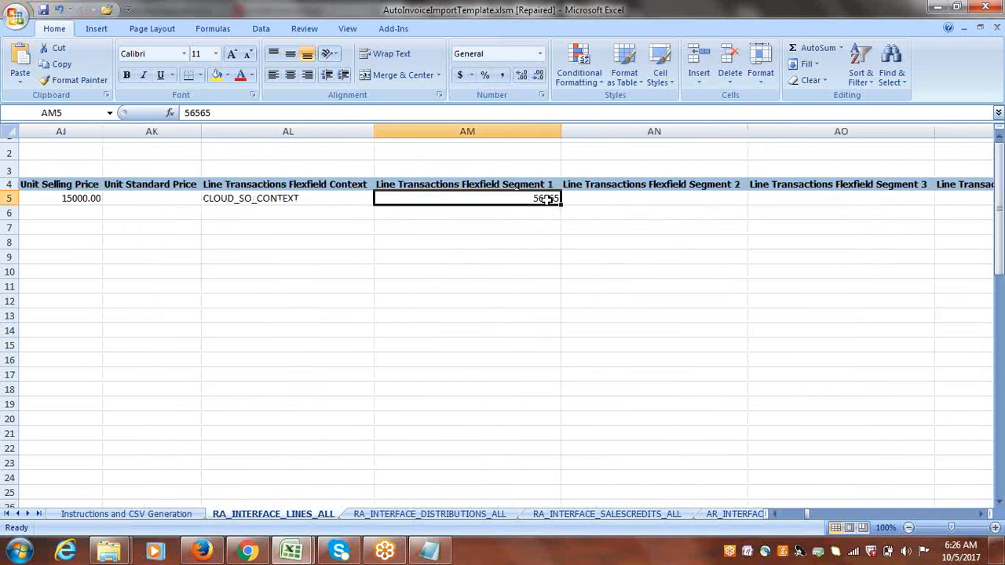
pyautogui.hotkey('ctrl', 'c')
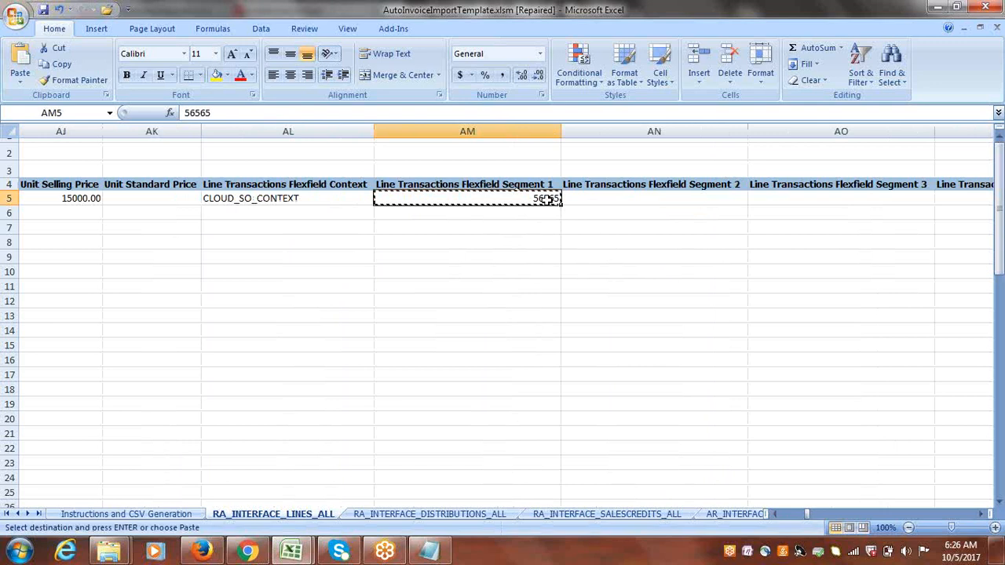
pyautogui.click(415, 518)
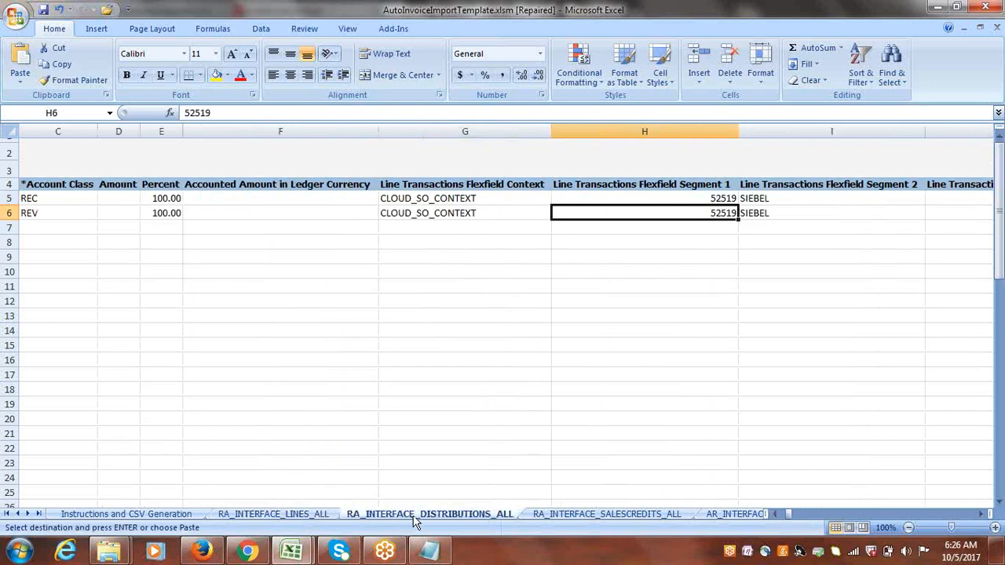
pyautogui.click(695, 200)
pyautogui.hotkey('ctrl', 'v')
pyautogui.click(686, 215)
pyautogui.hotkey('ctrl', 'v')
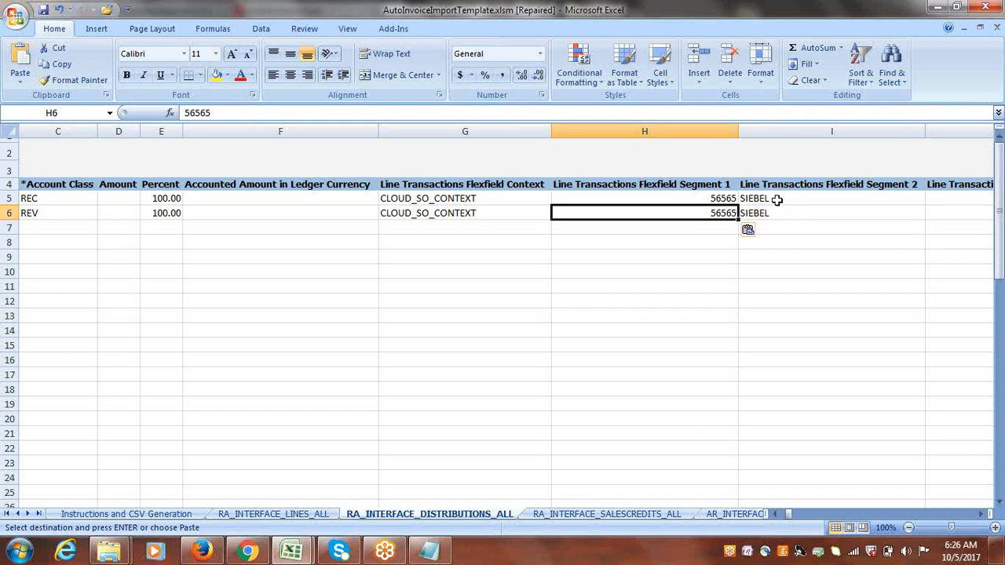
# Clear Line Transactions Flexfield Segments 2, 3 and 4 in distribution rows 5 and 6.
pyautogui.moveTo(777, 199); pyautogui.dragTo(774, 211)
pyautogui.press('Delete')
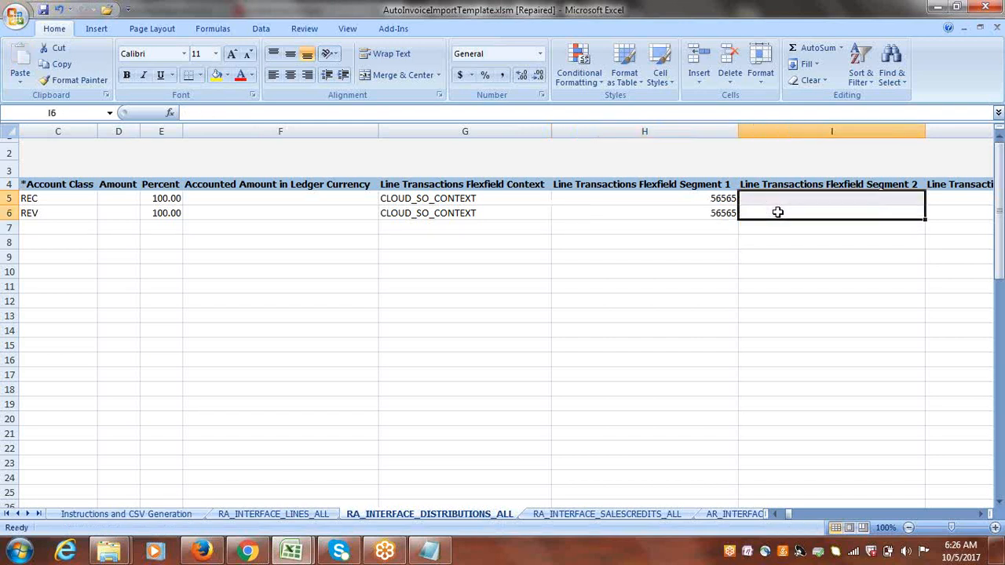
pyautogui.click(752, 198)
pyautogui.press('Right')
pyautogui.press('Right')
pyautogui.press('Right')
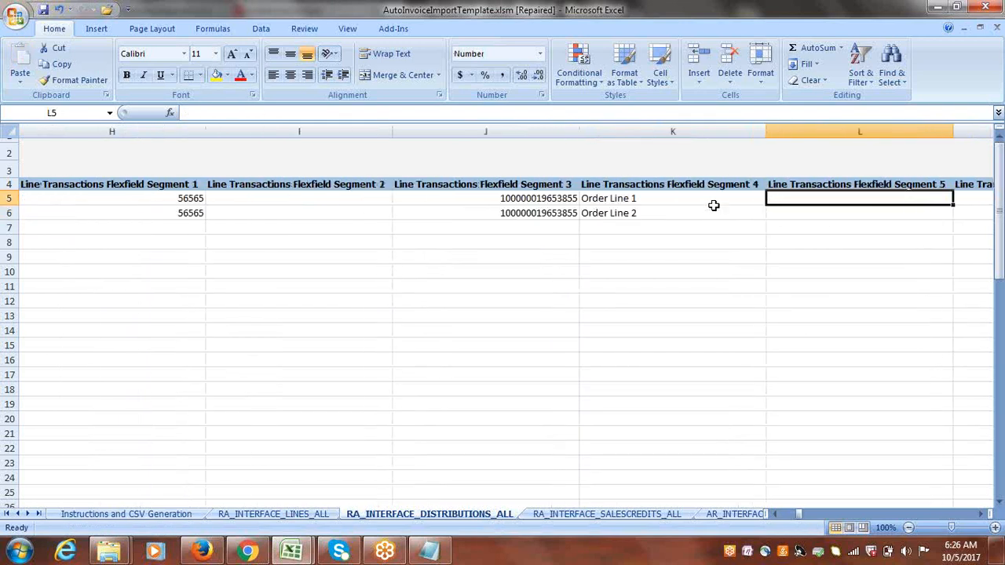
pyautogui.moveTo(539, 197); pyautogui.dragTo(610, 212)
pyautogui.press('Delete')
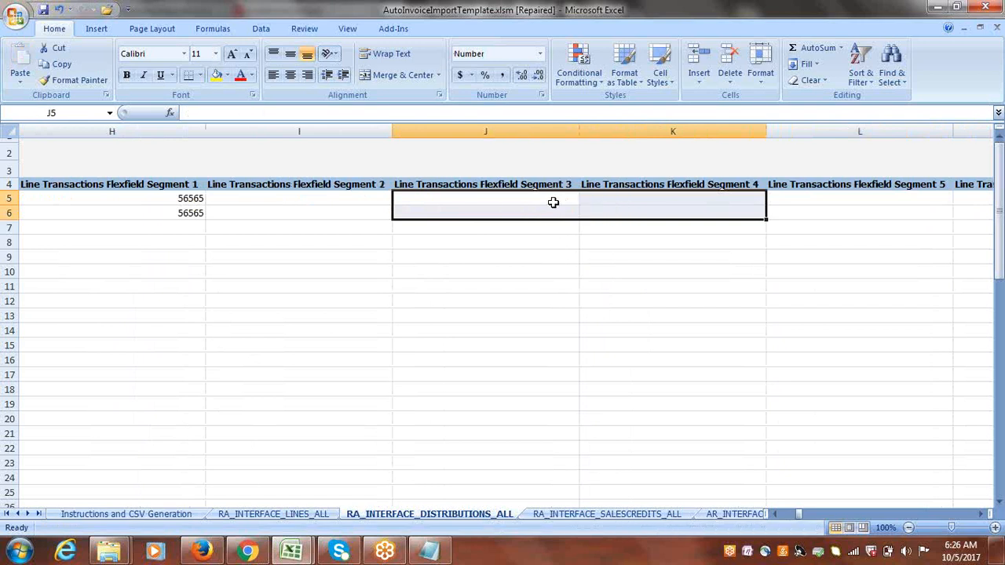
pyautogui.press('Right')
# Set Accounting Flexfield Segments 1 and 2 of distribution row 5 to 1000.
pyautogui.press('Right')
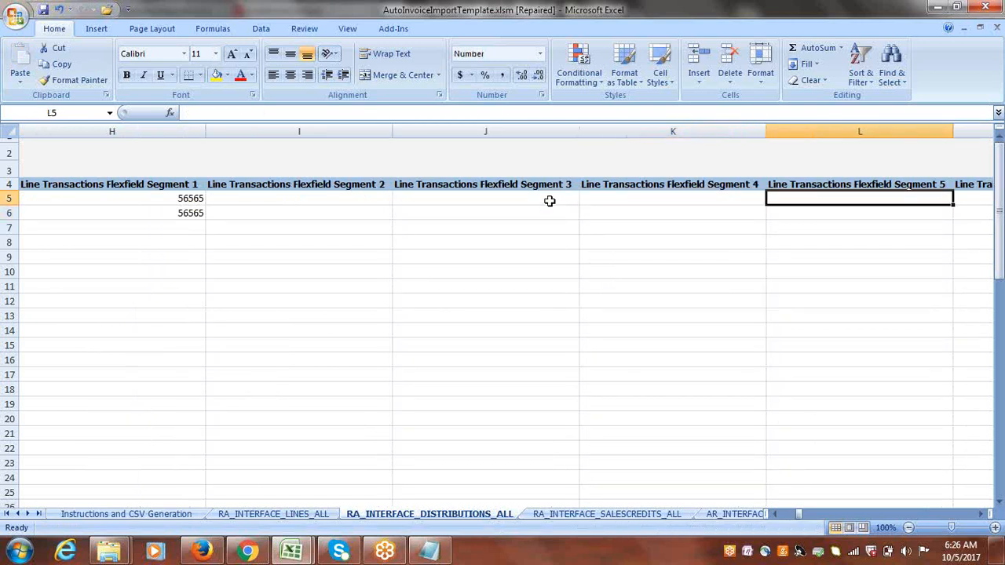
pyautogui.press('Right')
pyautogui.press('Right')
pyautogui.press('Right')
pyautogui.press('Right')
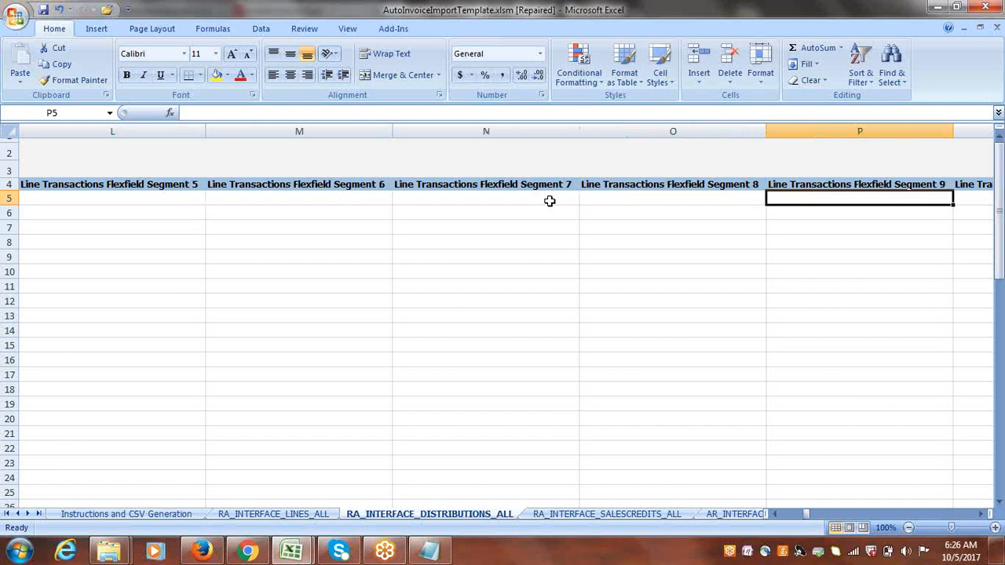
pyautogui.press('Right')
pyautogui.press('Right')
pyautogui.press('Right')
pyautogui.press('Right')
pyautogui.press('Right')
pyautogui.press('Right')
pyautogui.press('Right')
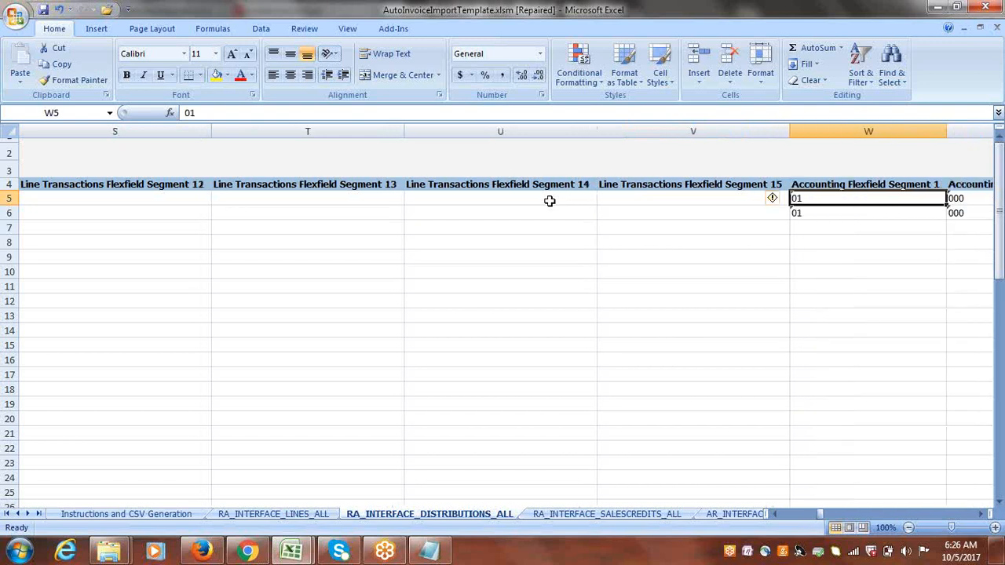
pyautogui.press('Right')
pyautogui.press('Left')
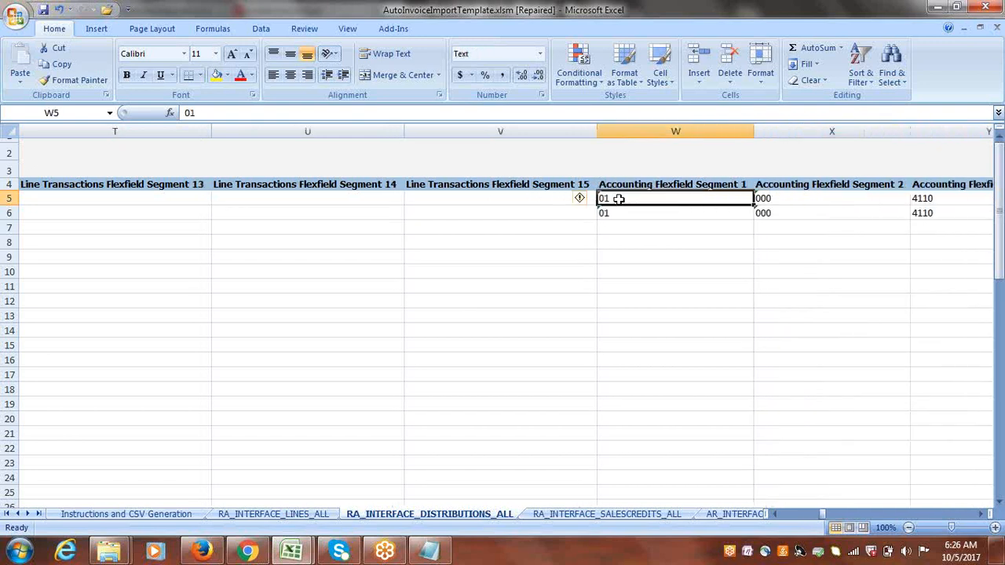
pyautogui.write('1000')
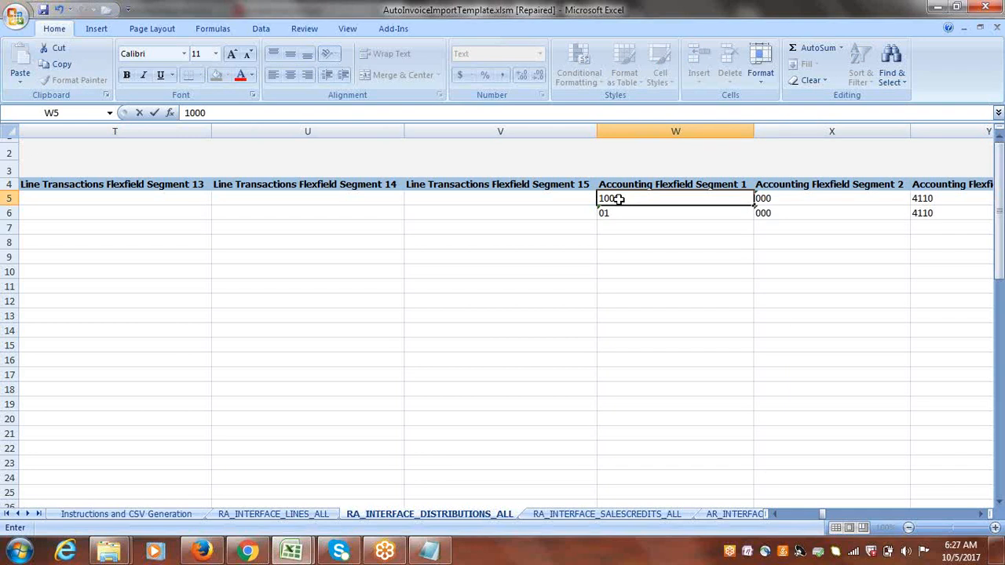
pyautogui.press('Tab')
pyautogui.write('10')
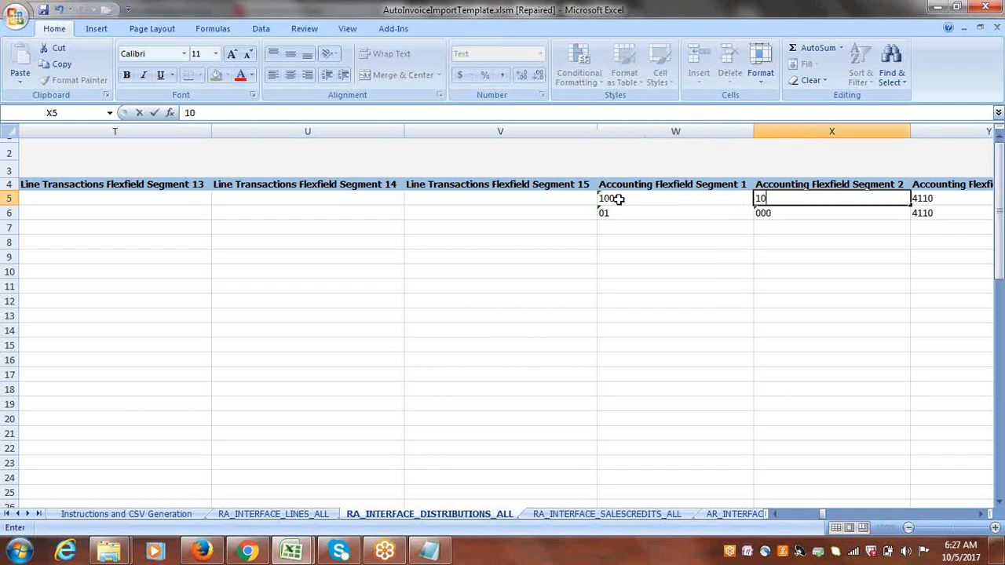
pyautogui.press('Tab')
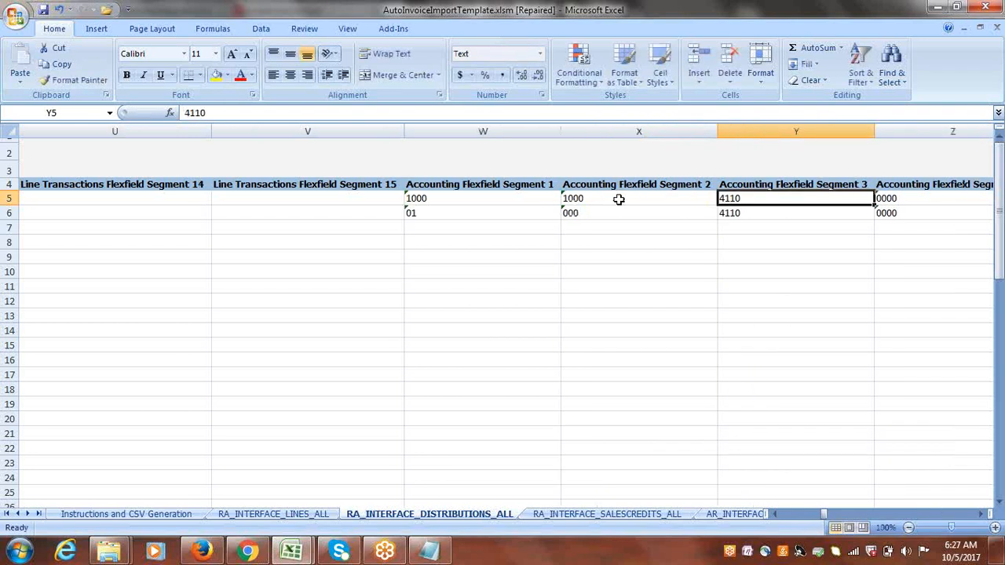
# Copy 12101 from Notepad into Accounting Flexfield Segment 3 of row 5 and clear its Segments 4 and 5.
pyautogui.hotkey('alt', 'Tab')
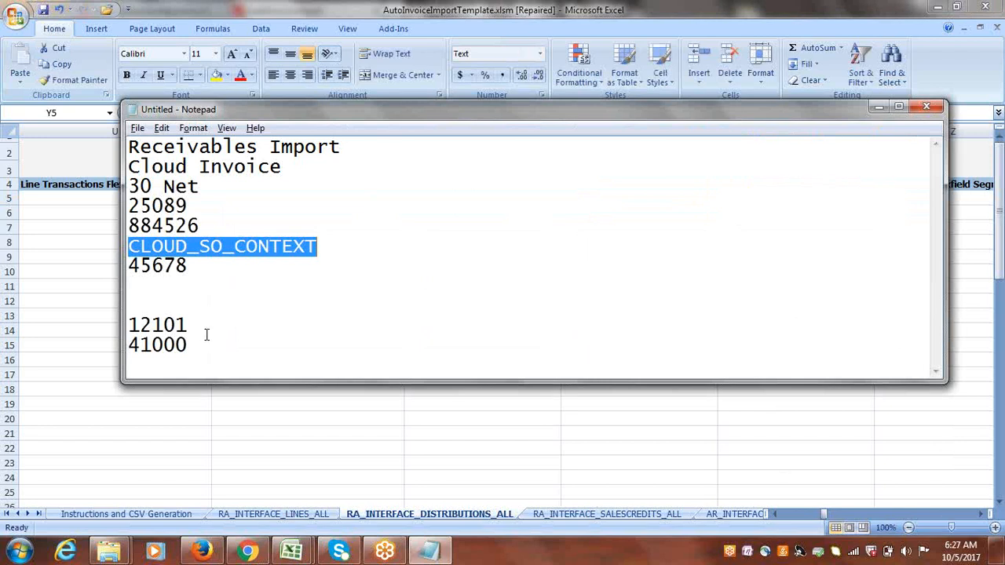
pyautogui.moveTo(191, 325); pyautogui.dragTo(128, 328)
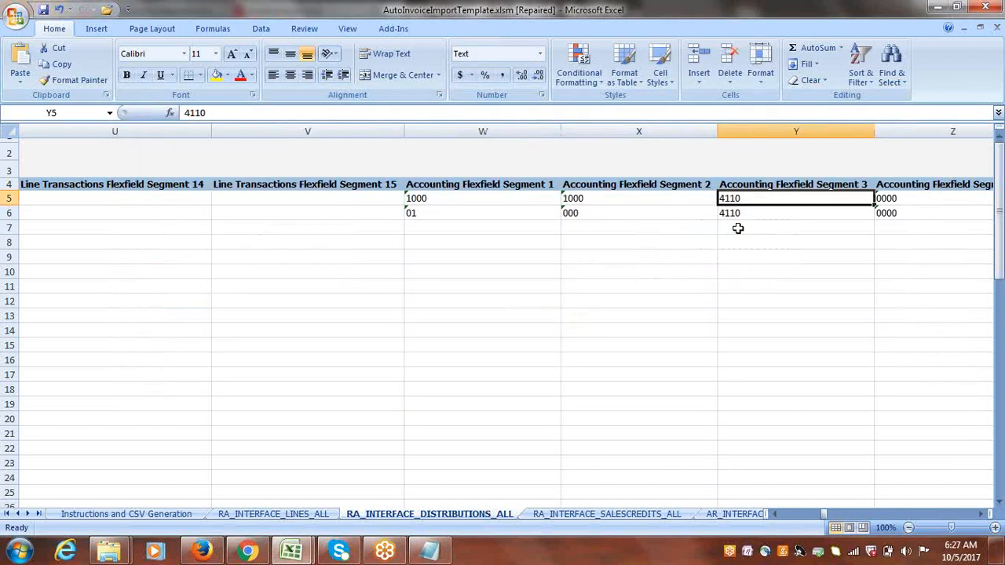
pyautogui.hotkey('ctrl', 'v')
pyautogui.press('Right')
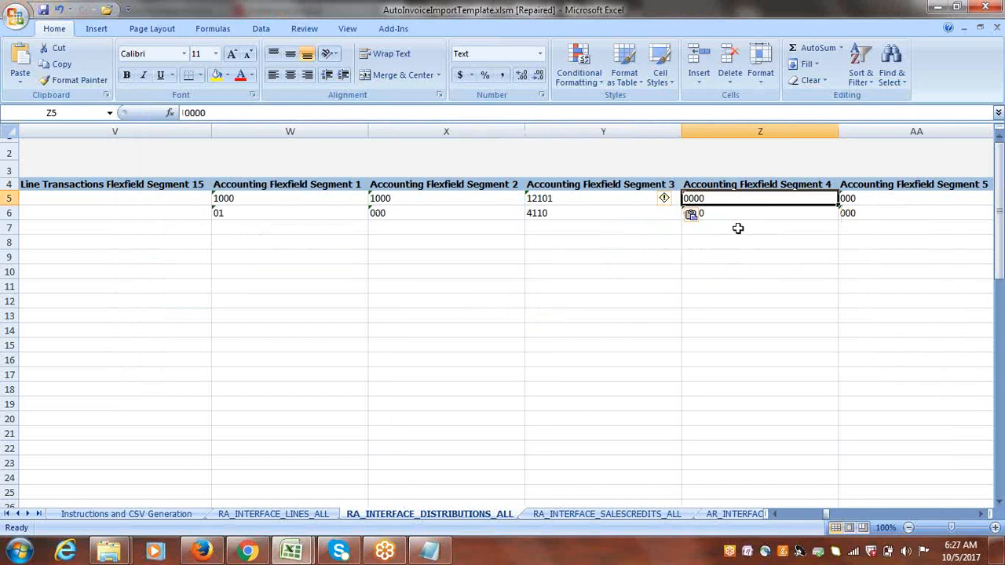
pyautogui.press('Delete')
pyautogui.press('Right')
pyautogui.press('Delete')
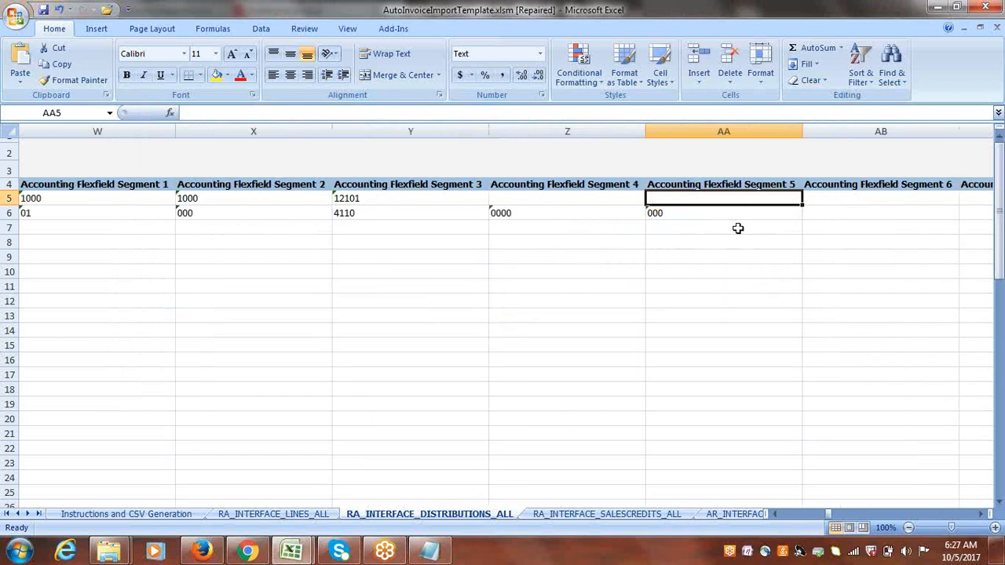
# Set Accounting Flexfield Segments 1 and 2 of distribution row 6 to 1000.
pyautogui.click(262, 212)
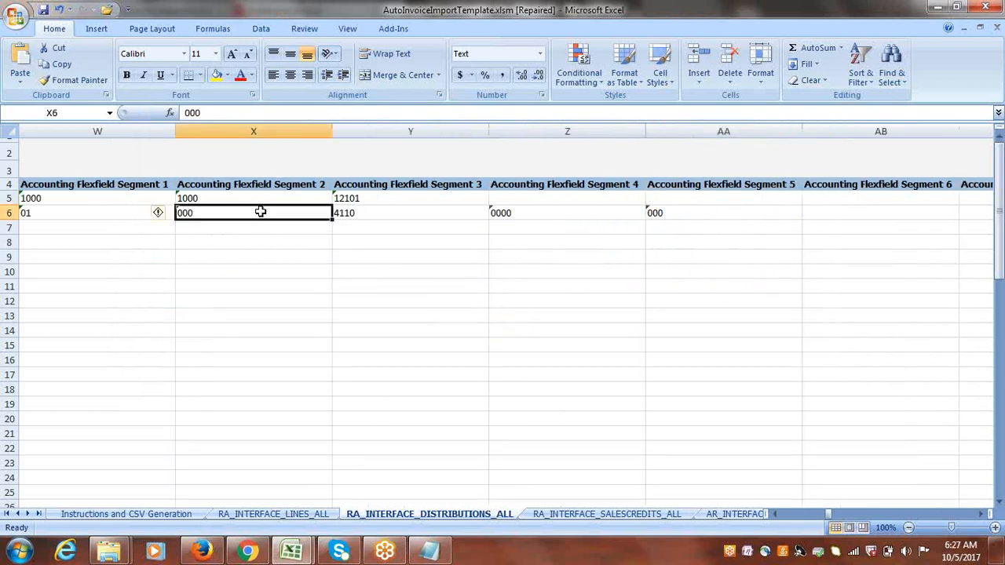
pyautogui.write('1000')
pyautogui.press('Tab')
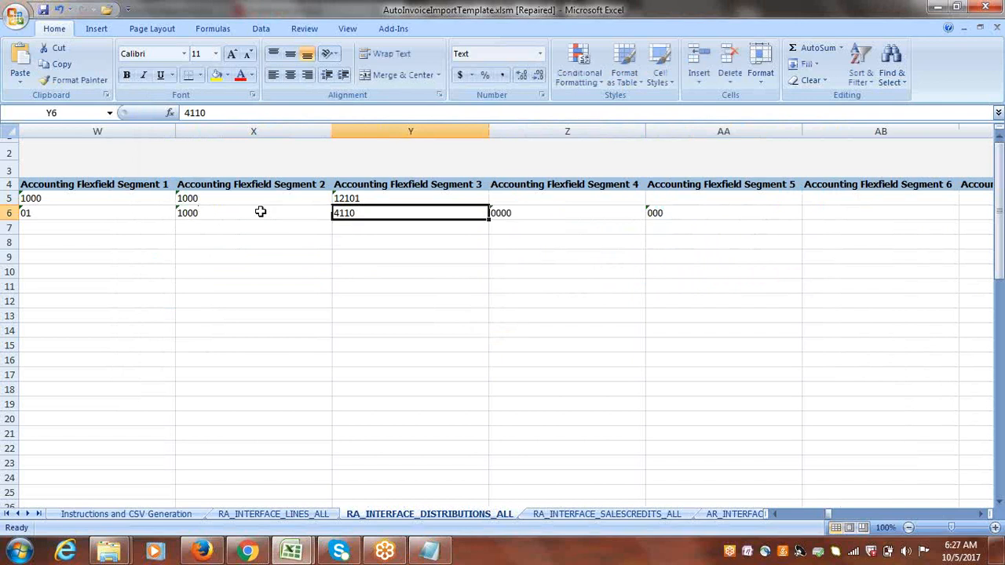
pyautogui.write('1000')
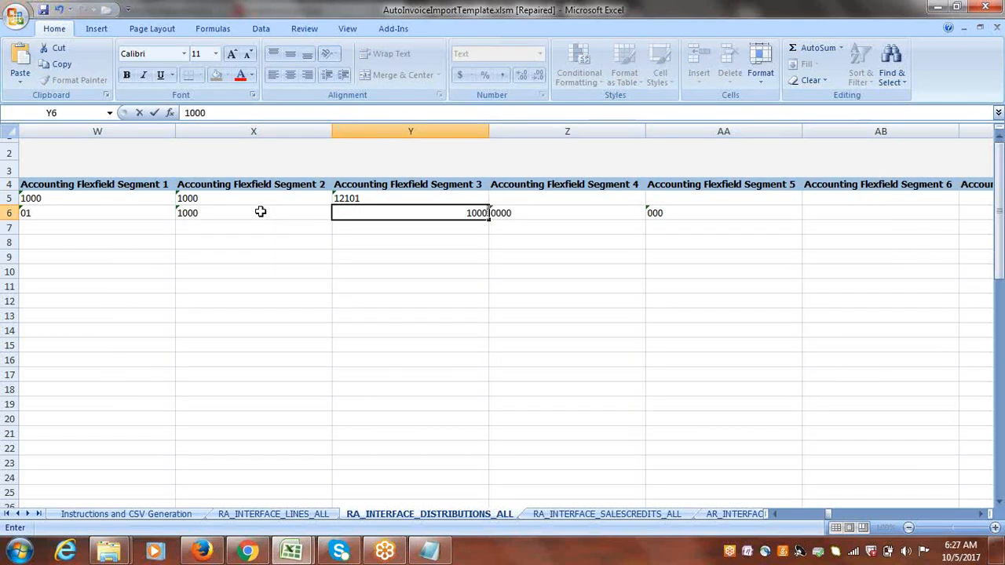
pyautogui.press('Tab')
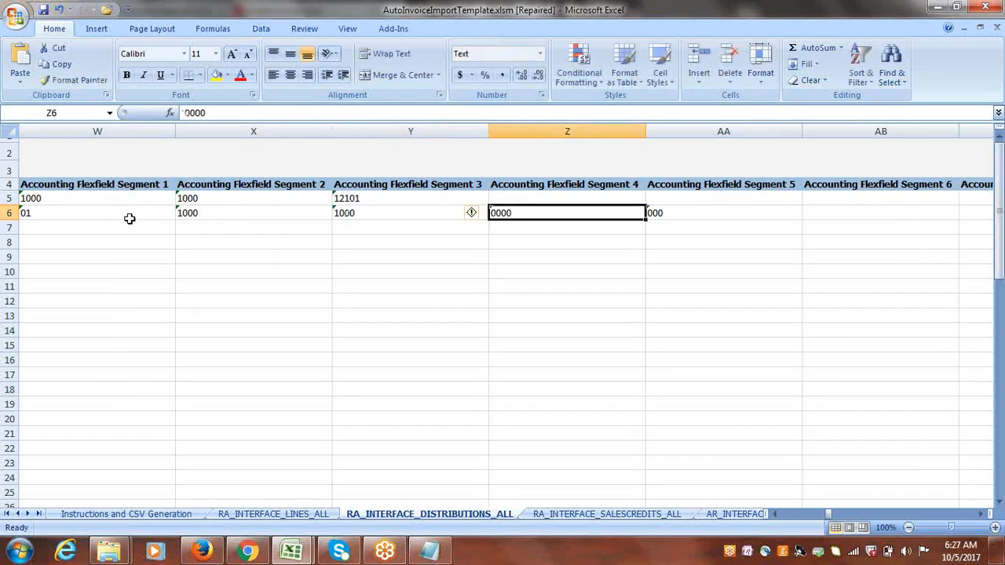
pyautogui.click(110, 214)
pyautogui.write('100')
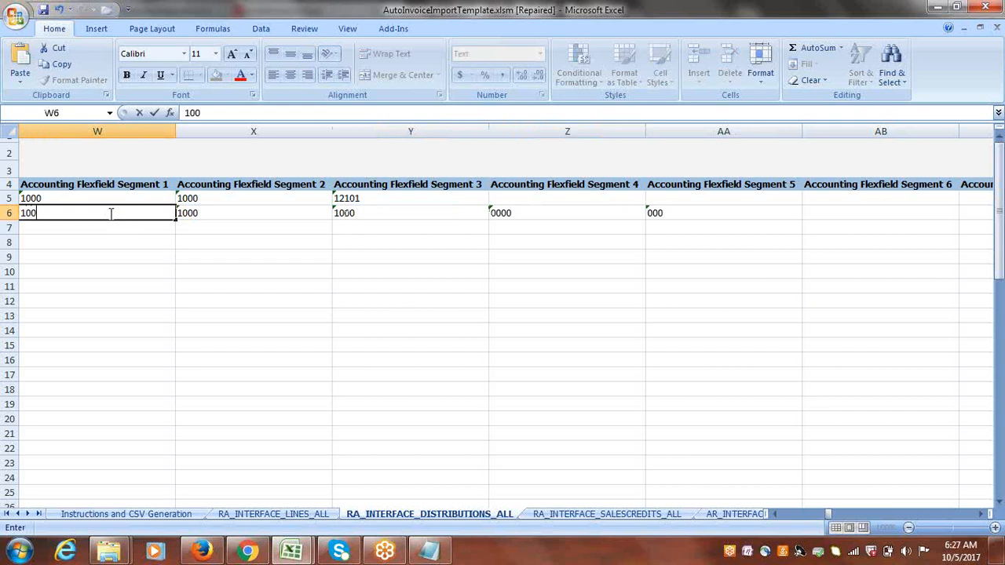
pyautogui.write('0')
pyautogui.press('Tab')
pyautogui.press('Tab')
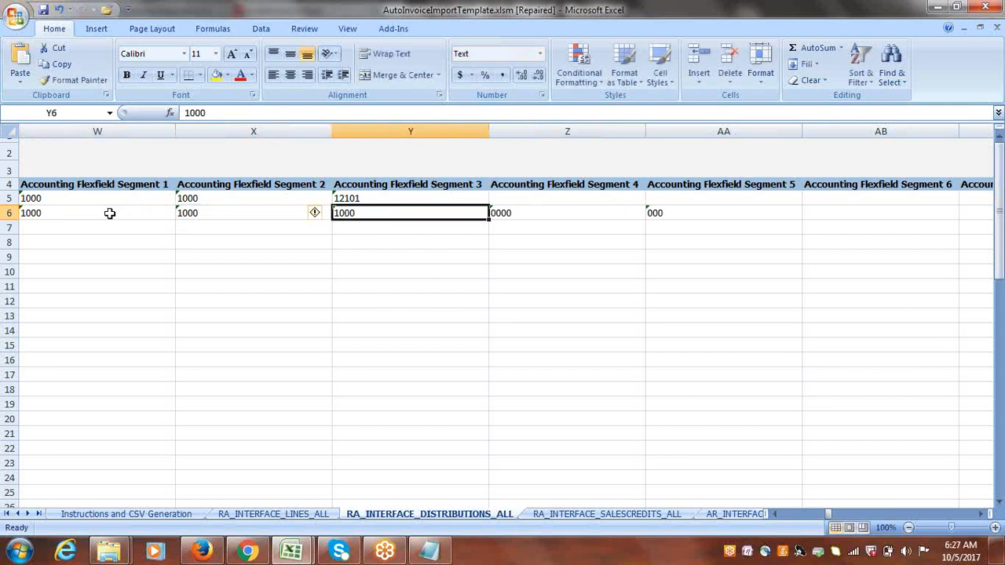
# Copy 41000 from Notepad into Accounting Flexfield Segment 3 of row 6 and clear its Segments 4 and 5.
pyautogui.hotkey('alt', 'Tab')
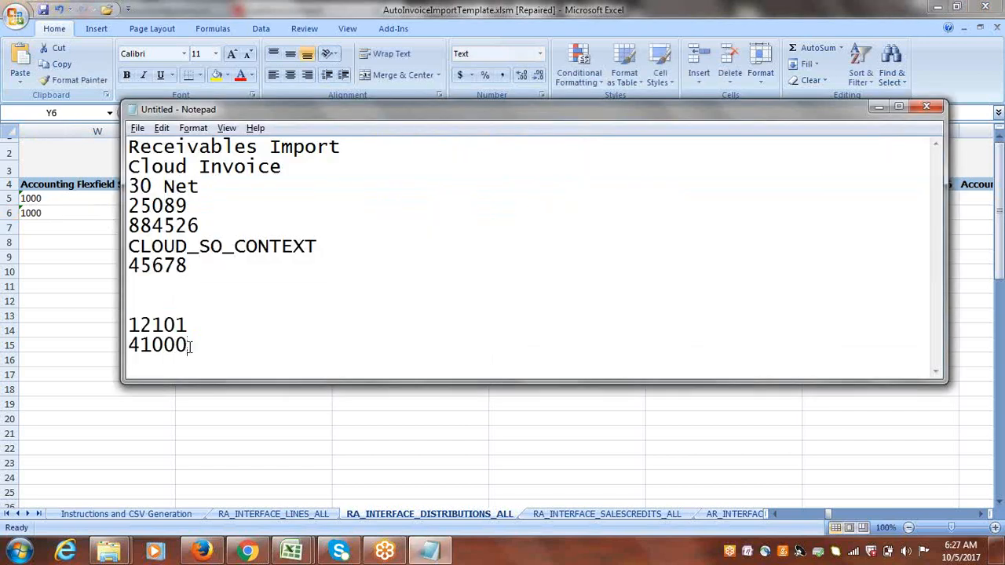
pyautogui.doubleClick(186, 344)
pyautogui.hotkey('ctrl', 'c')
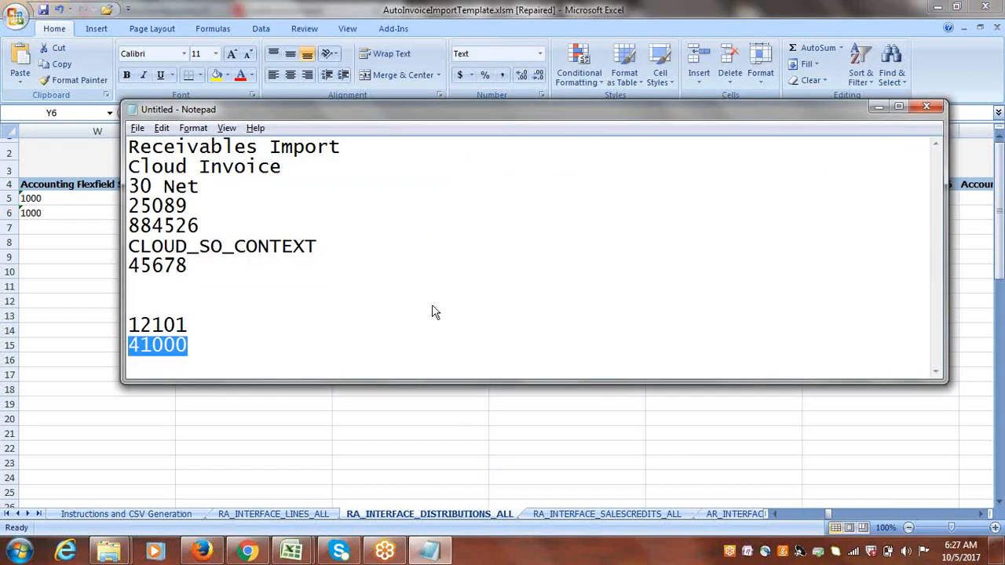
pyautogui.hotkey('alt', 'Tab')
pyautogui.hotkey('ctrl', 'v')
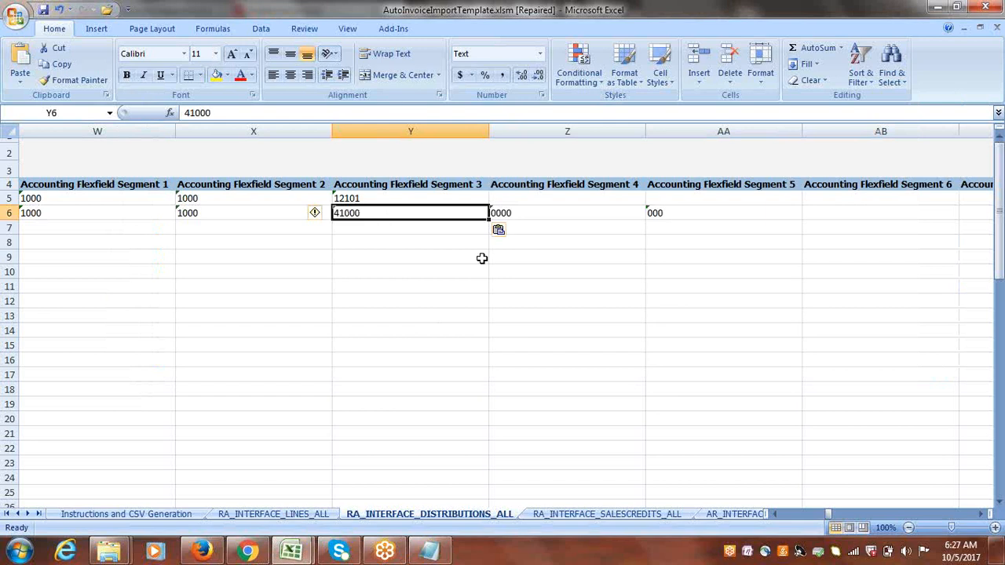
pyautogui.press('Tab')
pyautogui.press('Delete')
pyautogui.press('Tab')
pyautogui.press('Delete')
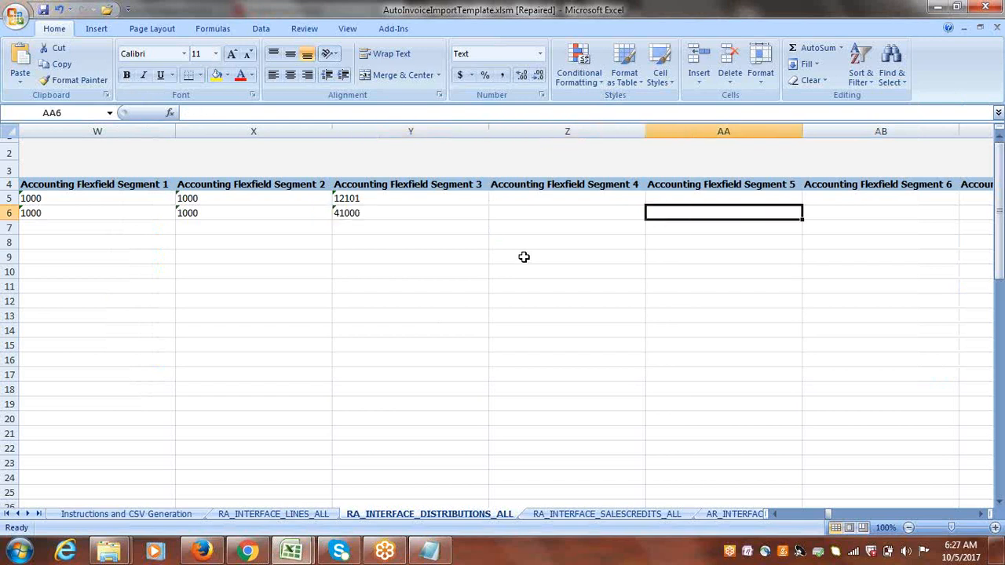
# Scan the remaining distribution columns through the Interface Distributions Flexfield segments for leftover values.
pyautogui.press('Tab')
pyautogui.press('Tab')
pyautogui.press('Tab')
pyautogui.press('Tab')
pyautogui.press('Tab')
pyautogui.press('Tab')
pyautogui.press('Tab')
pyautogui.press('Tab')
pyautogui.press('Tab')
pyautogui.press('Tab')
pyautogui.press('Tab')
pyautogui.press('Tab')
pyautogui.press('Tab')
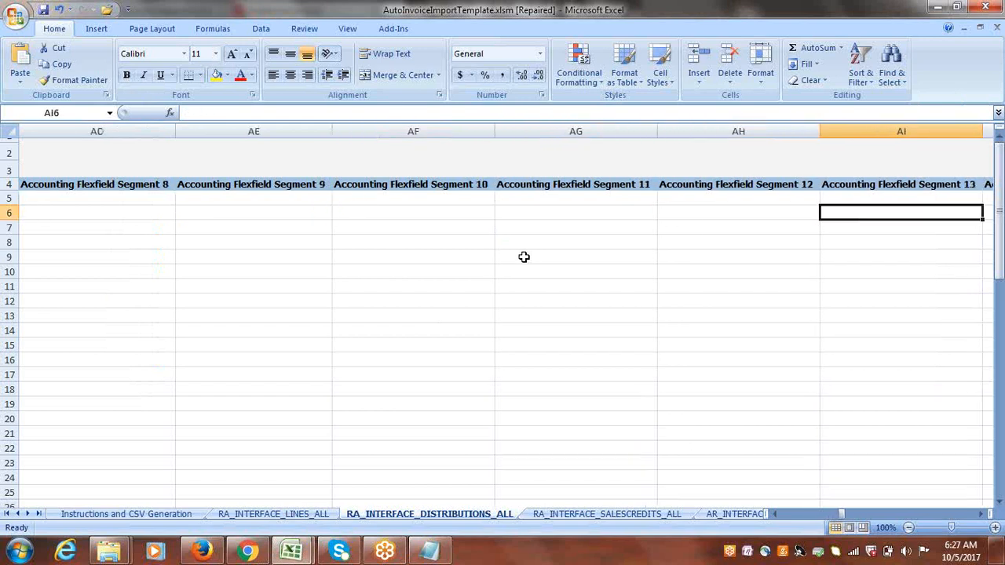
pyautogui.press('Tab')
pyautogui.press('Tab')
pyautogui.press('Tab')
pyautogui.press('Tab')
pyautogui.press('Tab')
pyautogui.press('Tab')
pyautogui.press('Tab')
pyautogui.press('Tab')
pyautogui.press('Tab')
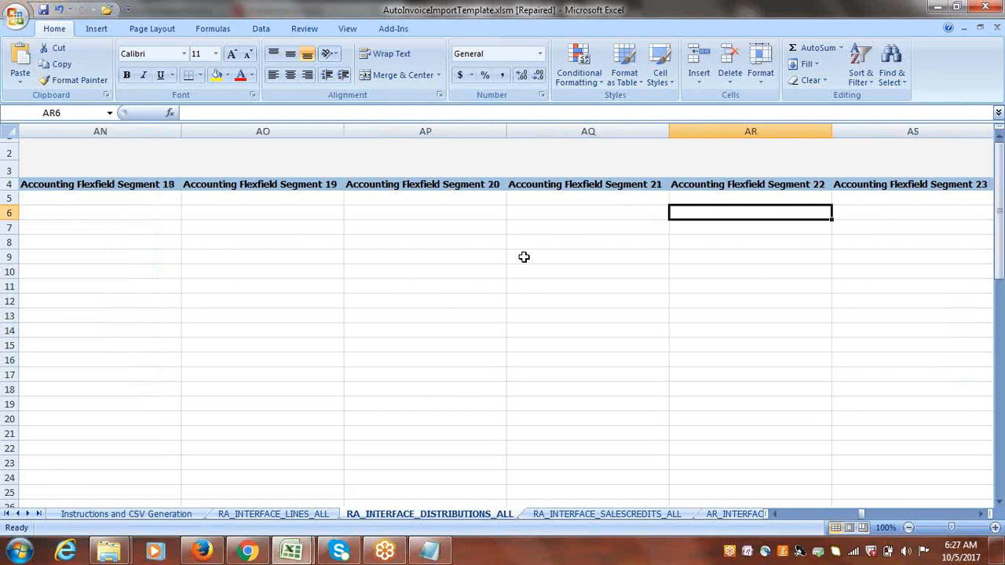
pyautogui.press('Tab')
pyautogui.press('Tab')
pyautogui.press('Tab')
pyautogui.press('Tab')
pyautogui.press('Tab')
pyautogui.press('Tab')
pyautogui.press('Tab')
pyautogui.press('Tab')
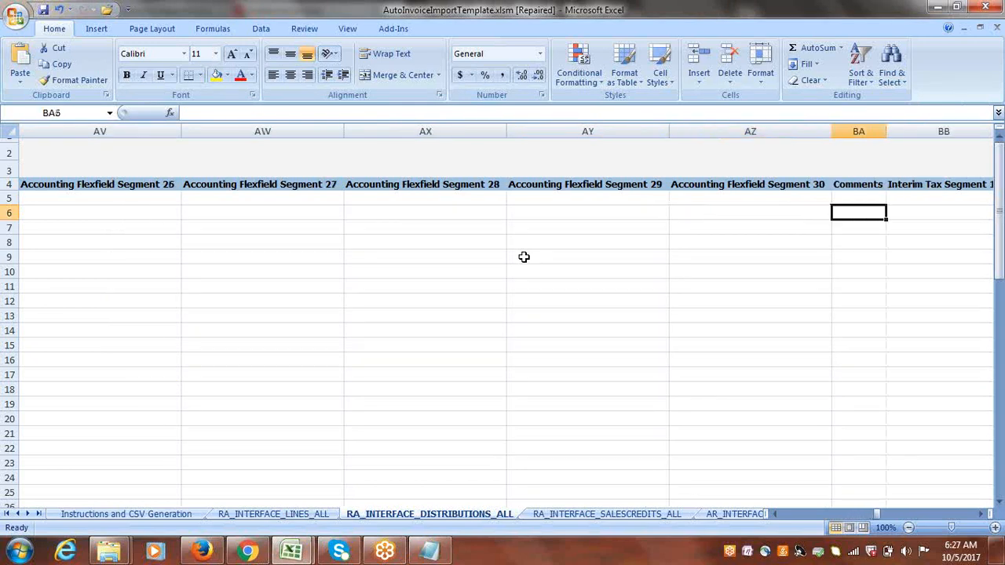
pyautogui.press('Tab')
pyautogui.press('Tab')
pyautogui.press('Tab')
pyautogui.press('Tab')
pyautogui.press('Tab')
pyautogui.press('Tab')
pyautogui.press('Tab')
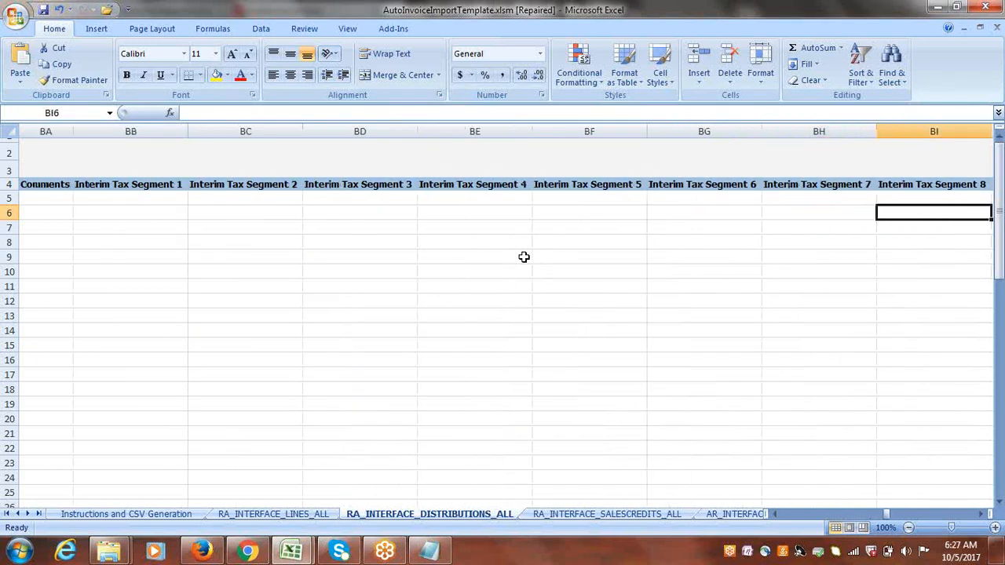
pyautogui.press('Tab')
pyautogui.press('Tab')
pyautogui.press('Tab')
pyautogui.press('Tab')
pyautogui.press('Tab')
pyautogui.press('Tab')
pyautogui.press('Tab')
pyautogui.press('Tab')
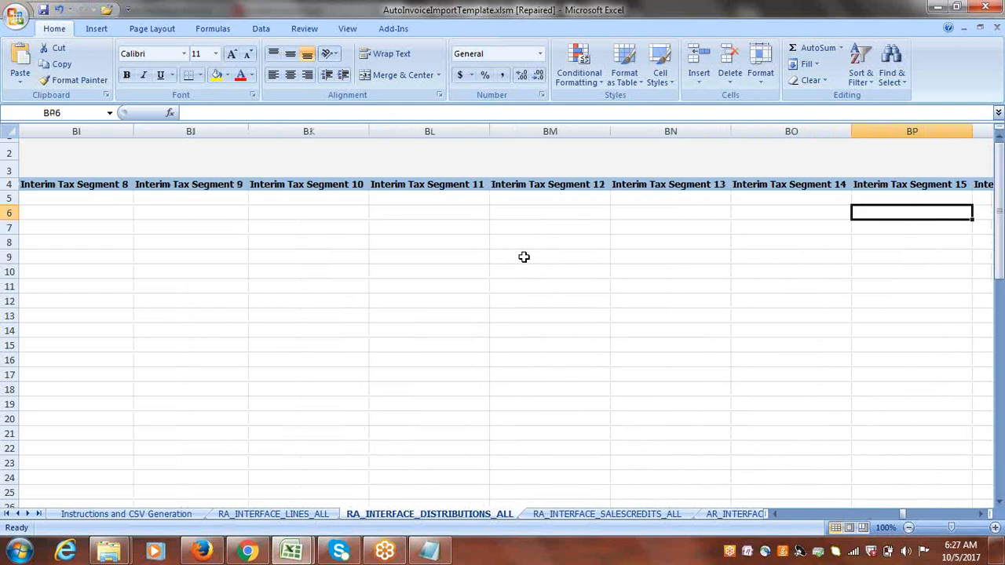
pyautogui.press('Tab')
pyautogui.press('Tab')
pyautogui.press('Tab')
pyautogui.press('Tab')
pyautogui.press('Tab')
pyautogui.press('Tab')
pyautogui.press('Tab')
pyautogui.press('Tab')
pyautogui.press('Tab')
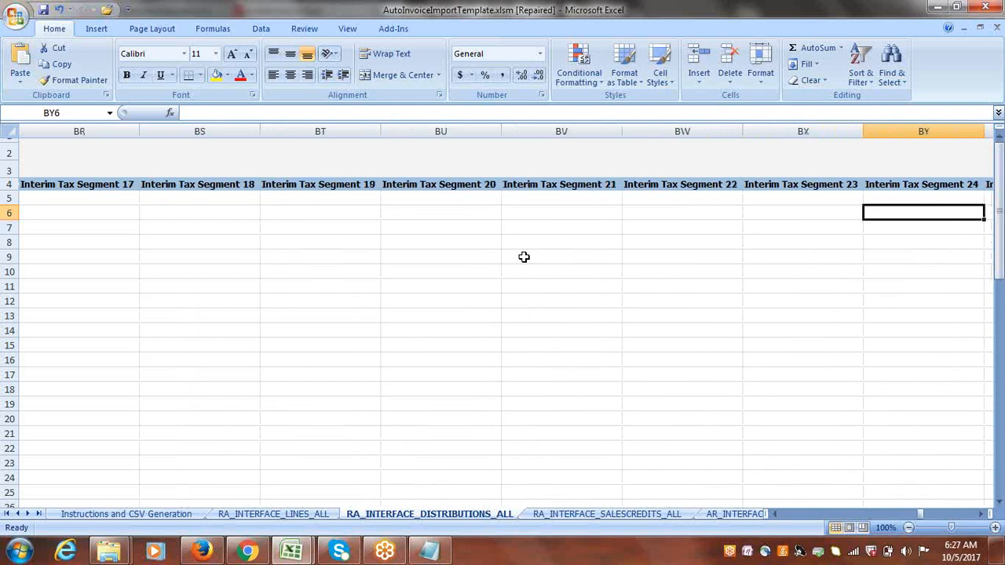
pyautogui.press('Tab')
pyautogui.press('Tab')
pyautogui.press('Tab')
pyautogui.press('Tab')
pyautogui.press('Tab')
pyautogui.press('Tab')
pyautogui.press('Tab')
pyautogui.press('Tab')
pyautogui.press('Tab')
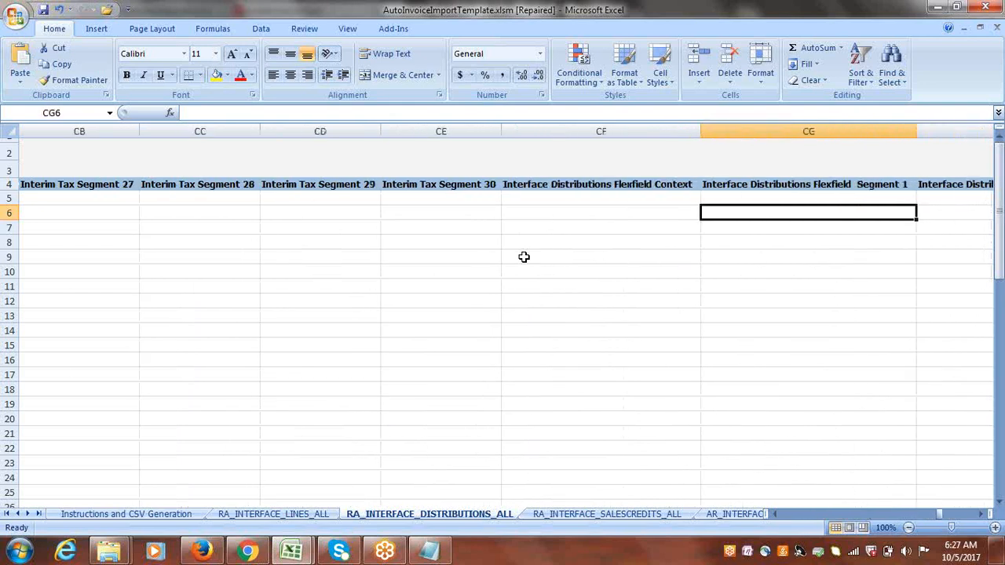
pyautogui.press('Tab')
pyautogui.press('Tab')
pyautogui.press('Tab')
pyautogui.press('Tab')
pyautogui.press('Tab')
pyautogui.press('Tab')
pyautogui.press('Tab')
pyautogui.press('Tab')
pyautogui.press('Tab')
pyautogui.press('Tab')
pyautogui.press('Tab')
pyautogui.press('Tab')
pyautogui.press('Tab')
pyautogui.press('Tab')
pyautogui.press('Tab')
pyautogui.press('Tab')
pyautogui.press('Tab')
pyautogui.press('Tab')
pyautogui.press('Tab')
pyautogui.press('Tab')
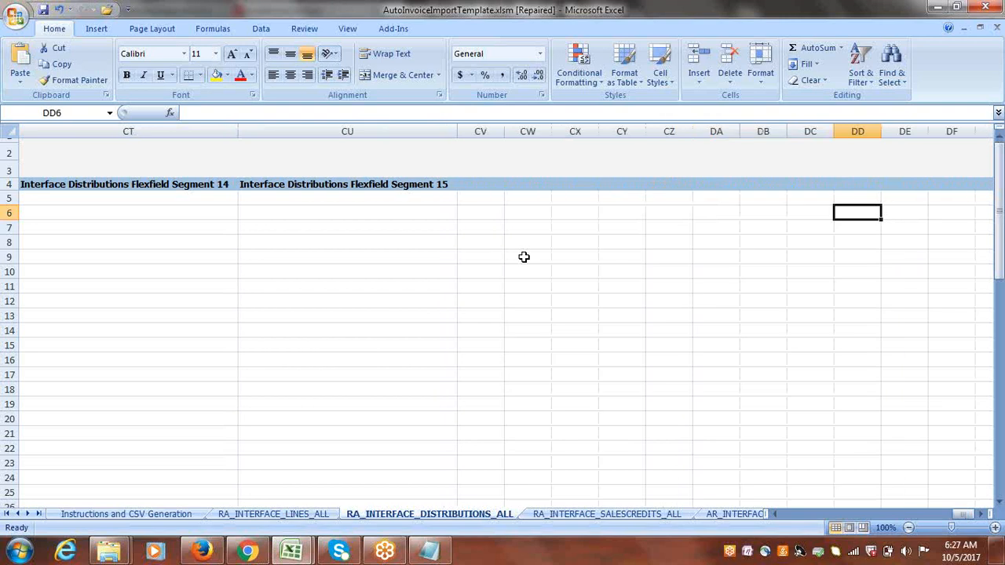
pyautogui.hotkey('shift', 'Tab')
pyautogui.hotkey('shift', 'Tab')
pyautogui.hotkey('shift', 'Tab')
pyautogui.hotkey('shift', 'Tab')
pyautogui.hotkey('shift', 'Tab')
pyautogui.hotkey('shift', 'Tab')
pyautogui.hotkey('shift', 'Tab')
pyautogui.hotkey('shift', 'Tab')
pyautogui.hotkey('shift', 'Tab')
pyautogui.hotkey('shift', 'Tab')
pyautogui.hotkey('shift', 'Tab')
pyautogui.hotkey('shift', 'Tab')
pyautogui.hotkey('shift', 'Tab')
pyautogui.hotkey('shift', 'Tab')
pyautogui.hotkey('shift', 'Tab')
pyautogui.hotkey('shift', 'Tab')
pyautogui.hotkey('shift', 'Tab')
pyautogui.hotkey('shift', 'Tab')
pyautogui.hotkey('shift', 'Tab')
pyautogui.hotkey('shift', 'Tab')
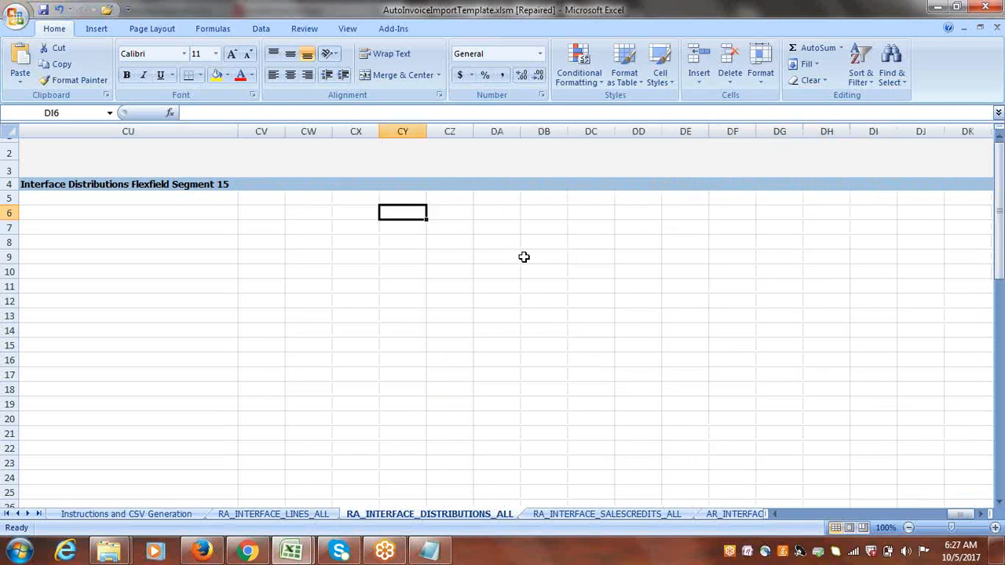
pyautogui.hotkey('shift', 'Tab')
pyautogui.hotkey('shift', 'Tab')
pyautogui.hotkey('shift', 'Tab')
pyautogui.hotkey('shift', 'Tab')
pyautogui.hotkey('shift', 'Tab')
pyautogui.hotkey('shift', 'Tab')
pyautogui.hotkey('shift', 'Tab')
pyautogui.hotkey('shift', 'Tab')
pyautogui.hotkey('shift', 'Tab')
pyautogui.hotkey('shift', 'Tab')
pyautogui.hotkey('shift', 'Tab')
pyautogui.hotkey('shift', 'Tab')
pyautogui.hotkey('shift', 'Tab')
pyautogui.hotkey('shift', 'Tab')
pyautogui.hotkey('shift', 'Tab')
pyautogui.hotkey('shift', 'Tab')
pyautogui.hotkey('shift', 'Tab')
pyautogui.hotkey('shift', 'Tab')
pyautogui.hotkey('shift', 'Tab')
pyautogui.hotkey('shift', 'Tab')
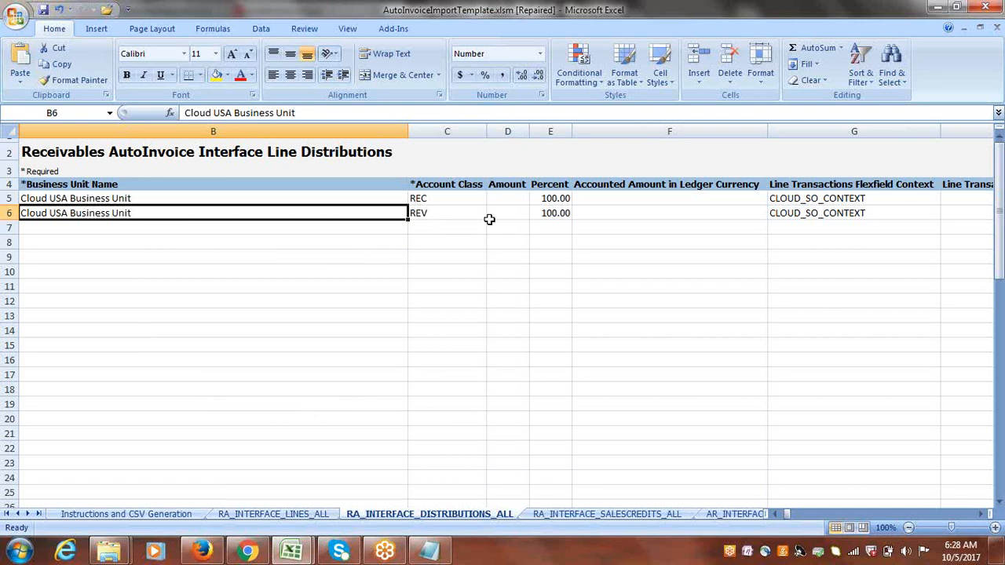
# Delete all sample data rows from the RA_INTERFACE_SALESCREDITS_ALL sheet.
pyautogui.click(602, 515)
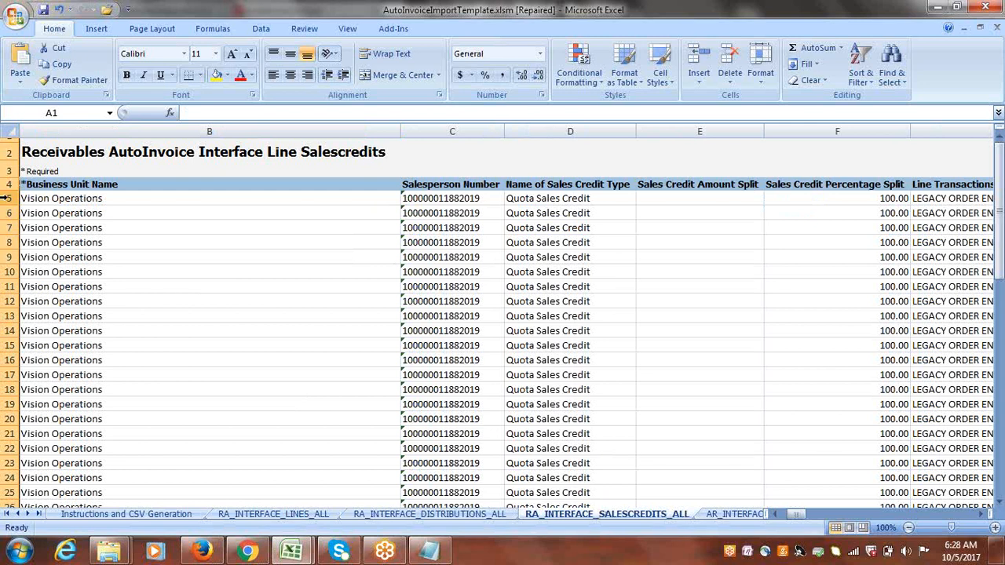
pyautogui.moveTo(8, 198); pyautogui.dragTo(10, 496)
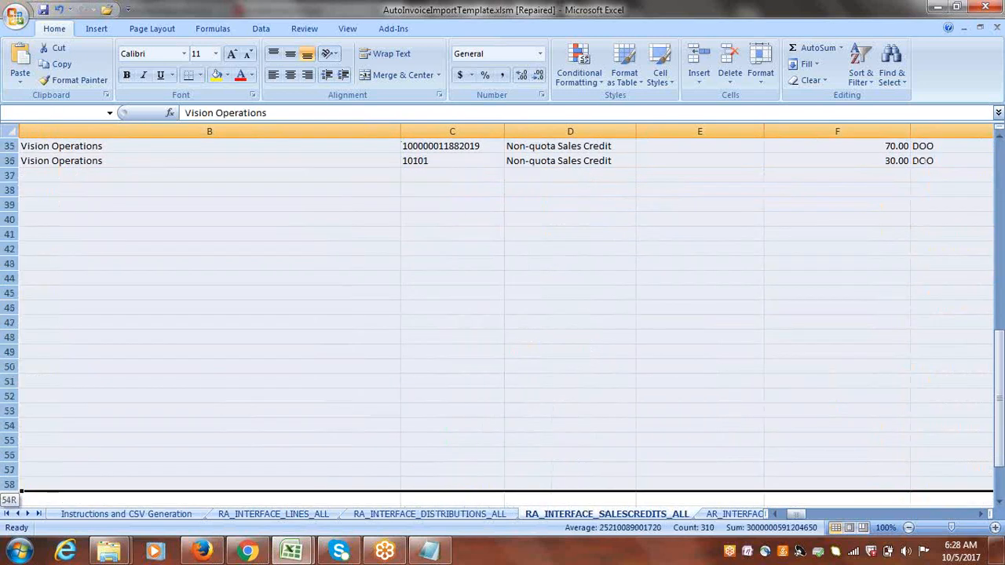
pyautogui.press('Delete')
pyautogui.hotkey('ctrl', 'Home')
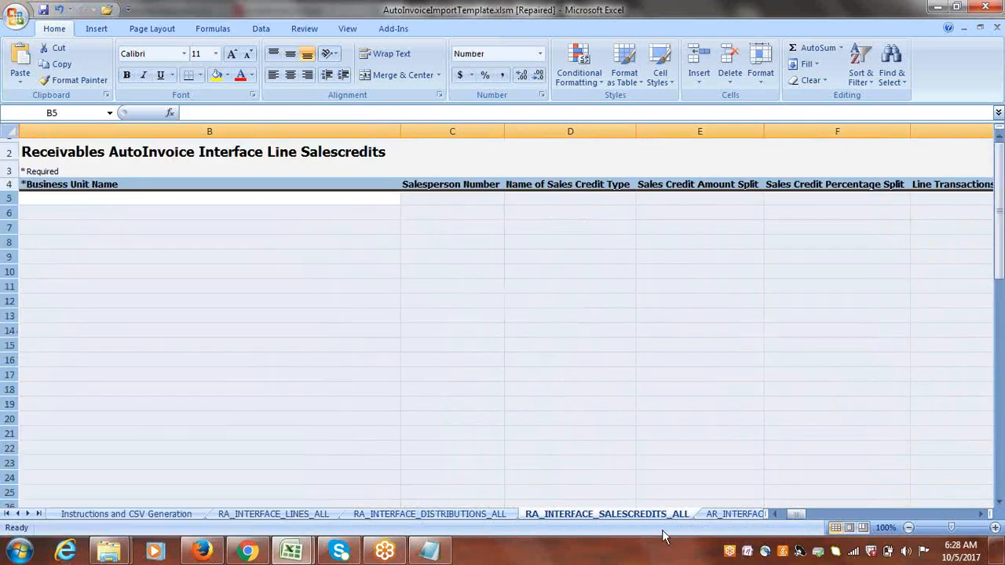
# Delete the sample contingency rows 5 to 9 from the AR_INTERFACE_CONTS_ALL sheet.
pyautogui.click(734, 514)
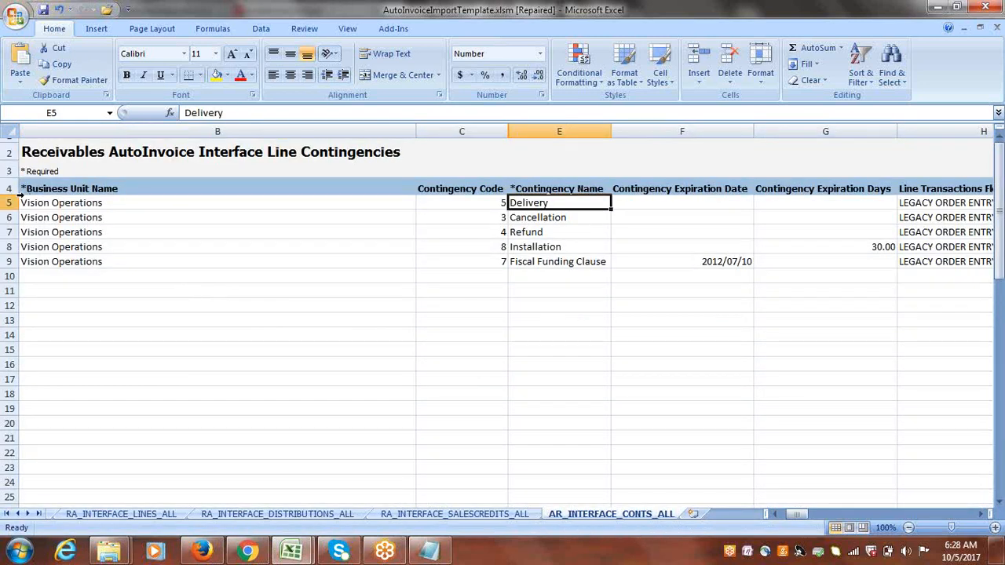
pyautogui.moveTo(8, 203); pyautogui.dragTo(6, 263)
pyautogui.press('Delete')
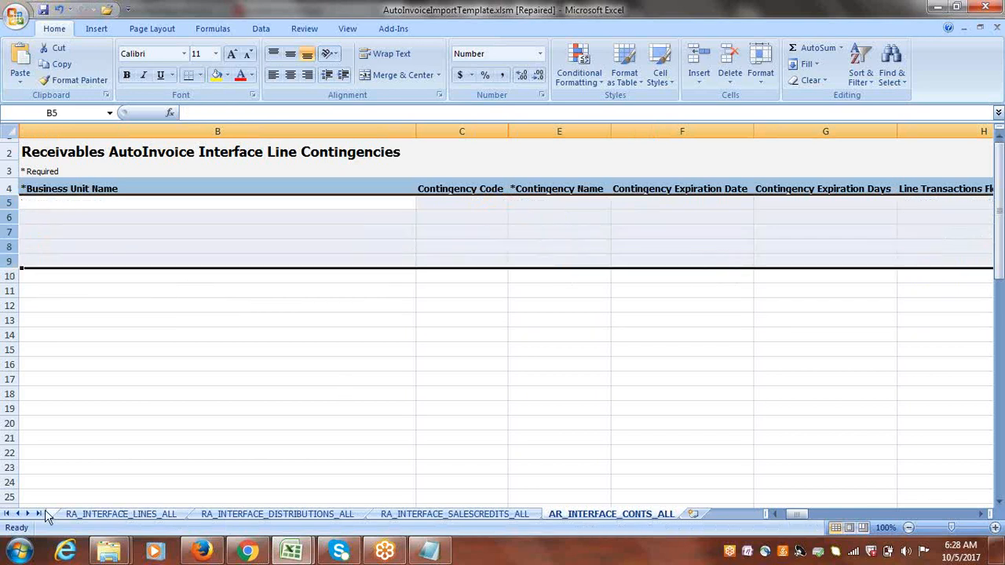
# Generate the CSV and ZIP file ArAutoinvoiceImport.zip from the template into the AR Conversions folder on the Desktop.
pyautogui.click(19, 513)
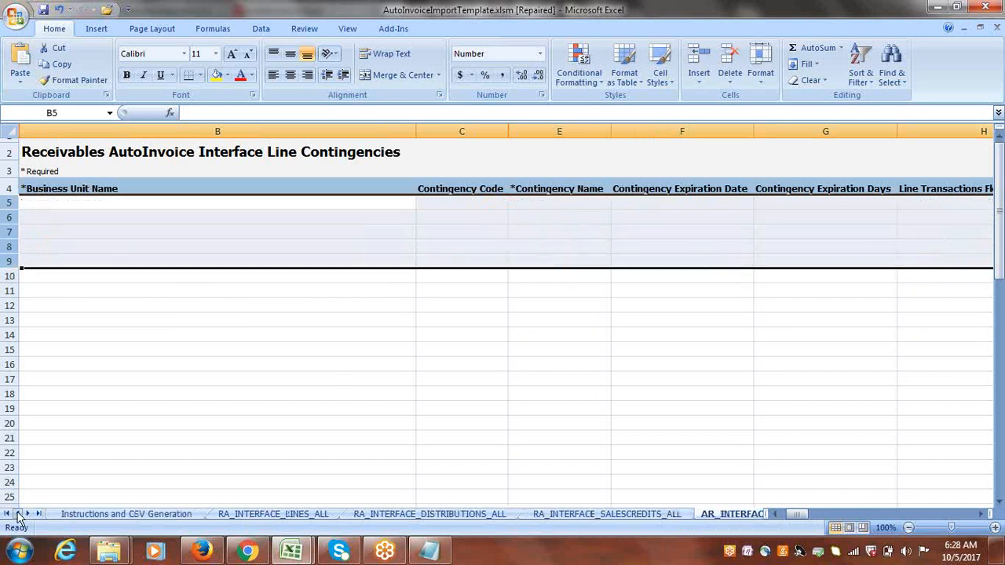
pyautogui.click(107, 514)
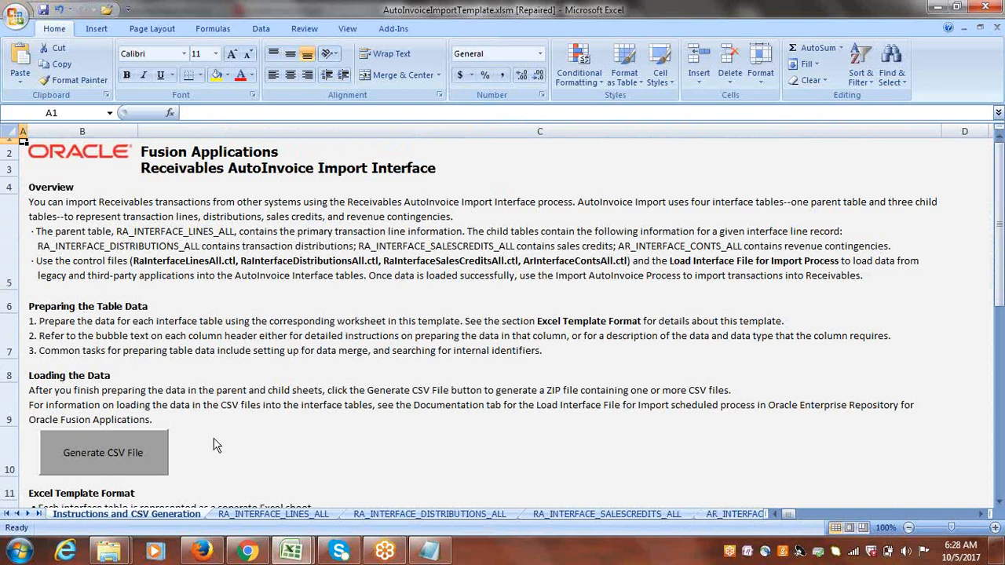
pyautogui.click(105, 454)
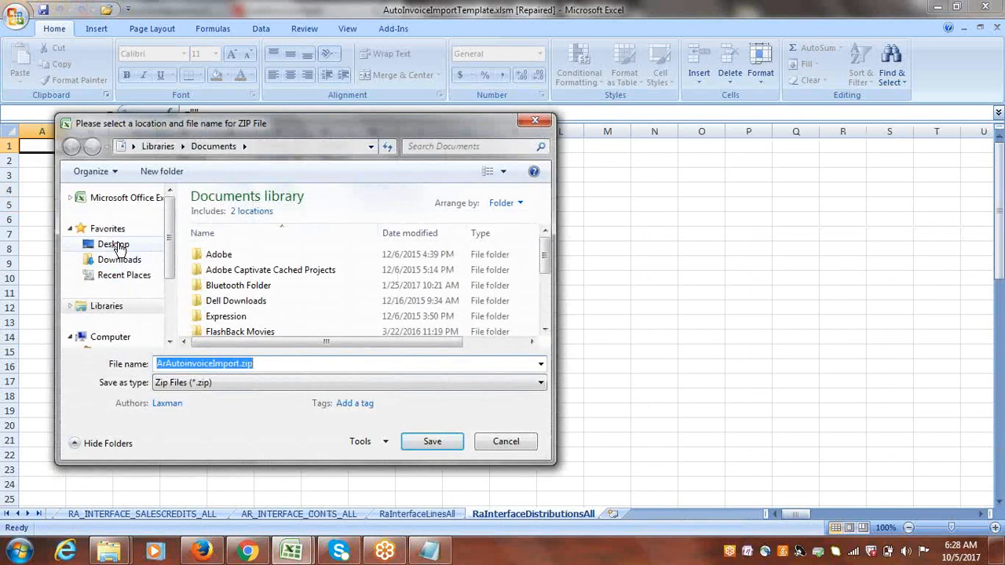
pyautogui.click(115, 245)
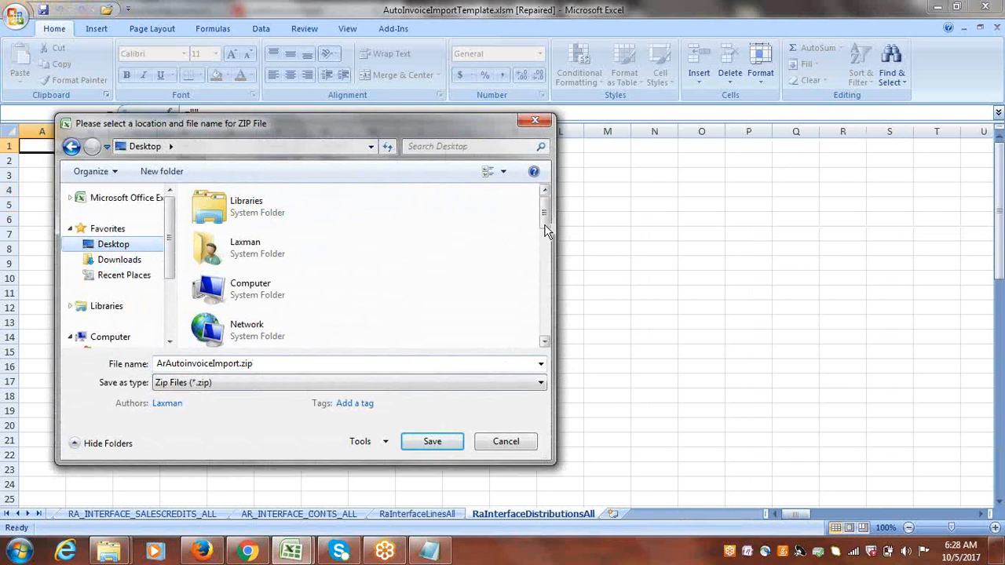
pyautogui.moveTo(545, 223); pyautogui.dragTo(547, 248)
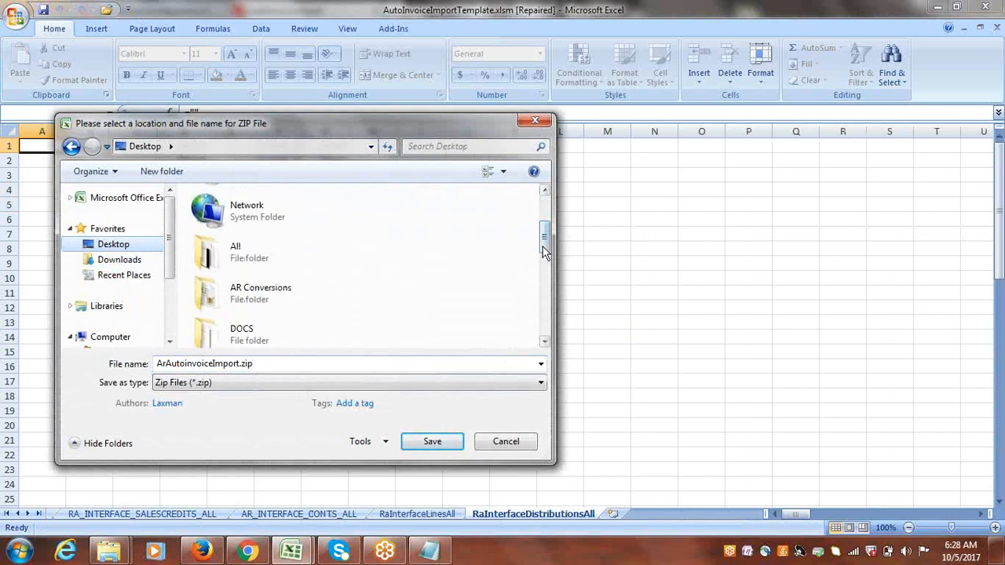
pyautogui.click(268, 299)
pyautogui.doubleClick(268, 299)
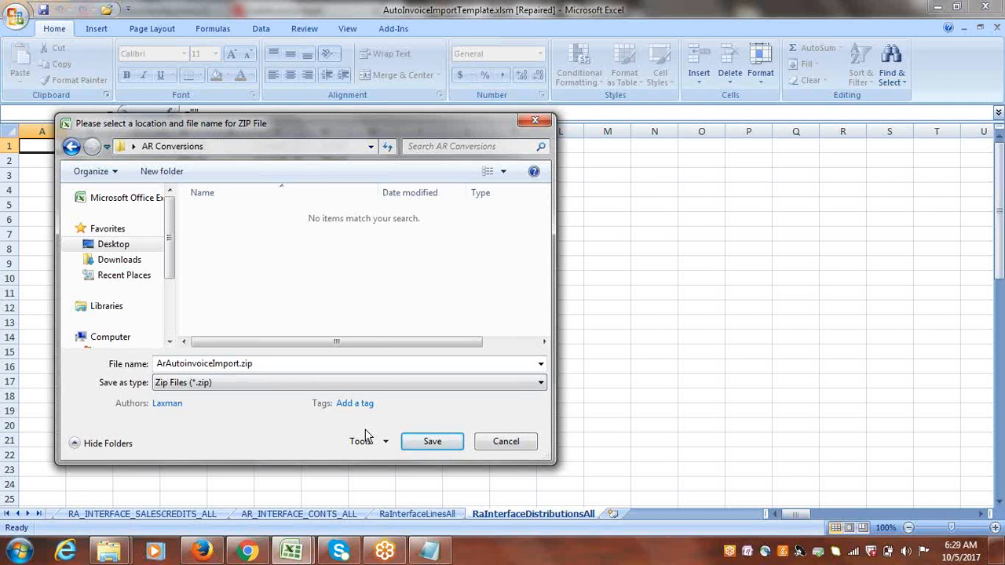
pyautogui.click(434, 442)
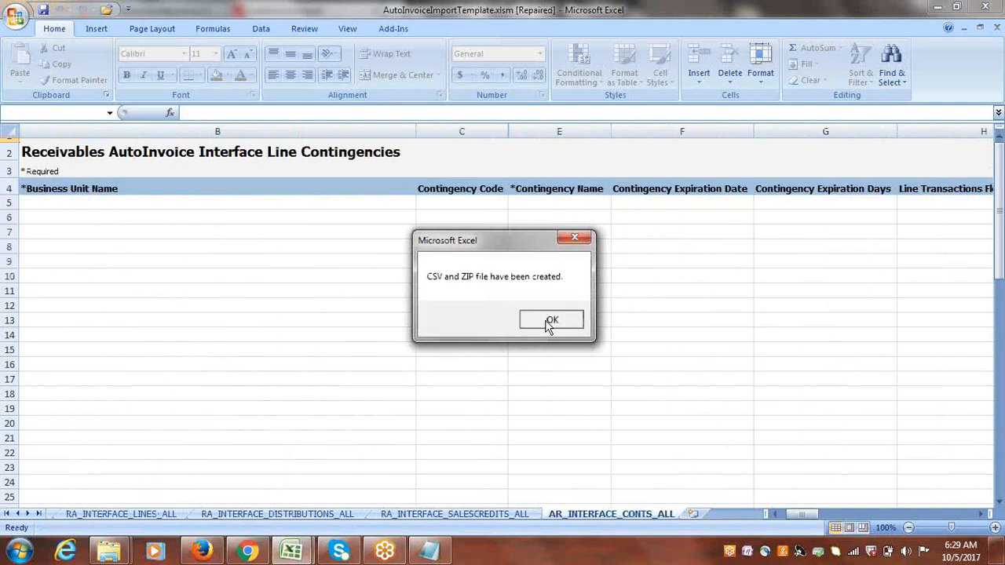
pyautogui.click(546, 319)
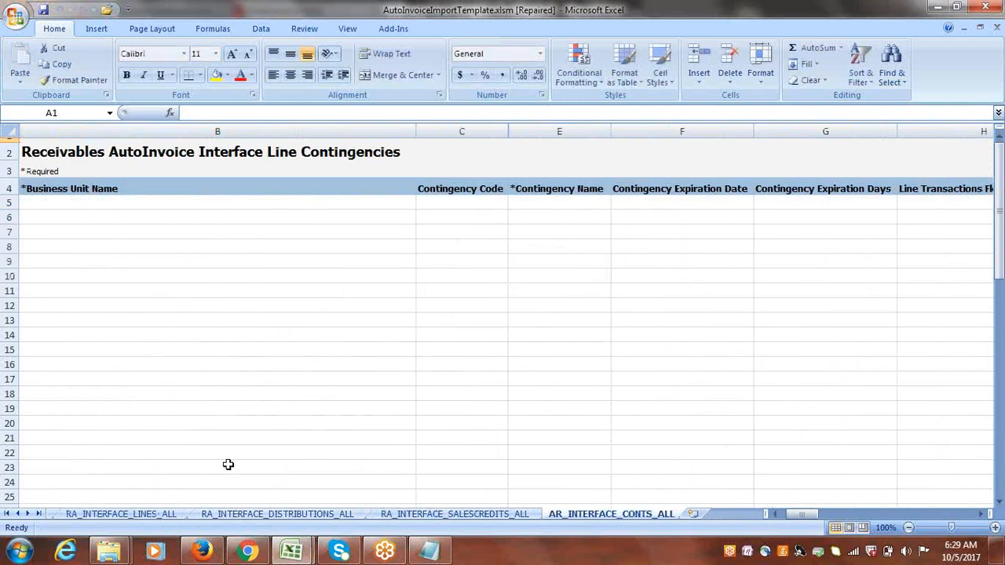
# Copy the Oracle Applications Cloud sign-in address from the SCM1 bookmark in Chrome and open it in Firefox.
pyautogui.click(252, 555)
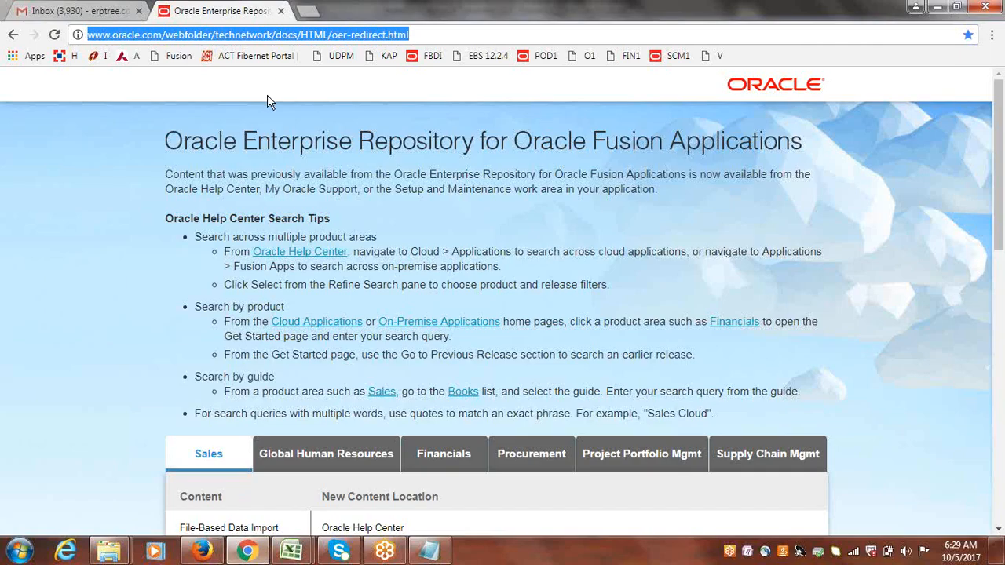
pyautogui.click(310, 13)
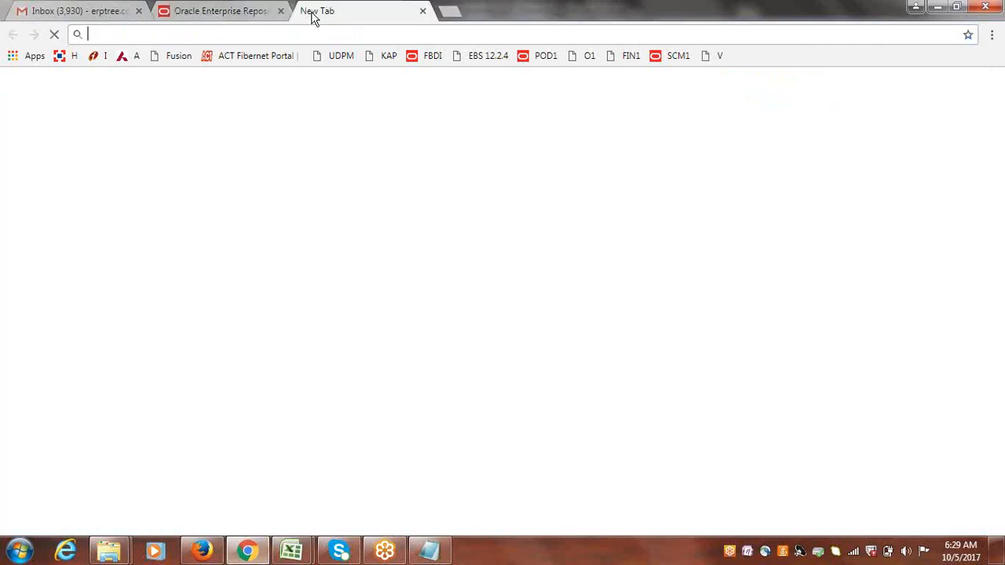
pyautogui.click(678, 56)
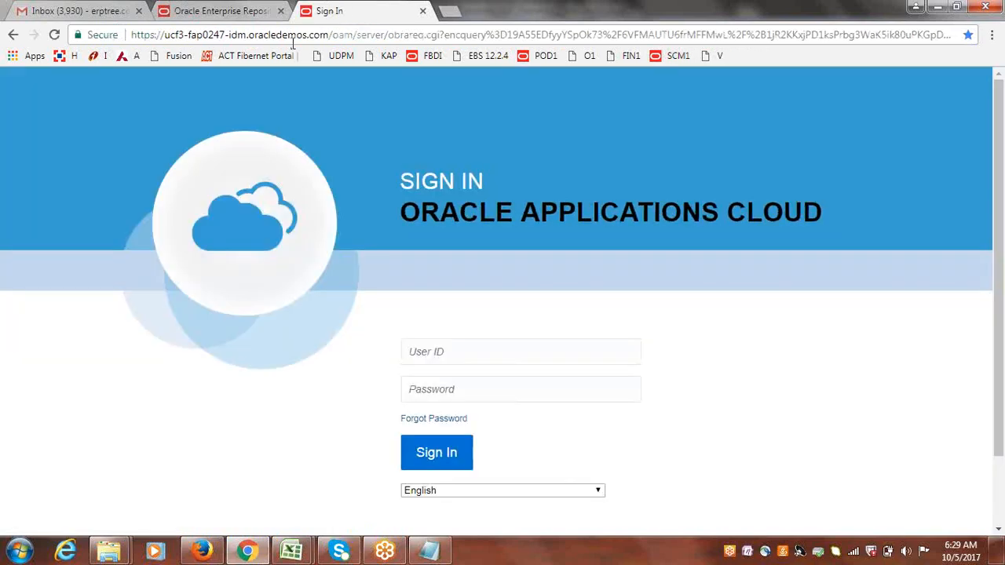
pyautogui.click(284, 38)
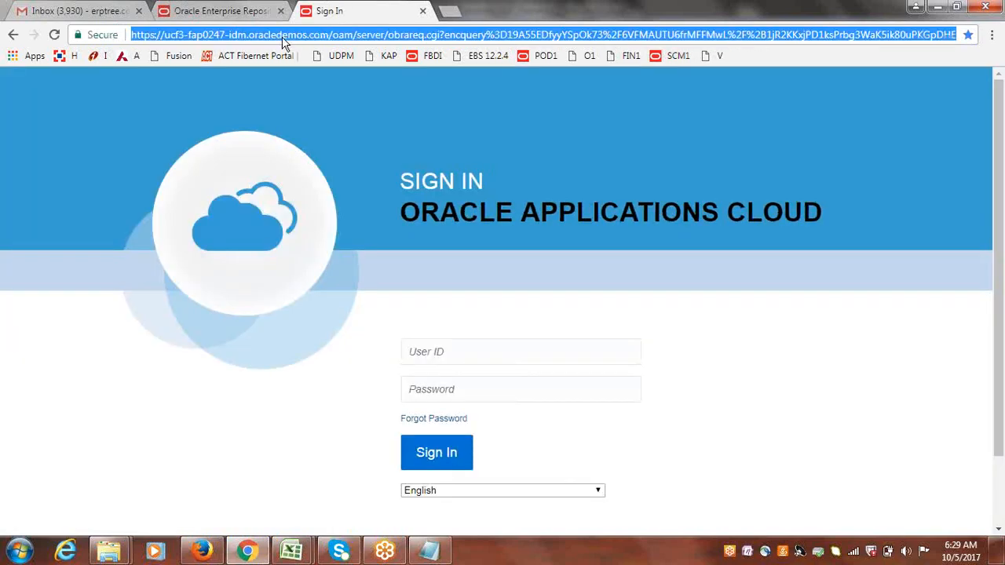
pyautogui.click(202, 551)
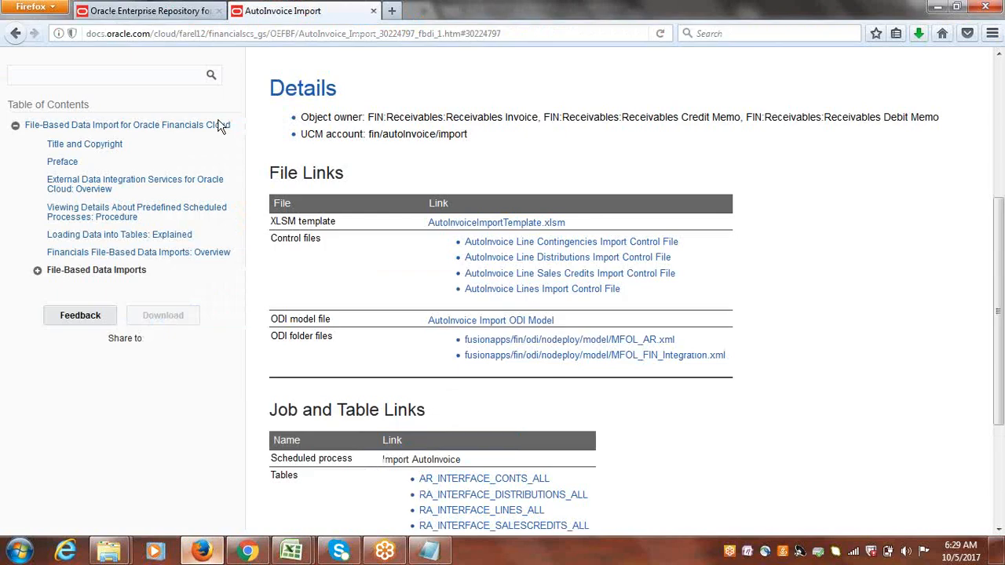
pyautogui.click(311, 33)
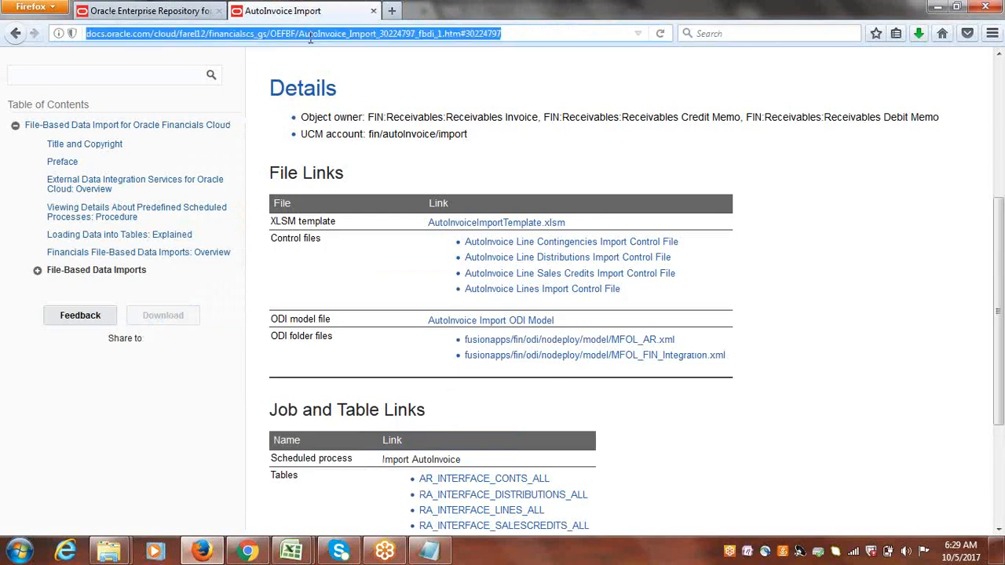
pyautogui.hotkey('ctrl', 'v')
pyautogui.press('Return')
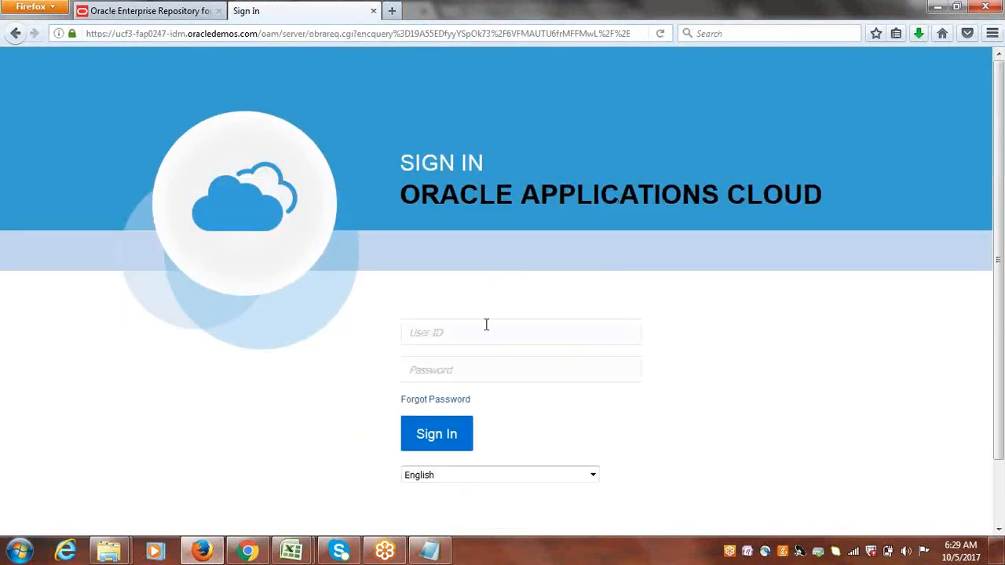
# Sign in to Oracle Applications Cloud with the user ID and account password.
pyautogui.click(486, 324)
pyautogui.write('cloud')
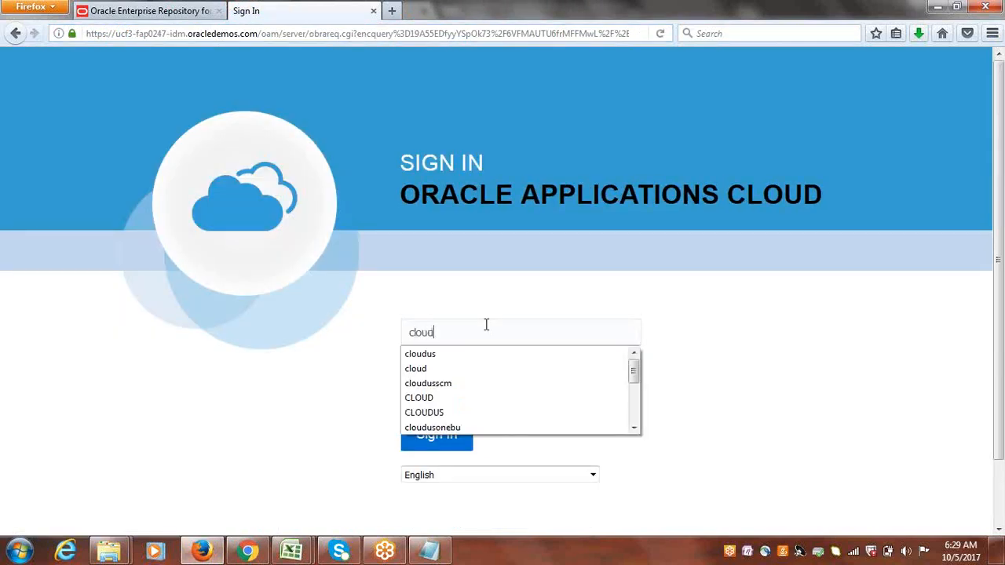
pyautogui.press('Tab')
pyautogui.write('W')
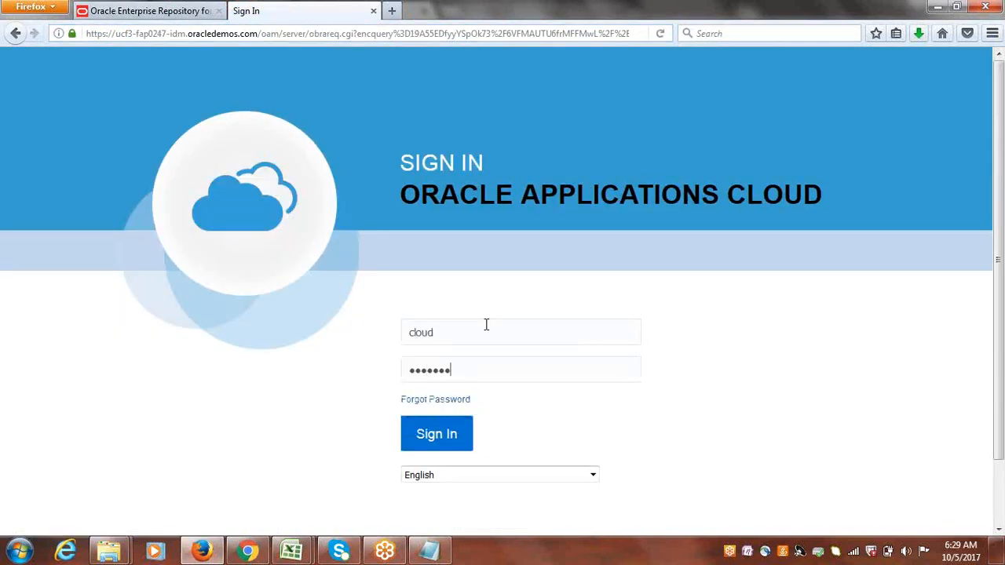
pyautogui.press('Return')
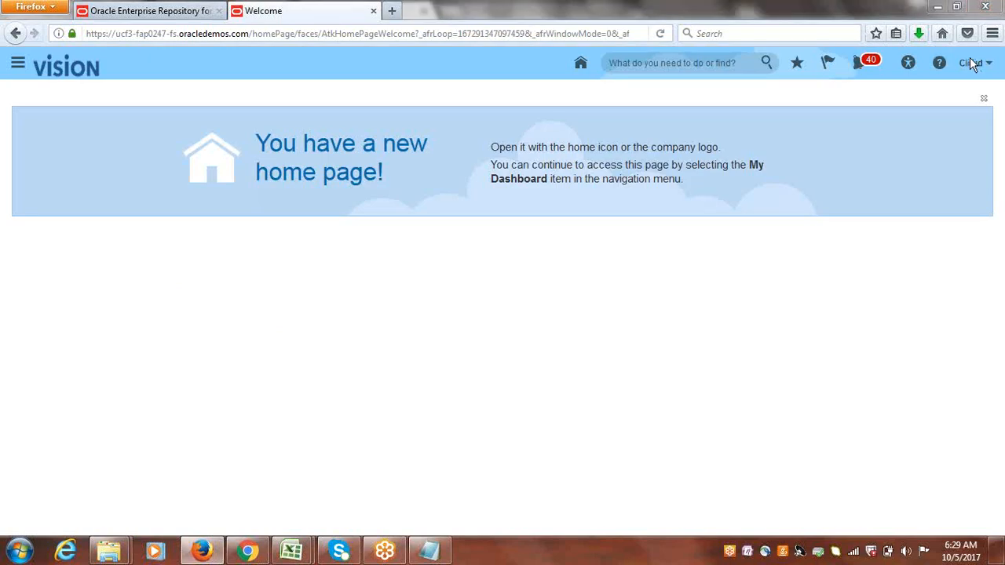
# Open Accounts Receivable under Receivables from the Navigator.
pyautogui.click(18, 64)
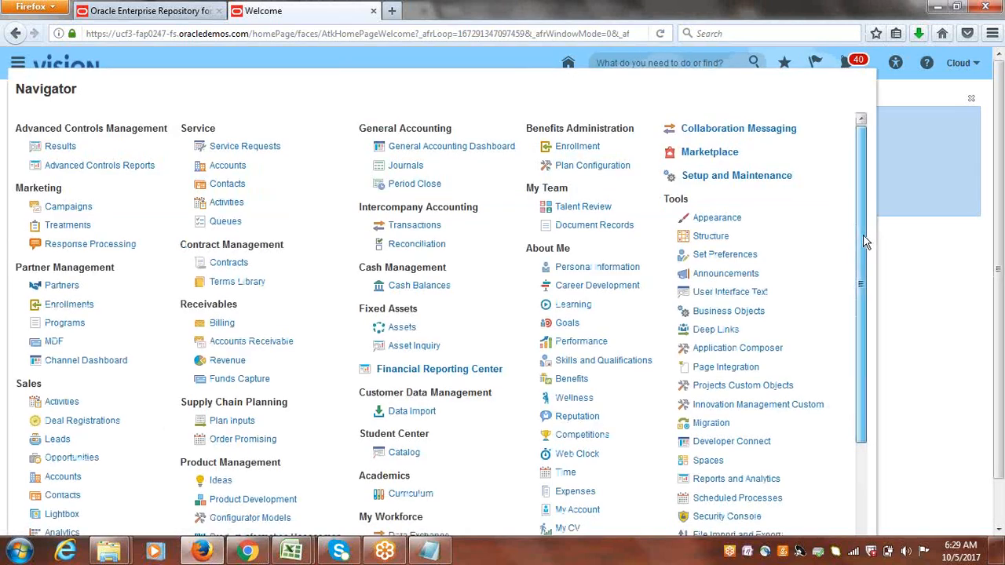
pyautogui.moveTo(870, 239); pyautogui.dragTo(869, 334)
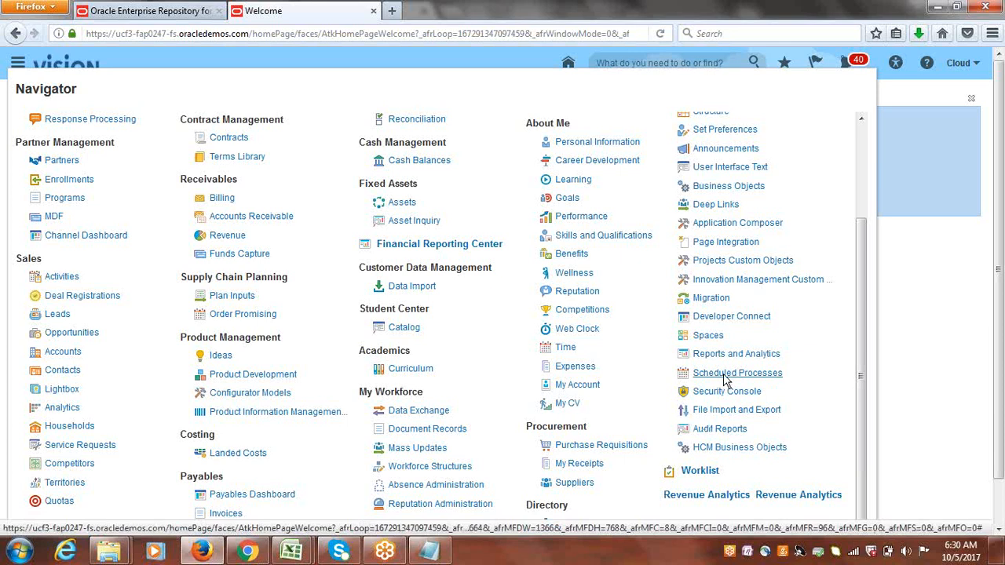
pyautogui.moveTo(863, 264)
pyautogui.mouseDown()
pyautogui.moveTo(866, 323)
pyautogui.moveTo(859, 272)
pyautogui.mouseUp()
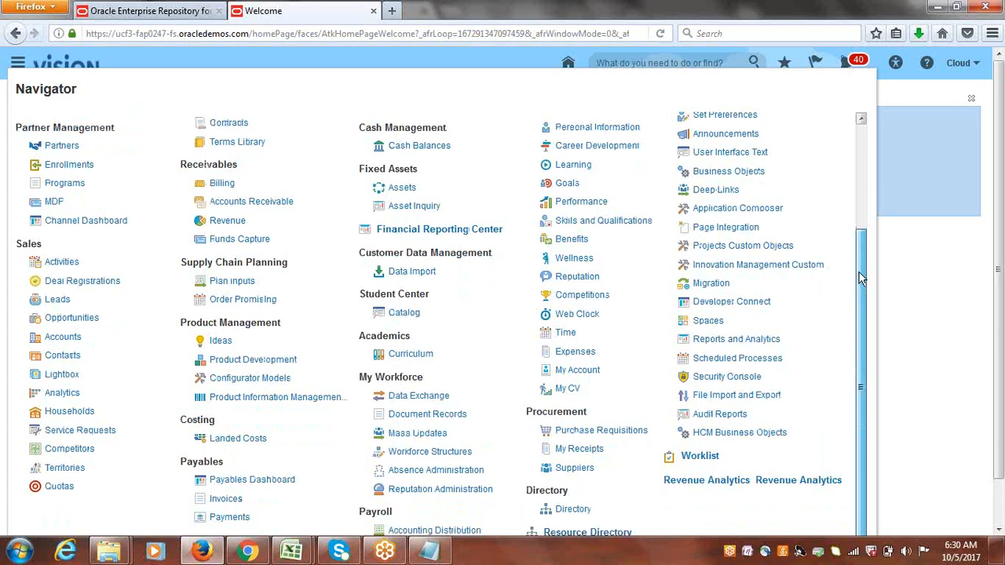
pyautogui.moveTo(859, 278); pyautogui.dragTo(861, 336)
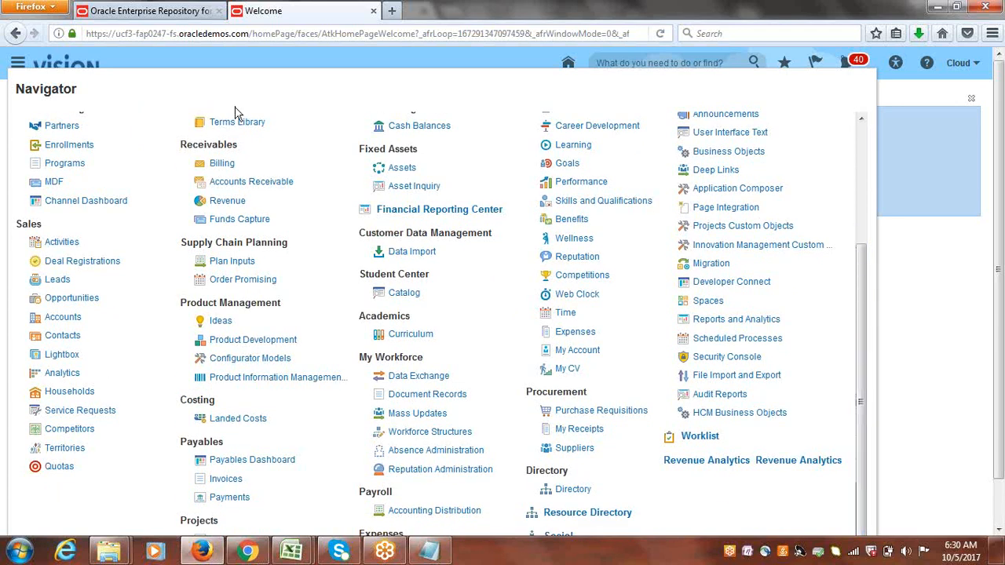
pyautogui.click(231, 180)
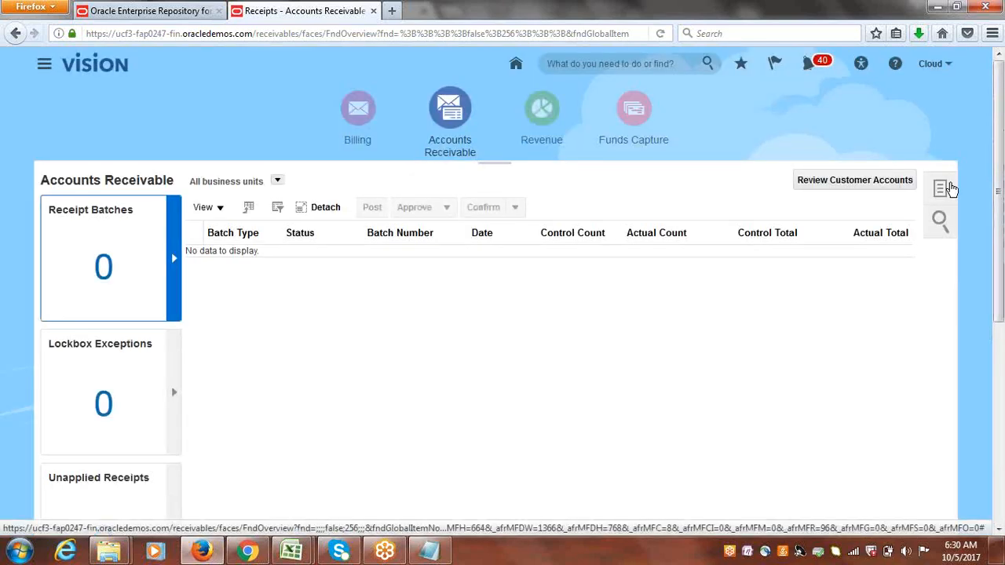
# Open Manage Accounting Periods from the Receivables task list to check the ledger's period statuses.
pyautogui.click(950, 189)
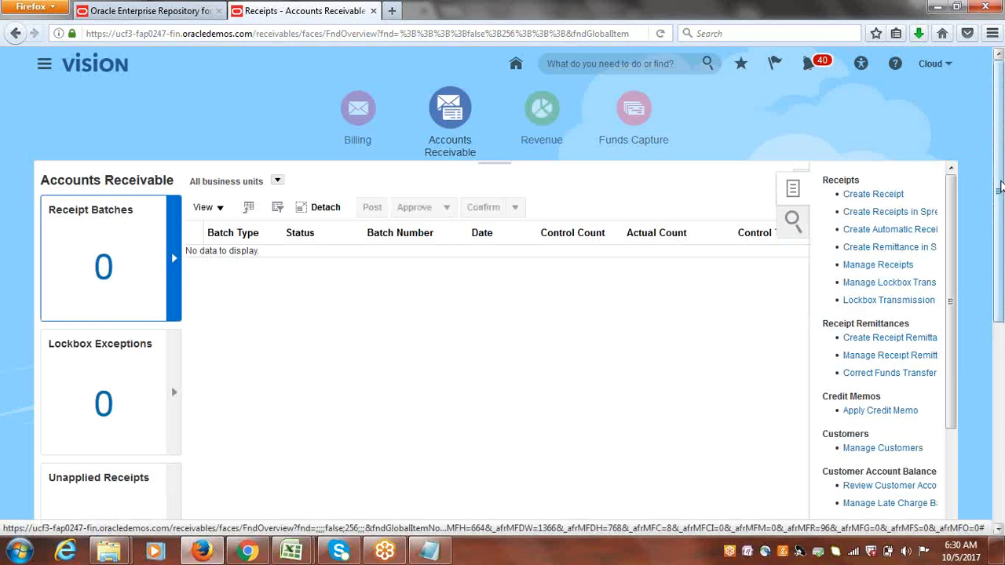
pyautogui.scroll(-4, 1001, 186)
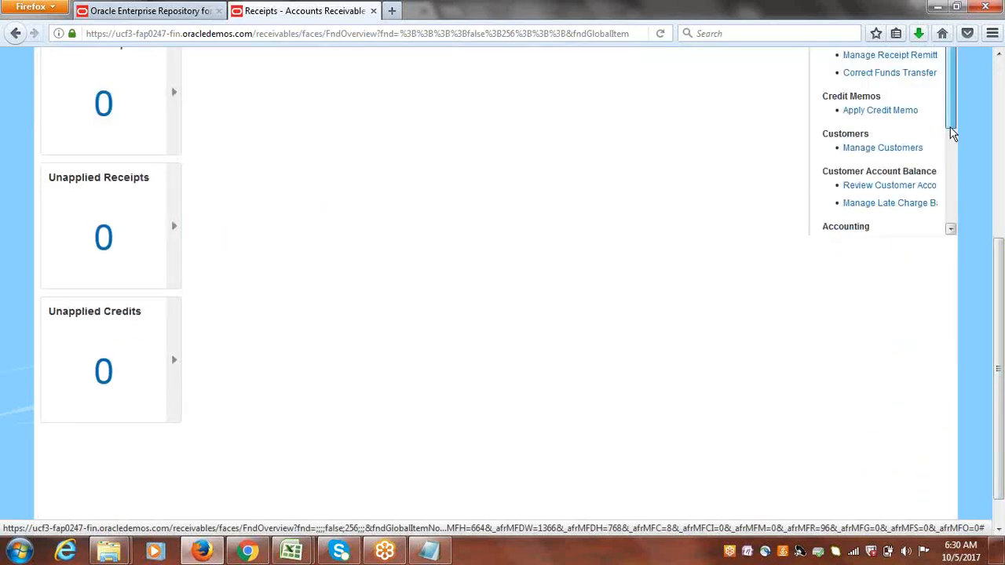
pyautogui.moveTo(952, 134); pyautogui.dragTo(960, 201)
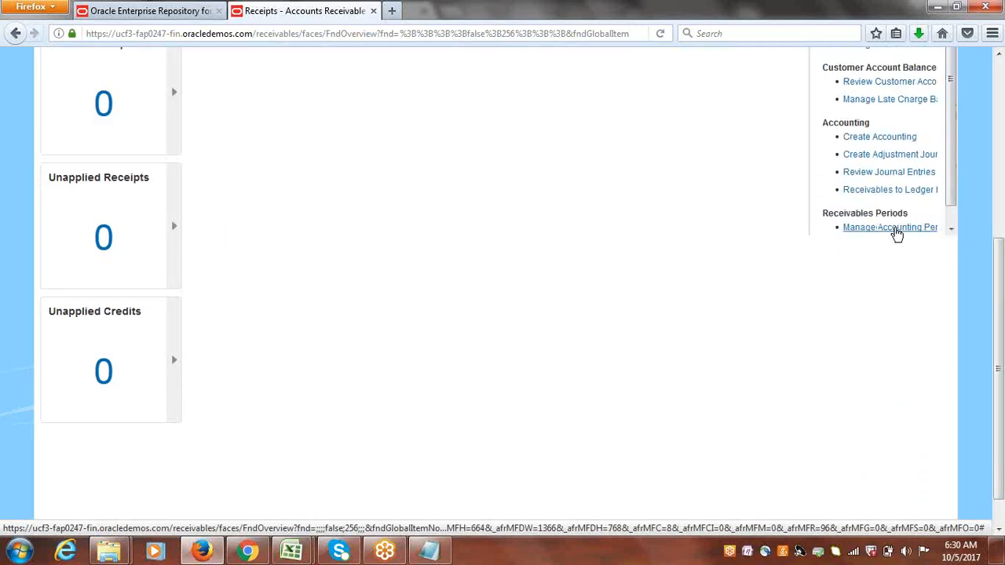
pyautogui.click(891, 229)
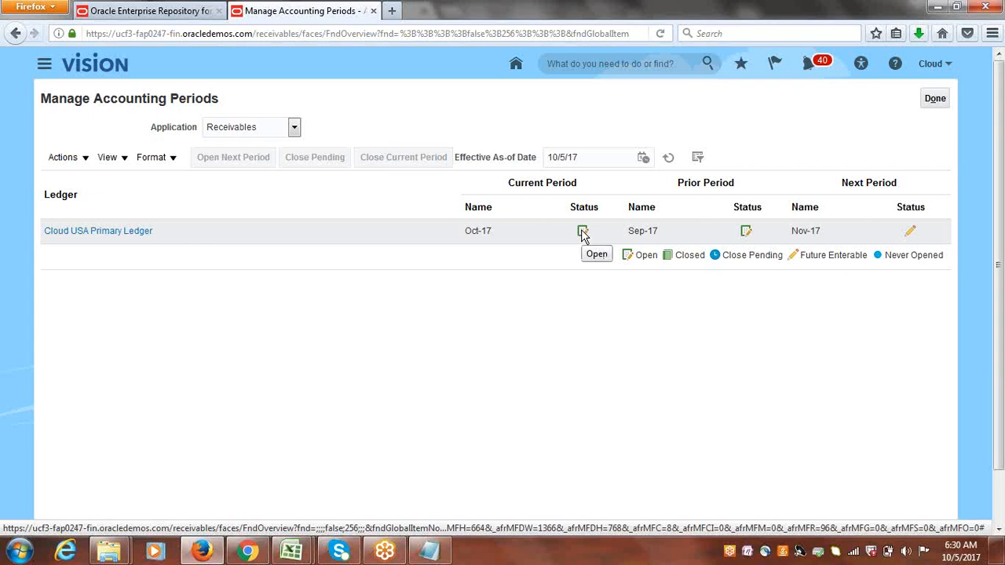
# Close the accounting periods page and open Period Close under General Accounting from the Navigator.
pyautogui.click(935, 99)
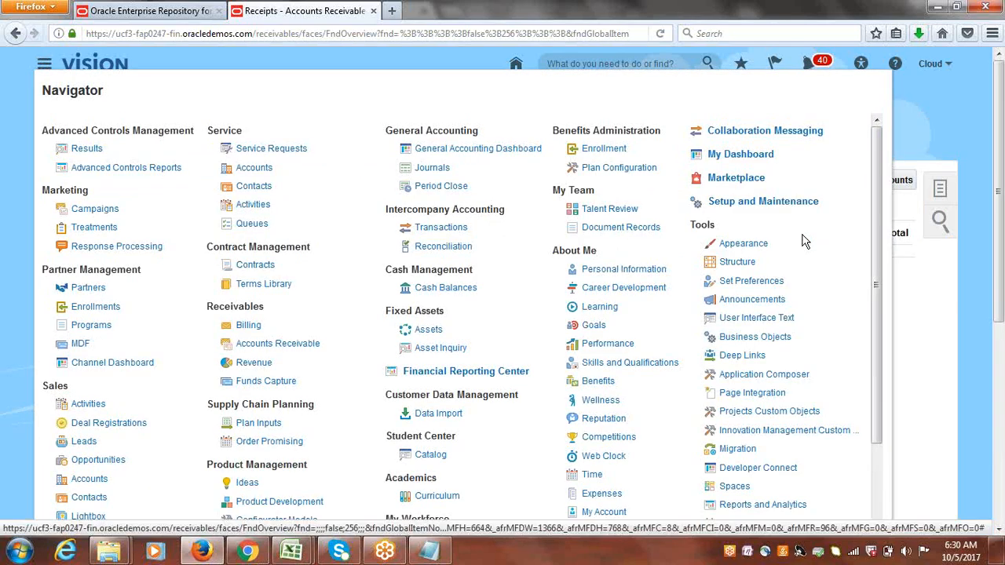
pyautogui.click(438, 190)
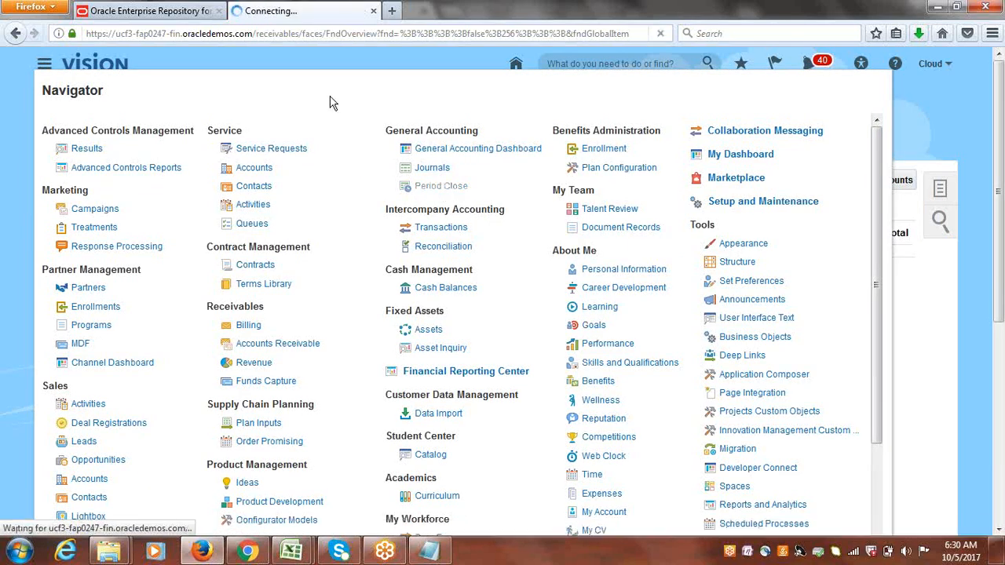
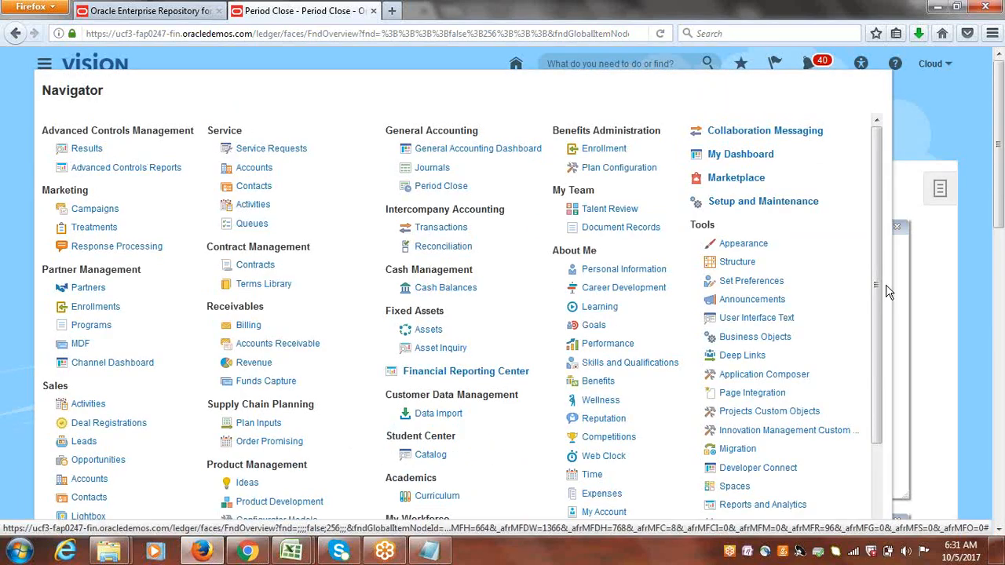
# Open Scheduled Processes from the Navigator's tools list.
pyautogui.moveTo(877, 285); pyautogui.dragTo(880, 369)
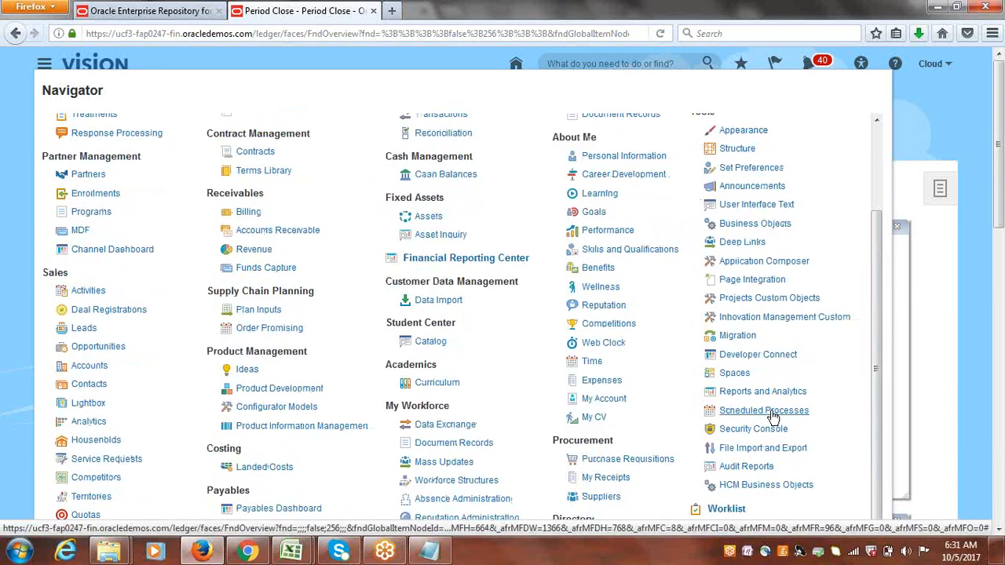
pyautogui.click(773, 416)
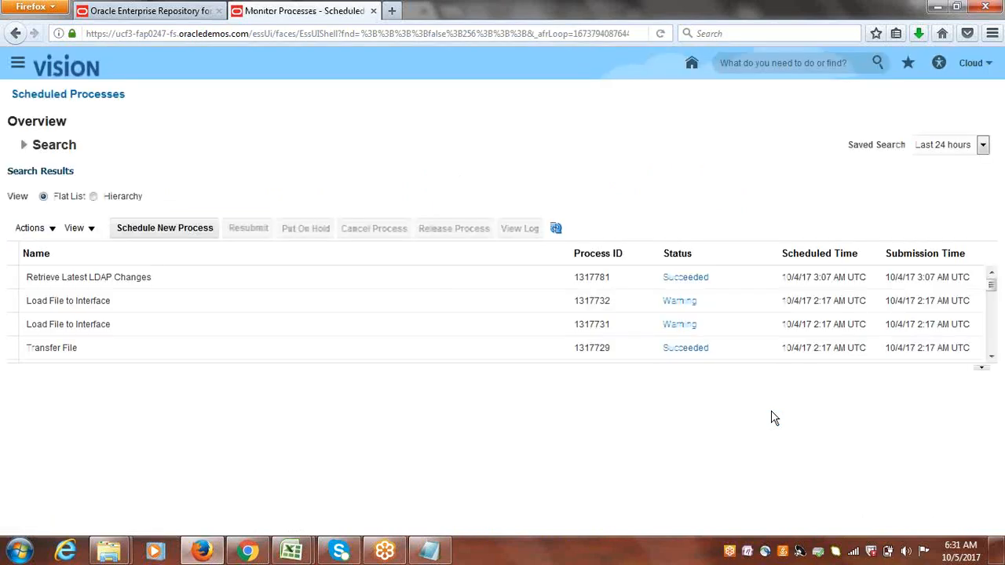
# Schedule a new Load Interface File for Import job.
pyautogui.click(174, 230)
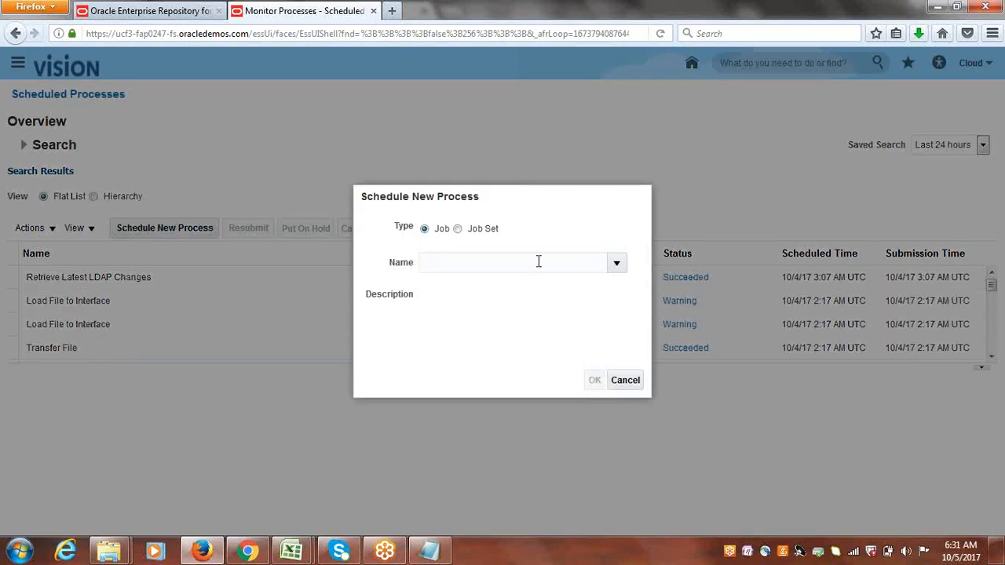
pyautogui.click(539, 261)
pyautogui.write('L')
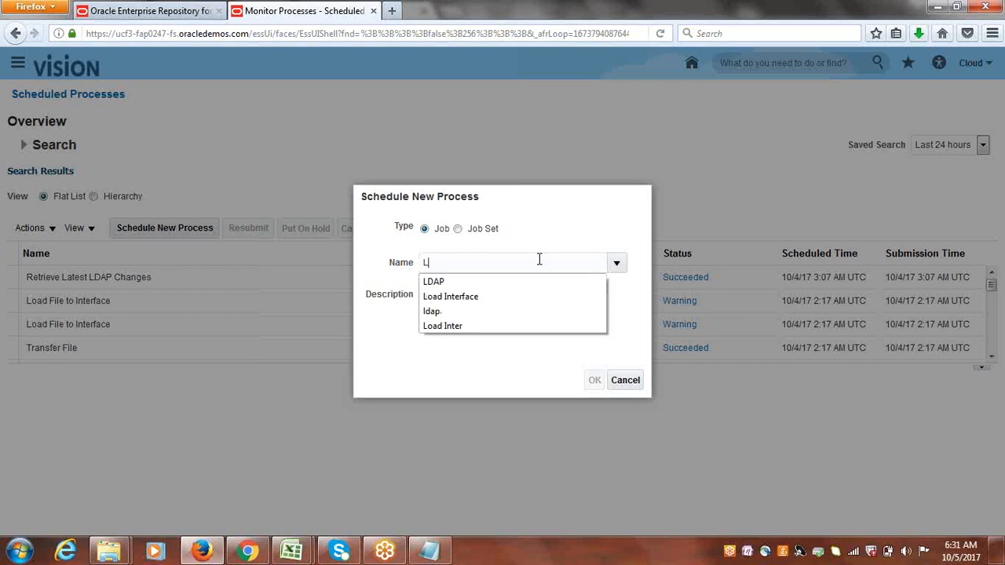
pyautogui.click(485, 297)
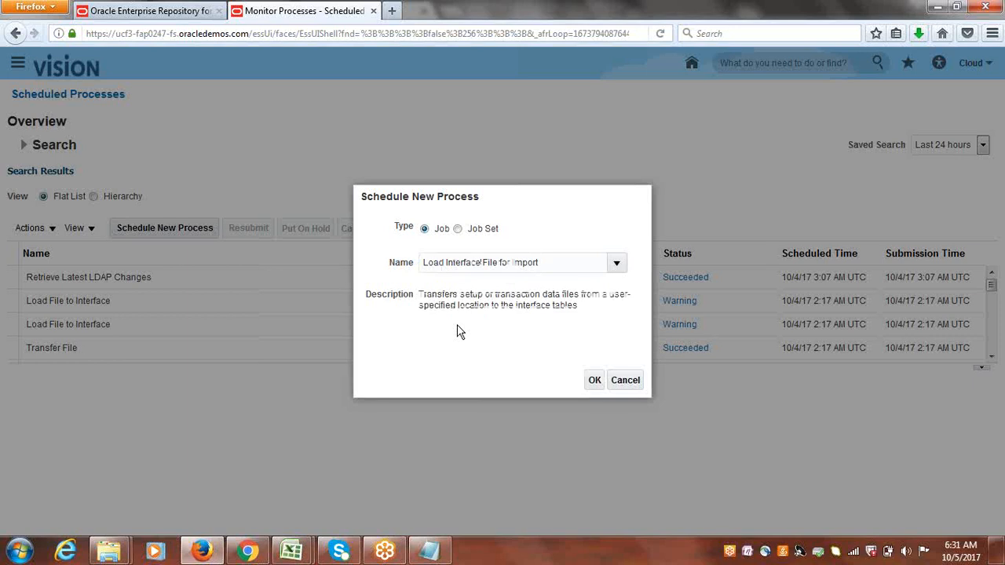
pyautogui.click(594, 379)
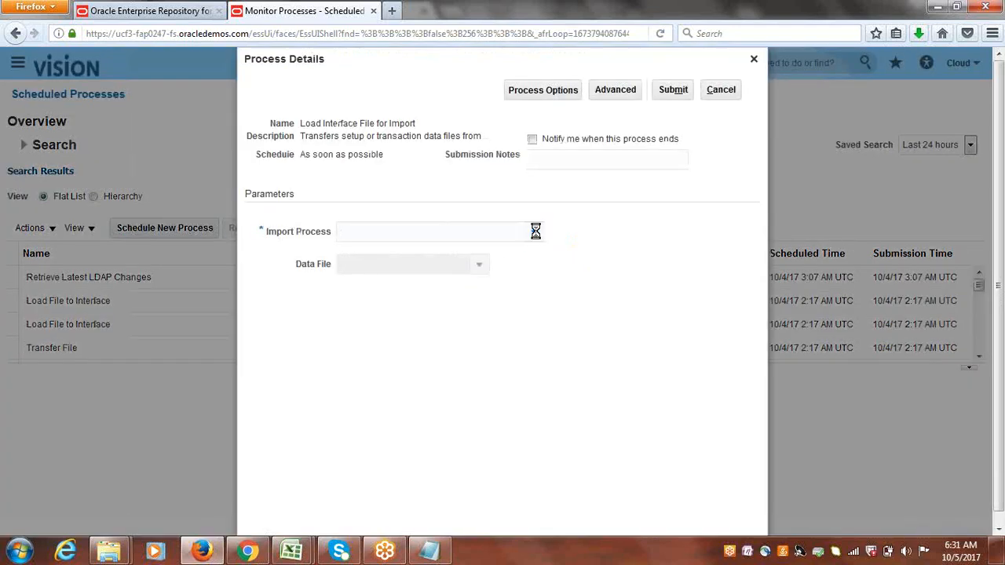
# Set the Import Process parameter to Import AutoInvoice.
pyautogui.click(535, 233)
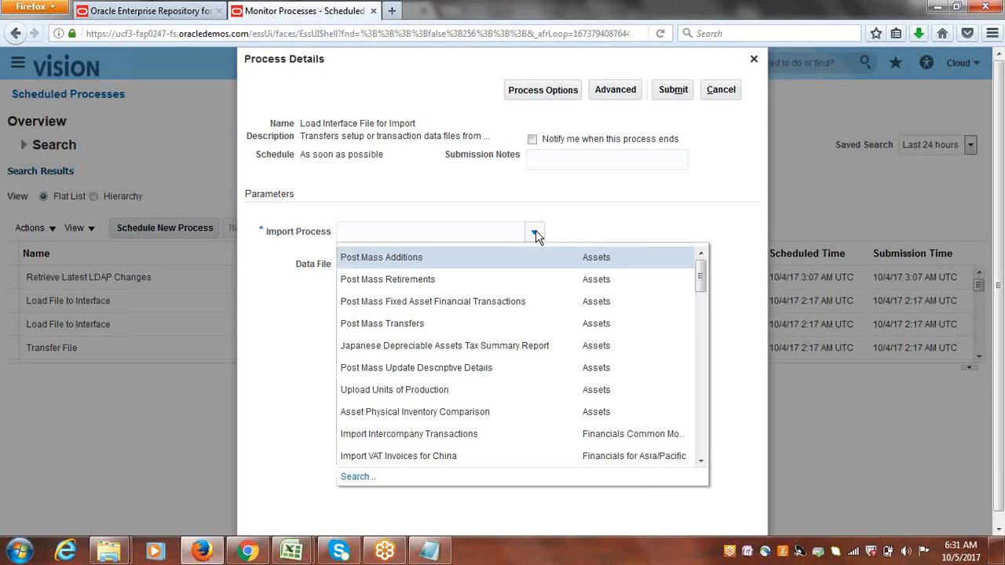
pyautogui.moveTo(701, 276); pyautogui.dragTo(710, 325)
pyautogui.click(417, 404)
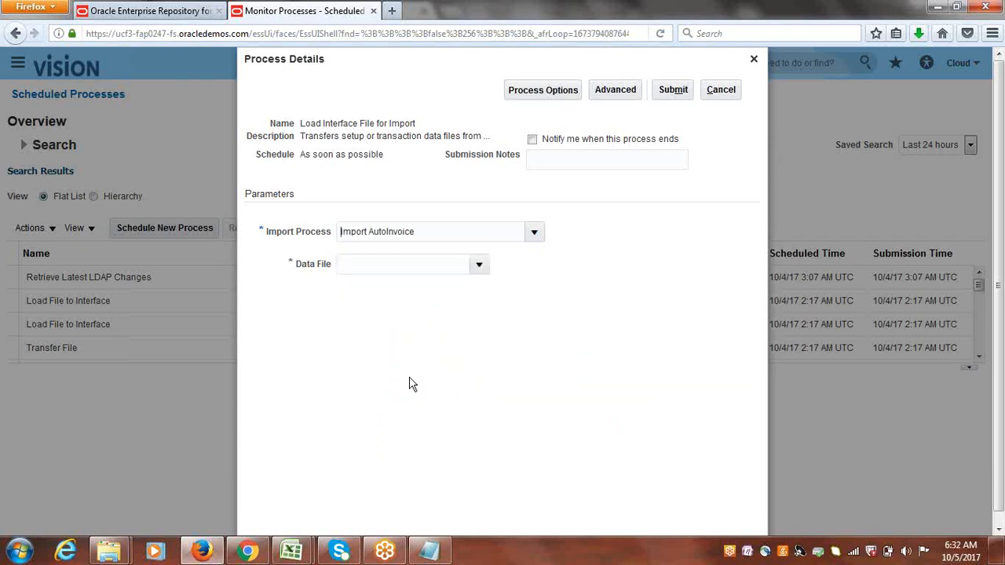
# Start uploading a new data file and browse into the AR Conversions folder.
pyautogui.click(479, 266)
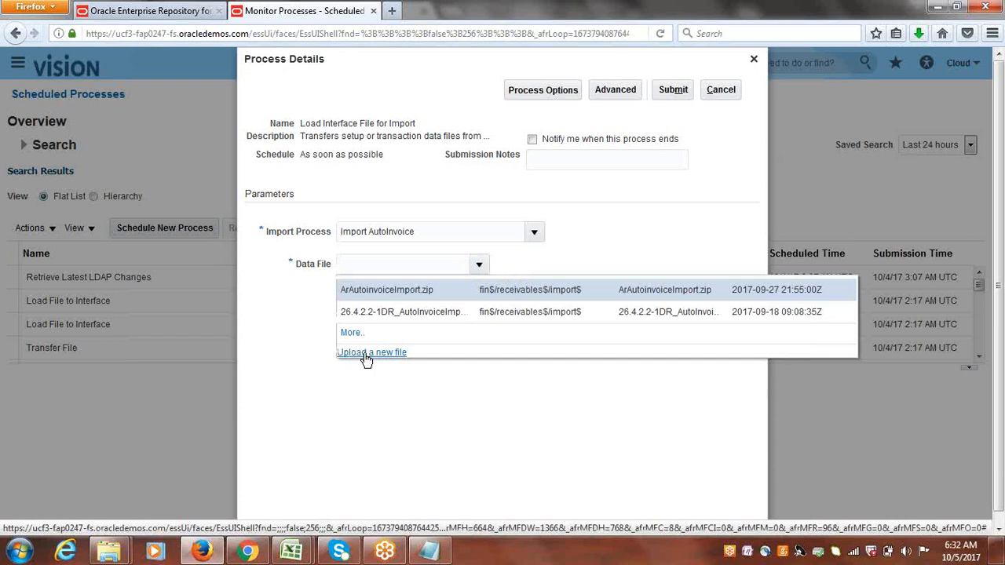
pyautogui.click(366, 355)
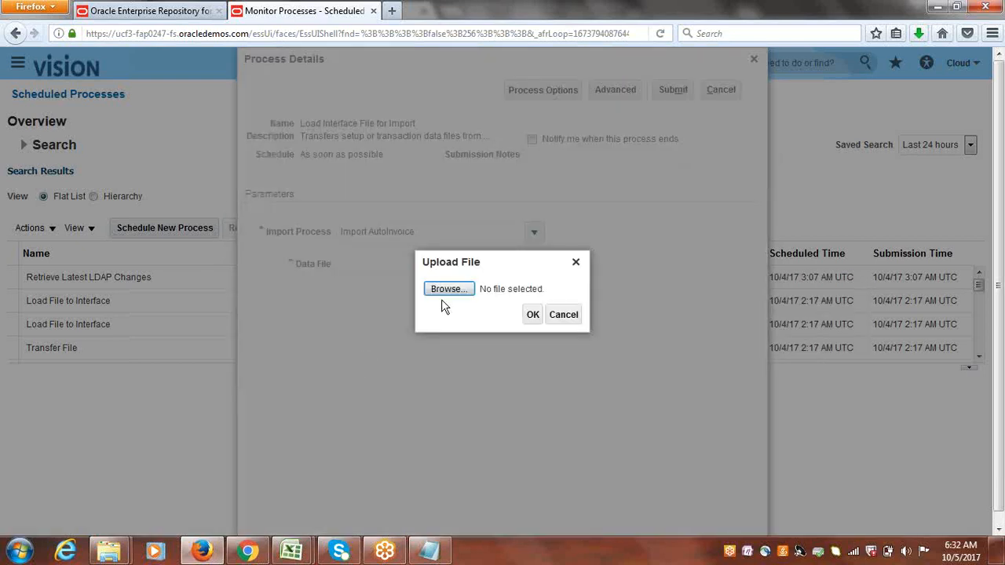
pyautogui.click(445, 289)
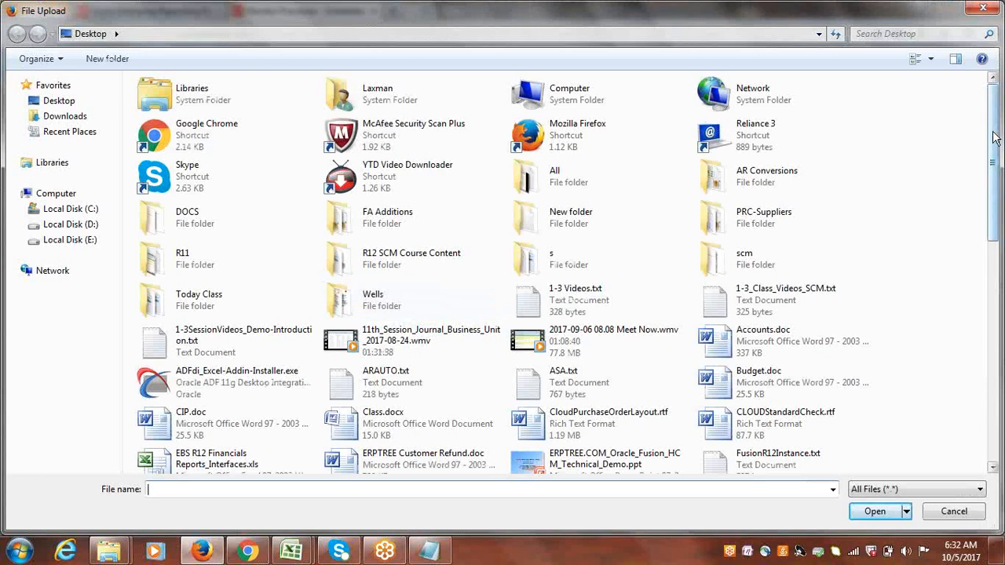
pyautogui.click(752, 181)
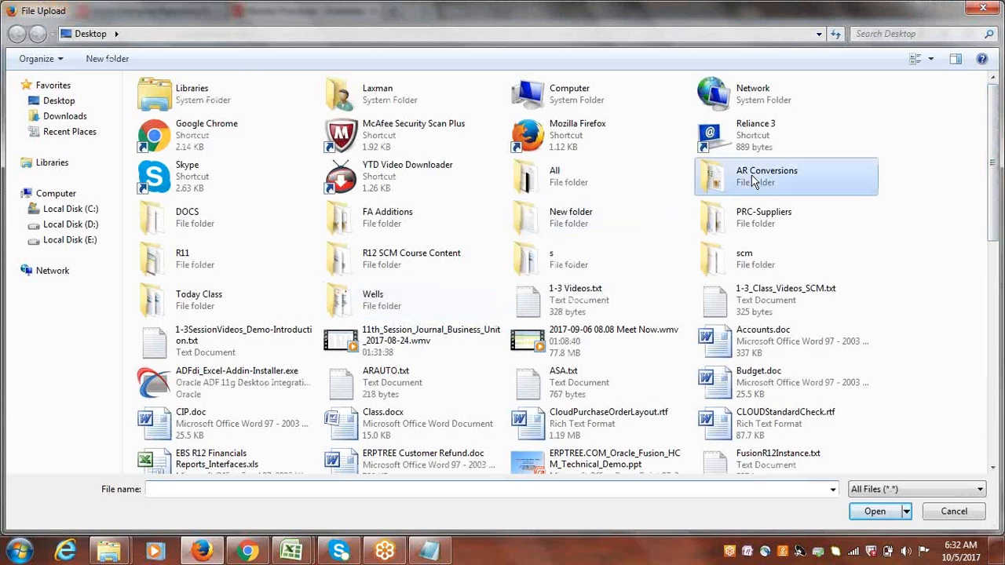
pyautogui.doubleClick(752, 181)
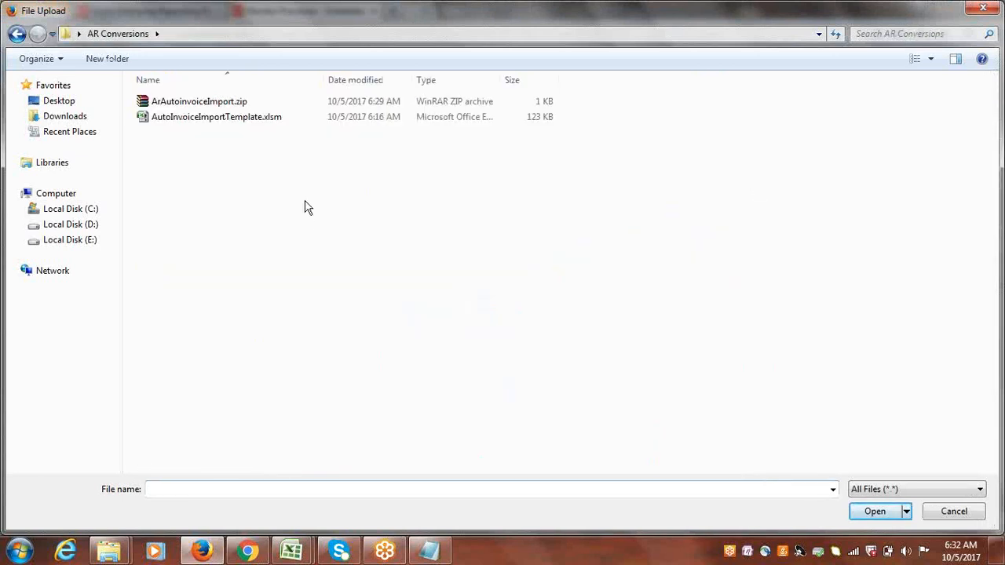
# Rename ArAutoinvoiceImport.zip to ArAutoinvoiceImport01.zip in the file dialog.
pyautogui.click(234, 108)
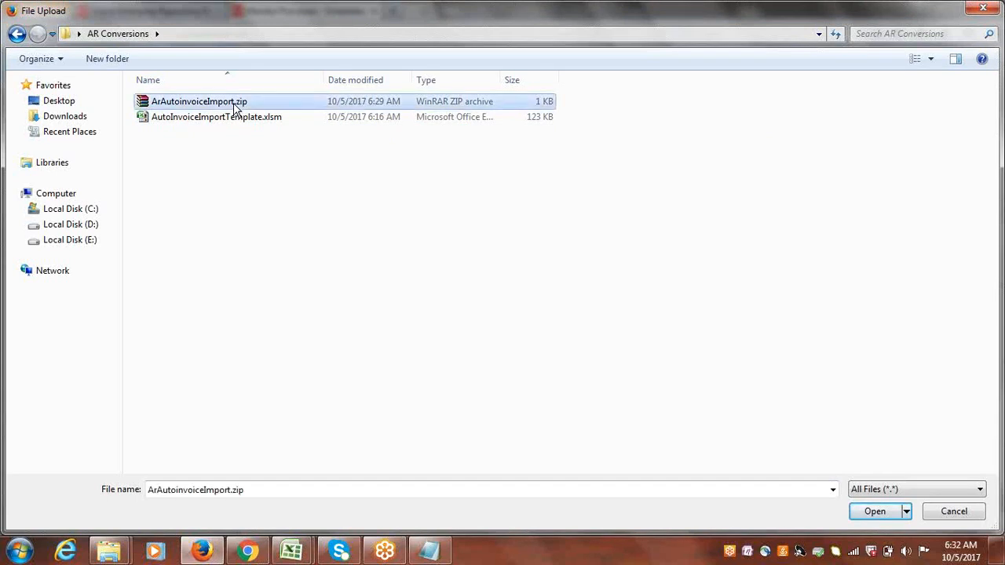
pyautogui.click(234, 107)
pyautogui.click(234, 102)
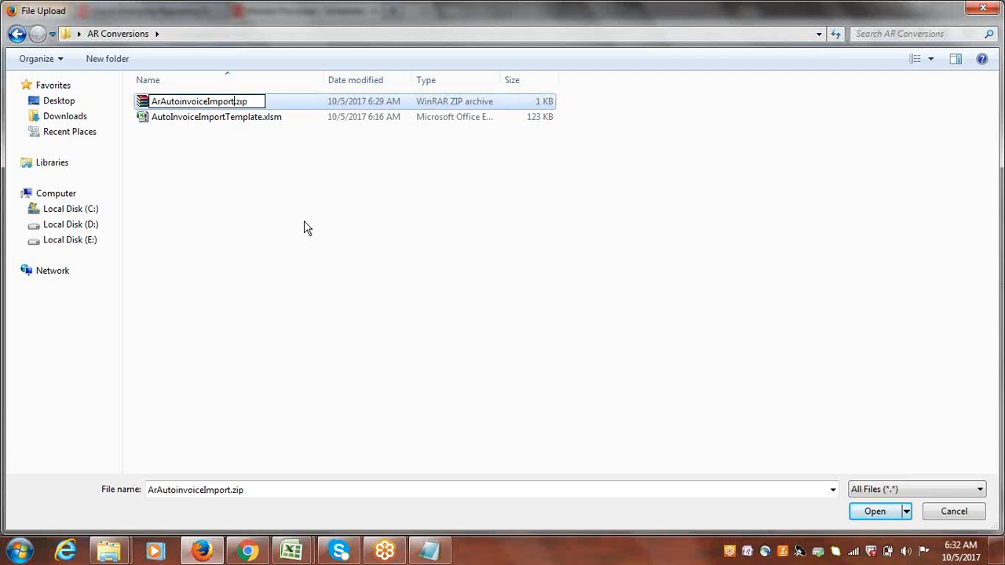
pyautogui.write('01')
pyautogui.press('Return')
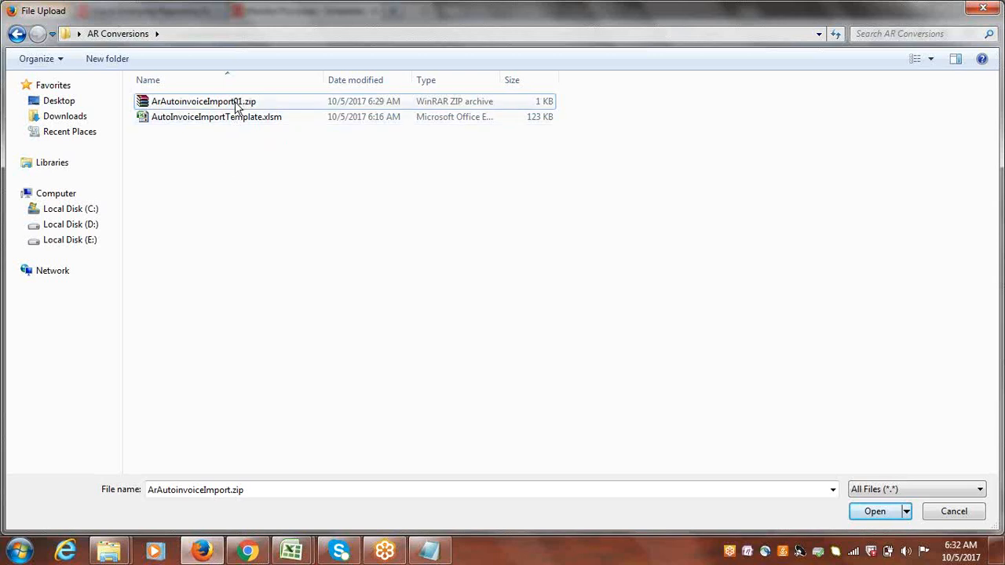
# Upload ArAutoinvoiceImport01.zip as the data file and submit the load process.
pyautogui.doubleClick(235, 104)
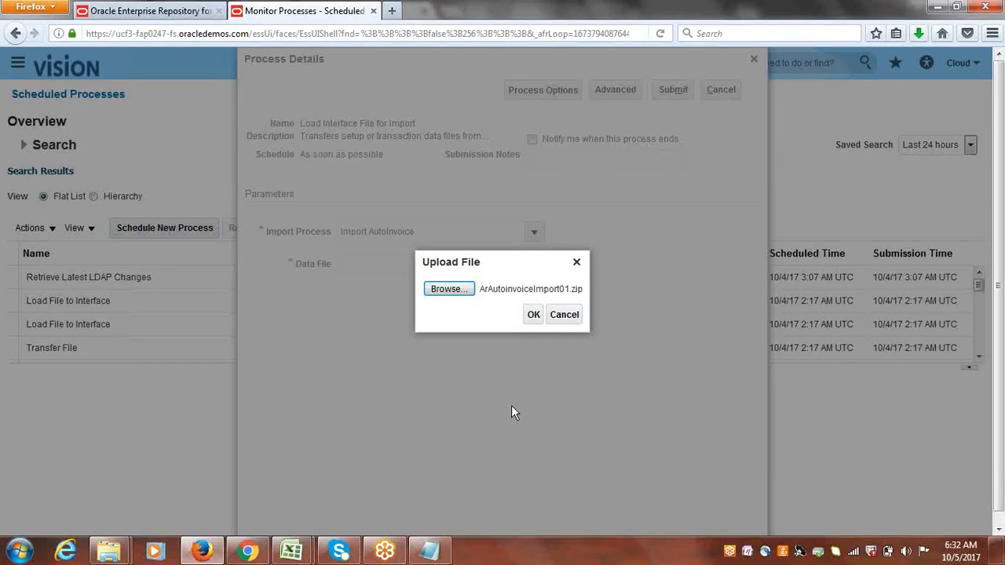
pyautogui.click(535, 315)
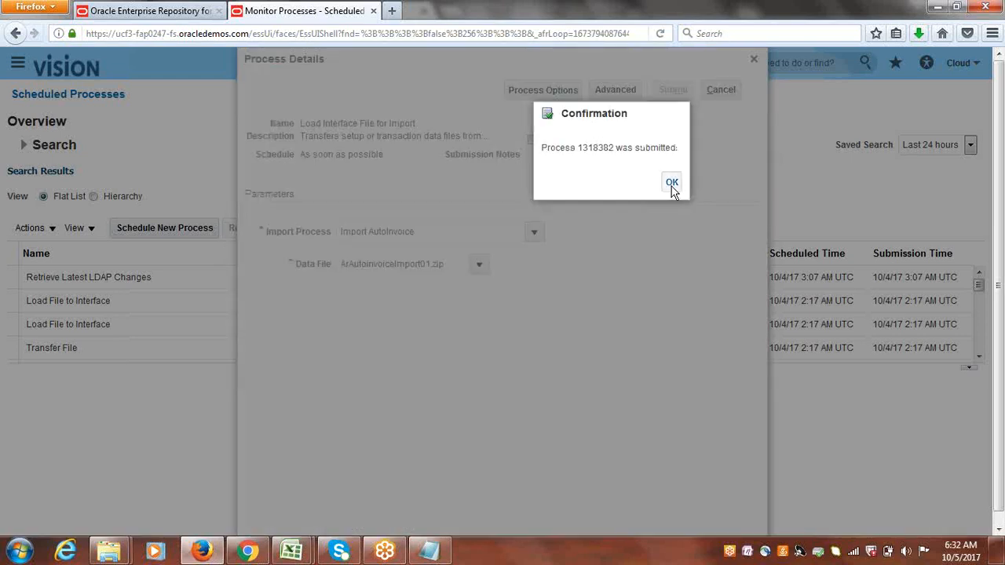
pyautogui.click(671, 184)
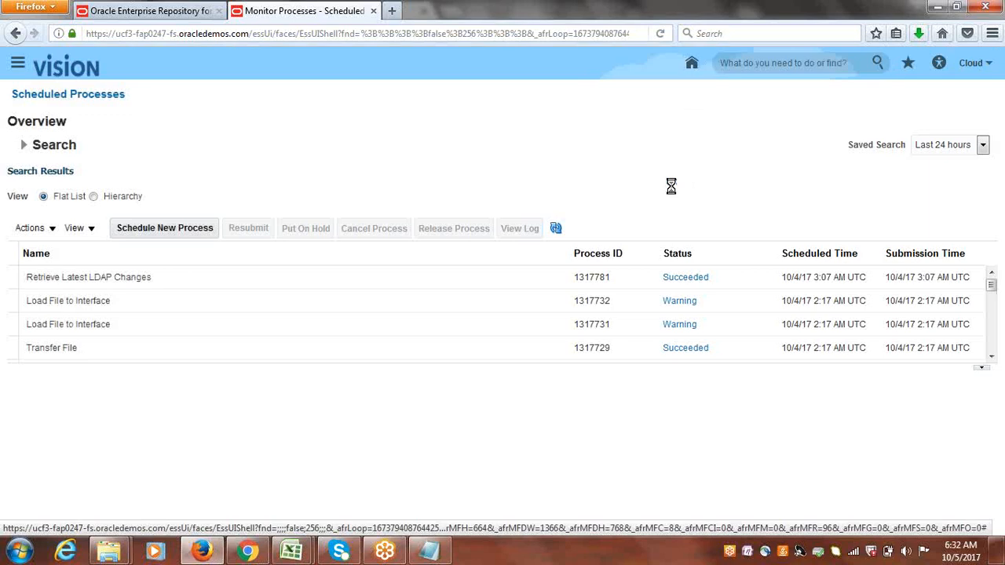
# Refresh the scheduled processes list repeatedly to monitor the status of the submitted load jobs.
pyautogui.click(554, 227)
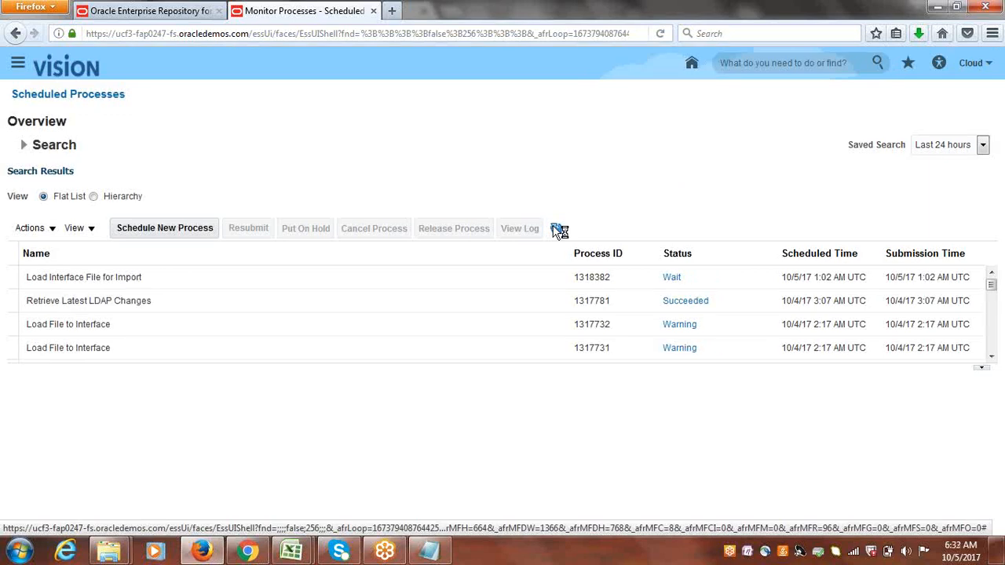
pyautogui.click(555, 230)
pyautogui.click(555, 228)
pyautogui.click(555, 228)
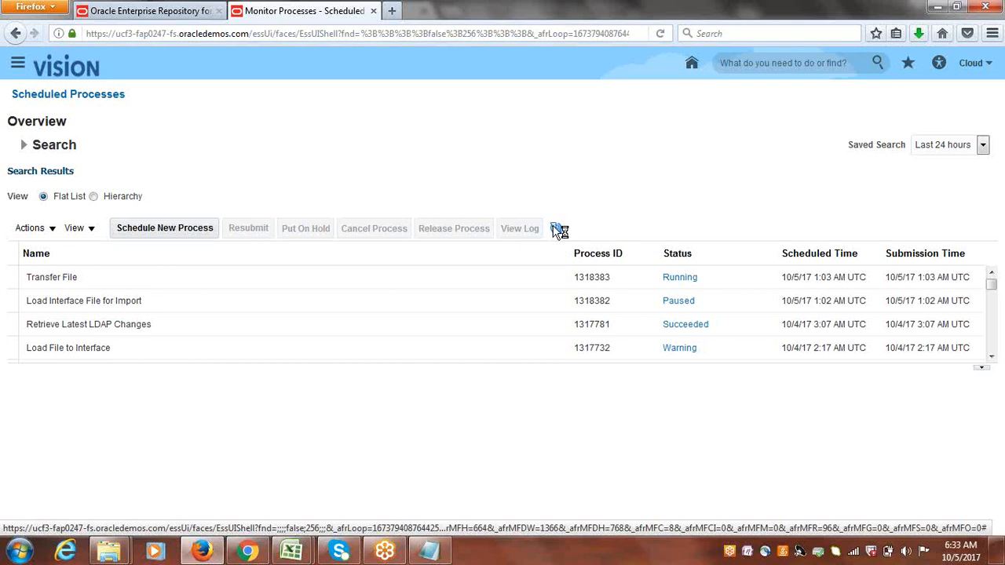
pyautogui.click(555, 228)
pyautogui.click(556, 228)
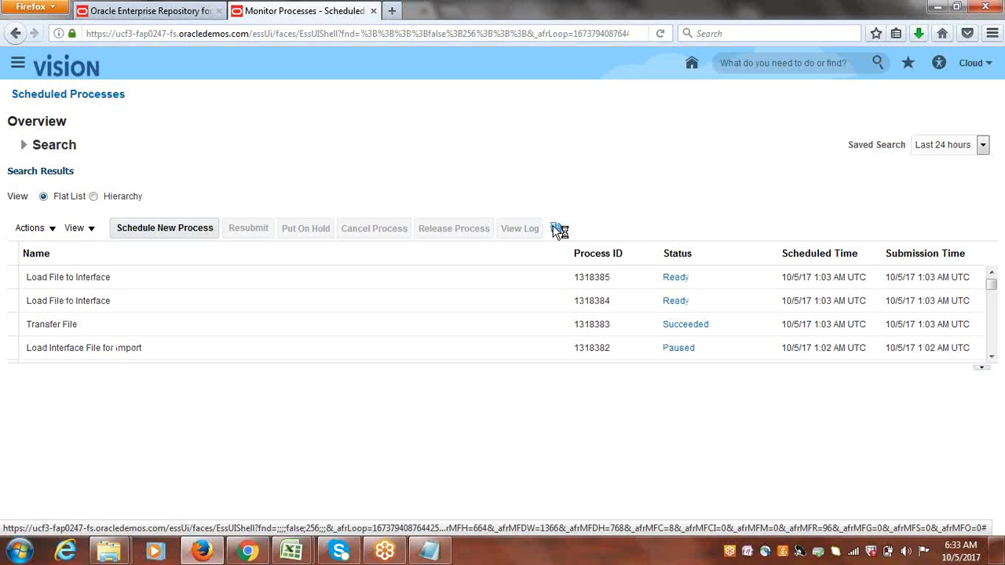
pyautogui.click(555, 229)
pyautogui.click(556, 228)
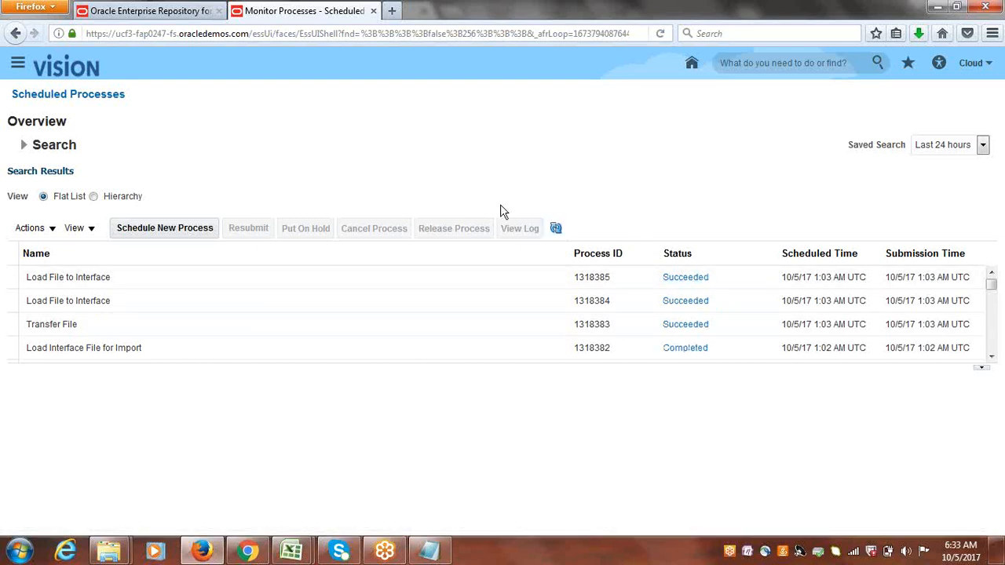
pyautogui.click(557, 228)
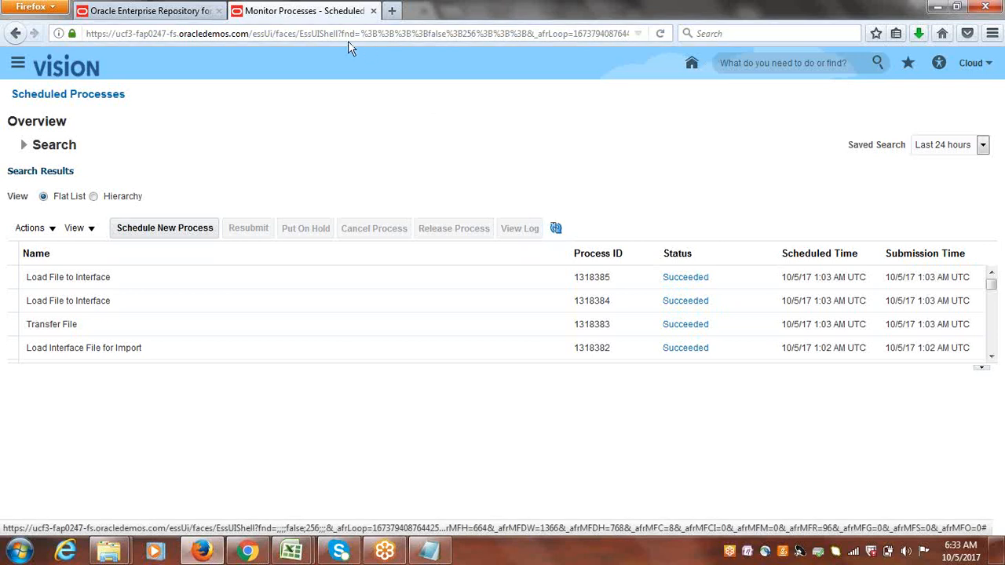
pyautogui.click(556, 228)
pyautogui.click(557, 229)
pyautogui.click(556, 228)
# Reopen Scheduled Processes from the Navigator.
pyautogui.click(20, 66)
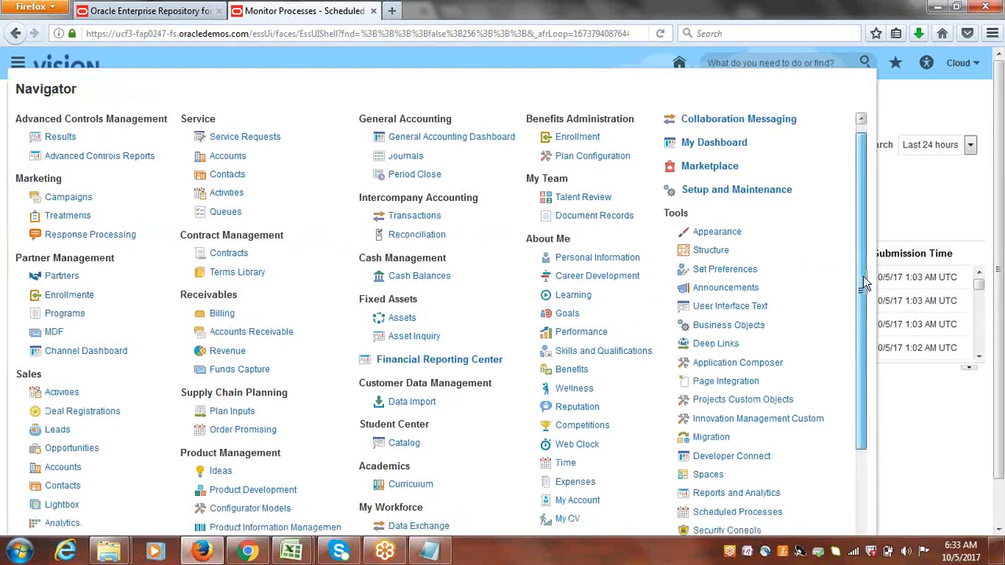
pyautogui.scroll(-2, 864, 261)
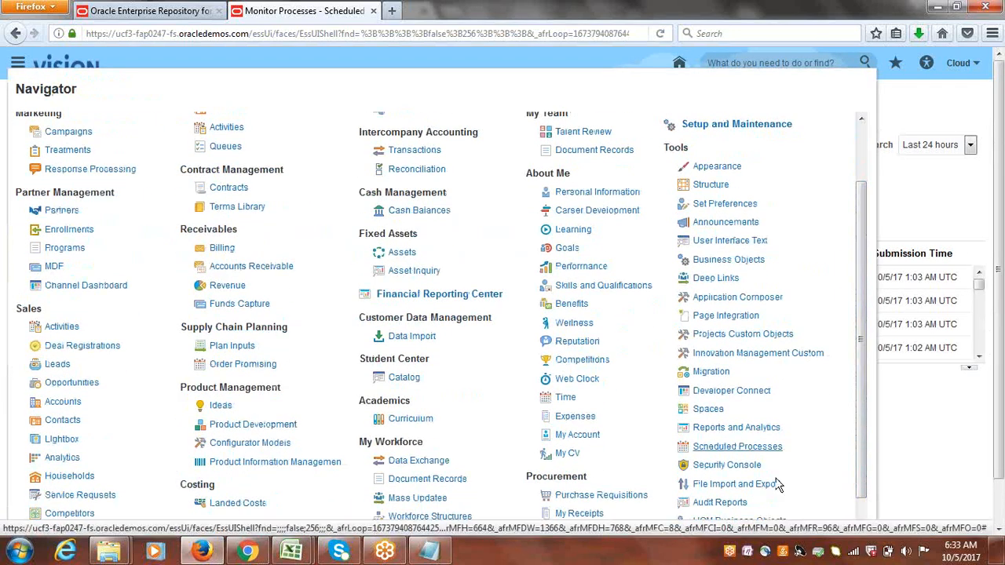
pyautogui.click(742, 446)
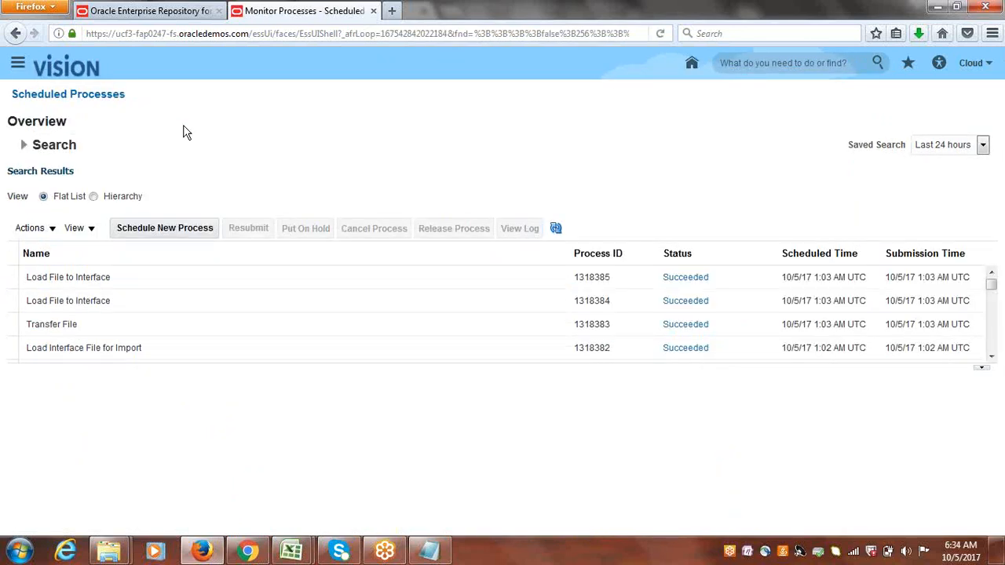
# Schedule a new Import AutoInvoice job, searching the process name for Import Auto.
pyautogui.click(139, 234)
pyautogui.click(153, 229)
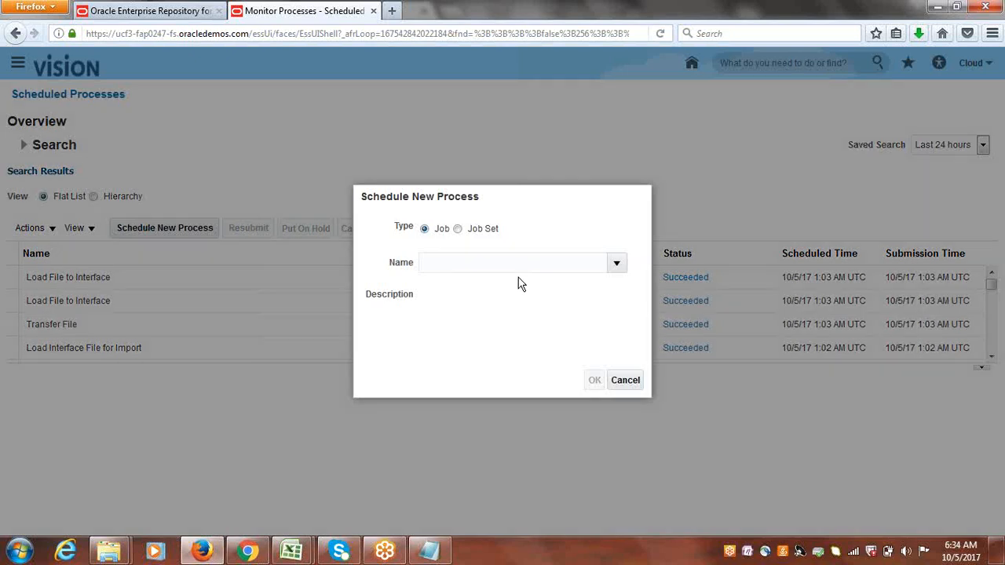
pyautogui.write('IMPO')
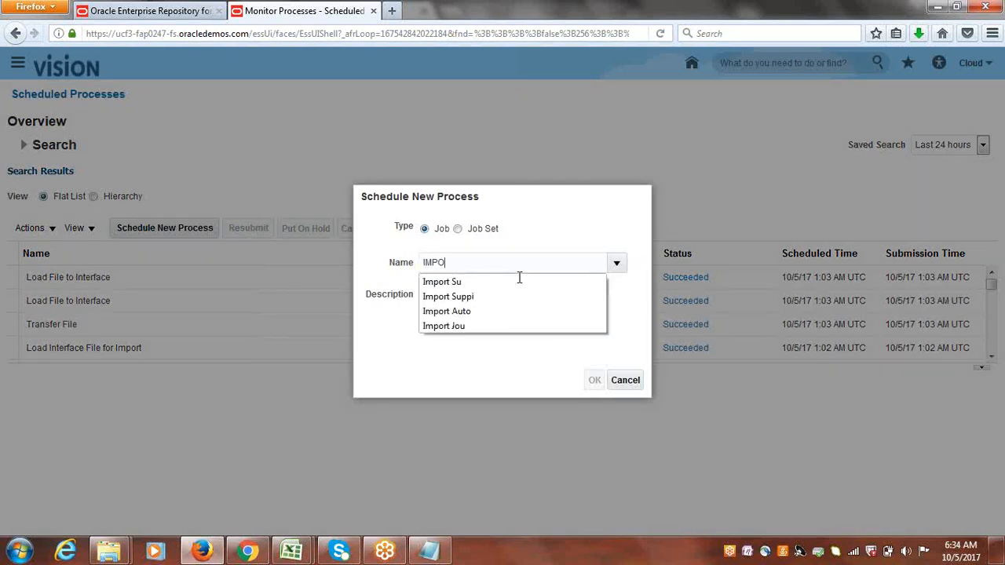
pyautogui.click(484, 312)
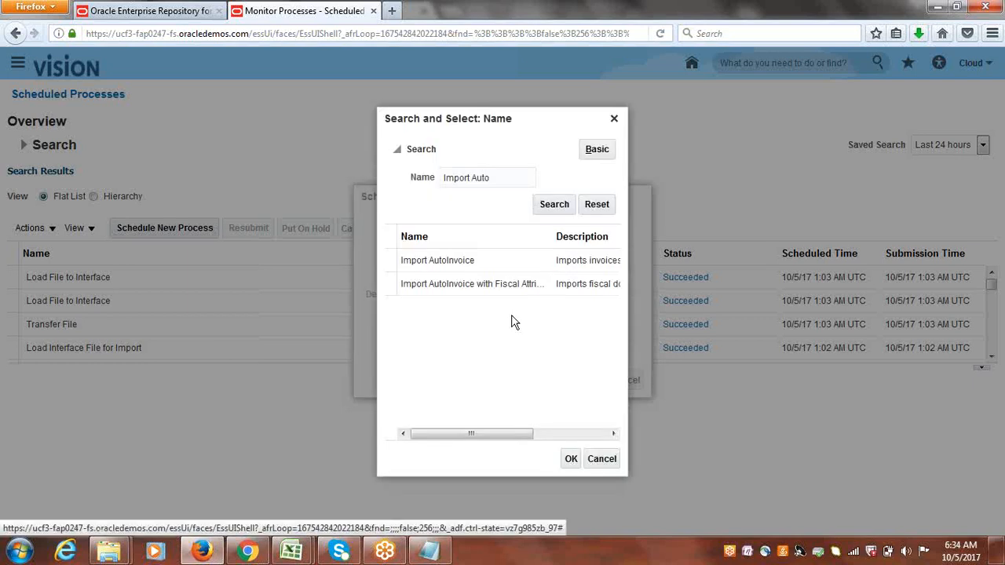
pyautogui.click(401, 260)
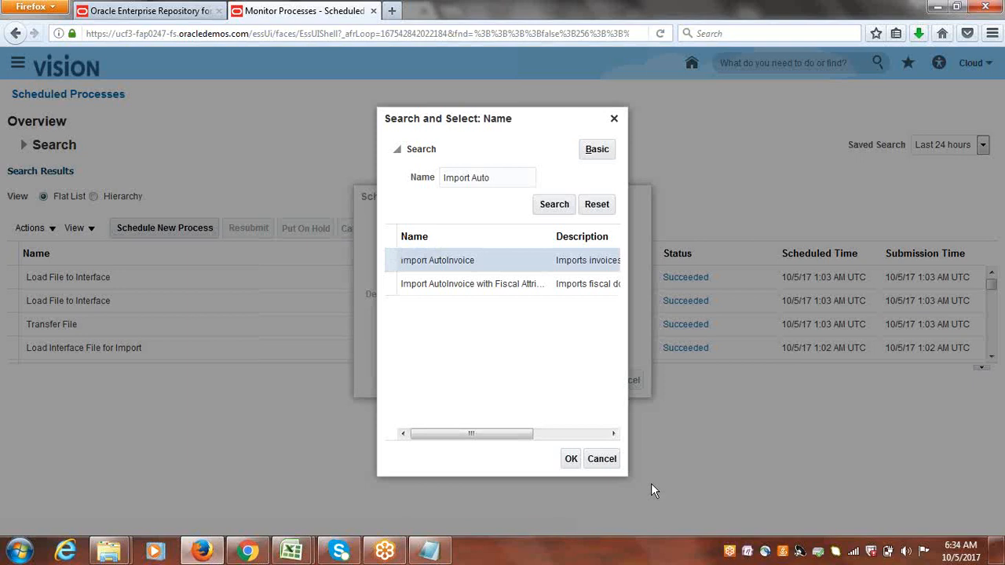
pyautogui.click(570, 459)
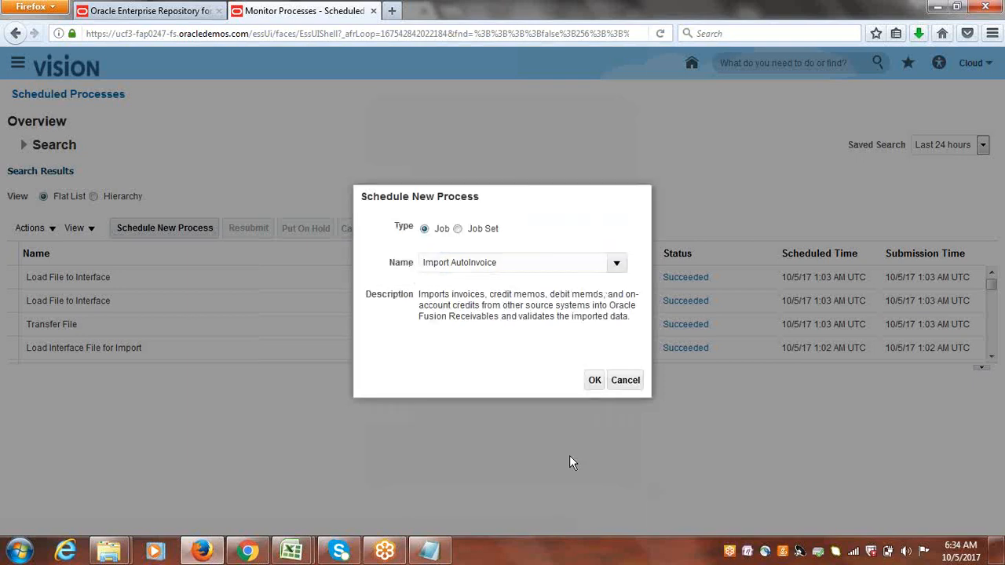
pyautogui.click(594, 383)
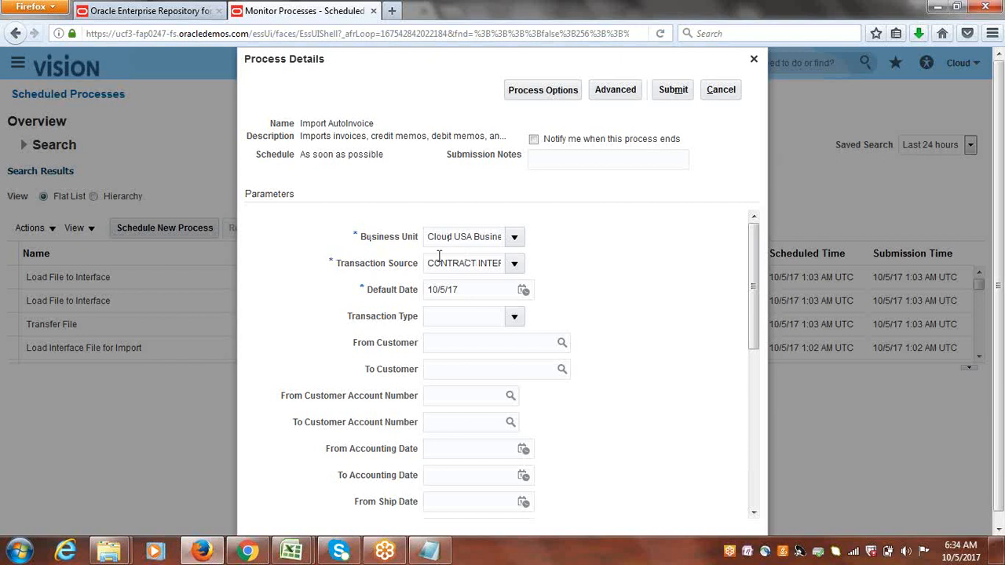
# Switch to Notepad to view the prepared import reference values.
pyautogui.click(429, 551)
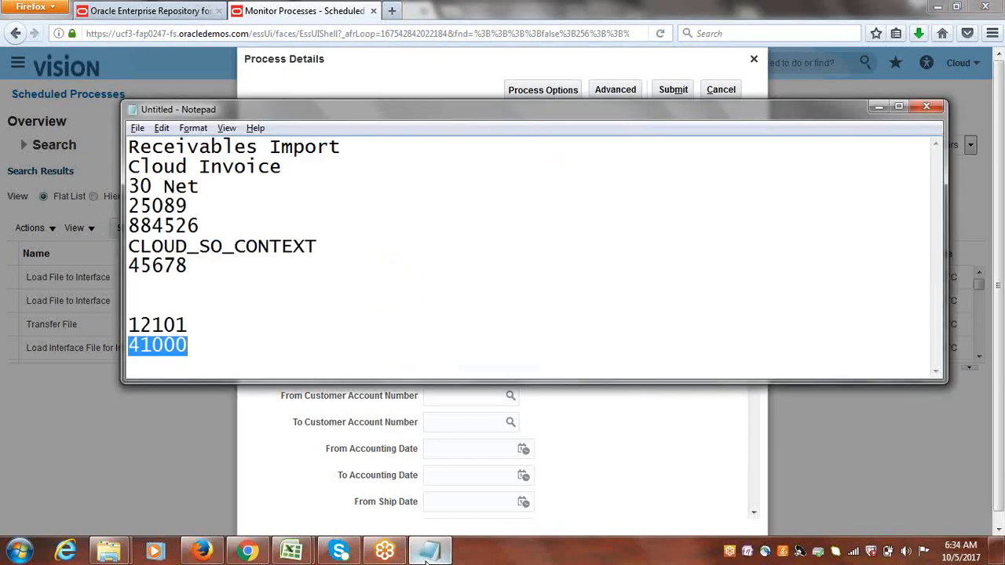
# Set the Transaction Source to Receivables Import and submit the Import AutoInvoice process.
pyautogui.click(429, 551)
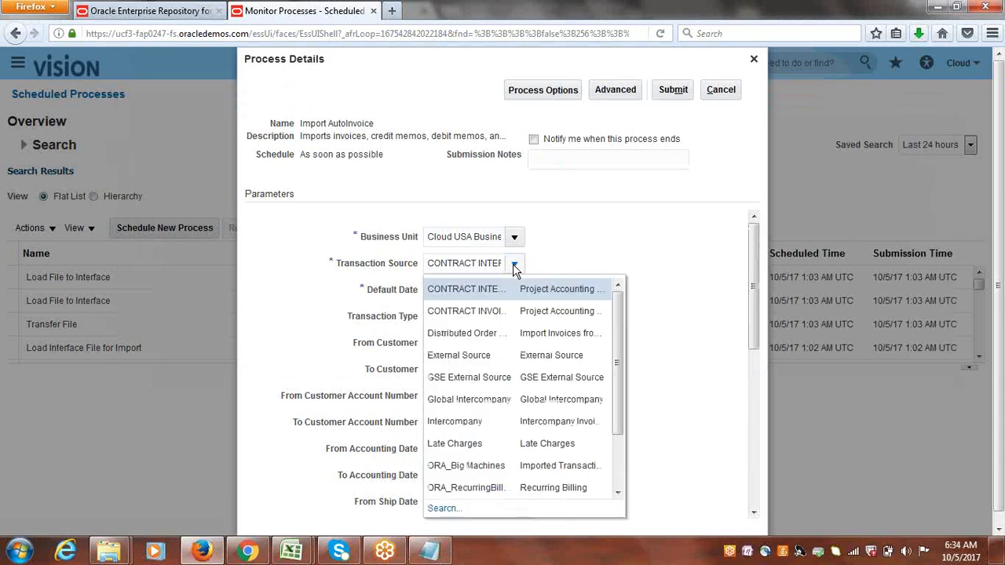
pyautogui.scroll(-3, 620, 339)
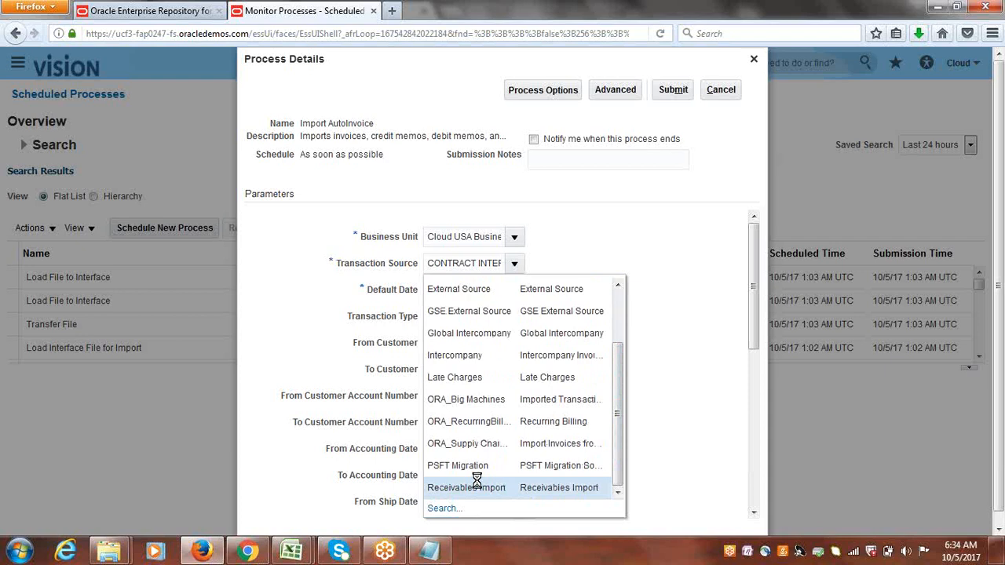
pyautogui.click(479, 487)
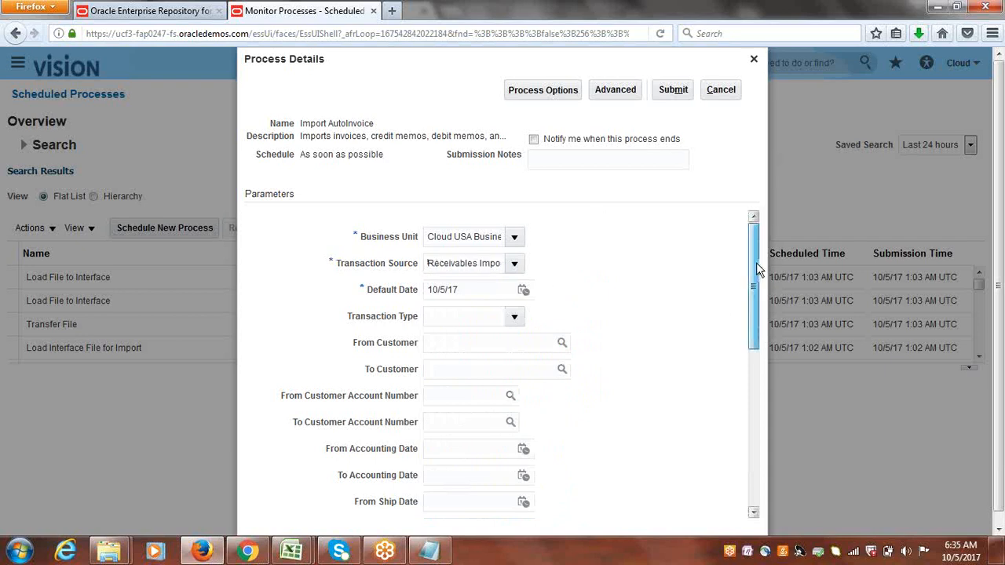
pyautogui.moveTo(755, 262); pyautogui.dragTo(759, 306)
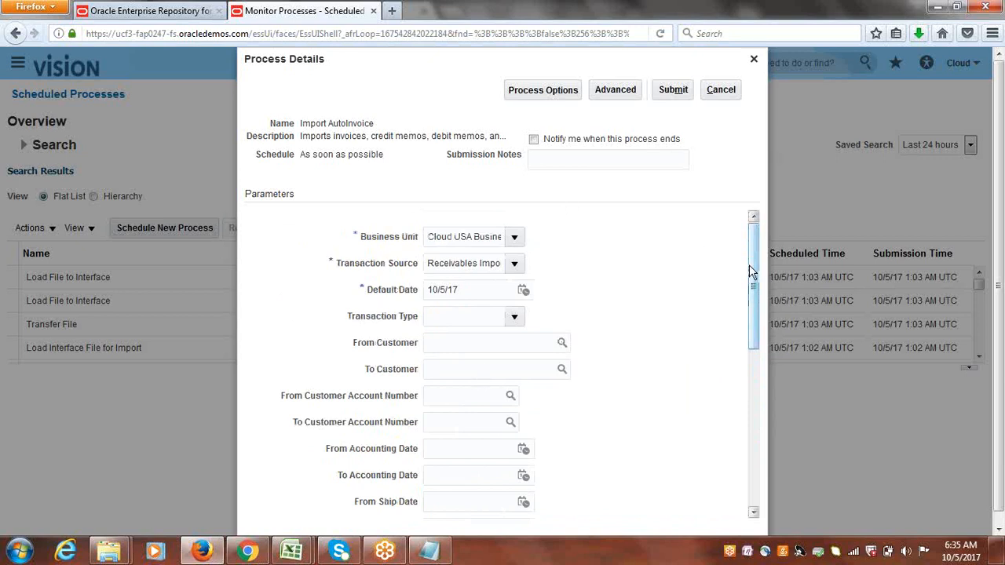
pyautogui.click(675, 92)
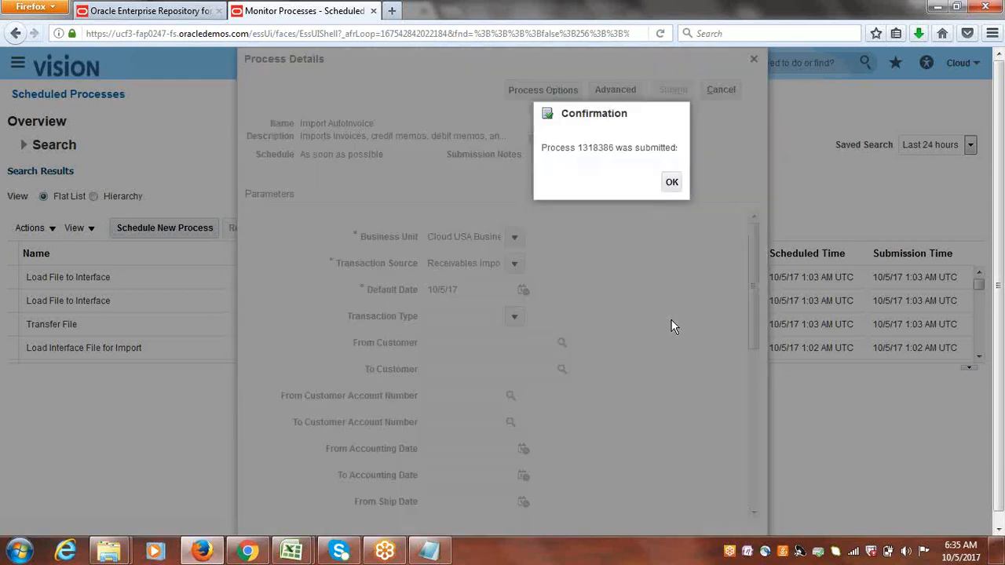
pyautogui.click(672, 183)
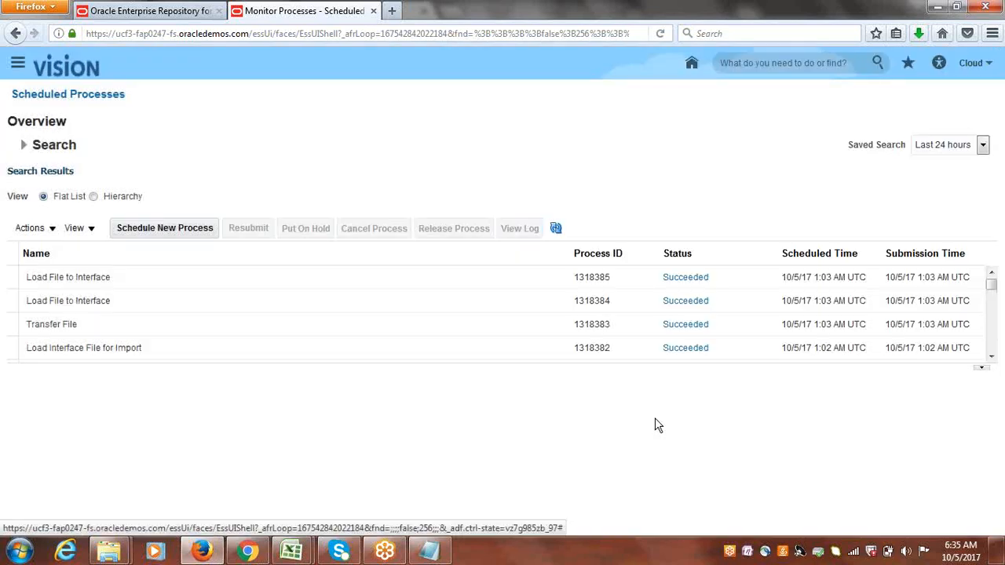
# Refresh the scheduled processes list and select the Import AutoInvoice job to check its status and details.
pyautogui.click(556, 228)
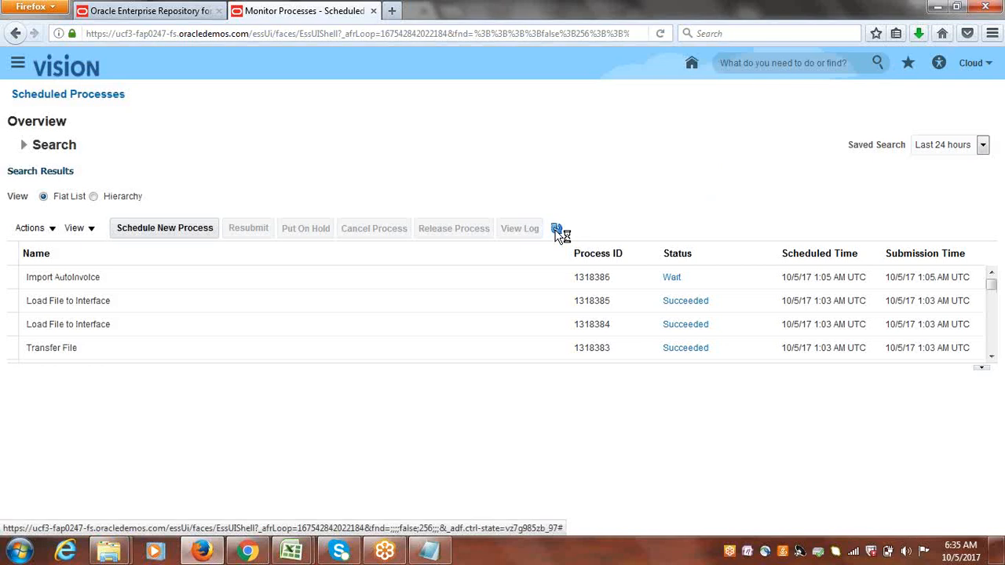
pyautogui.click(555, 229)
pyautogui.click(556, 229)
pyautogui.click(556, 229)
pyautogui.click(104, 277)
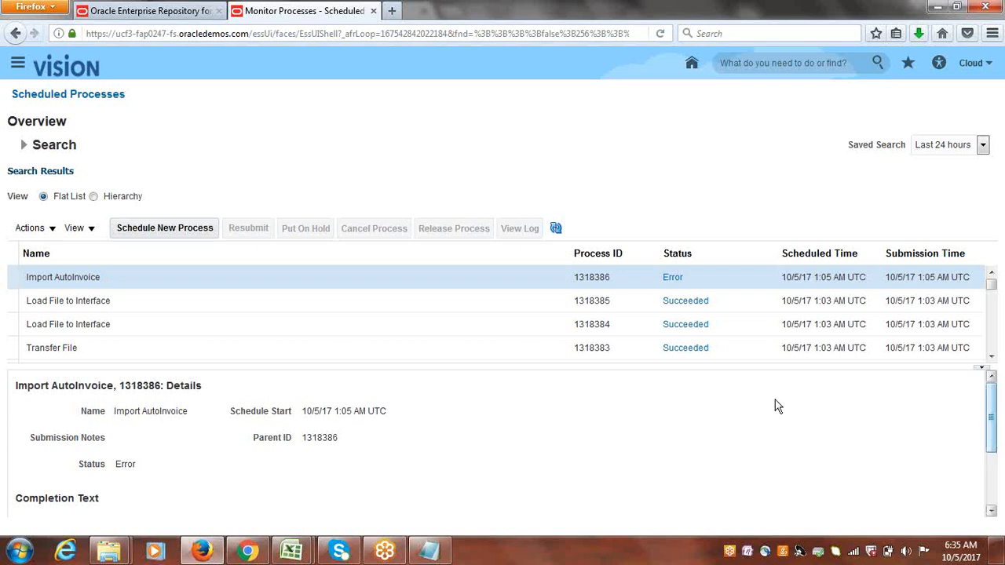
pyautogui.click(555, 228)
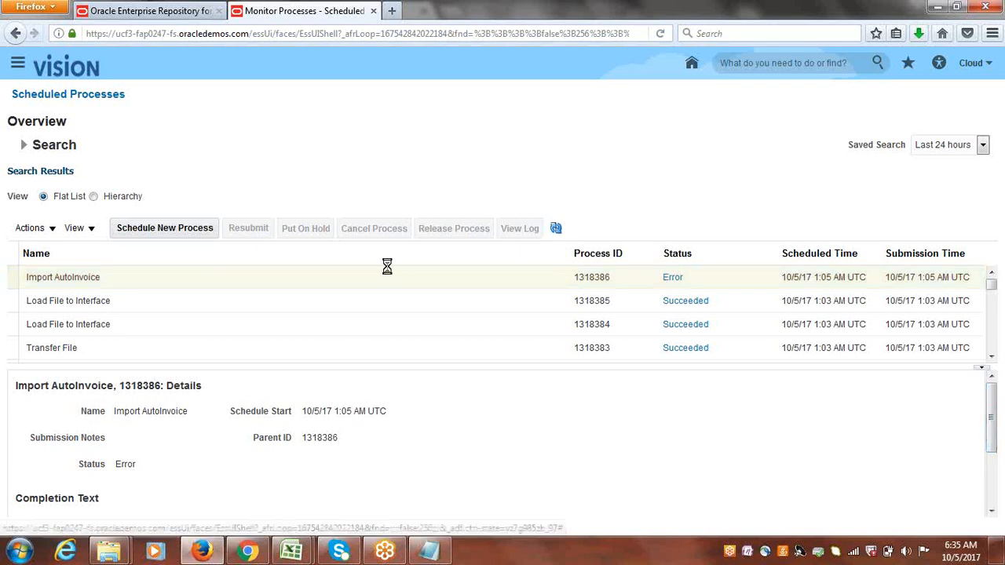
pyautogui.click(131, 279)
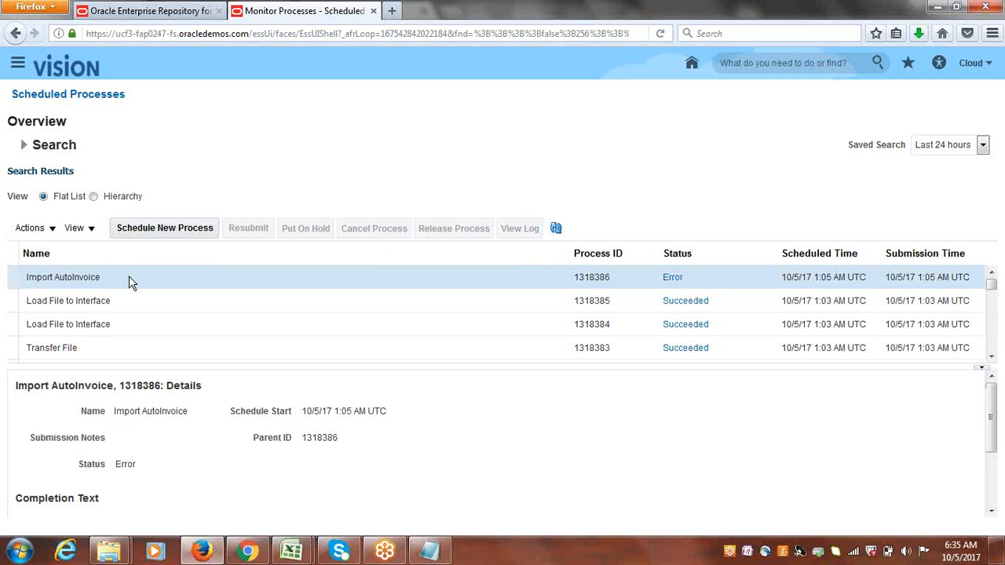
# Open the Manage AutoInvoice Lines spreadsheet from the Receivables Billing tasks, accepting the privacy warning.
pyautogui.click(18, 64)
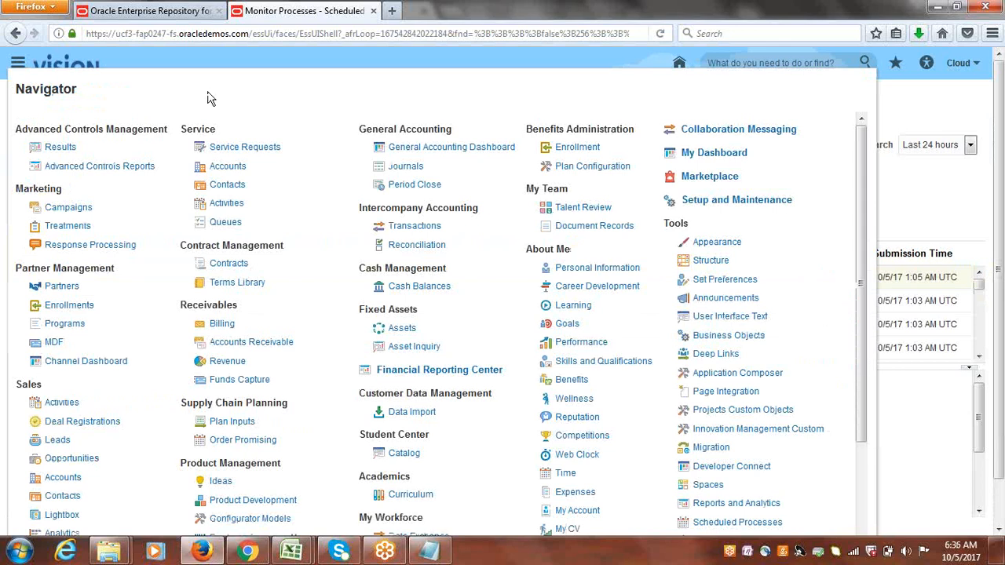
pyautogui.click(226, 325)
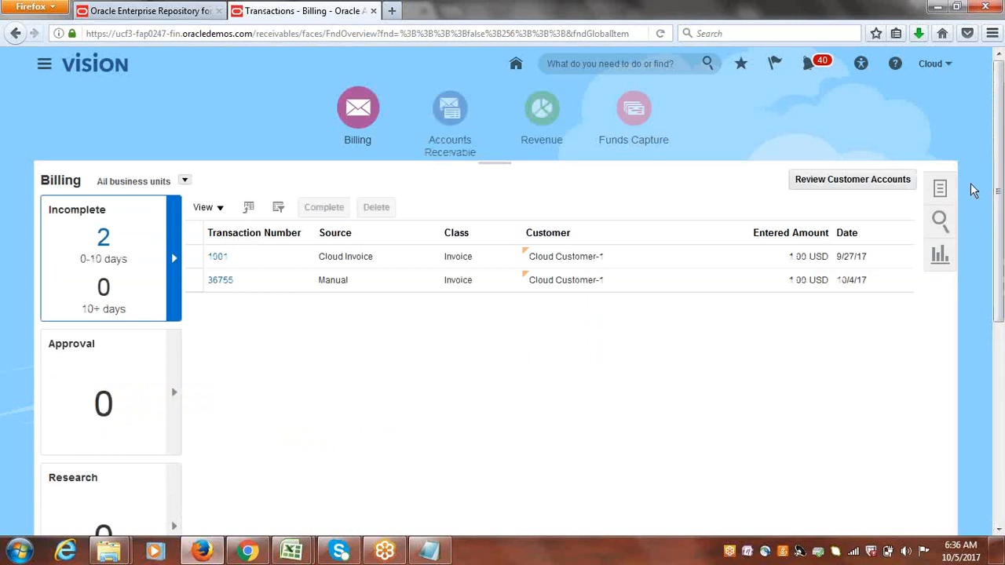
pyautogui.click(939, 190)
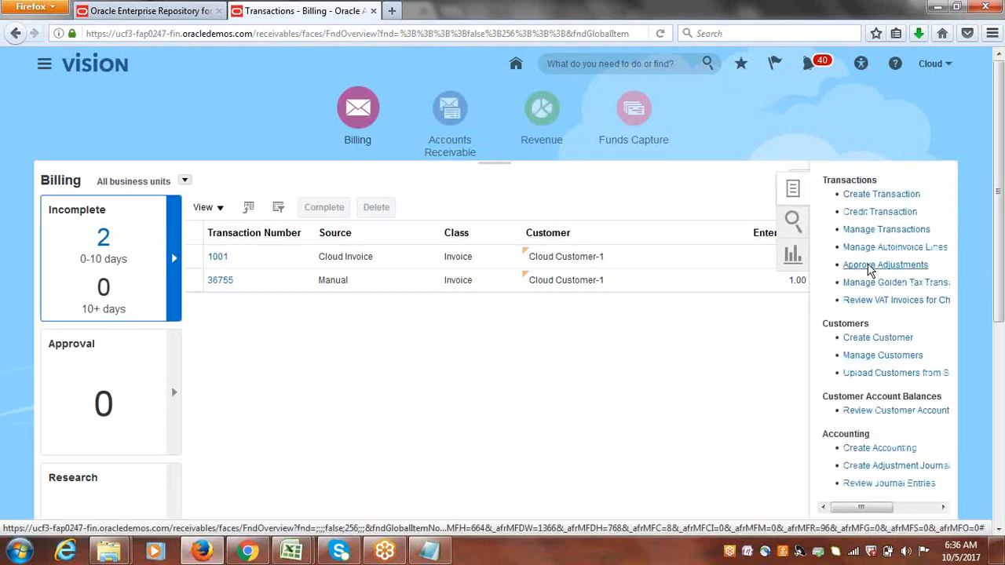
pyautogui.click(878, 248)
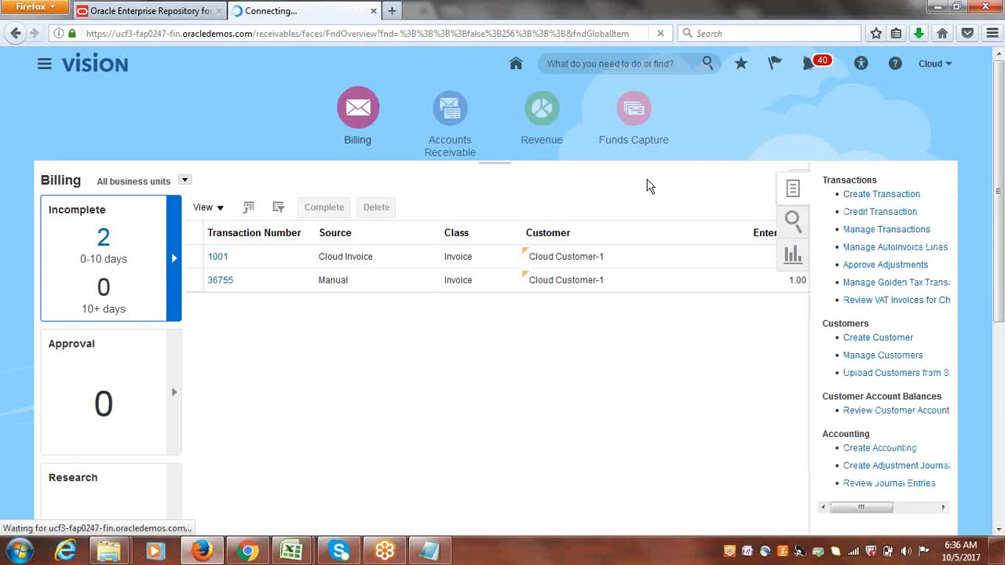
pyautogui.click(551, 354)
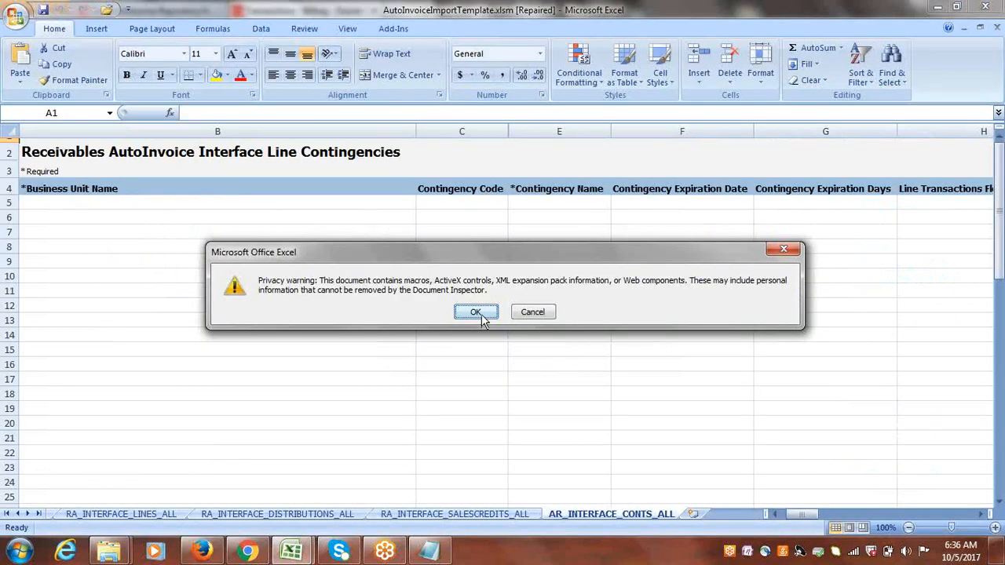
pyautogui.click(481, 314)
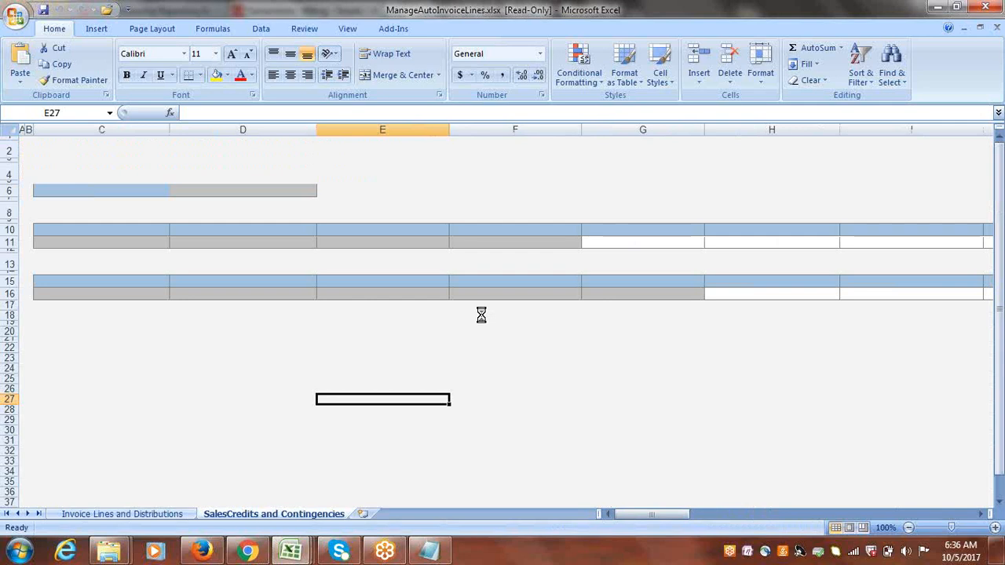
pyautogui.click(575, 350)
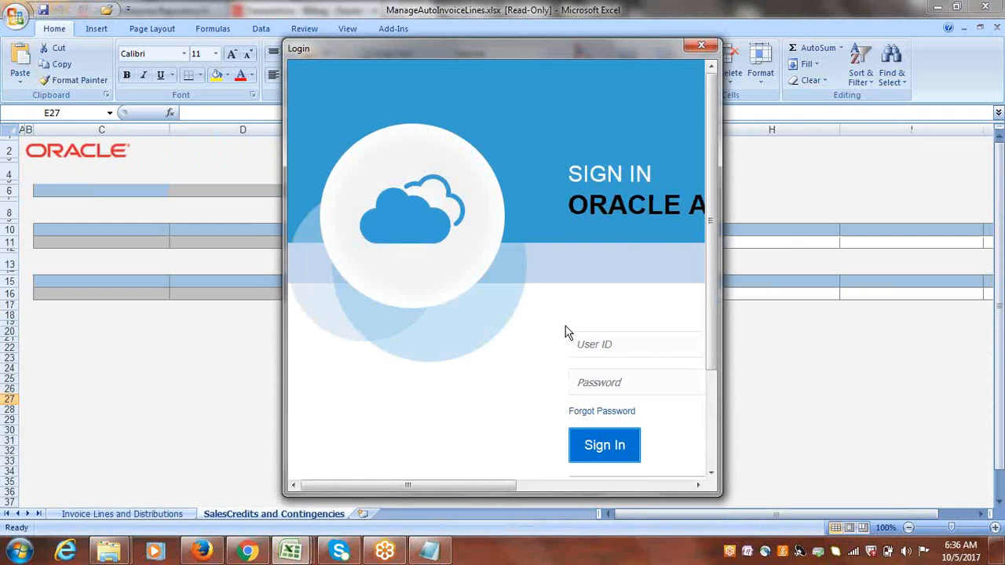
# Sign in to the spreadsheet with the user ID and account password, skipping the add-in version update.
pyautogui.click(586, 336)
pyautogui.press('Tab')
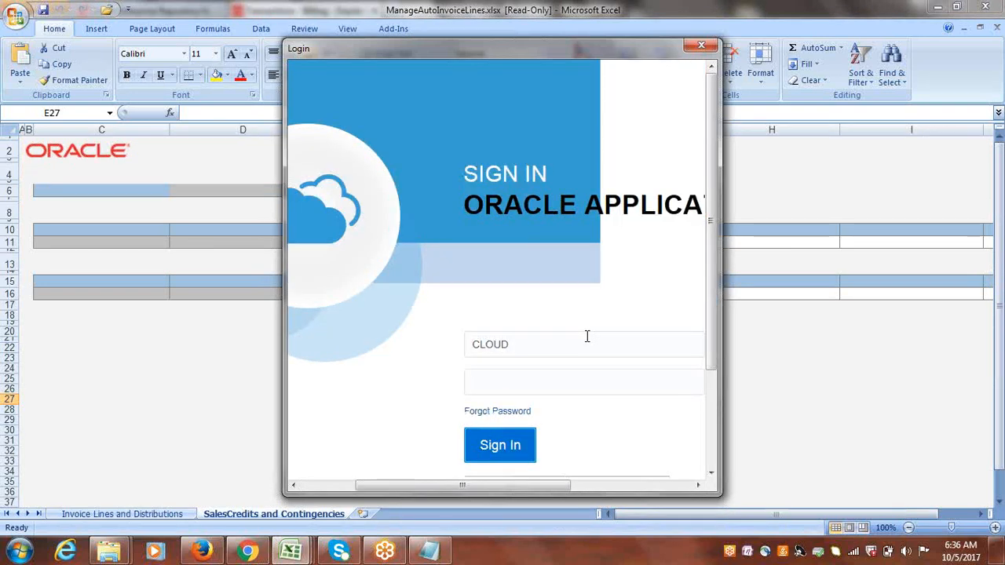
pyautogui.press('Return')
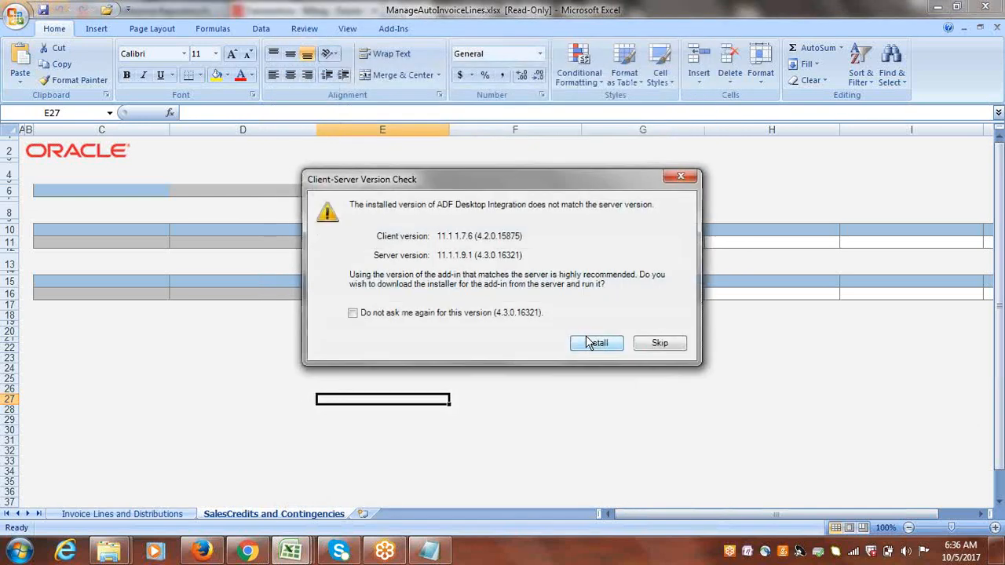
pyautogui.click(660, 344)
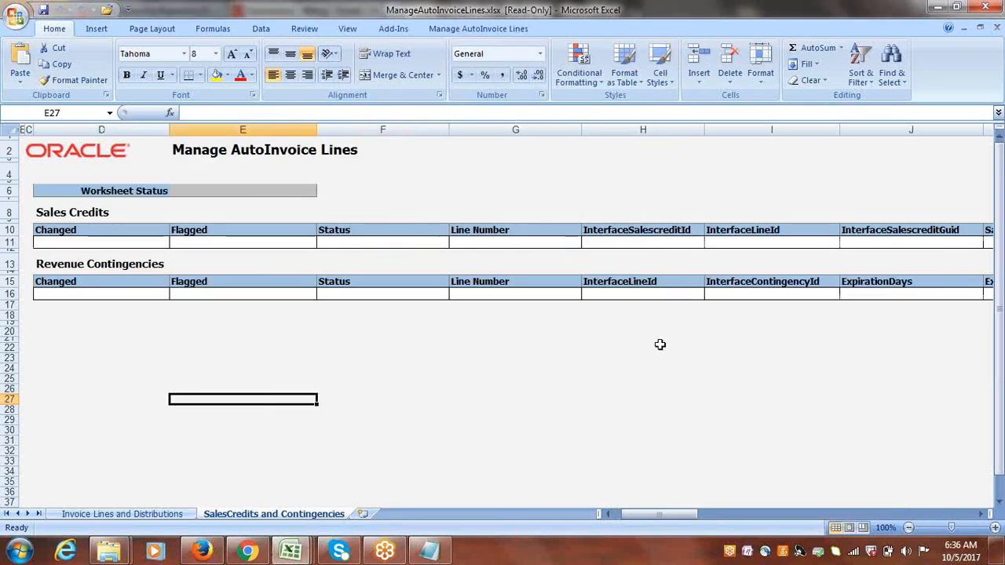
# On the Invoice Lines and Distributions sheet, set Transaction Source to Receivables Import and search for interface lines.
pyautogui.click(101, 515)
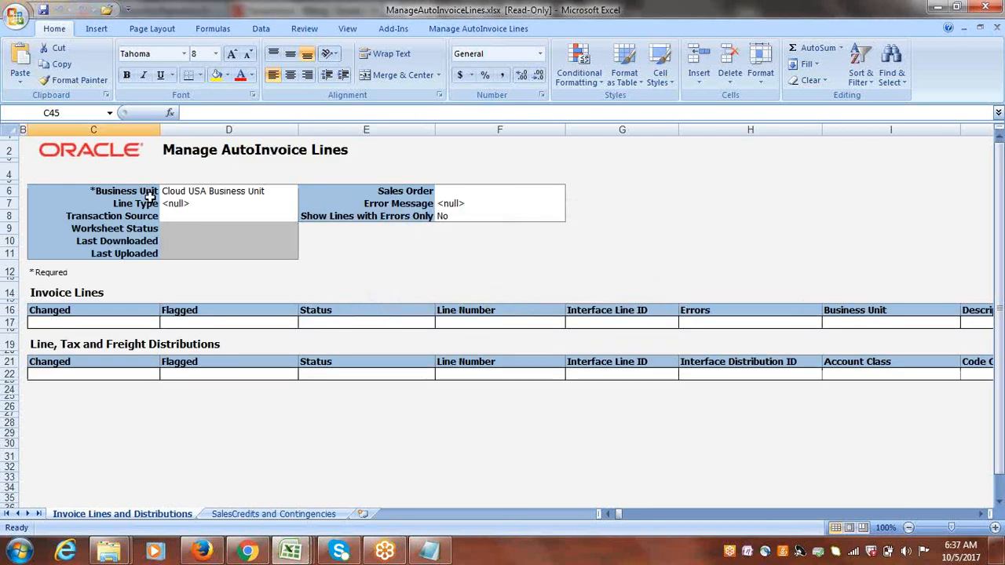
pyautogui.click(196, 215)
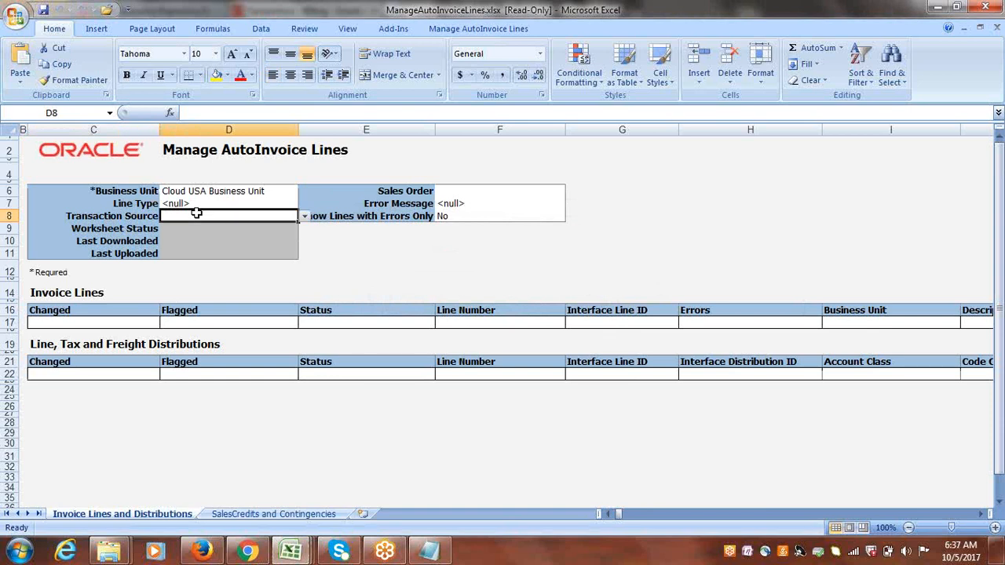
pyautogui.click(303, 217)
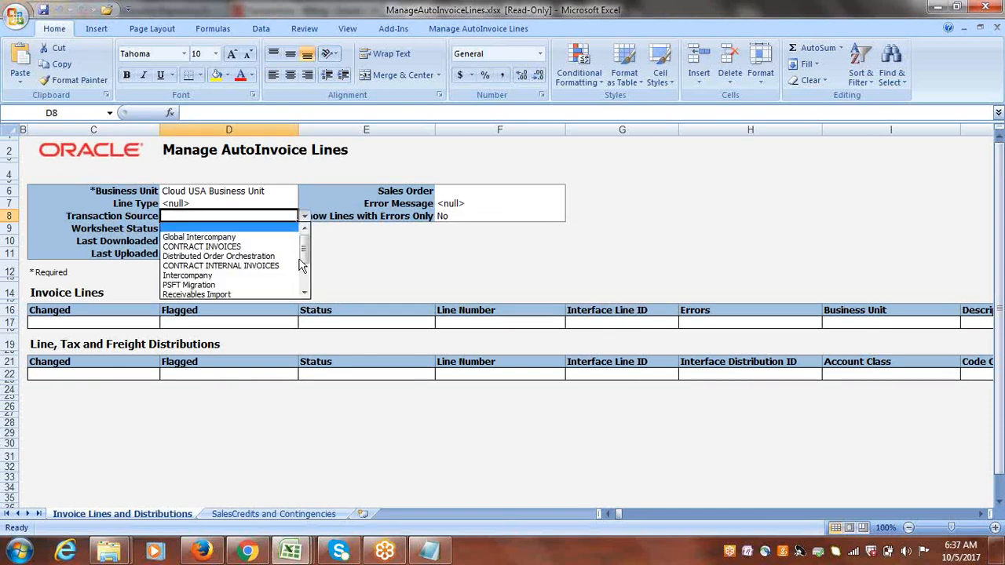
pyautogui.click(196, 295)
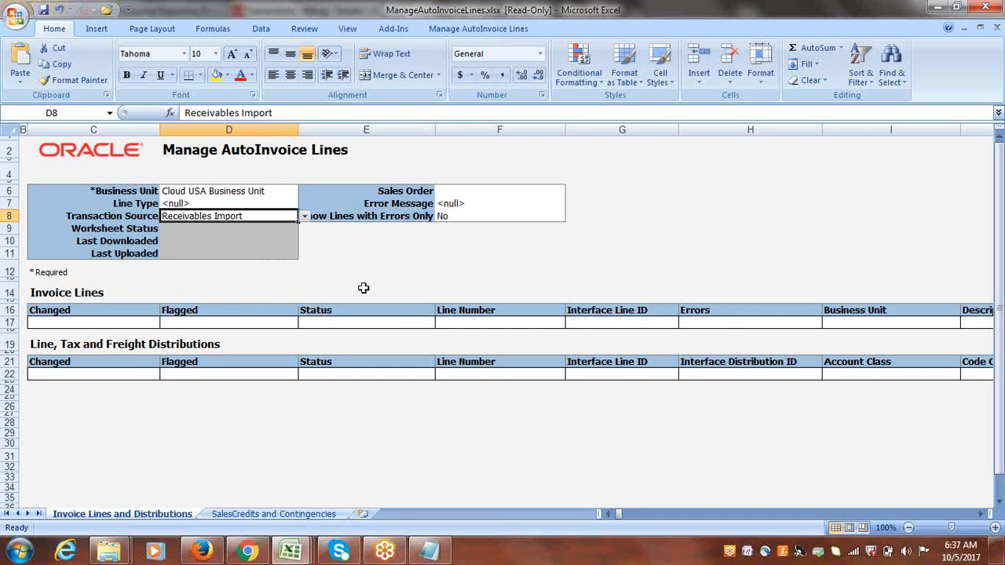
pyautogui.click(469, 30)
pyautogui.click(181, 59)
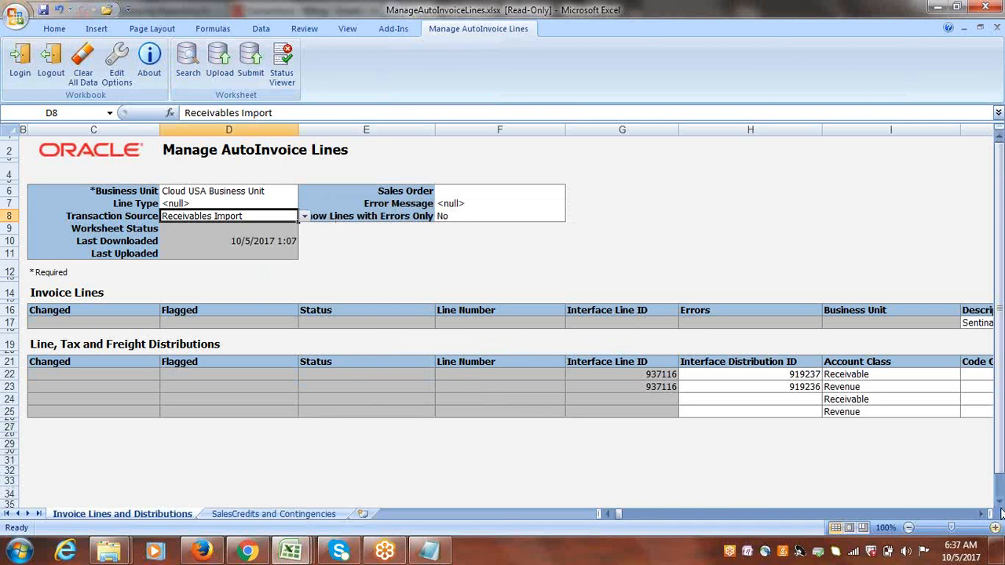
# Scroll across the invoice line and distribution columns to review the retrieved interface data.
pyautogui.moveTo(1000, 491); pyautogui.dragTo(1001, 402)
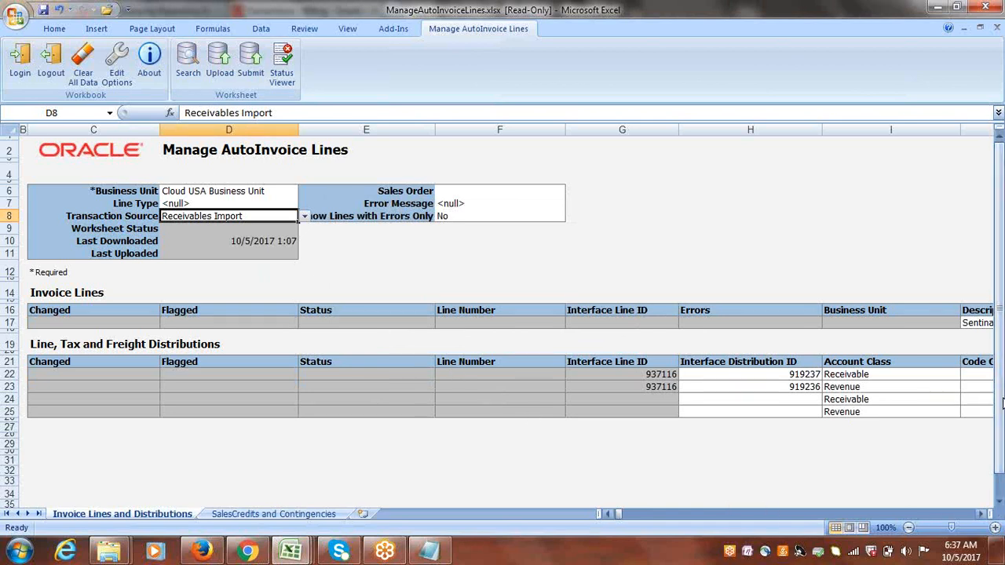
pyautogui.click(981, 514)
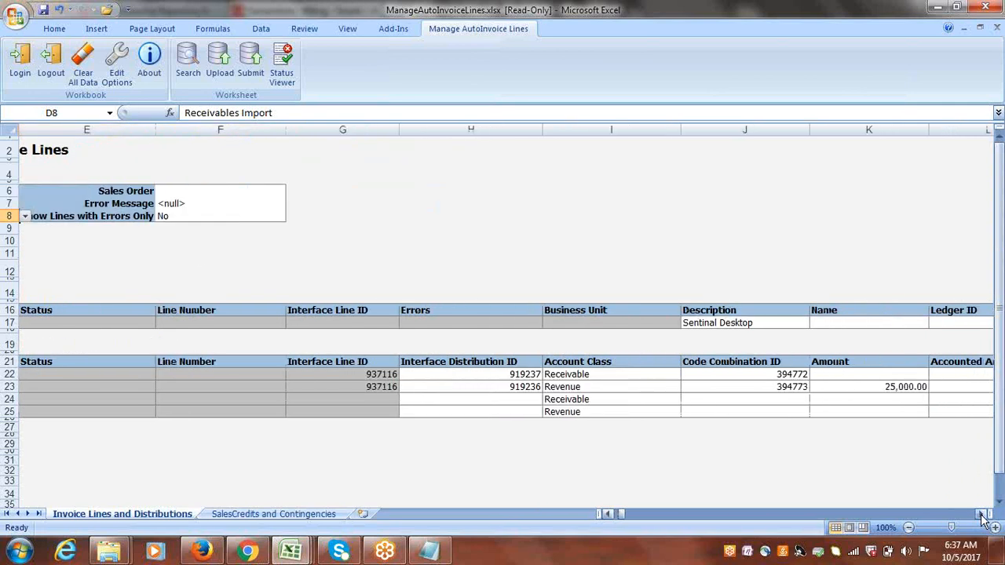
pyautogui.click(437, 323)
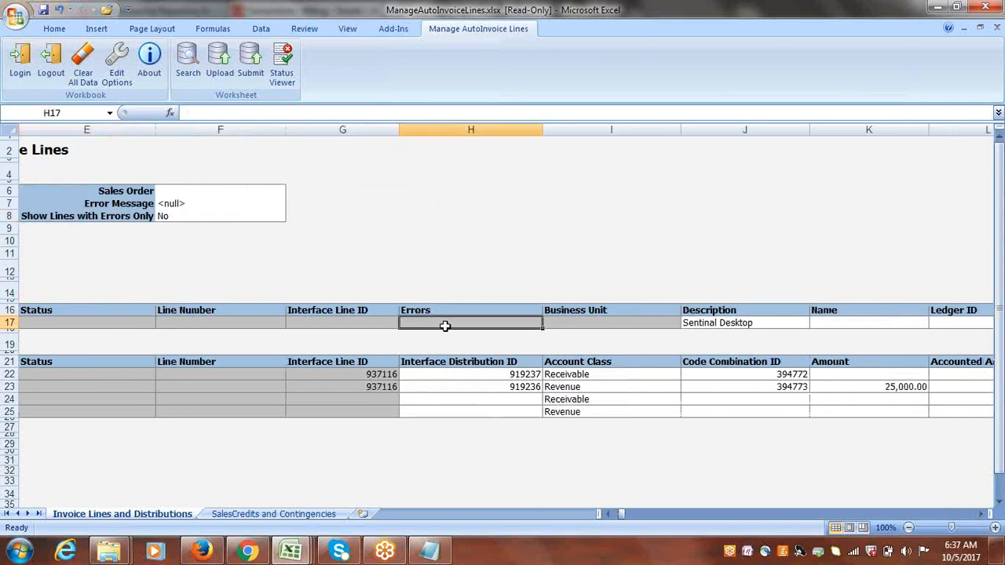
pyautogui.click(981, 514)
pyautogui.click(981, 514)
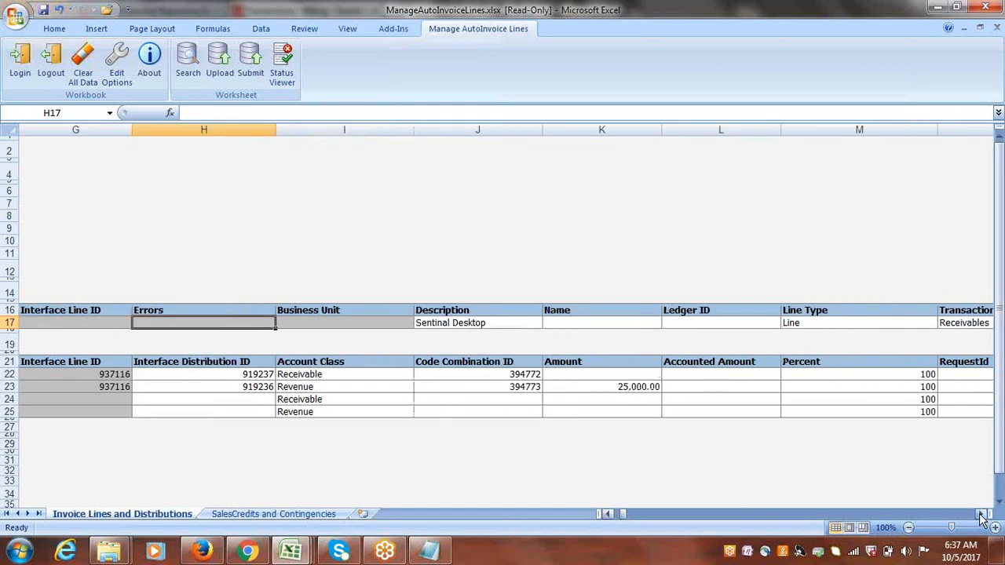
pyautogui.click(981, 514)
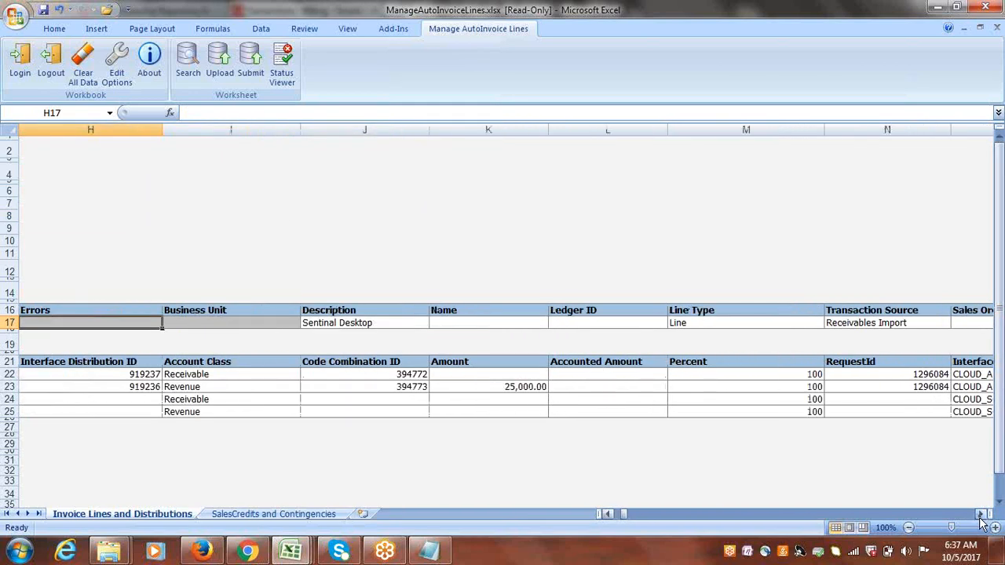
pyautogui.click(981, 514)
pyautogui.click(981, 515)
pyautogui.click(981, 515)
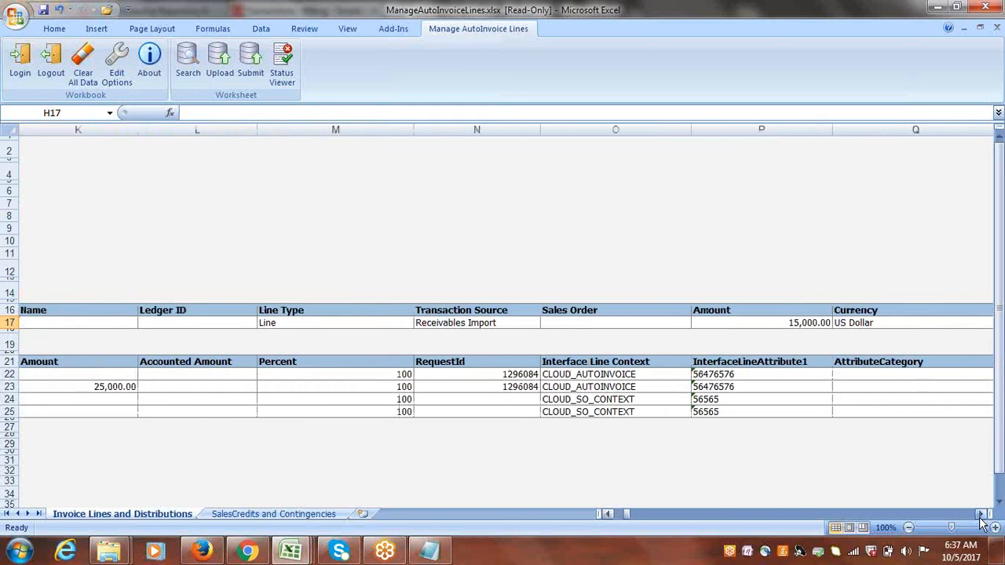
pyautogui.click(981, 514)
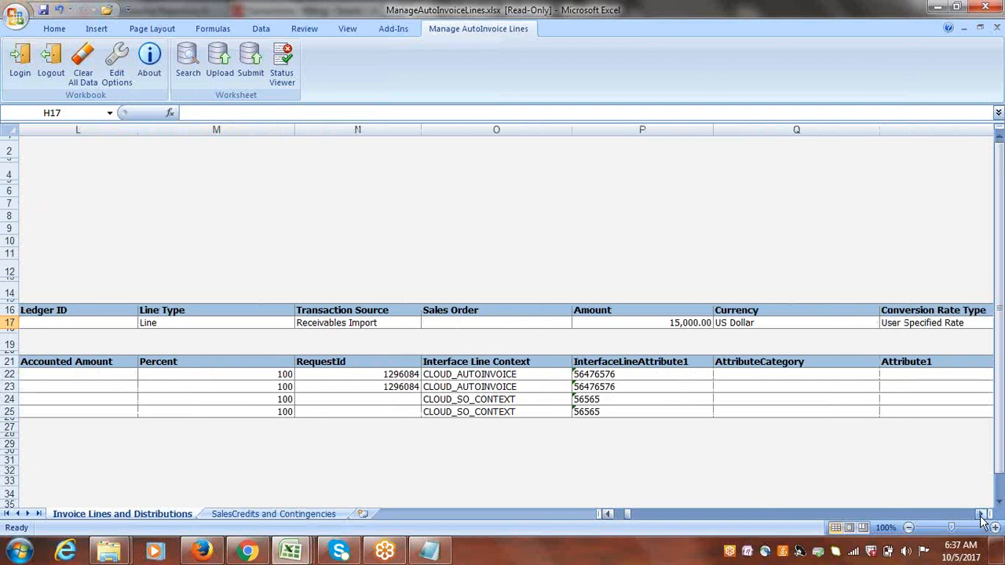
pyautogui.click(673, 322)
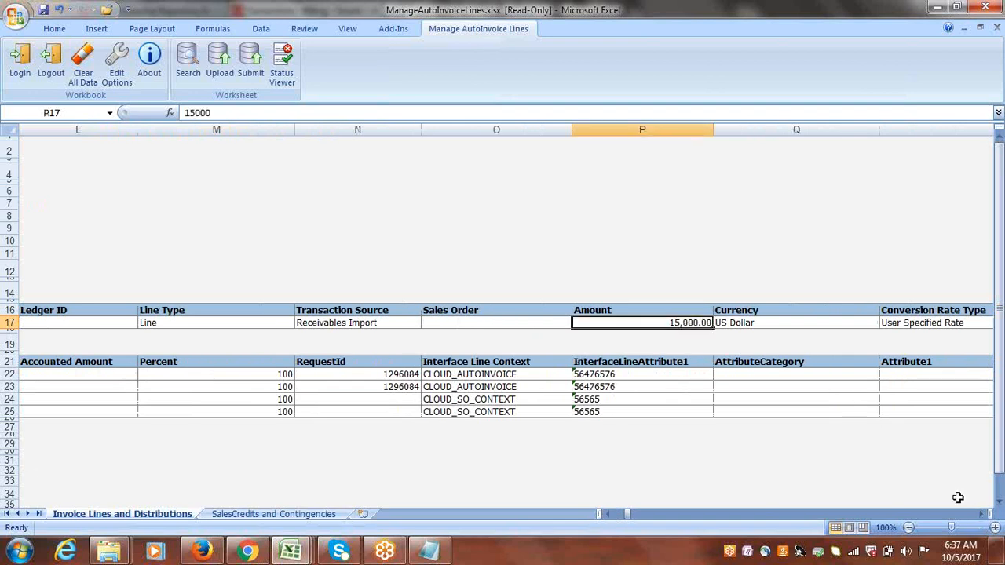
pyautogui.click(981, 514)
pyautogui.click(981, 514)
pyautogui.click(981, 514)
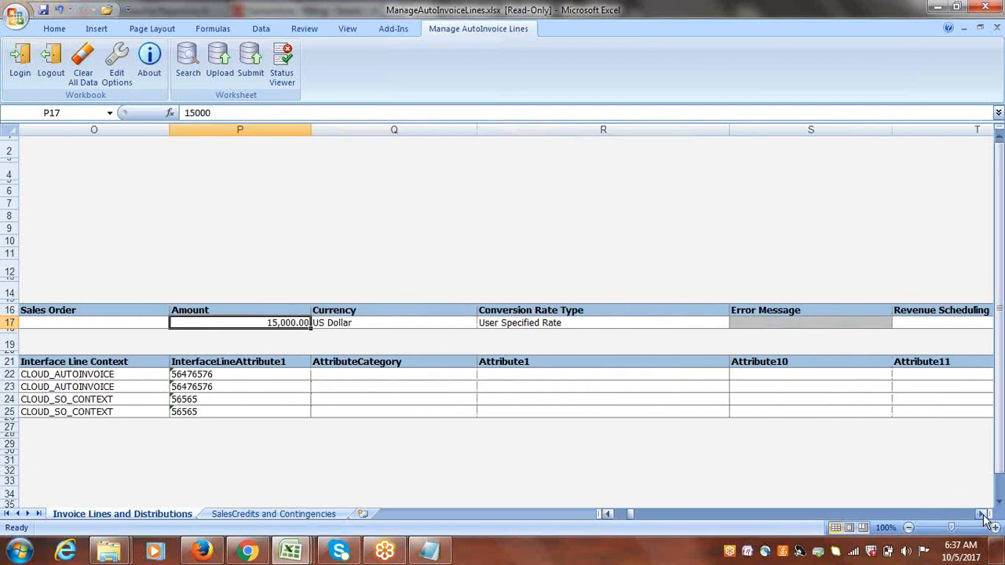
pyautogui.click(981, 514)
pyautogui.click(981, 514)
pyautogui.click(981, 514)
pyautogui.click(981, 514)
pyautogui.click(981, 514)
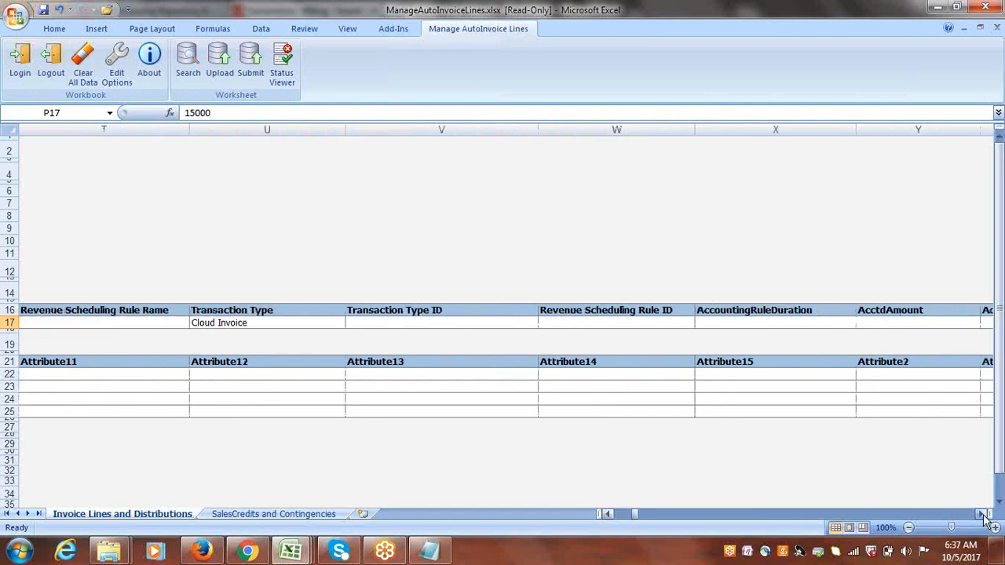
pyautogui.click(981, 514)
pyautogui.click(981, 514)
pyautogui.click(981, 515)
pyautogui.click(981, 514)
pyautogui.click(983, 514)
pyautogui.click(983, 515)
# Flag the first distribution row without an Interface Distribution ID and submit AutoInvoice Import for Cloud USA Business Unit.
pyautogui.click(982, 515)
pyautogui.click(983, 515)
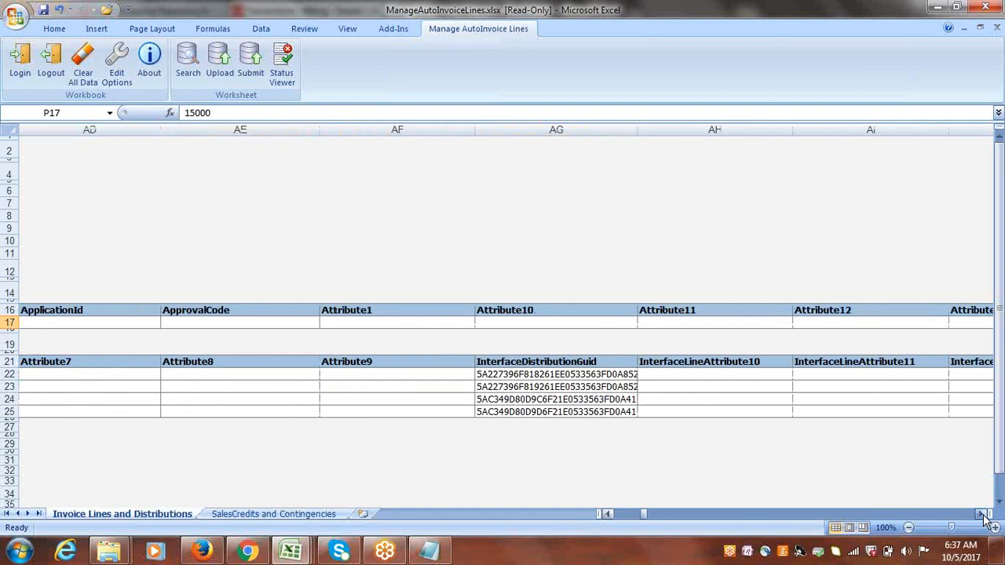
pyautogui.click(983, 514)
pyautogui.click(983, 514)
pyautogui.click(982, 515)
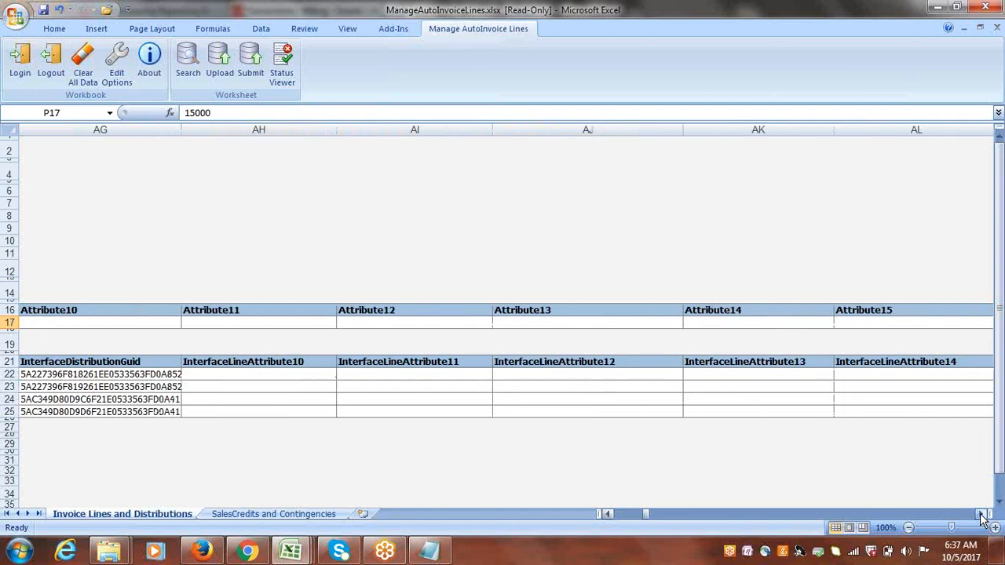
pyautogui.moveTo(645, 514); pyautogui.dragTo(616, 514)
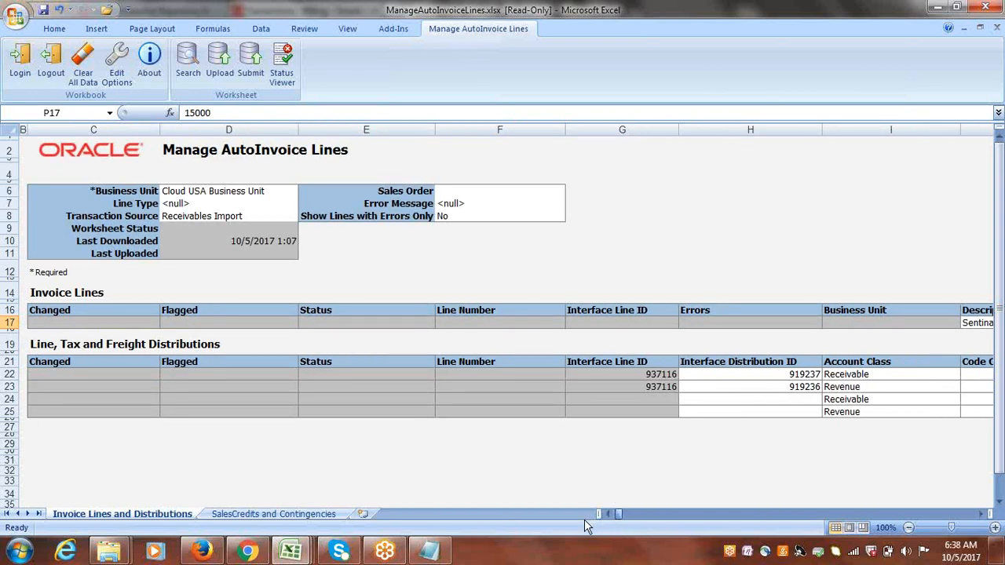
pyautogui.click(34, 395)
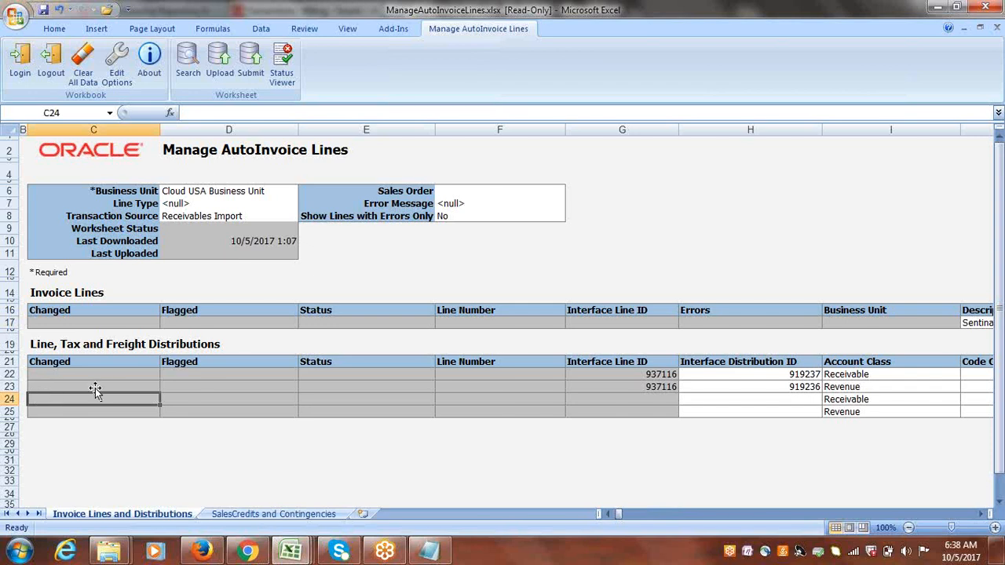
pyautogui.doubleClick(191, 399)
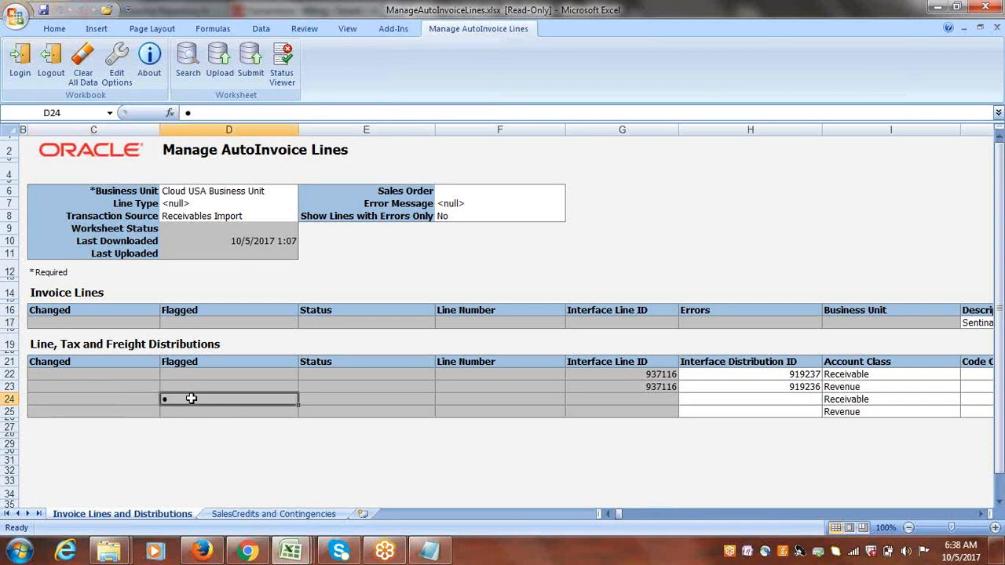
pyautogui.click(249, 61)
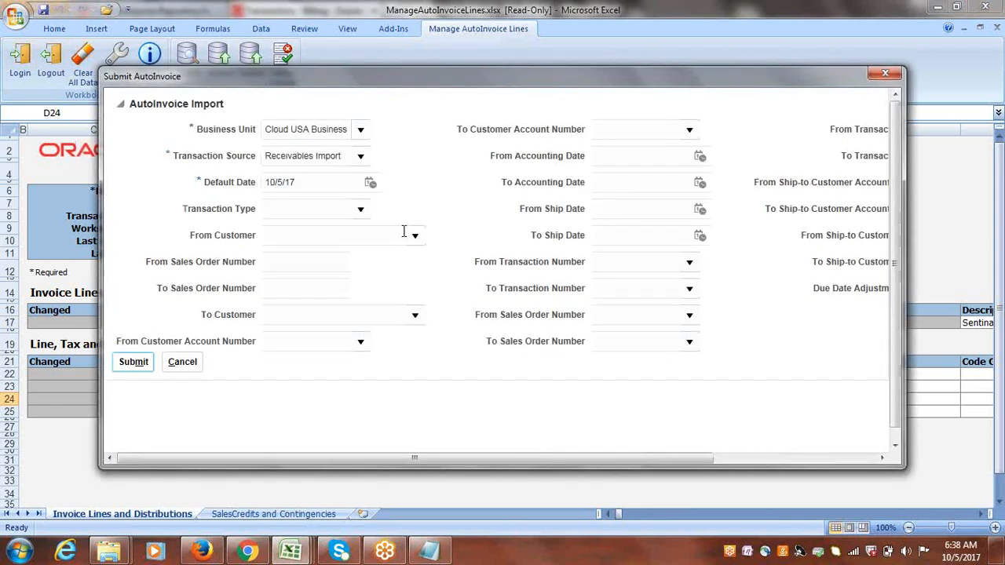
pyautogui.click(134, 363)
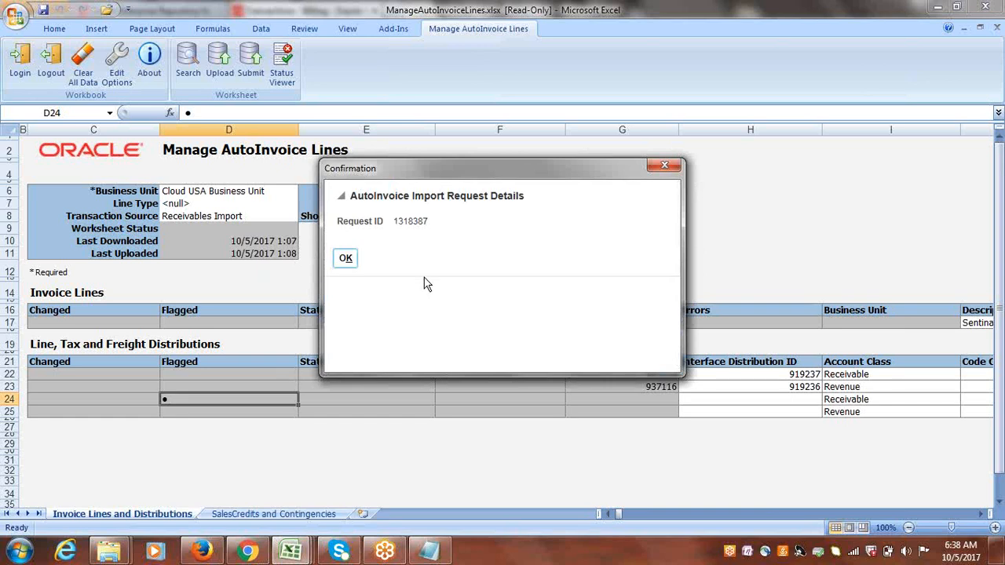
pyautogui.click(344, 259)
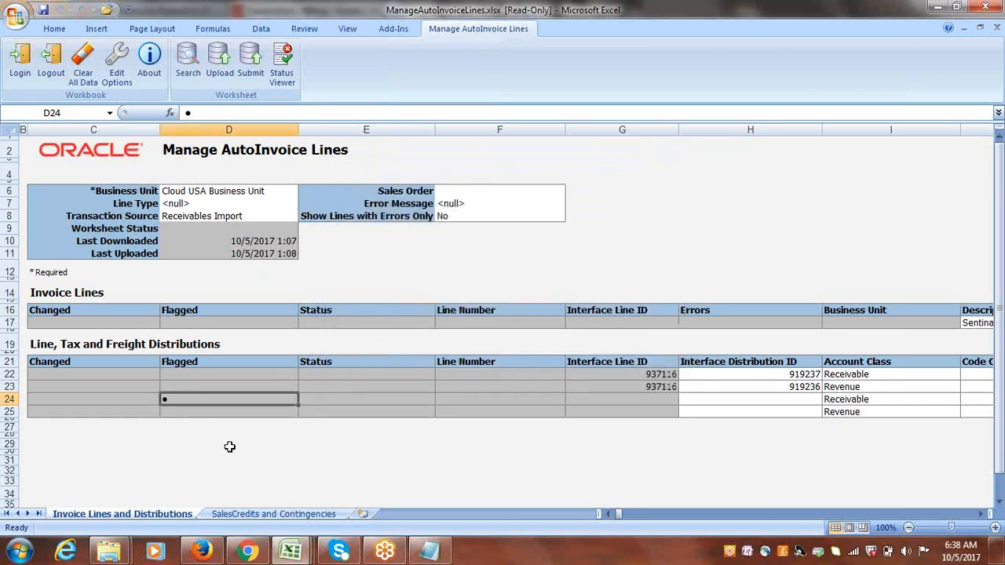
# Flag the second distribution row without an ID and submit AutoInvoice Import again with the same parameters.
pyautogui.doubleClick(181, 411)
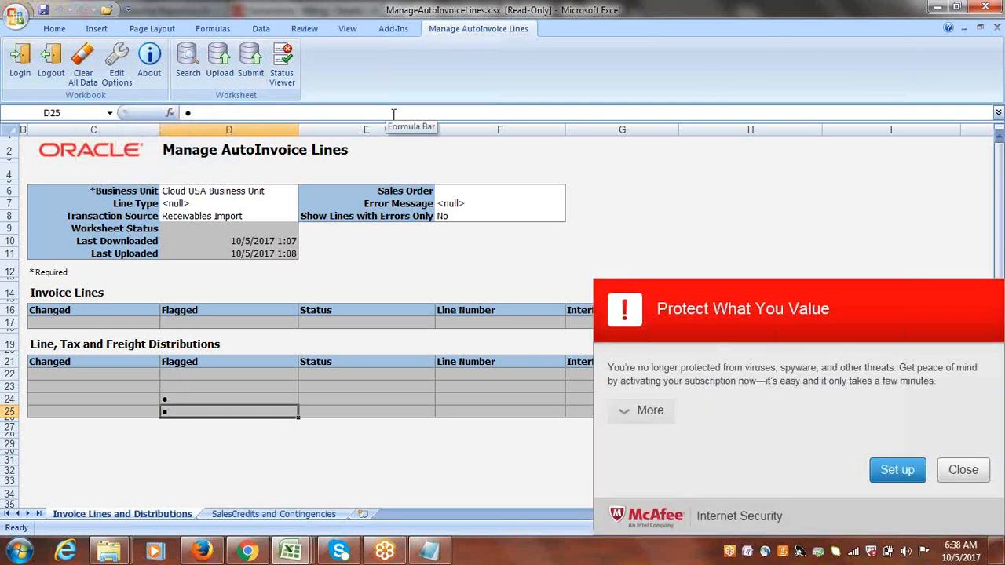
pyautogui.click(970, 471)
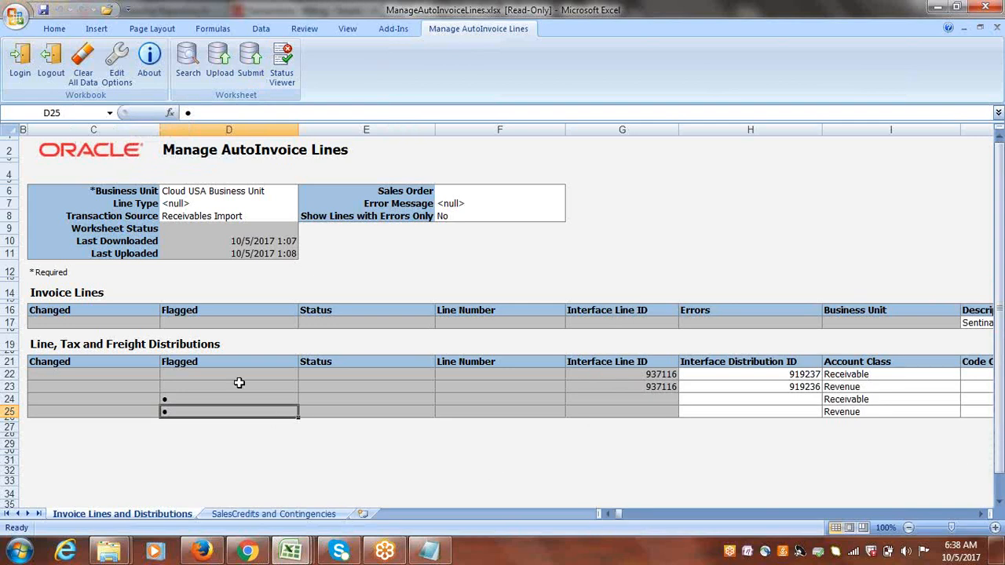
pyautogui.click(249, 62)
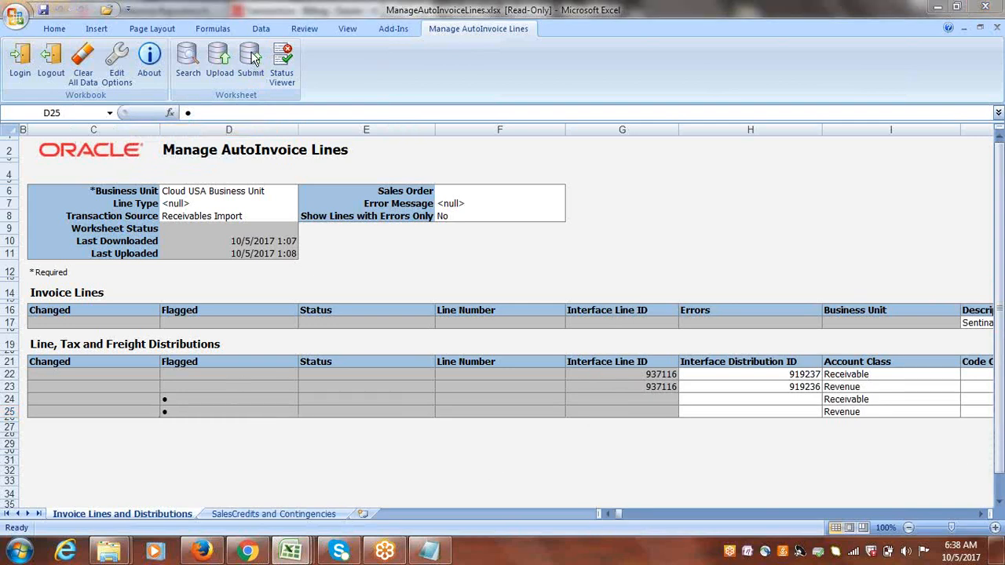
pyautogui.click(255, 60)
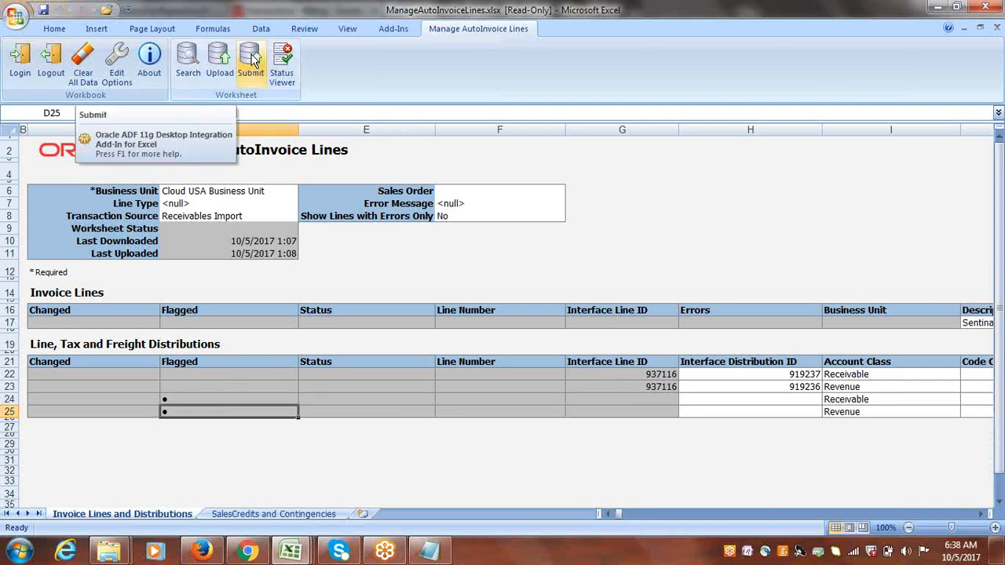
pyautogui.click(252, 62)
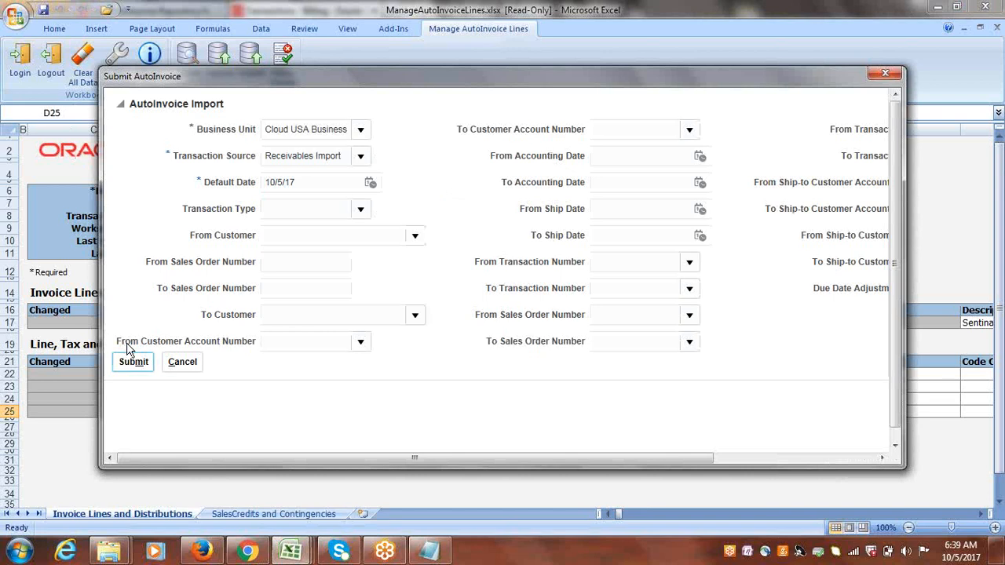
pyautogui.click(130, 361)
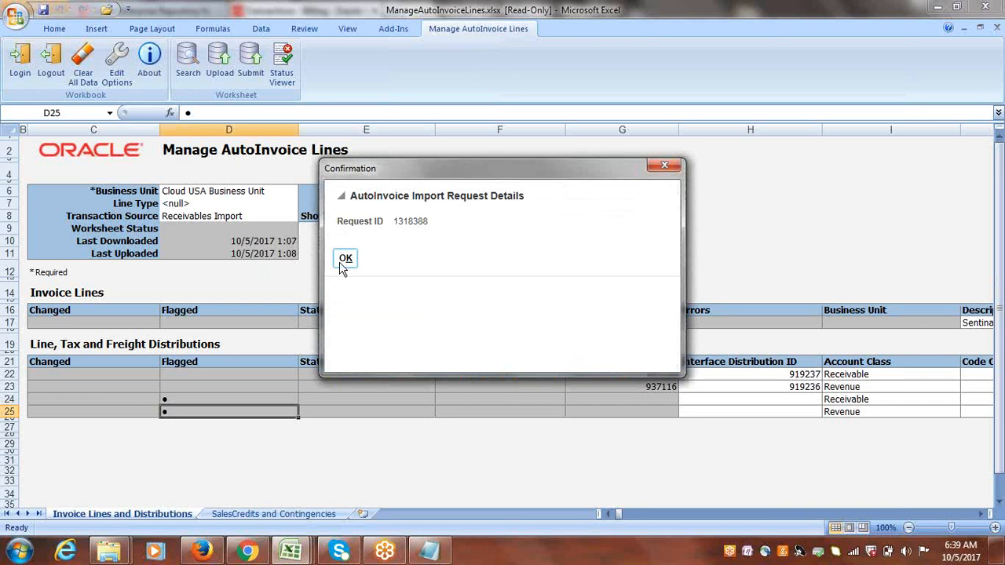
pyautogui.click(344, 259)
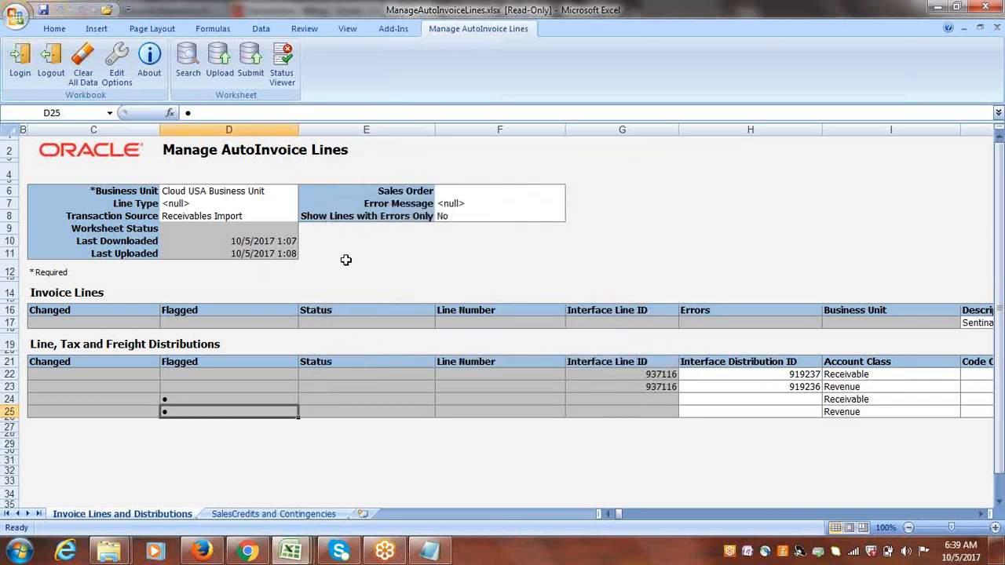
# Search the interface lines again for Cloud USA Business Unit and Receivables Import.
pyautogui.click(279, 189)
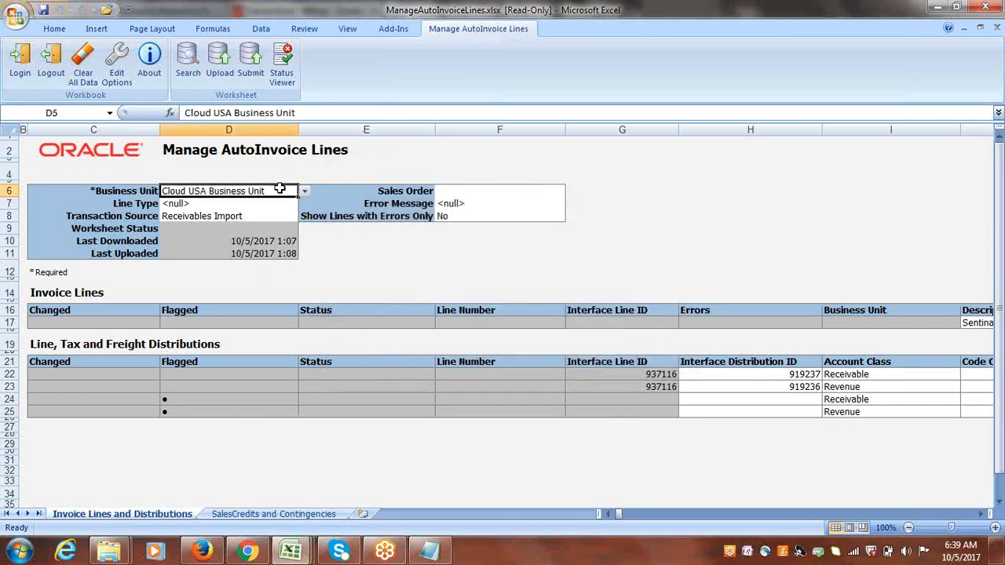
pyautogui.click(188, 61)
# Try to modify the distribution rows lacking an Interface Distribution ID, acknowledging the key-column warning.
pyautogui.click(9, 387)
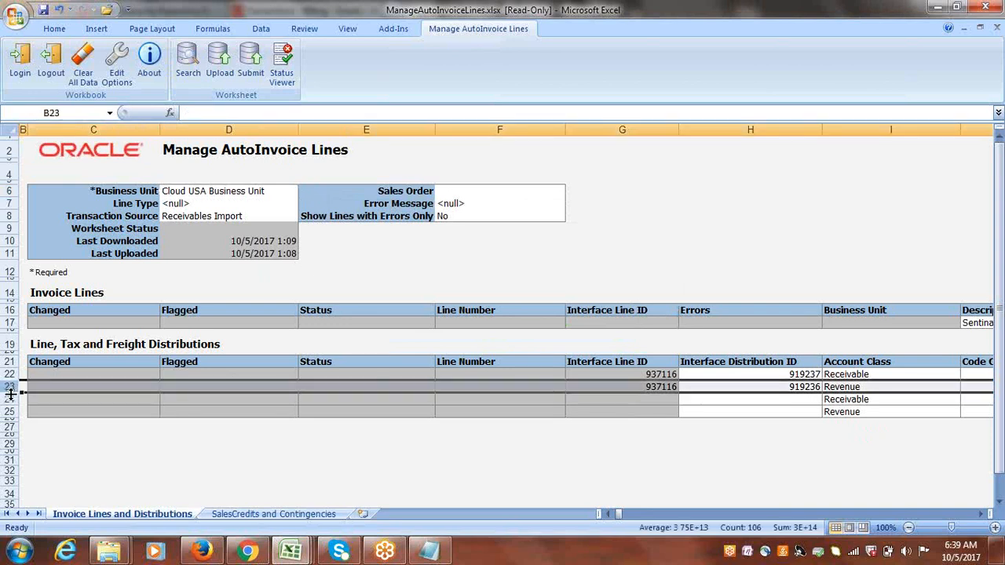
pyautogui.click(9, 393)
pyautogui.click(6, 399)
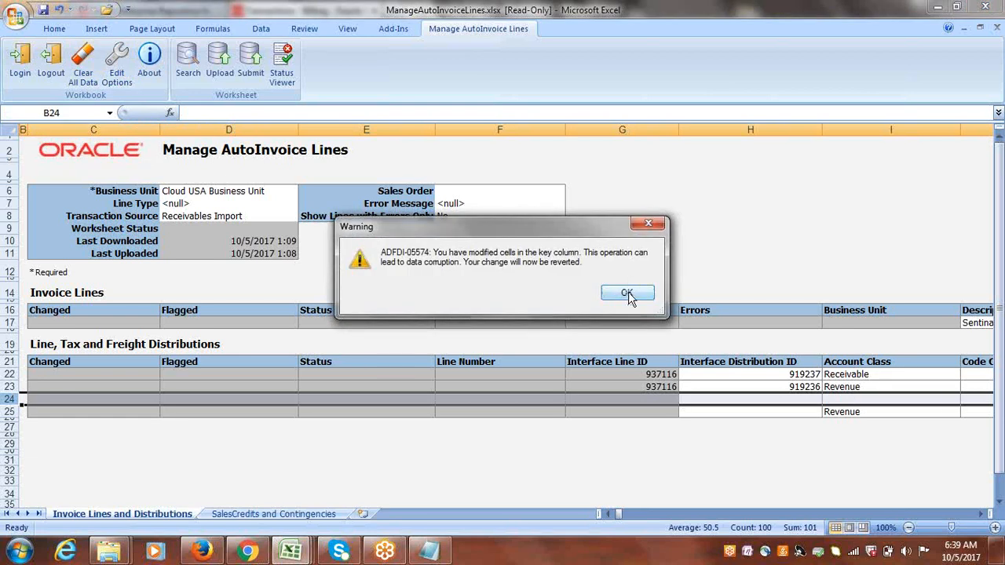
pyautogui.click(630, 298)
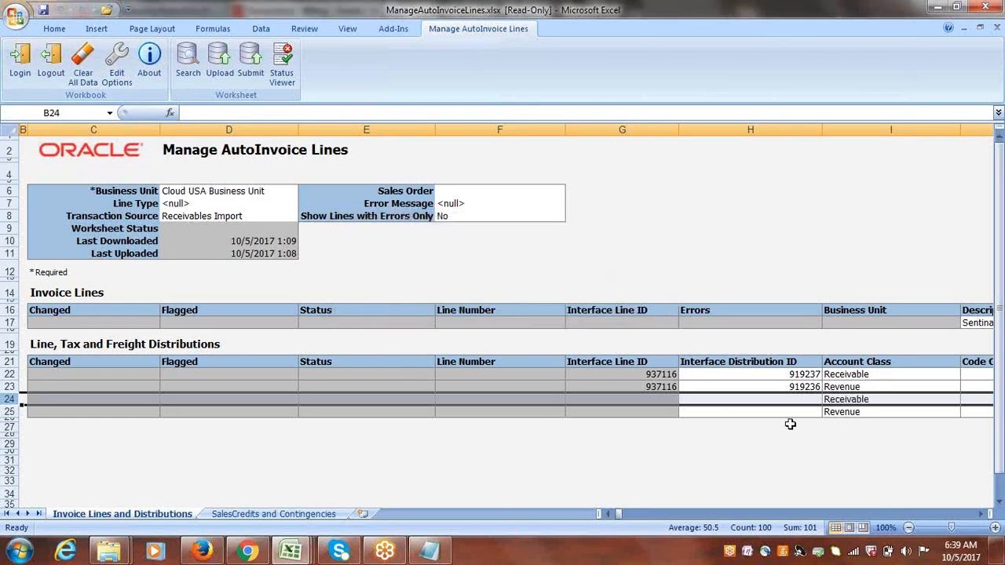
pyautogui.click(746, 399)
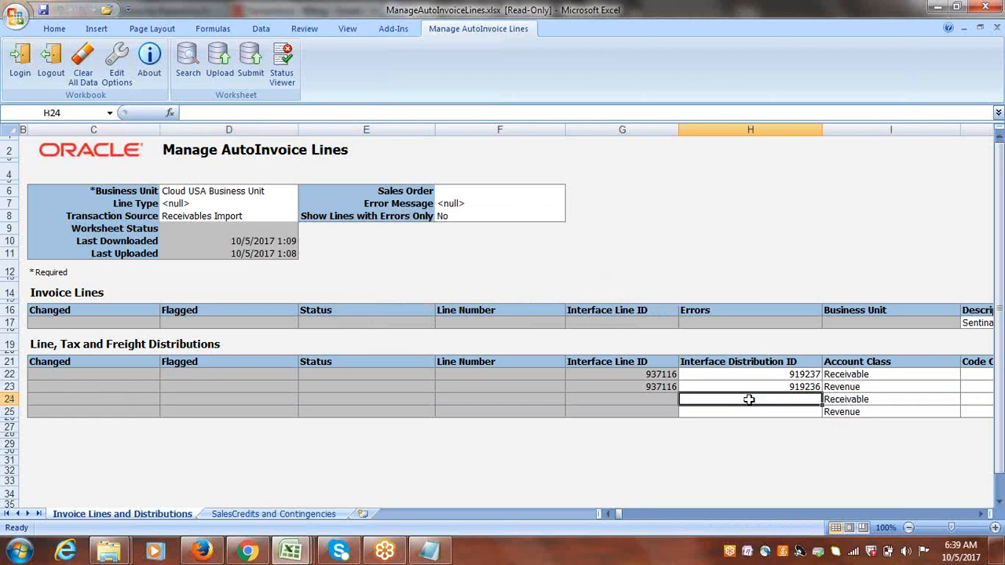
pyautogui.hotkey('ctrl', 's')
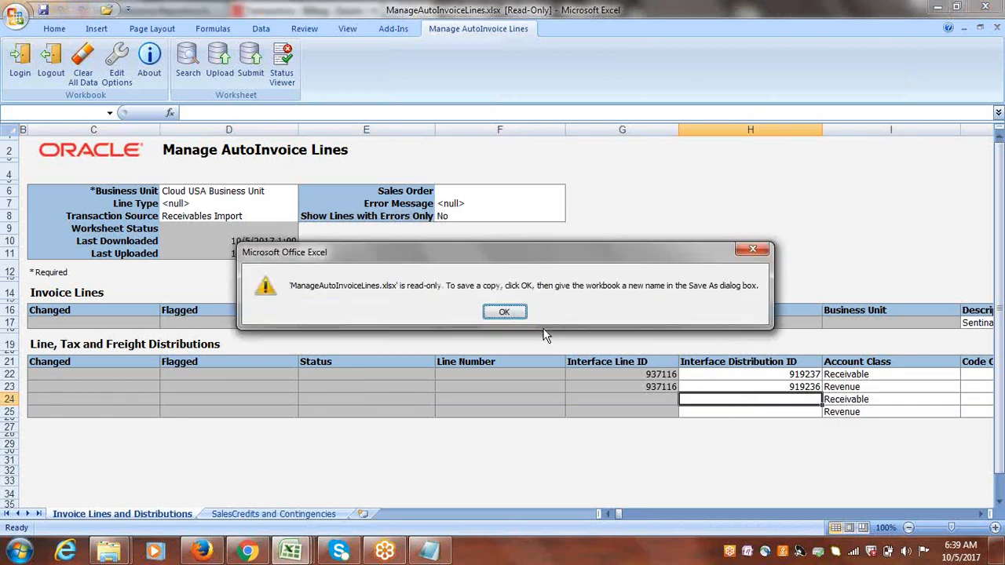
pyautogui.click(502, 314)
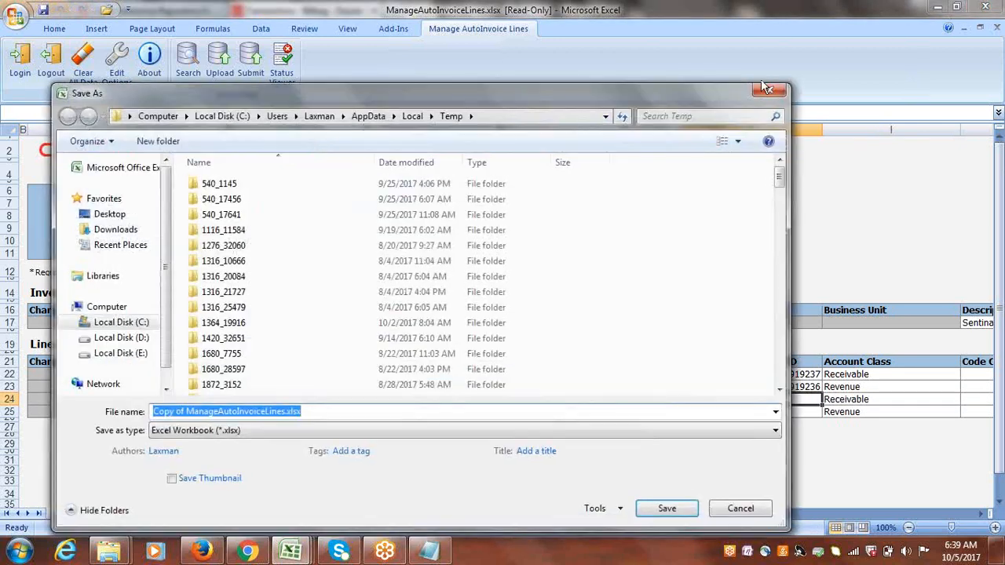
pyautogui.click(771, 92)
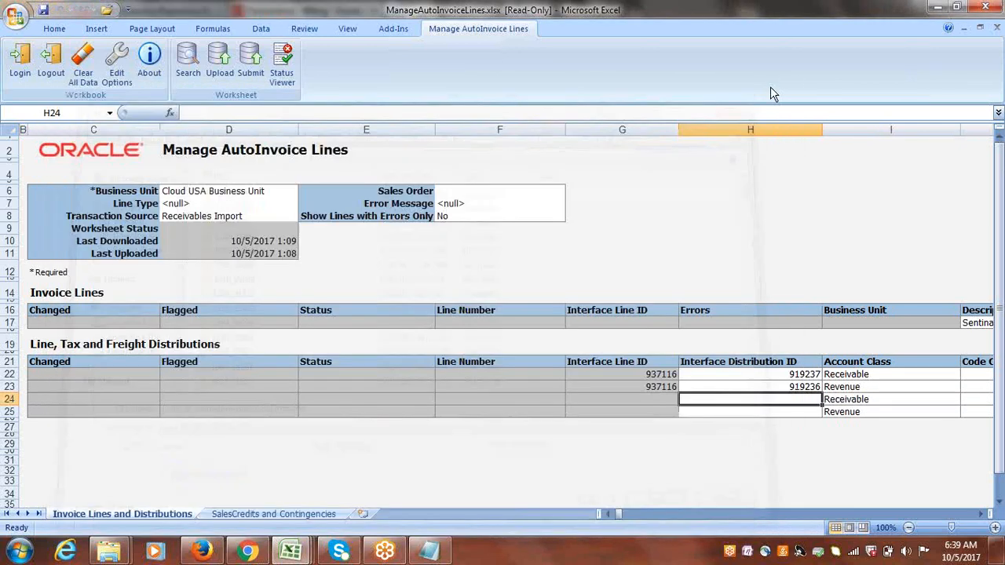
# Switch to the browser and open Scheduled Processes from the Navigator.
pyautogui.click(247, 551)
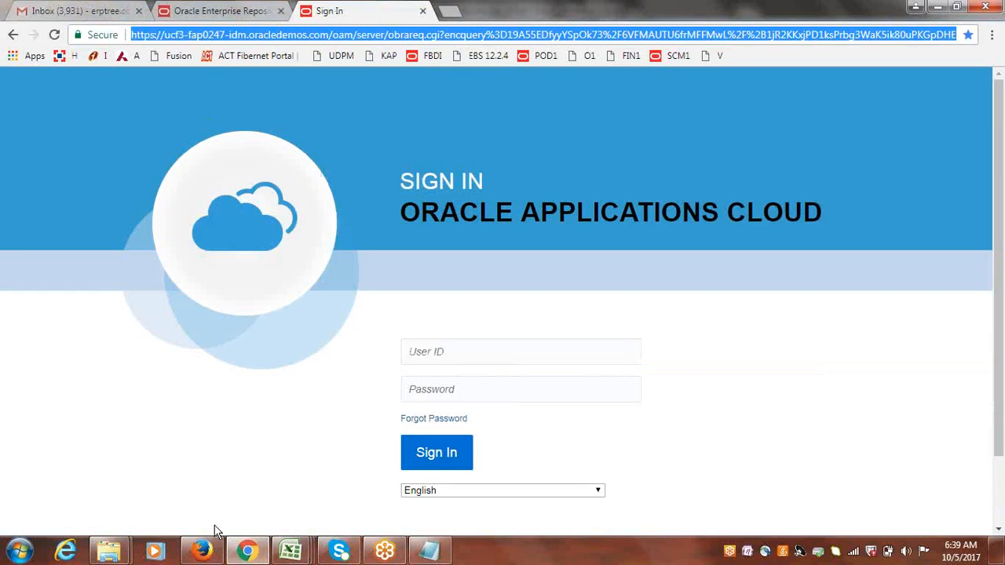
pyautogui.click(202, 551)
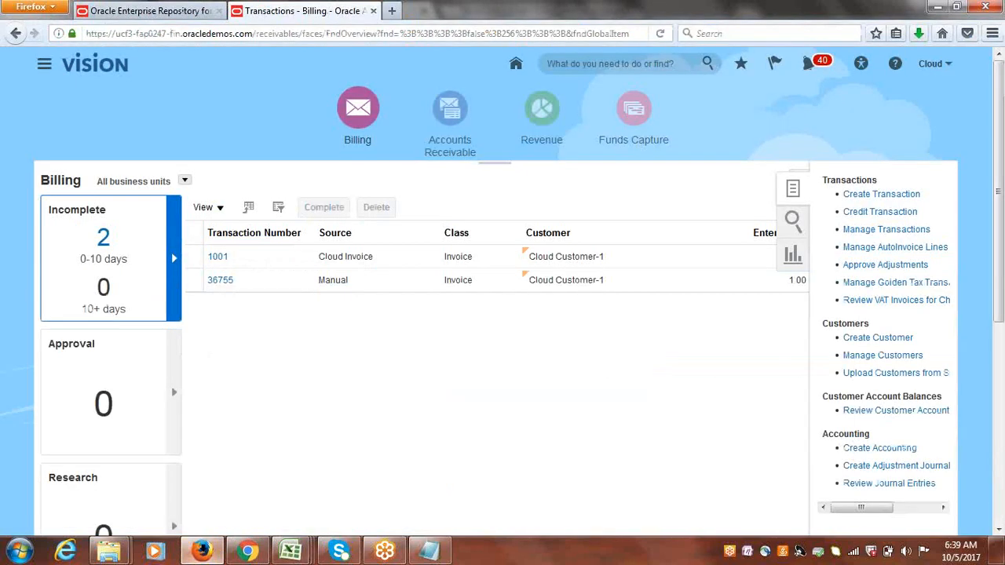
pyautogui.click(44, 65)
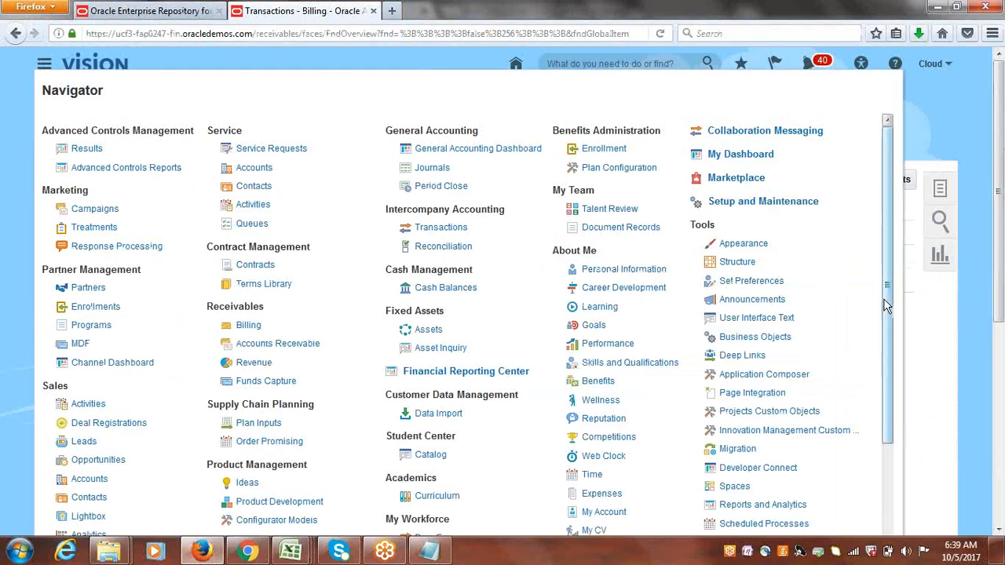
pyautogui.moveTo(883, 298); pyautogui.dragTo(899, 400)
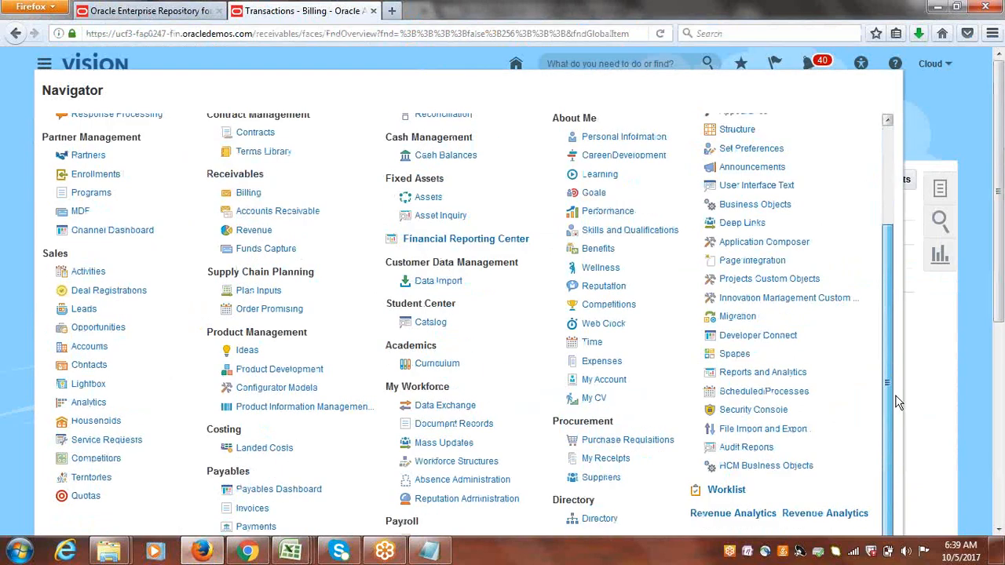
pyautogui.click(763, 391)
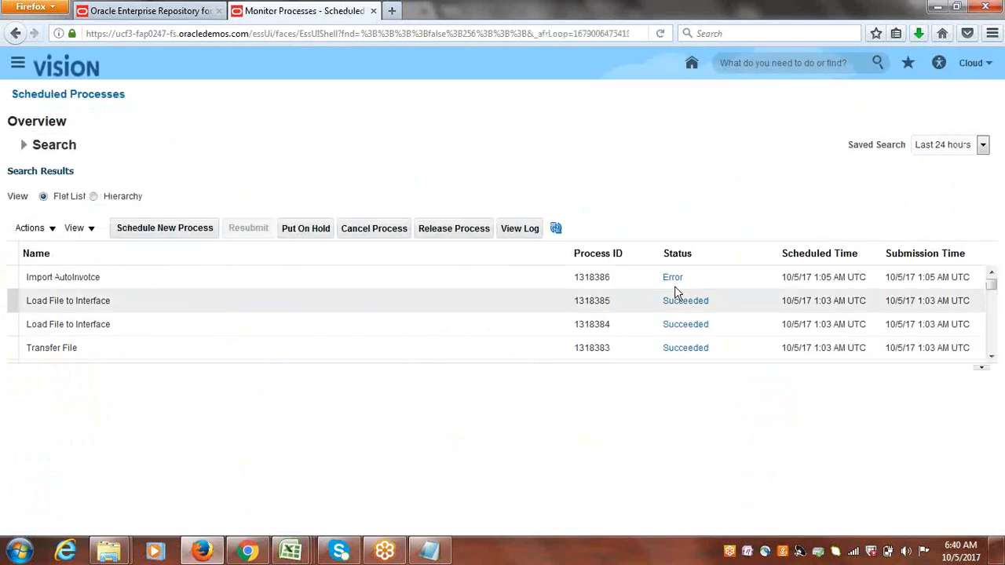
# Open the log attachment of the errored Import AutoInvoice process in Notepad.
pyautogui.click(632, 275)
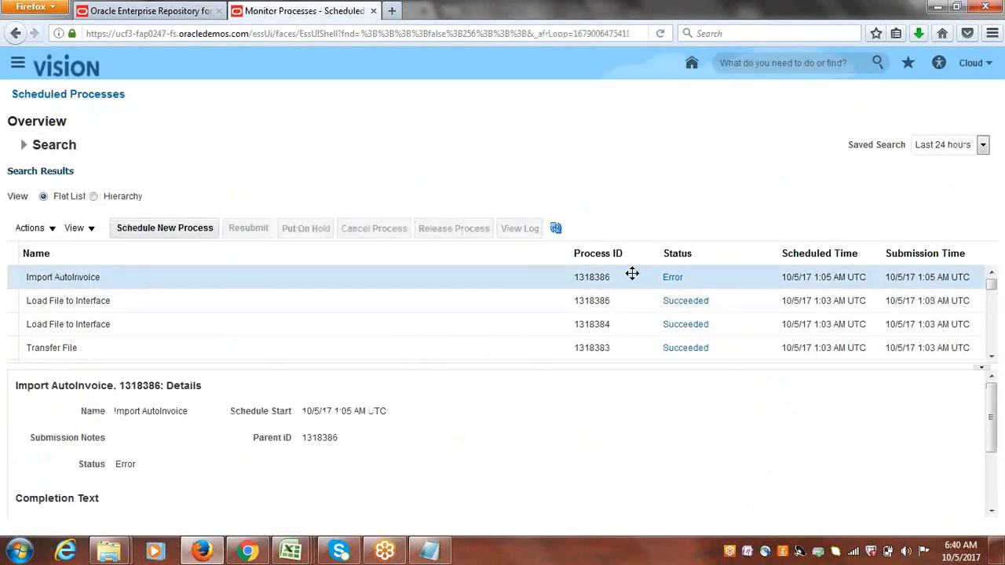
pyautogui.moveTo(992, 399); pyautogui.dragTo(1000, 466)
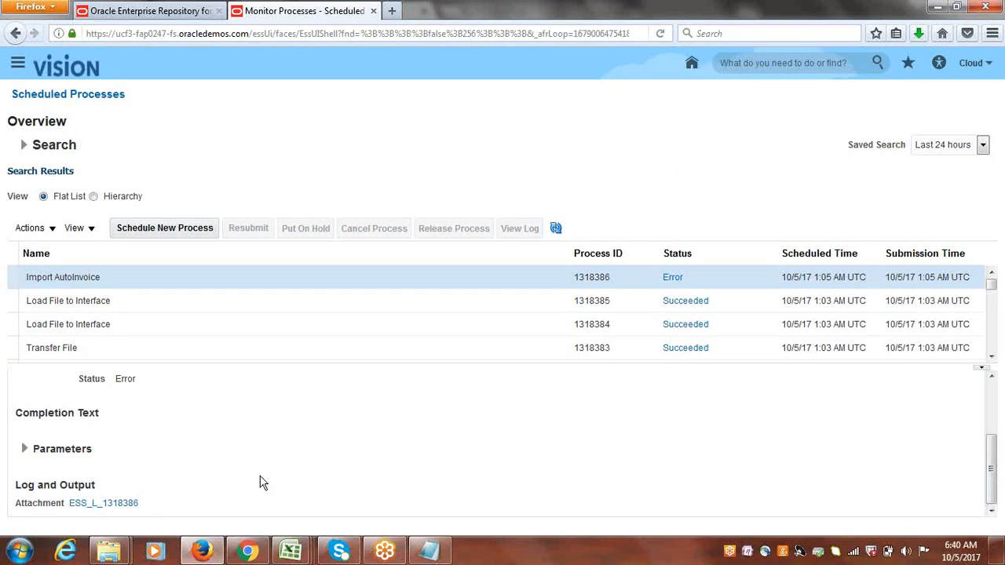
pyautogui.click(109, 502)
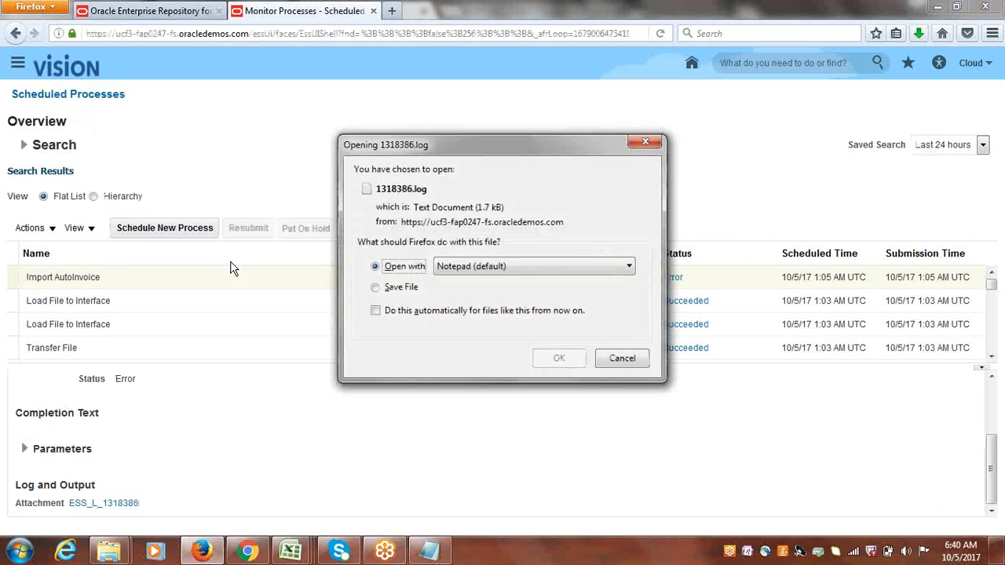
pyautogui.click(559, 358)
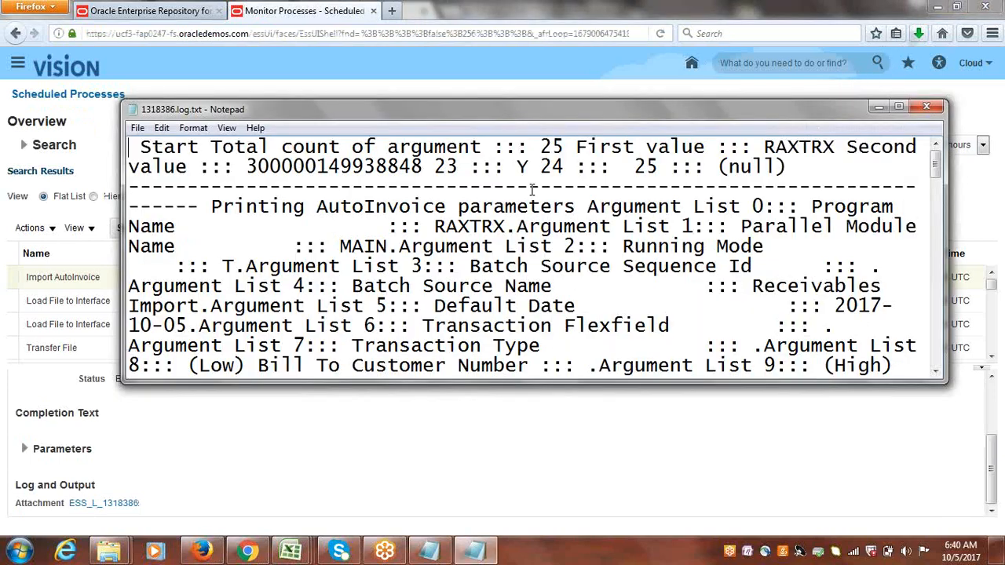
# Copy the entire Import AutoInvoice log text from Notepad into a new Word document.
pyautogui.doubleClick(604, 106)
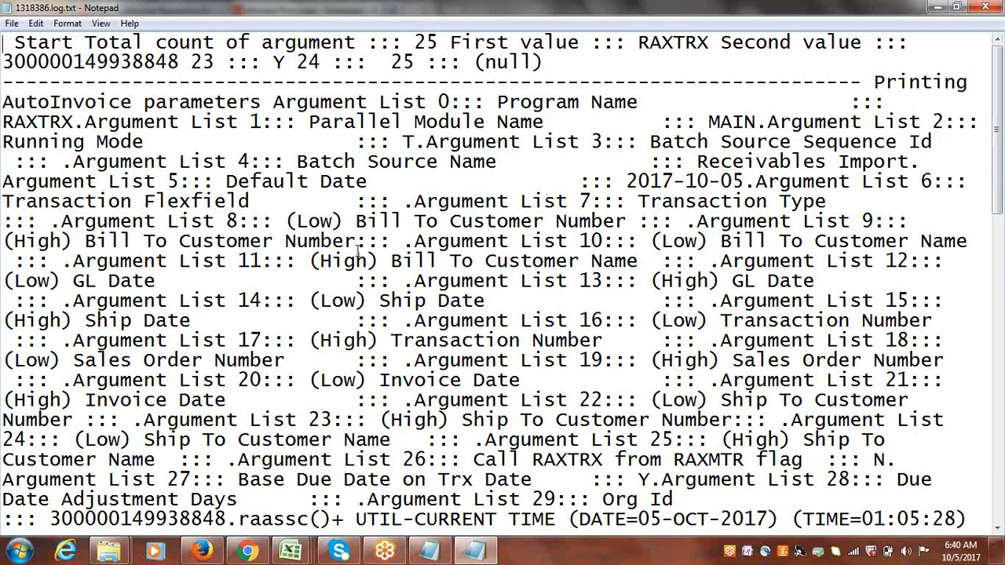
pyautogui.hotkey('ctrl', 'a')
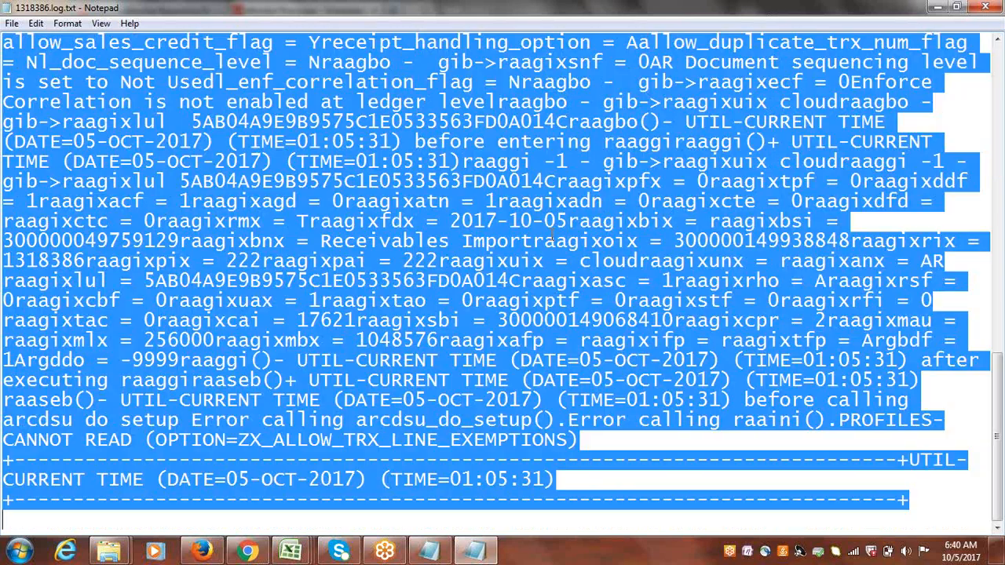
pyautogui.click(19, 551)
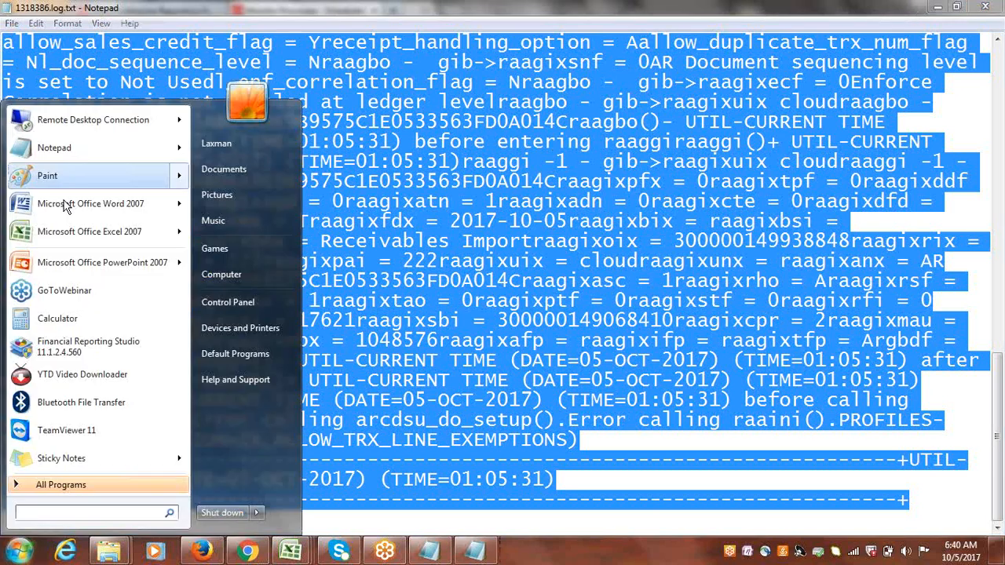
pyautogui.click(78, 195)
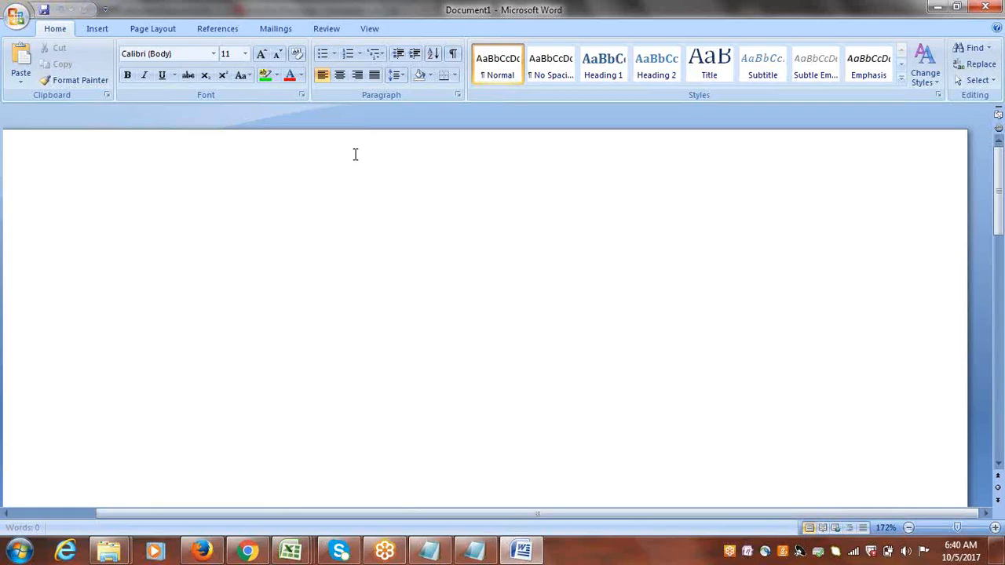
pyautogui.hotkey('ctrl', 'v')
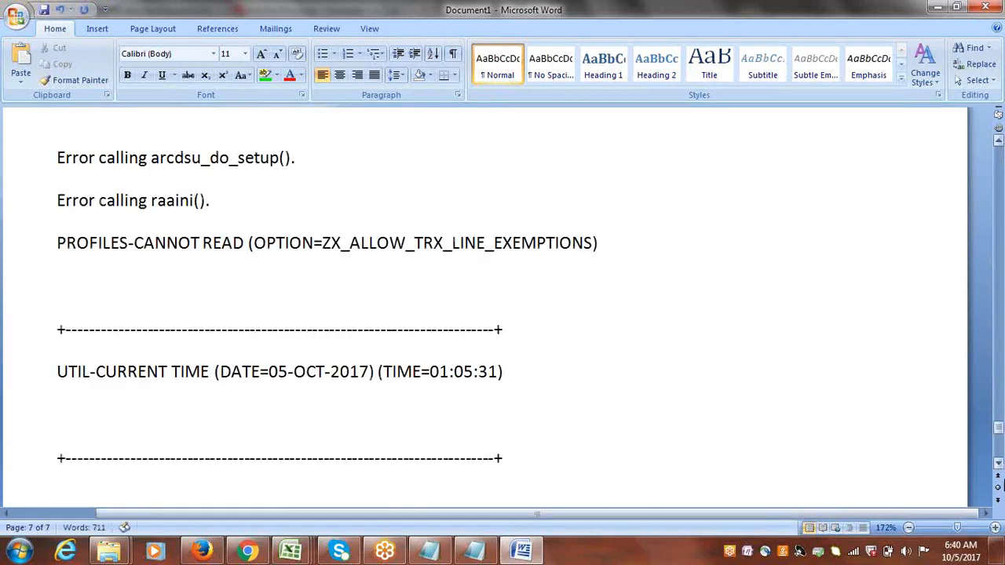
# Scroll through the log in Word and copy the AutoInvoice max memory default value 1048576.
pyautogui.moveTo(999, 427); pyautogui.dragTo(997, 315)
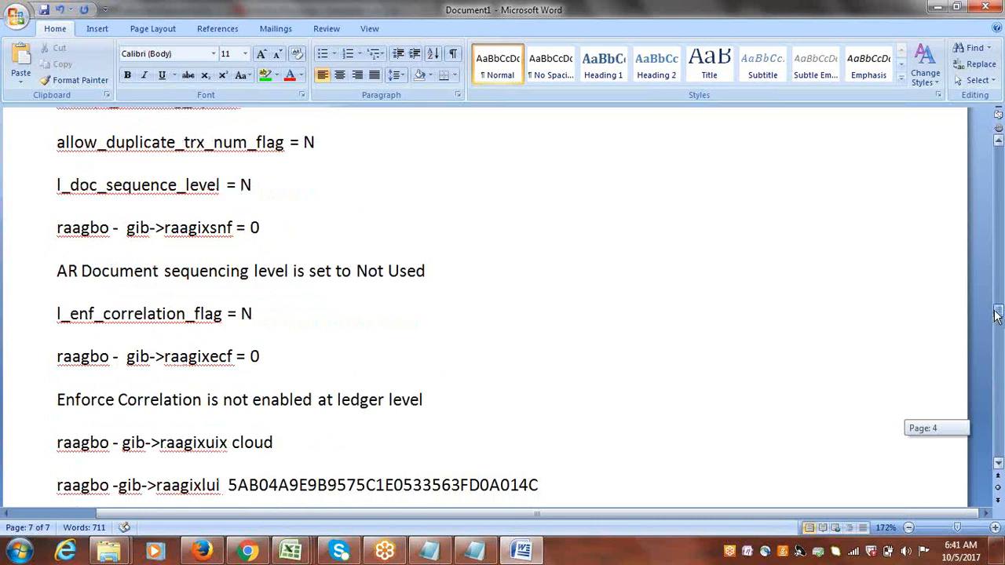
pyautogui.moveTo(997, 315); pyautogui.dragTo(997, 312)
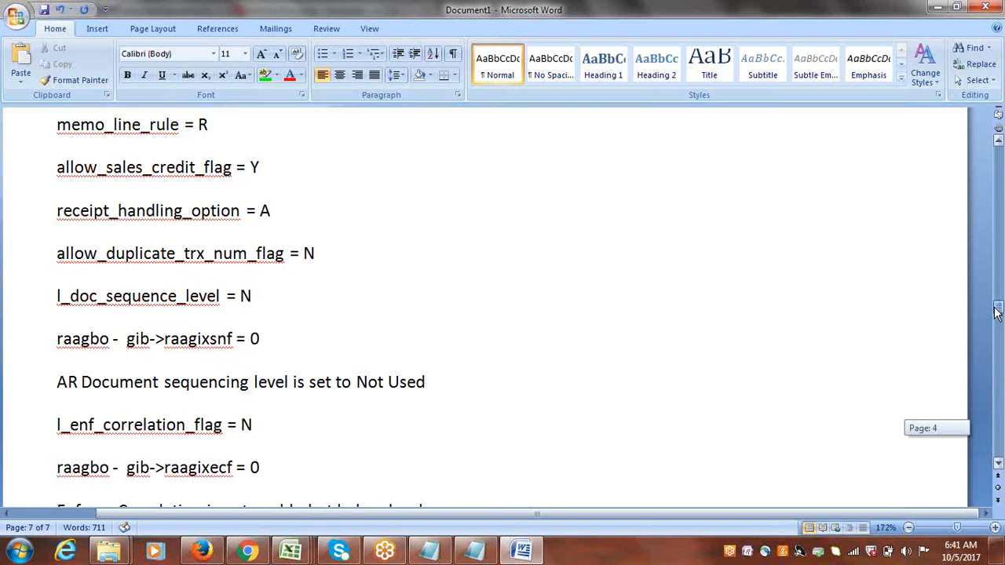
pyautogui.moveTo(997, 313); pyautogui.dragTo(978, 231)
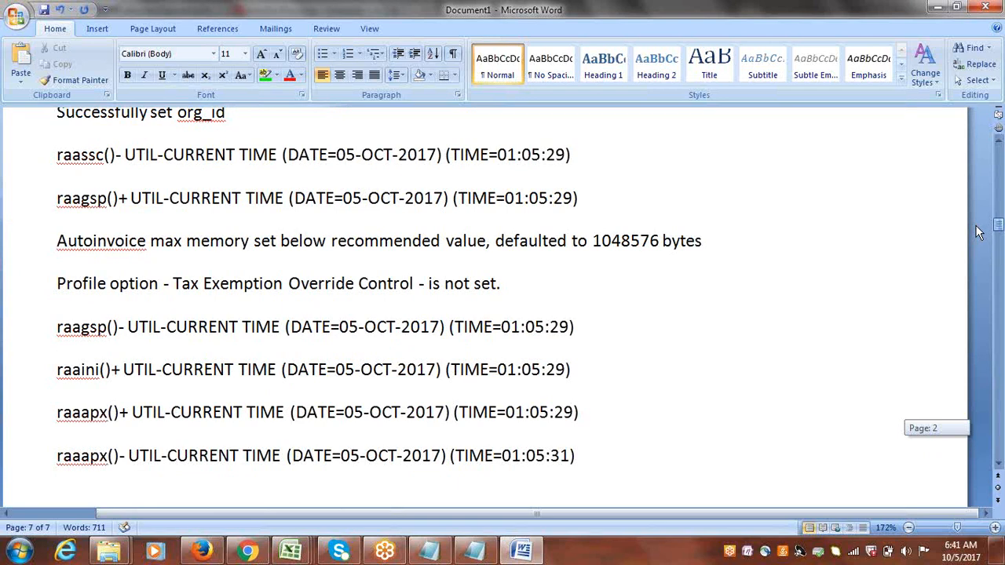
pyautogui.moveTo(977, 230); pyautogui.dragTo(977, 230)
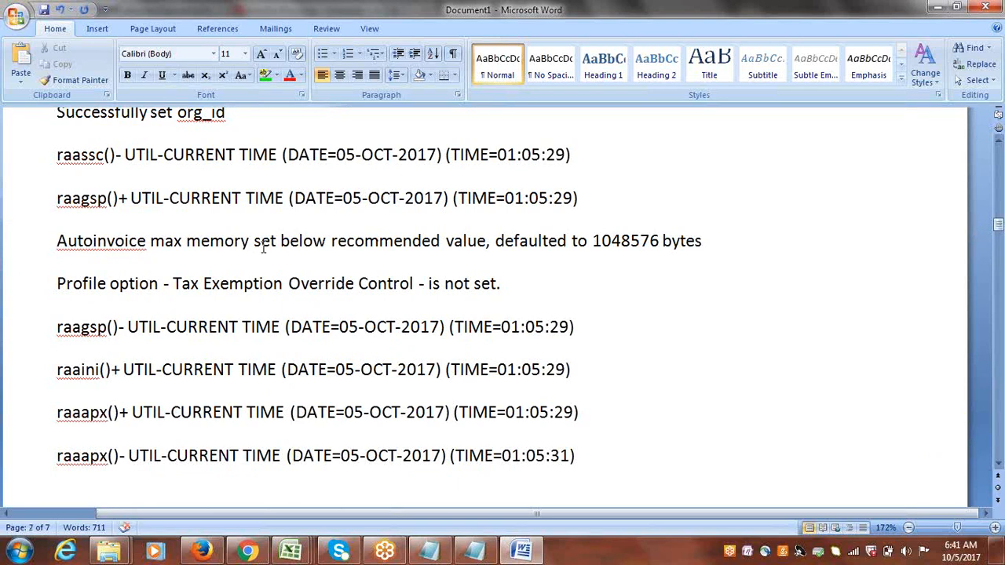
pyautogui.moveTo(254, 245); pyautogui.dragTo(598, 245)
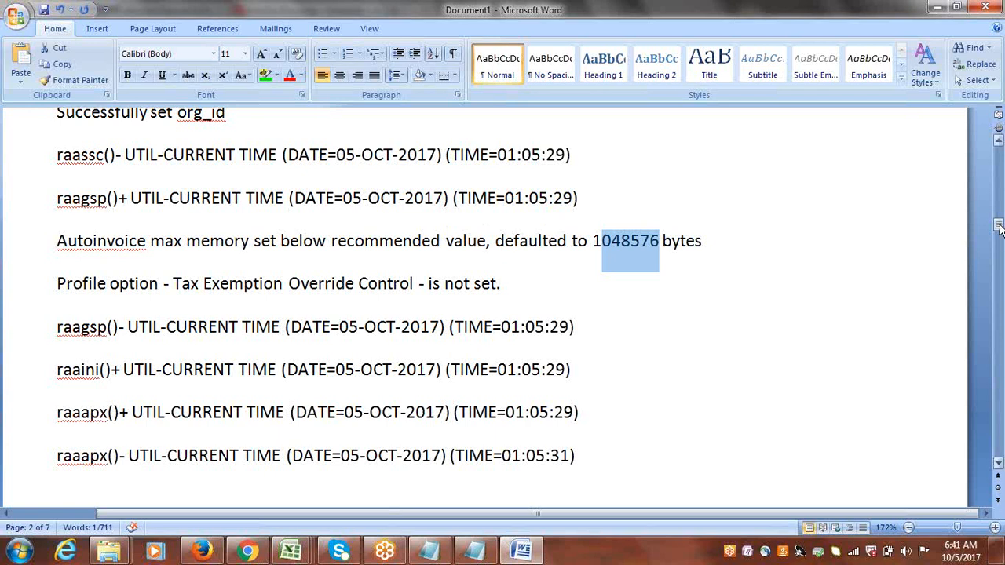
pyautogui.moveTo(592, 245); pyautogui.dragTo(652, 243)
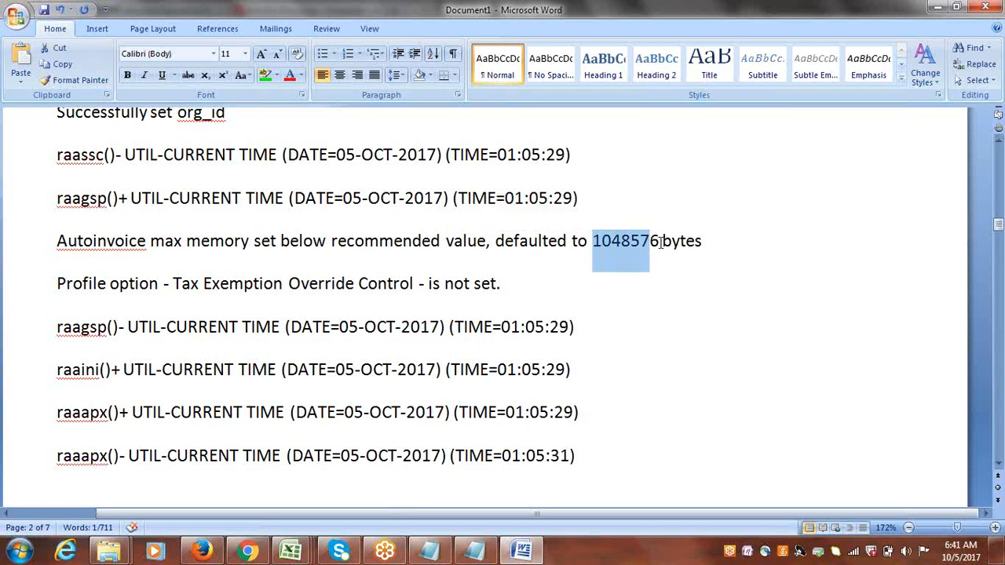
pyautogui.moveTo(659, 242); pyautogui.dragTo(595, 241)
pyautogui.click(890, 307)
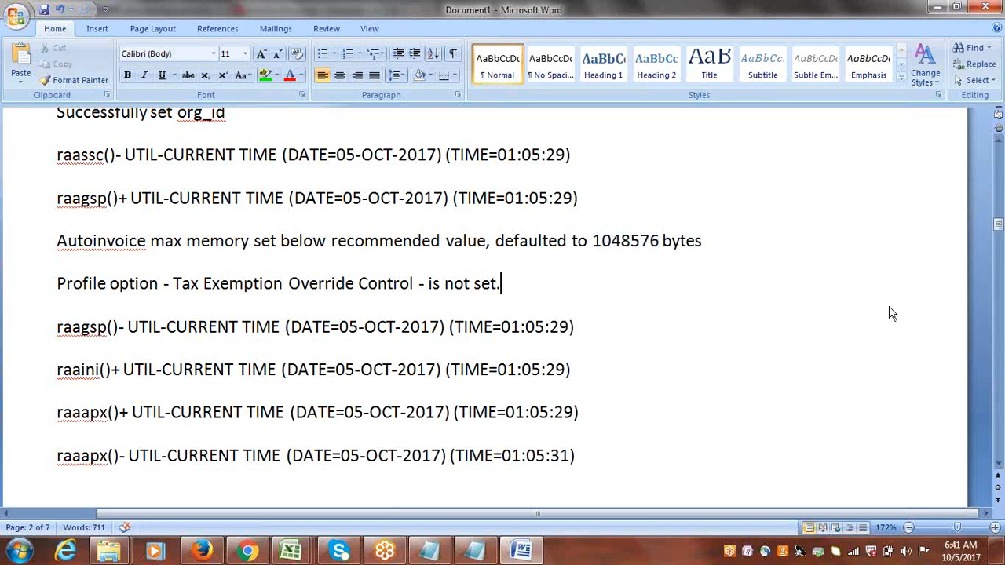
# Search the pasted log for occurrences of ERROR.
pyautogui.moveTo(998, 234); pyautogui.dragTo(989, 143)
pyautogui.click(552, 295)
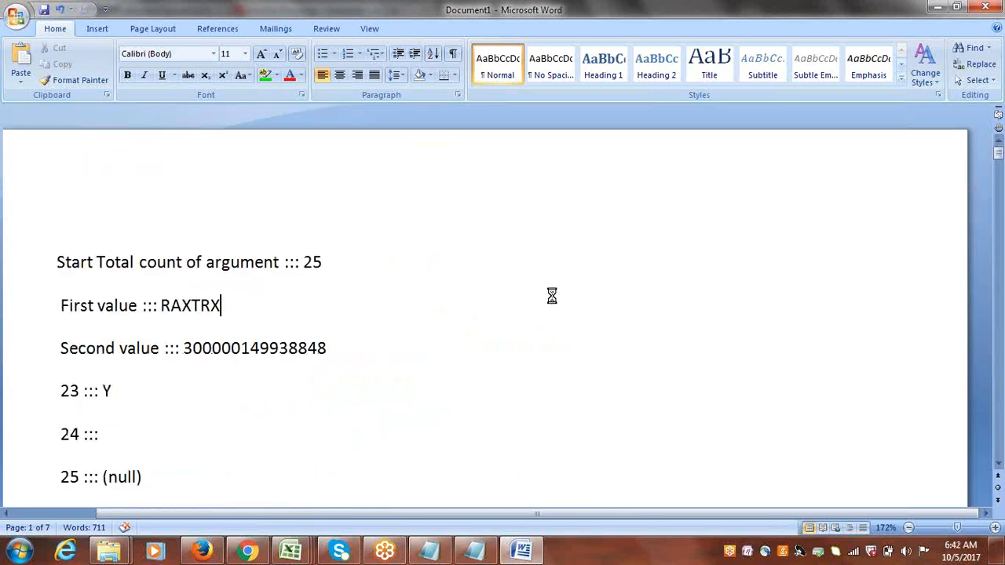
pyautogui.hotkey('ctrl', 'f')
pyautogui.write('ERROR')
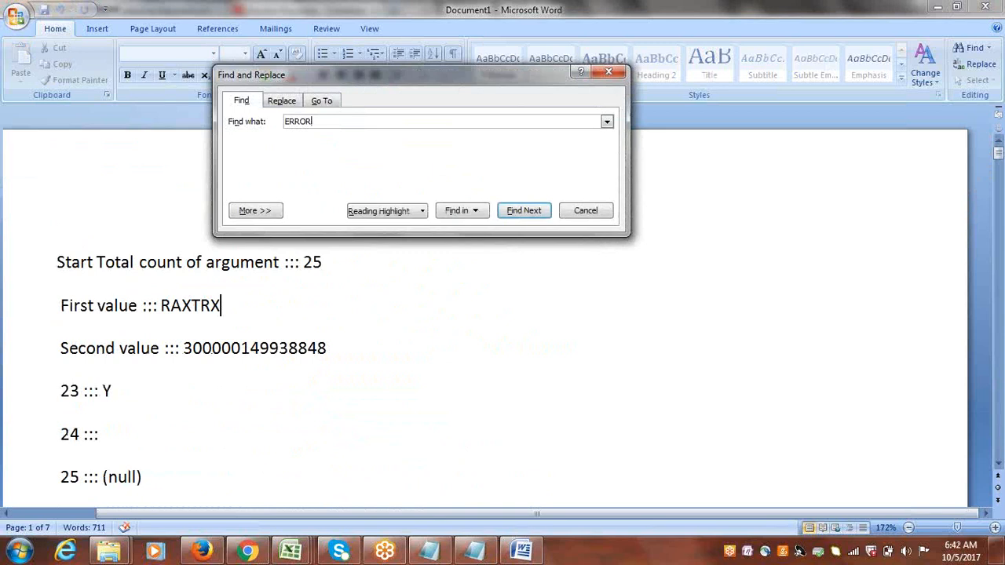
pyautogui.press('Return')
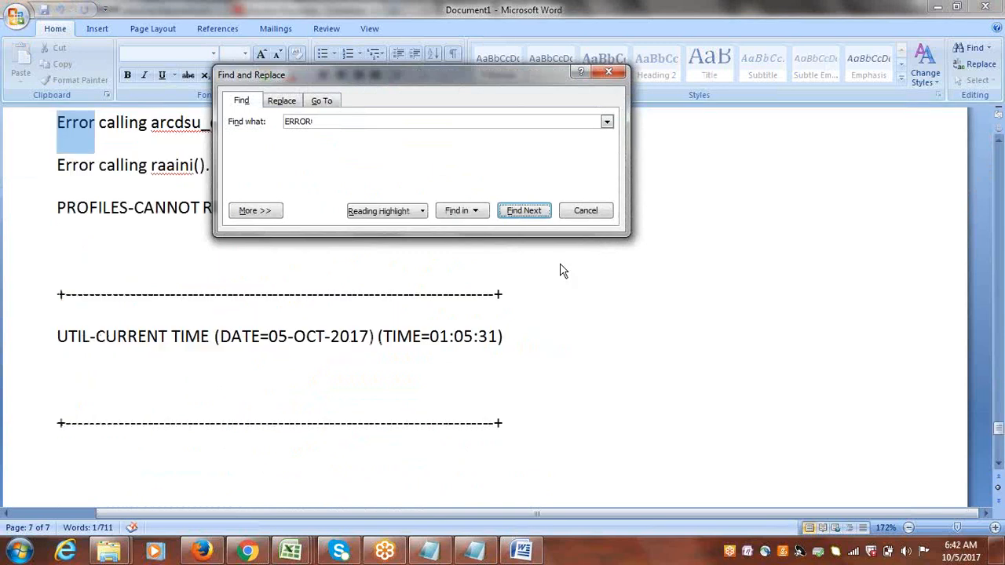
pyautogui.moveTo(482, 76); pyautogui.dragTo(580, 259)
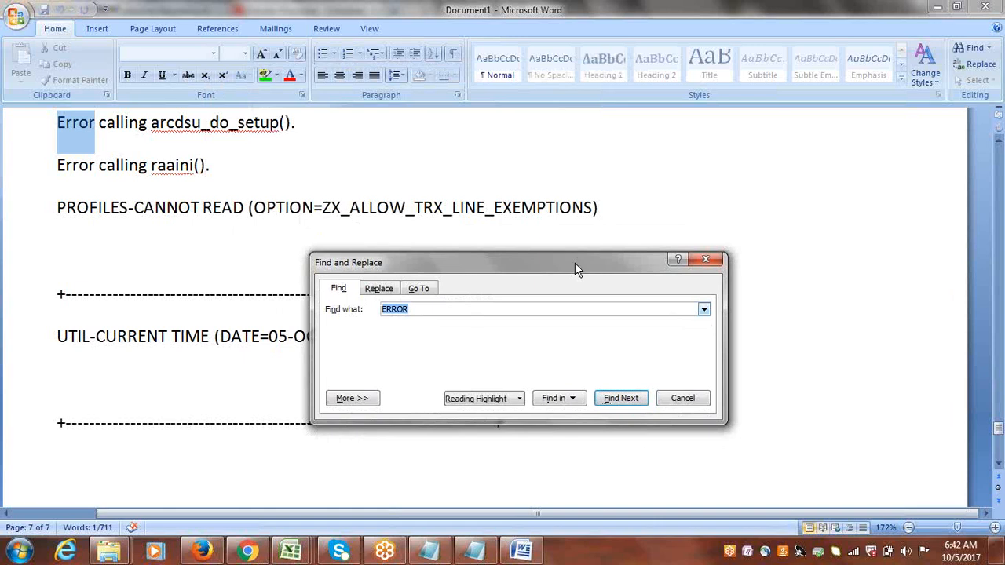
pyautogui.press('Return')
pyautogui.press('Return')
pyautogui.press('Return')
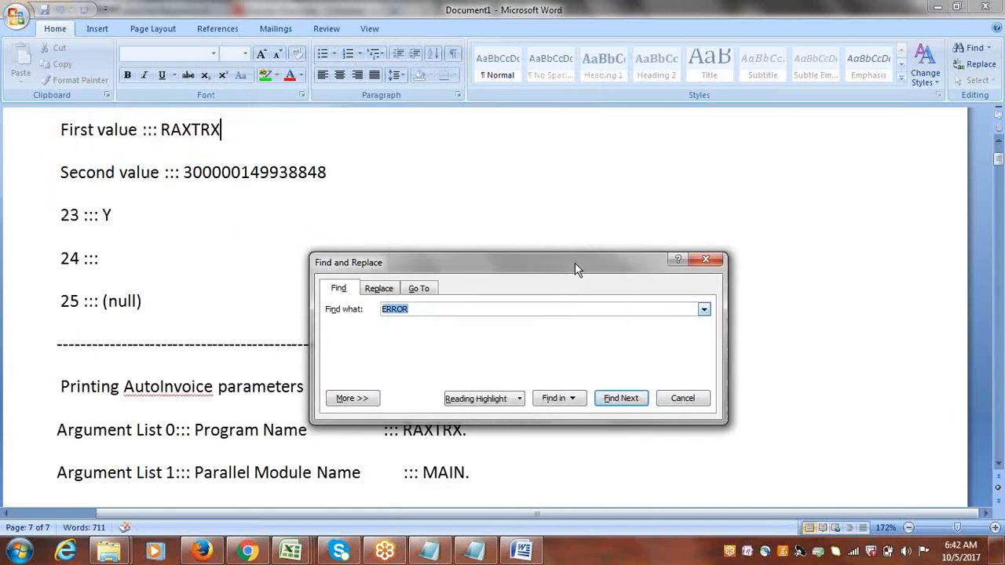
pyautogui.click(707, 261)
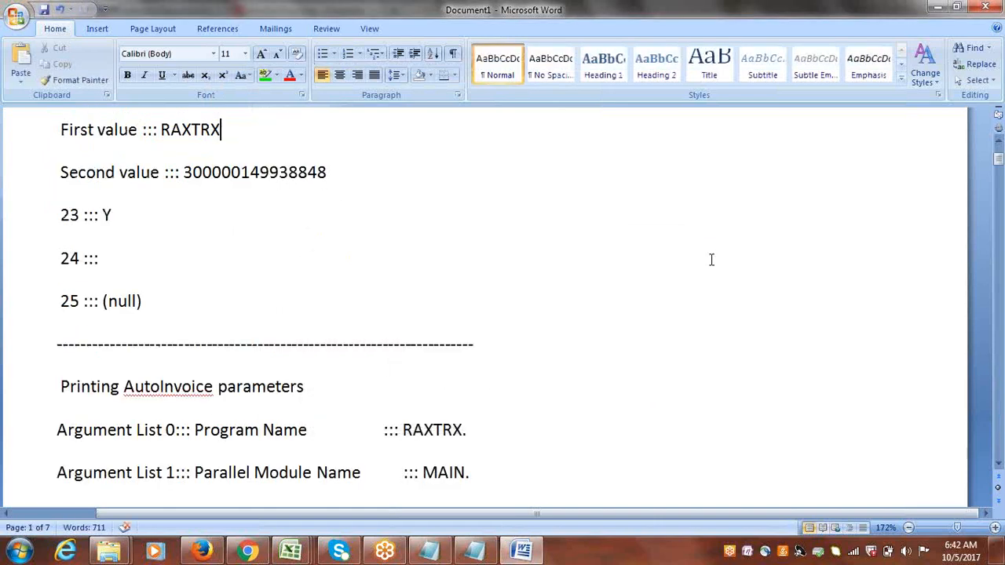
# Close the Word document without saving and switch back to the Firefox browser.
pyautogui.click(988, 8)
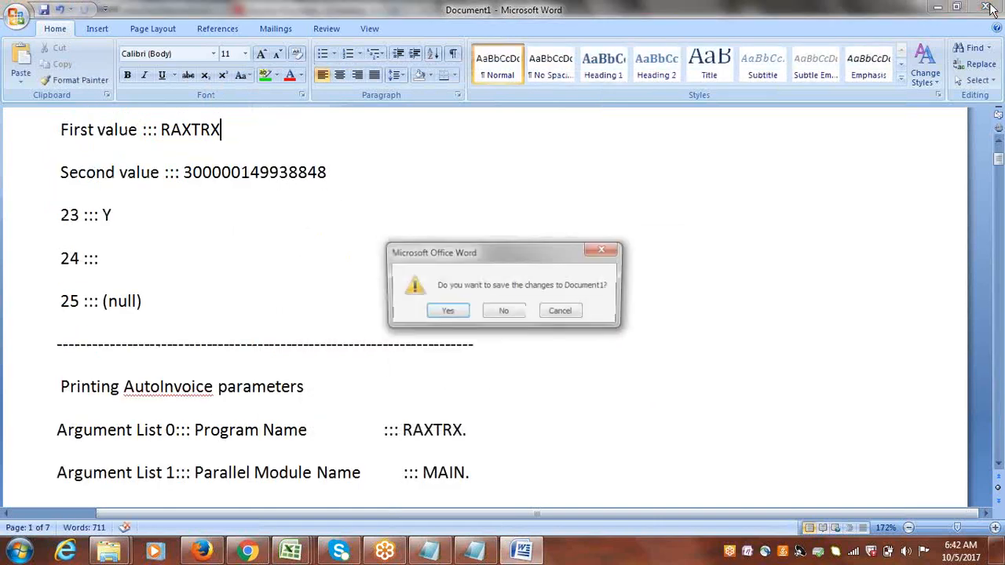
pyautogui.click(505, 310)
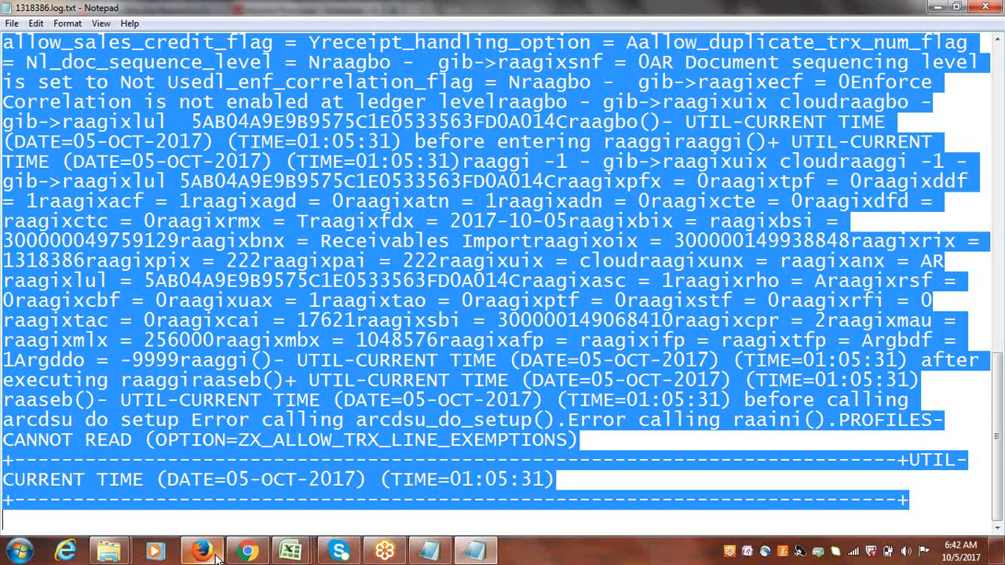
pyautogui.click(246, 551)
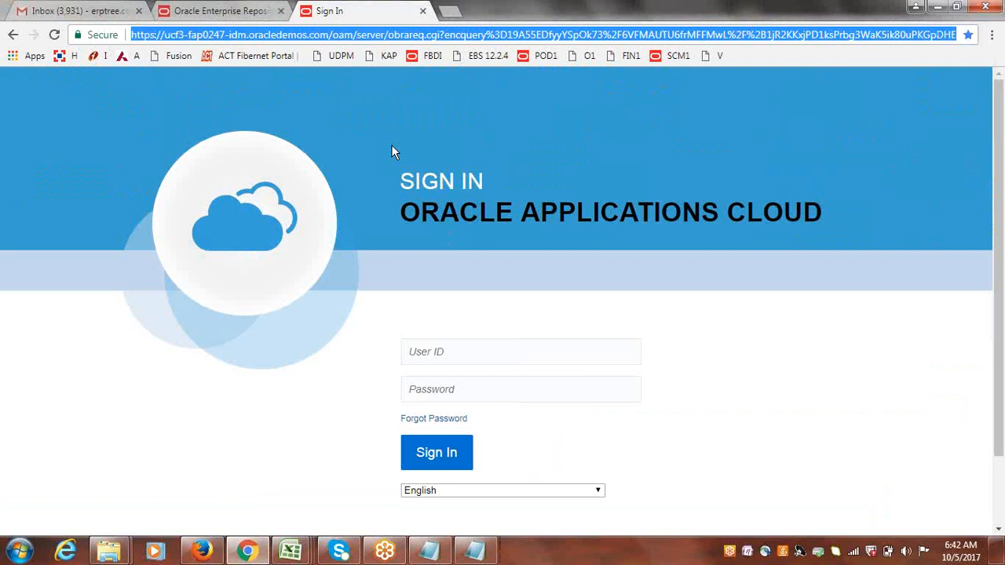
pyautogui.click(201, 551)
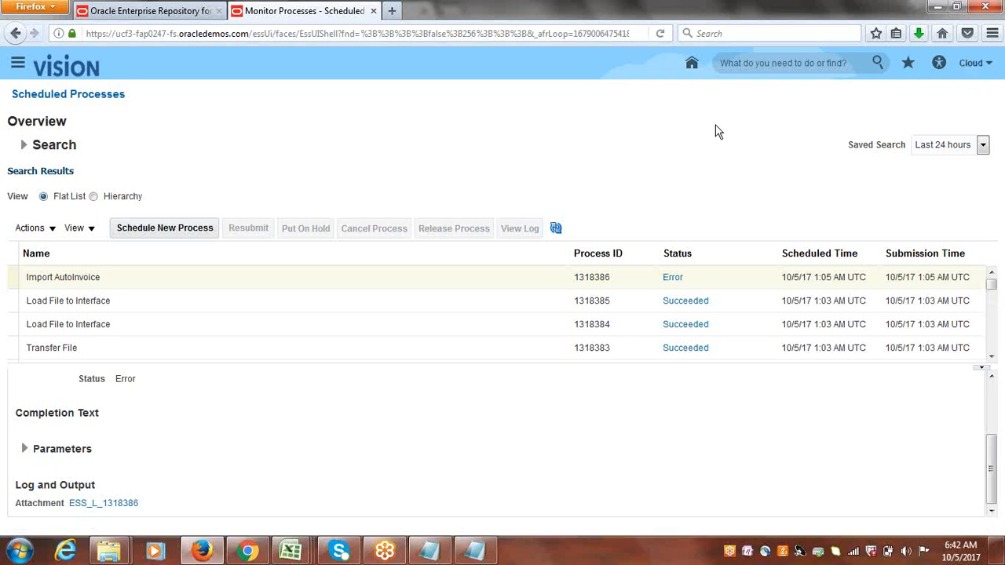
# Open Manage Receivables System Options through the Cloud Implementation Project task search for SYSTEM OPTION.
pyautogui.click(868, 242)
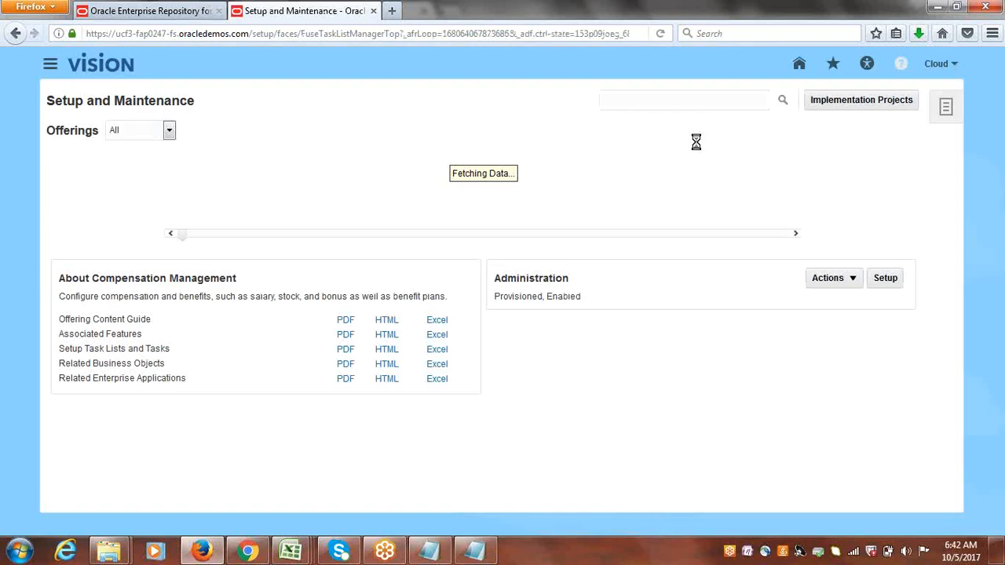
pyautogui.click(843, 103)
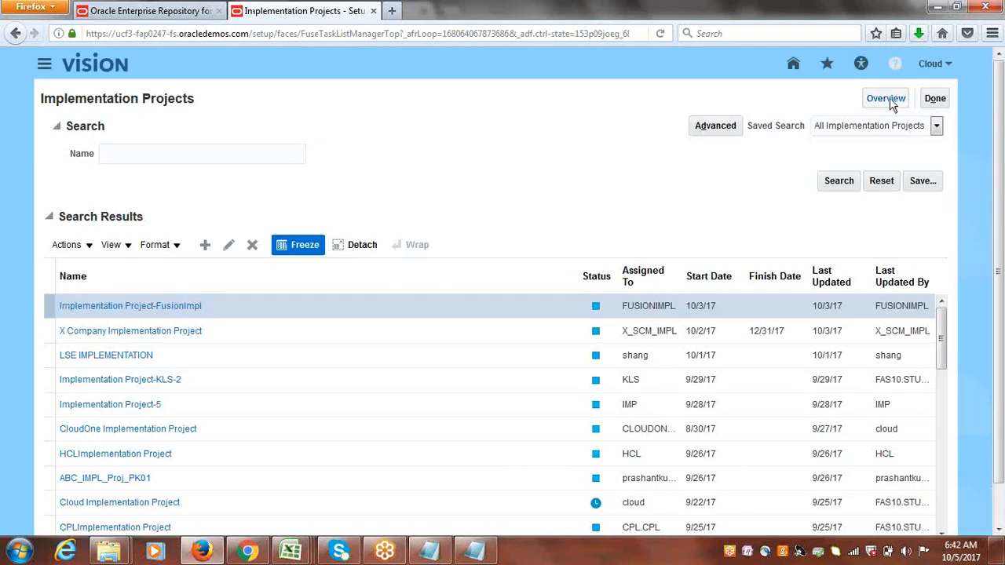
pyautogui.click(887, 99)
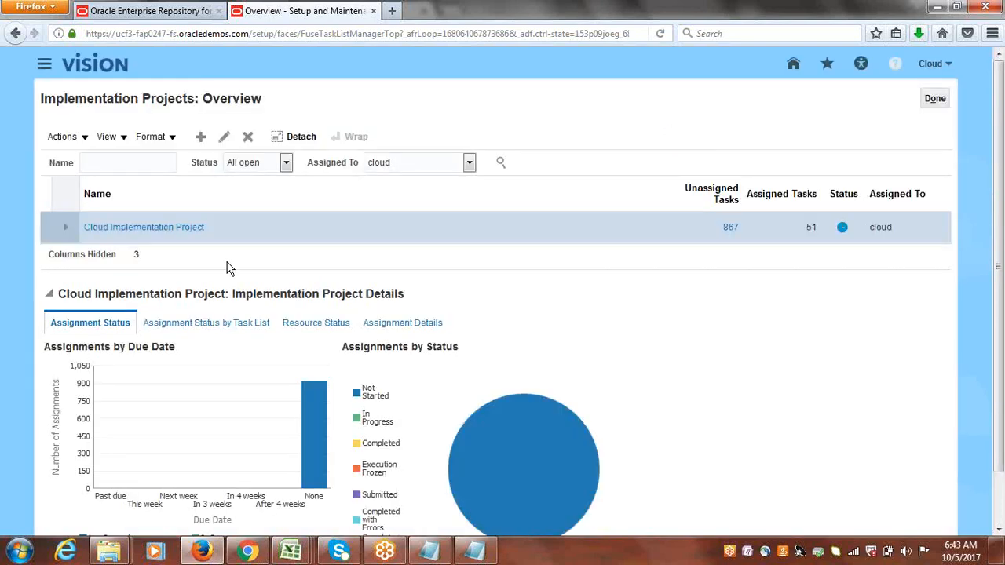
pyautogui.click(164, 227)
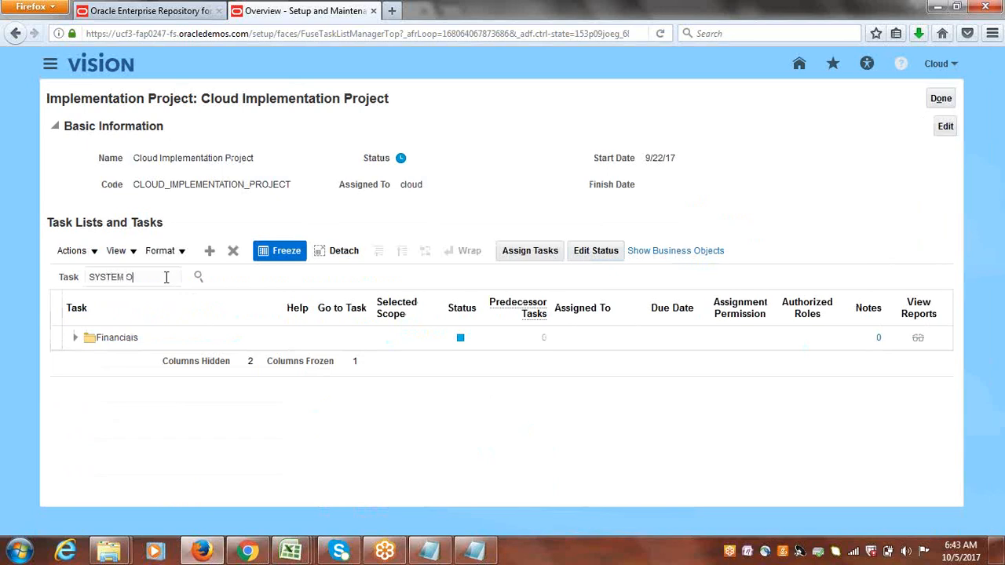
pyautogui.press('Return')
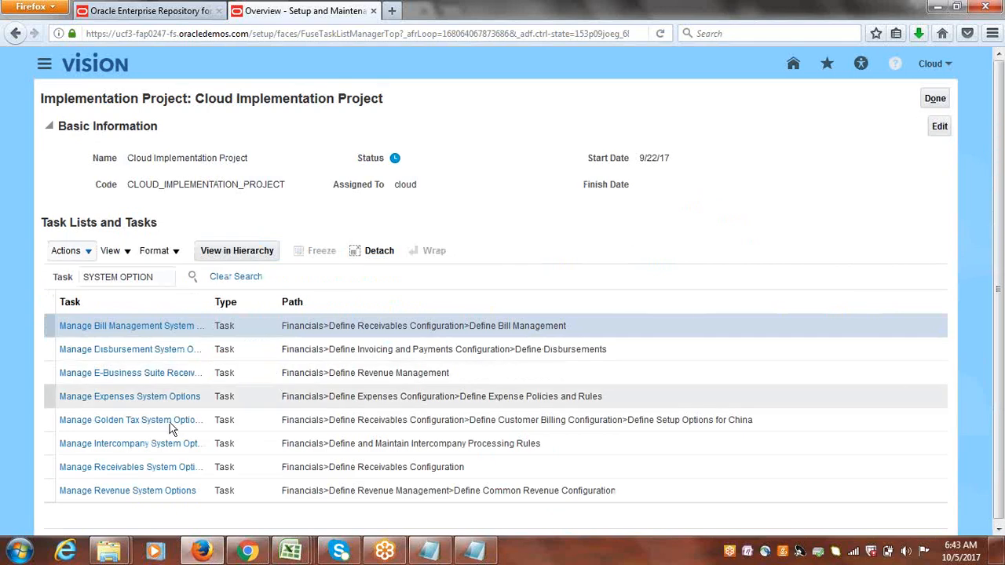
pyautogui.click(144, 464)
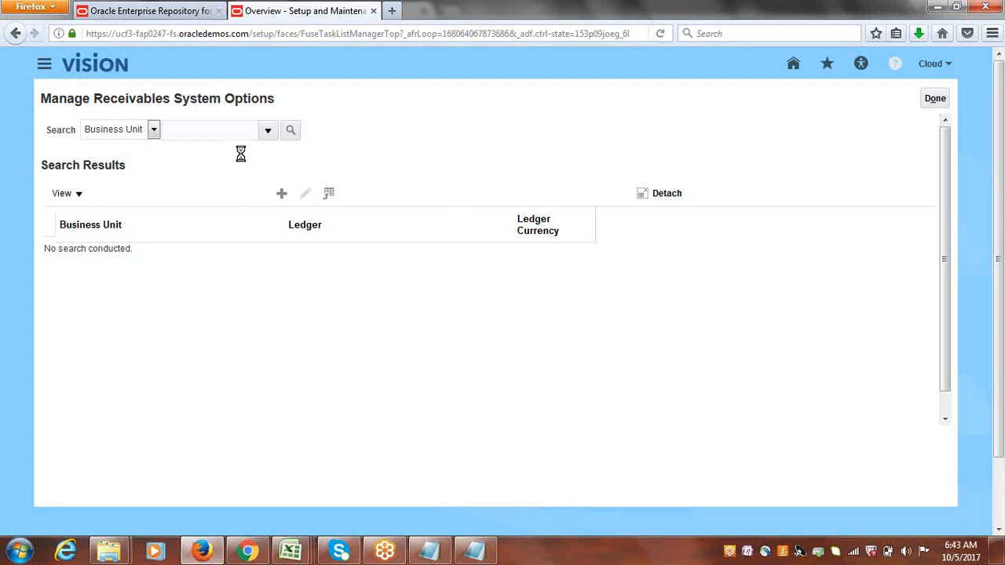
# Search system options for Cloud USA Business Unit and open them for editing.
pyautogui.click(273, 131)
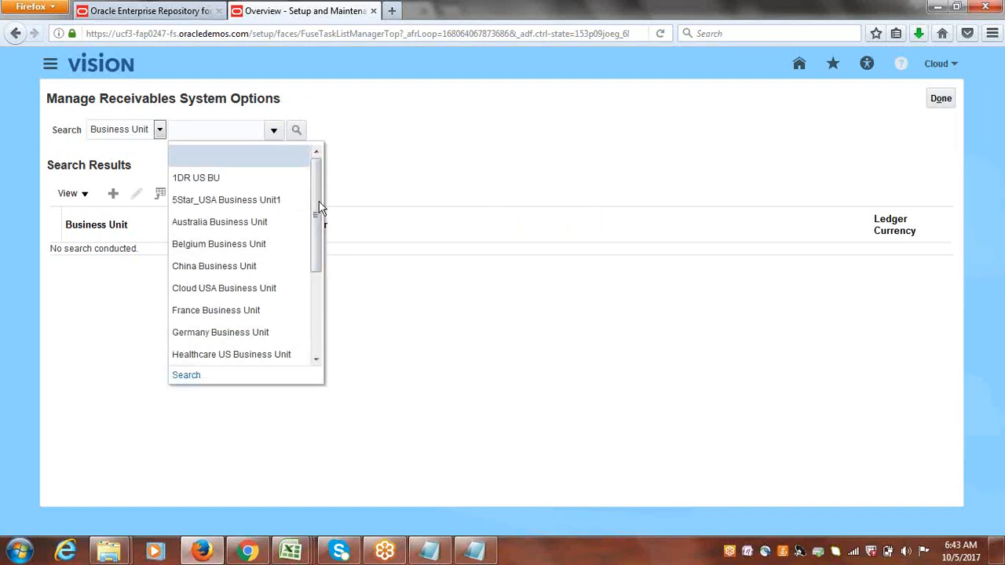
pyautogui.moveTo(319, 213); pyautogui.dragTo(316, 263)
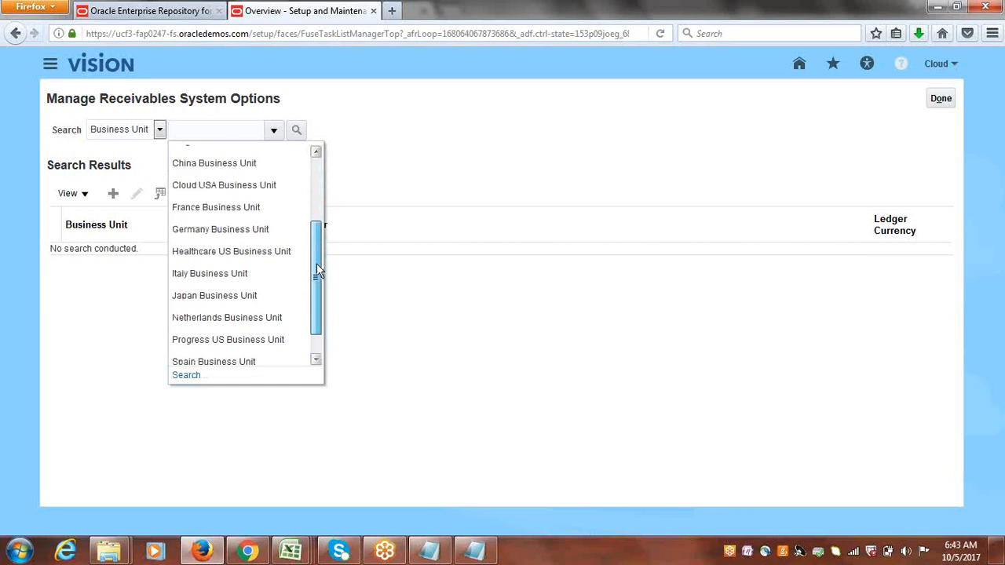
pyautogui.click(264, 207)
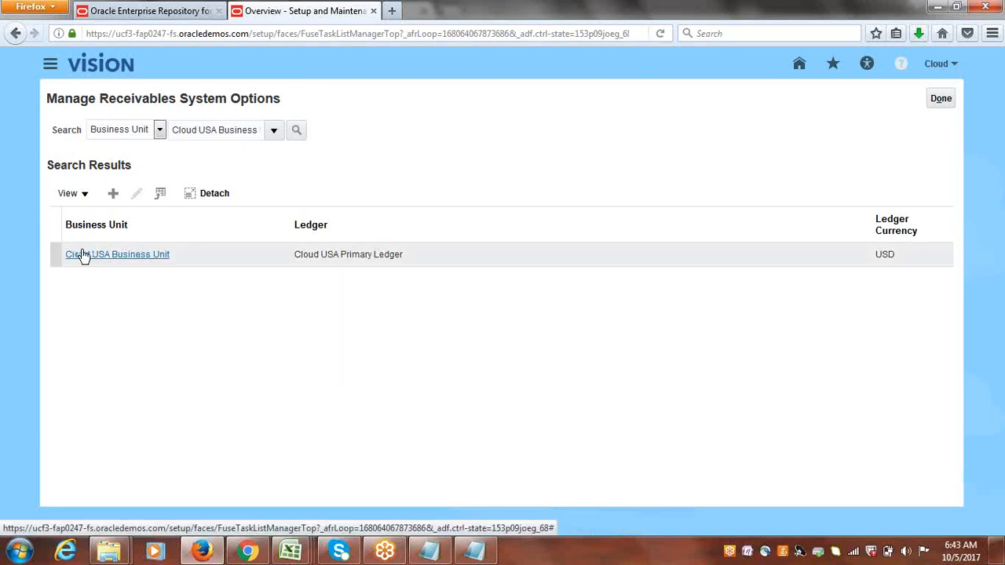
pyautogui.click(50, 254)
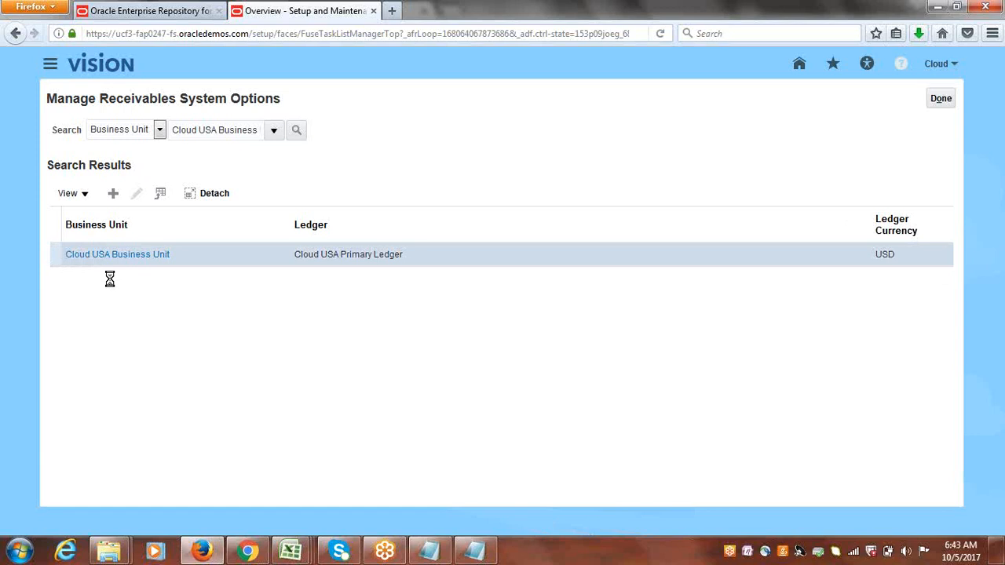
pyautogui.click(138, 196)
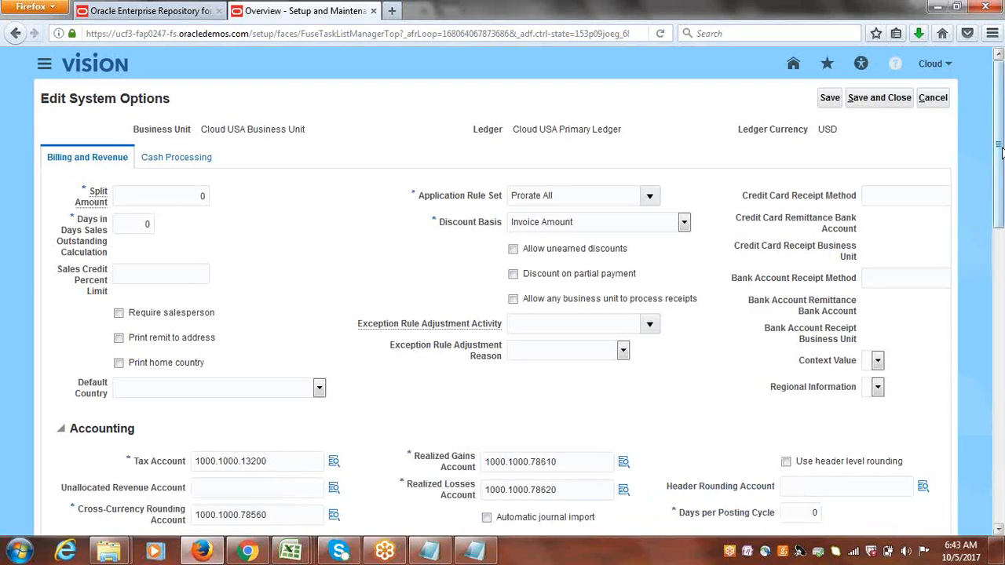
# Set the AutoInvoice Maximum Memory in Bytes to 1048576.
pyautogui.moveTo(1000, 151); pyautogui.dragTo(1001, 487)
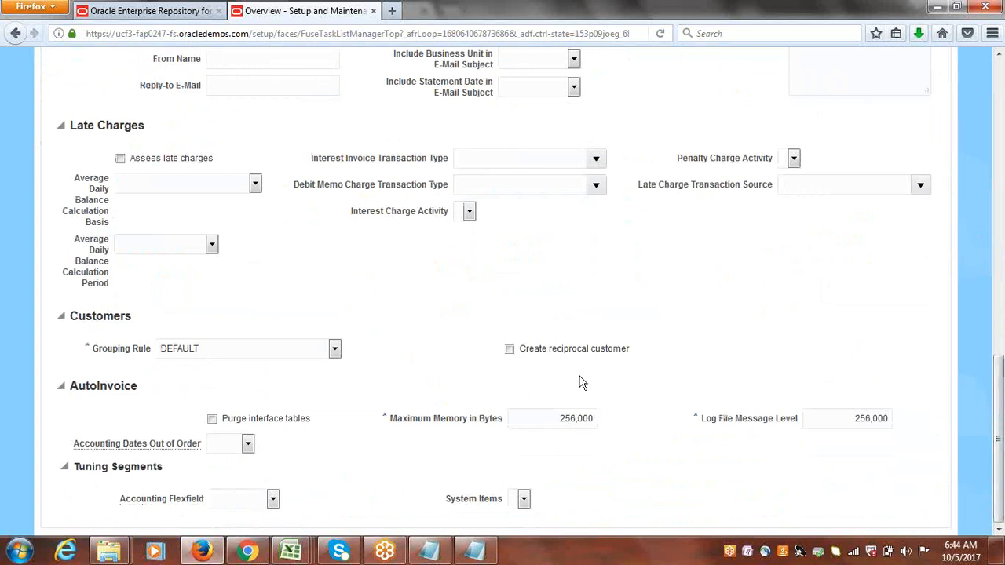
pyautogui.moveTo(557, 424); pyautogui.dragTo(656, 430)
pyautogui.write('1048576')
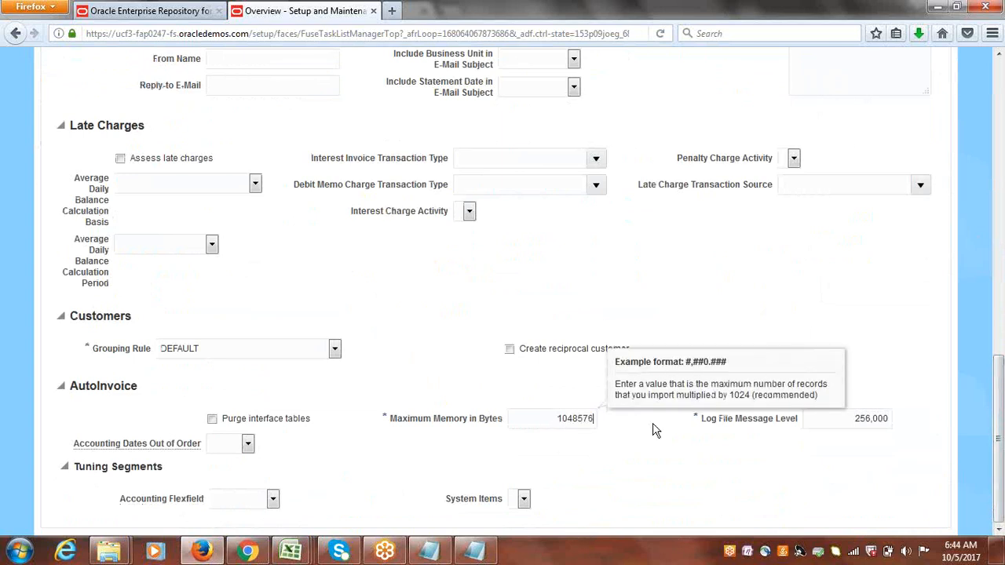
pyautogui.press('Tab')
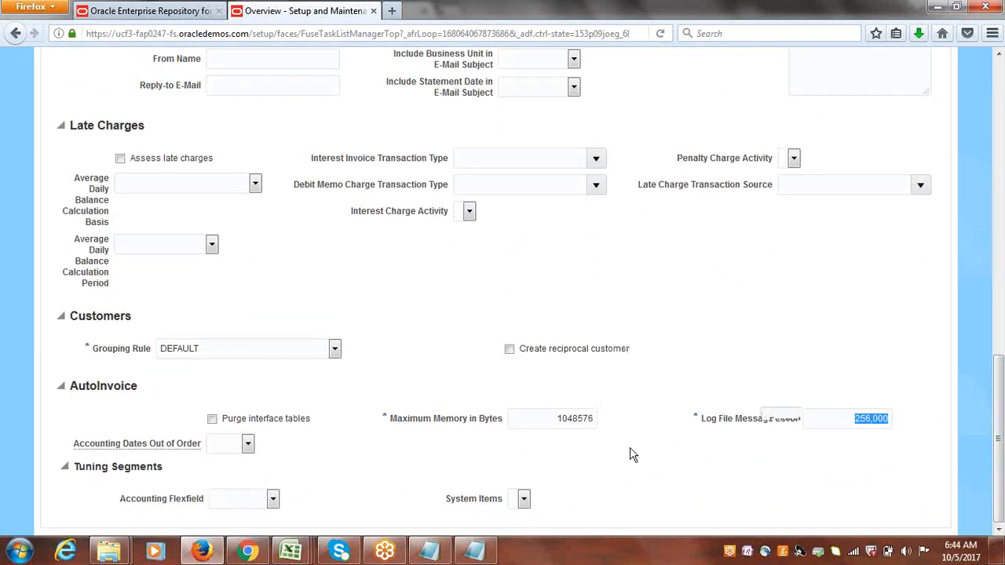
# Set the AutoInvoice Log File Message Level to 1.
pyautogui.click(847, 470)
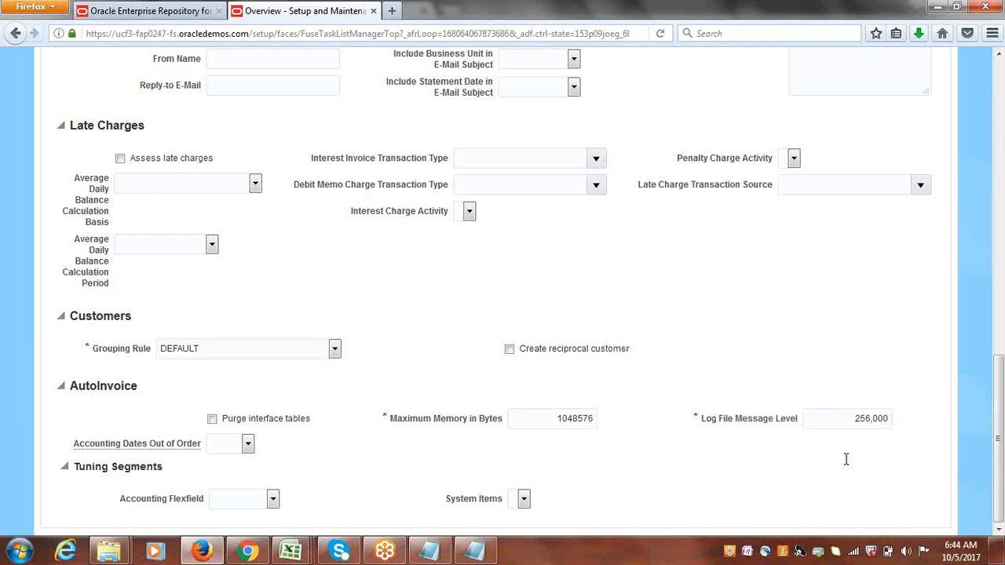
pyautogui.moveTo(846, 419); pyautogui.dragTo(913, 420)
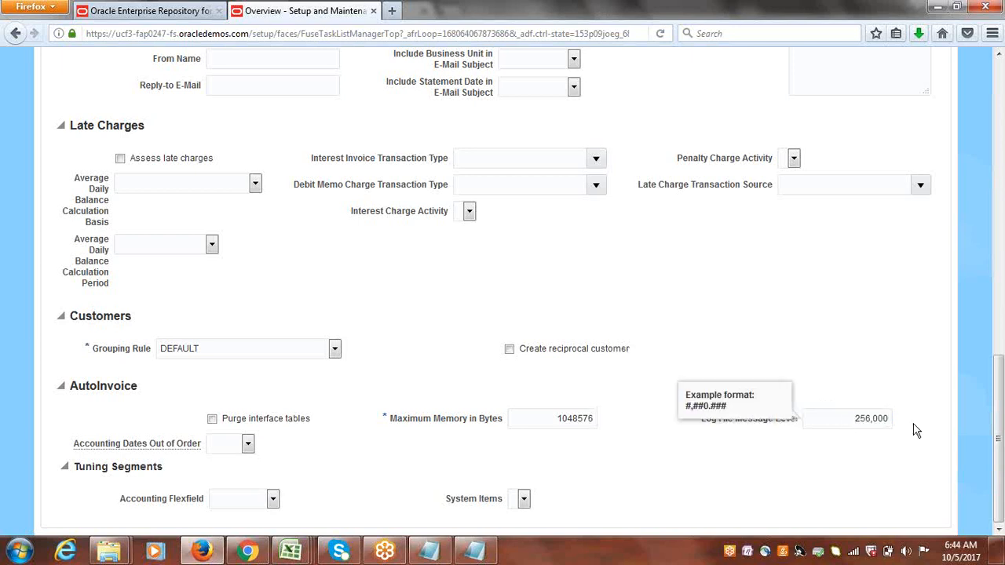
pyautogui.write('1')
pyautogui.doubleClick(859, 416)
pyautogui.write('1')
pyautogui.click(881, 306)
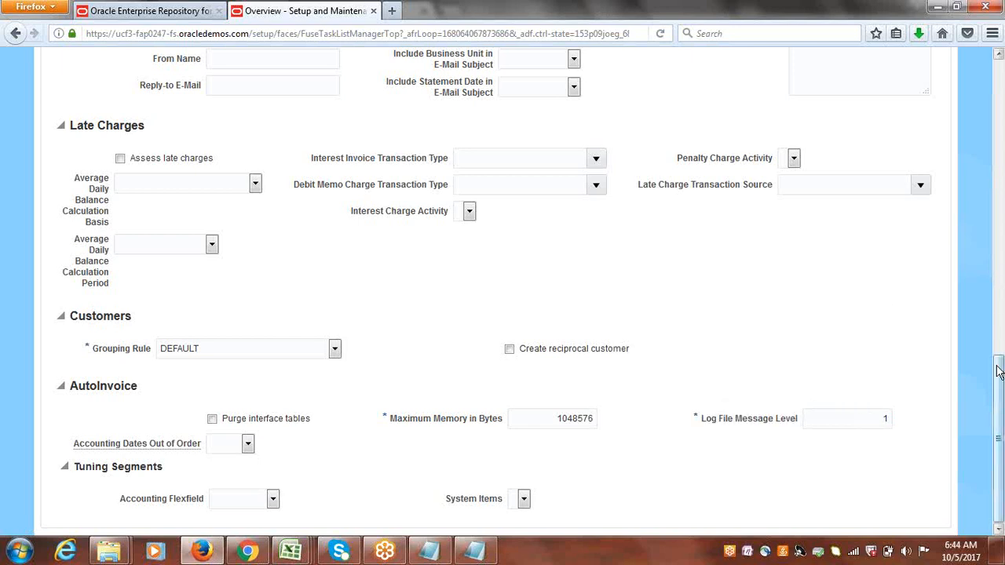
# Save and close the system options and leave the Manage Receivables System Options task.
pyautogui.moveTo(998, 385); pyautogui.dragTo(999, 99)
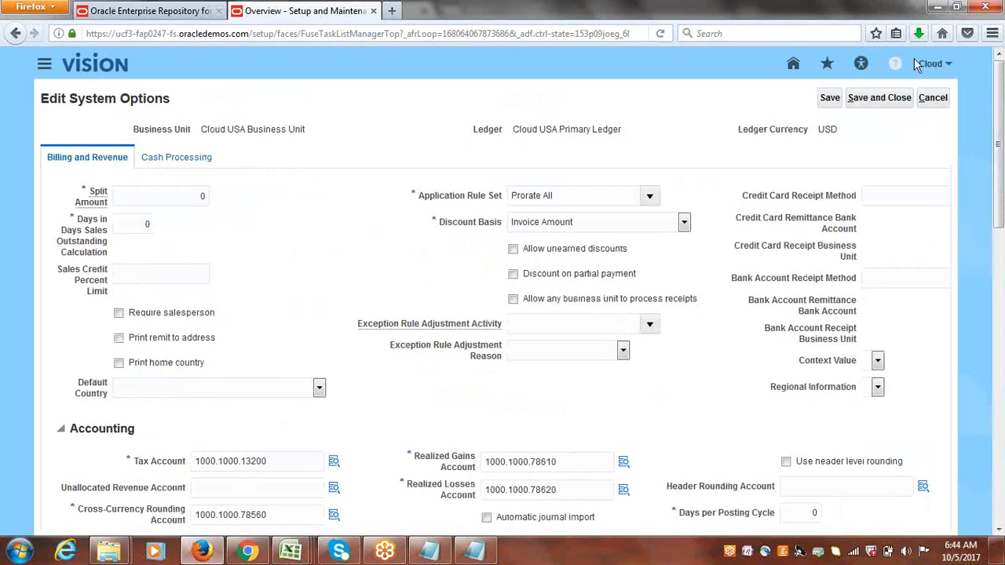
pyautogui.click(894, 98)
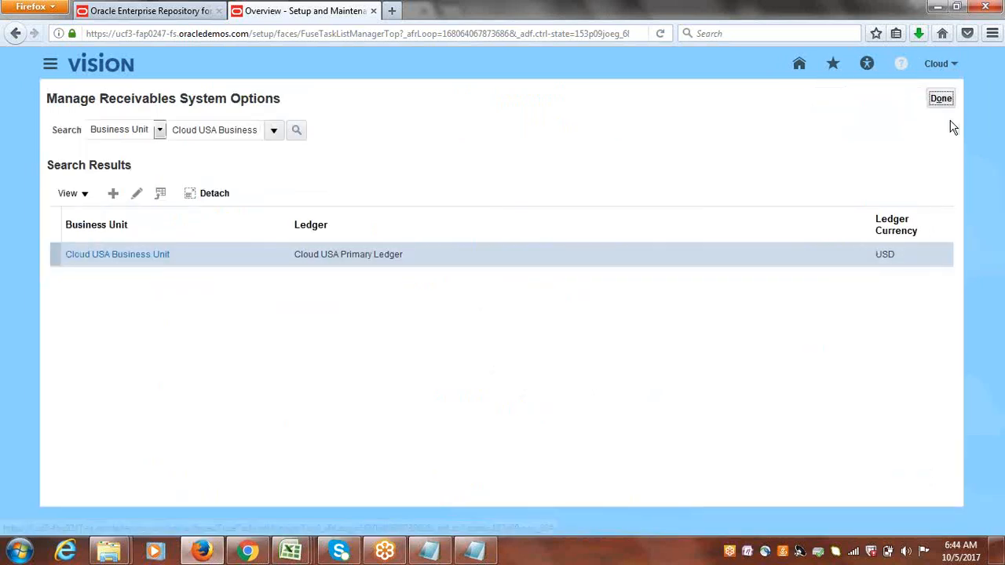
pyautogui.click(943, 102)
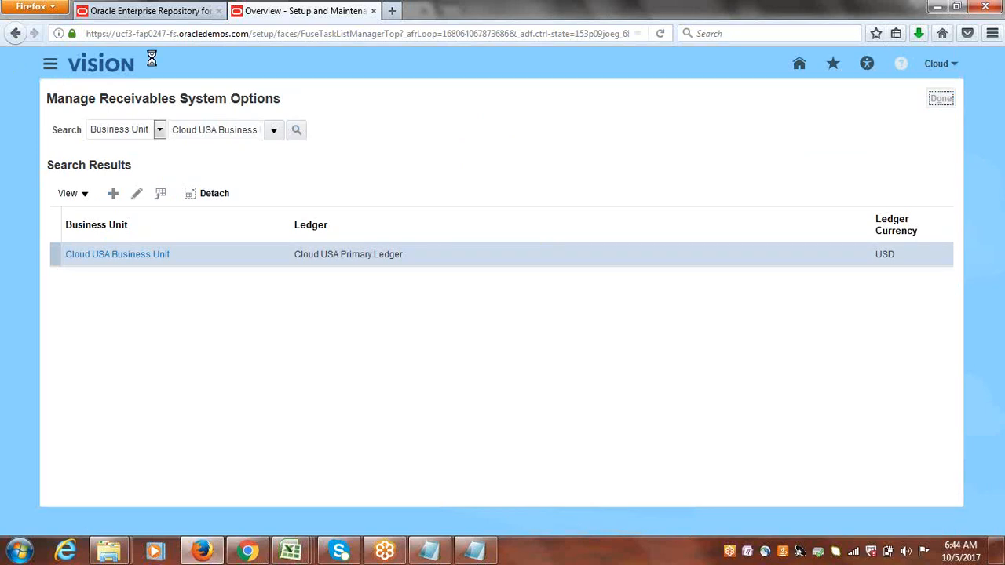
# Open Scheduled Processes from the Navigator's Tools section.
pyautogui.click(44, 64)
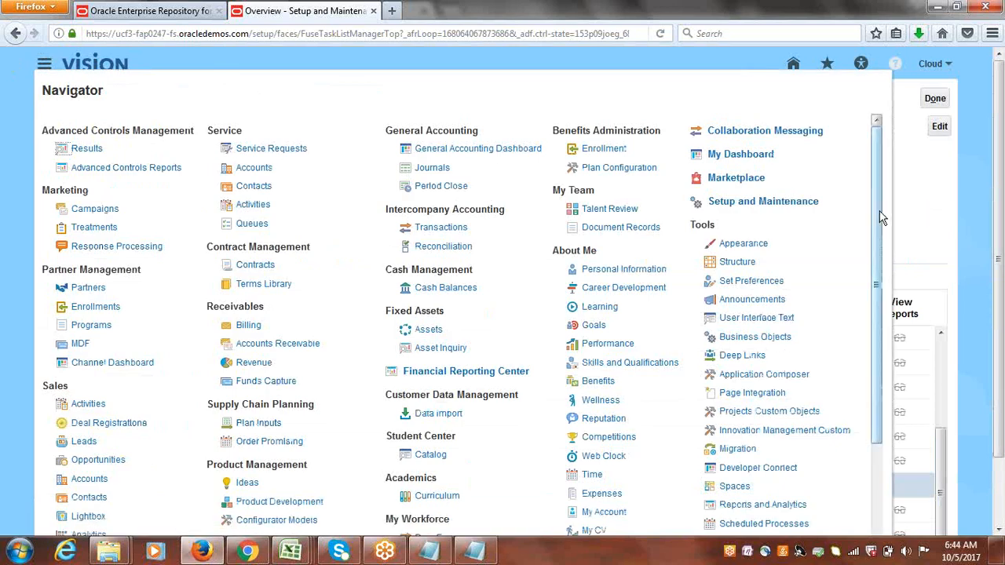
pyautogui.moveTo(879, 218); pyautogui.dragTo(885, 300)
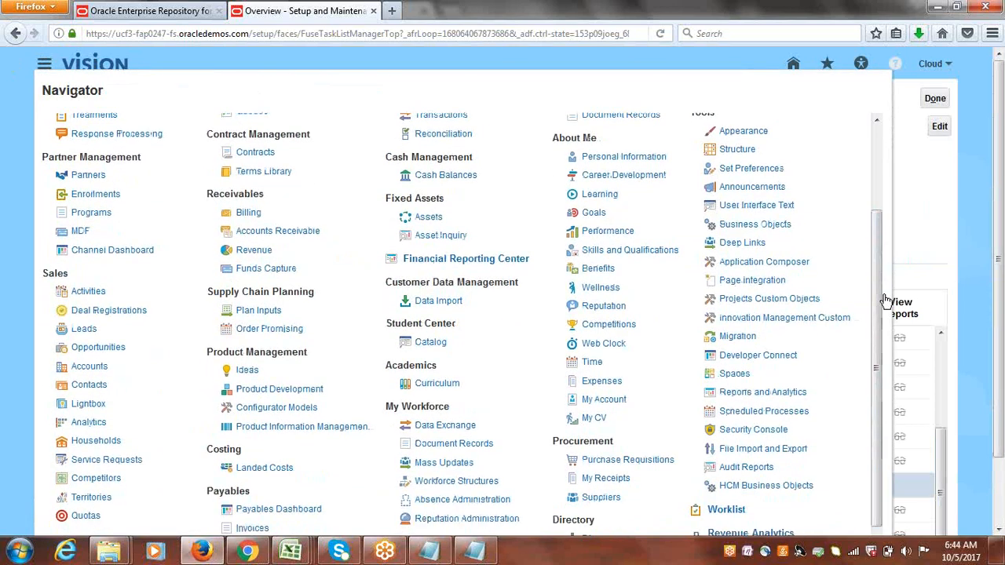
pyautogui.click(776, 412)
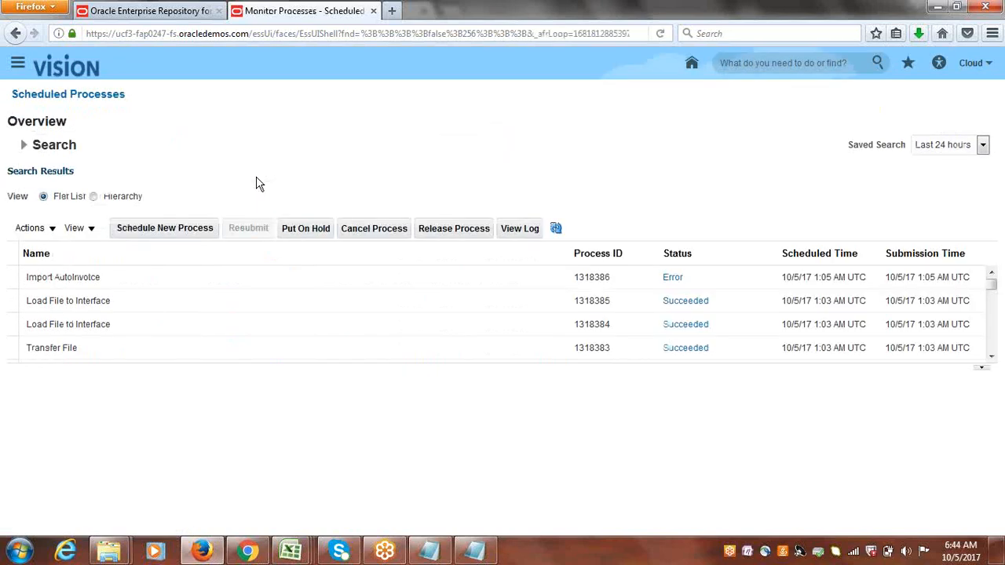
# Schedule a new process and choose the Import AutoInvoice job.
pyautogui.click(165, 230)
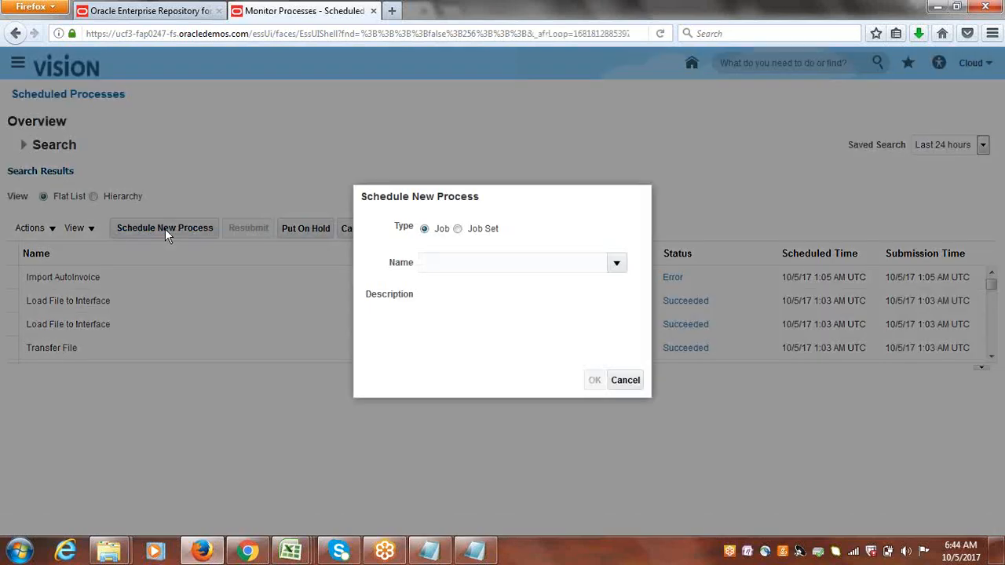
pyautogui.write('Import Auto')
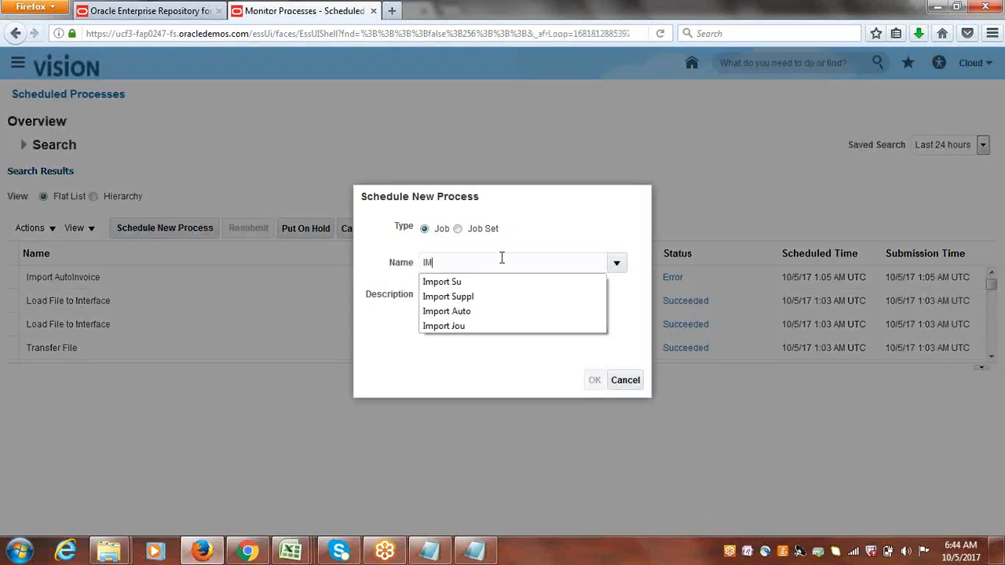
pyautogui.click(468, 310)
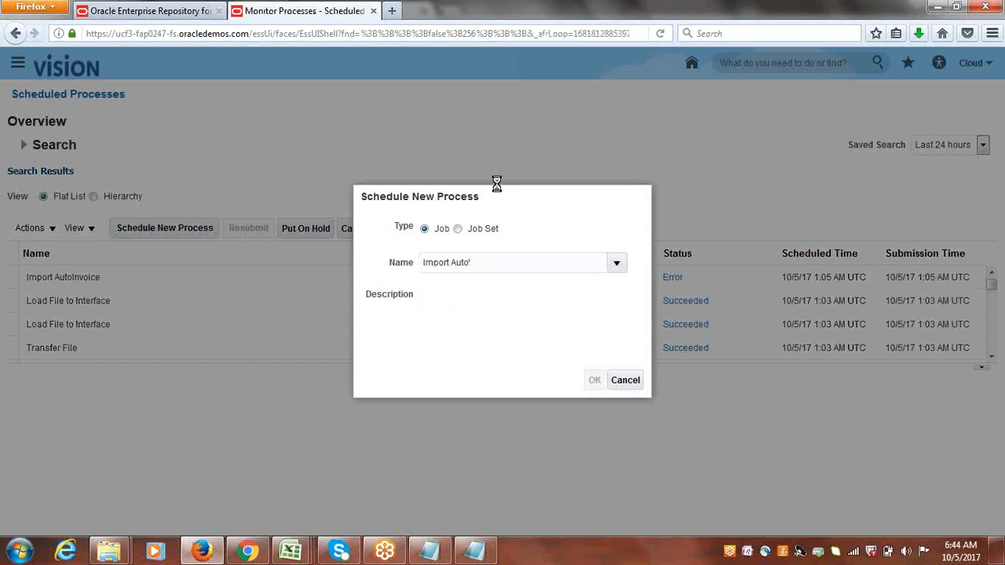
pyautogui.click(468, 264)
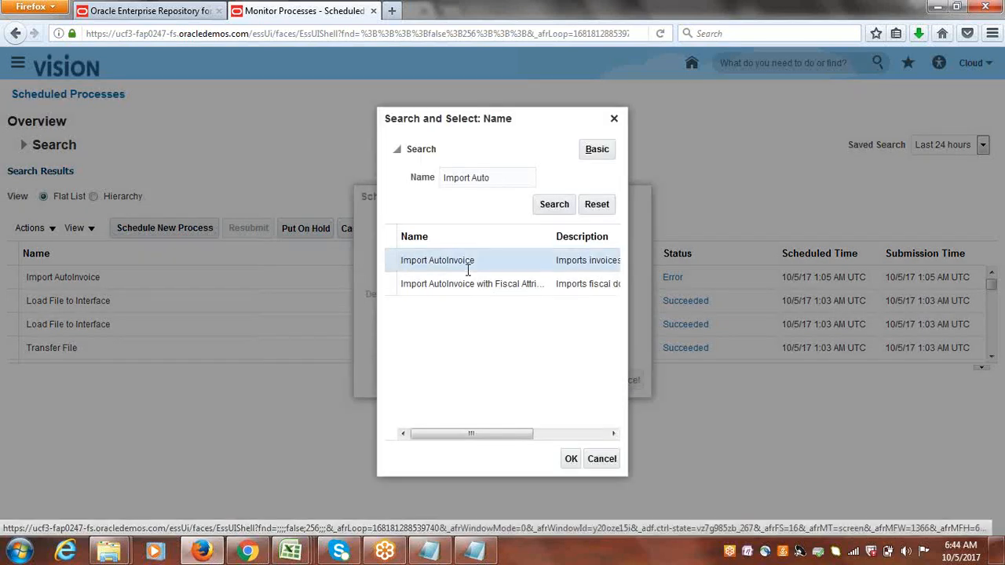
pyautogui.click(570, 458)
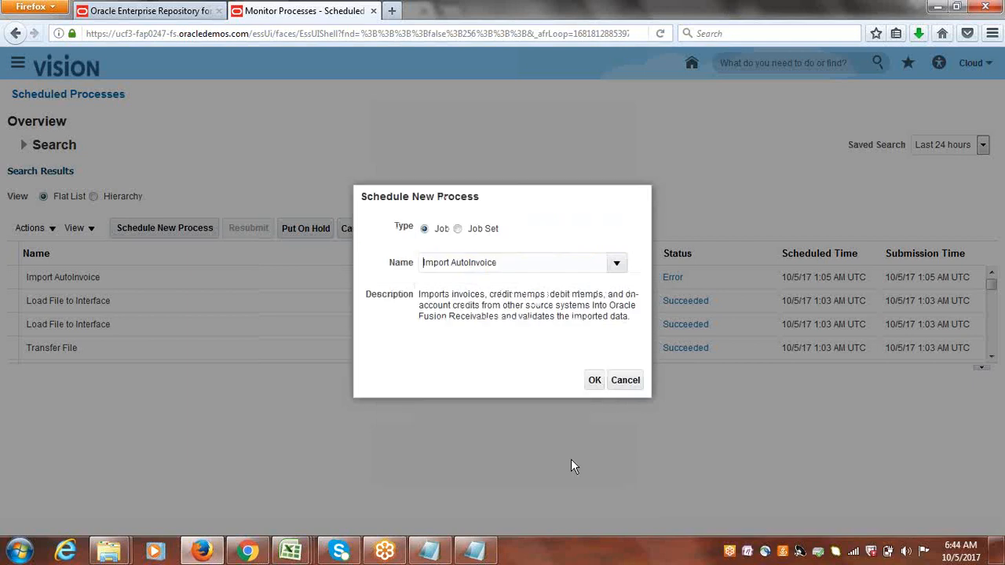
pyautogui.click(595, 380)
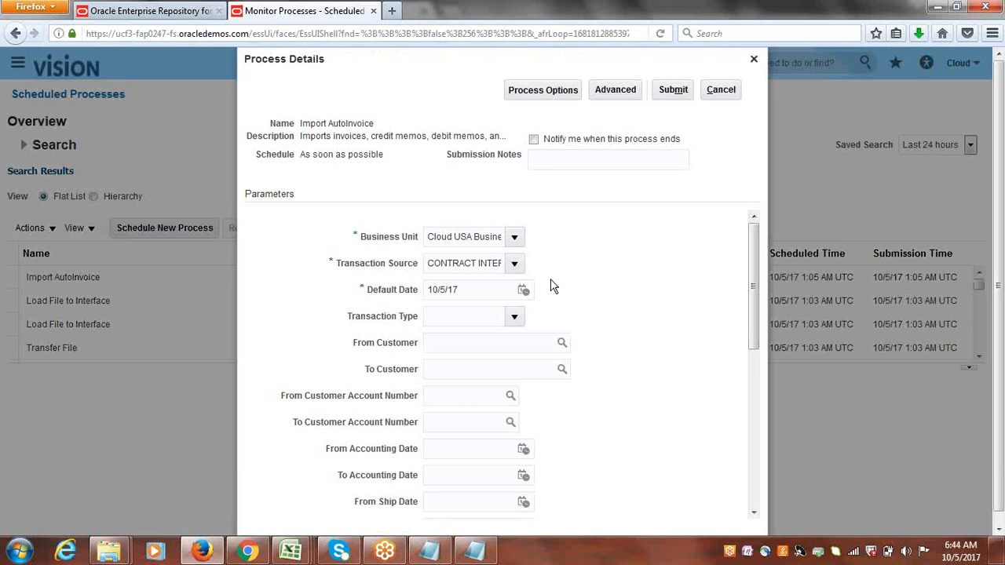
# Set the Transaction Source to Receivables Import and the Transaction Type to Cloud Invoice.
pyautogui.click(515, 263)
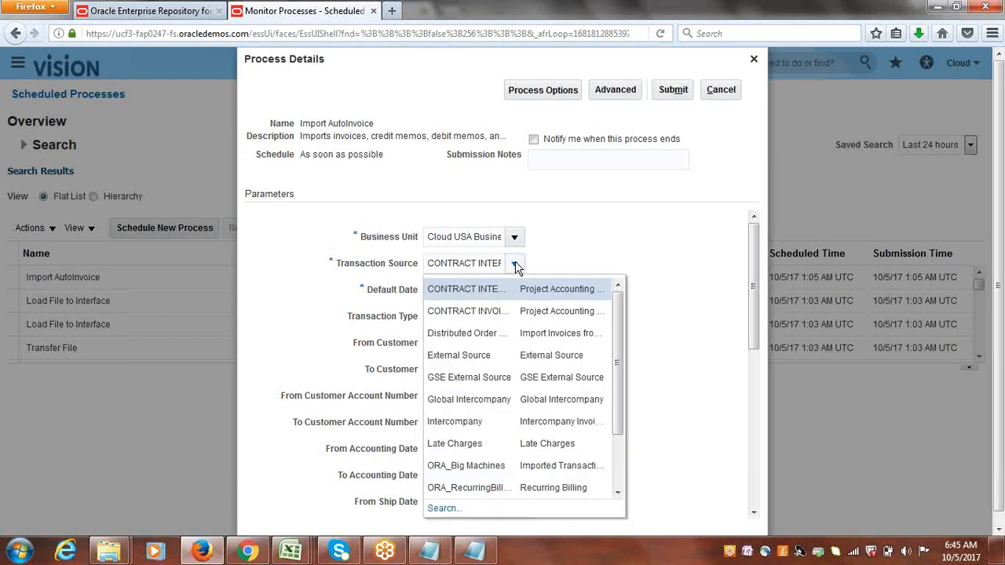
pyautogui.moveTo(626, 327); pyautogui.dragTo(620, 396)
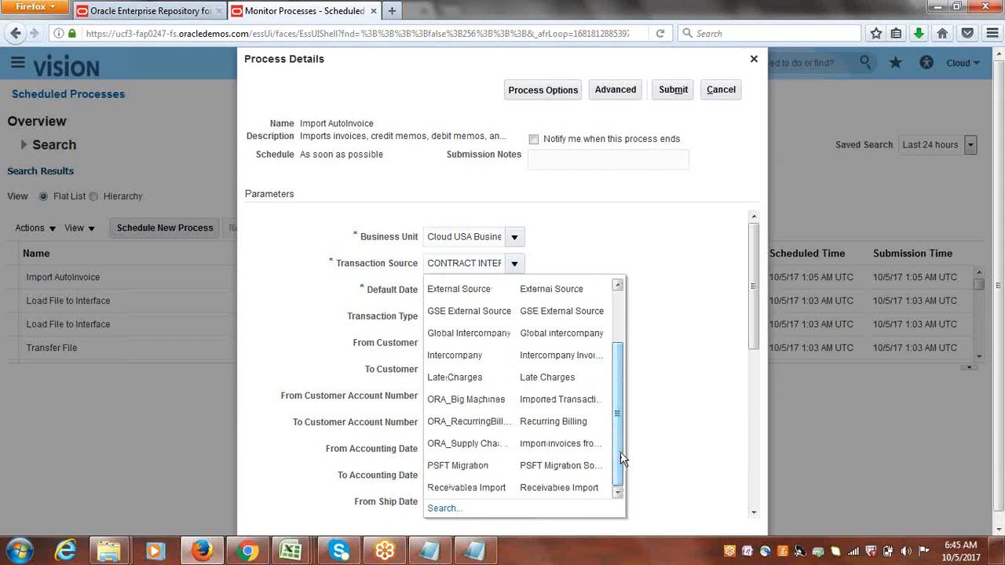
pyautogui.click(495, 487)
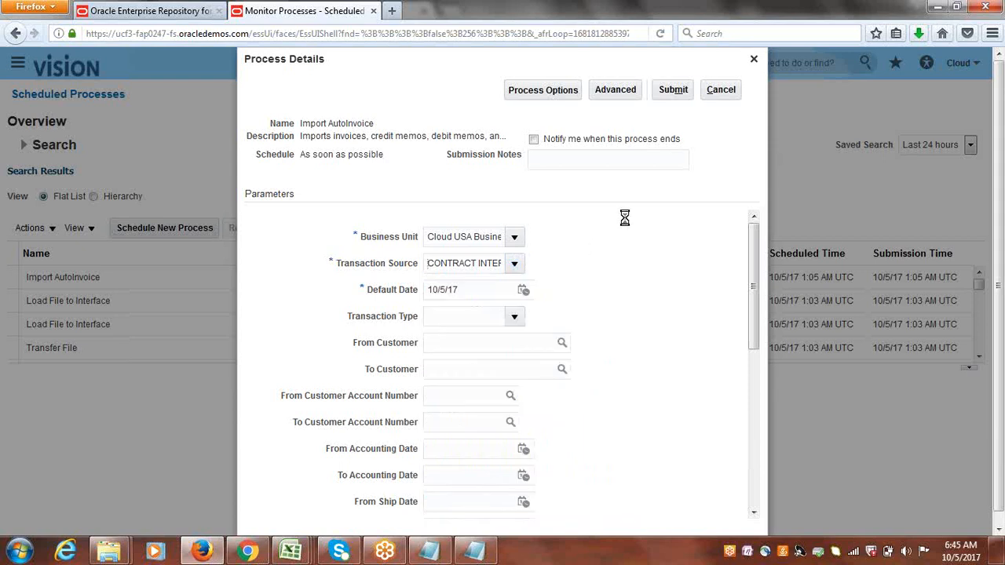
pyautogui.click(513, 320)
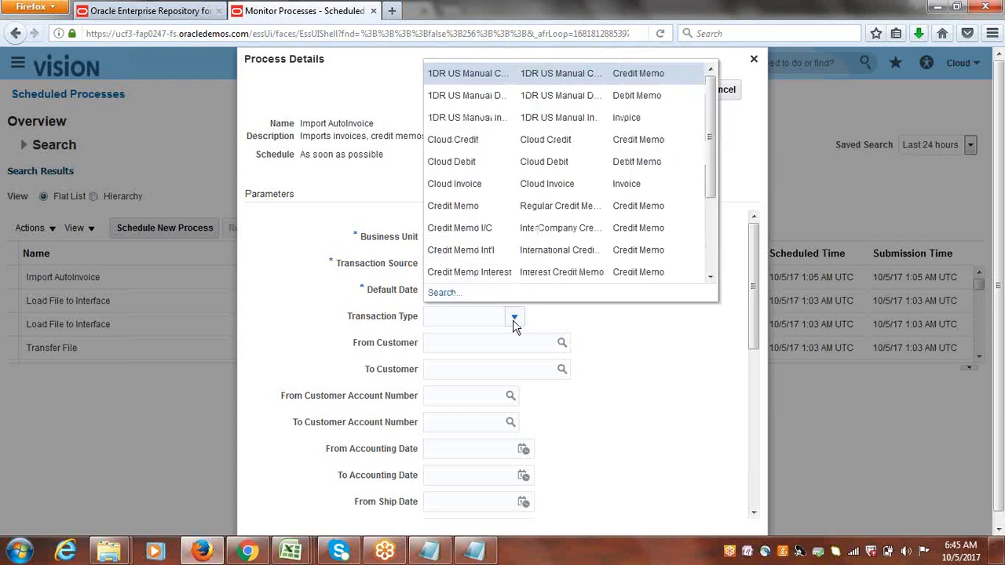
pyautogui.click(469, 187)
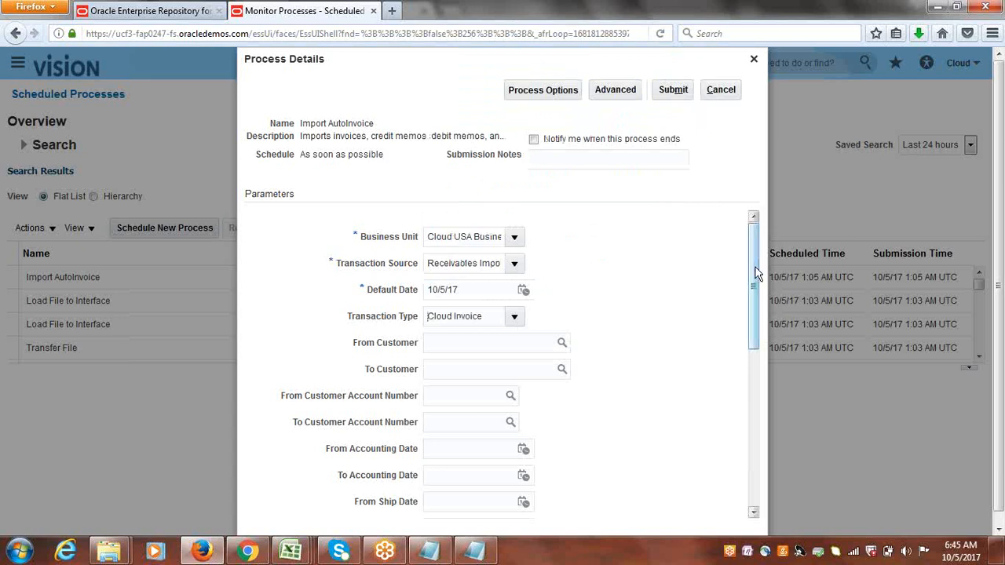
# Submit the Import AutoInvoice process and acknowledge the confirmation.
pyautogui.moveTo(750, 284); pyautogui.dragTo(752, 209)
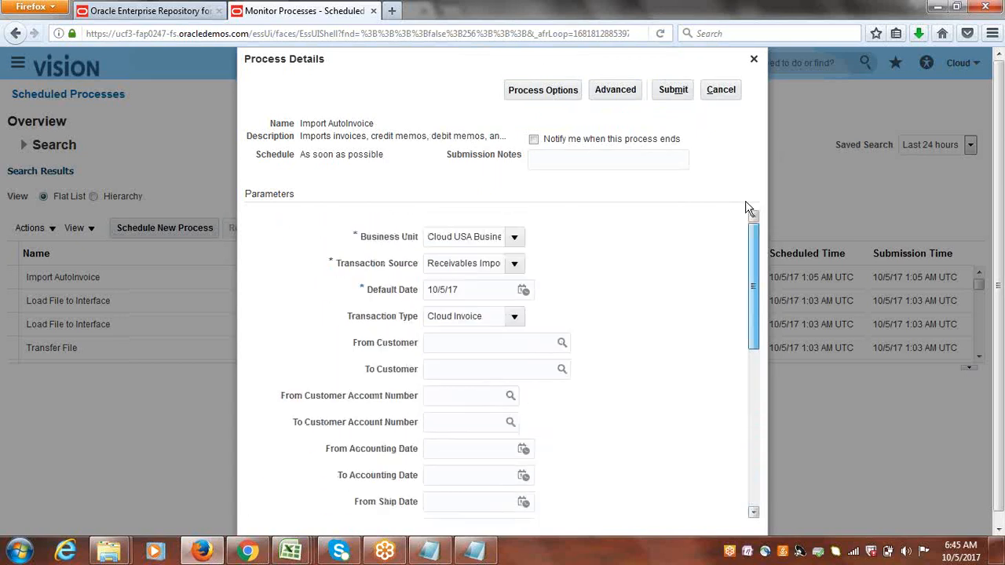
pyautogui.click(677, 89)
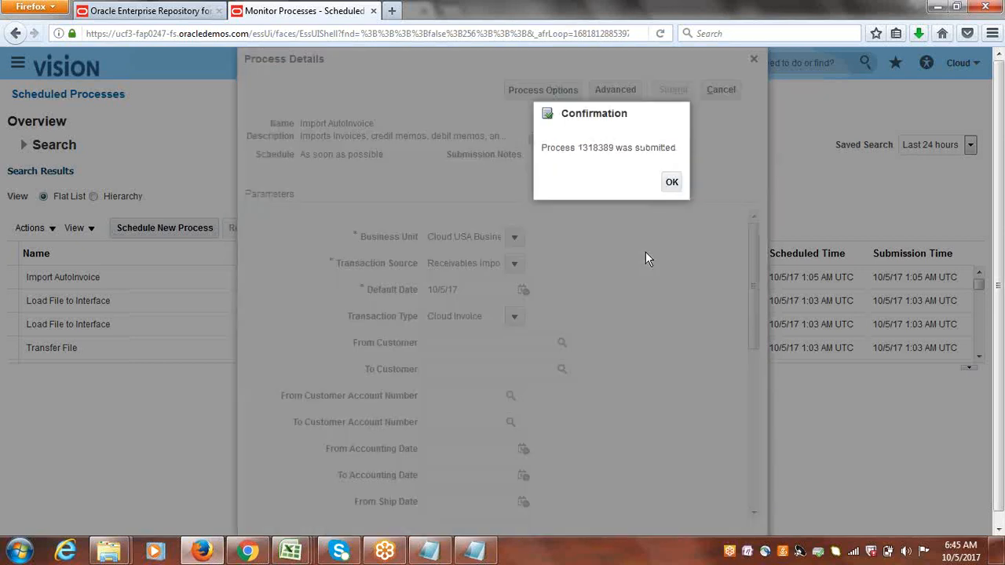
pyautogui.click(673, 183)
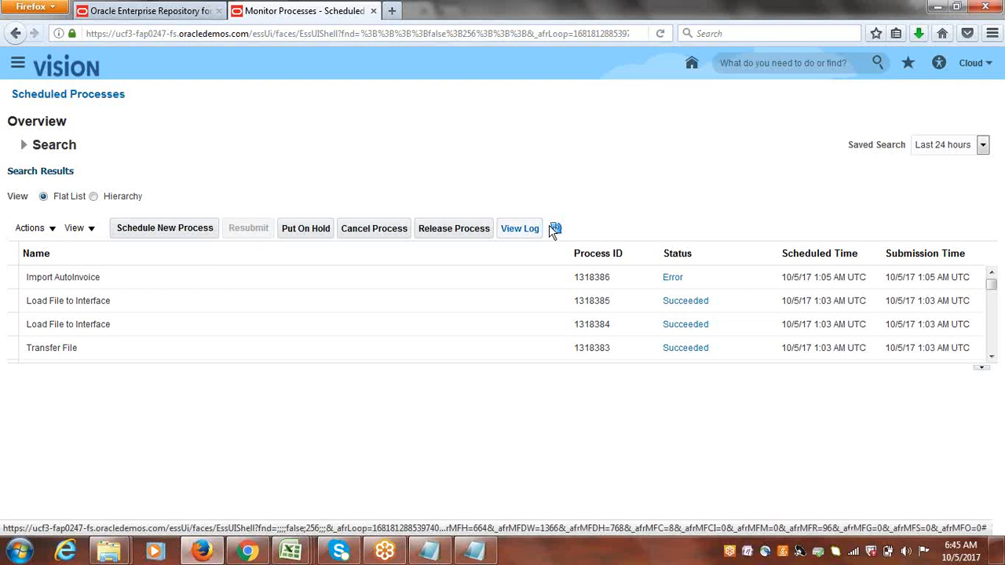
# Refresh the scheduled process list repeatedly to monitor the new Import AutoInvoice runs.
pyautogui.click(556, 229)
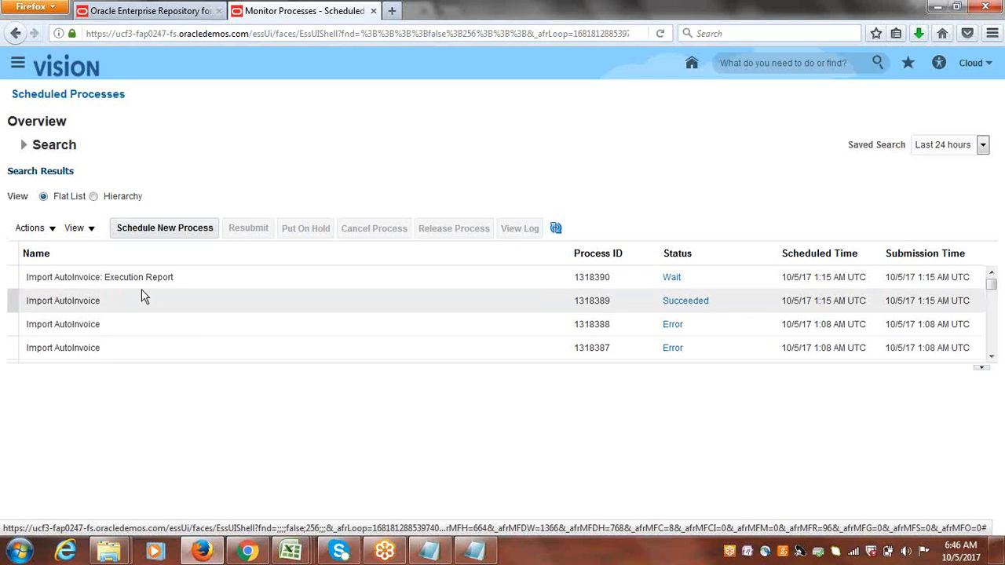
pyautogui.click(556, 227)
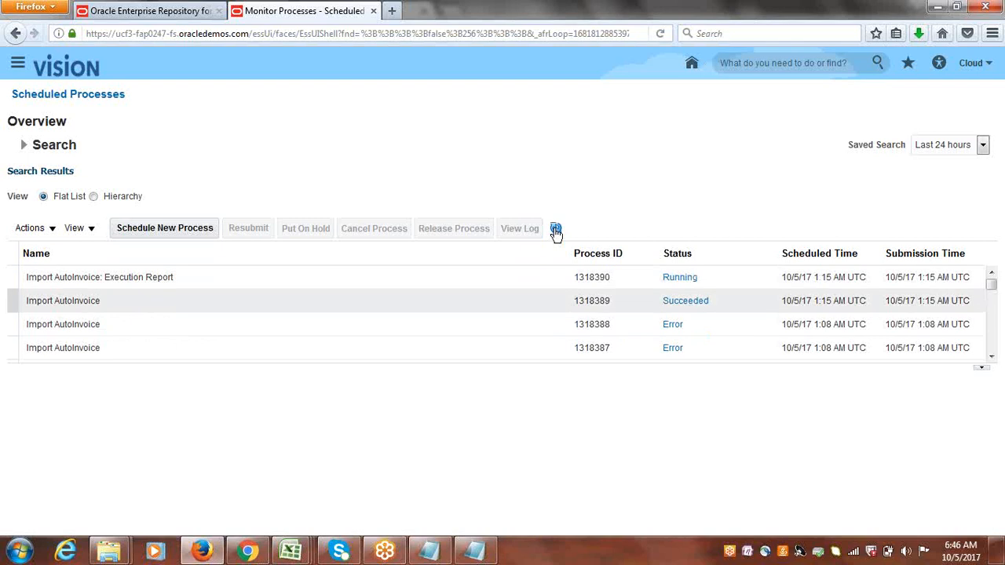
pyautogui.click(557, 228)
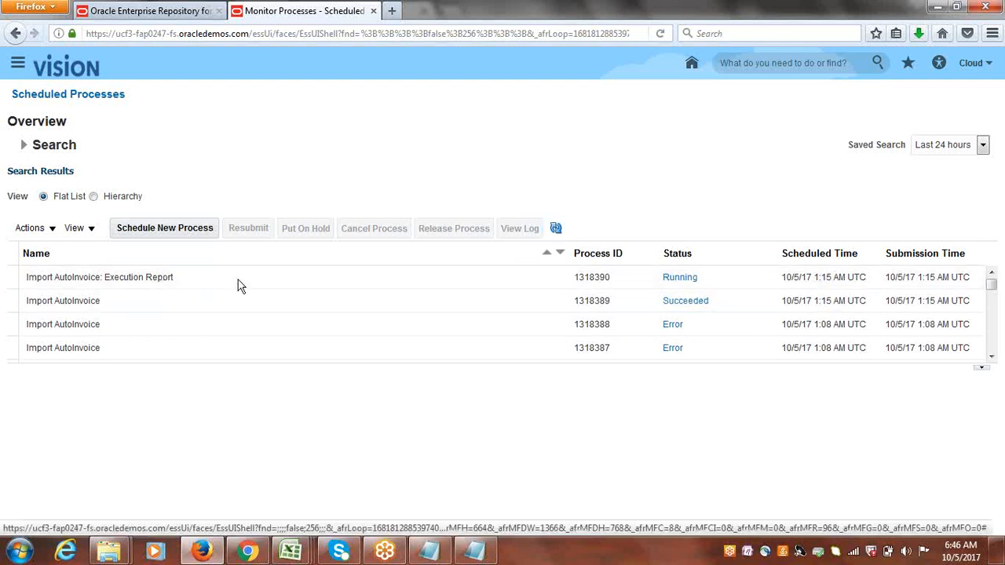
pyautogui.click(556, 229)
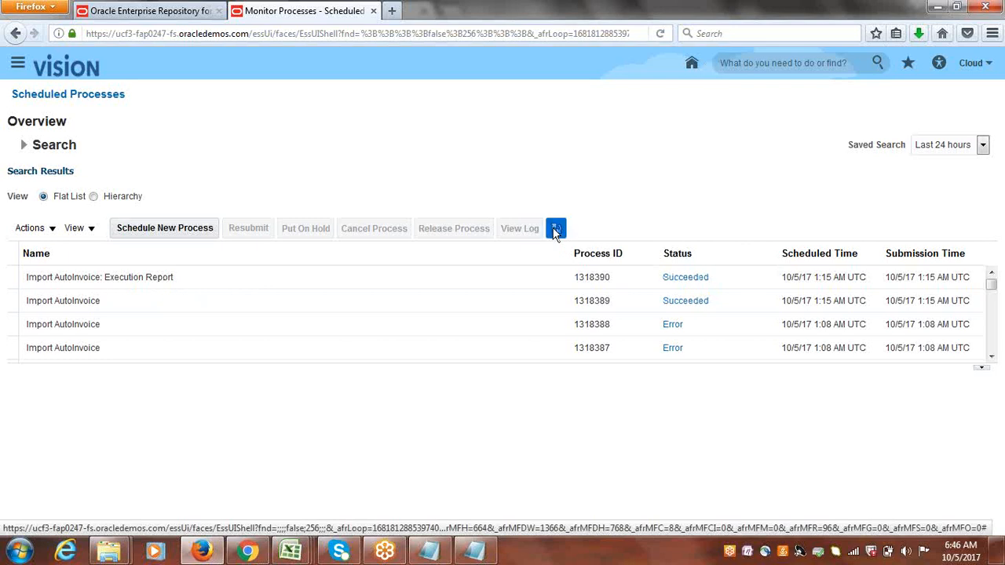
# Select the Import AutoInvoice: Execution Report process and open its output PDF.
pyautogui.click(179, 277)
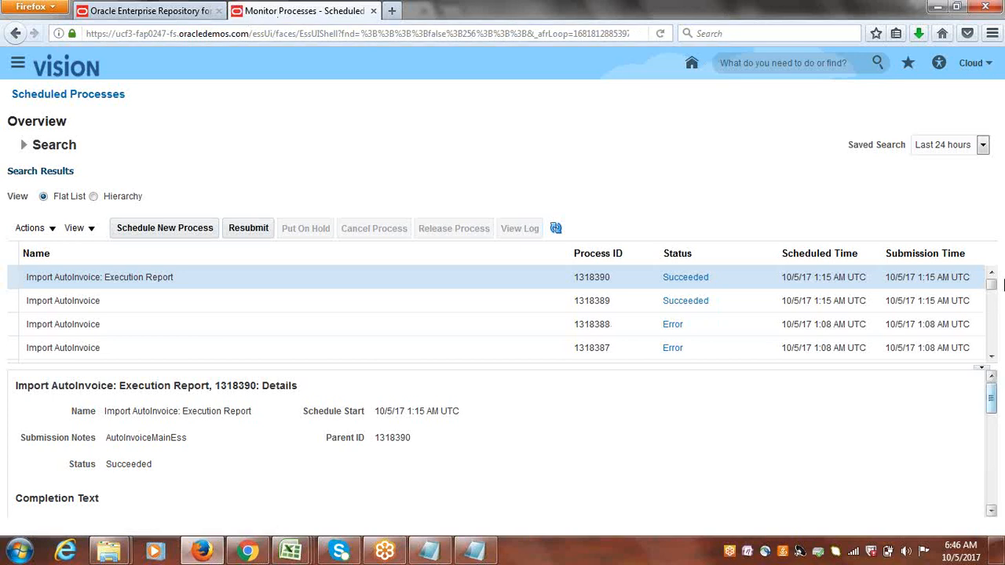
pyautogui.moveTo(995, 400); pyautogui.dragTo(1001, 472)
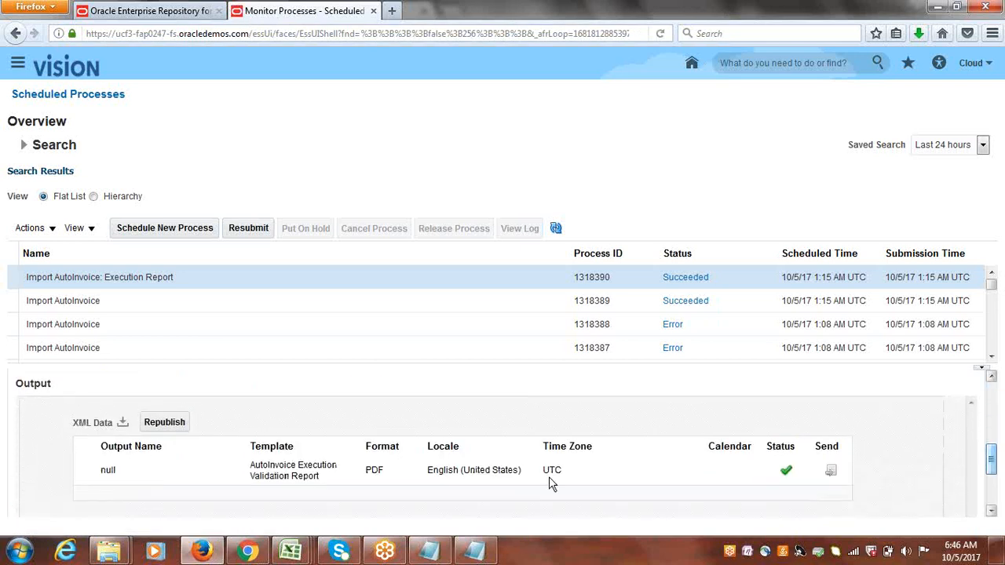
pyautogui.click(108, 469)
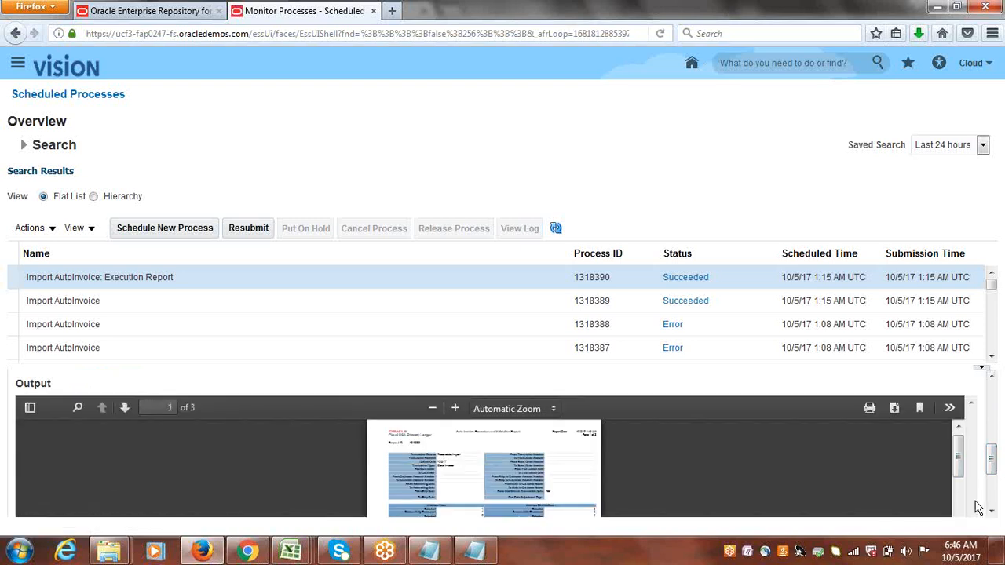
# Open the execution report PDF in Foxit Reader and review its interface line and created transaction counts.
pyautogui.click(893, 408)
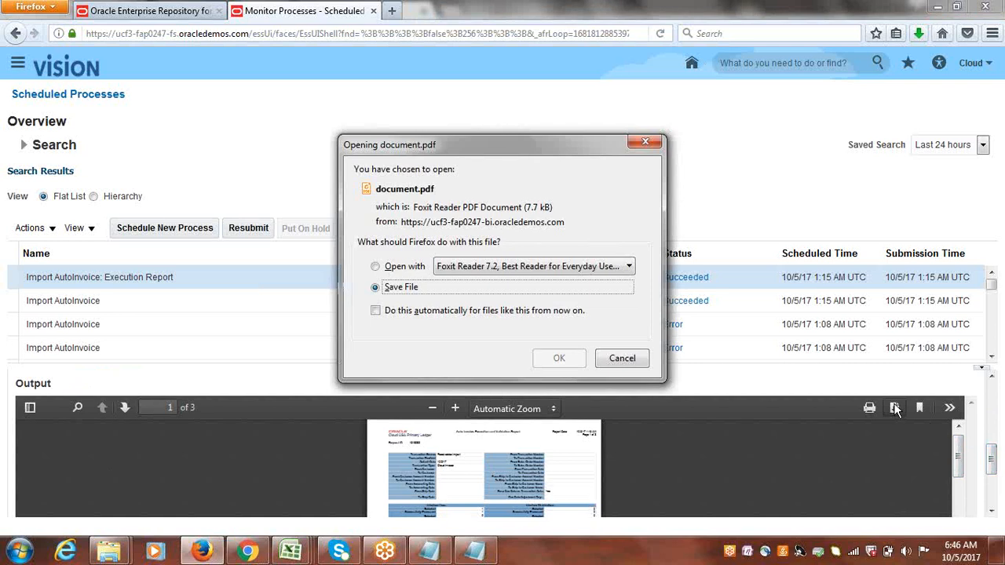
pyautogui.click(399, 269)
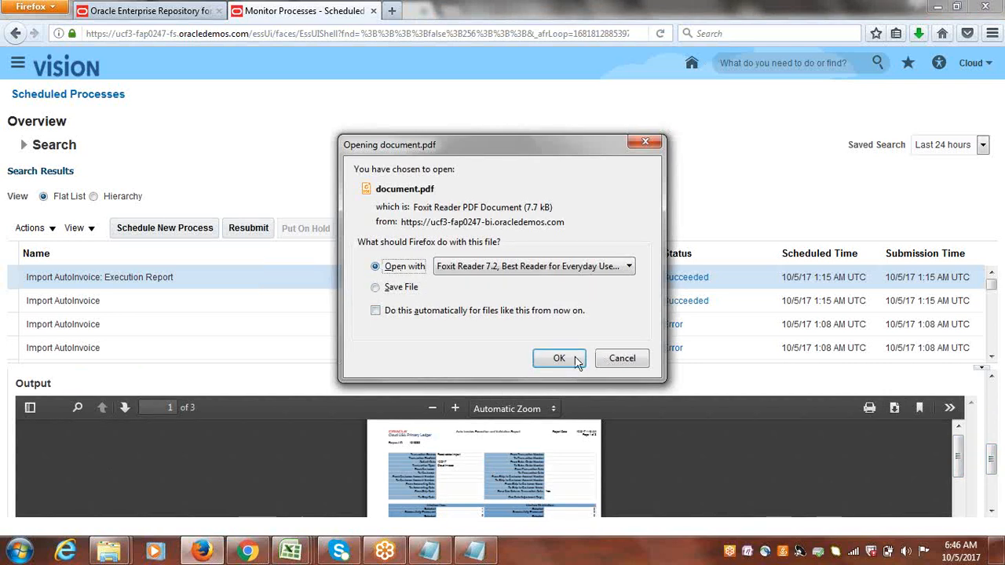
pyautogui.click(572, 359)
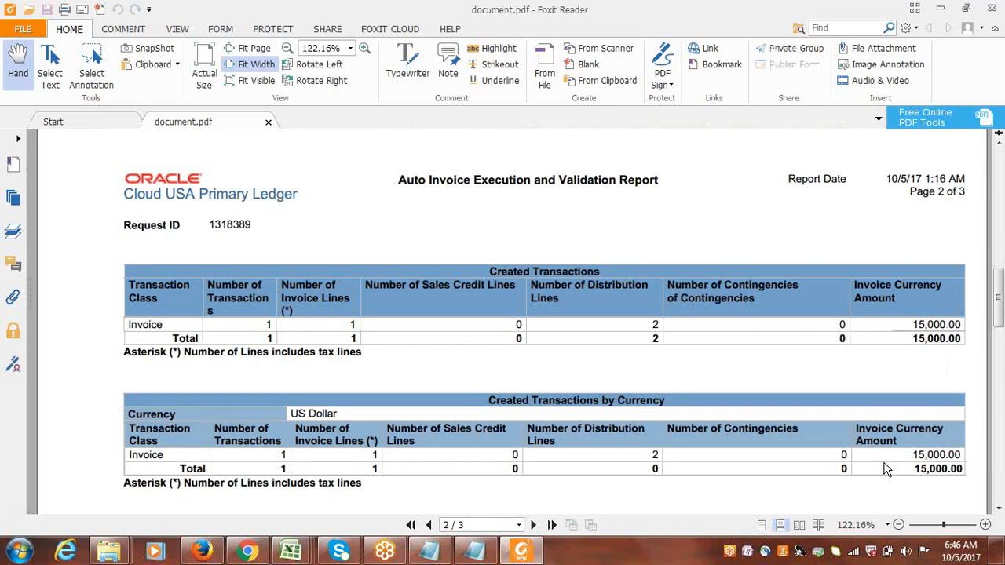
pyautogui.moveTo(999, 293); pyautogui.dragTo(999, 208)
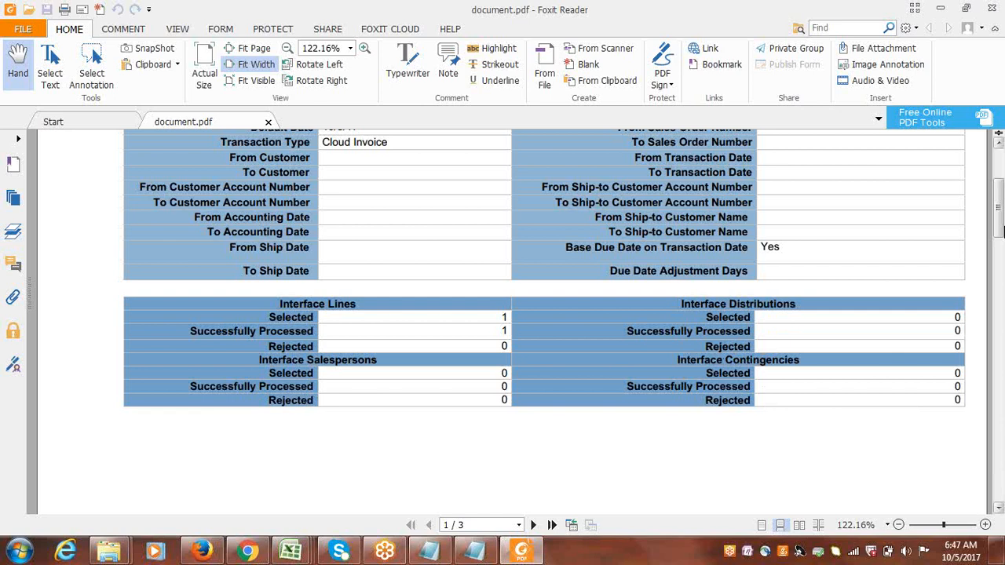
pyautogui.moveTo(999, 229); pyautogui.dragTo(1000, 226)
pyautogui.moveTo(999, 220); pyautogui.dragTo(999, 184)
pyautogui.click(988, 8)
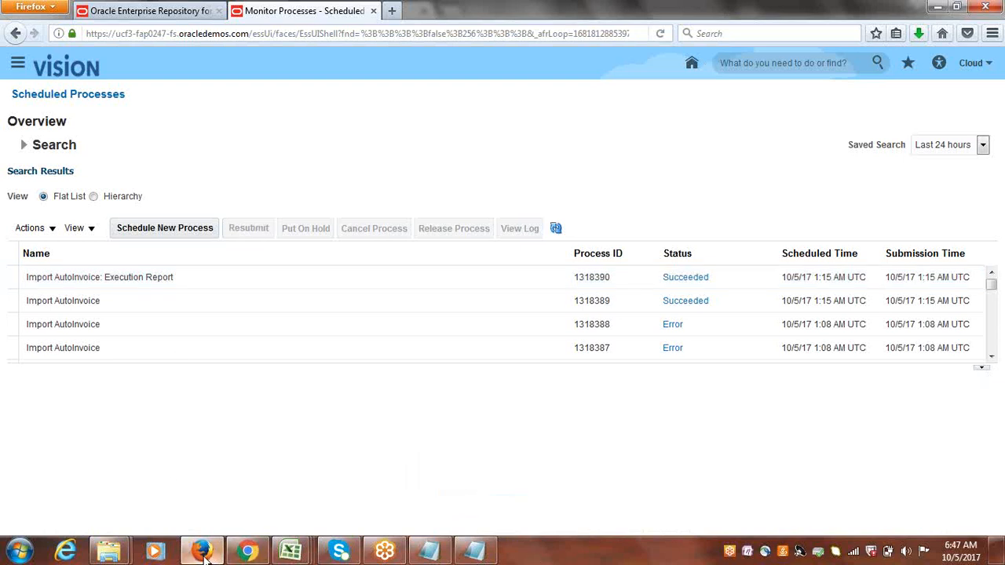
# Open Manage Transactions in Billing and set the search to Transaction Source Receivables Import and Transaction Date 10/5/17.
pyautogui.click(18, 62)
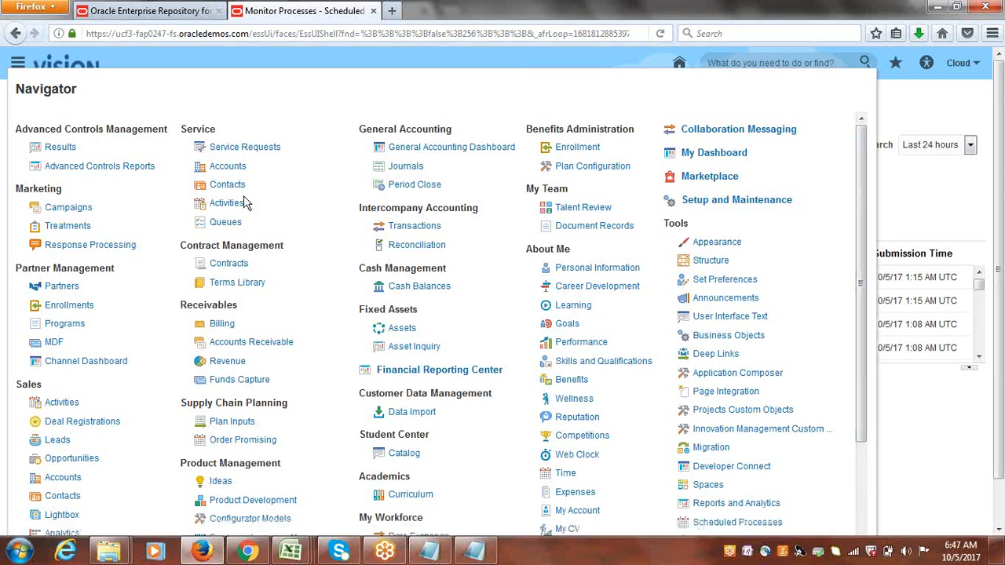
pyautogui.click(222, 328)
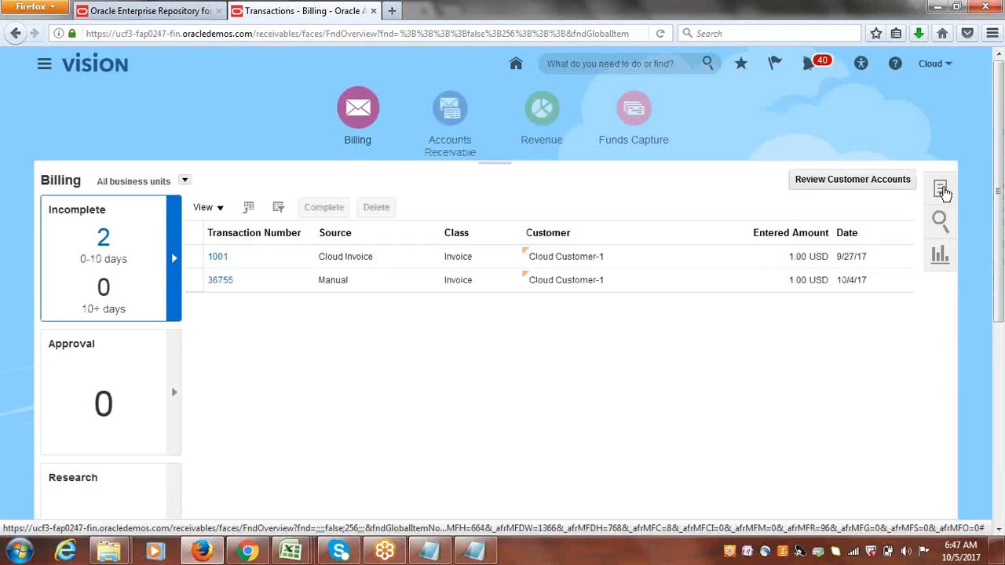
pyautogui.click(942, 191)
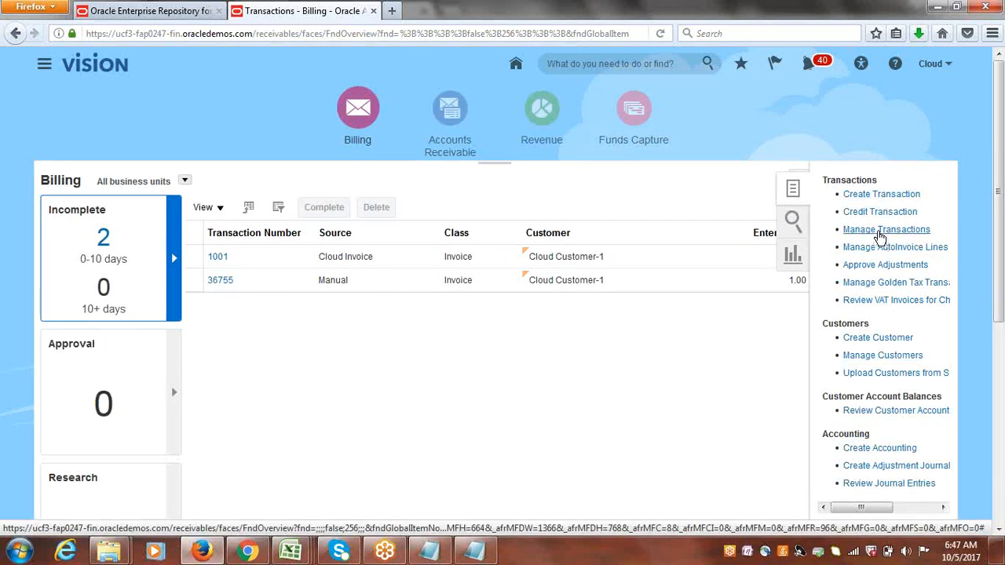
pyautogui.click(879, 230)
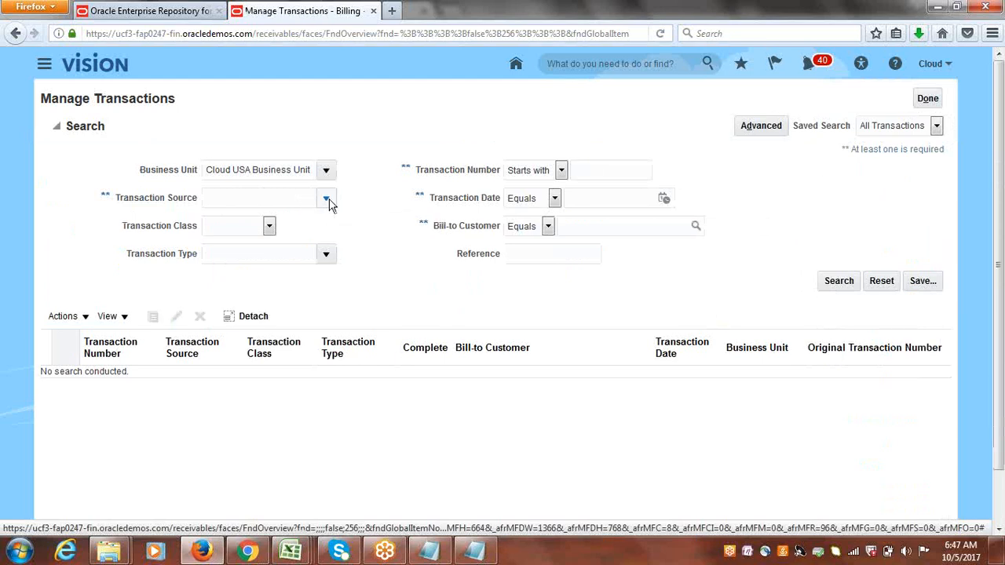
pyautogui.click(327, 200)
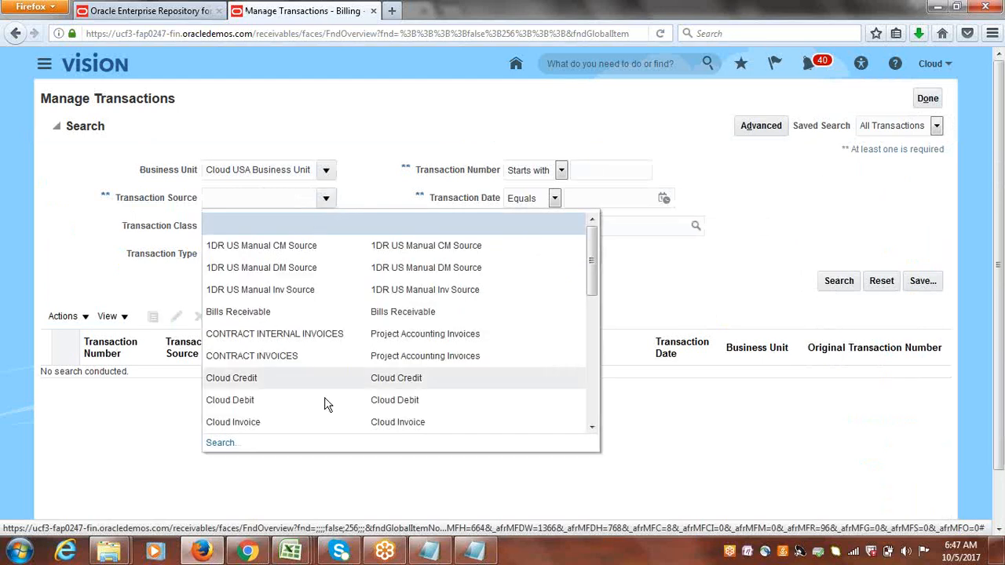
pyautogui.moveTo(593, 275); pyautogui.dragTo(599, 410)
pyautogui.click(281, 425)
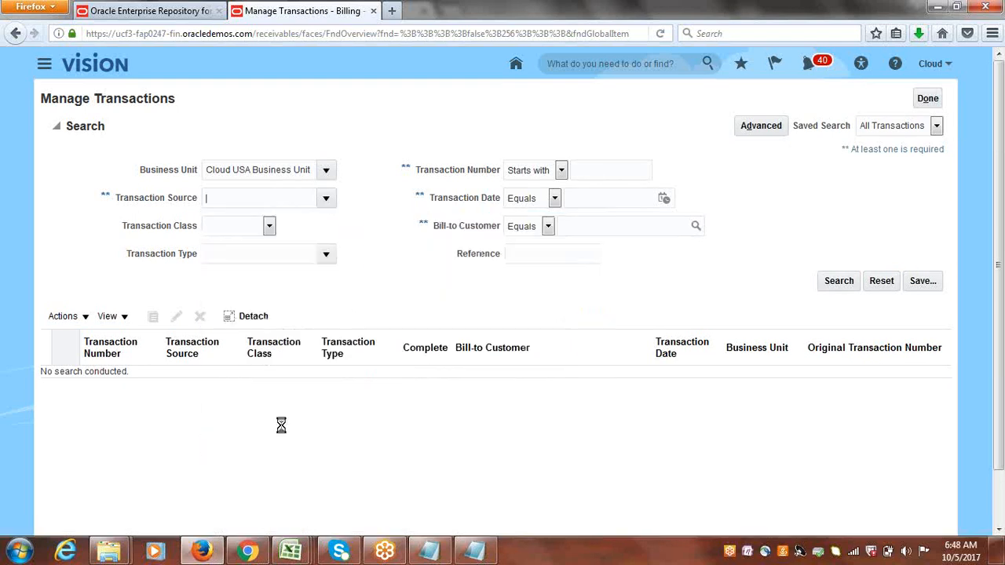
pyautogui.click(665, 199)
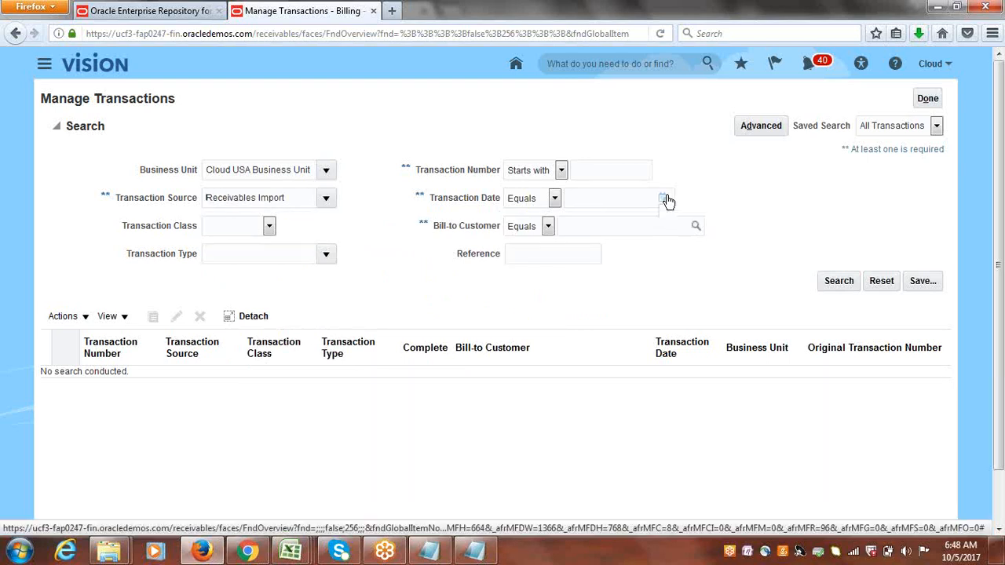
pyautogui.click(785, 267)
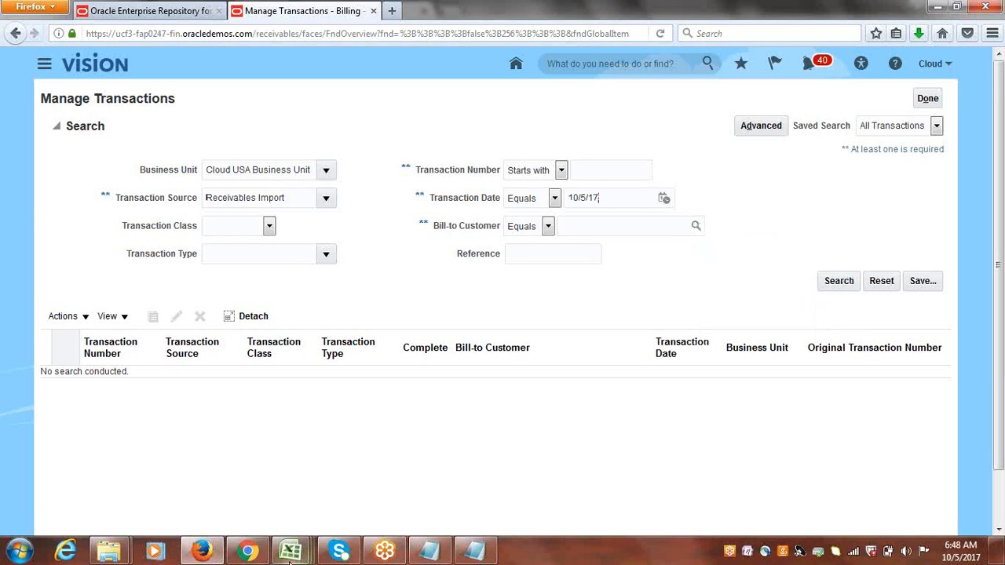
# Switch to the AutoInvoiceImportTemplate spreadsheet and review the interface line values across the RA_INTERFACE_LINES_ALL sheet.
pyautogui.moveTo(290, 553)
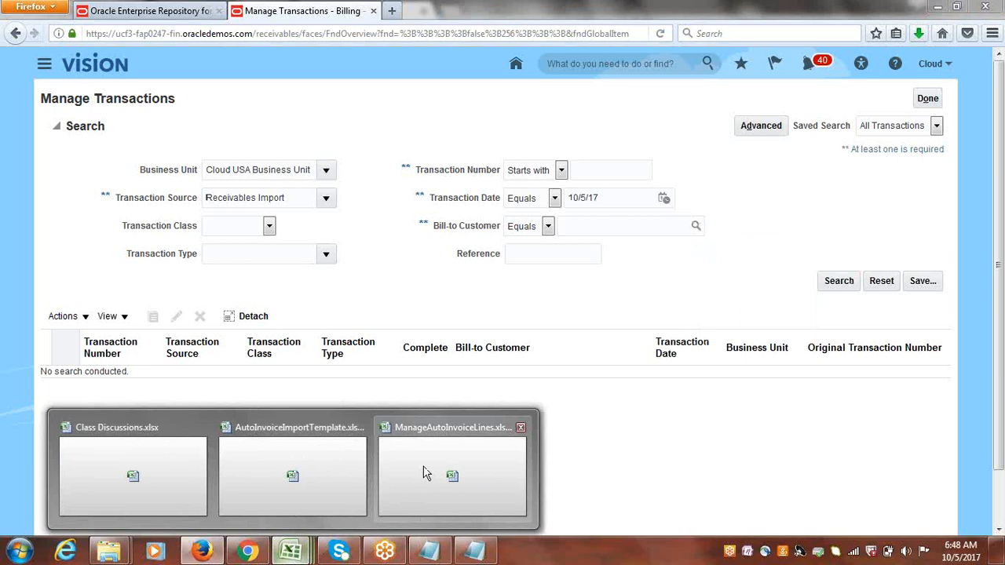
pyautogui.click(298, 469)
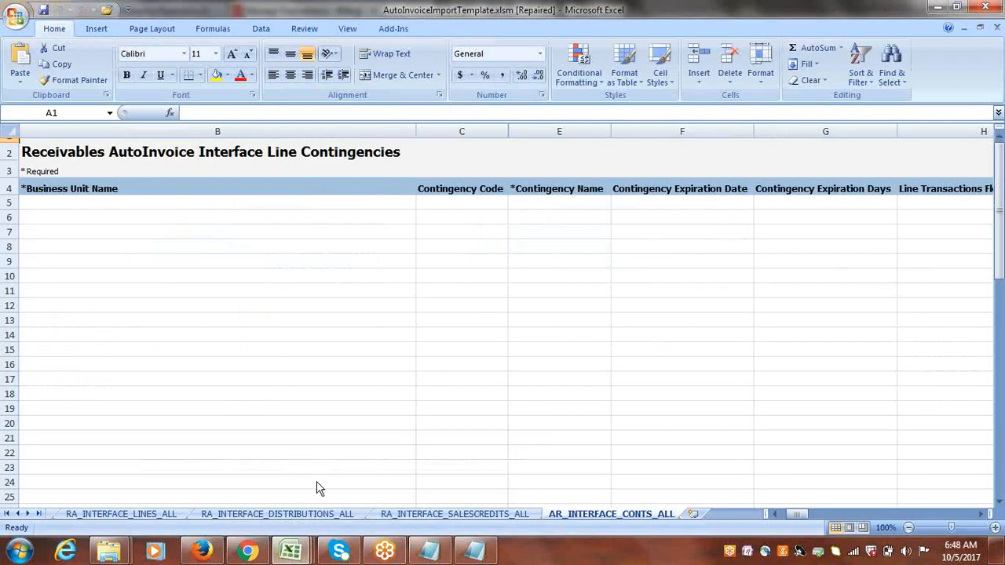
pyautogui.click(138, 512)
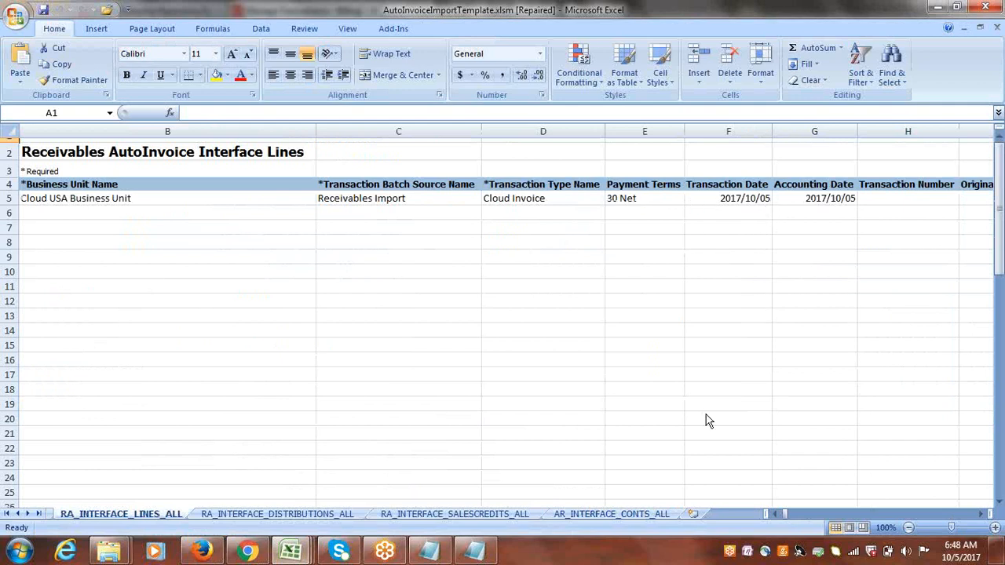
pyautogui.click(981, 514)
pyautogui.moveTo(981, 514); pyautogui.dragTo(986, 516)
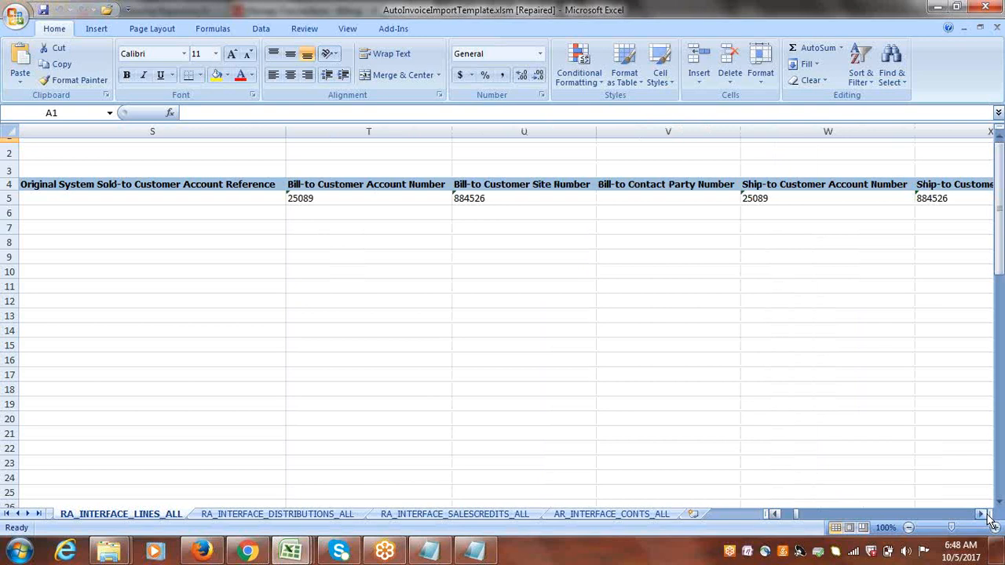
pyautogui.moveTo(797, 517); pyautogui.dragTo(777, 517)
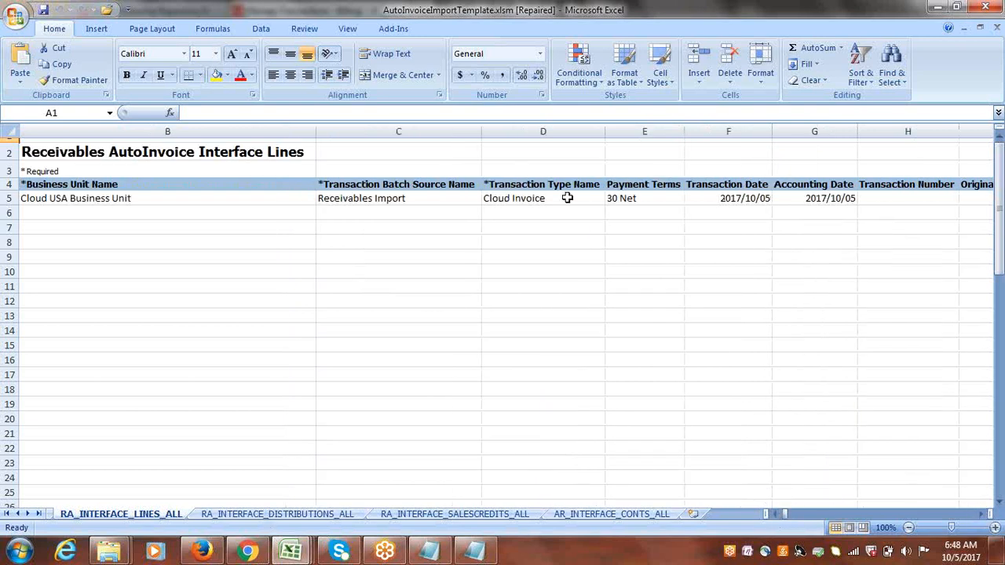
pyautogui.click(542, 198)
pyautogui.press('Right')
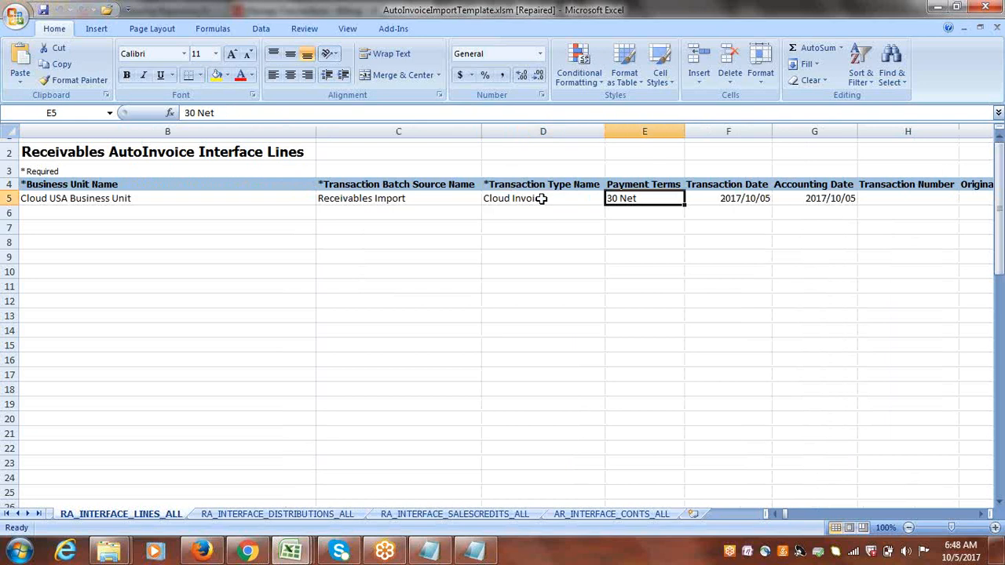
pyautogui.press('Right')
pyautogui.press('Right')
pyautogui.press('Right')
pyautogui.press('Right')
pyautogui.press('Right')
pyautogui.press('Right')
pyautogui.press('Right')
pyautogui.press('Right')
pyautogui.press('Right')
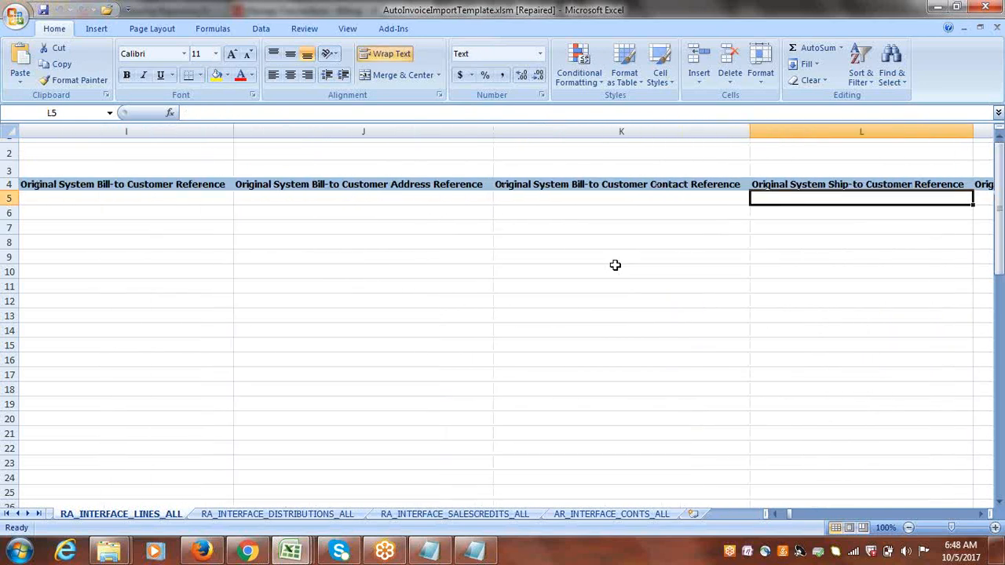
pyautogui.press('Right')
pyautogui.press('Right')
pyautogui.press('Right')
pyautogui.press('Right')
pyautogui.press('Right')
pyautogui.press('Right')
pyautogui.press('Right')
pyautogui.press('Right')
pyautogui.press('Right')
pyautogui.press('Right')
pyautogui.press('Right')
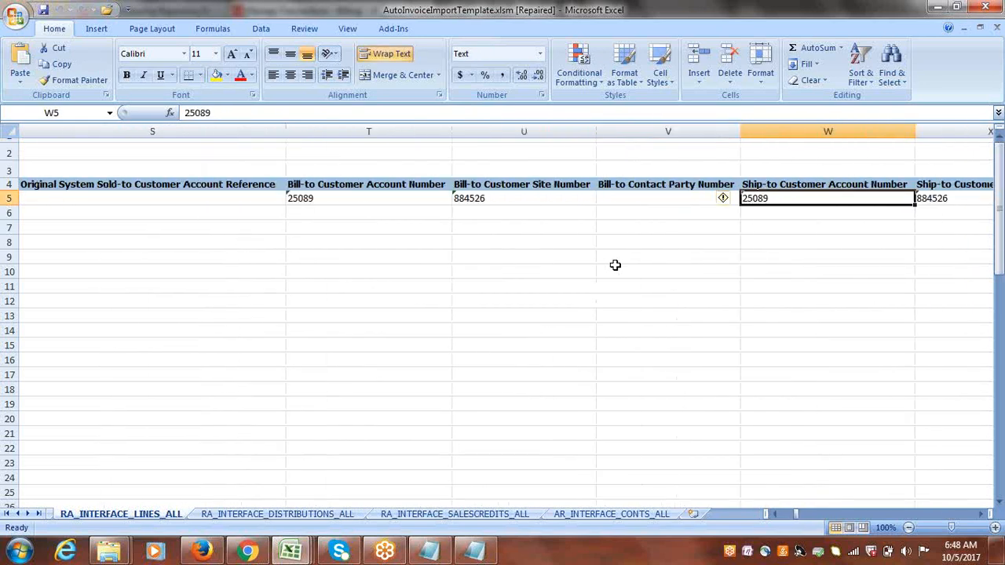
pyautogui.press('Right')
pyautogui.press('Right')
pyautogui.press('Right')
pyautogui.press('Right')
pyautogui.press('Right')
pyautogui.press('Right')
pyautogui.press('Right')
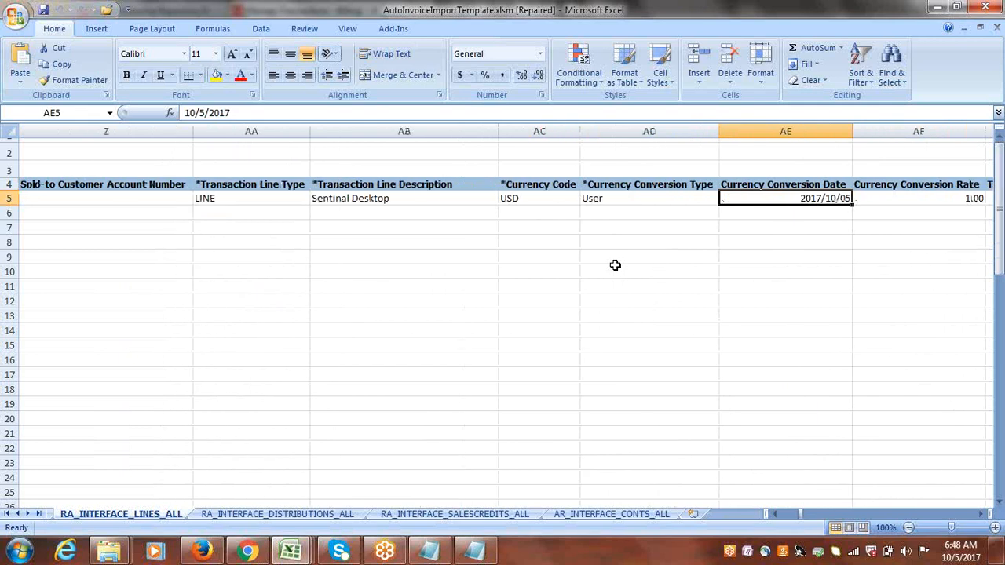
pyautogui.press('Right')
pyautogui.press('Right')
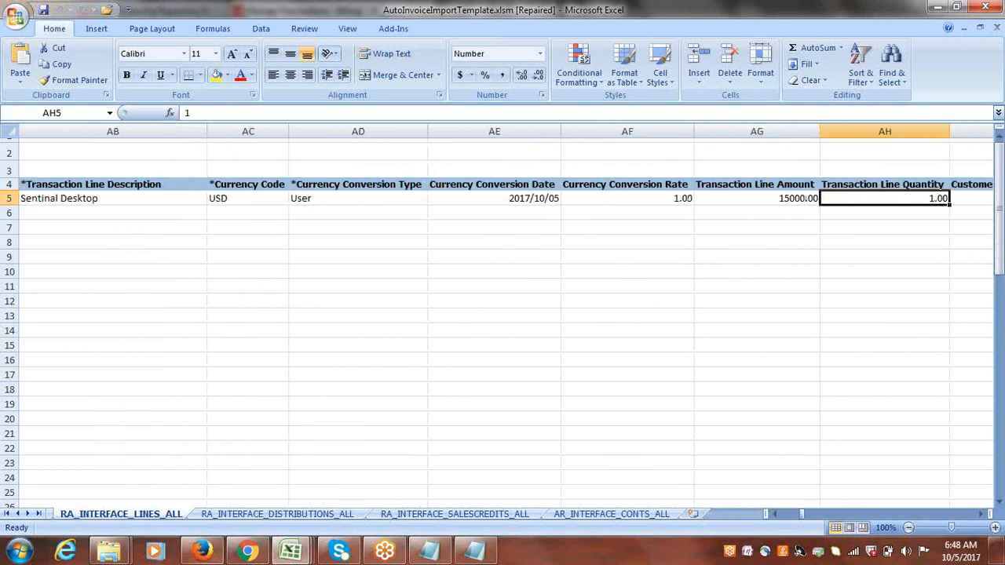
# Return to the browser, run the transaction search, and open imported invoice 1091171.
pyautogui.click(211, 557)
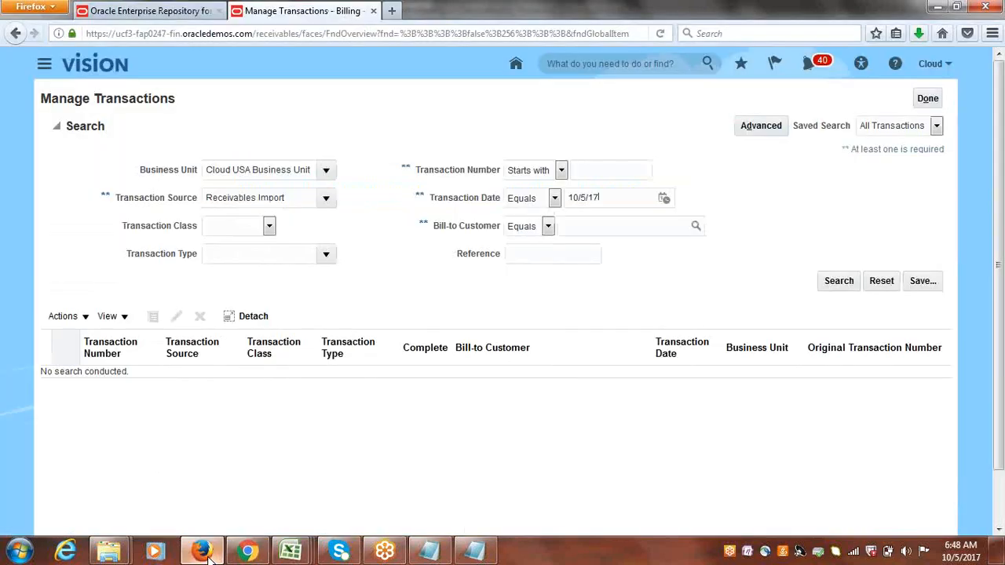
pyautogui.click(839, 281)
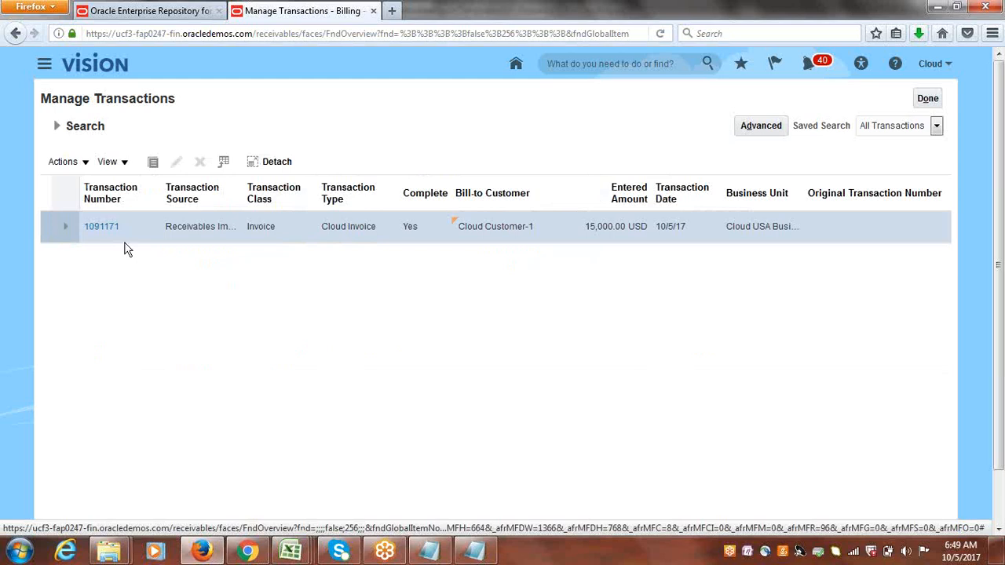
pyautogui.click(98, 227)
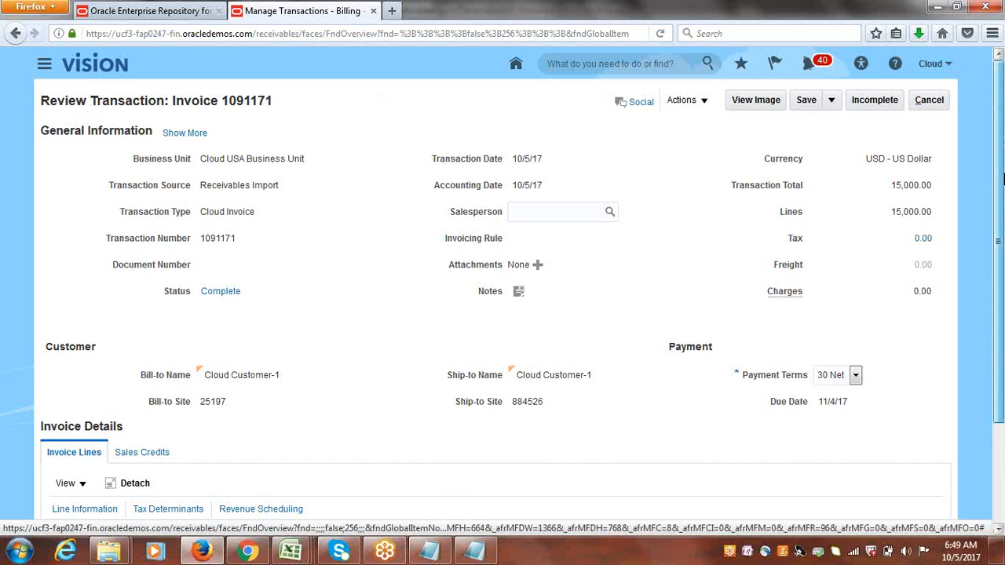
# Compare the invoice's line description and amount with the spreadsheet's line values, then close the invoice review.
pyautogui.scroll(-3, 385, 461)
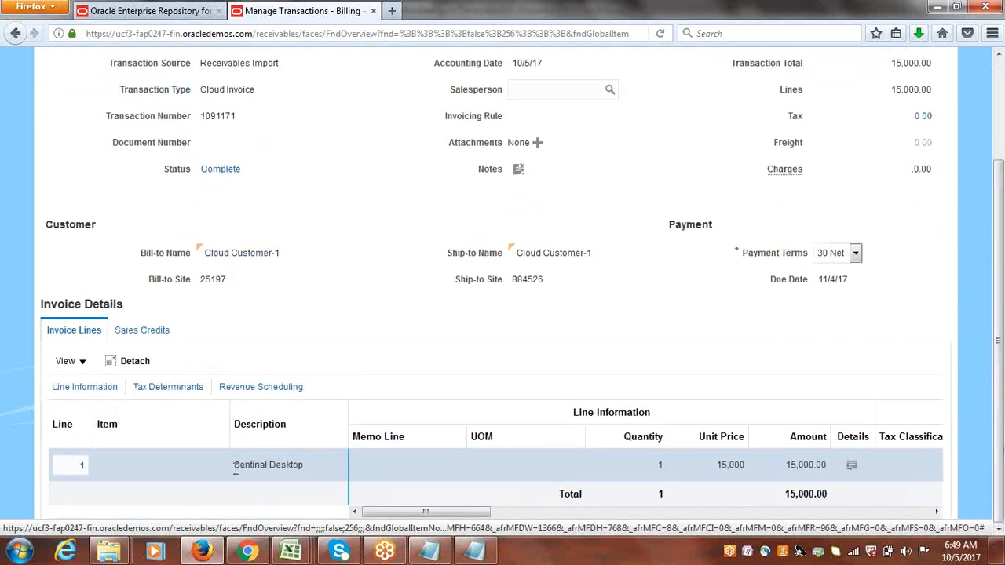
pyautogui.moveTo(290, 549)
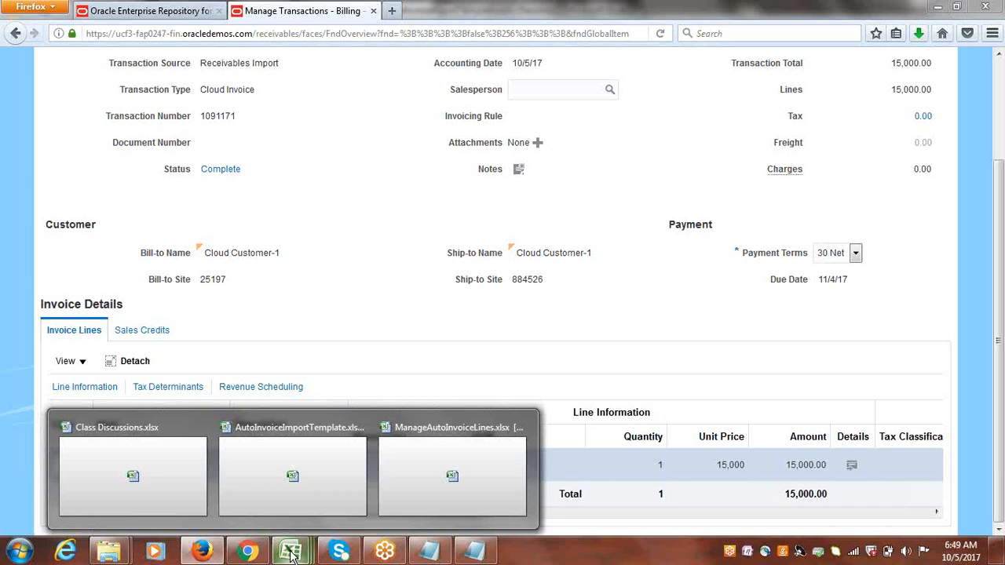
pyautogui.click(289, 512)
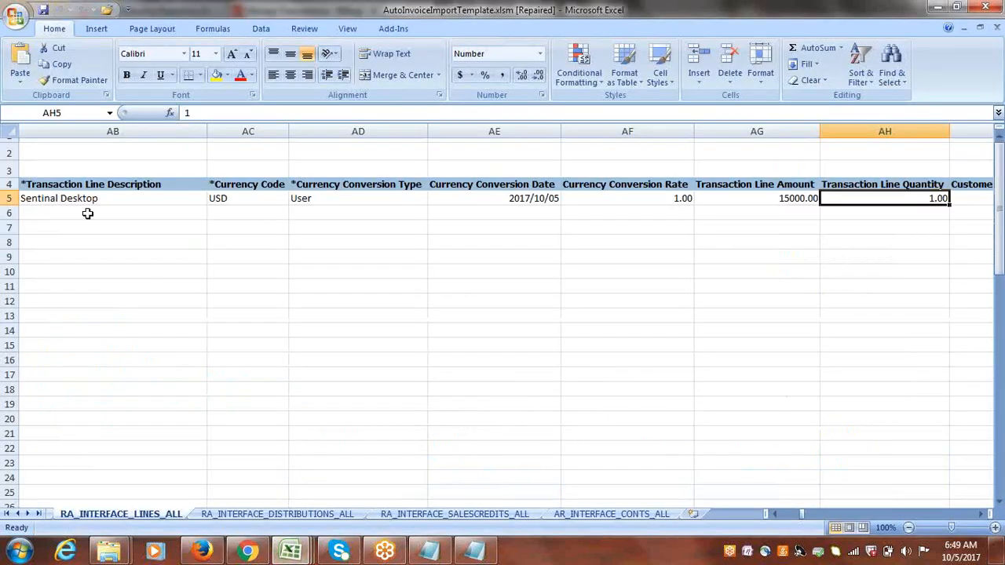
pyautogui.click(53, 197)
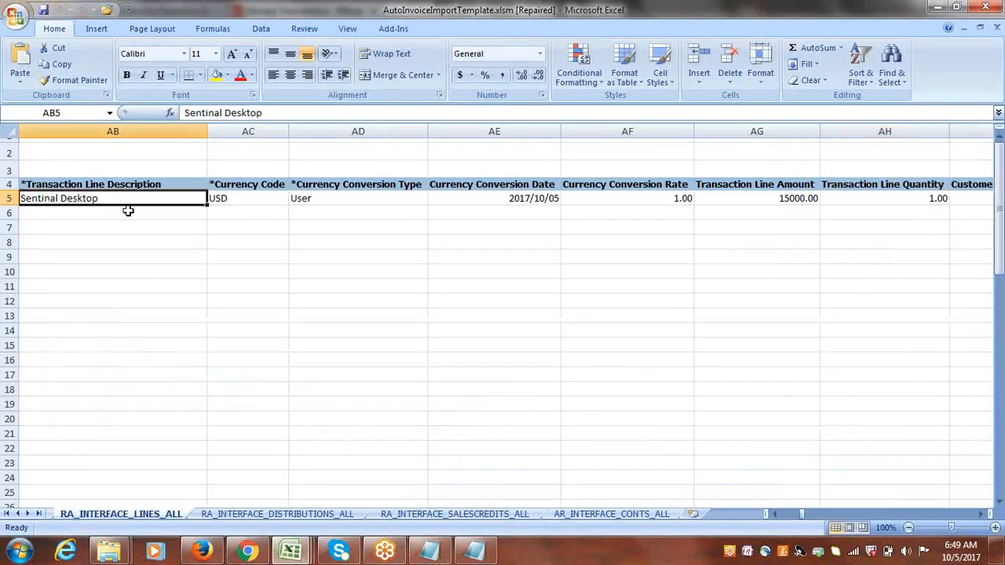
pyautogui.click(201, 551)
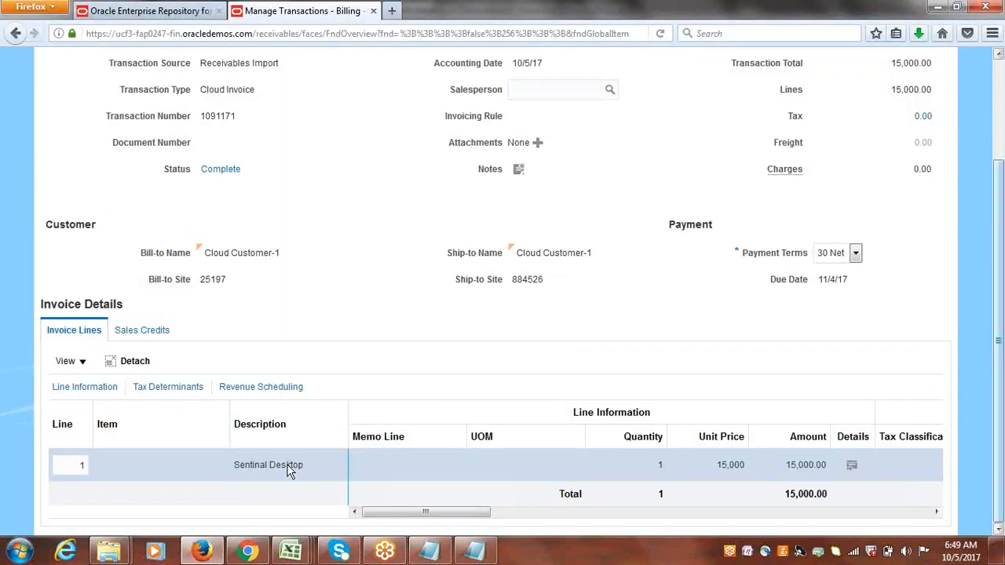
pyautogui.scroll(3, 502, 298)
pyautogui.click(928, 100)
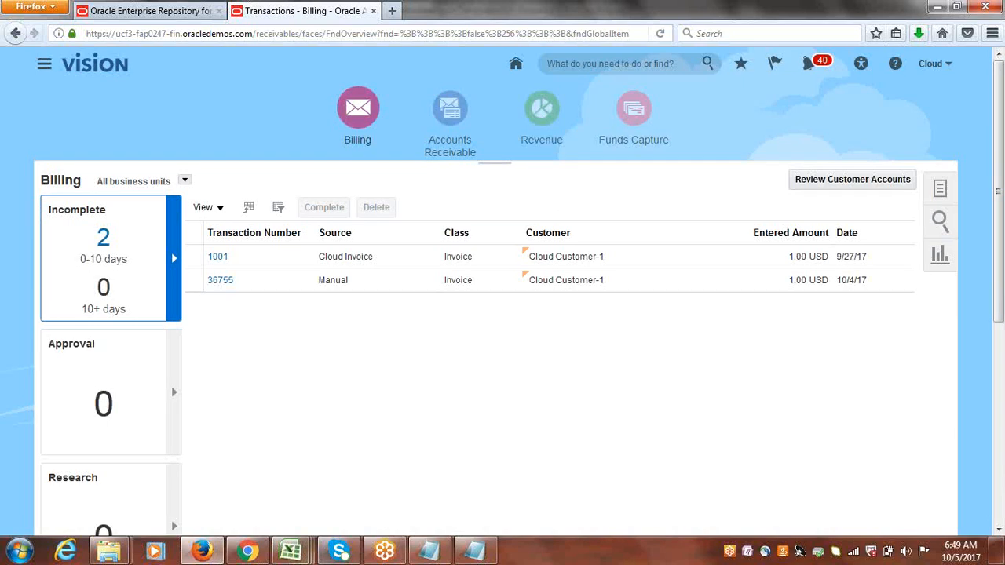
pyautogui.click(247, 551)
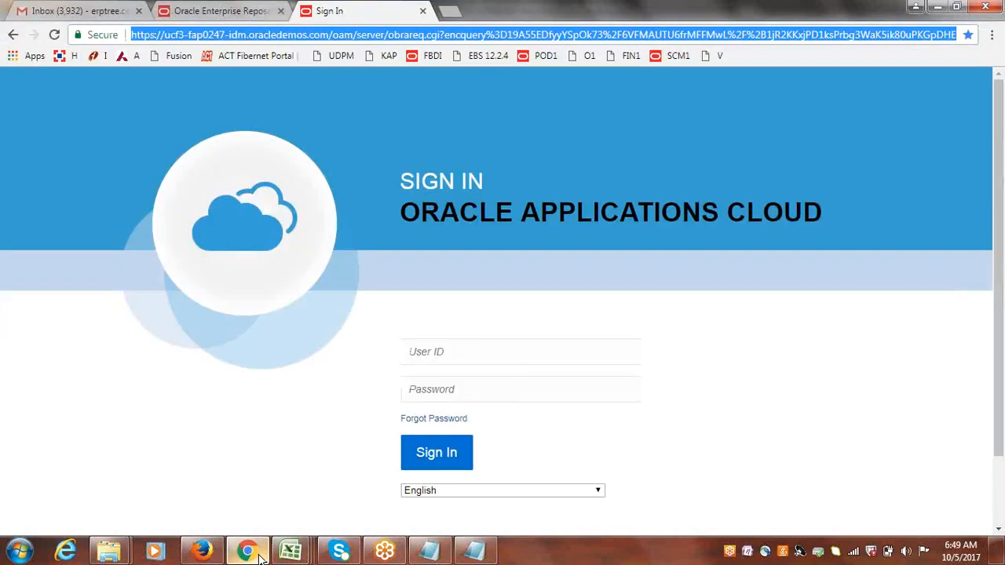
pyautogui.click(400, 88)
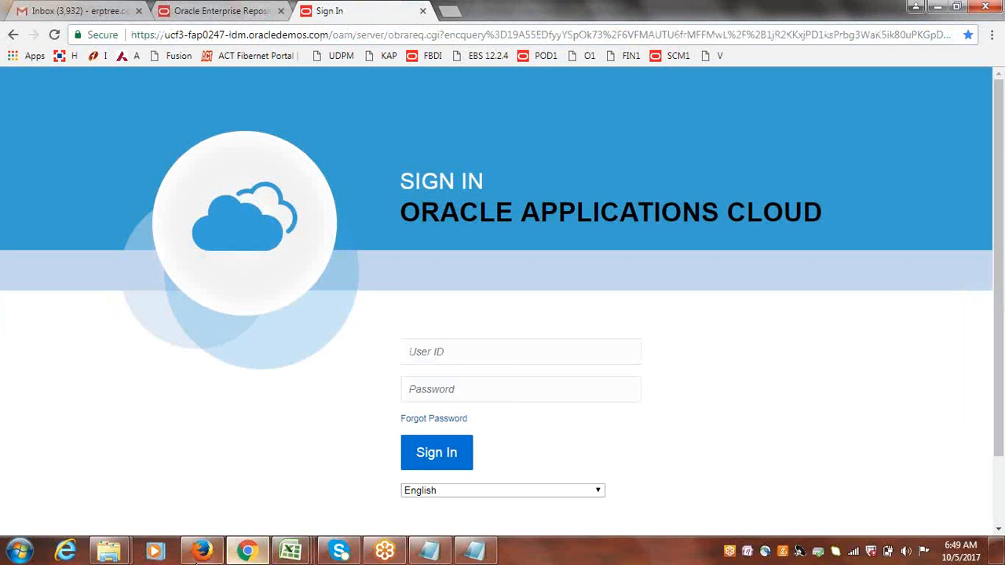
pyautogui.click(202, 552)
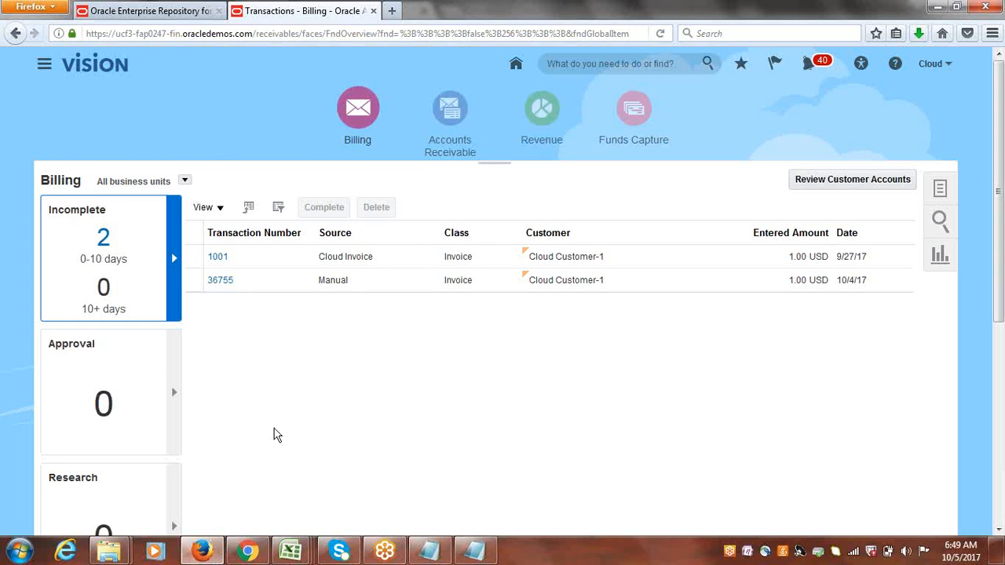
pyautogui.click(249, 550)
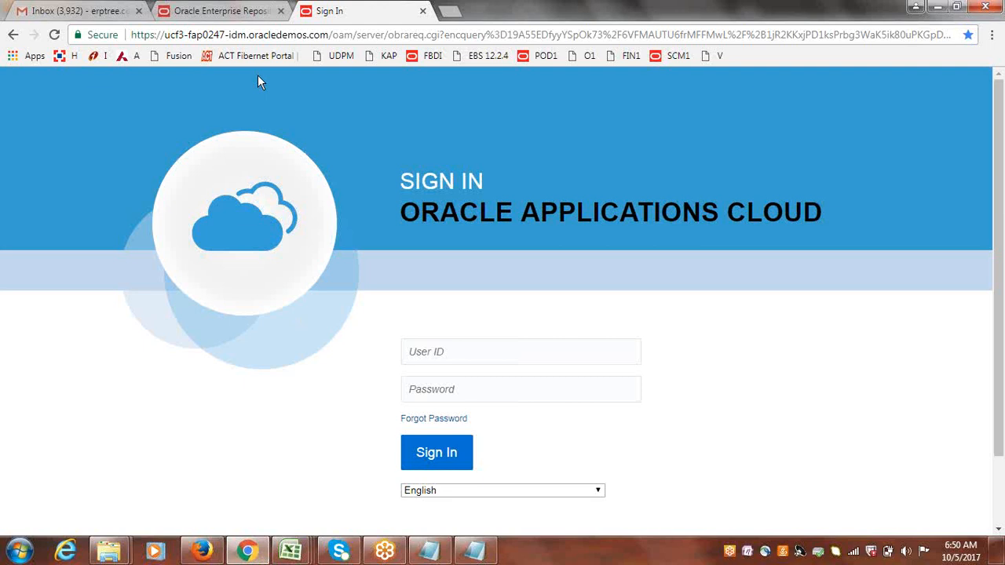
pyautogui.click(202, 551)
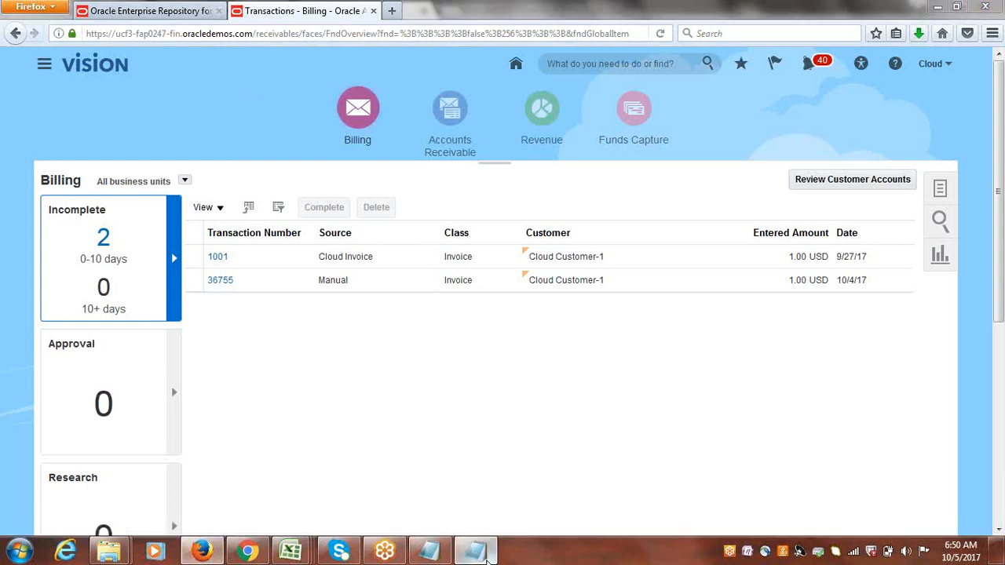
pyautogui.click(464, 556)
pyautogui.click(443, 557)
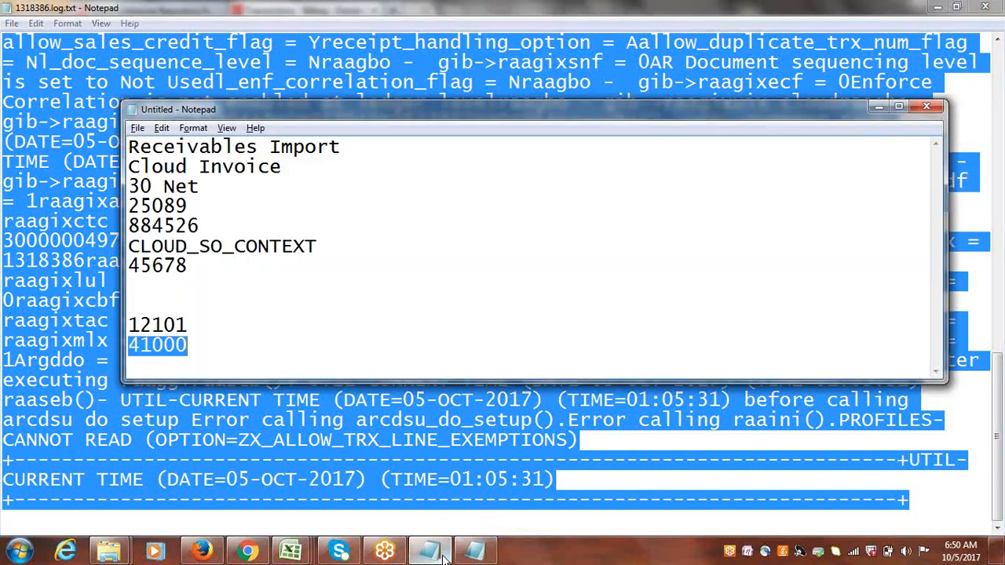
pyautogui.click(477, 556)
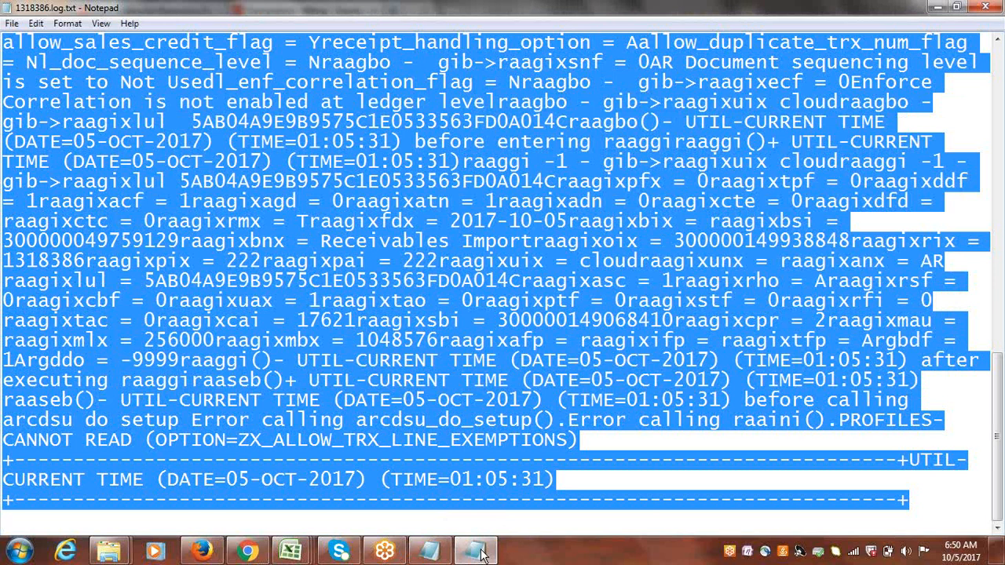
pyautogui.moveTo(999, 439); pyautogui.dragTo(999, 126)
pyautogui.click(985, 6)
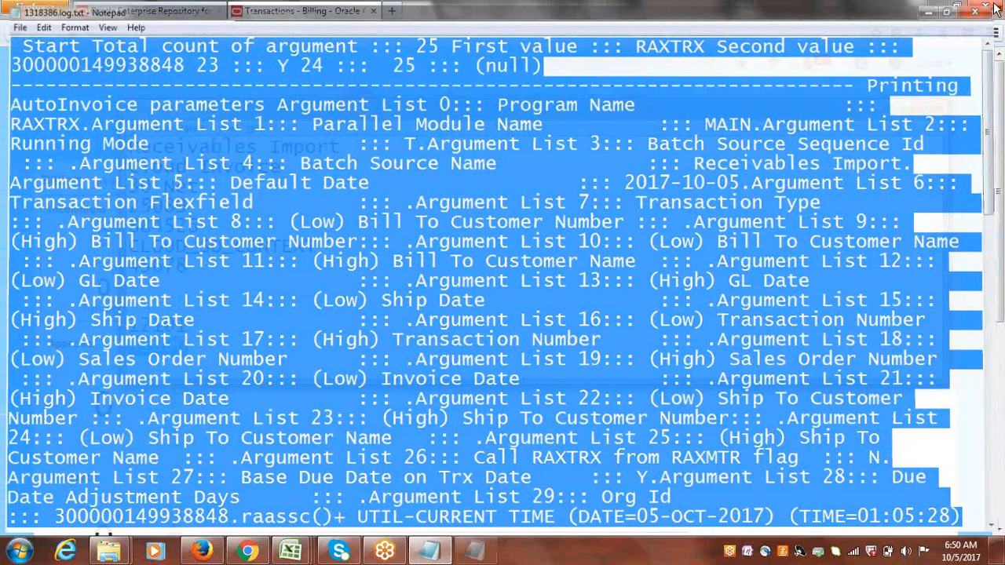
pyautogui.click(394, 226)
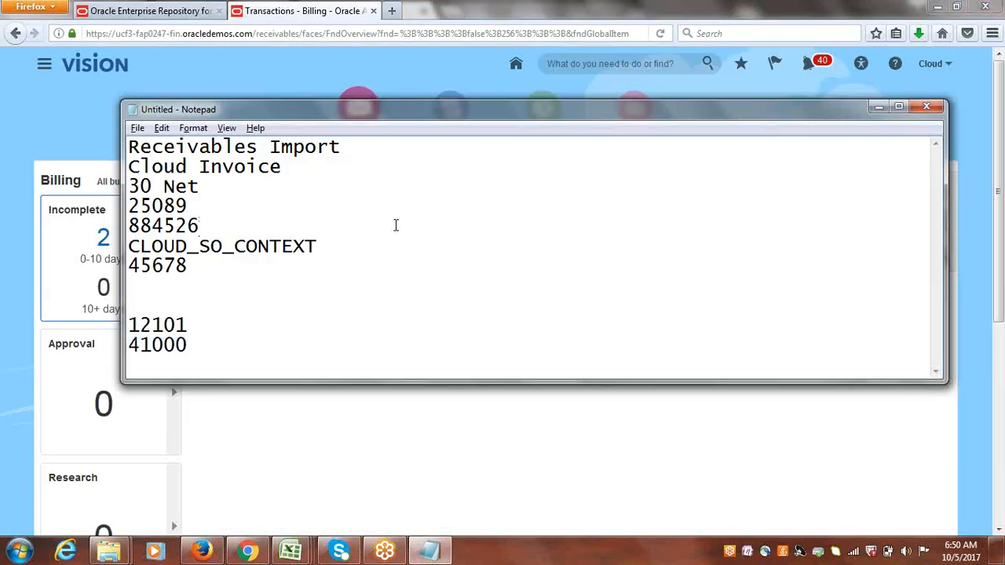
pyautogui.click(206, 65)
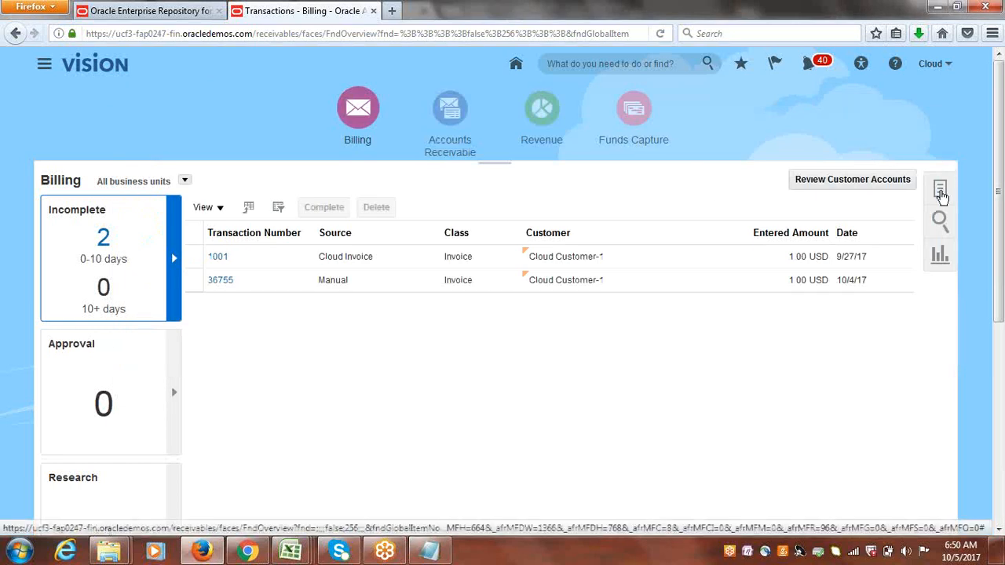
pyautogui.click(940, 193)
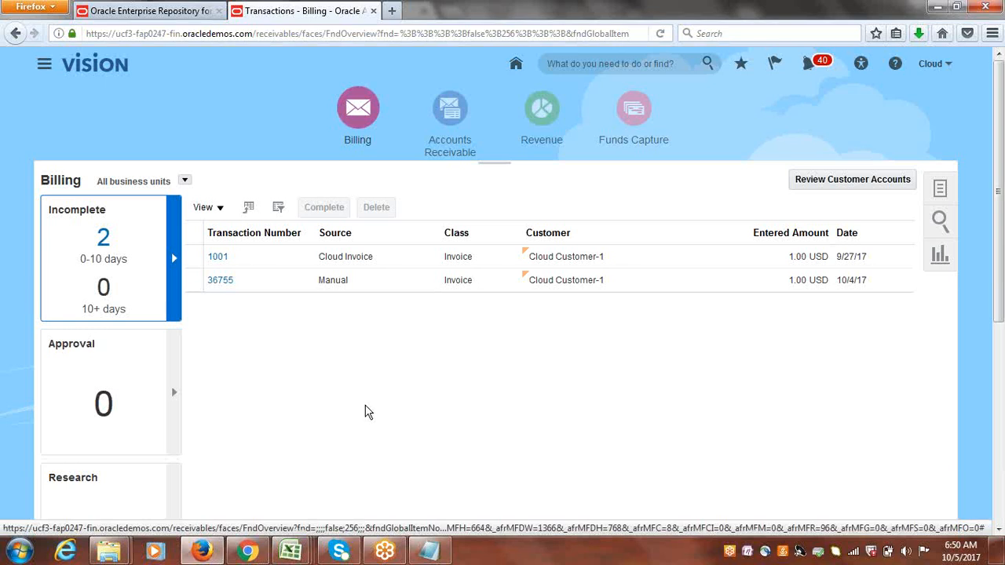
pyautogui.click(247, 551)
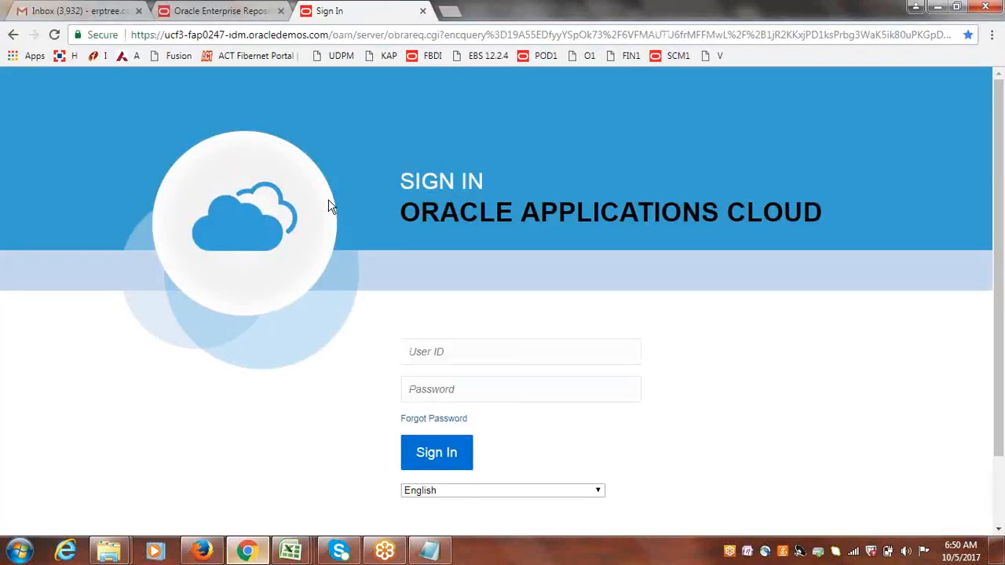
# Close the ManageAutoInvoiceLines and AutoInvoiceImportTemplate workbooks without saving changes.
pyautogui.moveTo(290, 551)
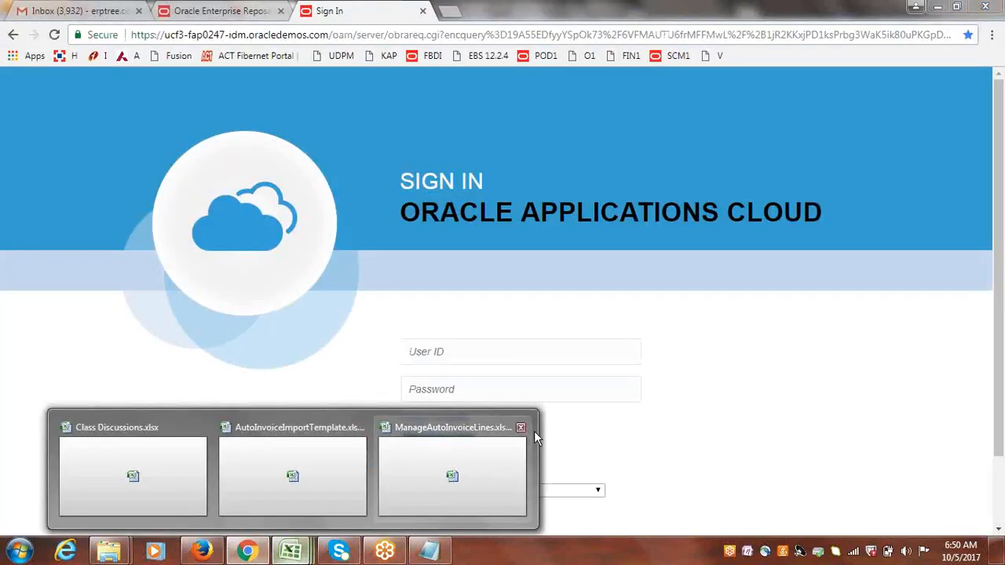
pyautogui.click(521, 427)
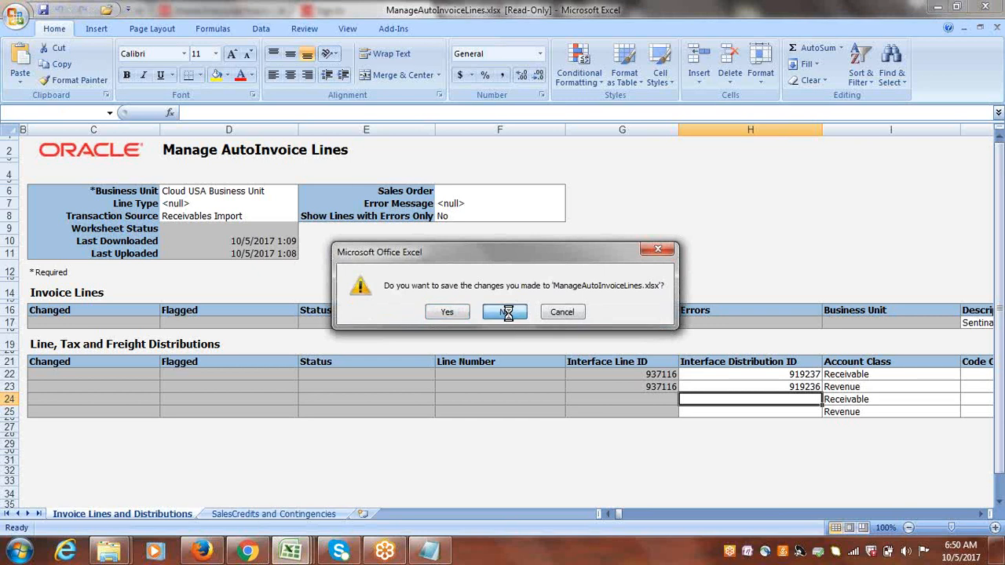
pyautogui.click(506, 312)
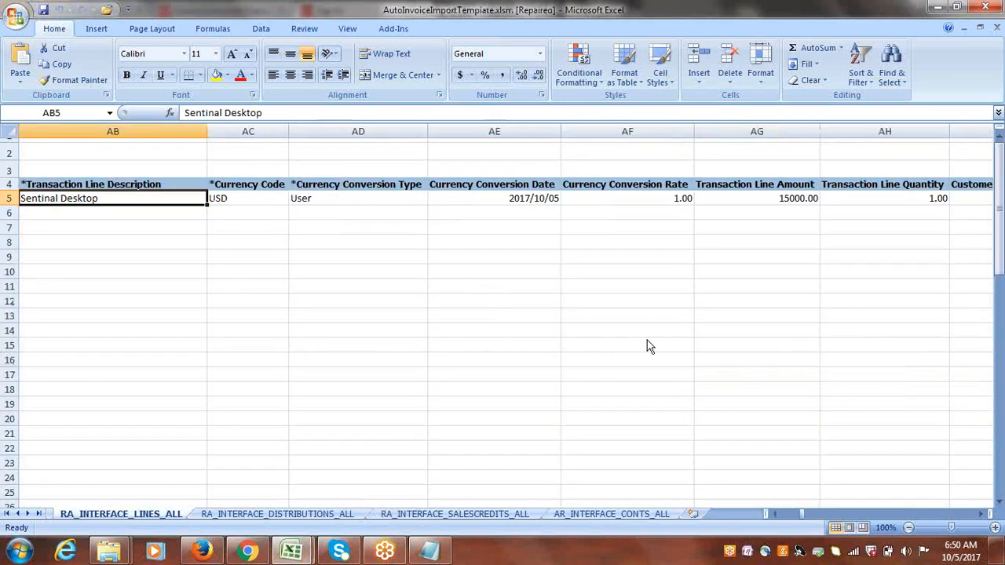
pyautogui.click(987, 7)
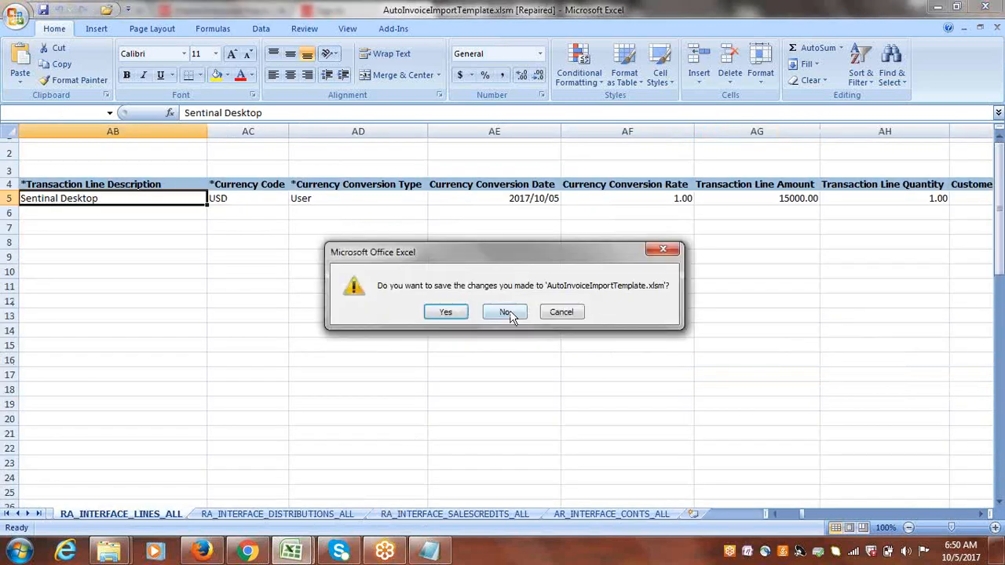
pyautogui.click(506, 312)
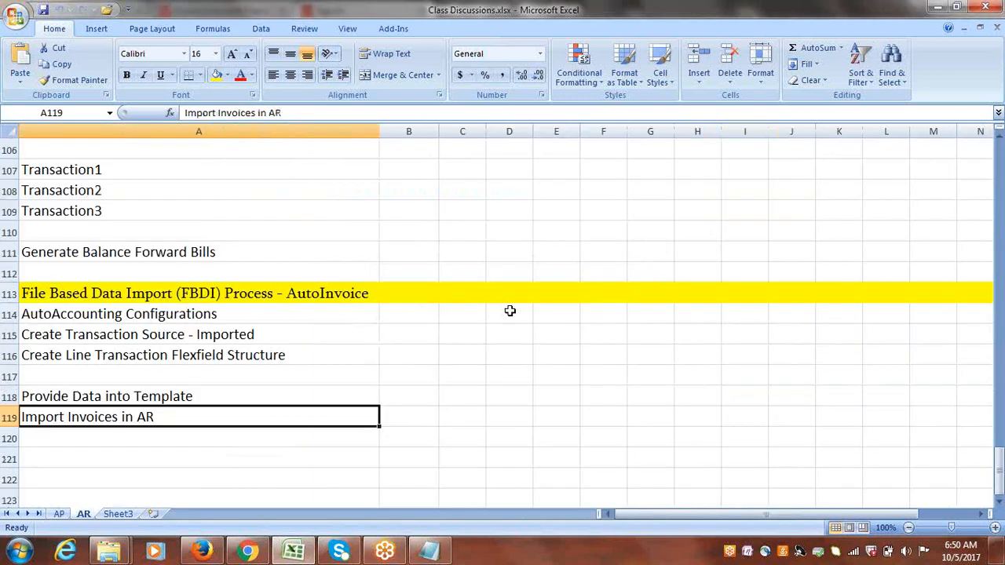
# Mark the File Based Data Import (FBDI) Process - AutoInvoice topic as Done in the Class Discussions tracker.
pyautogui.click(298, 557)
pyautogui.click(299, 557)
pyautogui.moveTo(999, 471); pyautogui.dragTo(1000, 272)
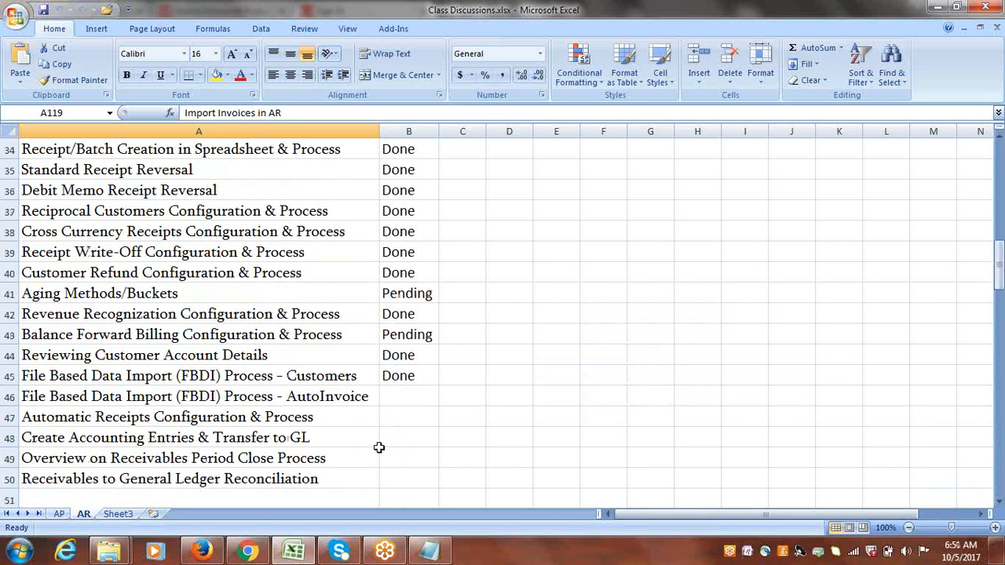
pyautogui.click(281, 380)
pyautogui.click(263, 397)
pyautogui.press('Right')
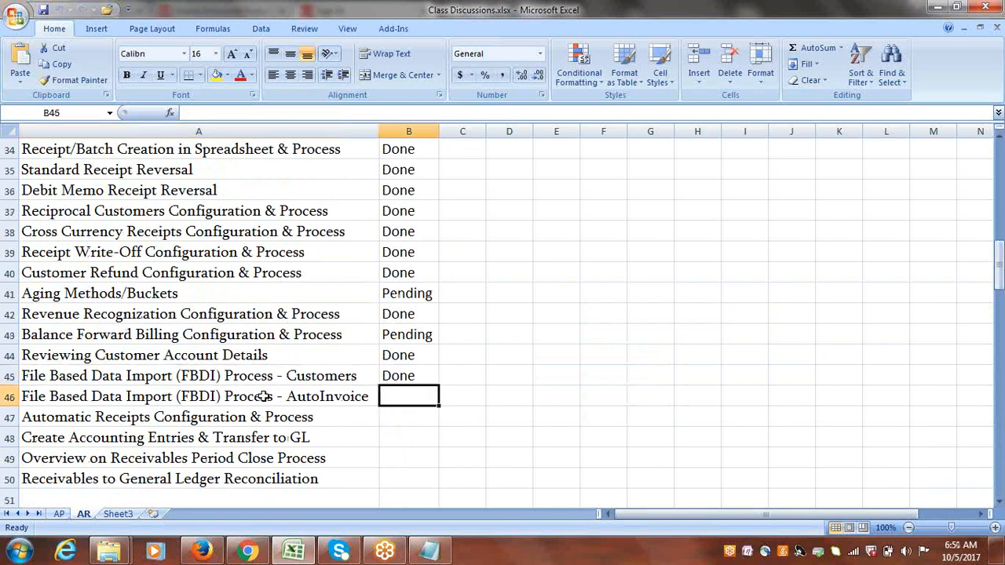
pyautogui.write('D')
pyautogui.click(230, 419)
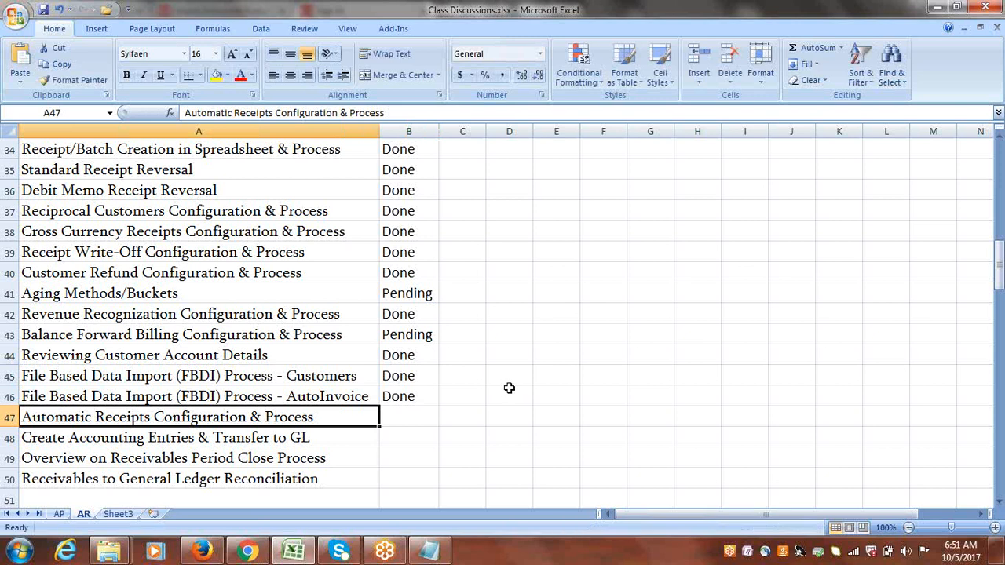
# Copy the words Automatic Receipts from row 47 into cell A121 and highlight row 121 in yellow as a new section heading.
pyautogui.moveTo(998, 267); pyautogui.dragTo(999, 278)
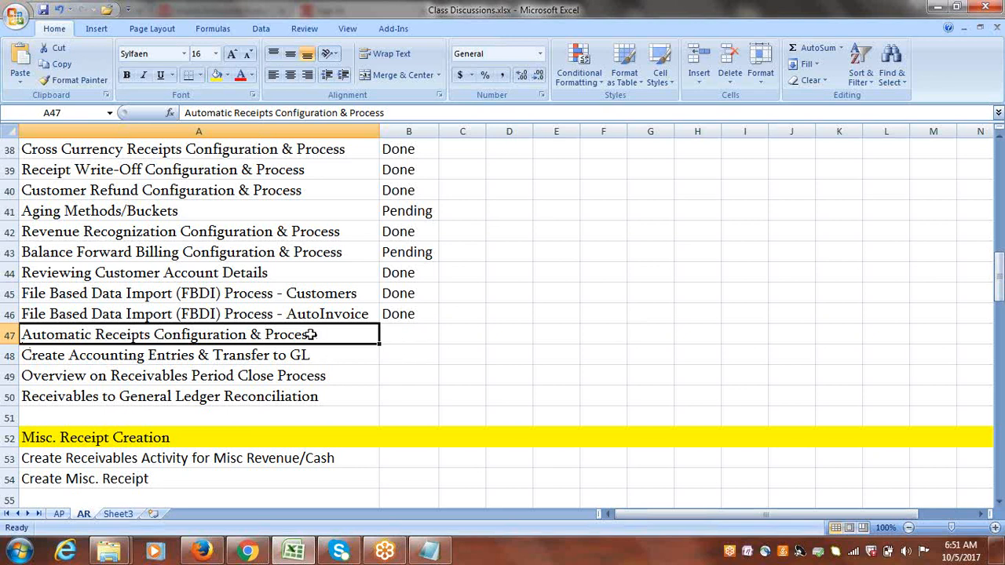
pyautogui.click(282, 252)
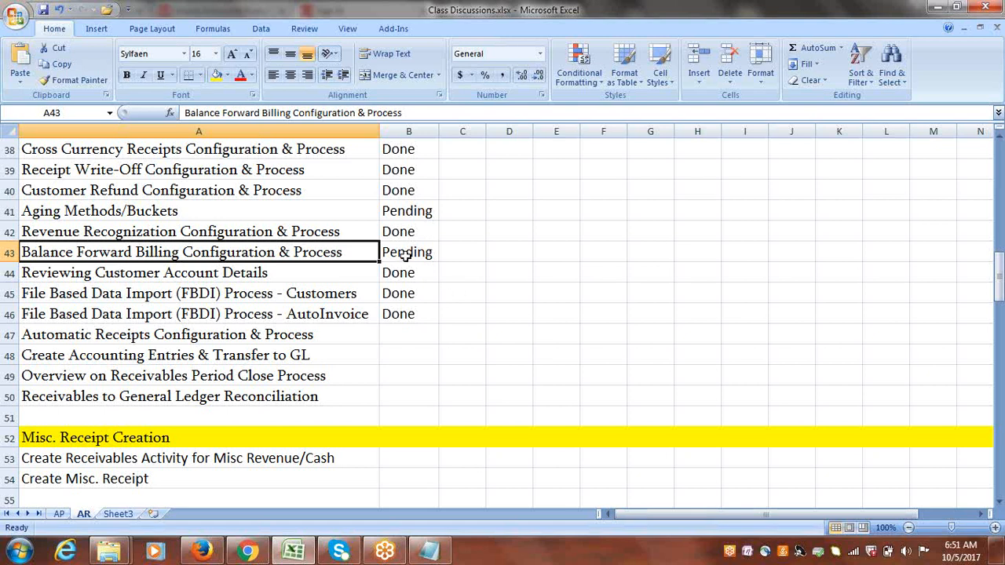
pyautogui.click(233, 338)
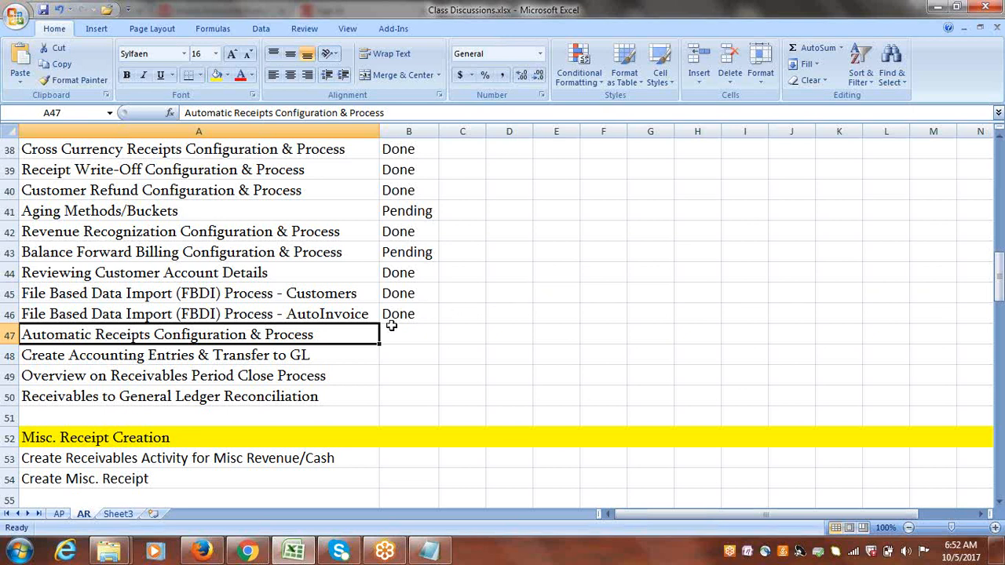
pyautogui.doubleClick(318, 334)
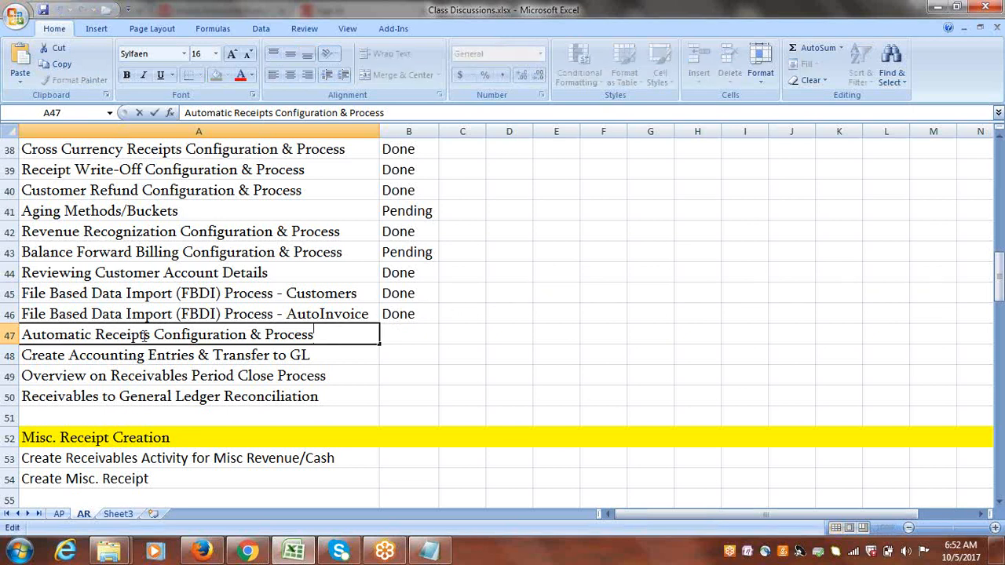
pyautogui.moveTo(150, 335); pyautogui.dragTo(6, 334)
pyautogui.hotkey('ctrl', 'c')
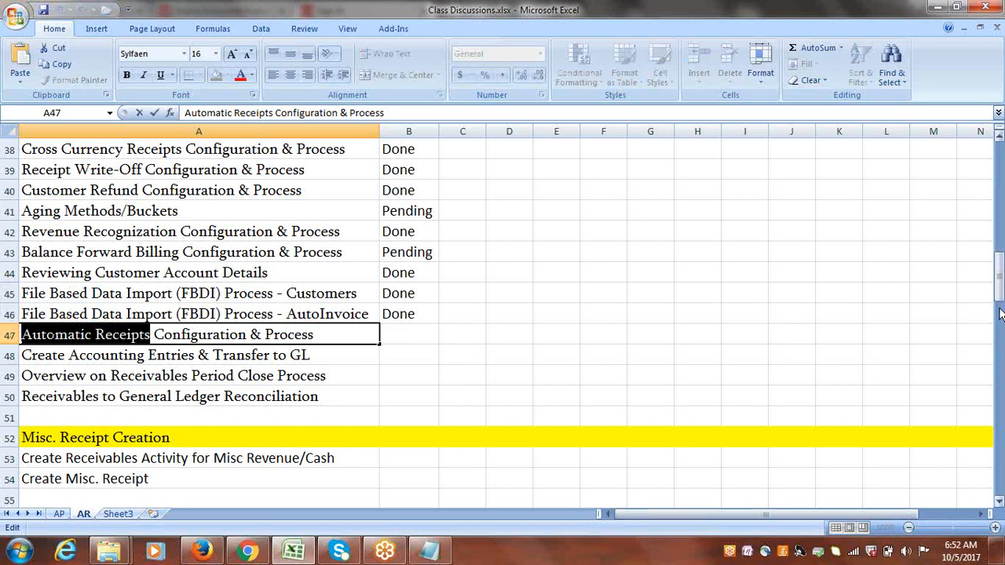
pyautogui.moveTo(999, 314); pyautogui.dragTo(1001, 526)
pyautogui.click(999, 502)
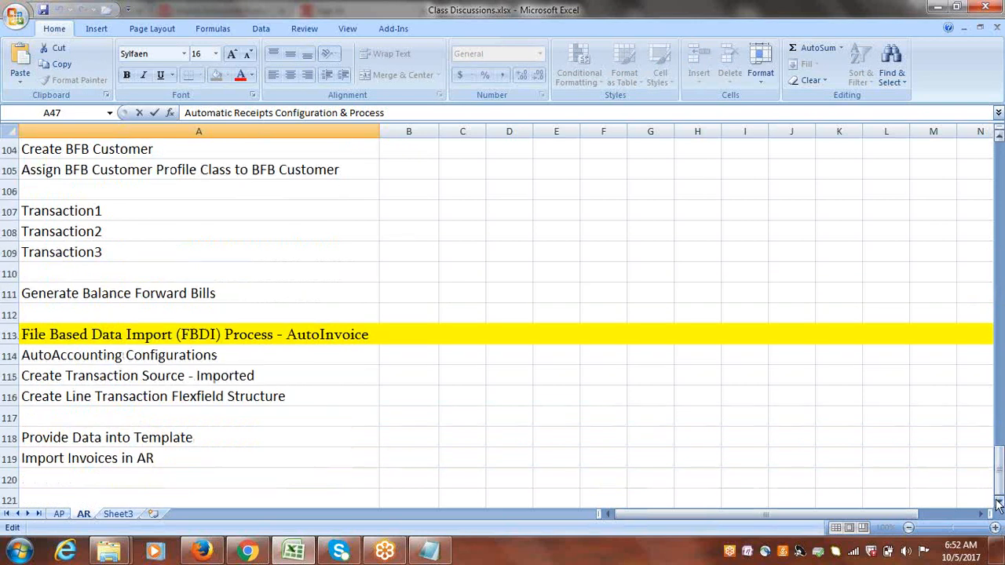
pyautogui.click(999, 503)
pyautogui.click(999, 503)
pyautogui.click(999, 502)
pyautogui.click(1000, 503)
pyautogui.click(999, 502)
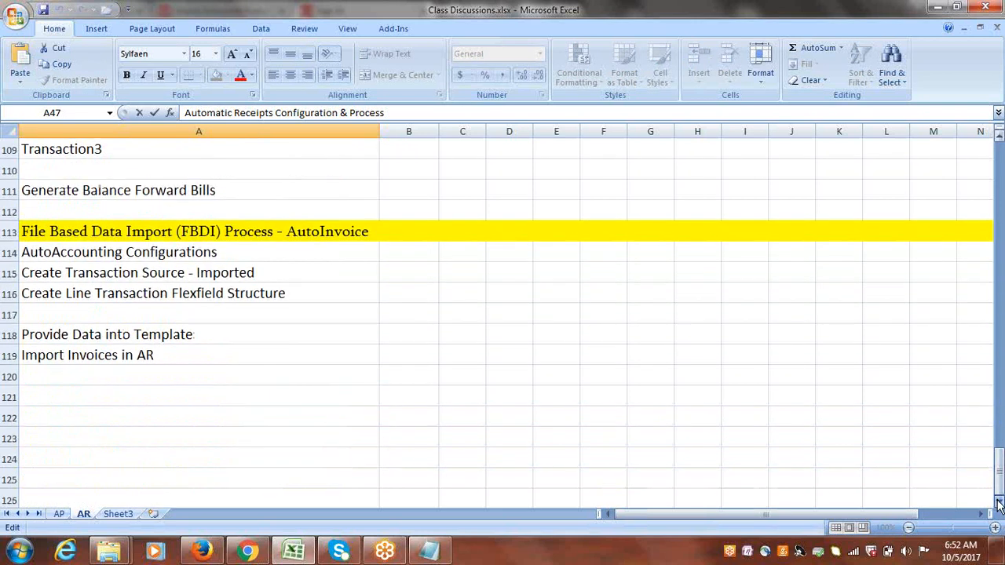
pyautogui.click(76, 395)
pyautogui.hotkey('ctrl', 'v')
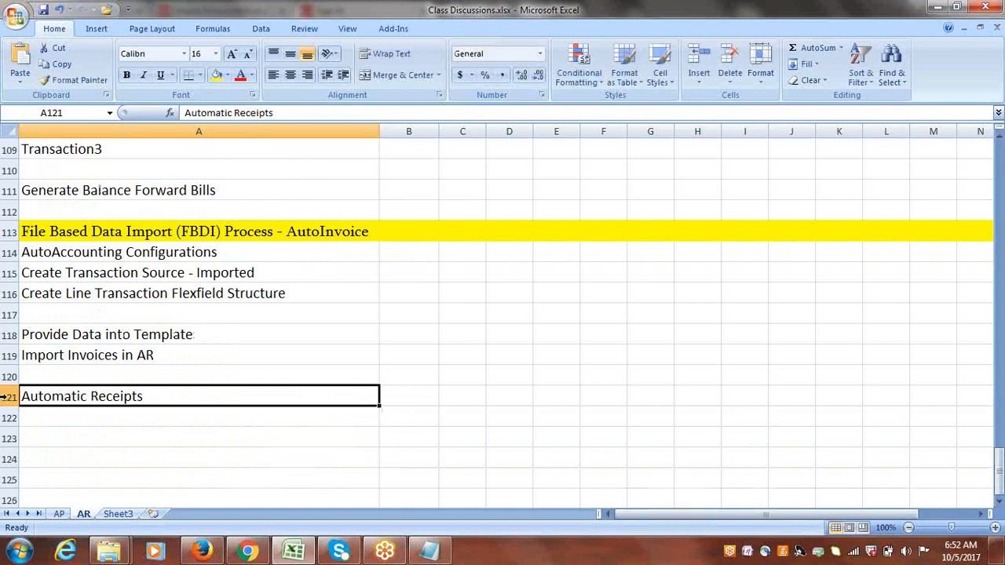
pyautogui.click(12, 396)
pyautogui.click(216, 75)
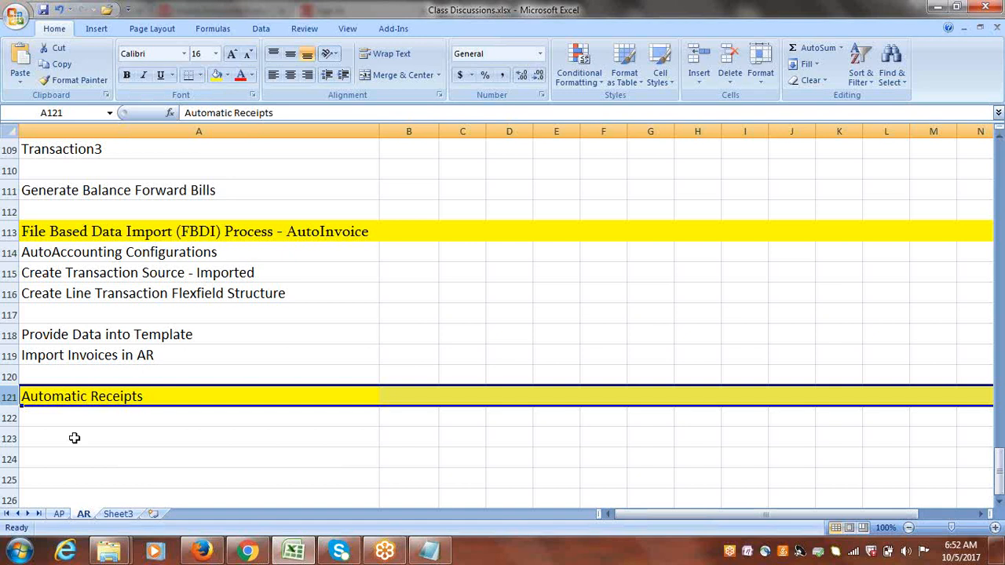
# Enter 'Create Receipt Class & Method for Automatic Receipts' in cell A122 below the new heading.
pyautogui.click(103, 420)
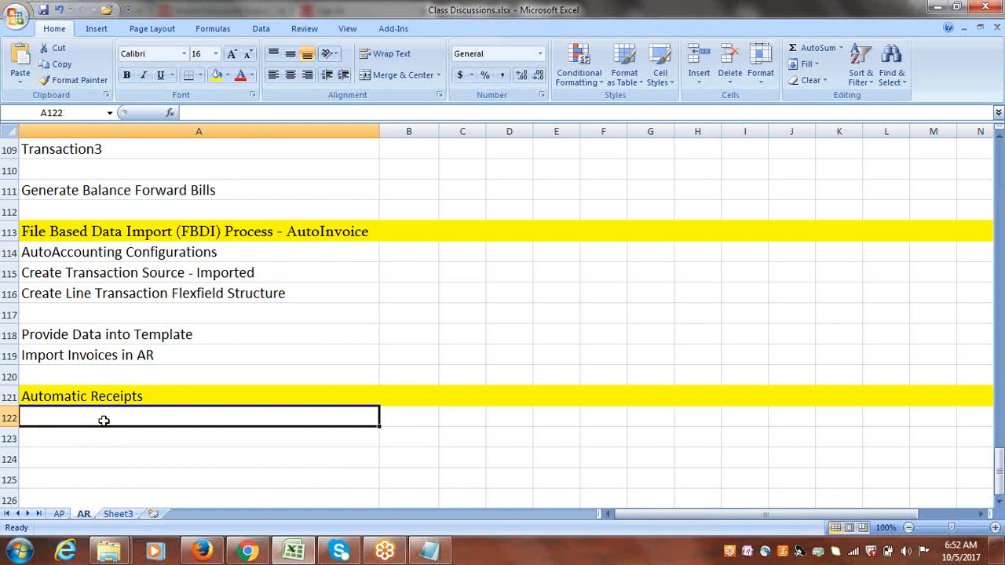
pyautogui.write('c')
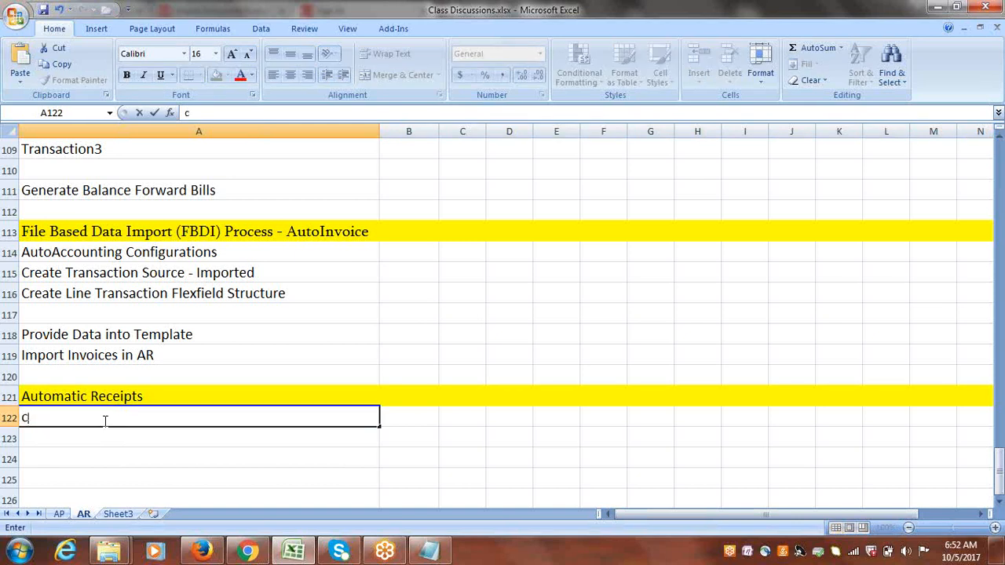
pyautogui.write('reate Receipt ')
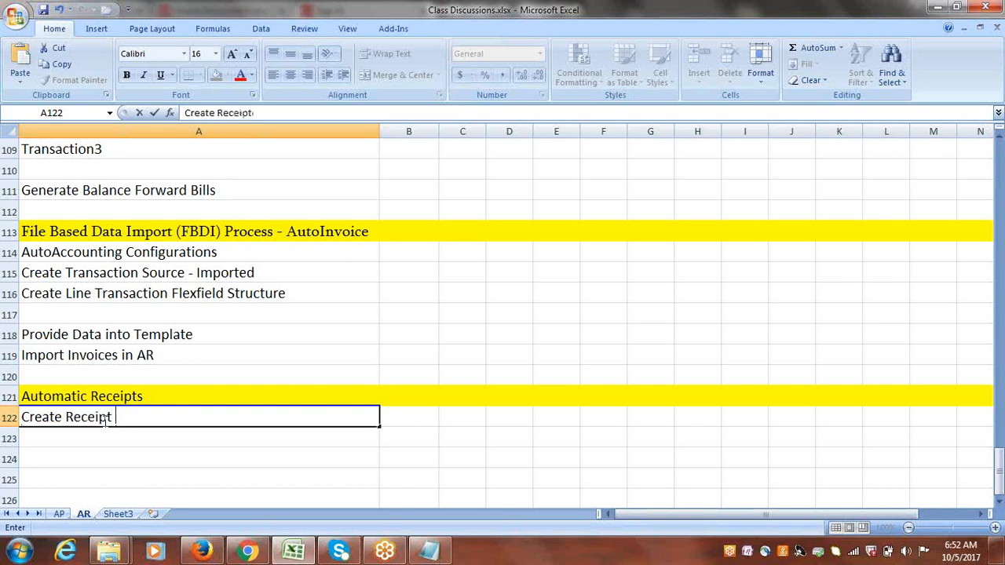
pyautogui.write('Class &')
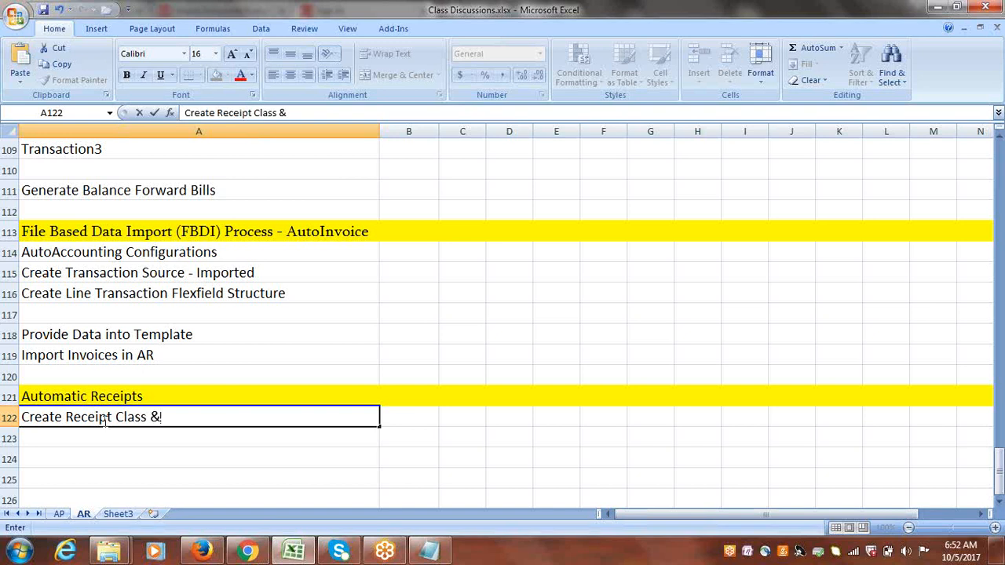
pyautogui.write(' Method for Auto')
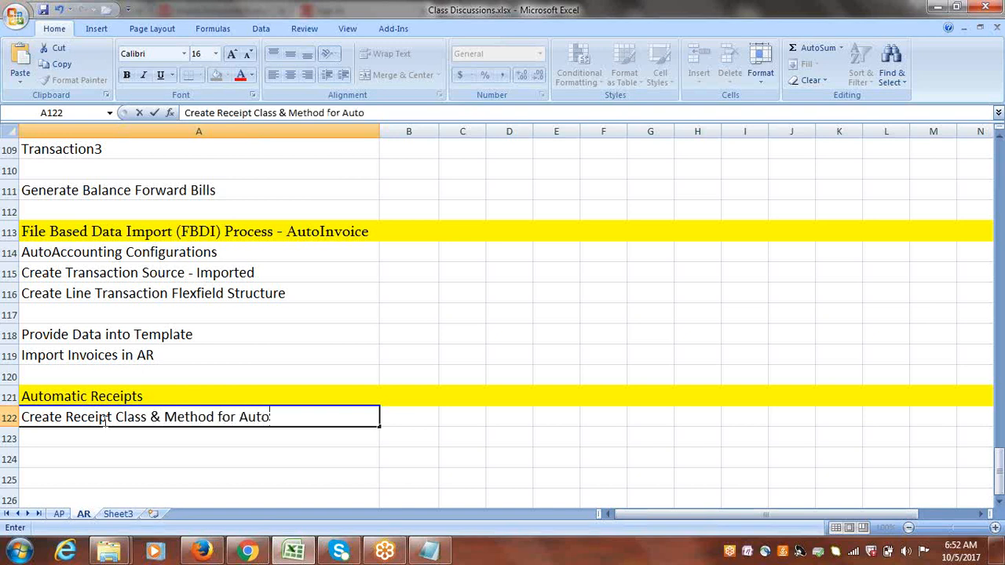
pyautogui.write('matic Rec')
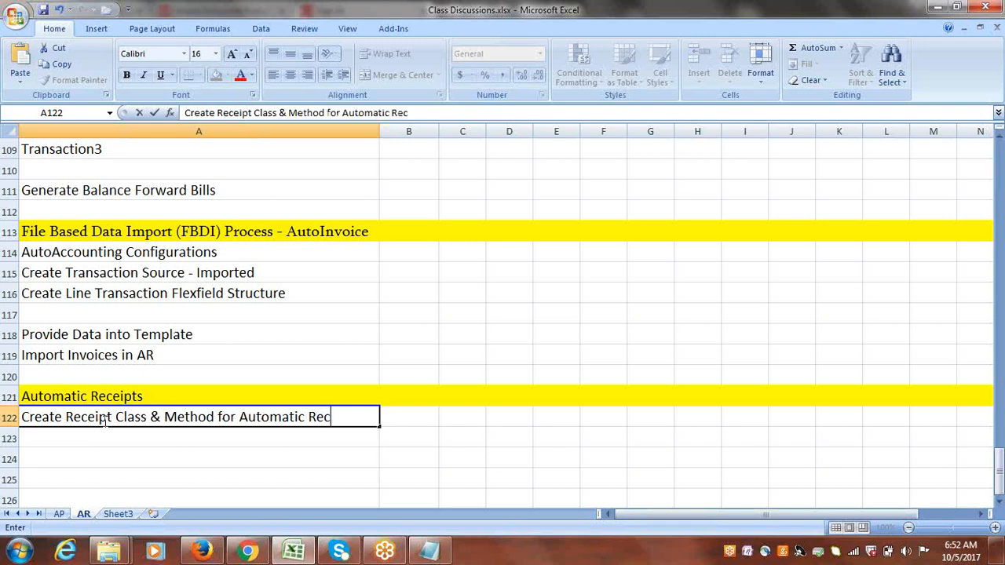
pyautogui.write('eipts')
pyautogui.click(67, 434)
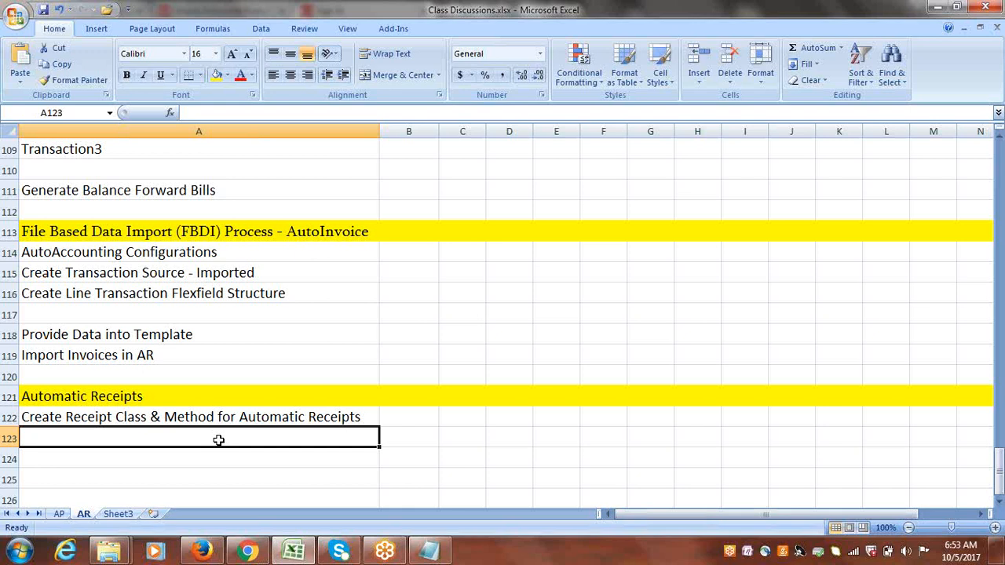
# Enter 'Set Sequencial Numbering at Ledger/Ledger Options' in cell A123 under the Automatic Receipts section.
pyautogui.write('S')
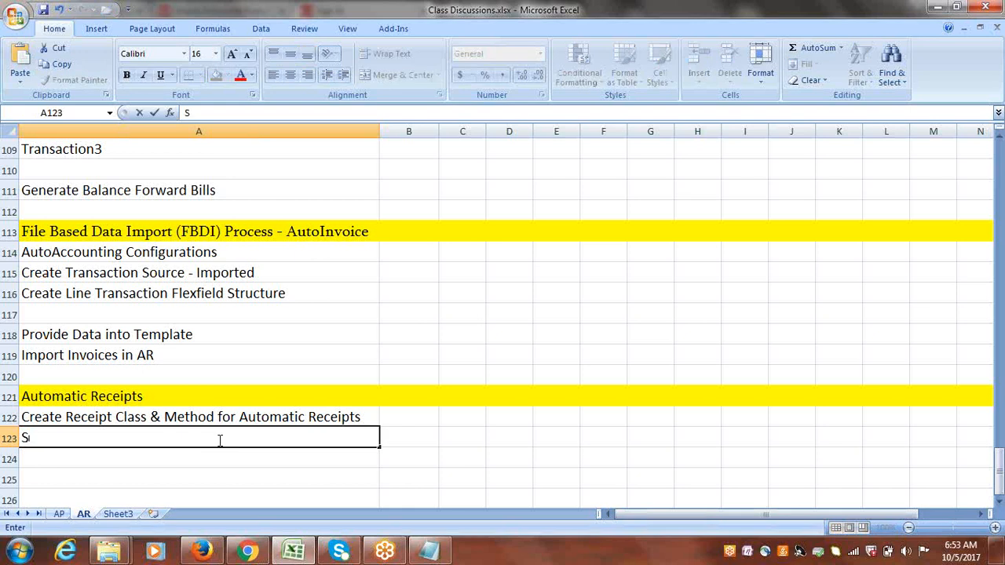
pyautogui.write('et S')
pyautogui.write('equencial')
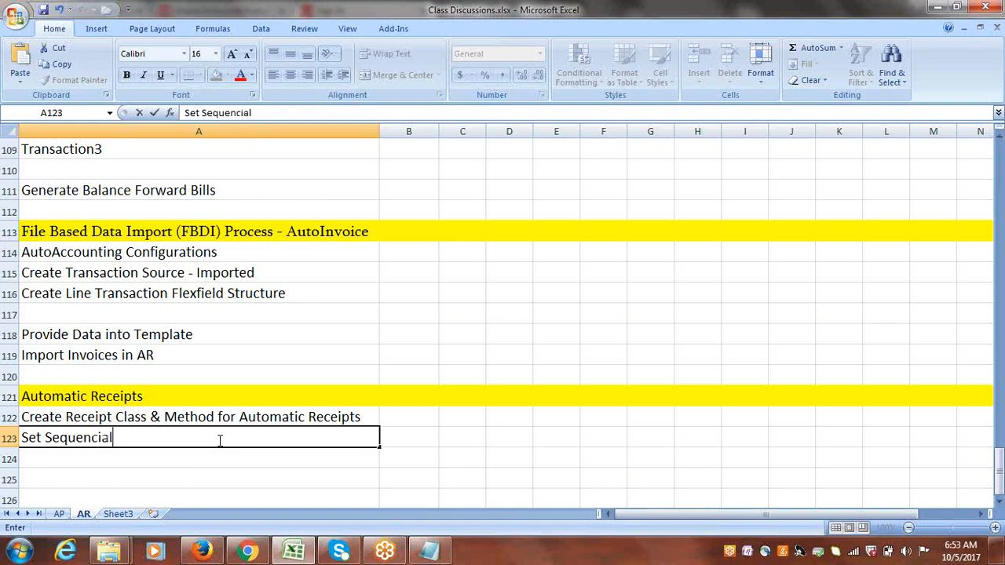
pyautogui.write(' Numbering')
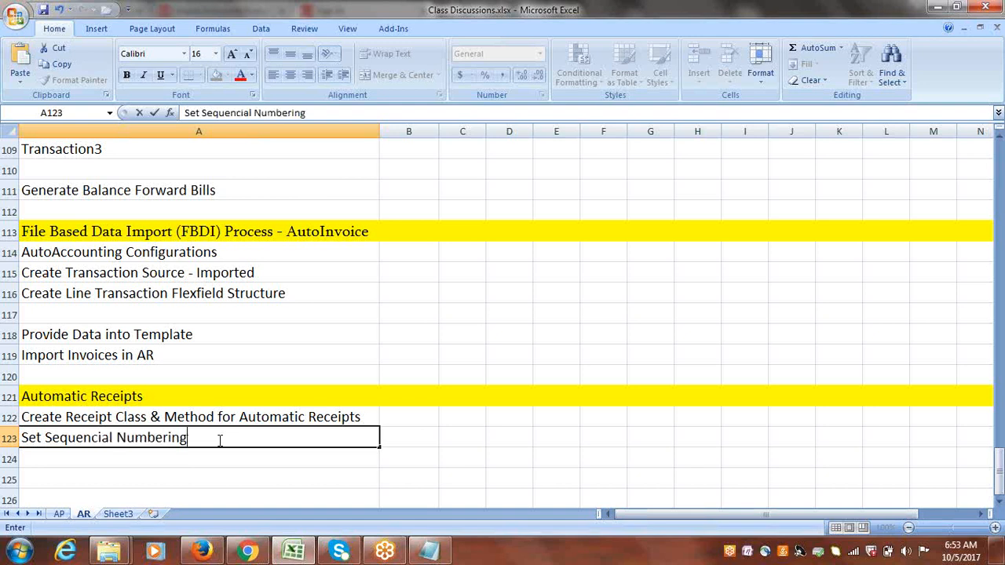
pyautogui.write(' at Ledger/Ledger O')
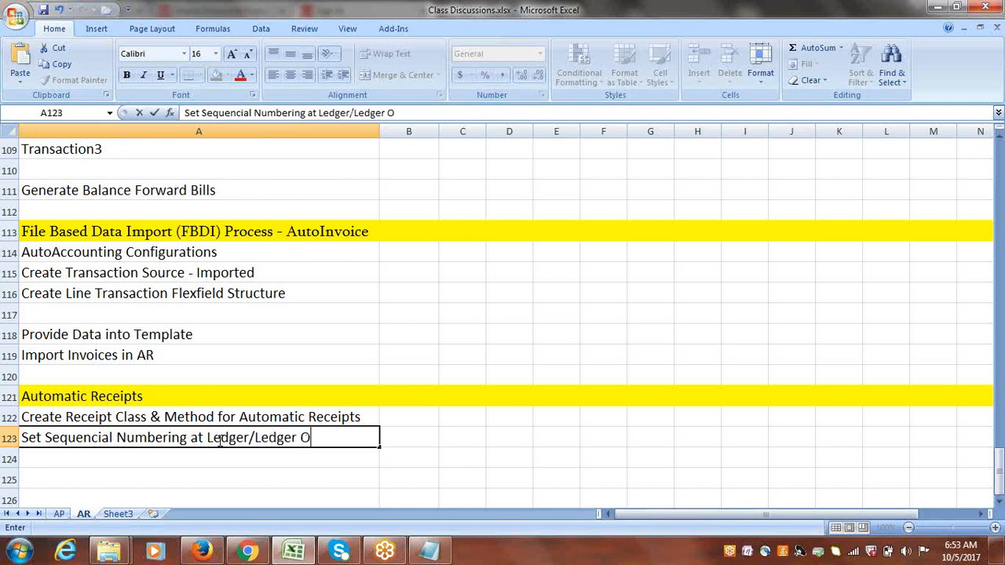
pyautogui.write('ptions')
pyautogui.click(164, 460)
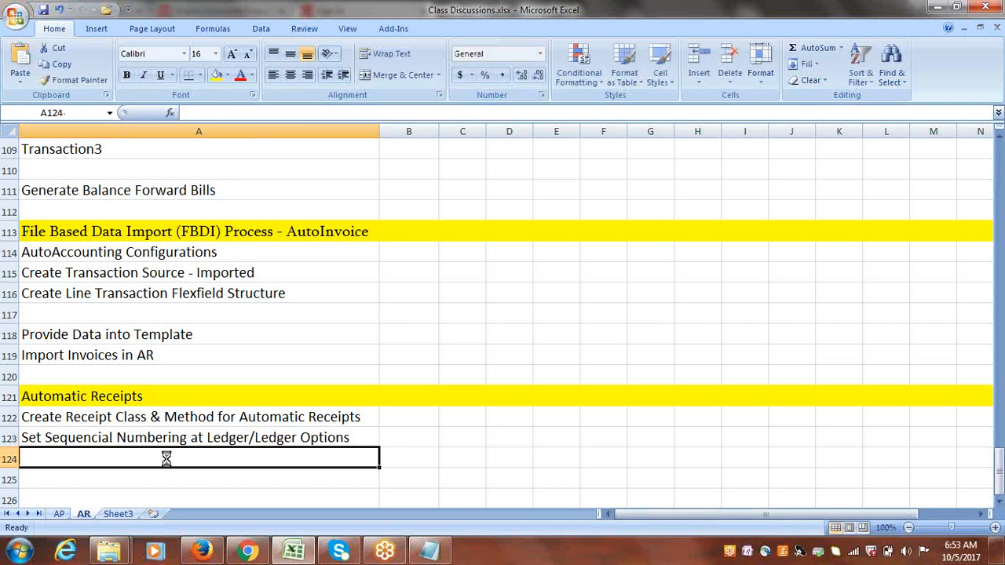
# Enter 'Create Document Sequencing' in cell A124, replacing the auto-completed text.
pyautogui.click(202, 440)
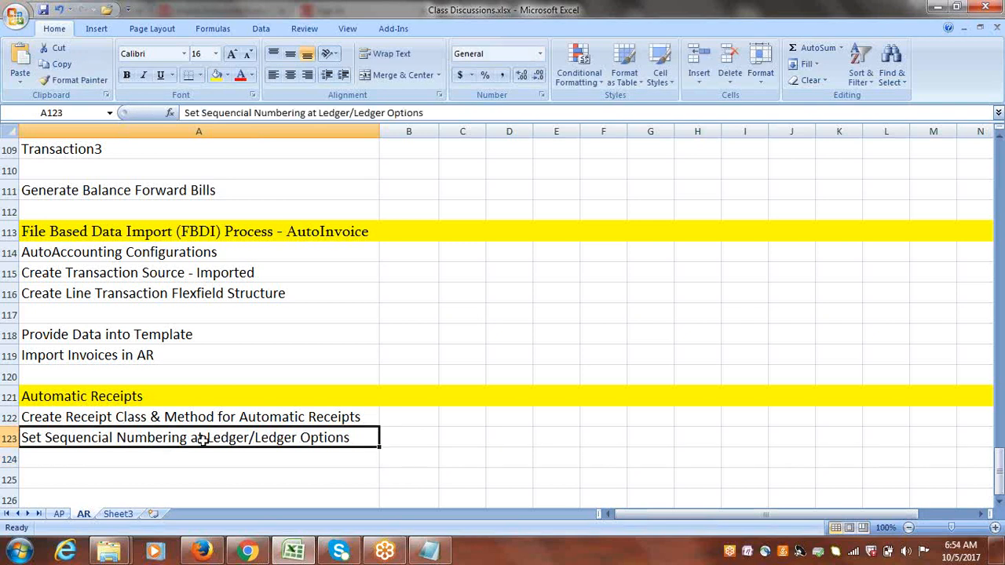
pyautogui.click(137, 460)
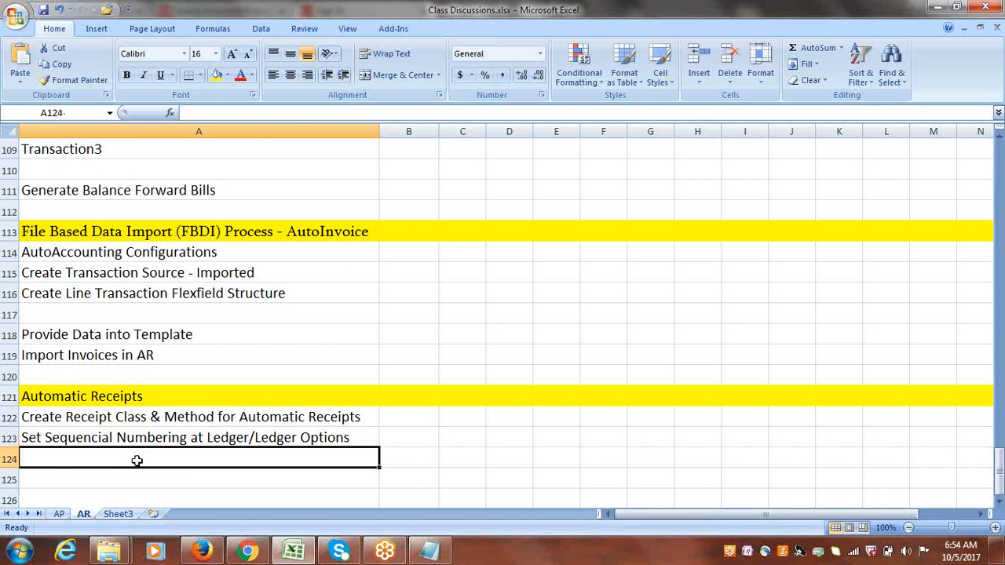
pyautogui.write('Create')
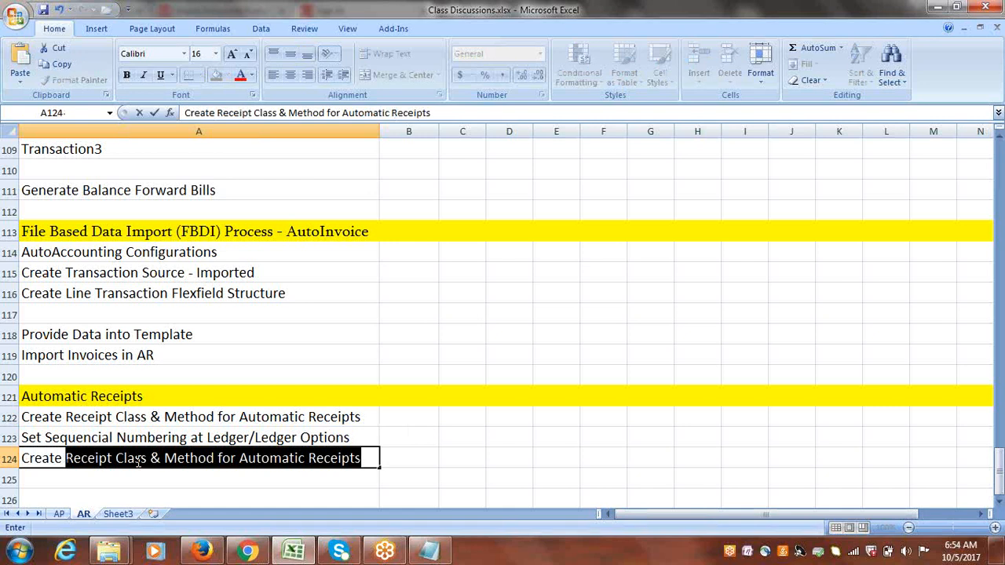
pyautogui.write('  D')
pyautogui.press('BackSpace')
pyautogui.press('BackSpace')
pyautogui.write('d')
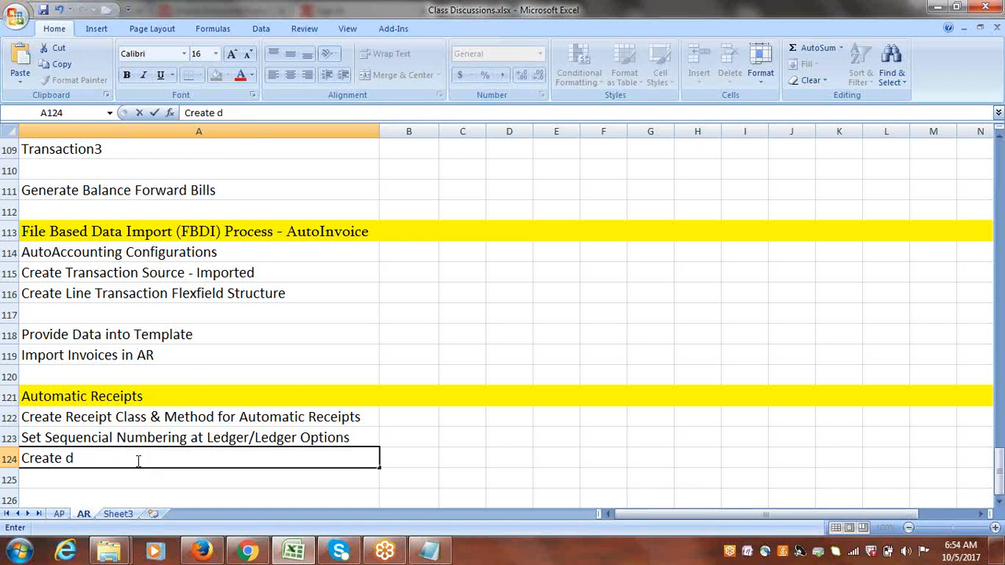
pyautogui.press('BackSpace')
pyautogui.write('Document')
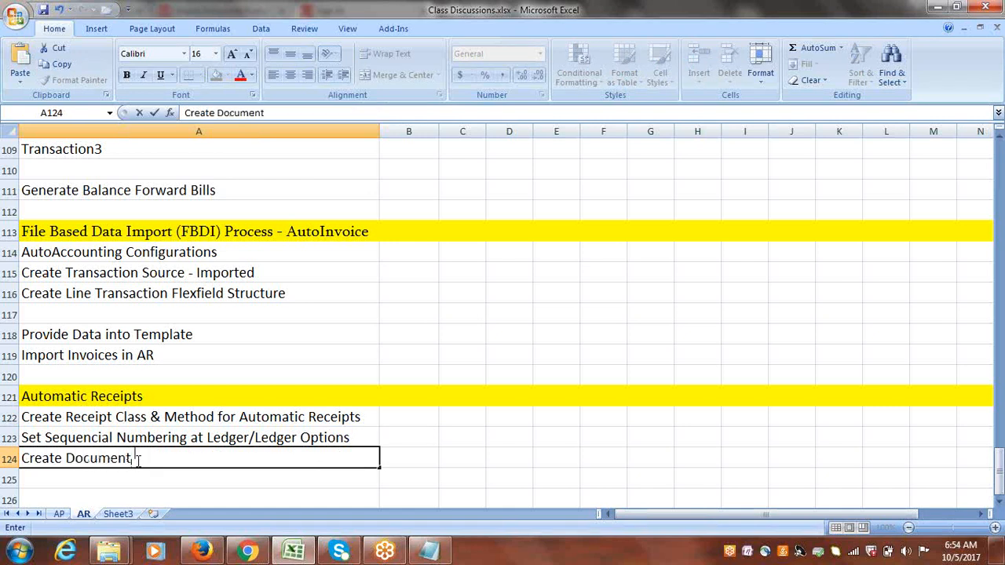
pyautogui.write(' Sequencing')
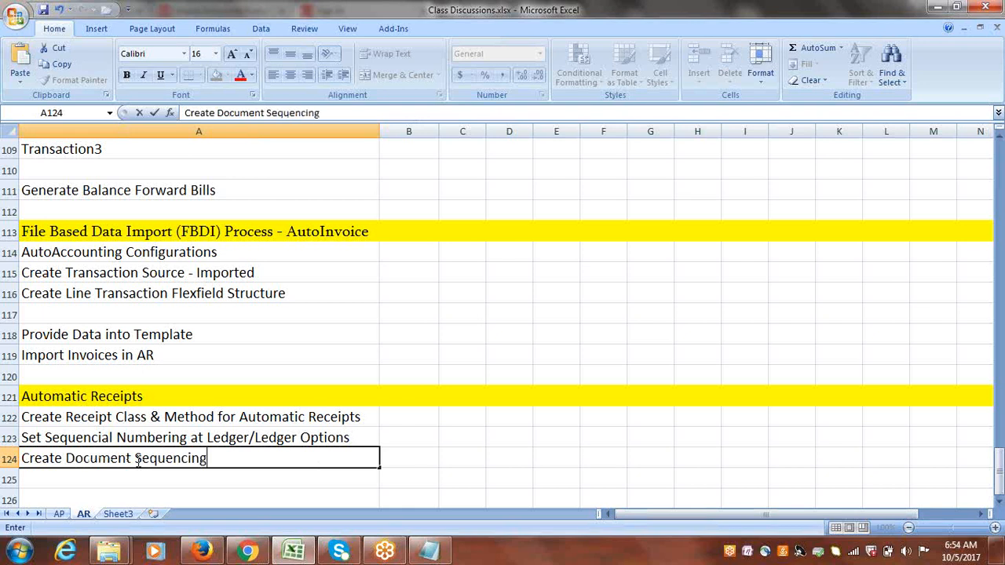
pyautogui.press('Tab')
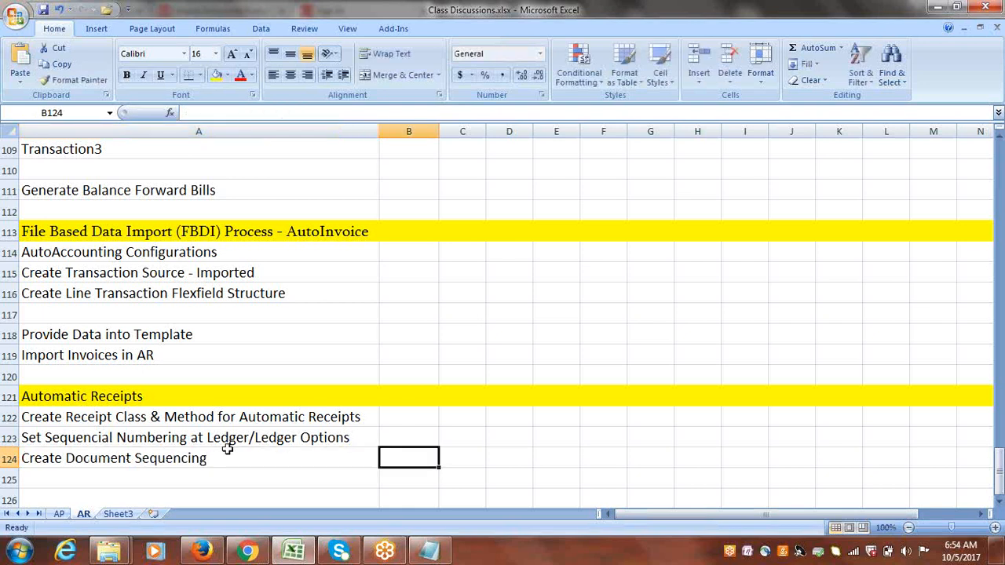
# Enter 'Assign Receipt Method to Customer & Create Customer Bank Account' in cell A125.
pyautogui.click(108, 478)
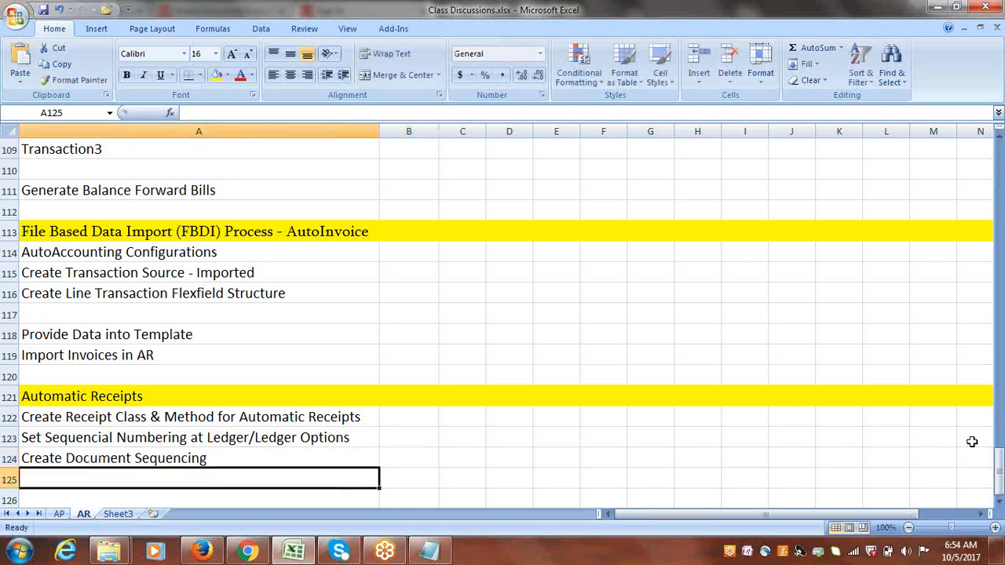
pyautogui.click(999, 502)
pyautogui.click(999, 501)
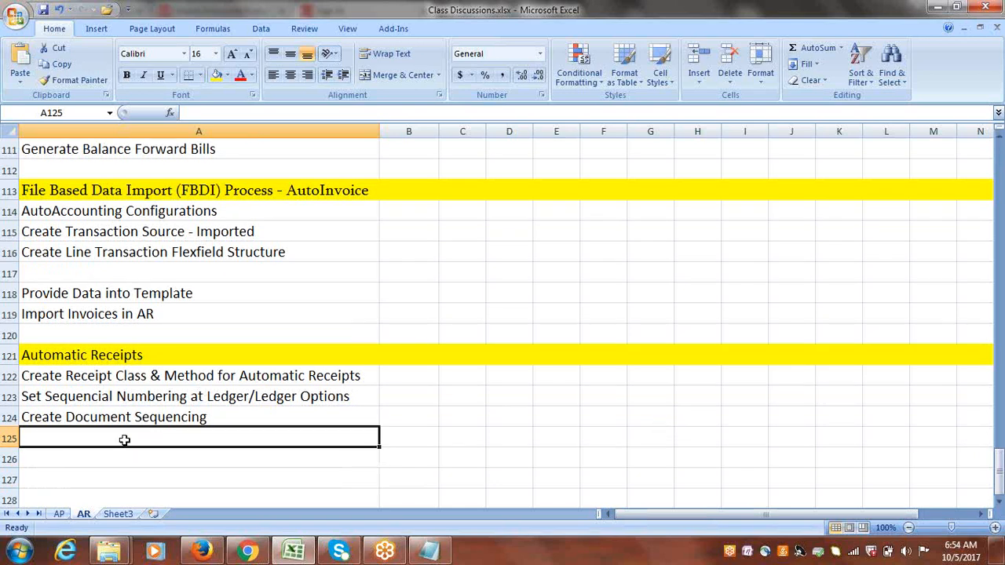
pyautogui.write('Assign')
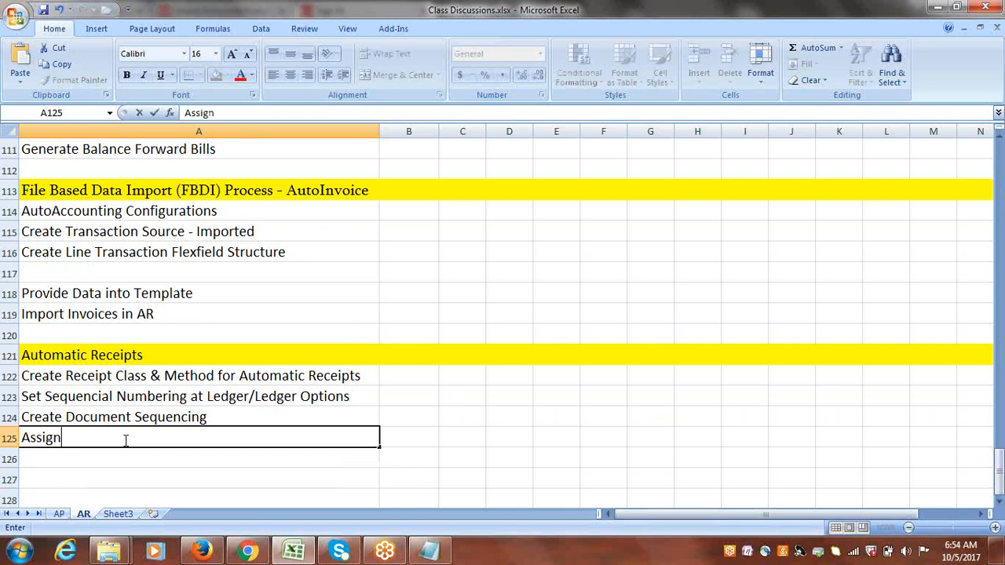
pyautogui.write(' Receipt ')
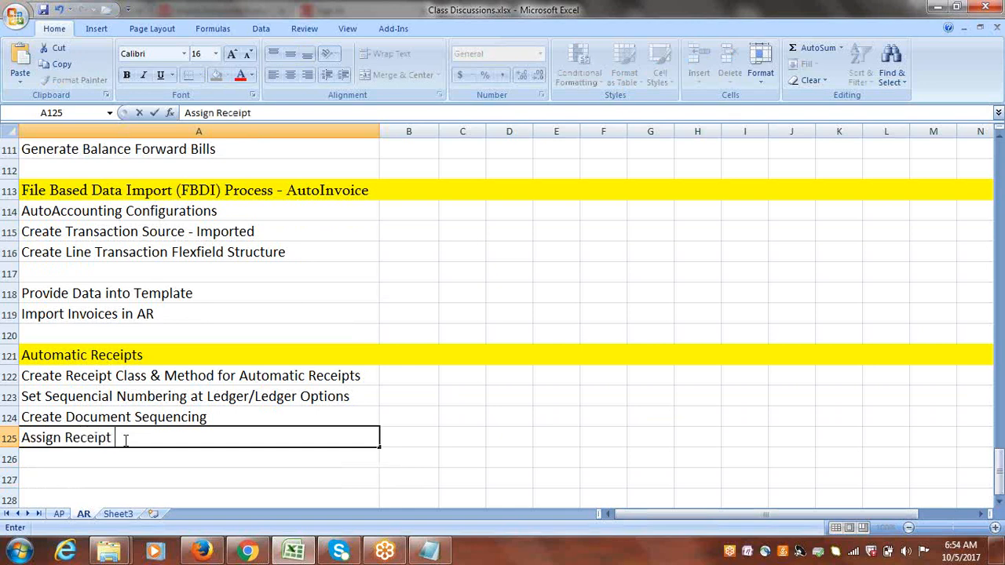
pyautogui.write('Method')
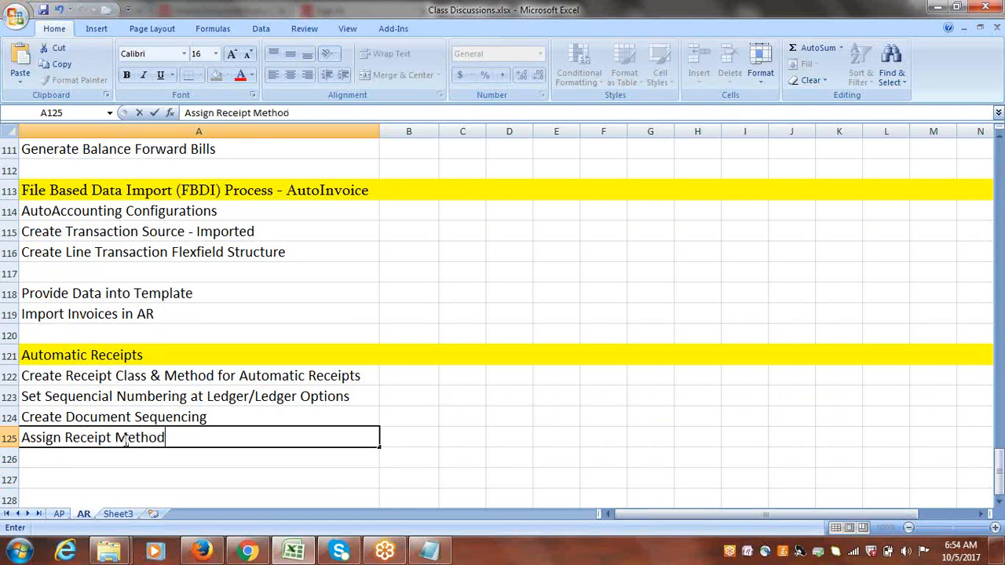
pyautogui.write(' to Customer')
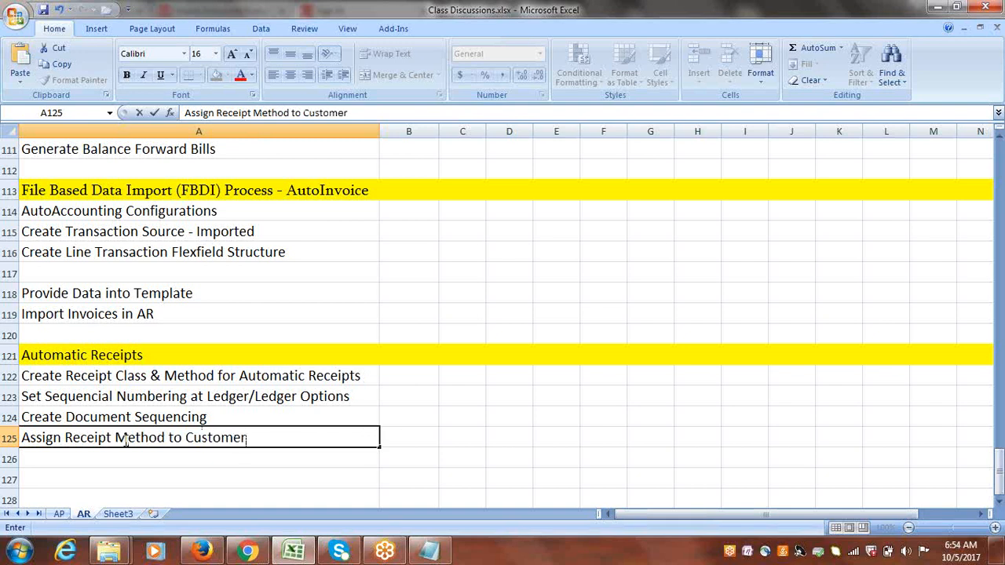
pyautogui.write(' & Customer')
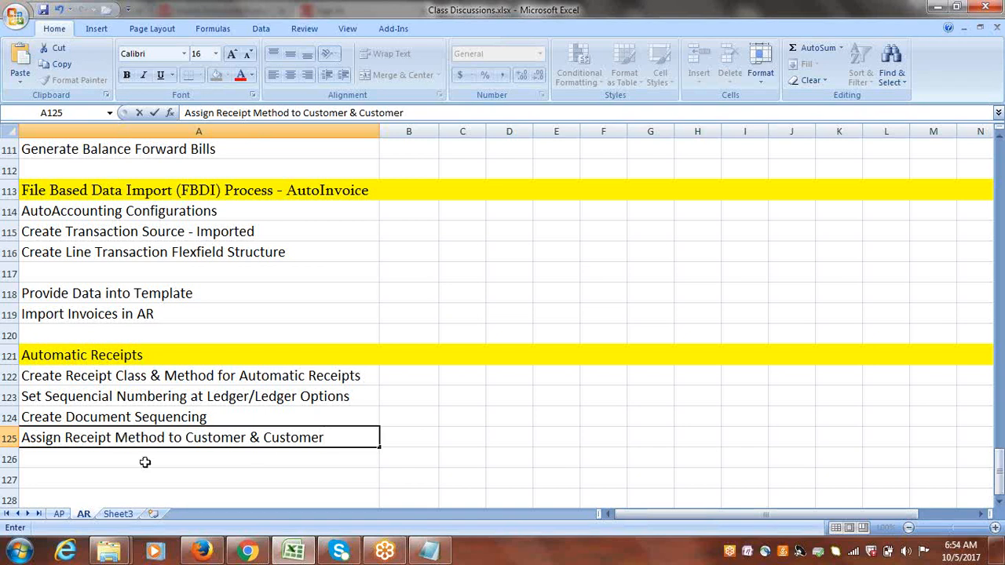
pyautogui.click(265, 438)
pyautogui.write('Create')
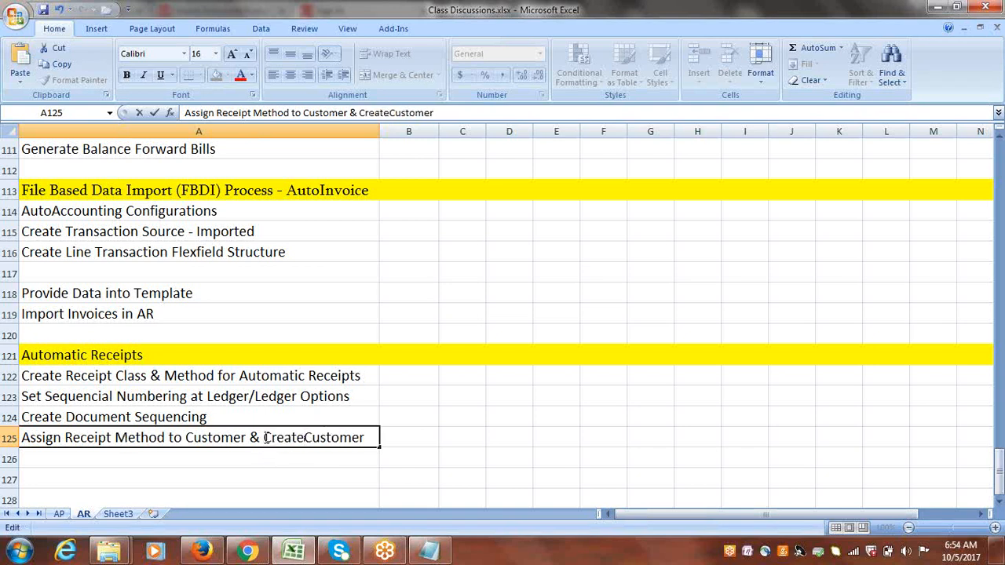
pyautogui.write(' Customer')
pyautogui.write(' B')
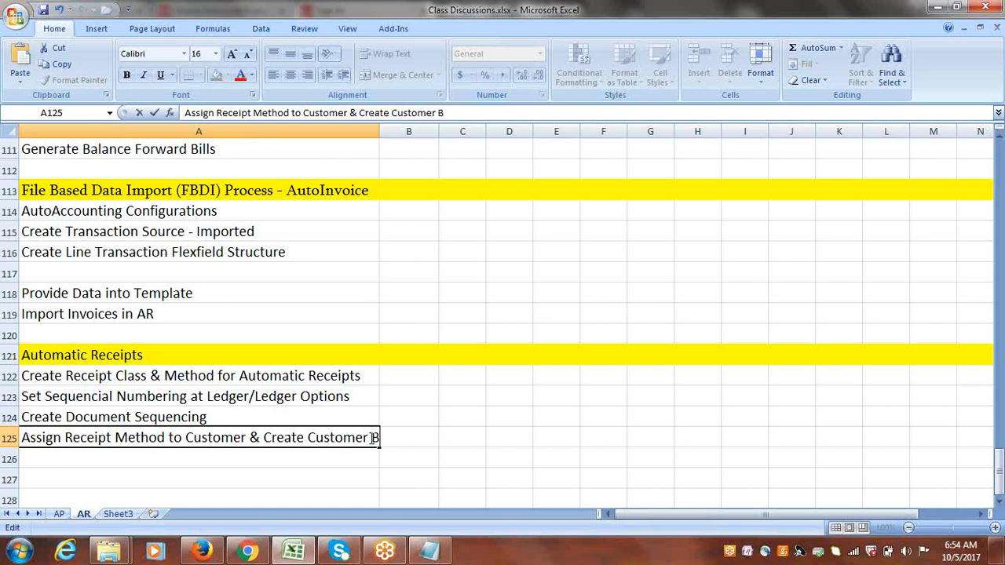
pyautogui.write('ank Account')
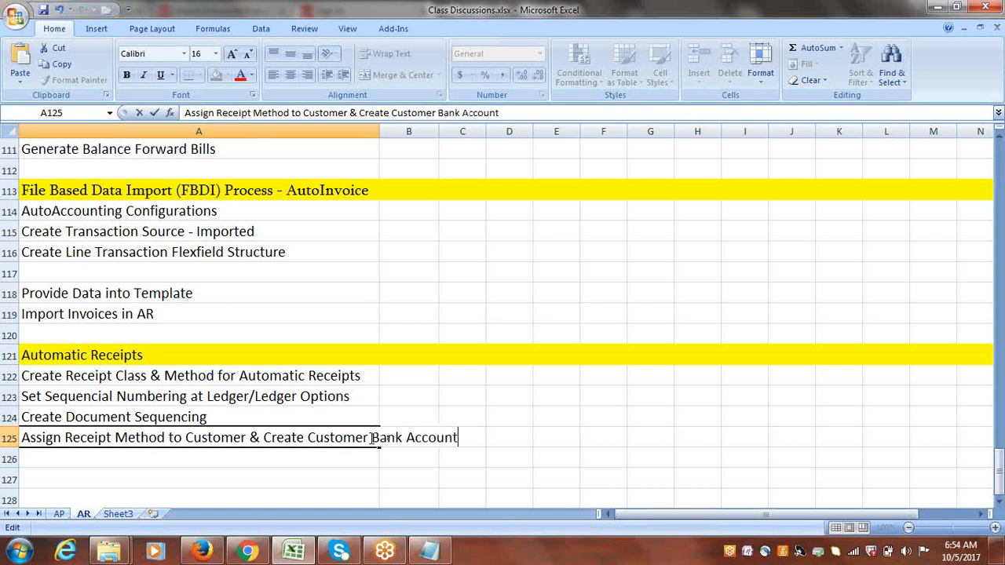
pyautogui.press('Tab')
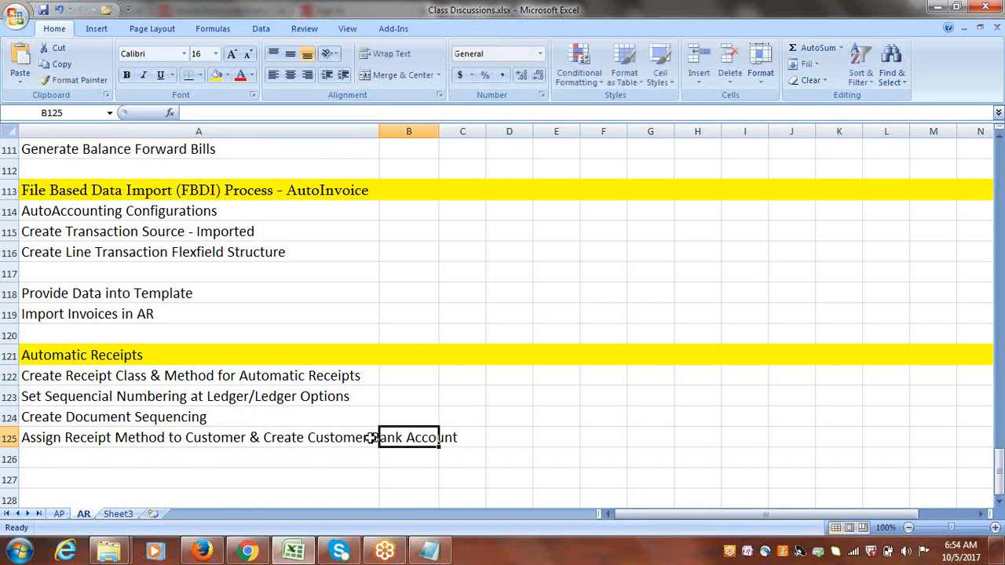
# Enter 'Create Receipt Source for Automatic Receipts' in cell A126.
pyautogui.click(241, 456)
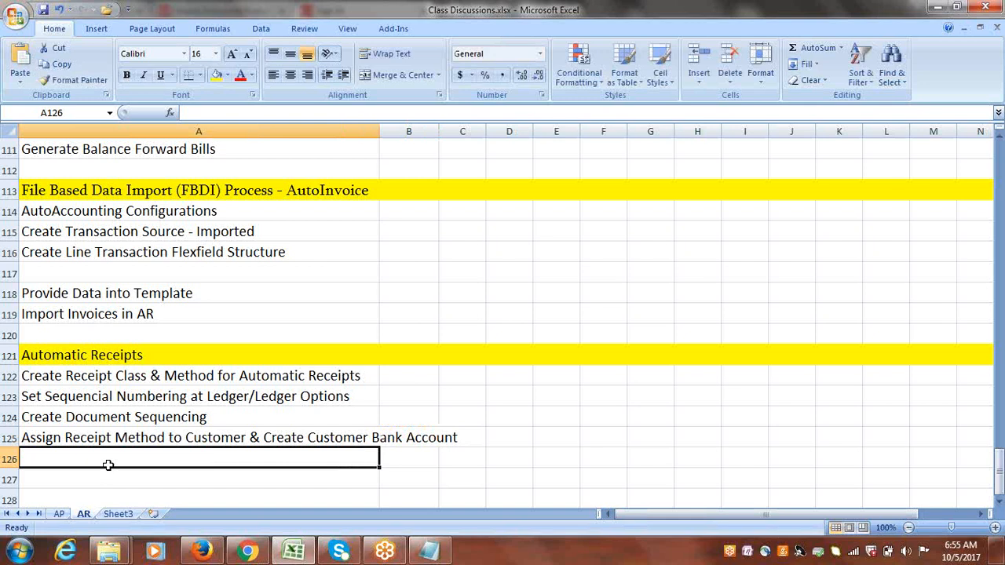
pyautogui.write('Create')
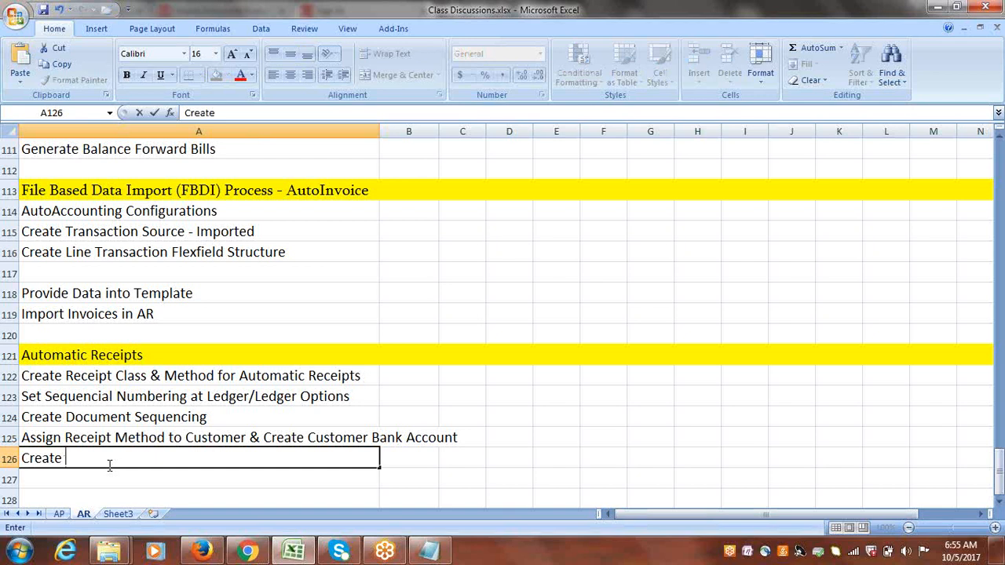
pyautogui.write('Receipt So')
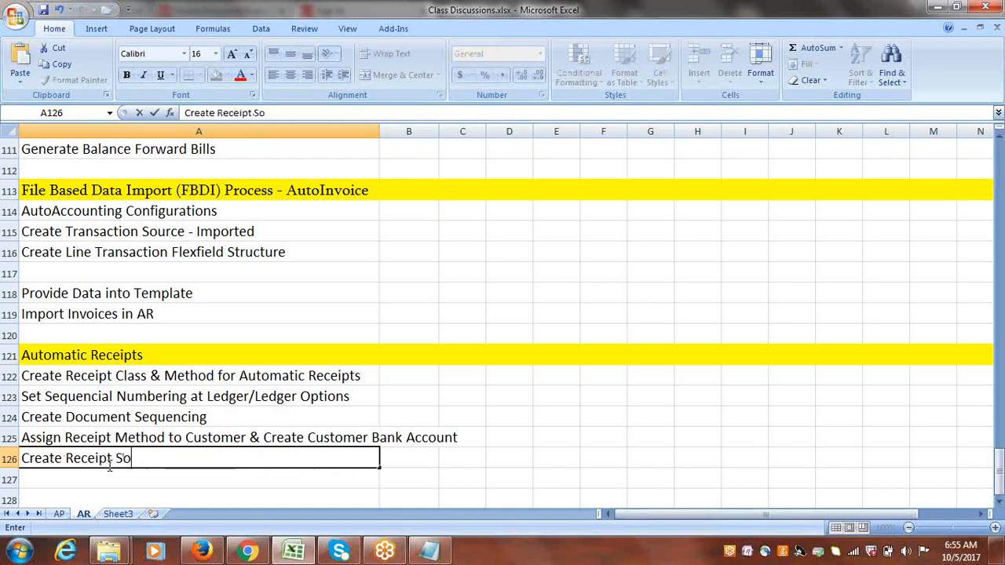
pyautogui.write('urce for A')
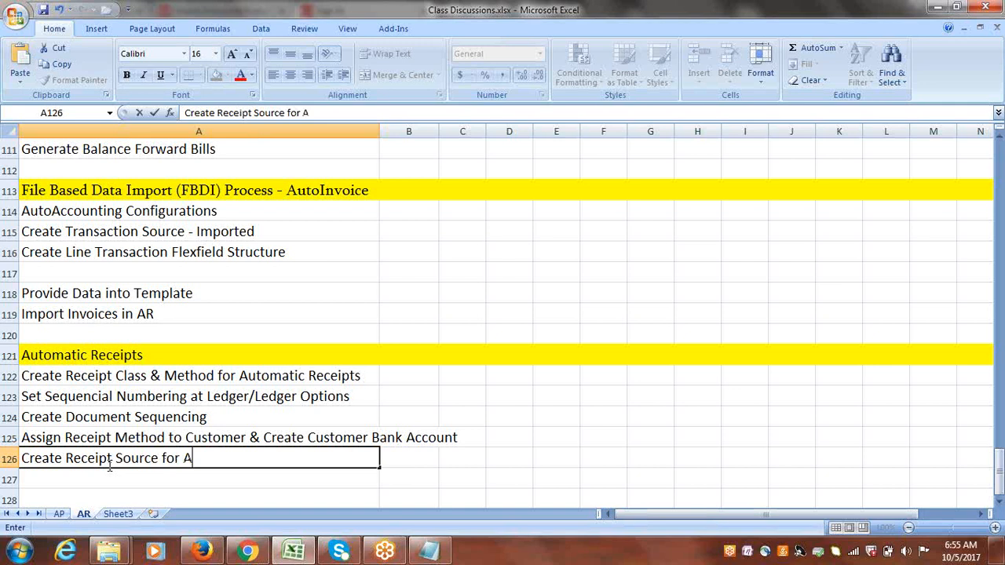
pyautogui.write('utomatic R')
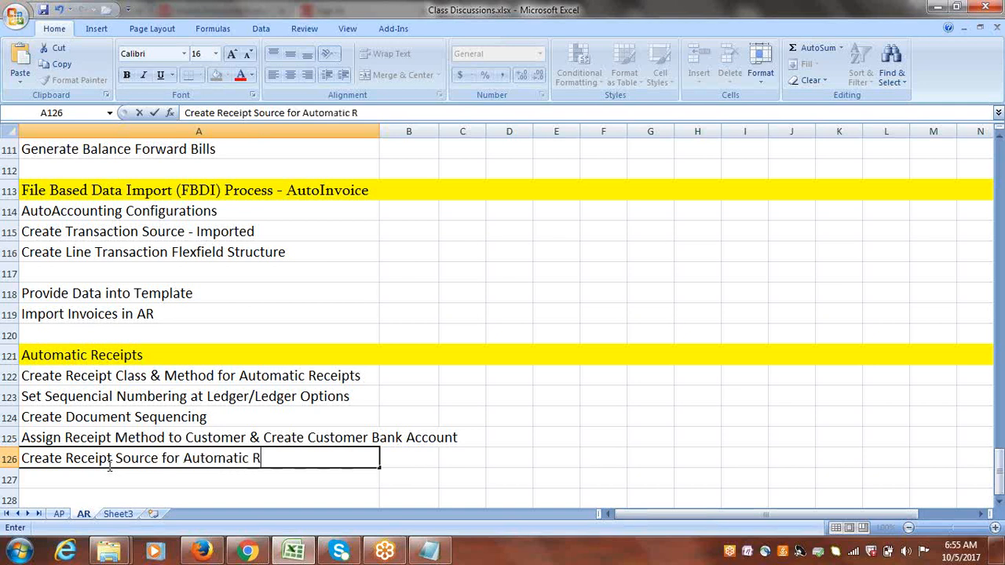
pyautogui.write('eceipts')
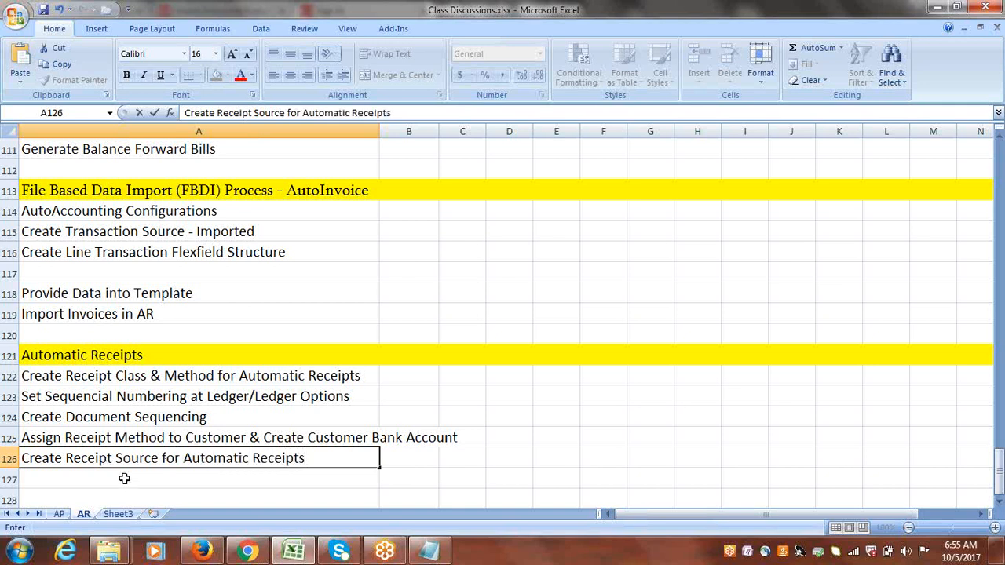
pyautogui.press('Return')
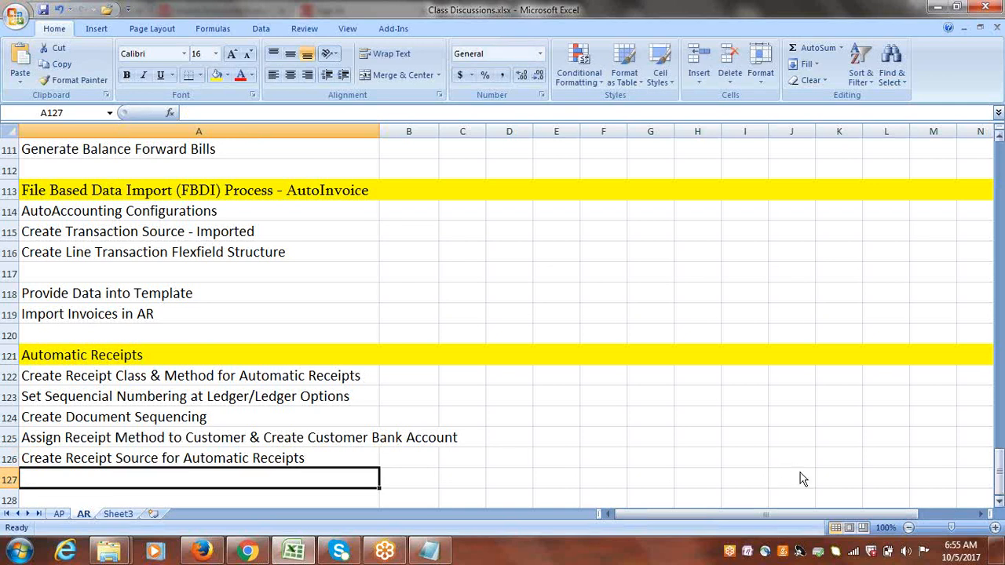
# Enter 'Add Business Unit to Payees List' in cell A127 and save the workbook.
pyautogui.click(999, 504)
pyautogui.click(999, 504)
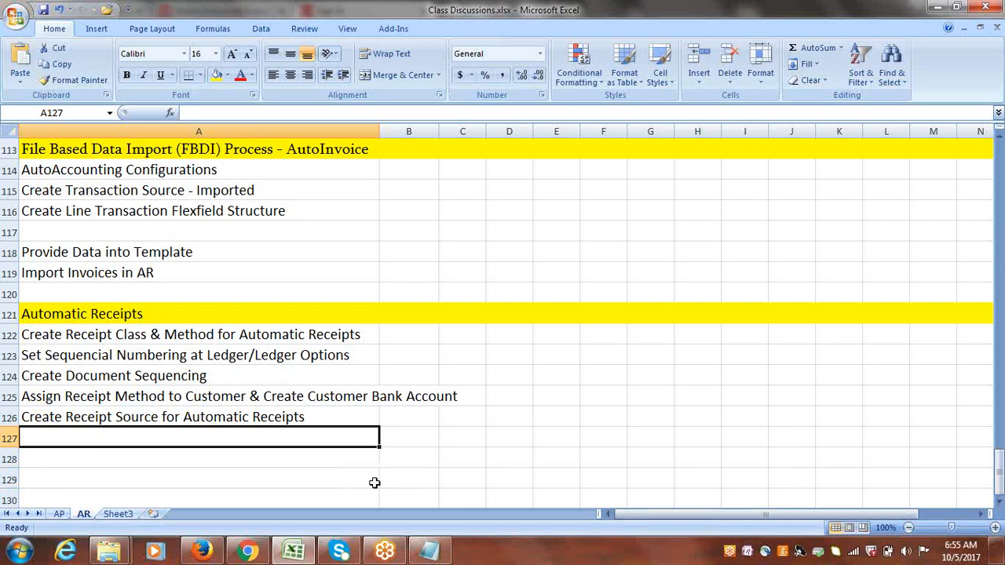
pyautogui.write('Add')
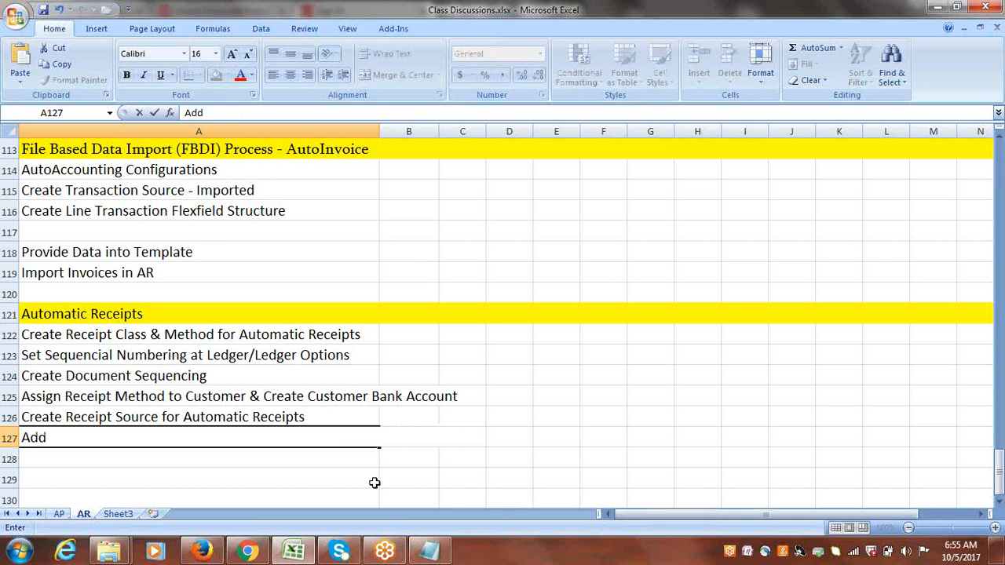
pyautogui.write('b')
pyautogui.press('BackSpace')
pyautogui.write('Business Unit t')
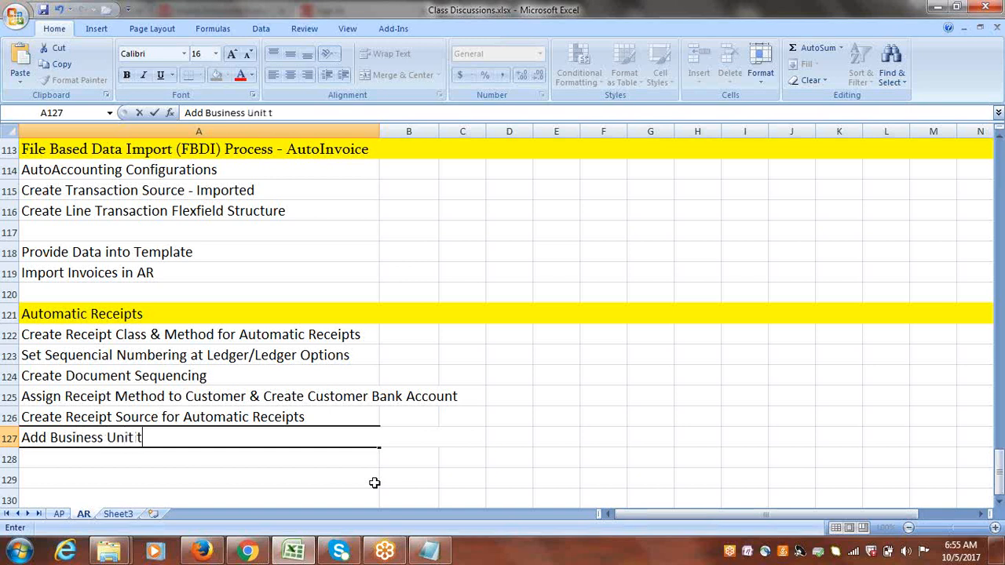
pyautogui.write('o Payees List')
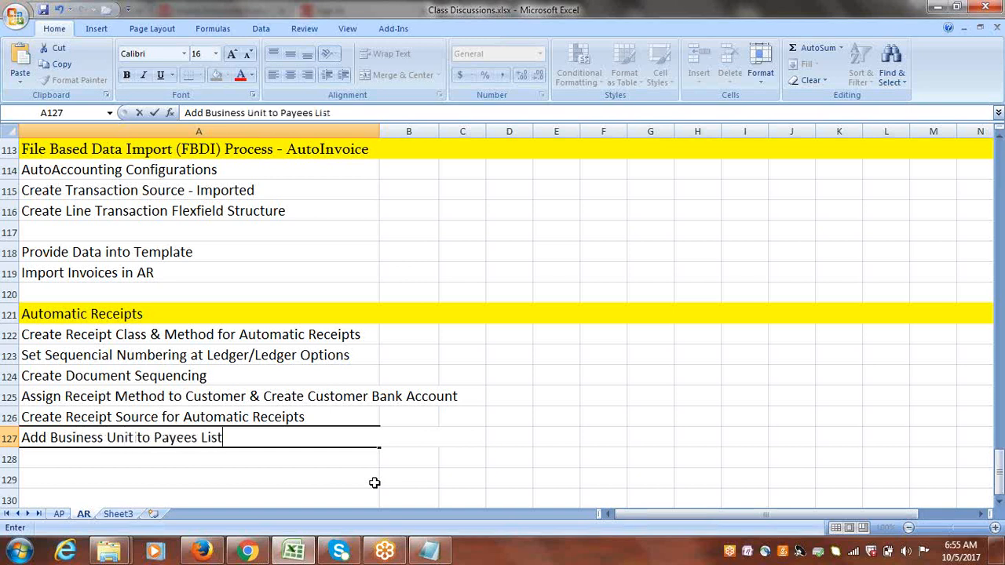
pyautogui.hotkey('ctrl', 's')
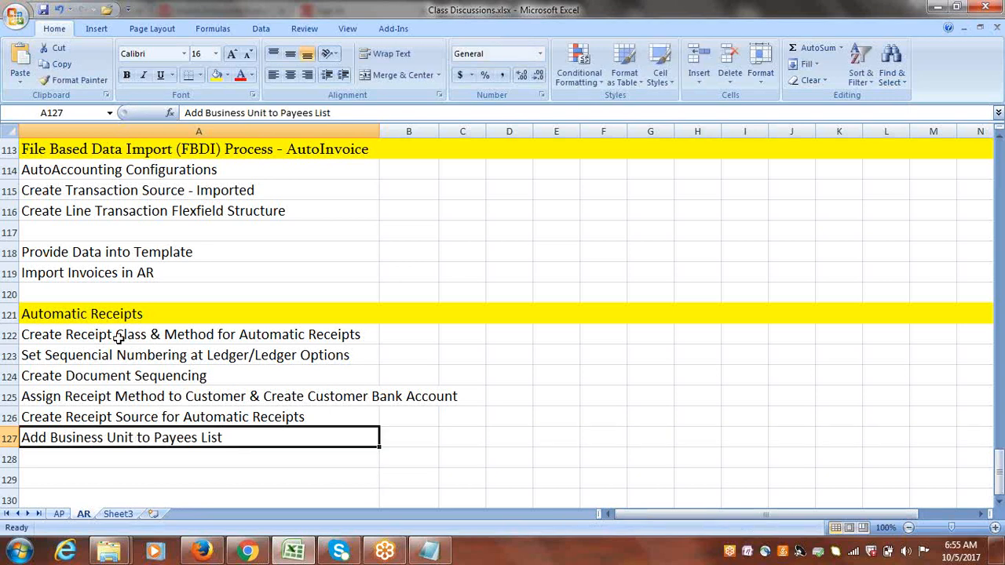
# Enter '2 Transaction' in cell A129 below the Automatic Receipts topic list.
pyautogui.moveTo(126, 338); pyautogui.dragTo(134, 436)
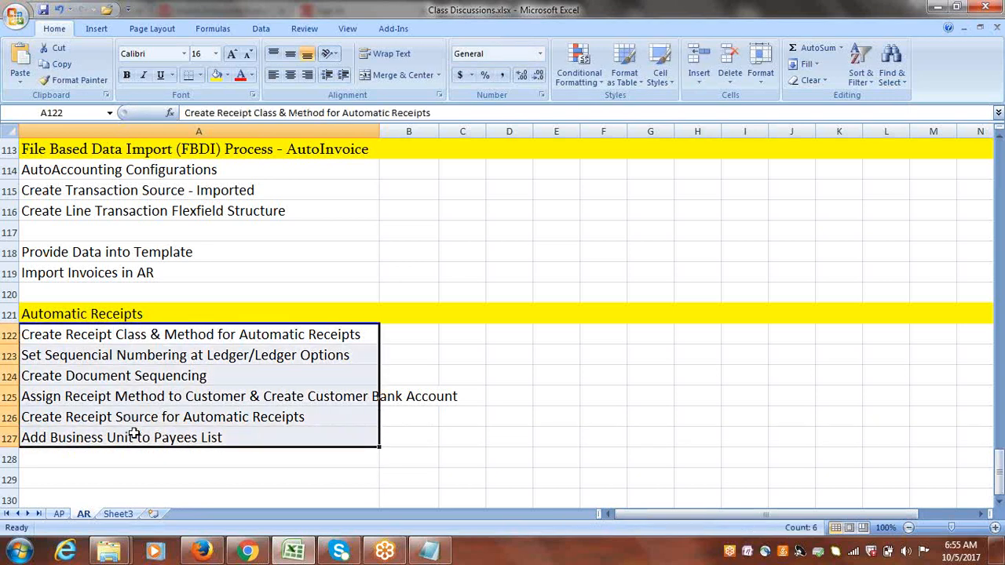
pyautogui.click(998, 501)
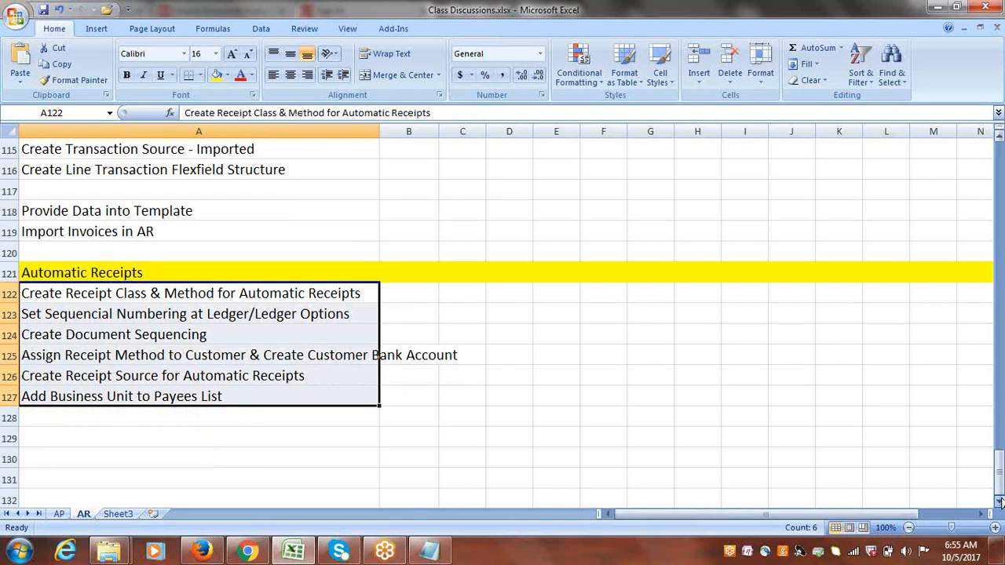
pyautogui.click(998, 501)
pyautogui.click(105, 358)
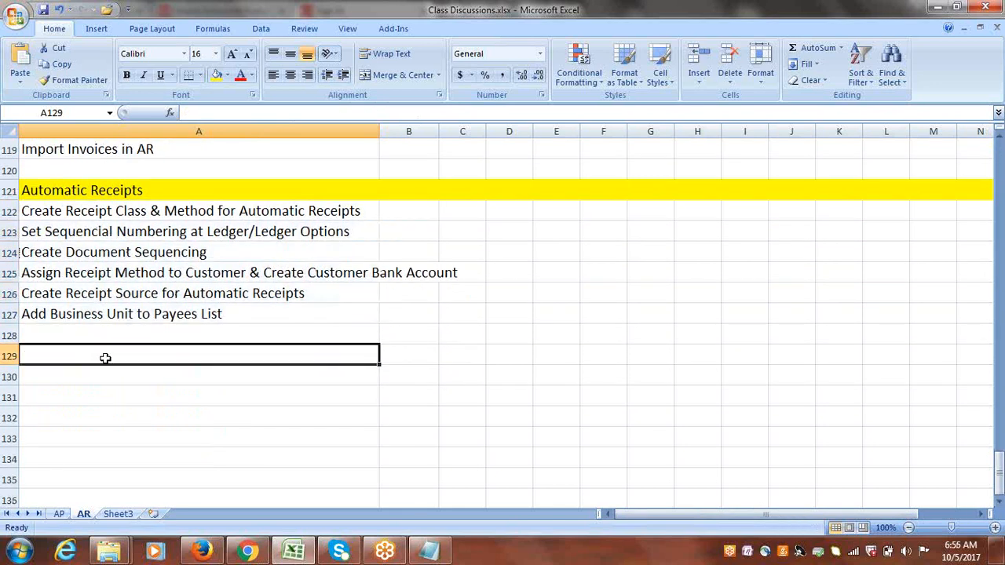
pyautogui.write('2 Tra')
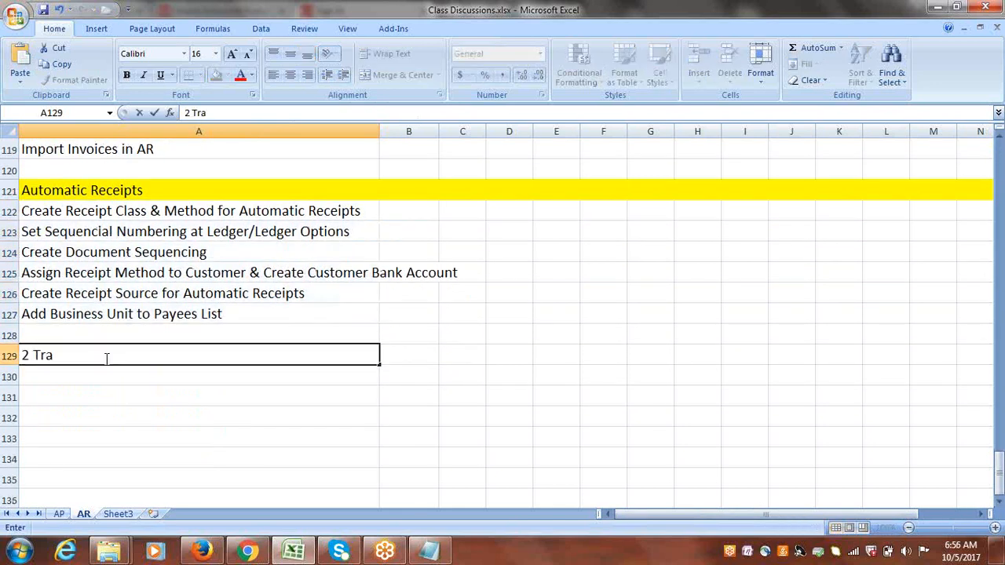
pyautogui.write('nsaction')
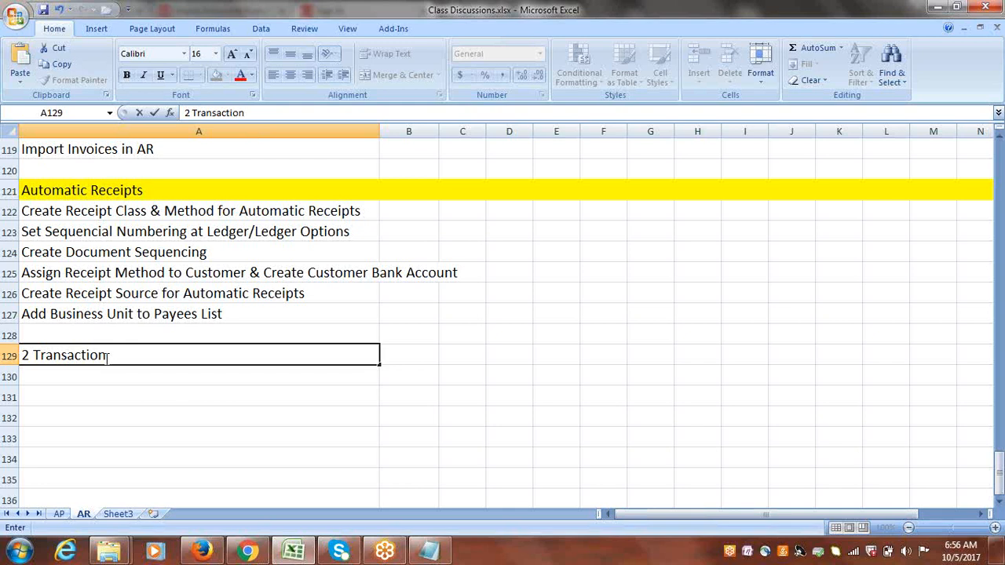
pyautogui.click(142, 277)
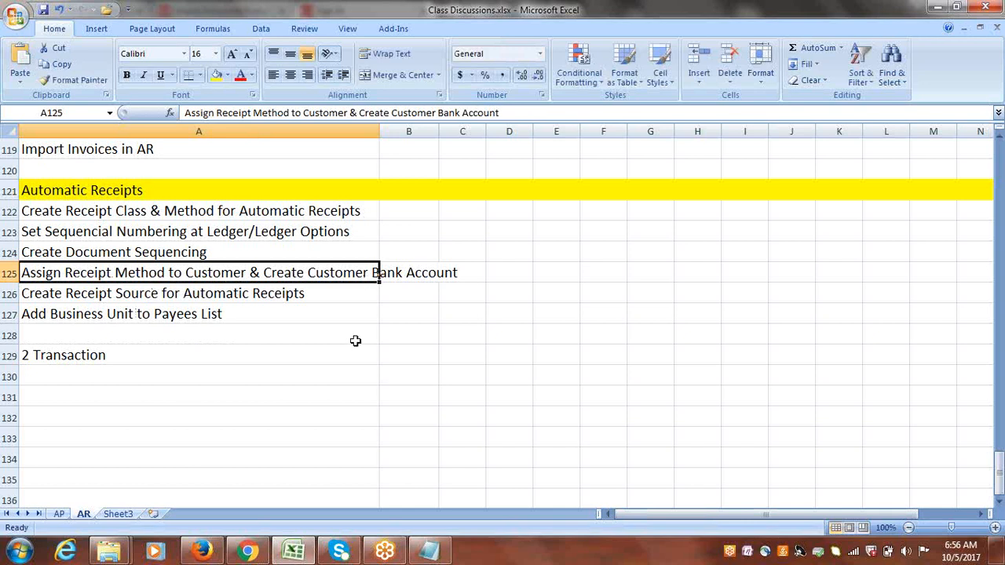
# Enter 'Create Automatic Receipts' in cell A131.
pyautogui.click(76, 392)
pyautogui.write('Create')
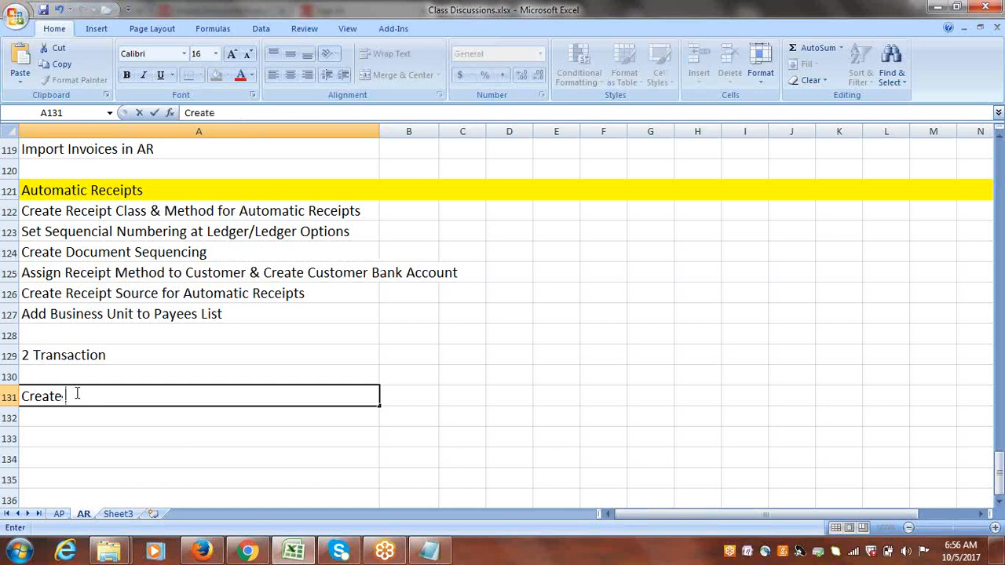
pyautogui.write(' Automati')
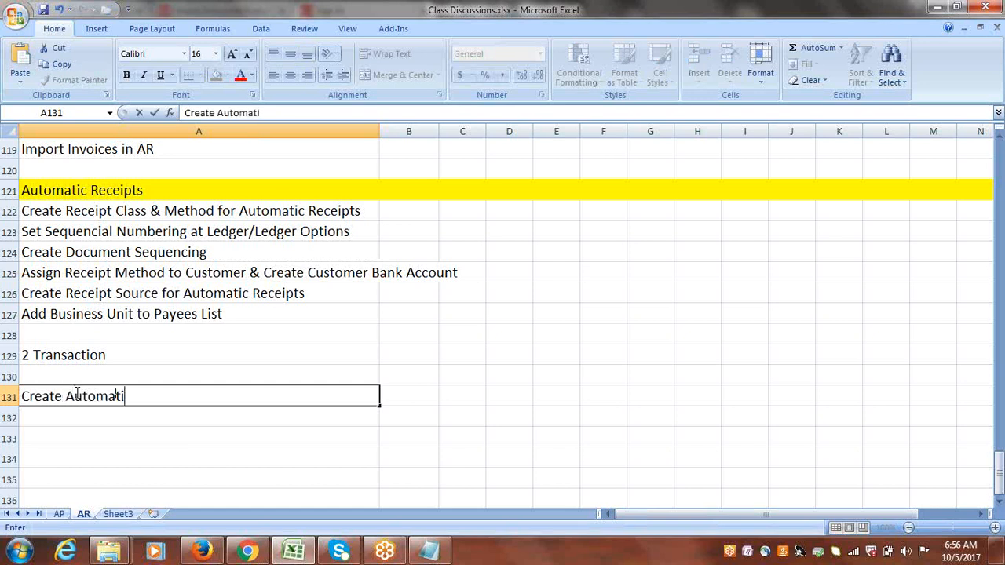
pyautogui.write('c Receipts')
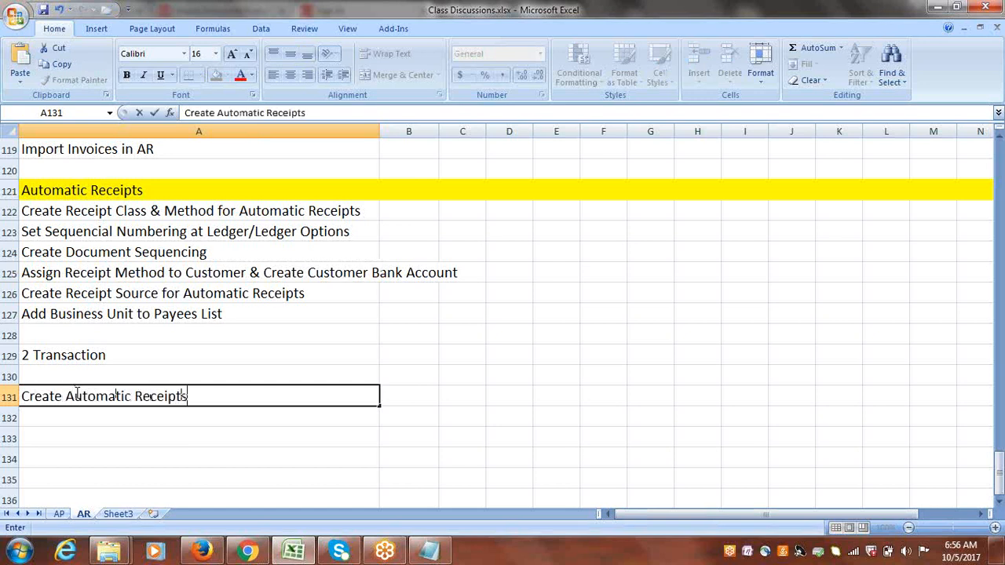
pyautogui.hotkey('ctrl', 'Return')
pyautogui.moveTo(173, 210); pyautogui.dragTo(190, 313)
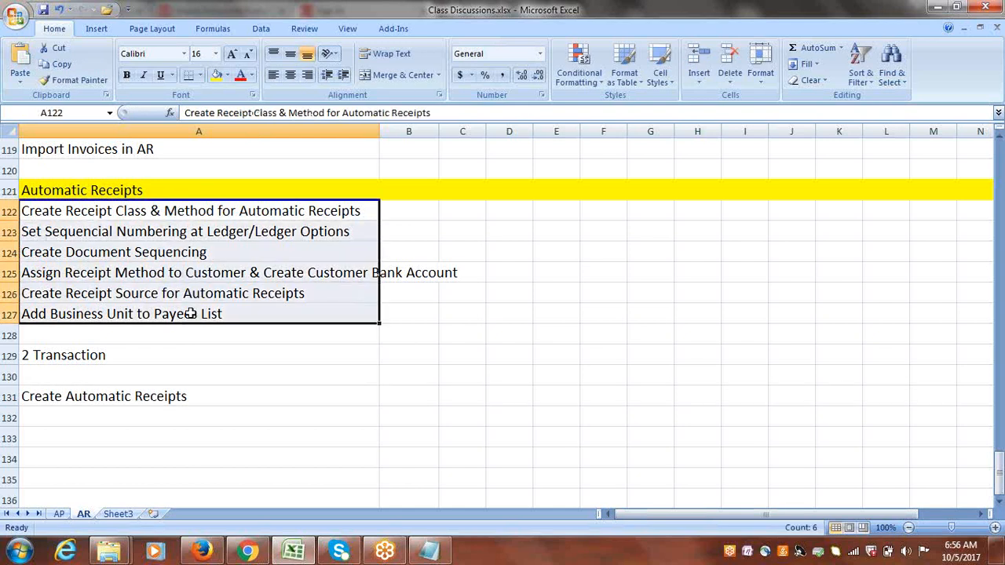
pyautogui.click(94, 215)
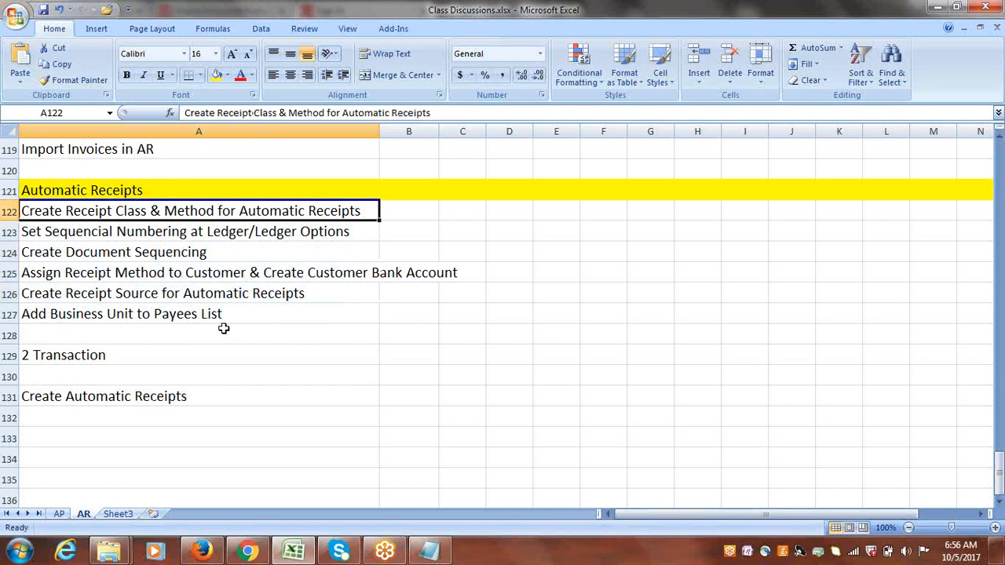
# Switch to the browser and open the Cloud Implementation Project from Setup and Maintenance's implementation projects overview.
pyautogui.click(202, 552)
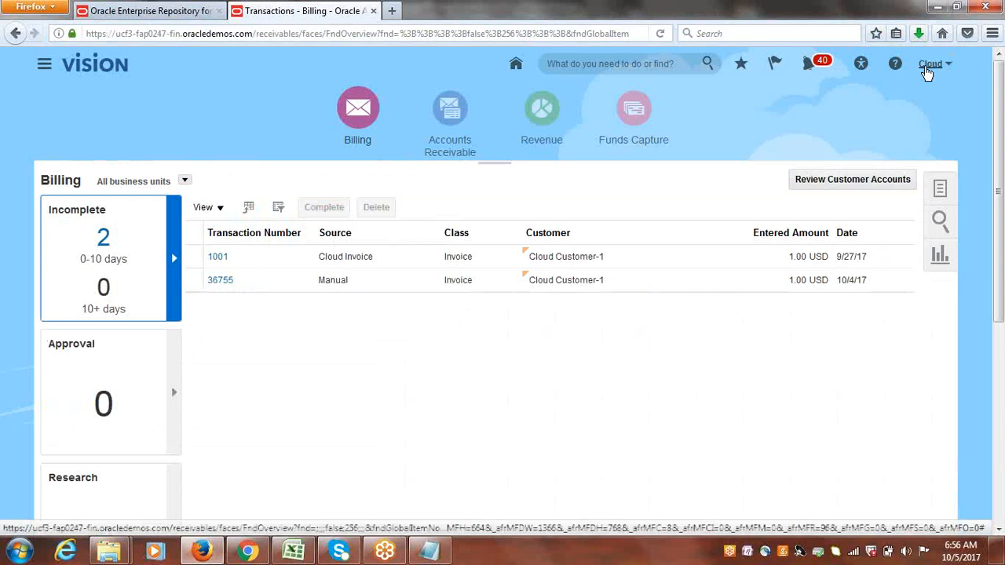
pyautogui.click(926, 71)
pyautogui.click(923, 93)
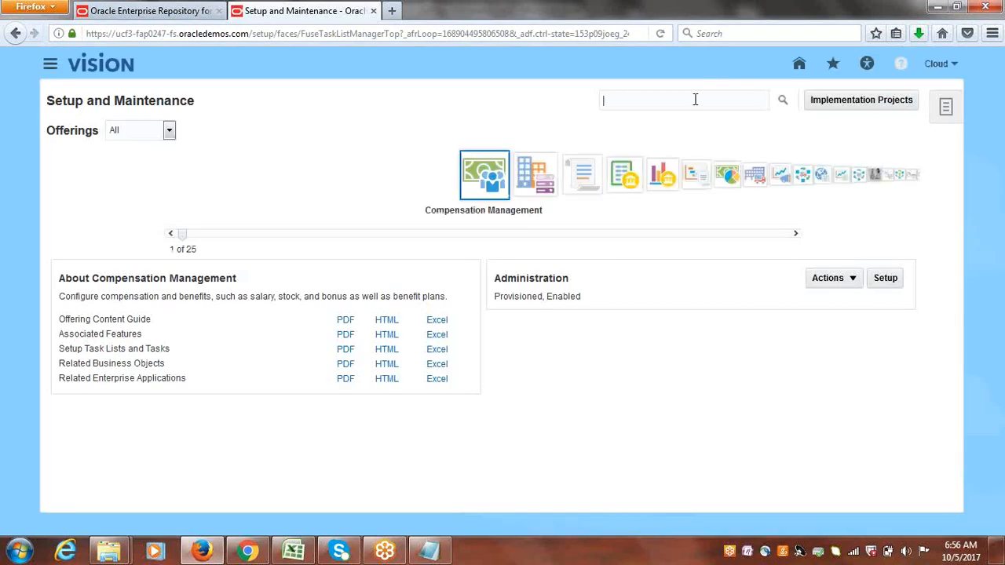
pyautogui.click(829, 103)
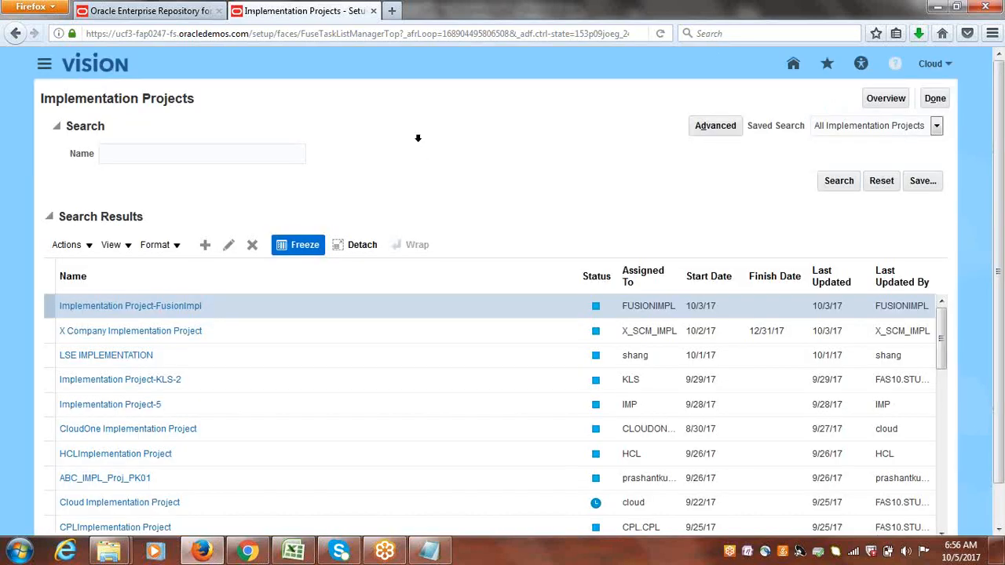
pyautogui.click(885, 98)
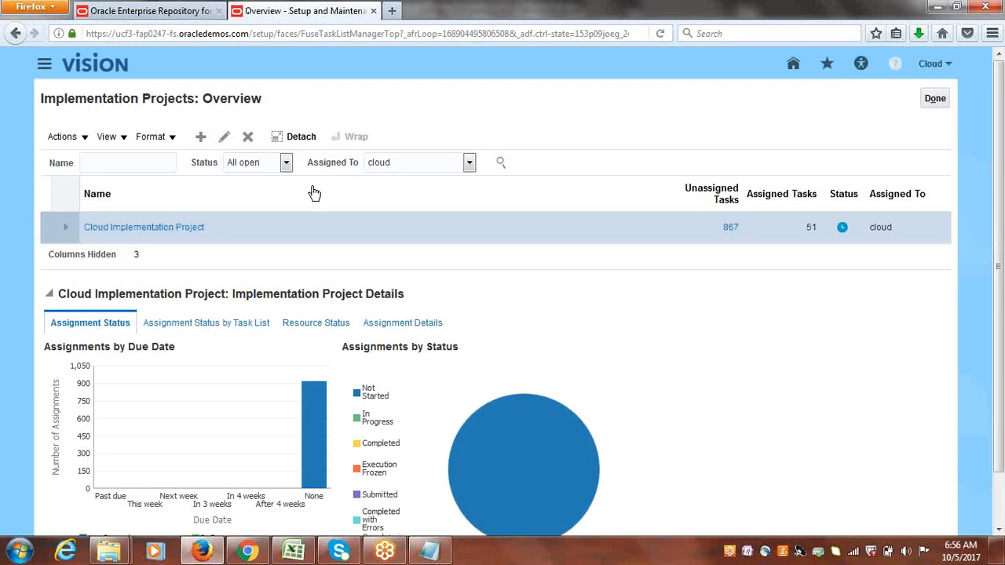
pyautogui.click(174, 227)
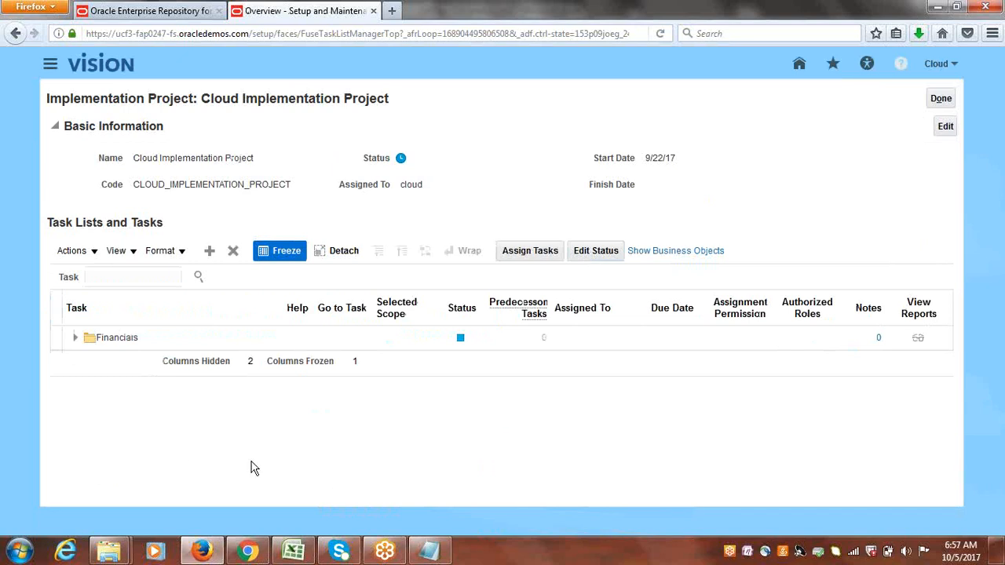
# Search the project's tasks for 'receipt classes and methods' and open the found task in the hierarchy.
pyautogui.click(135, 276)
pyautogui.write('receipt cl')
pyautogui.write('ass and methods')
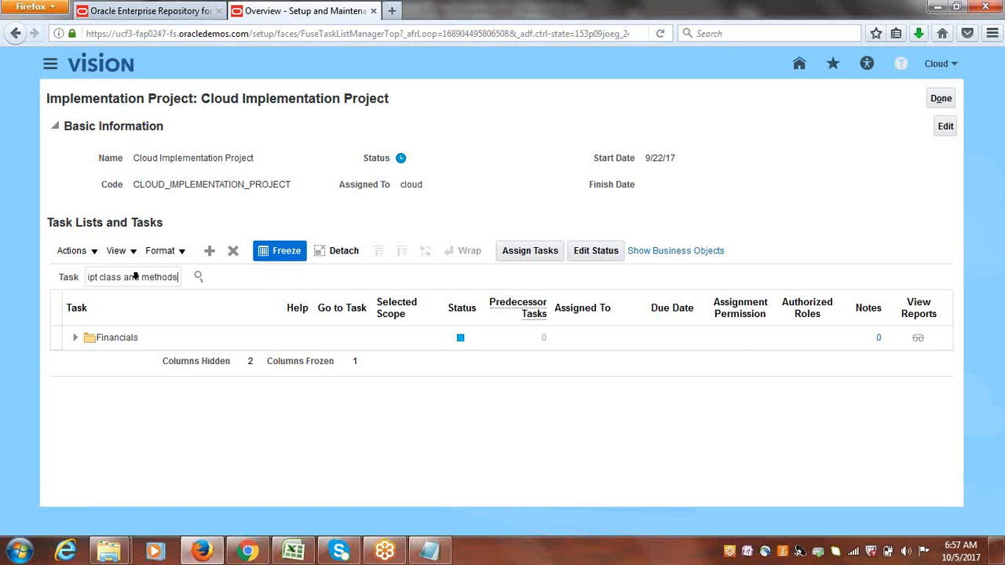
pyautogui.press('Return')
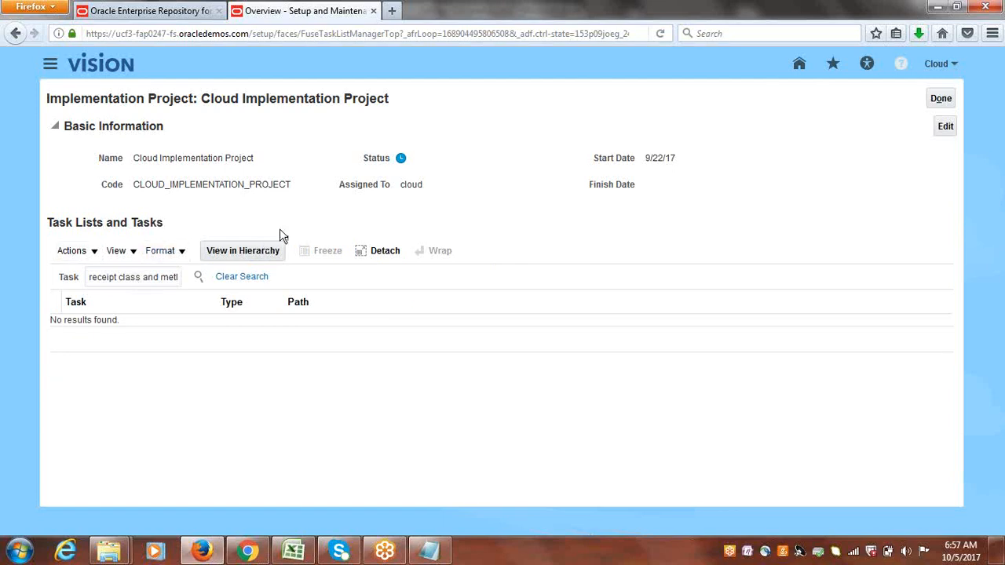
pyautogui.click(143, 280)
pyautogui.write('es')
pyautogui.press('Return')
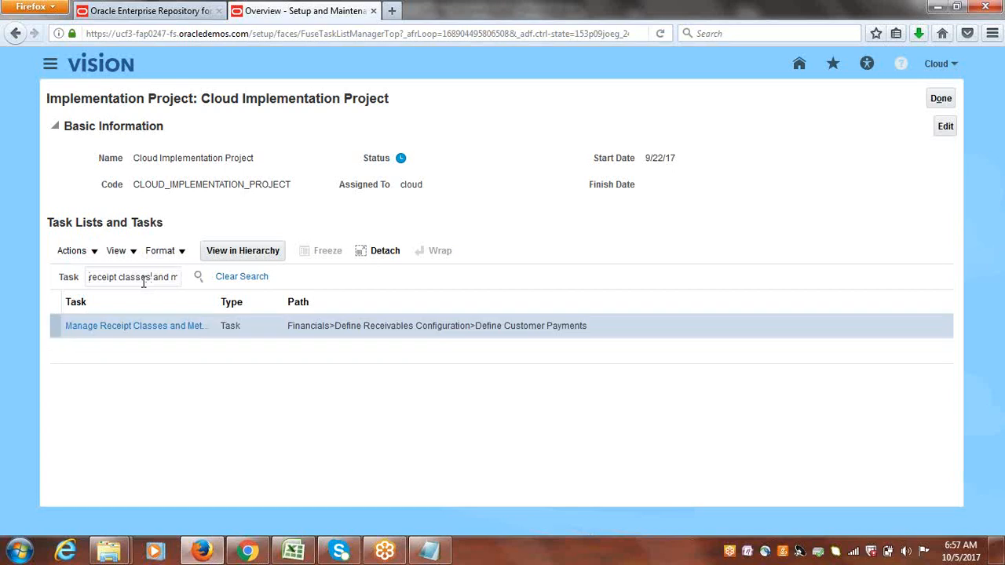
pyautogui.click(150, 331)
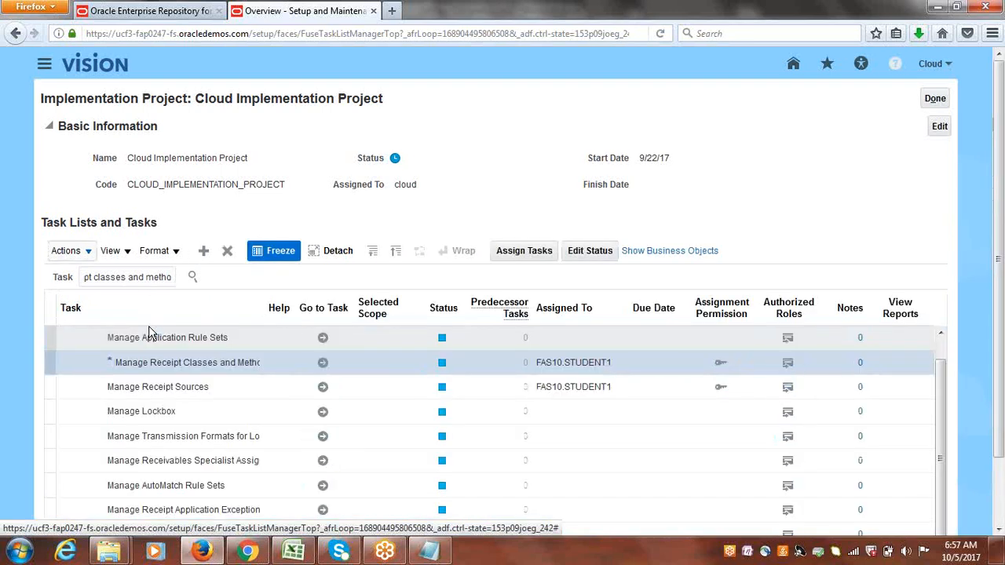
# Go to the Manage Receipt Classes and Methods task and create a new receipt class named Cloud Automatic.
pyautogui.click(322, 365)
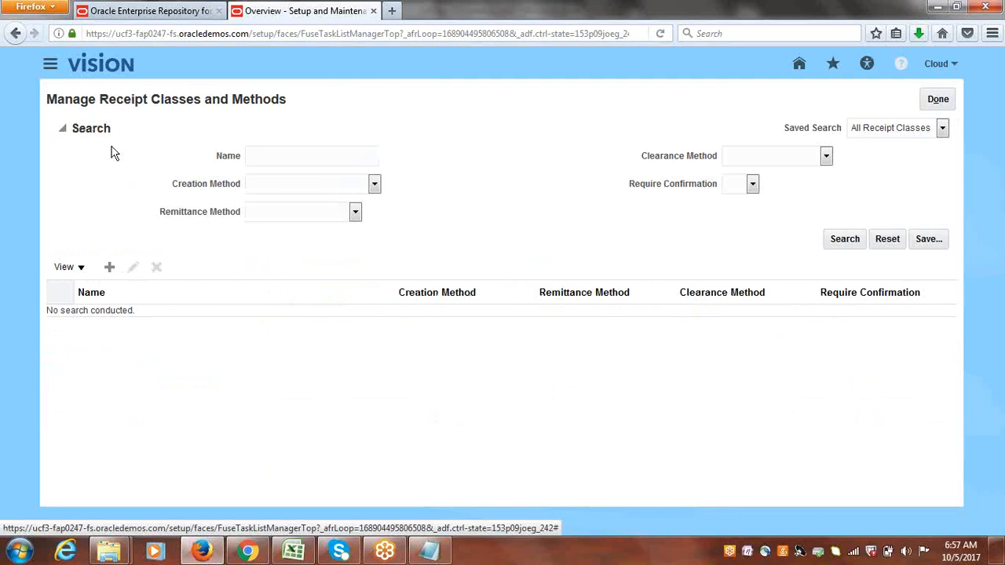
pyautogui.click(109, 268)
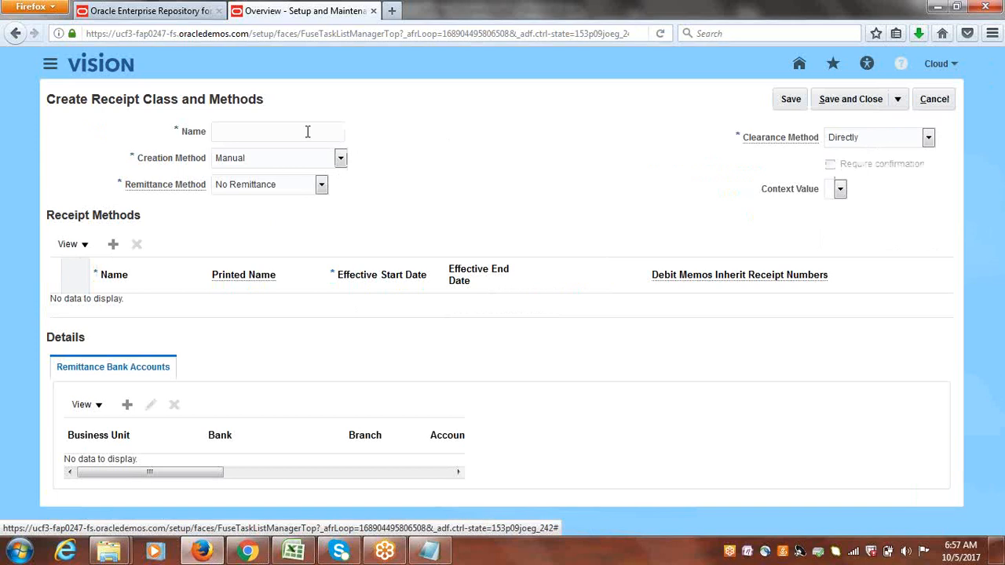
pyautogui.write('Cl')
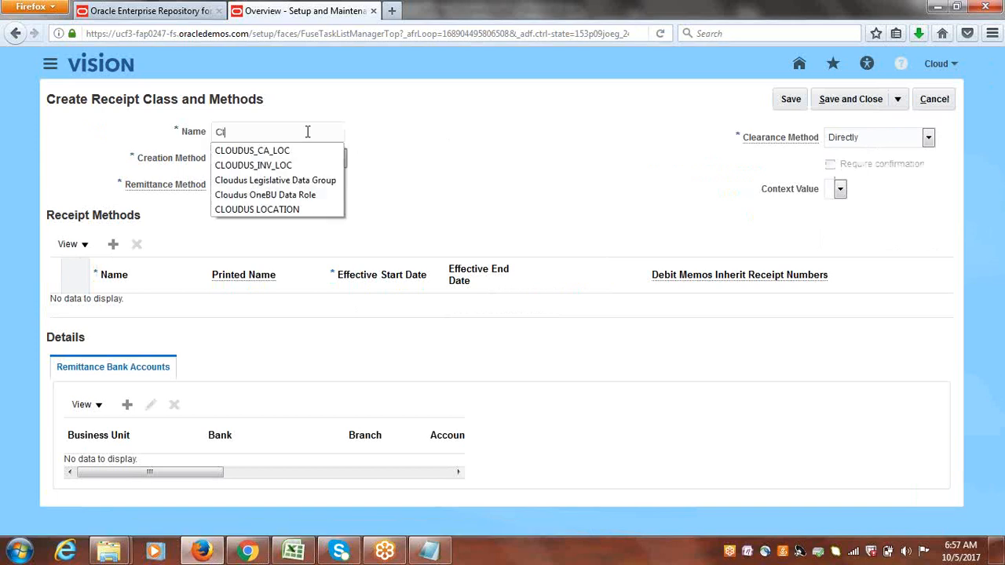
pyautogui.write('oud A')
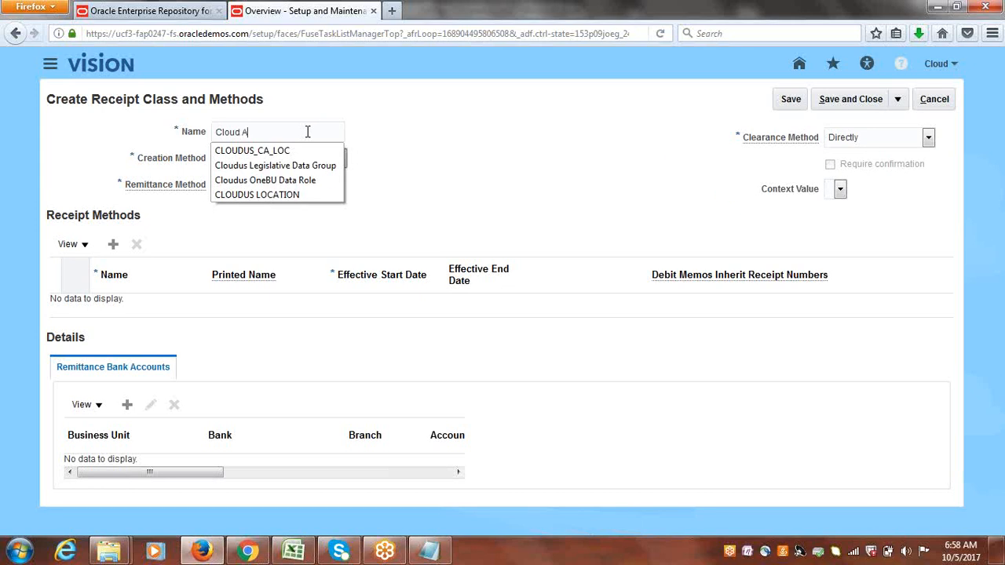
pyautogui.write('utomatiomatic')
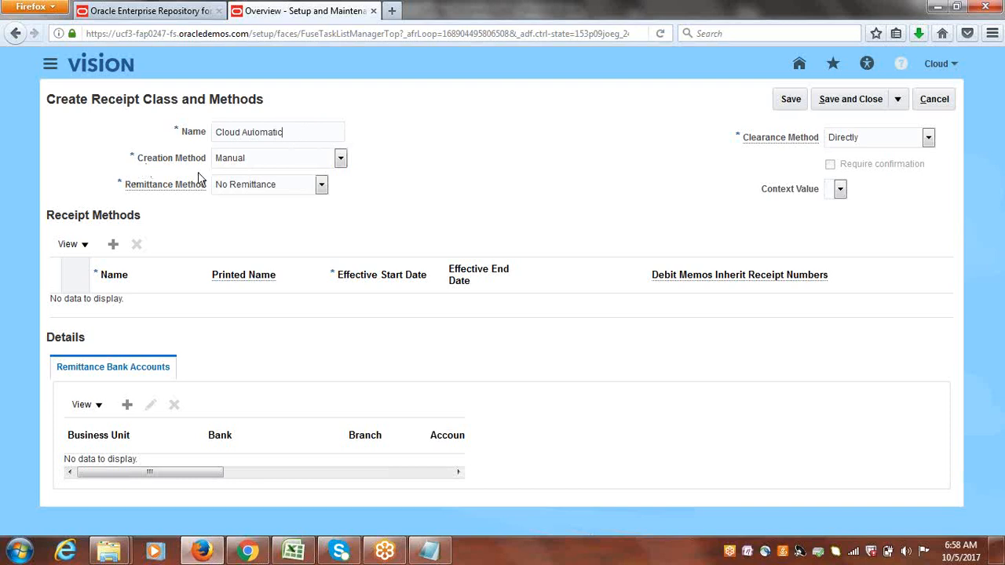
# Set the receipt class's creation method to Automatic and enable Require confirmation.
pyautogui.click(344, 159)
pyautogui.click(251, 174)
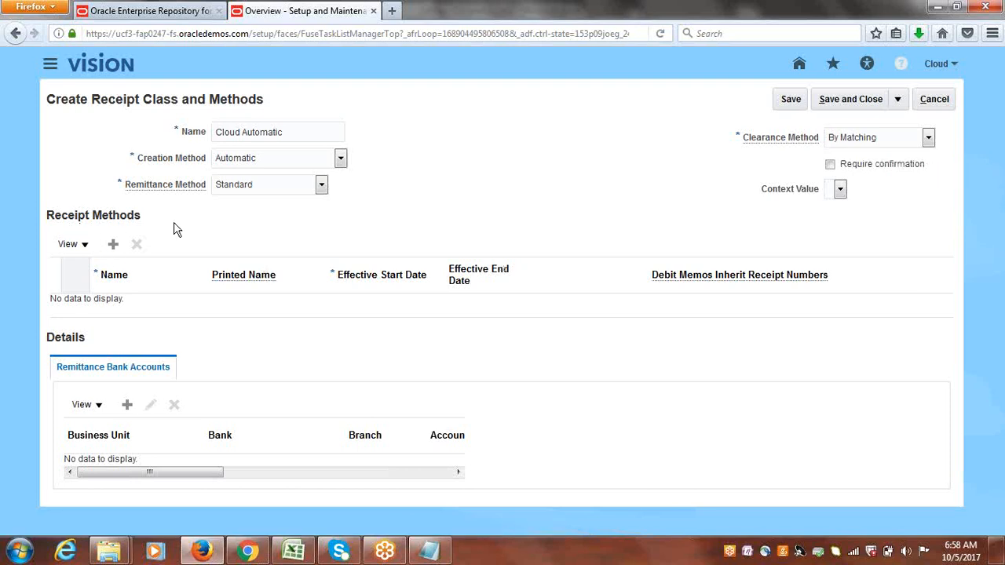
pyautogui.click(830, 166)
# Add a receipt method named Cloud Bank Transfer to the receipt class.
pyautogui.click(113, 244)
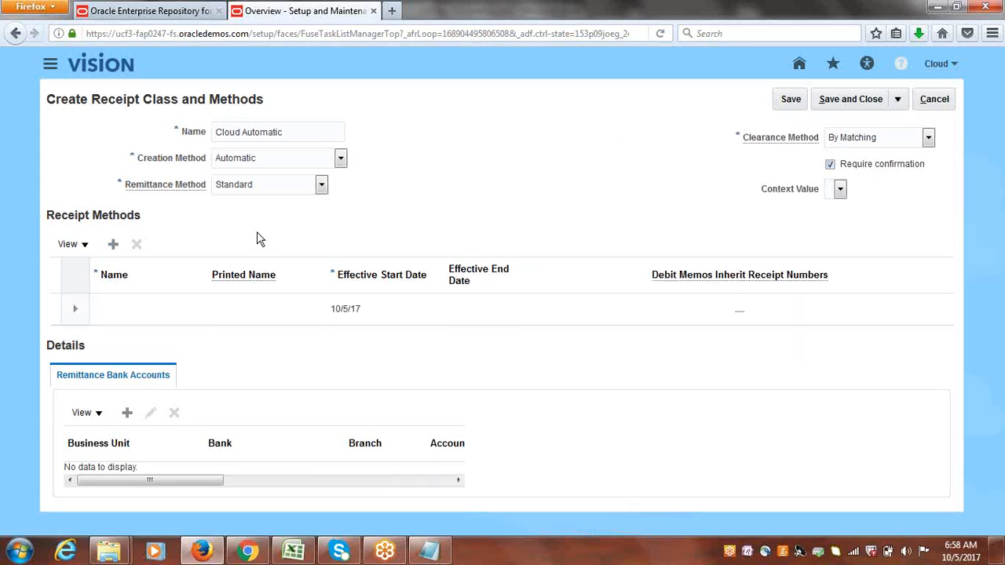
pyautogui.click(117, 314)
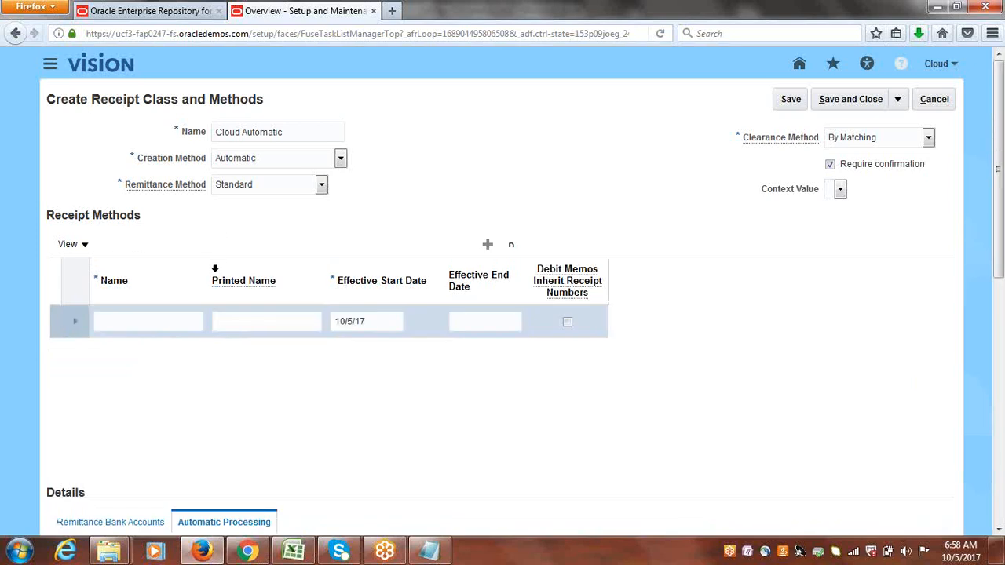
pyautogui.write('Cloud ')
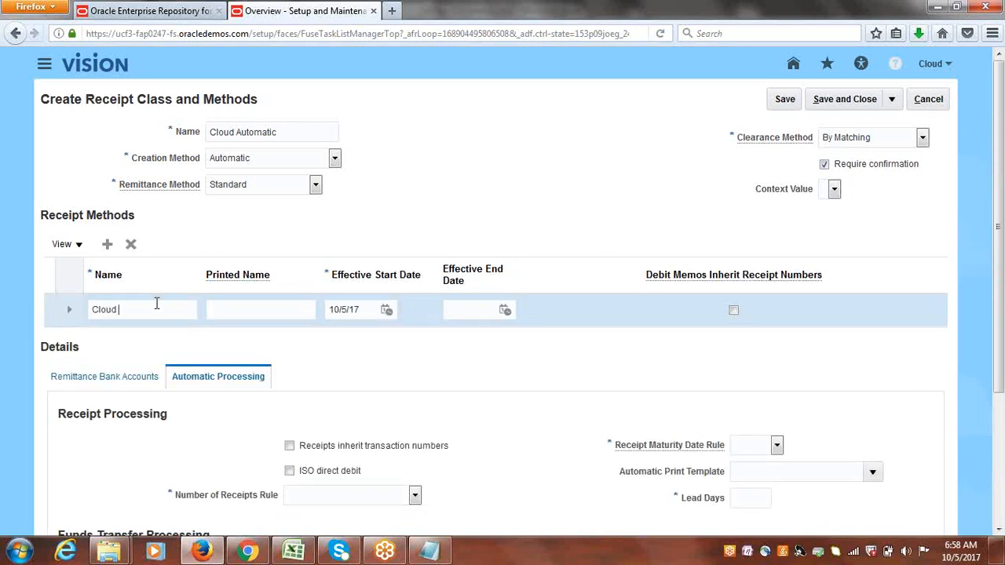
pyautogui.write('Bank Transfers')
pyautogui.click(351, 222)
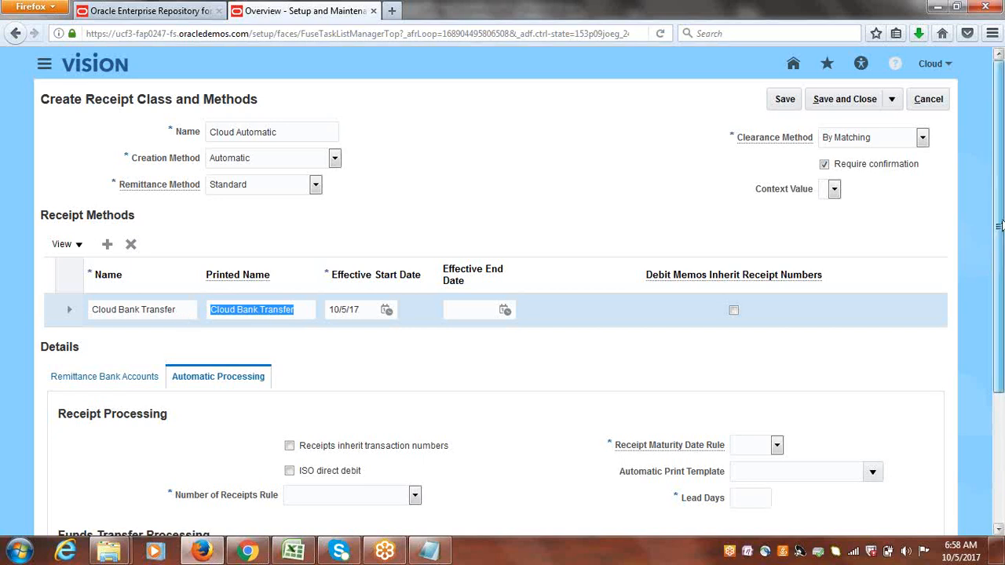
# Enable Receipts inherit transaction numbers in the receipt method's automatic processing details.
pyautogui.scroll(-3, 999, 226)
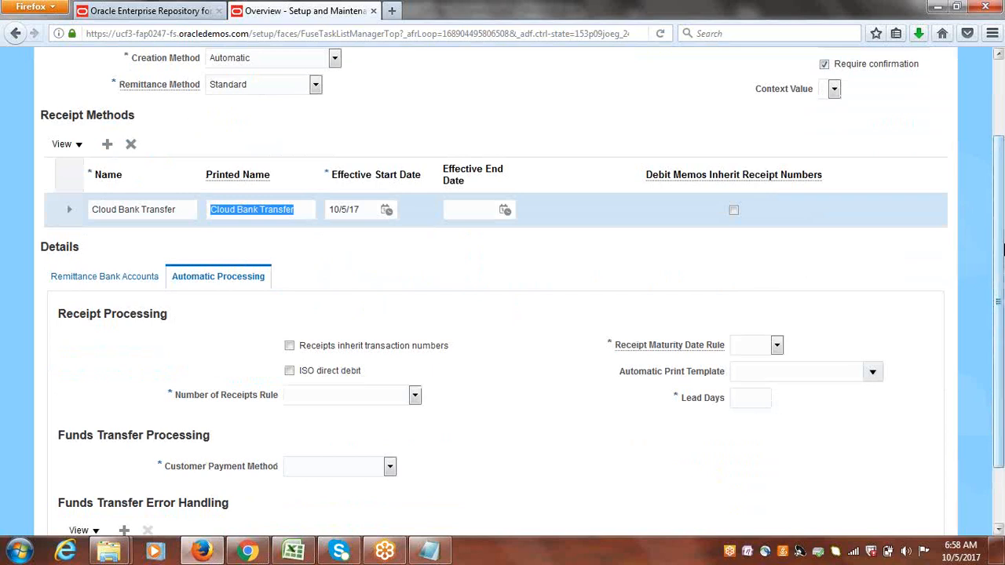
pyautogui.scroll(1, 1001, 227)
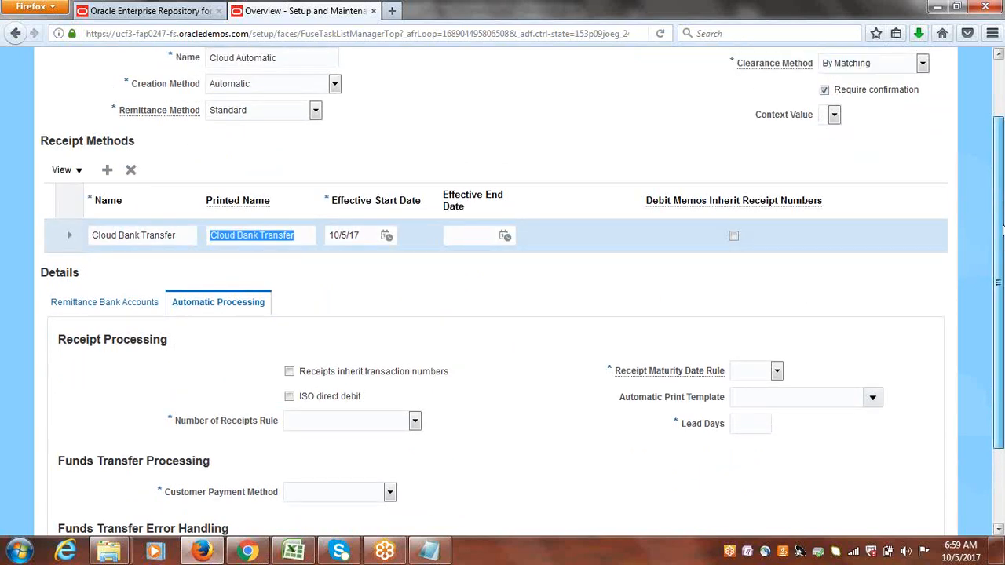
pyautogui.moveTo(1002, 227); pyautogui.dragTo(1002, 249)
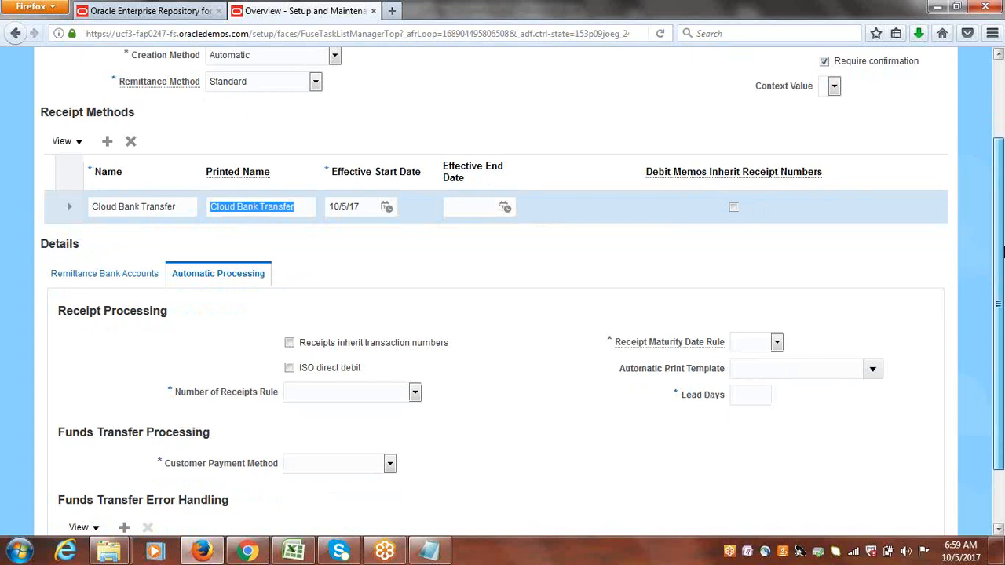
pyautogui.moveTo(1003, 256); pyautogui.dragTo(1003, 292)
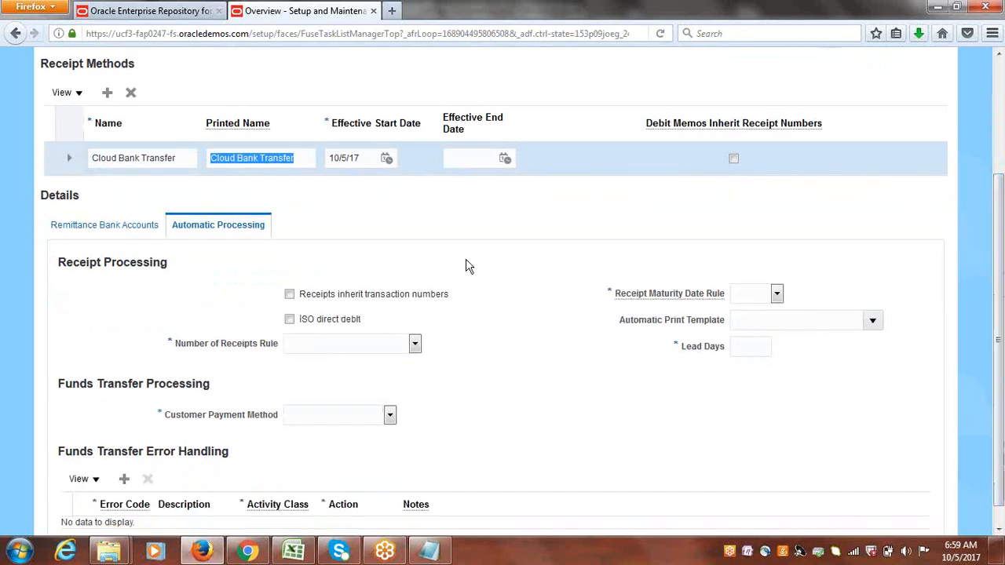
pyautogui.click(290, 295)
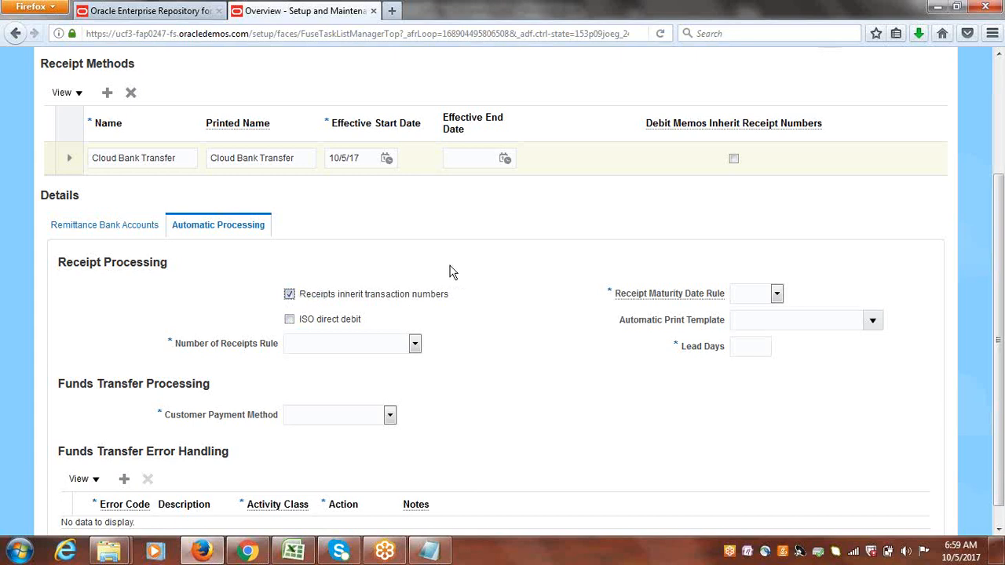
# Switch to the Class Discussions workbook in Excel, move to the next tracker item, and return to the browser.
pyautogui.click(294, 551)
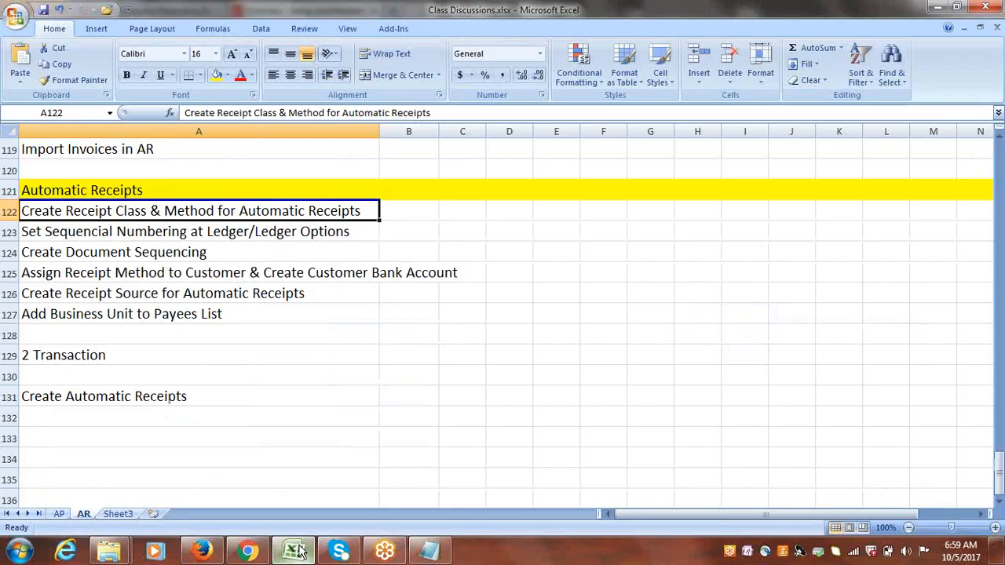
pyautogui.click(154, 230)
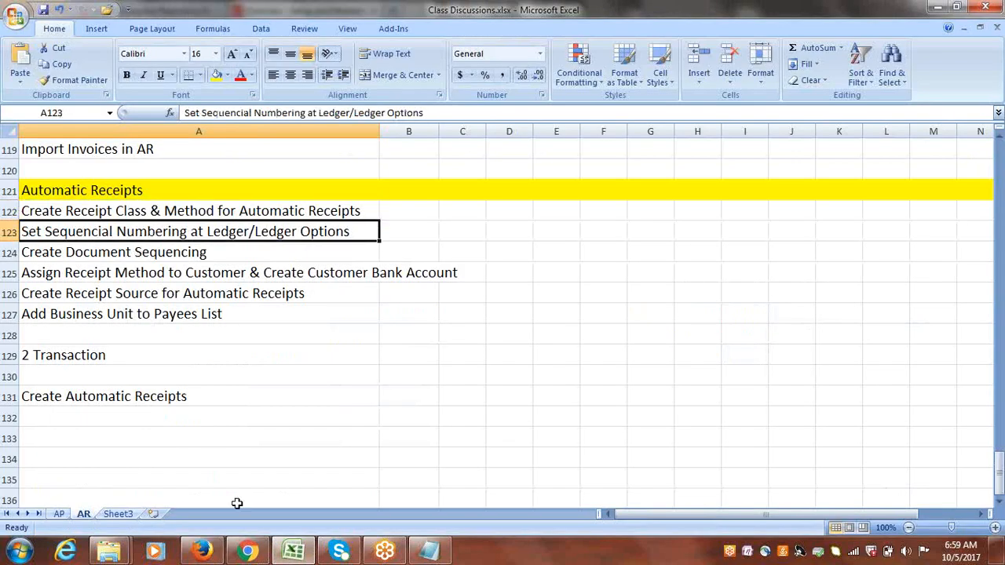
pyautogui.click(216, 553)
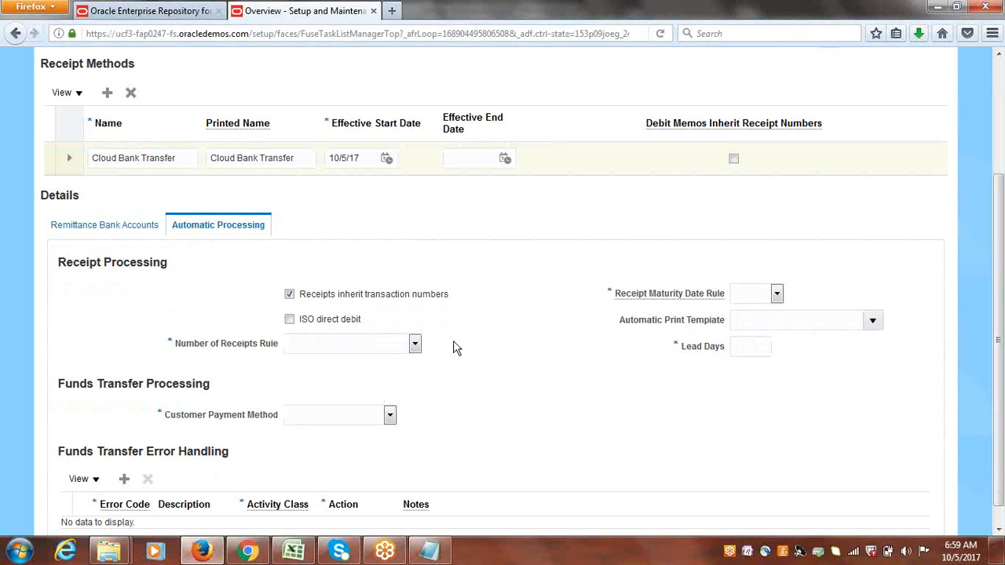
# Set the Number of Receipts Rule to One per Invoice and the Receipt Maturity Date Rule to Earliest.
pyautogui.click(416, 345)
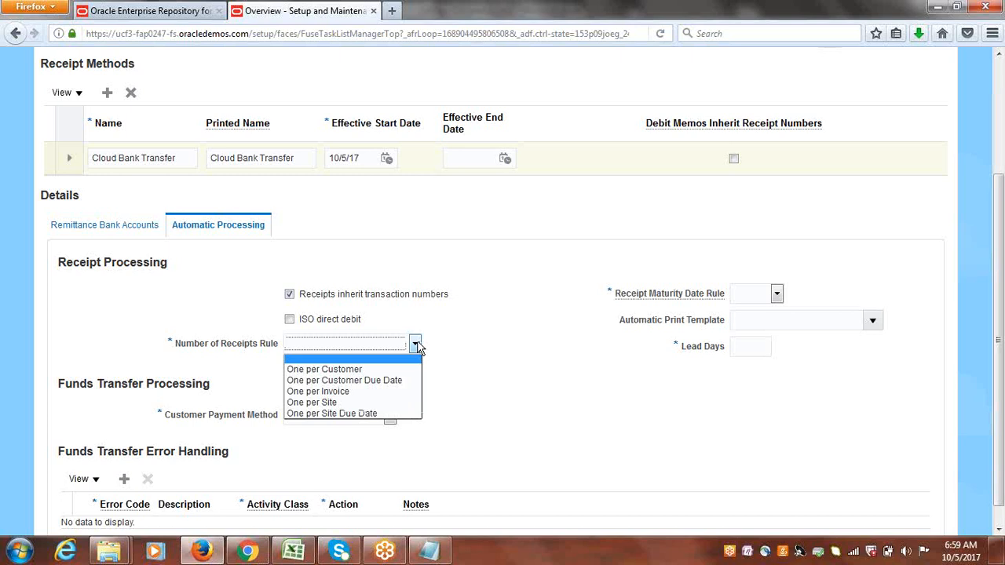
pyautogui.click(346, 392)
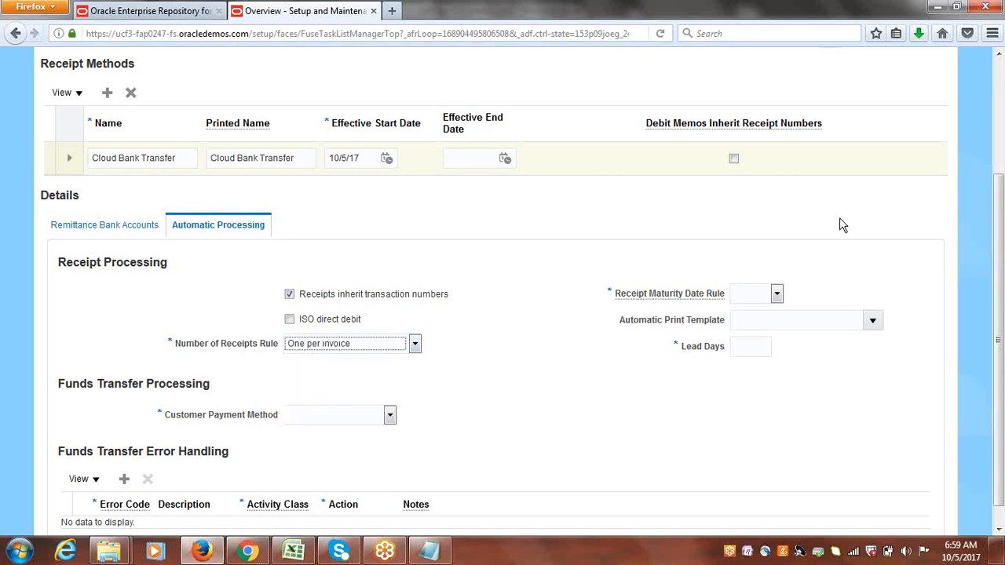
pyautogui.click(780, 296)
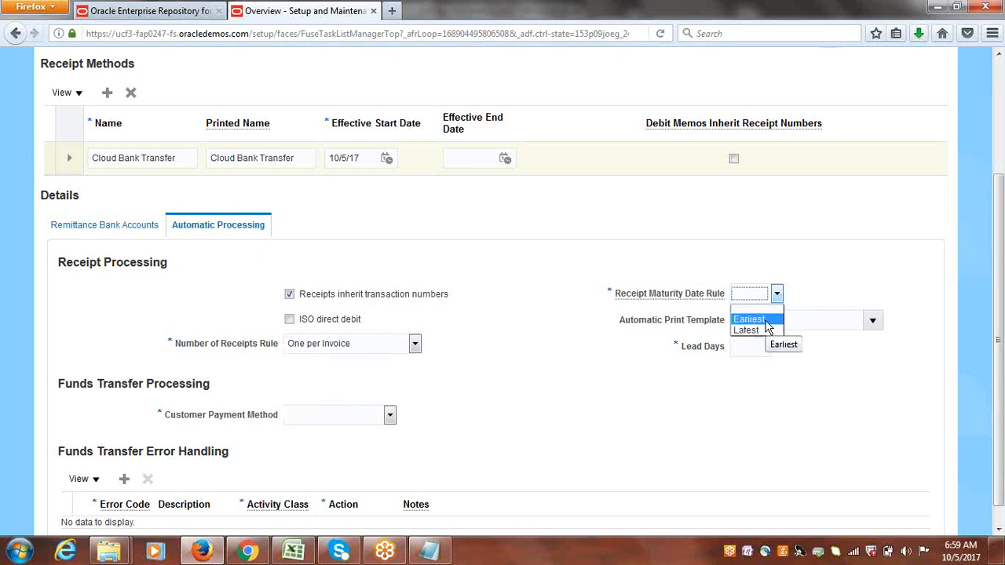
pyautogui.click(766, 319)
pyautogui.click(780, 292)
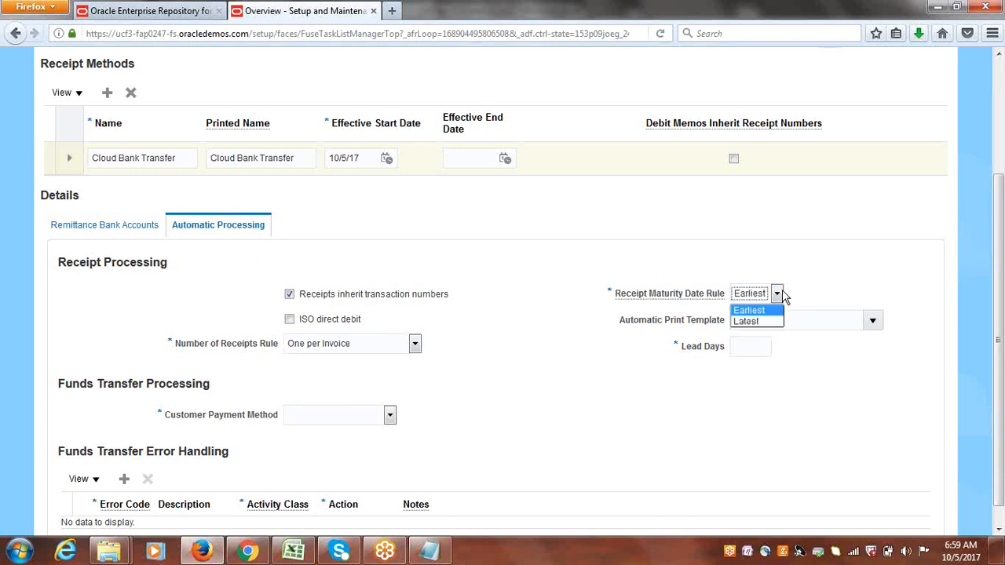
pyautogui.click(812, 287)
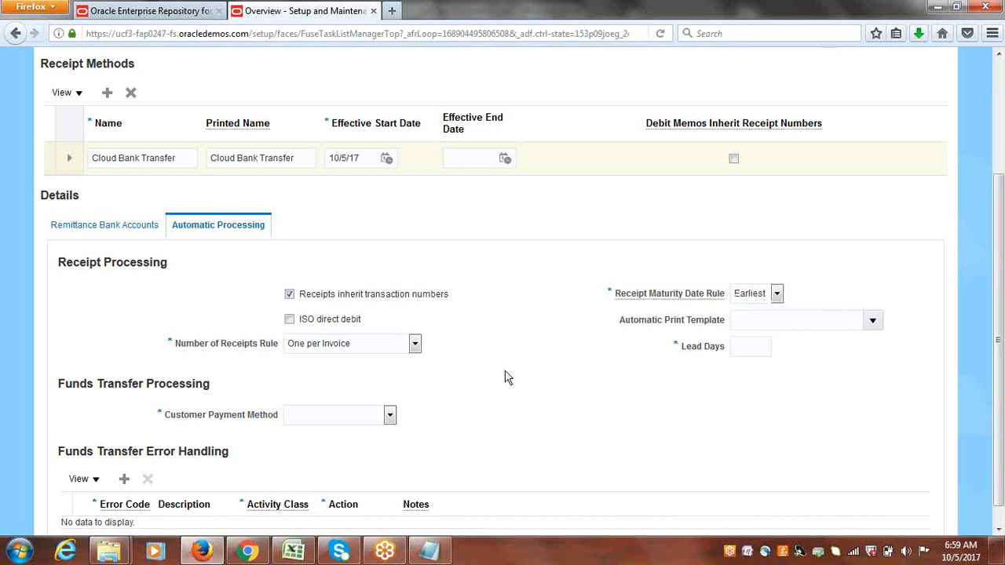
# Set the customer payment method to Bank Account Transfer and the lead days to 0.
pyautogui.click(390, 416)
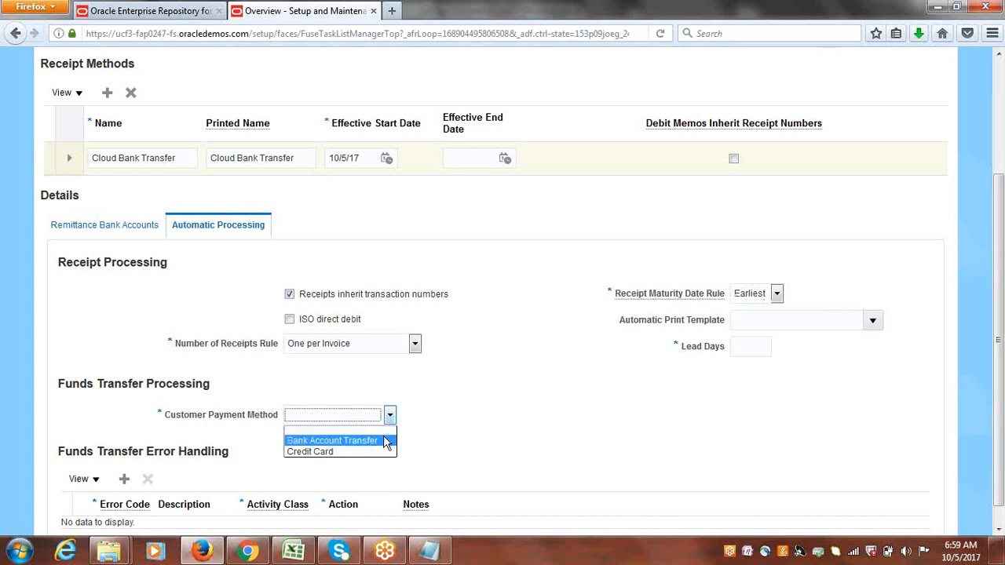
pyautogui.click(384, 444)
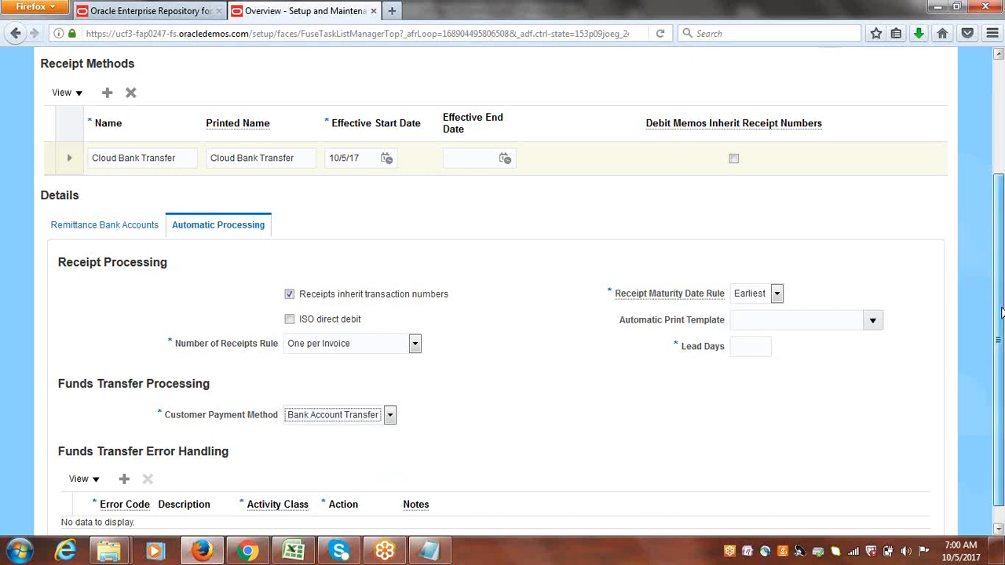
pyautogui.scroll(1, 1000, 295)
pyautogui.scroll(3, 1000, 295)
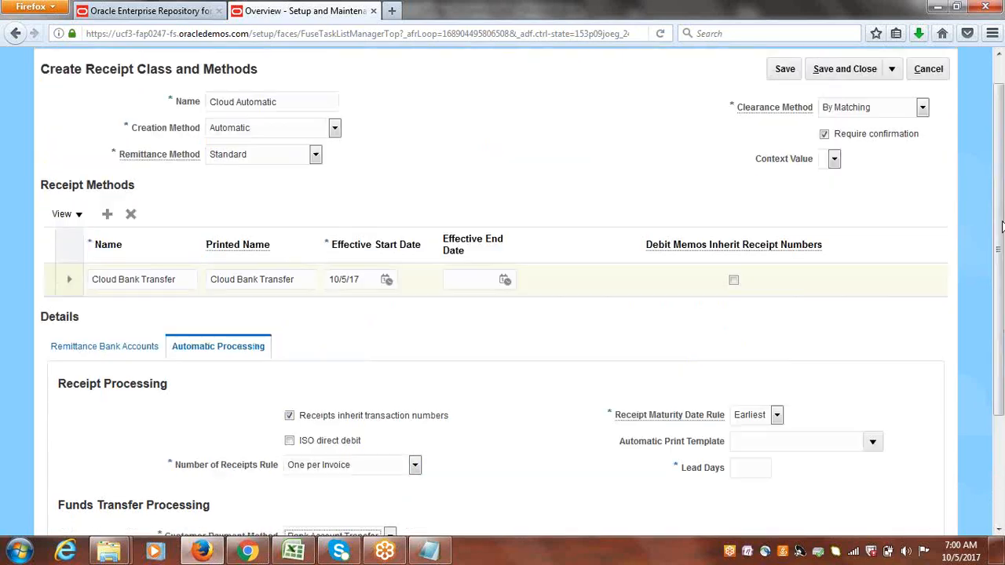
pyautogui.click(125, 353)
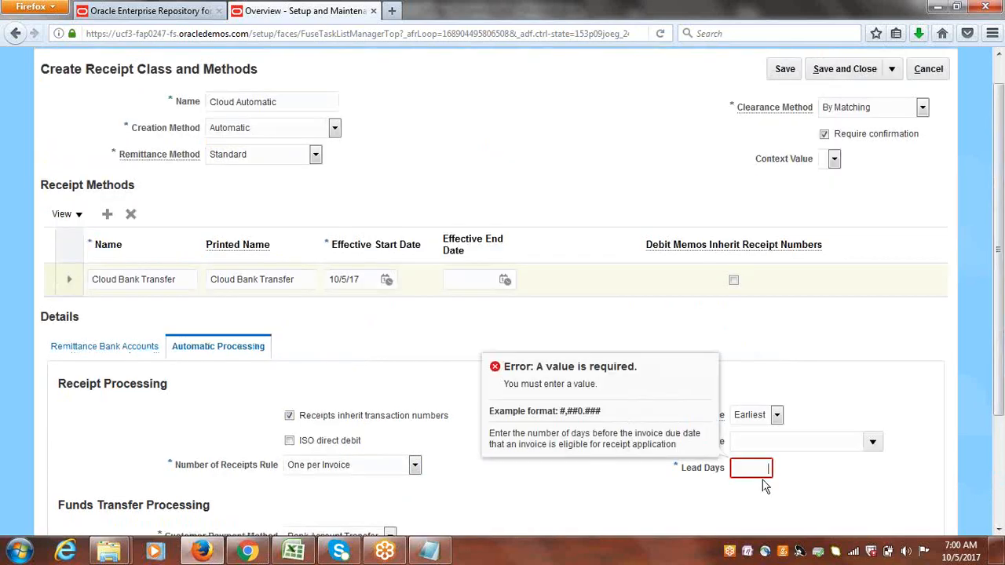
pyautogui.write('0')
pyautogui.click(440, 350)
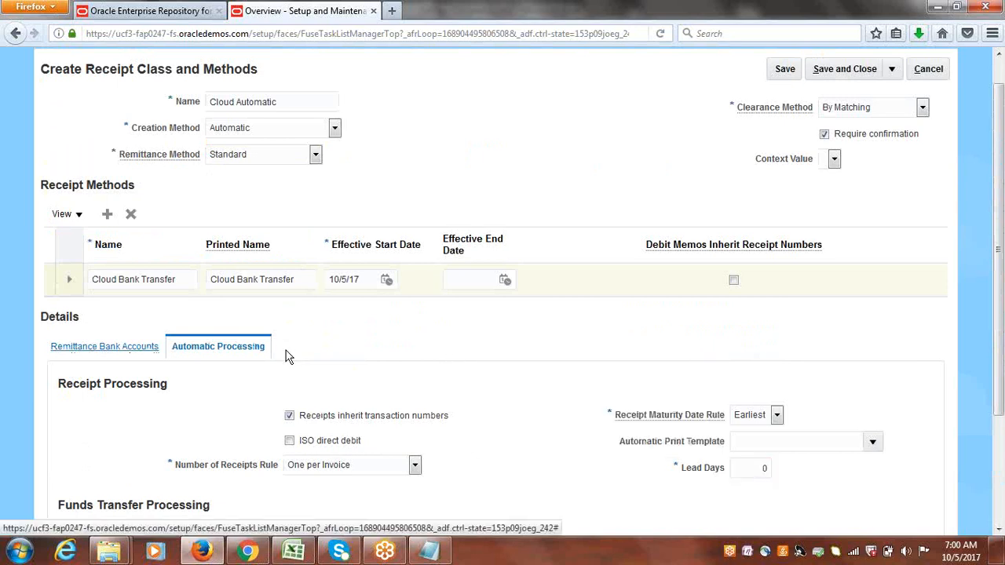
# Add a remittance bank account for Cloud USA Business Unit with Cloud USA Bank and Cloud USA Corporate Account.
pyautogui.click(115, 346)
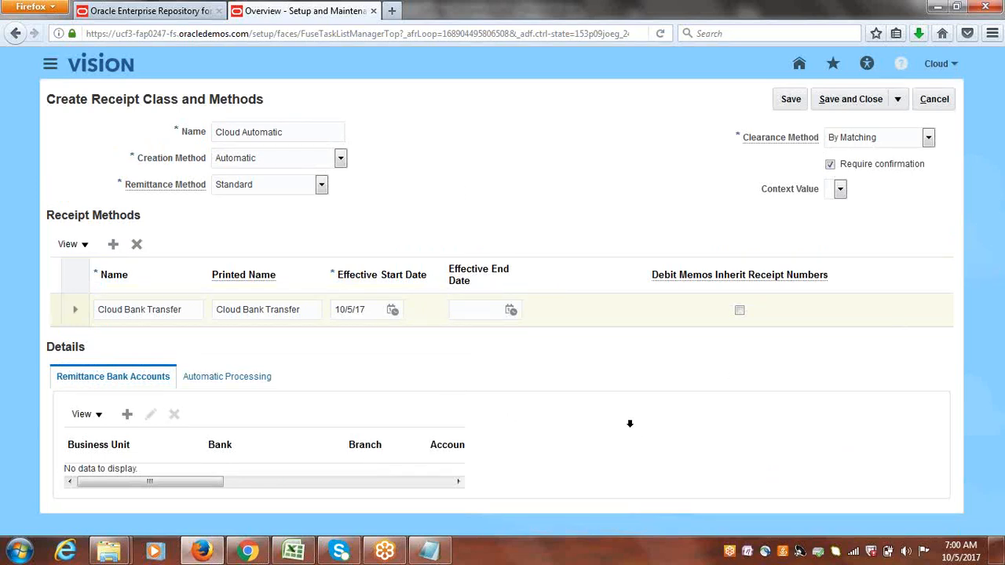
pyautogui.click(127, 416)
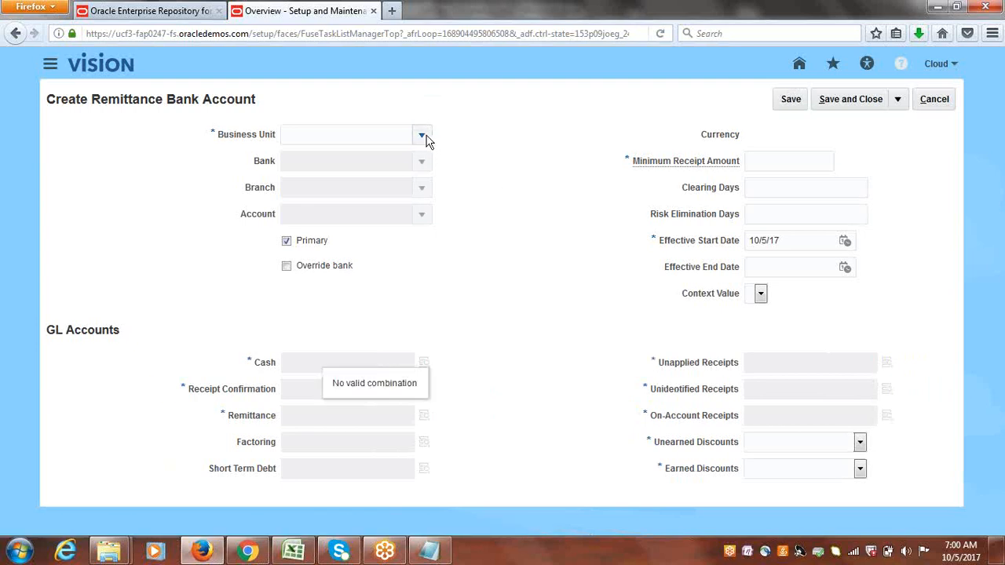
pyautogui.click(423, 136)
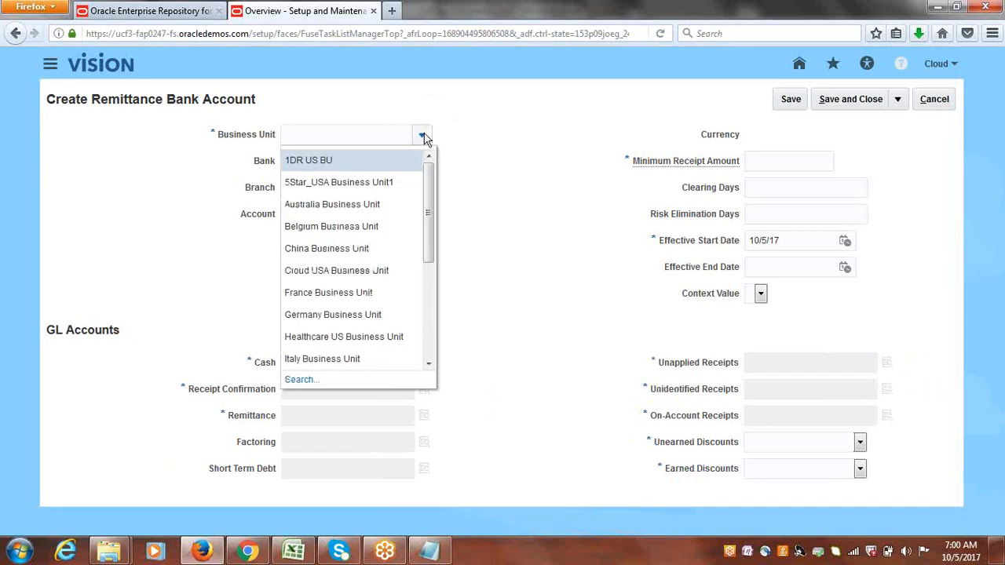
pyautogui.moveTo(427, 202); pyautogui.dragTo(427, 205)
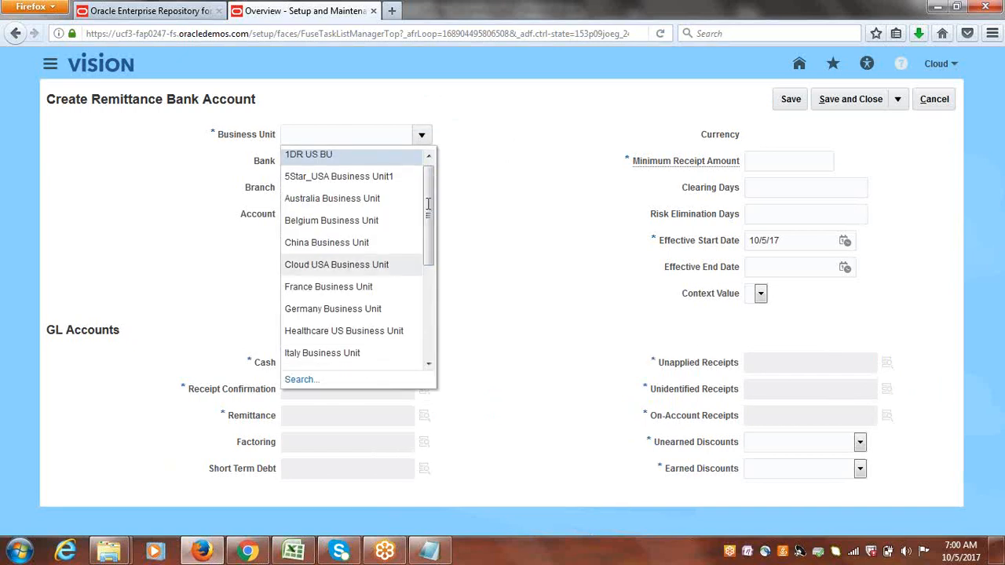
pyautogui.click(337, 265)
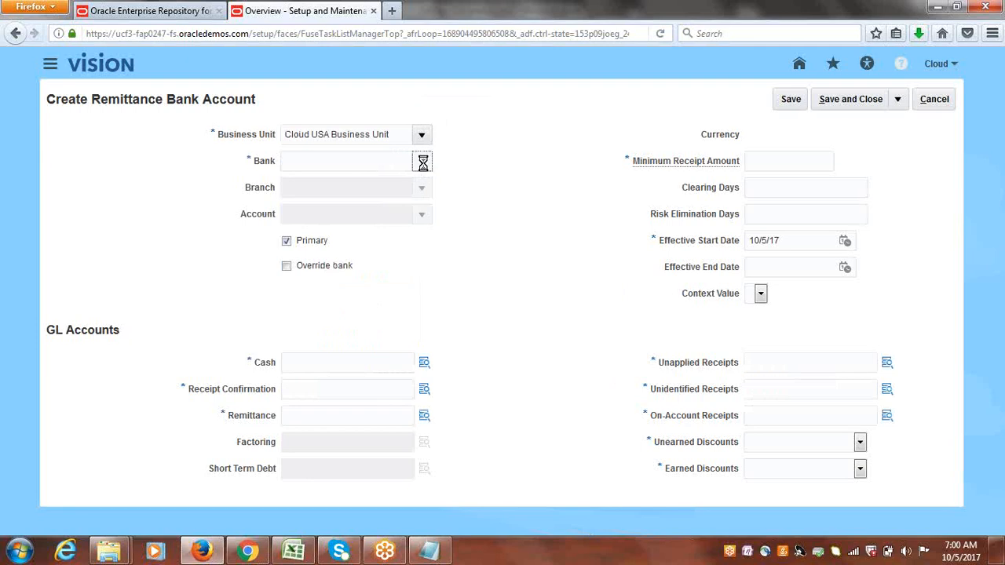
pyautogui.click(422, 162)
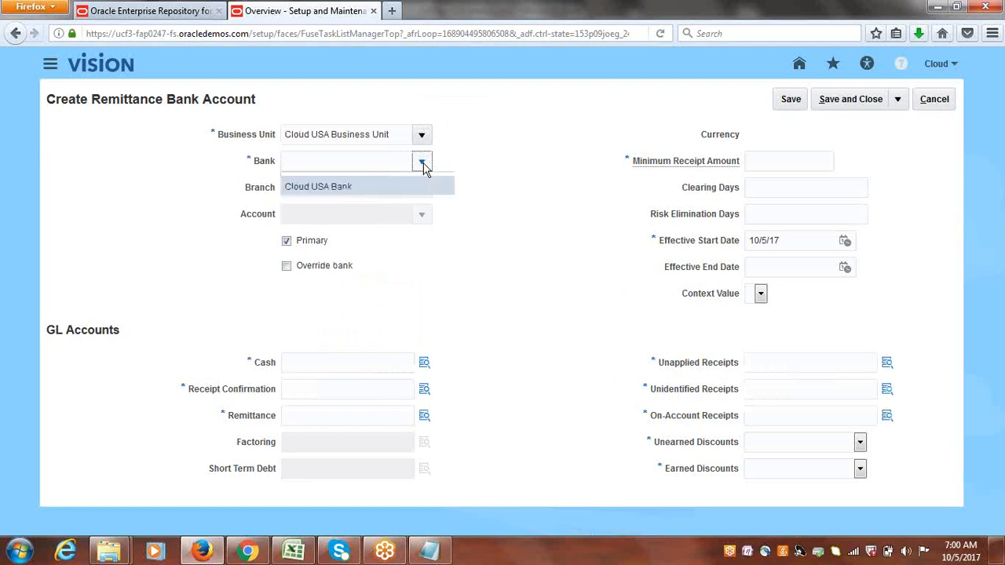
pyautogui.click(376, 185)
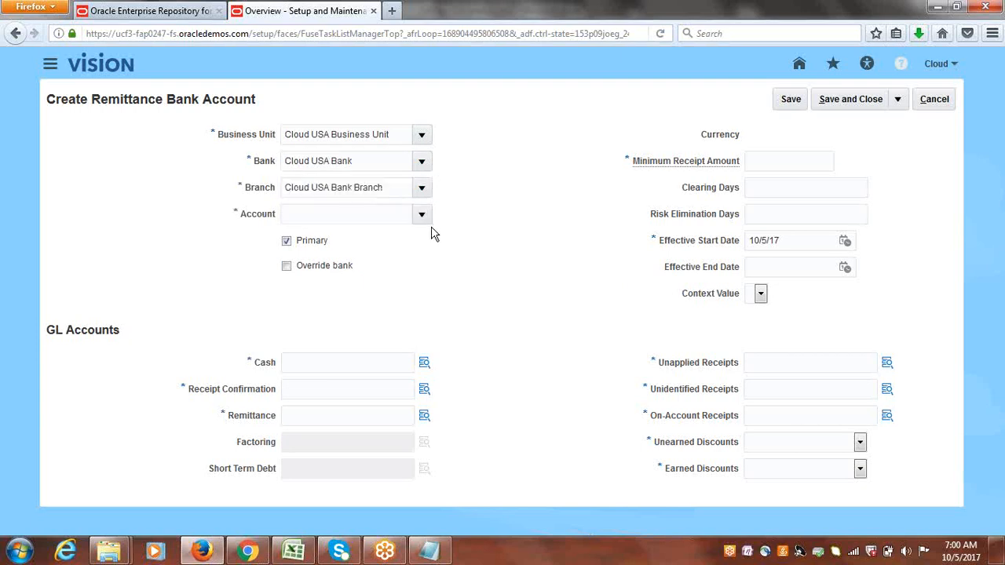
pyautogui.click(422, 214)
pyautogui.click(382, 240)
# Set the minimum receipt amount to 10 and the cash, receipt confirmation and remittance accounts to 1000.1000.11200.
pyautogui.click(786, 162)
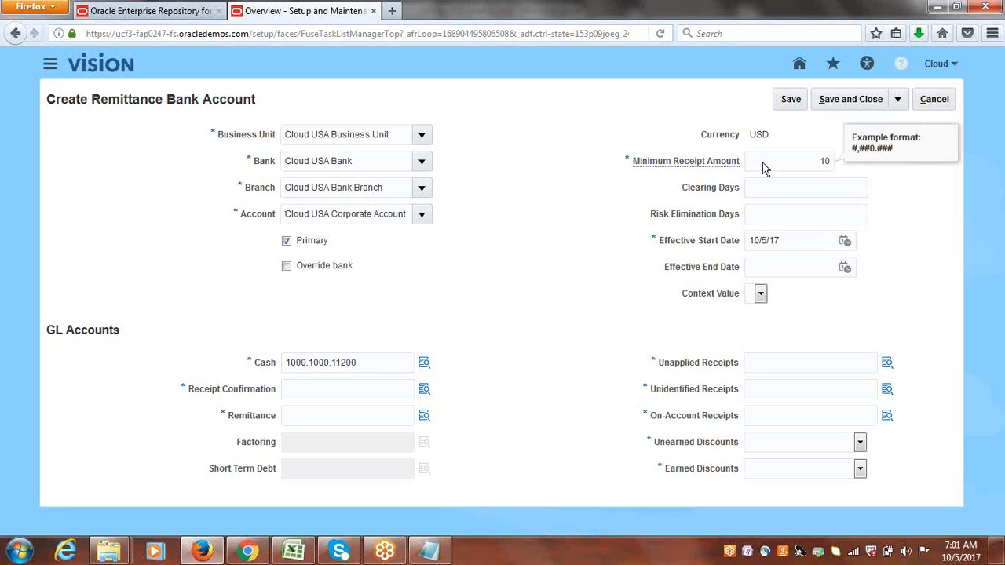
pyautogui.click(561, 202)
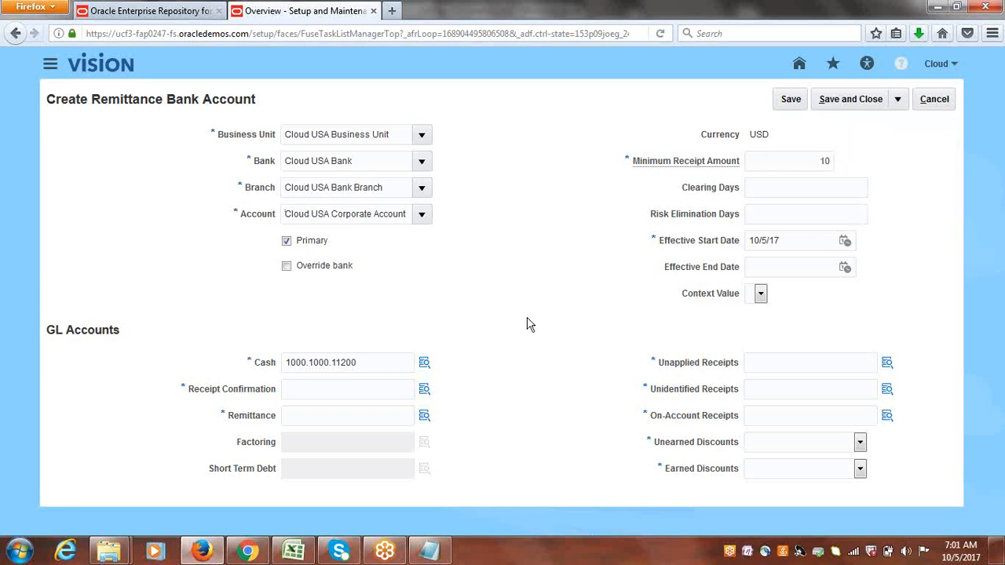
pyautogui.moveTo(363, 360); pyautogui.dragTo(265, 374)
pyautogui.hotkey('ctrl', 'c')
pyautogui.click(324, 385)
pyautogui.hotkey('ctrl', 'v')
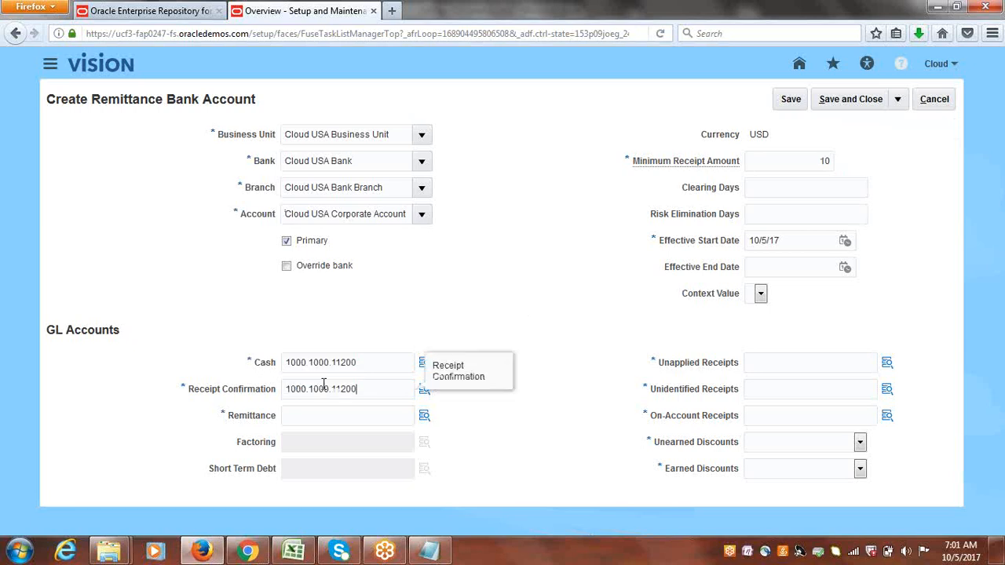
pyautogui.click(321, 414)
pyautogui.hotkey('ctrl', 'v')
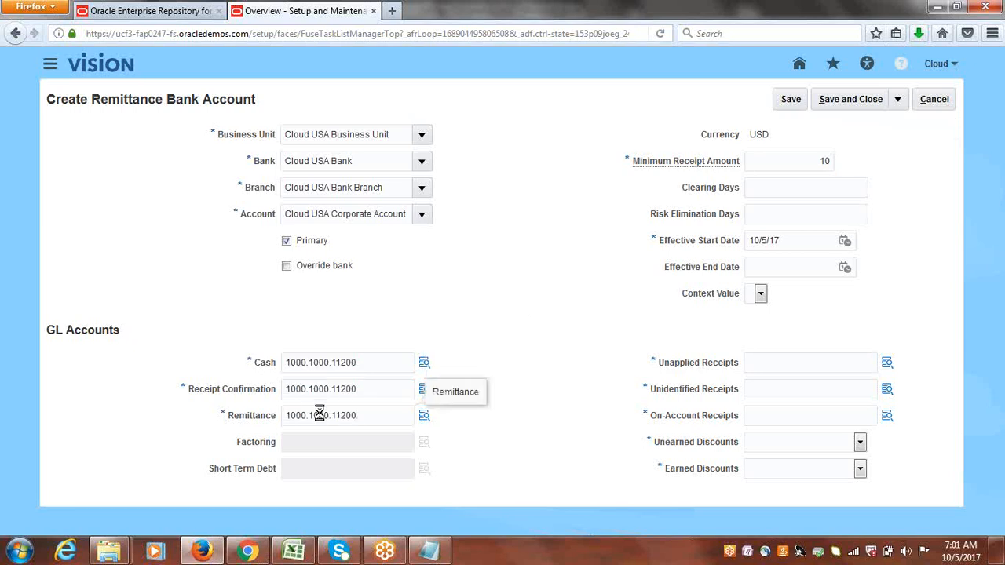
# Set the unapplied, unidentified and on-account receipts accounts to 1000.1000.11200.
pyautogui.click(800, 364)
pyautogui.hotkey('ctrl', 'v')
pyautogui.click(808, 390)
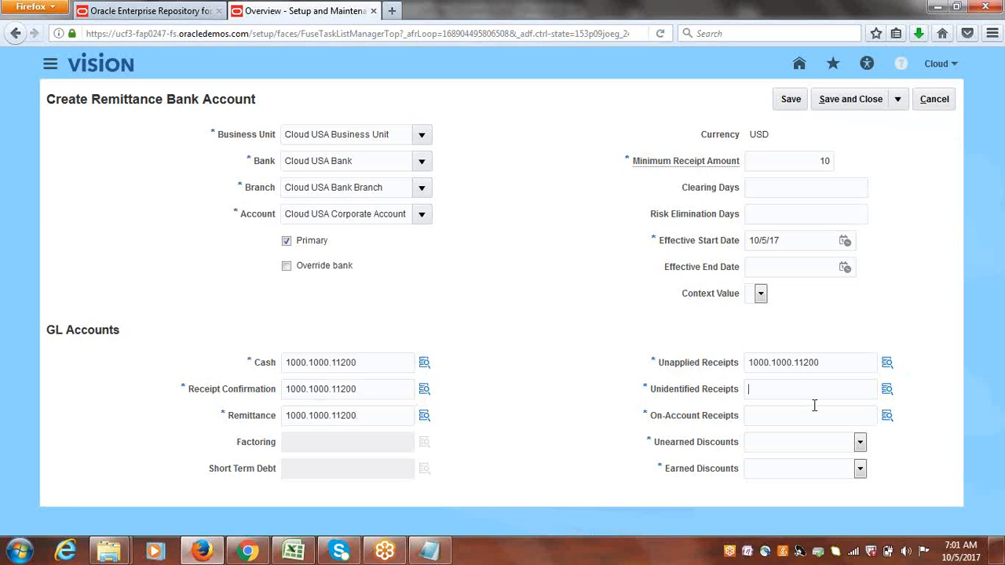
pyautogui.hotkey('ctrl', 'v')
pyautogui.click(785, 415)
pyautogui.hotkey('ctrl', 'v')
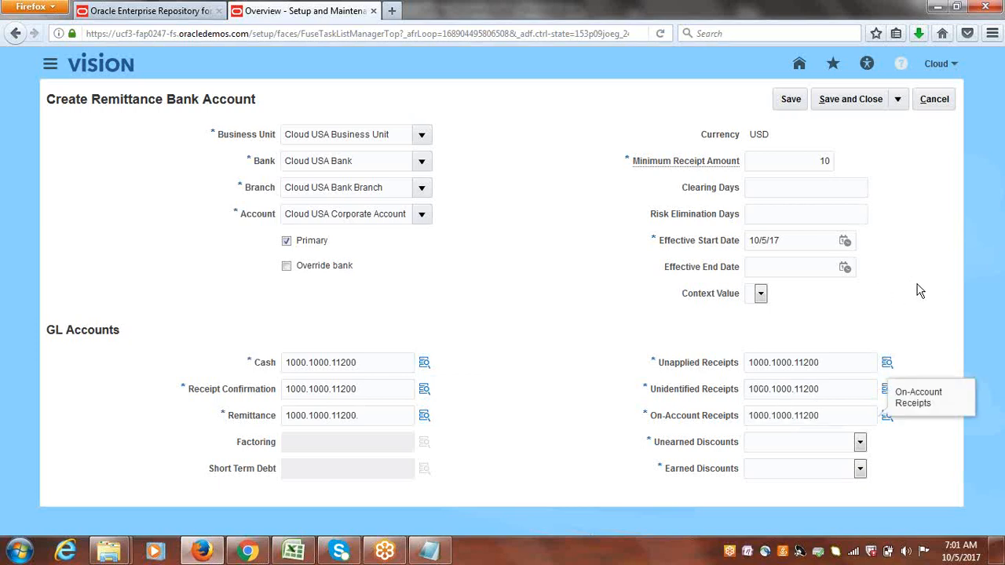
# Choose Cloud Unearned Discount for unearned discounts and Cloud Earned Discount for earned discounts.
pyautogui.click(860, 442)
pyautogui.click(858, 467)
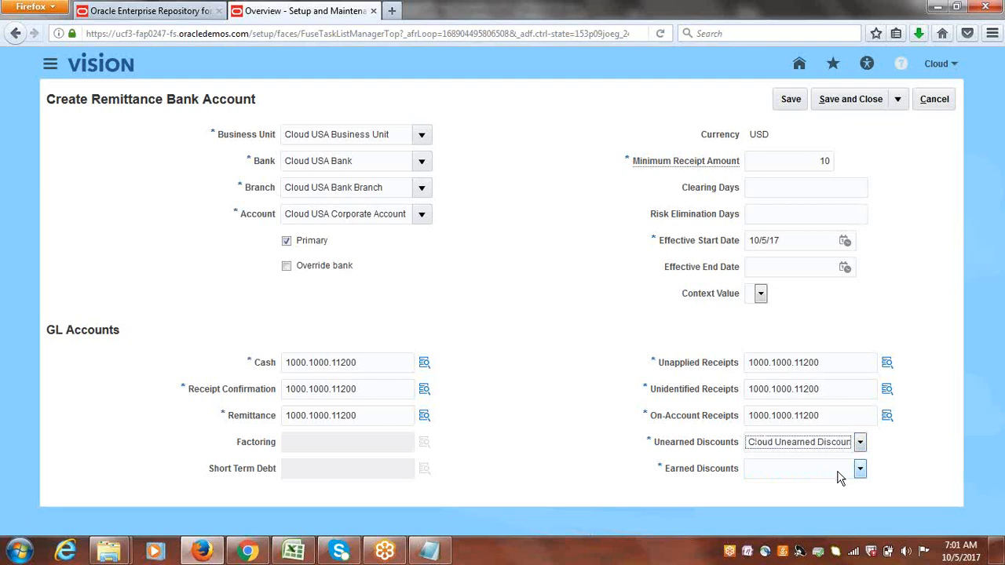
pyautogui.click(861, 471)
pyautogui.click(812, 496)
pyautogui.click(861, 471)
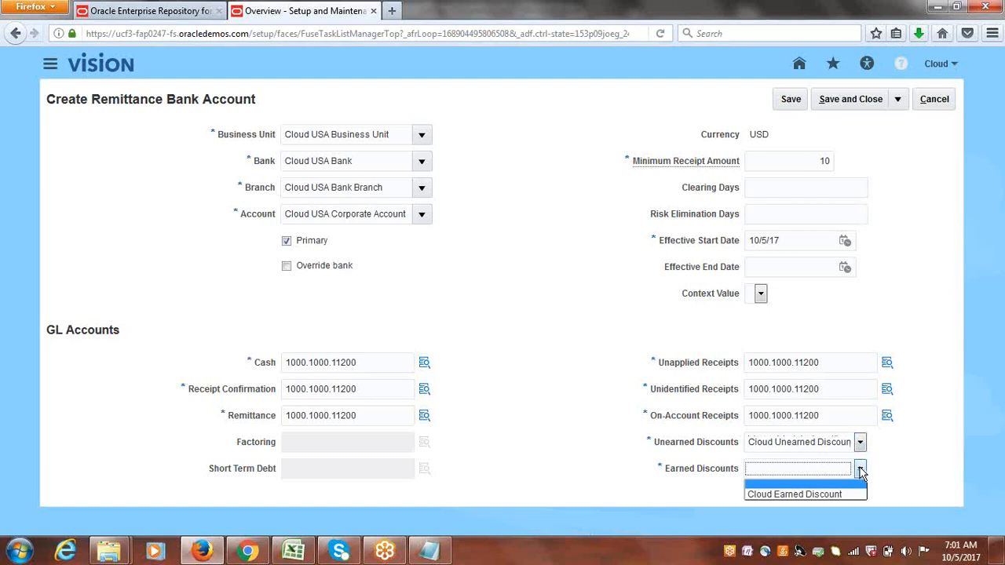
pyautogui.click(823, 494)
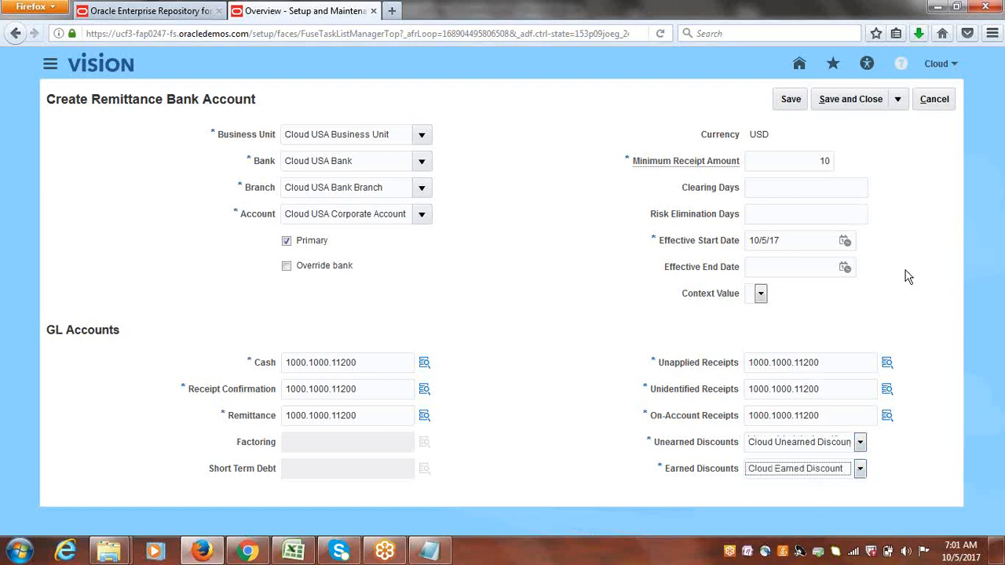
# Save the remittance bank account and return to the implementation project task list.
pyautogui.click(855, 98)
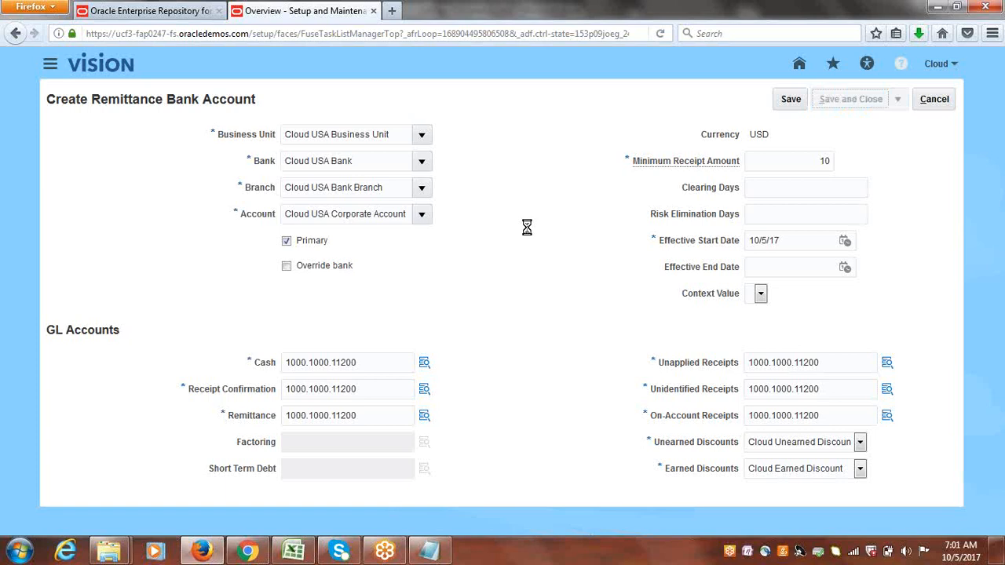
pyautogui.click(878, 103)
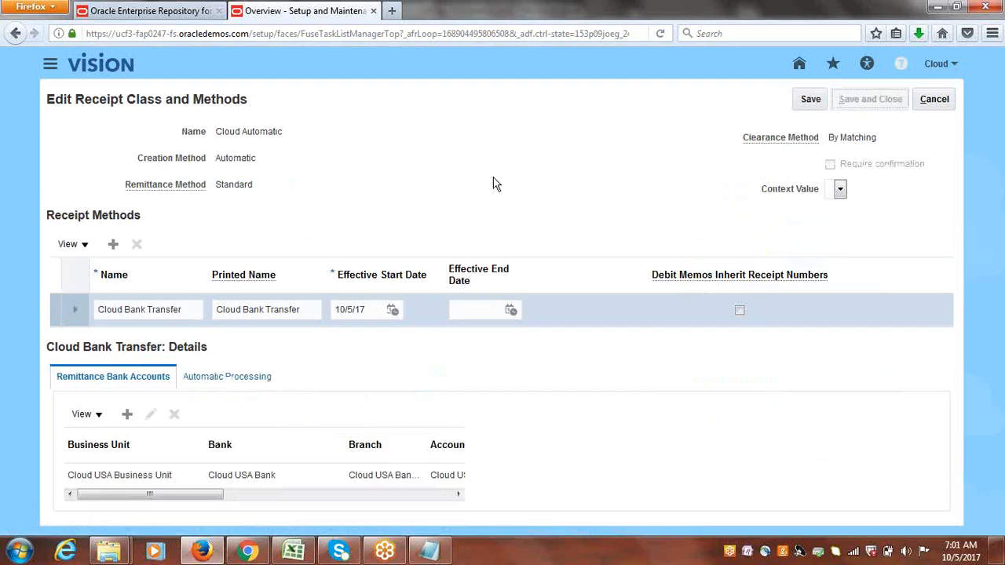
pyautogui.click(938, 100)
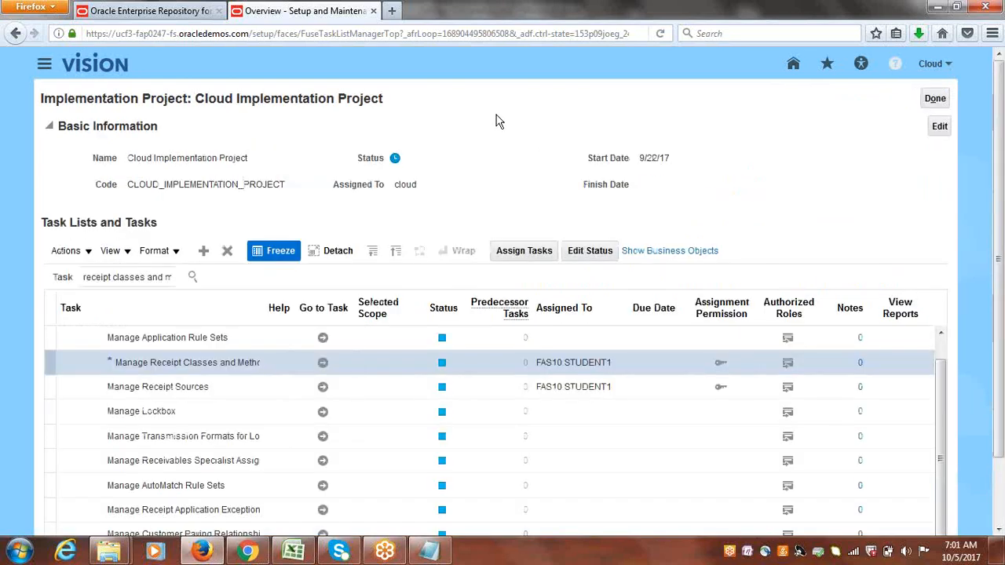
# Check the tracker, then search the project's tasks for ledger options and open the Specify Ledger Options task.
pyautogui.click(302, 557)
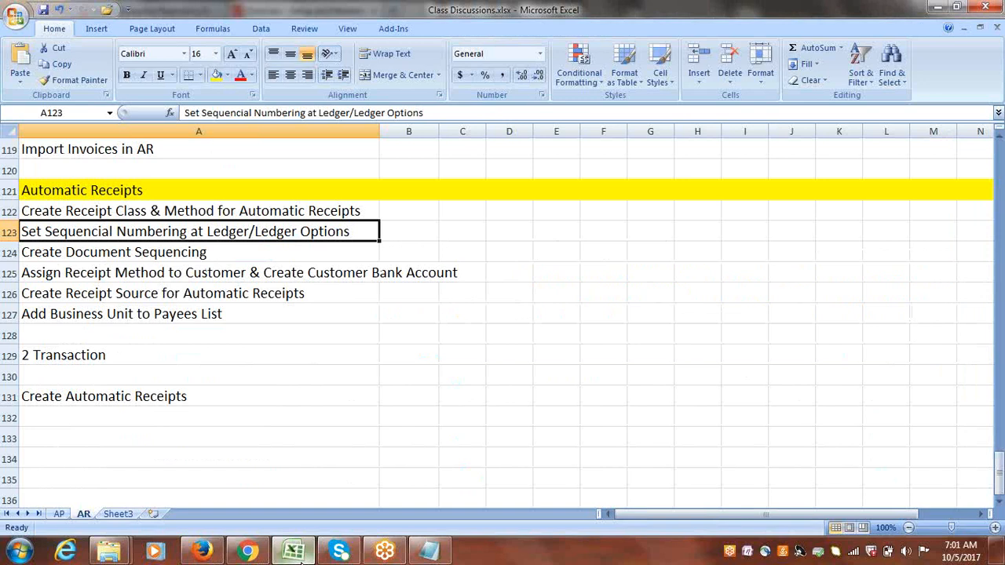
pyautogui.click(302, 558)
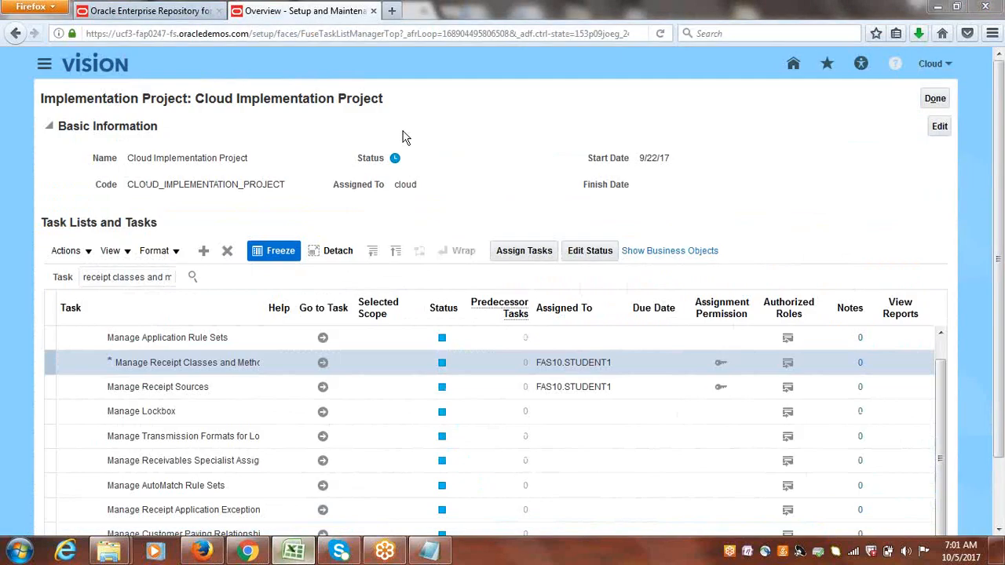
pyautogui.tripleClick(125, 280)
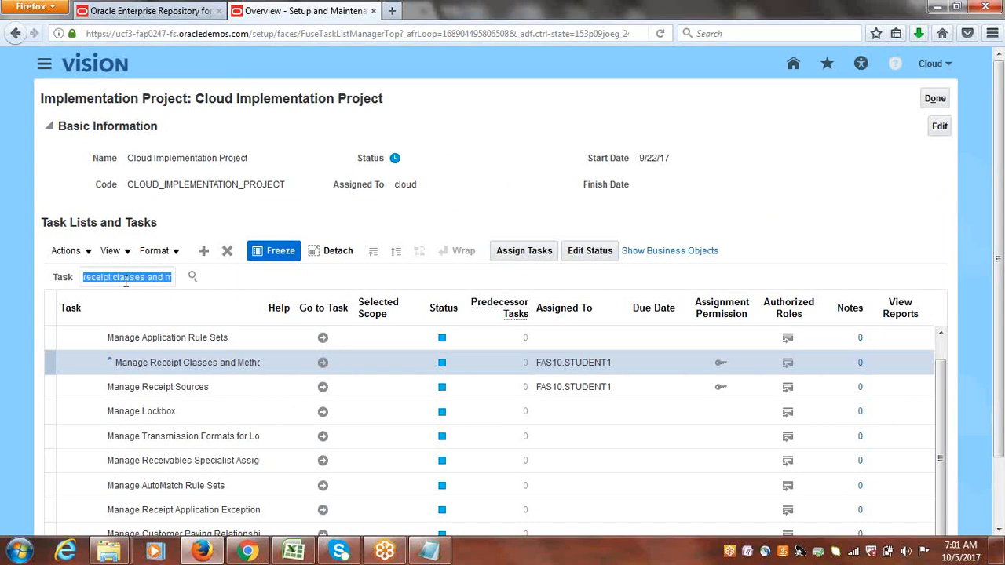
pyautogui.write('l')
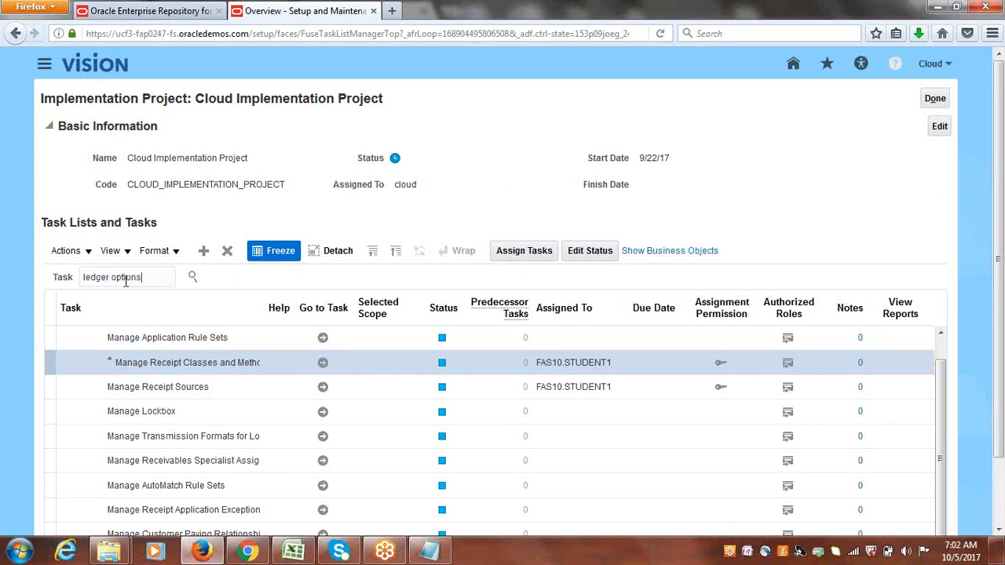
pyautogui.write('edger options')
pyautogui.press('Return')
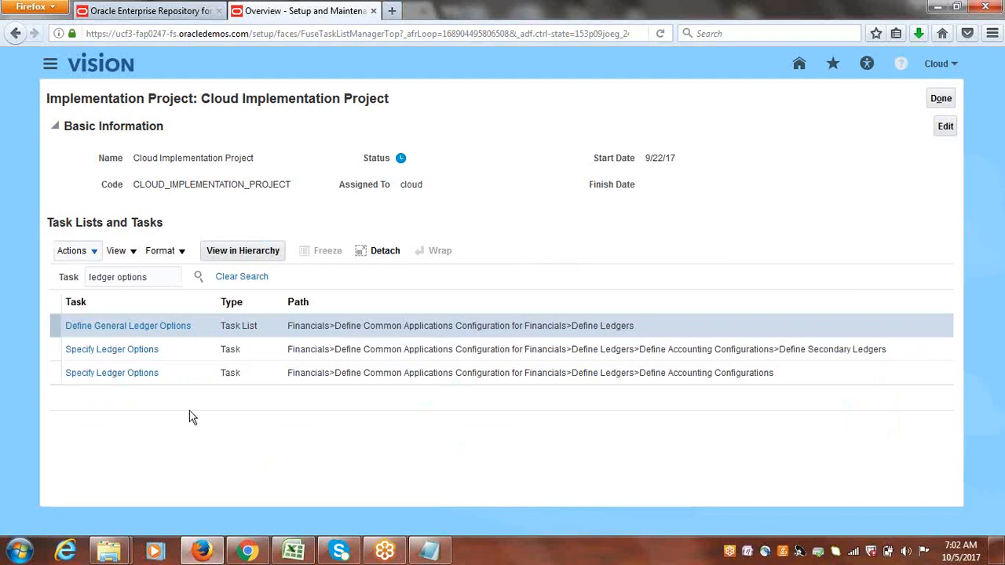
pyautogui.click(121, 374)
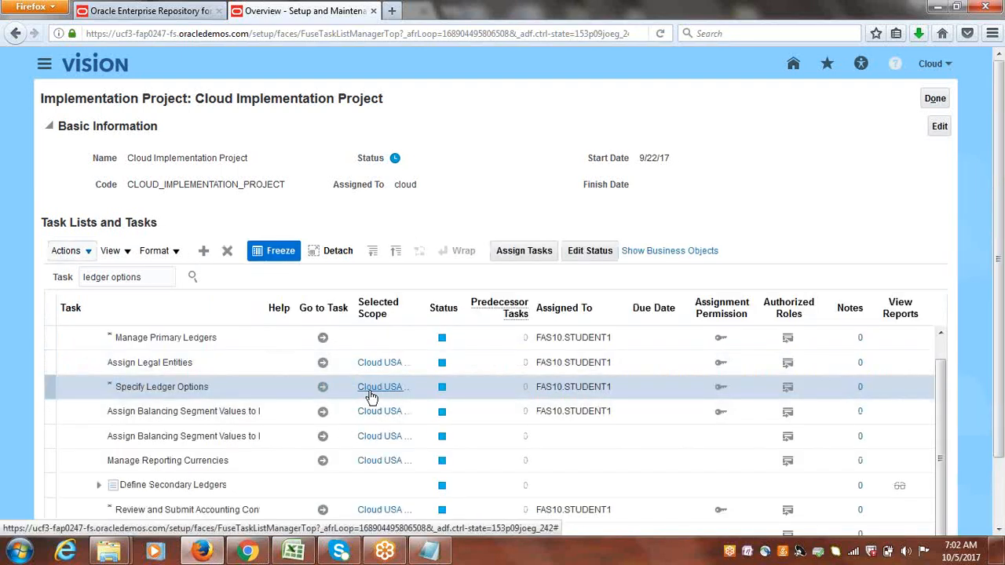
pyautogui.moveTo(369, 396)
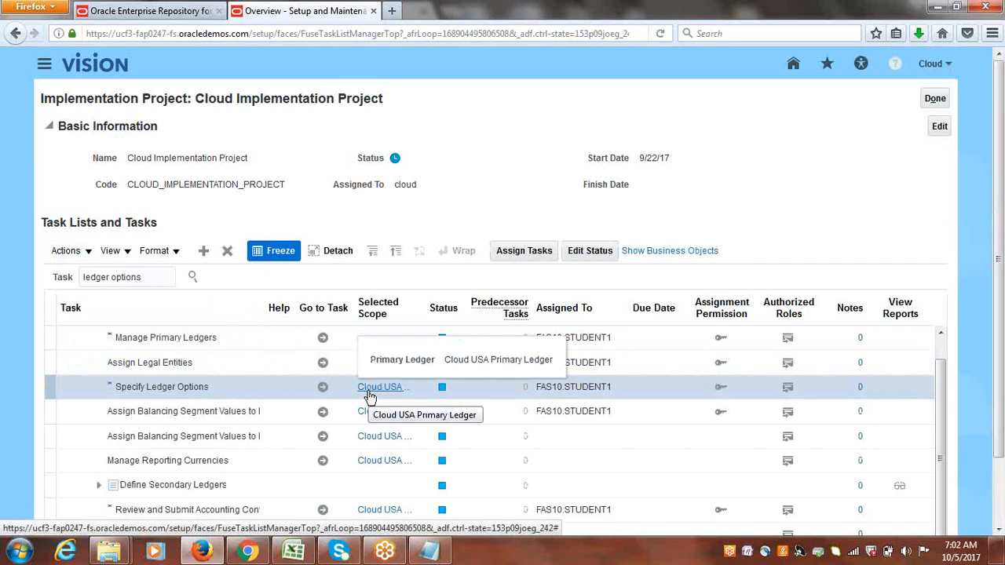
pyautogui.click(322, 387)
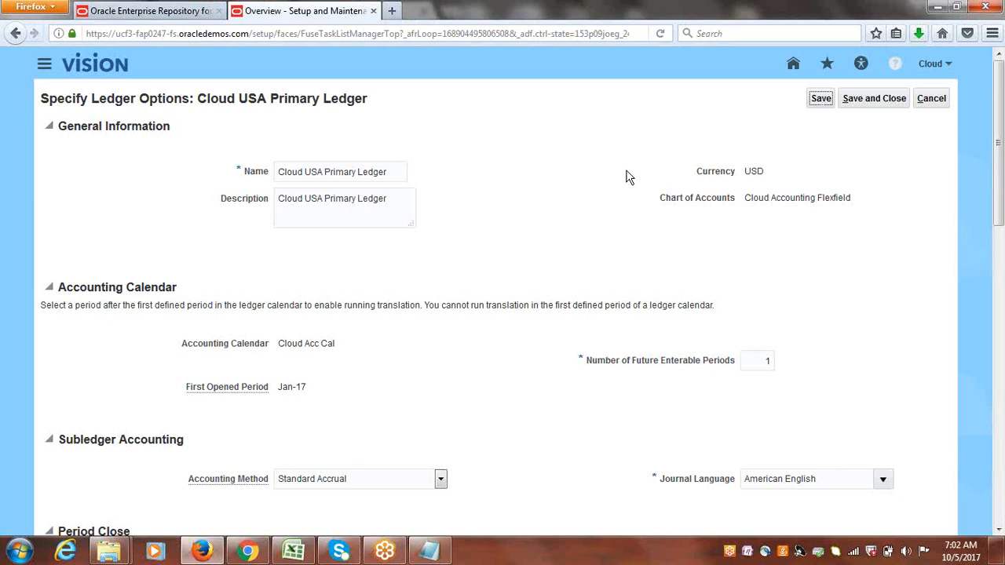
# Try sequencing by Ledger with Payables document sequencing enforced, then revert to No sequencing.
pyautogui.moveTo(1000, 129); pyautogui.dragTo(1001, 430)
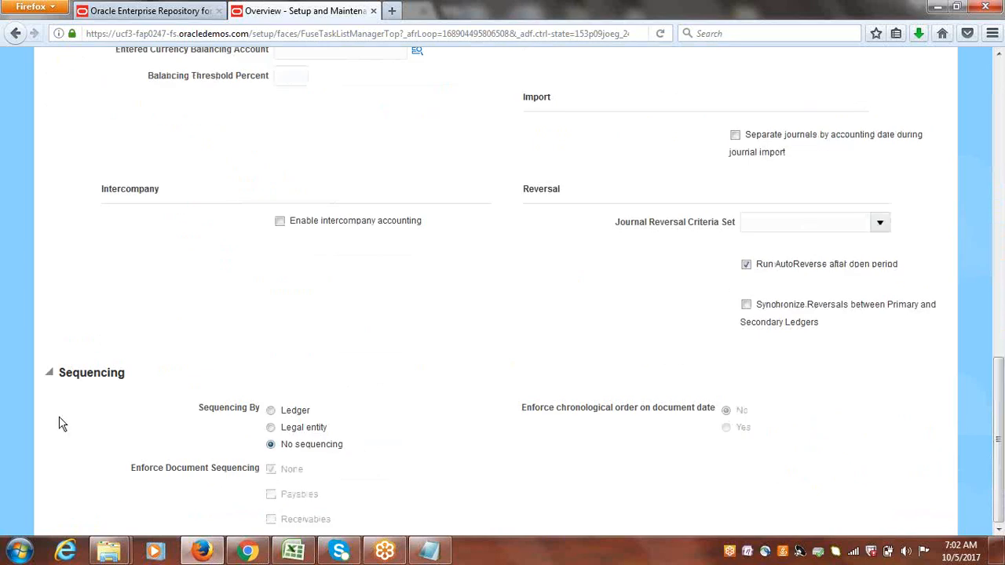
pyautogui.moveTo(61, 371); pyautogui.dragTo(117, 380)
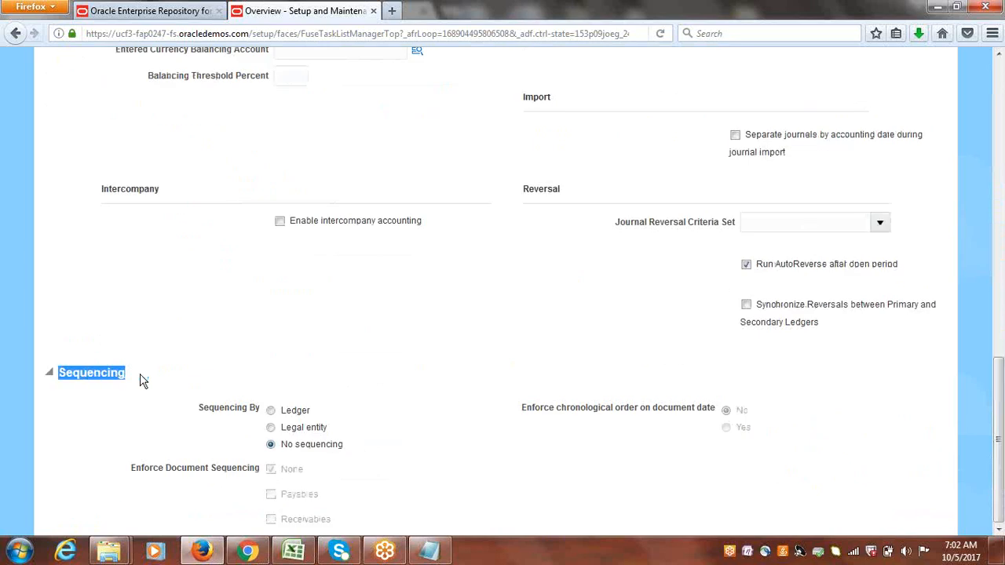
pyautogui.click(314, 339)
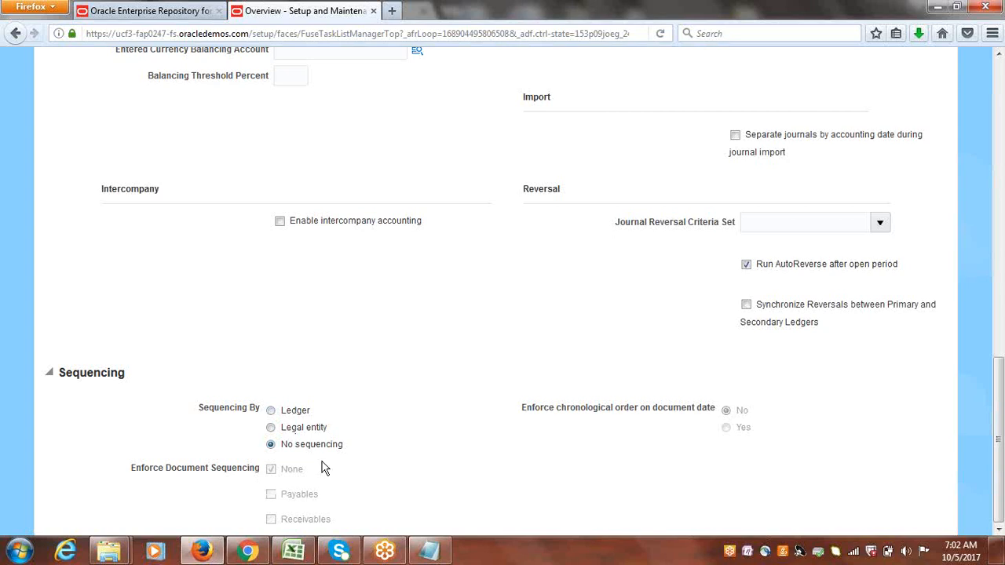
pyautogui.click(271, 412)
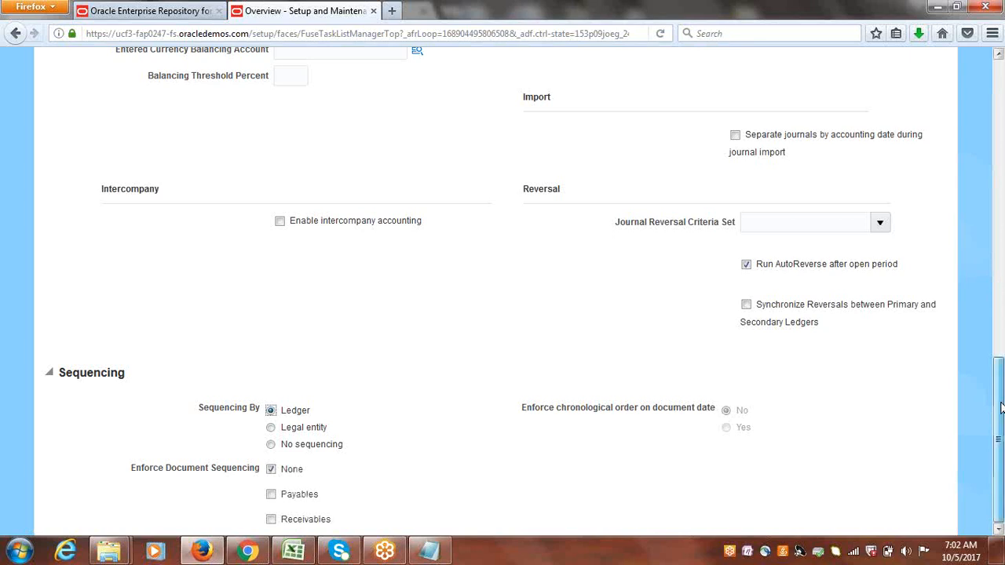
pyautogui.click(270, 470)
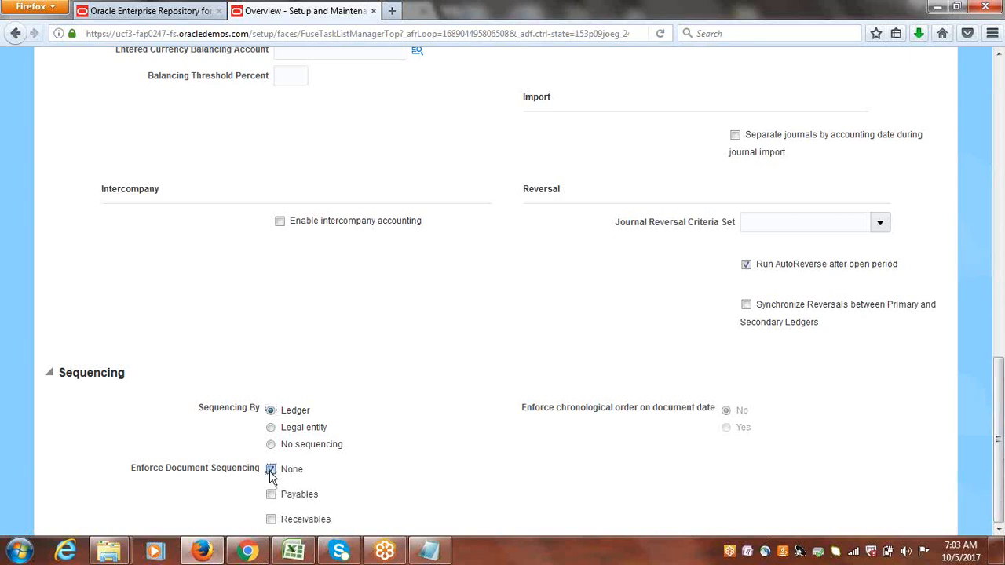
pyautogui.click(270, 495)
pyautogui.click(272, 429)
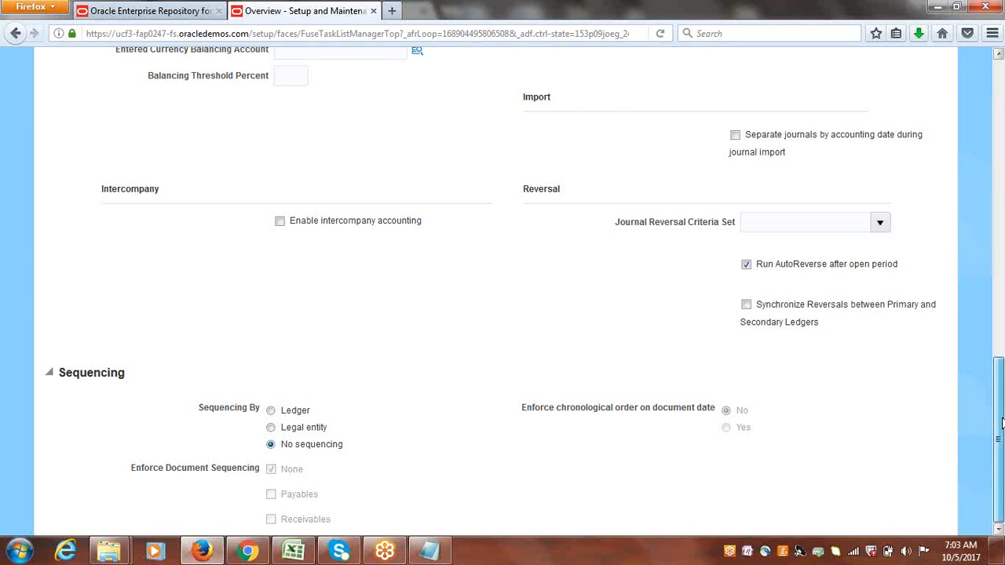
# Save and close the ledger options for Cloud USA Primary Ledger.
pyautogui.moveTo(1001, 422); pyautogui.dragTo(1001, 104)
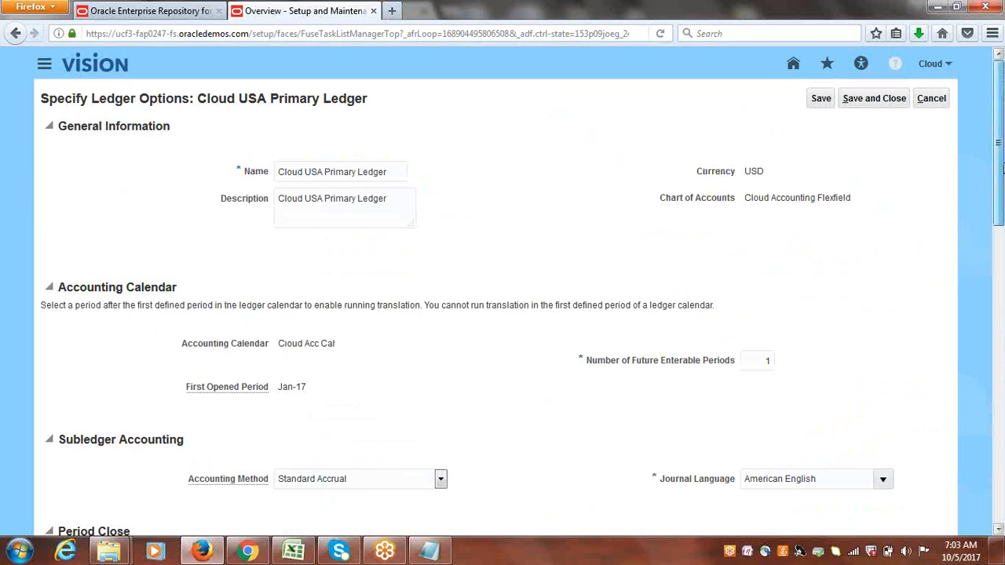
pyautogui.moveTo(1001, 164); pyautogui.dragTo(1000, 514)
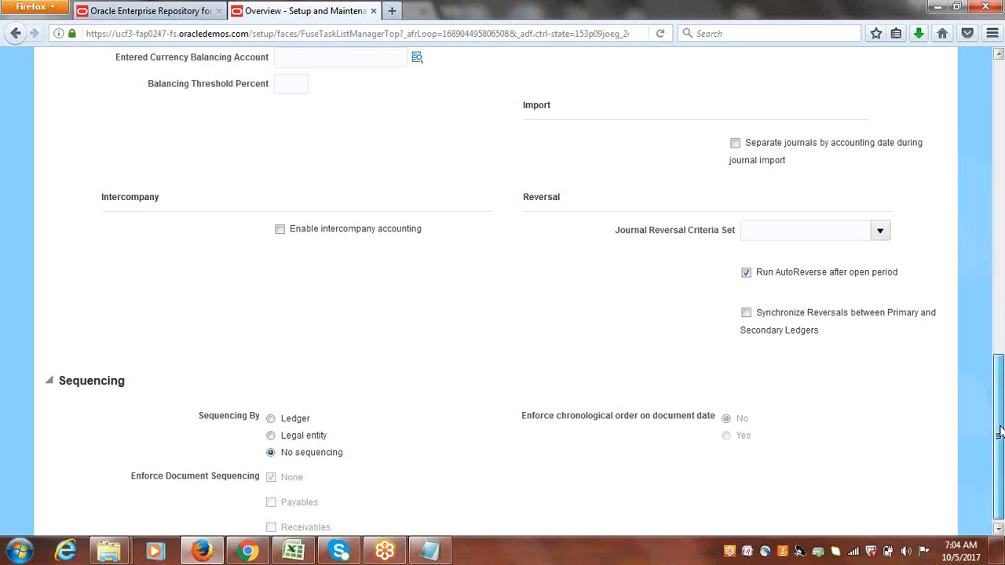
pyautogui.moveTo(999, 437); pyautogui.dragTo(999, 134)
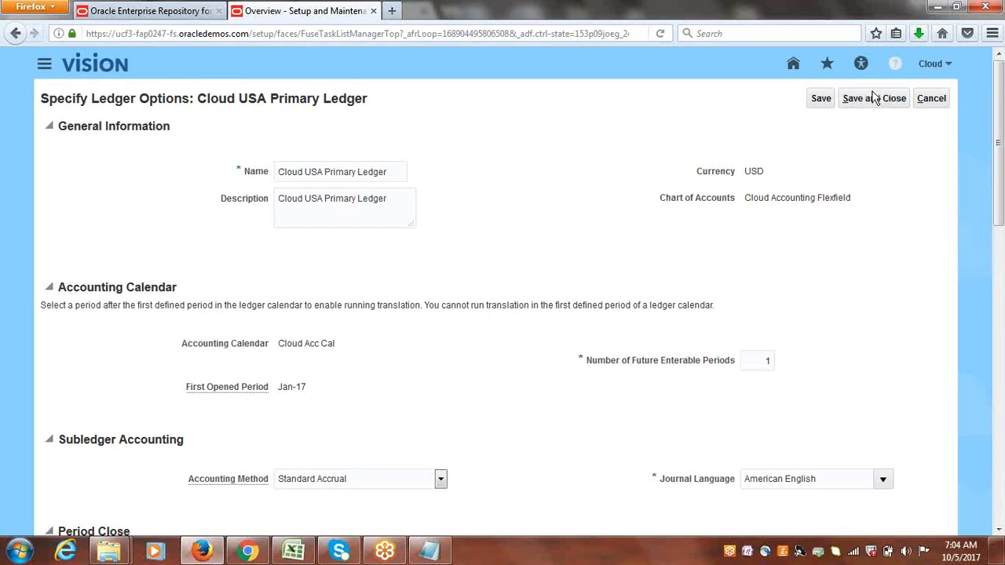
pyautogui.click(873, 99)
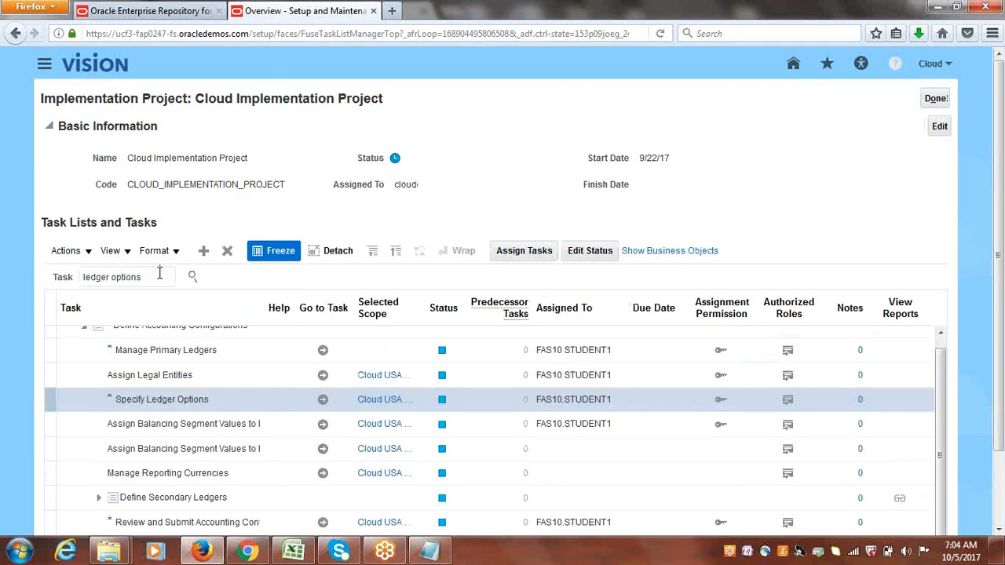
# Search the project's tasks for Receivables%Sequ% and open the Manage Receivables Document Sequences task.
pyautogui.moveTo(159, 273); pyautogui.dragTo(12, 284)
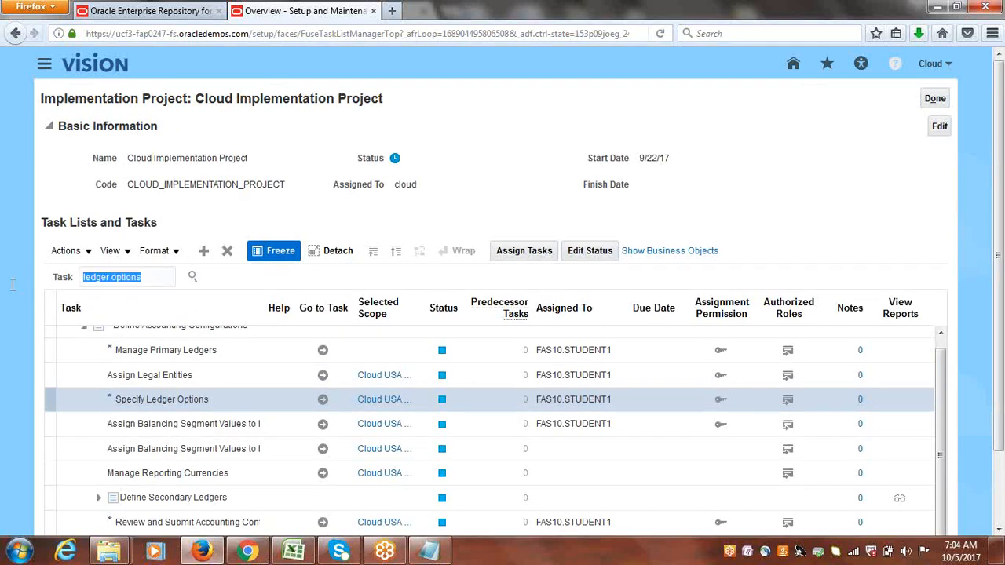
pyautogui.write('Rece')
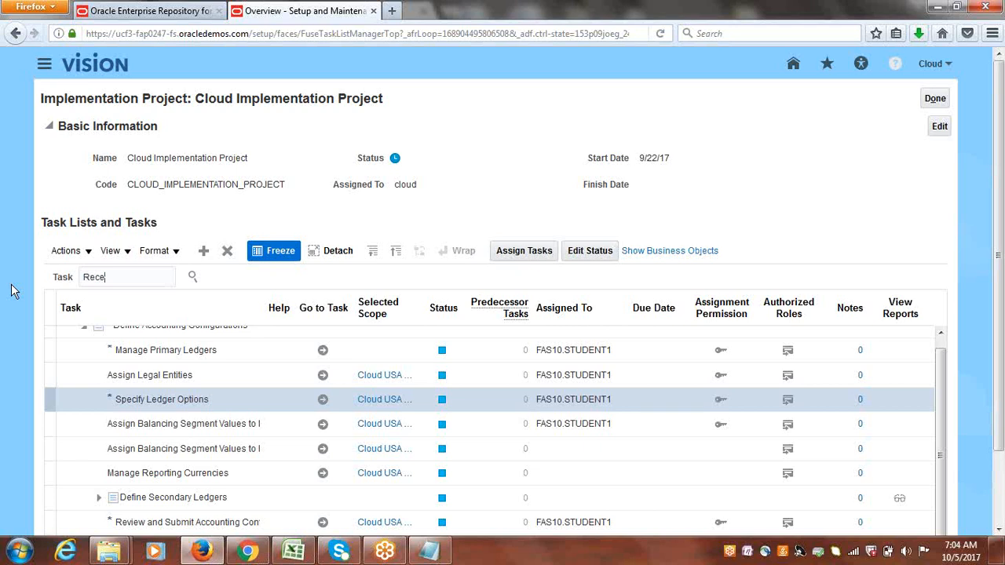
pyautogui.write('ivables %Sequ%')
pyautogui.press('Return')
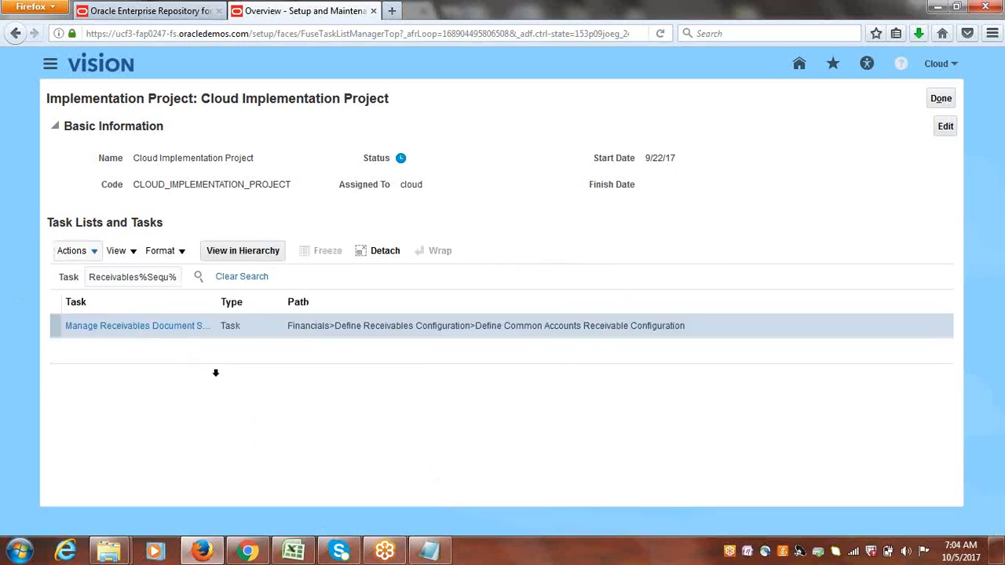
pyautogui.moveTo(215, 301); pyautogui.dragTo(354, 303)
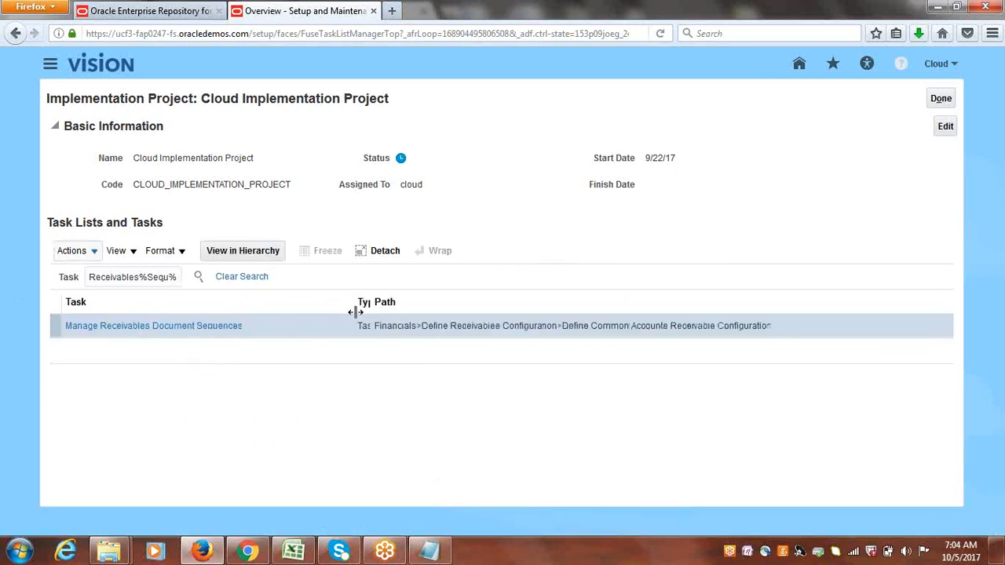
pyautogui.click(148, 328)
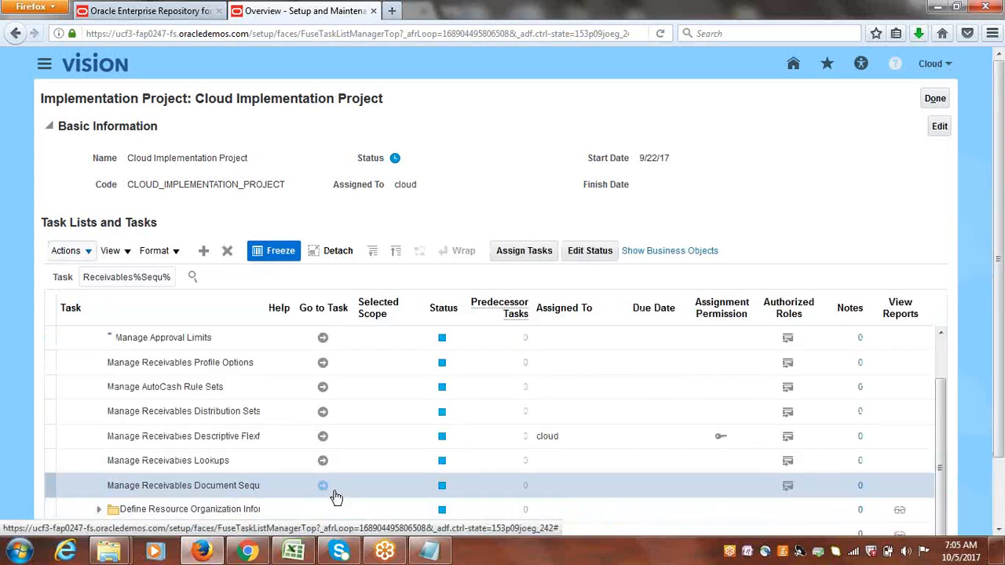
pyautogui.click(324, 487)
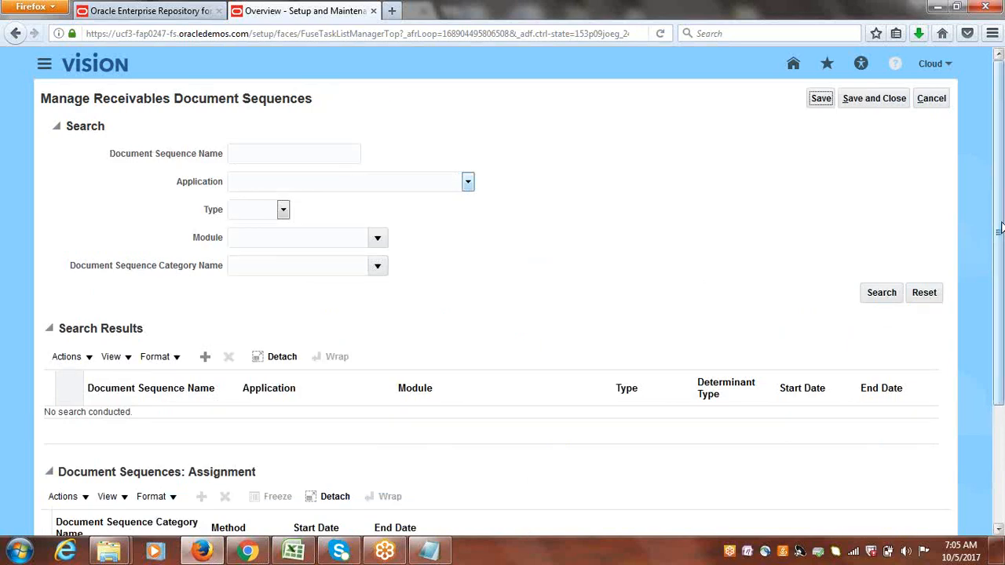
# Add a blank document sequence row, then cancel out of Manage Receivables Document Sequences.
pyautogui.moveTo(1001, 228); pyautogui.dragTo(999, 250)
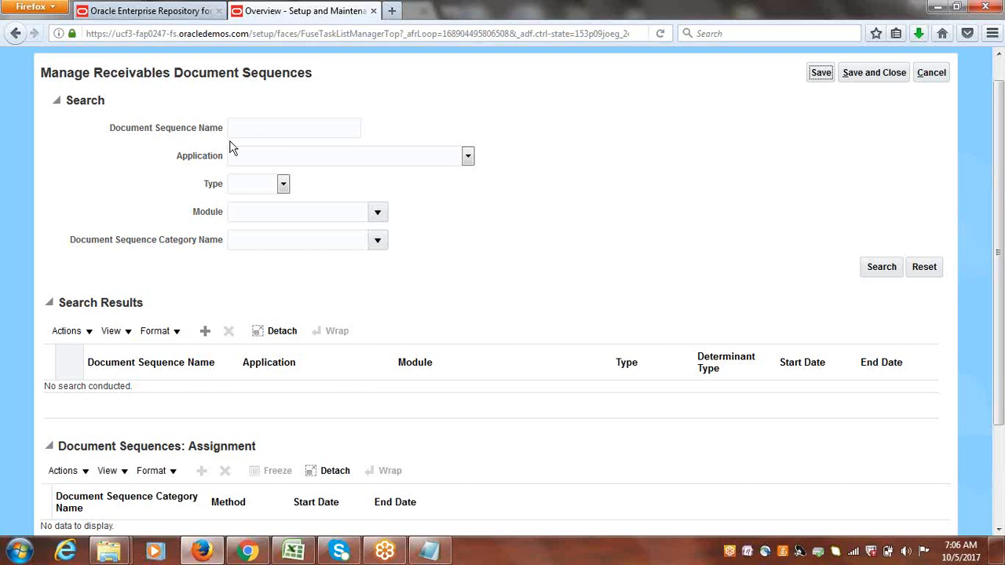
pyautogui.click(204, 332)
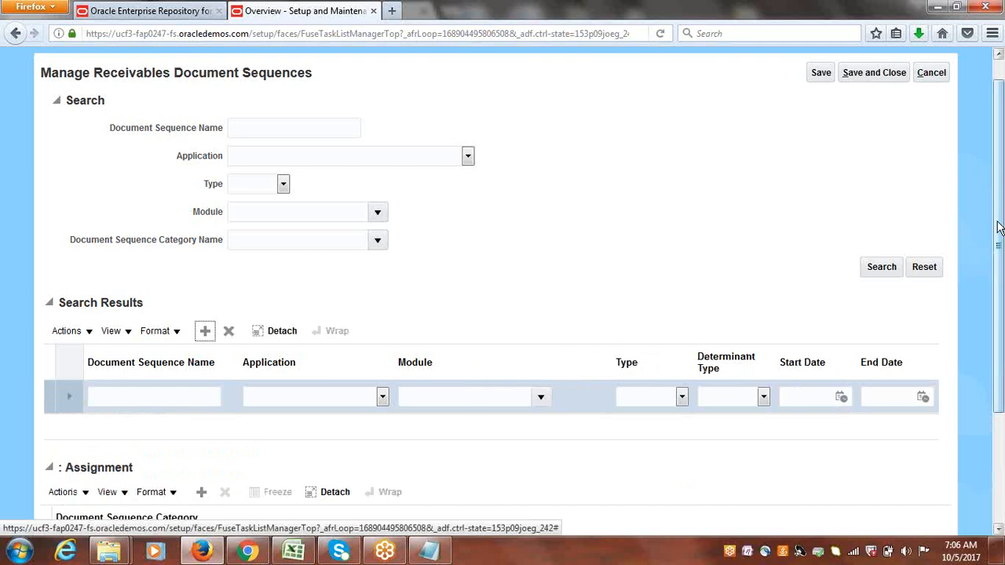
pyautogui.scroll(-3, 416, 336)
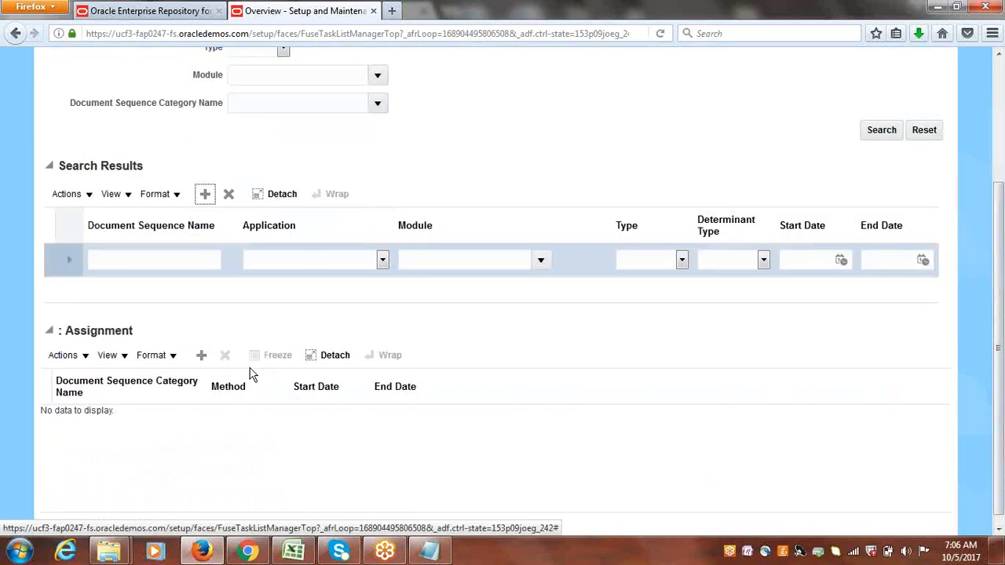
pyautogui.moveTo(999, 291); pyautogui.dragTo(955, 124)
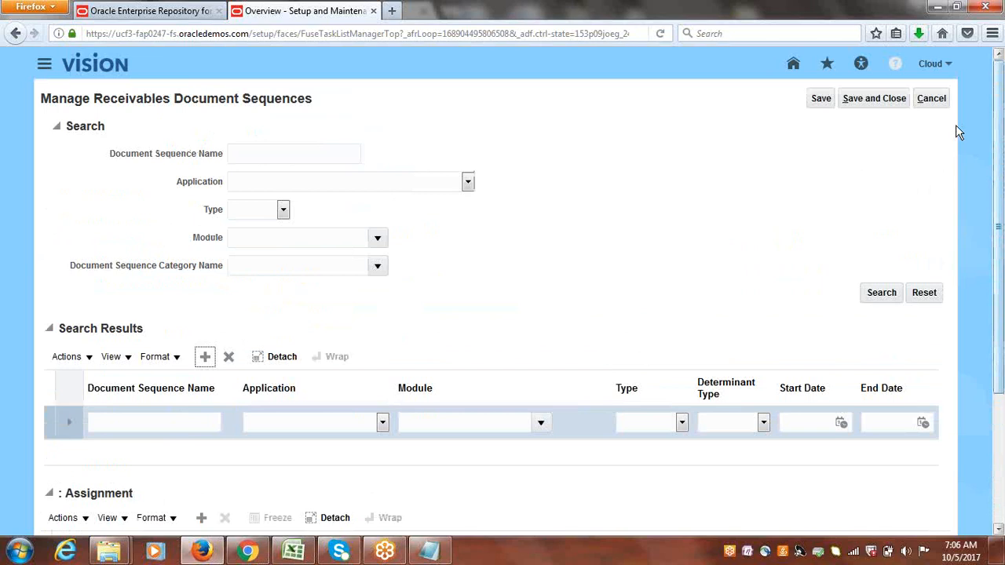
pyautogui.click(931, 98)
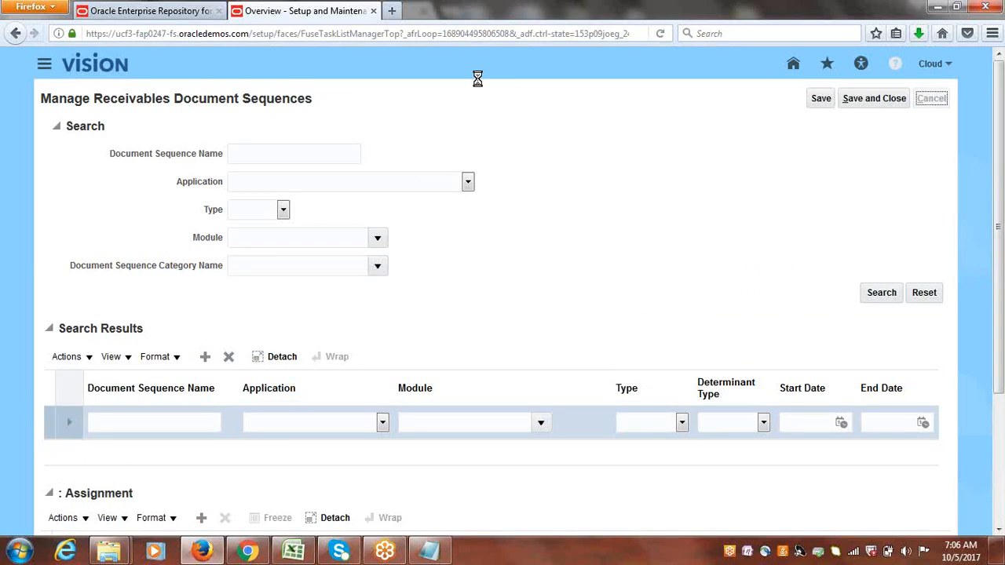
# Review the Automatic Receipts task list in the Class Discussions spreadsheet.
pyautogui.click(294, 552)
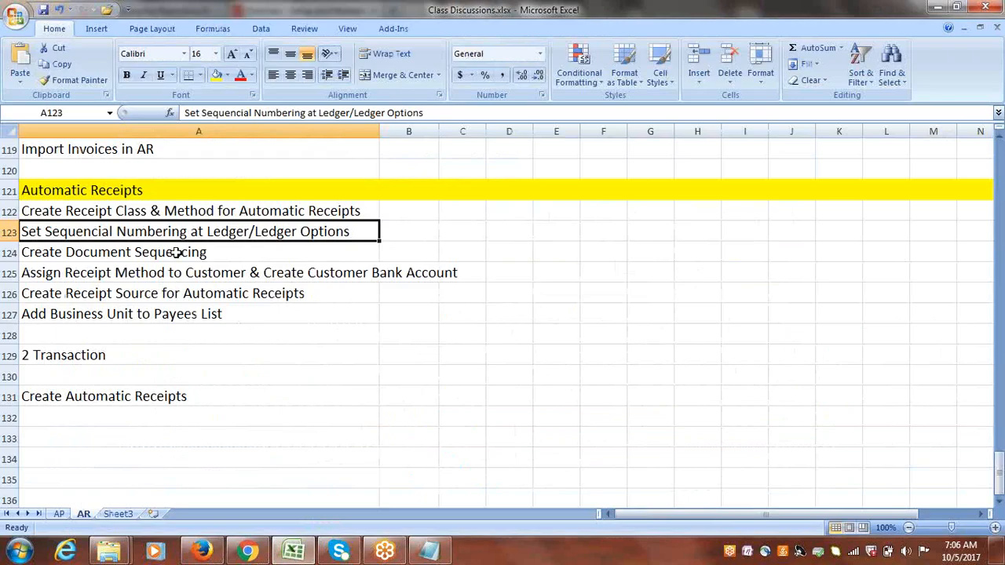
pyautogui.click(156, 212)
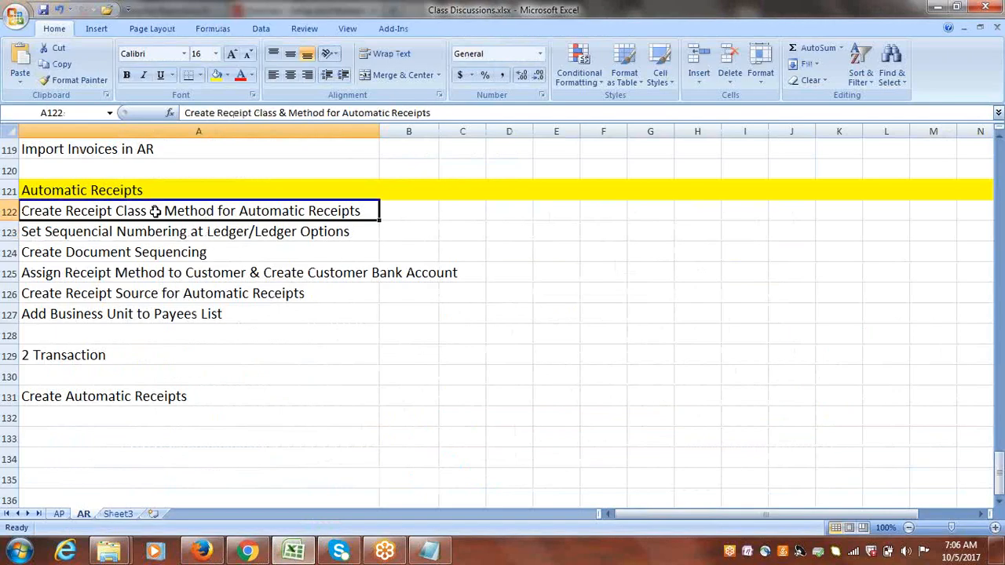
pyautogui.doubleClick(162, 211)
pyautogui.moveTo(163, 211); pyautogui.dragTo(213, 212)
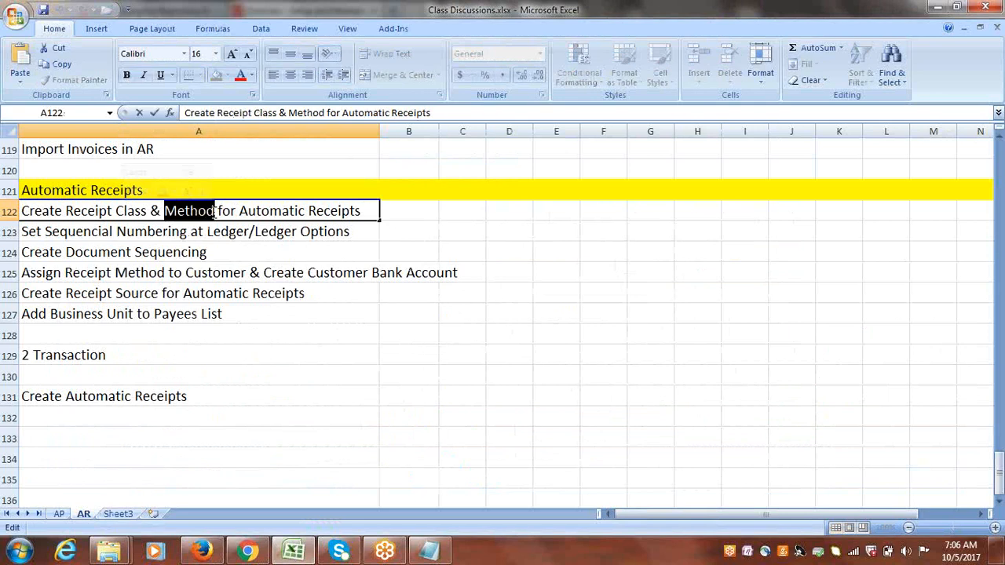
pyautogui.click(406, 212)
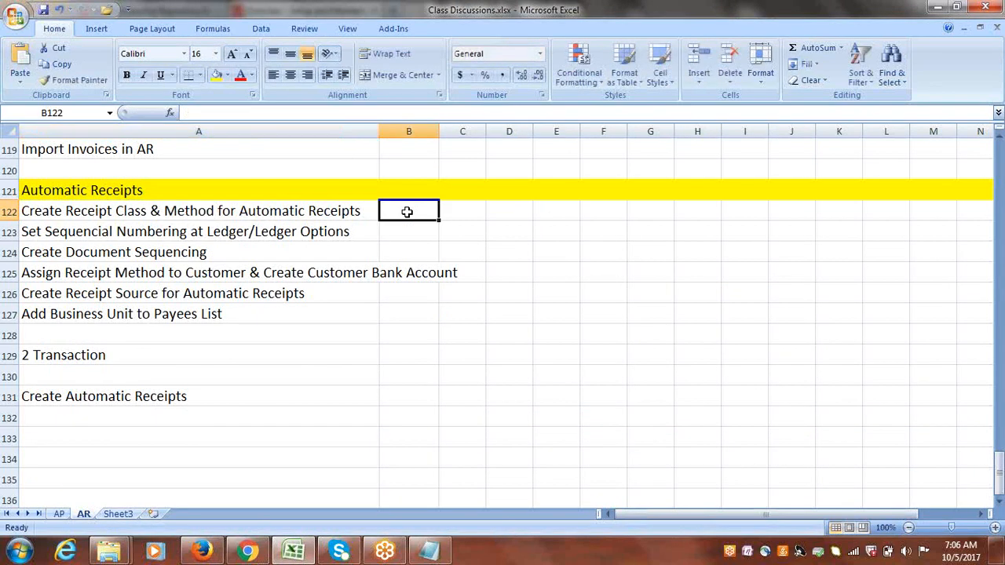
pyautogui.click(232, 247)
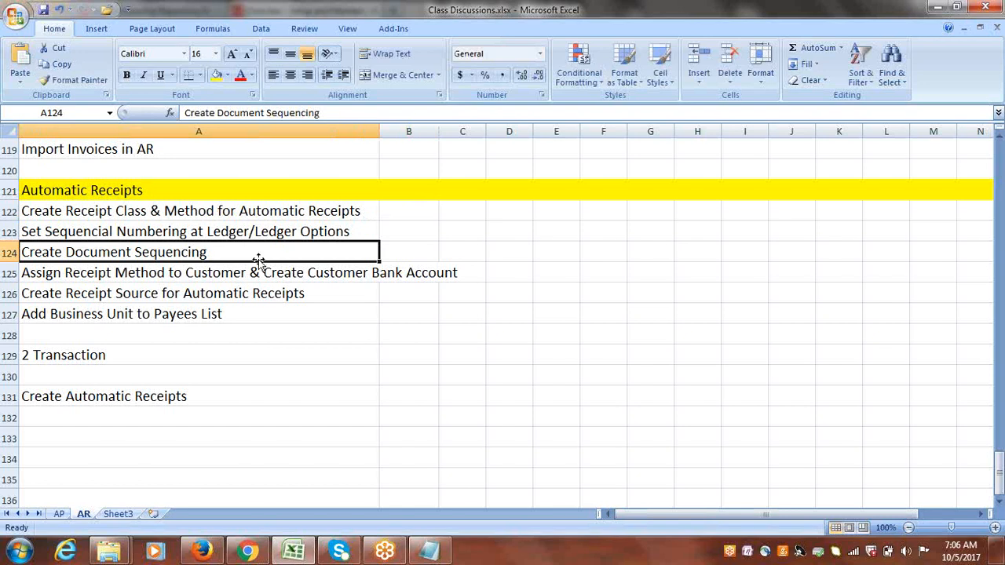
pyautogui.click(135, 273)
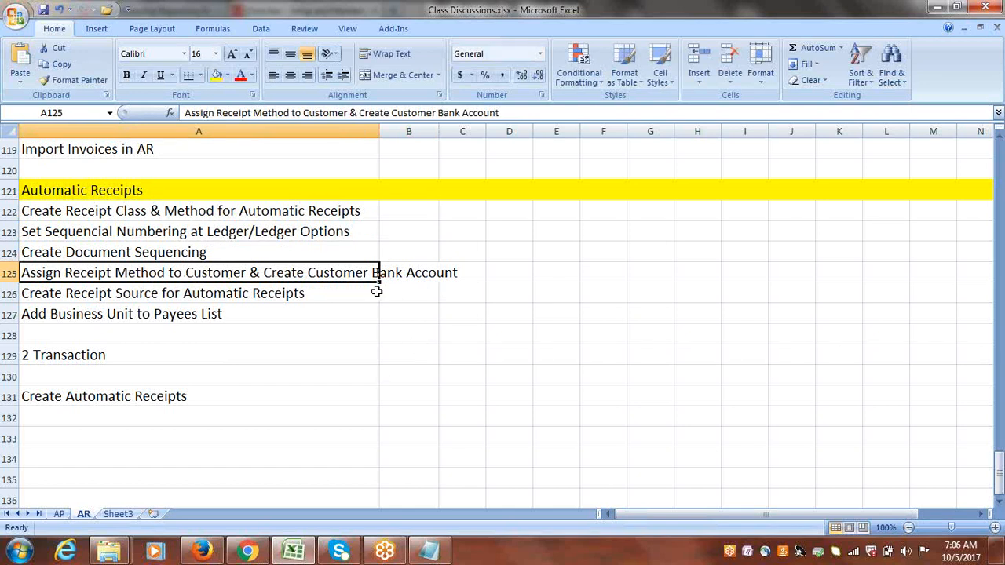
# Switch to the browser, search the project's tasks for manage customers and open the Manage Customers task.
pyautogui.click(201, 552)
pyautogui.doubleClick(143, 277)
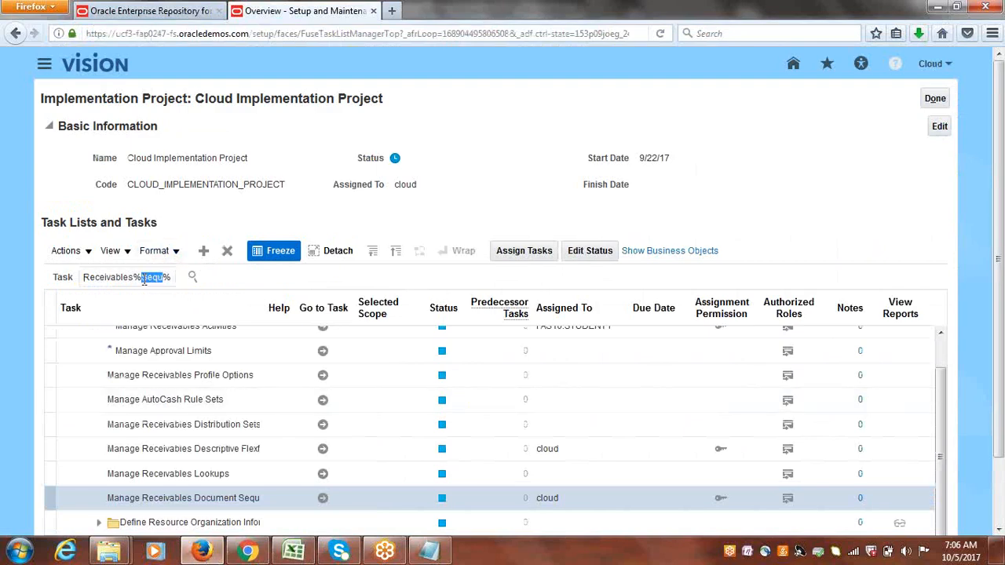
pyautogui.tripleClick(143, 278)
pyautogui.write('manager customers')
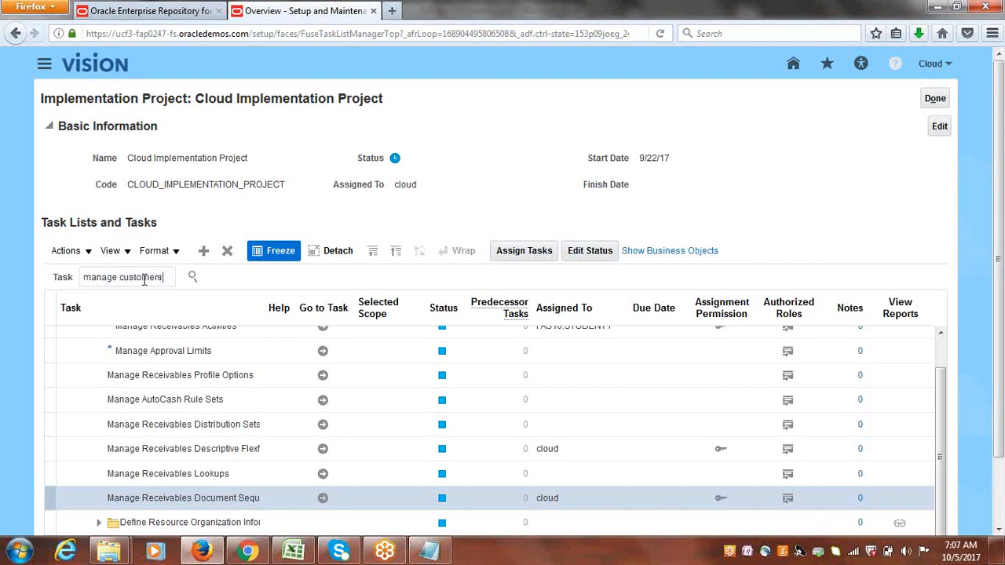
pyautogui.press('Return')
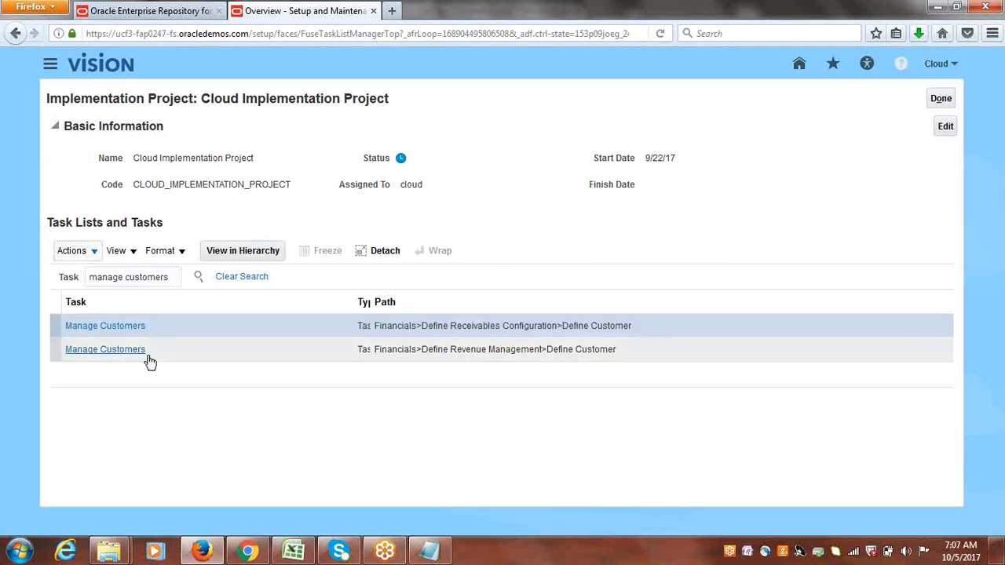
pyautogui.click(124, 351)
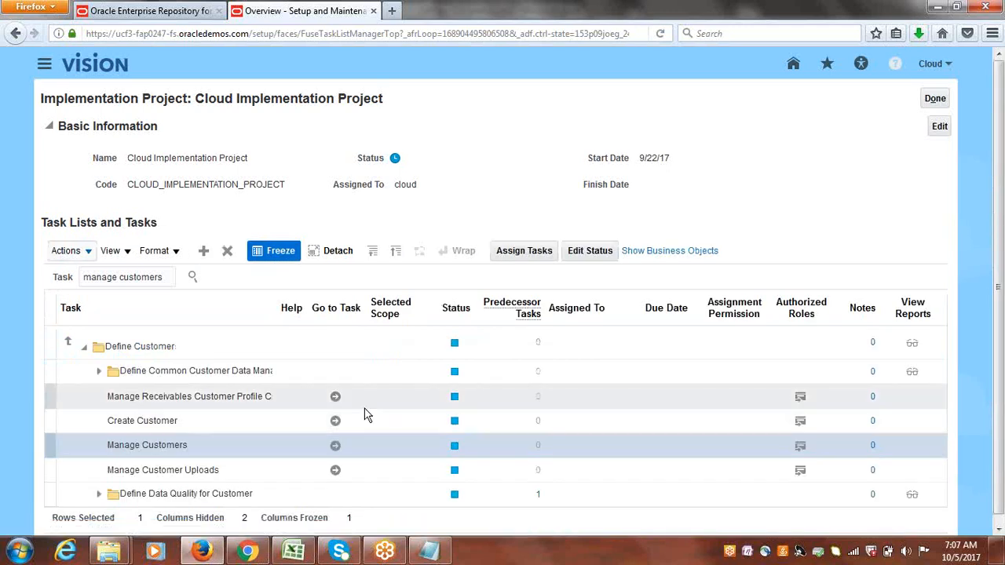
pyautogui.click(335, 447)
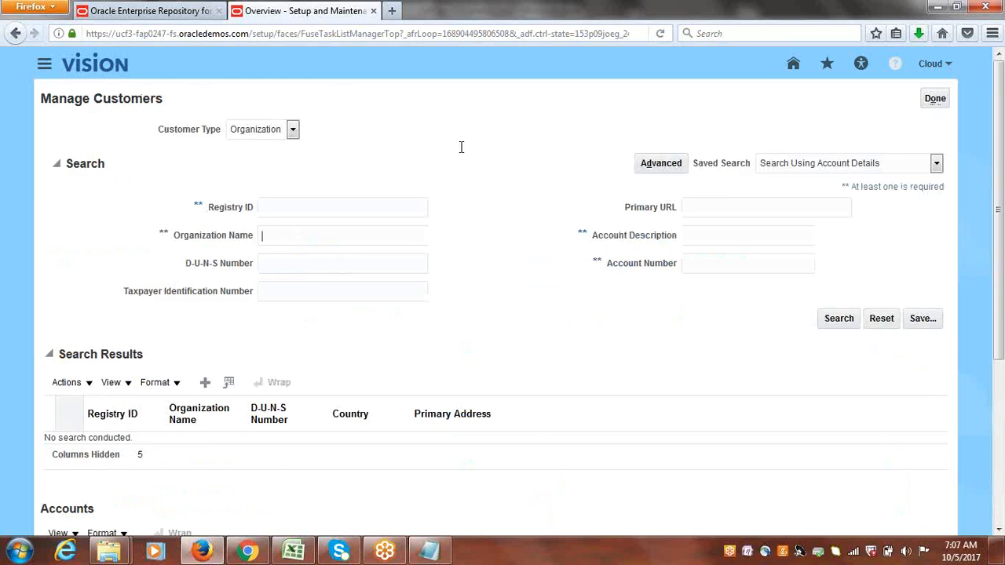
# Search for organization customers named Cloud Cu and open the Cloud Customer-1 account for editing.
pyautogui.write('O')
pyautogui.write('loud')
pyautogui.write(' Cu')
pyautogui.press('Return')
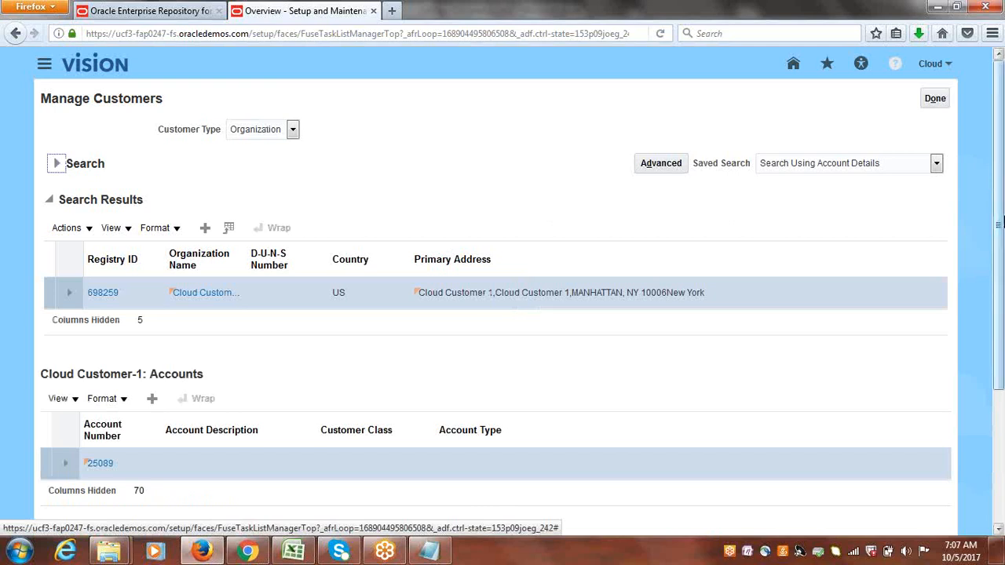
pyautogui.scroll(-3, 1002, 334)
pyautogui.scroll(-2, 1002, 333)
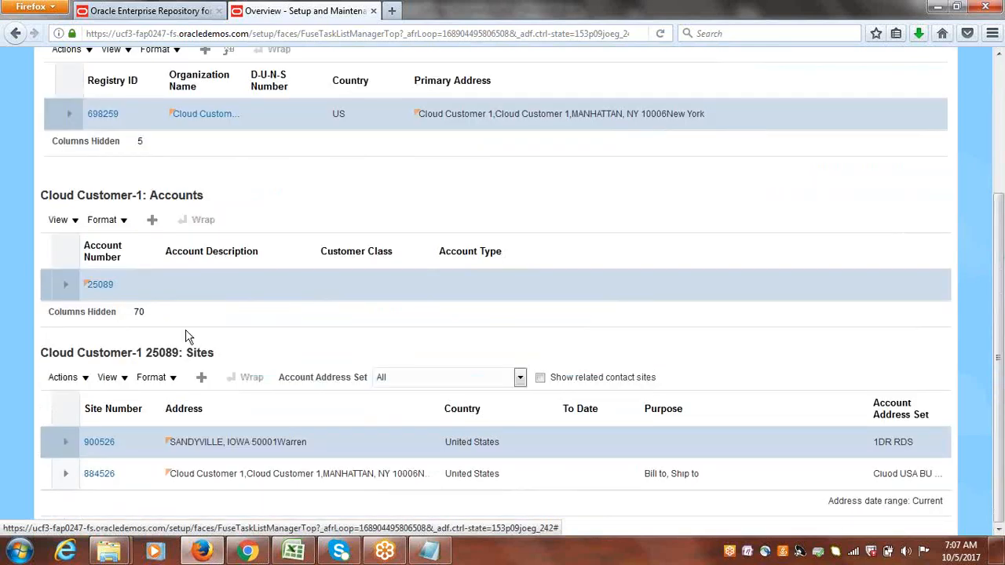
pyautogui.click(98, 289)
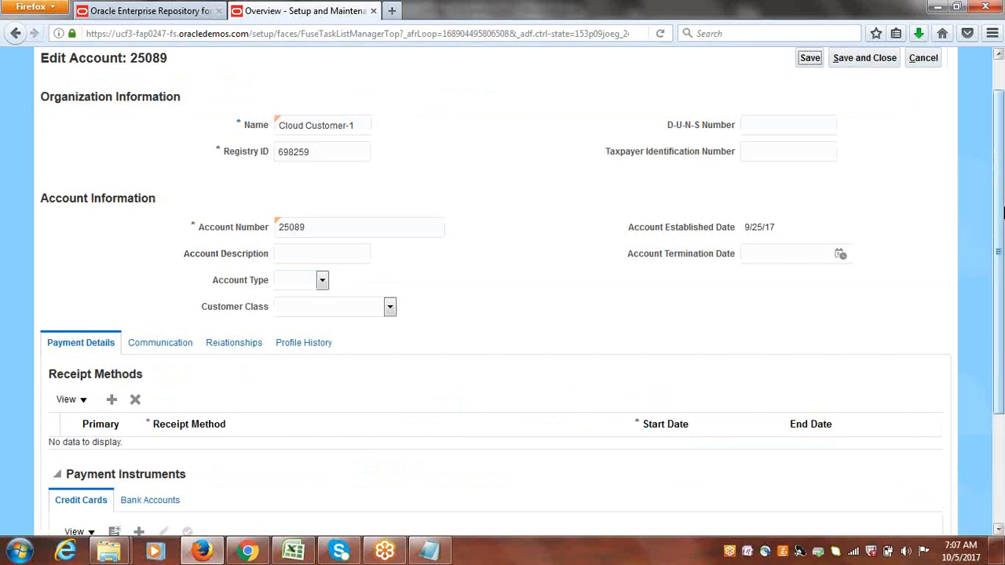
# Add Cloud Bank Transfer as the account's primary receipt method.
pyautogui.moveTo(1002, 208); pyautogui.dragTo(1001, 325)
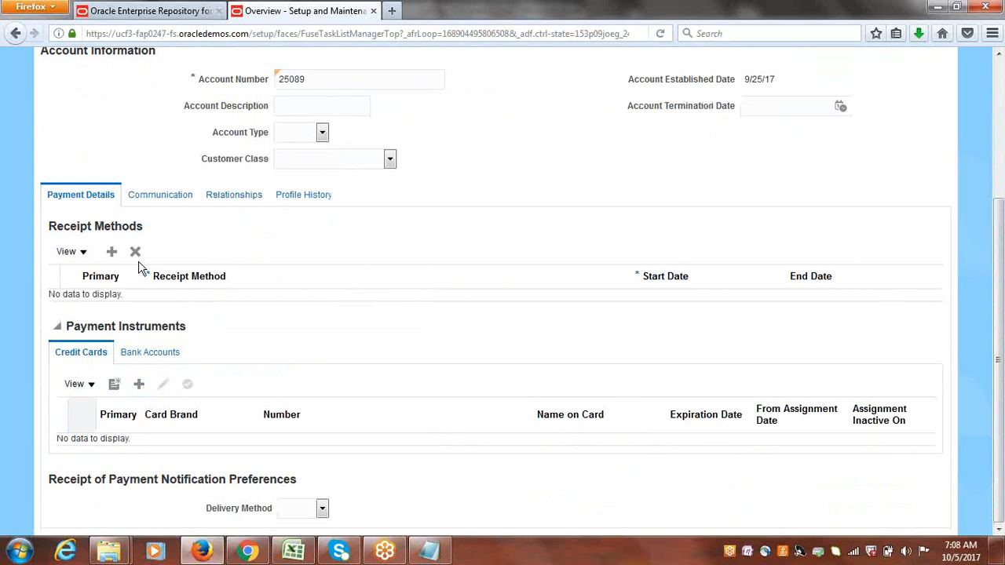
pyautogui.click(111, 251)
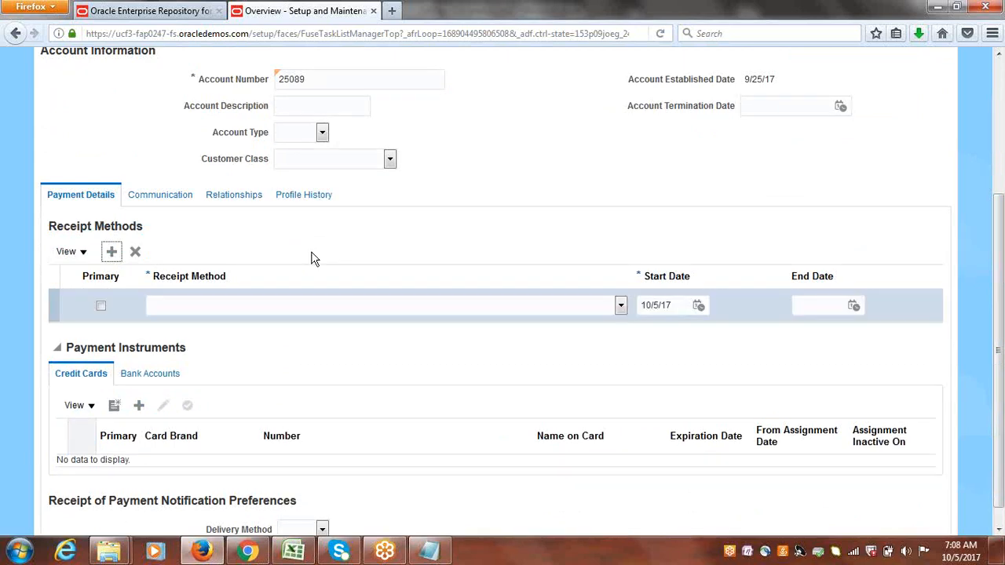
pyautogui.click(620, 310)
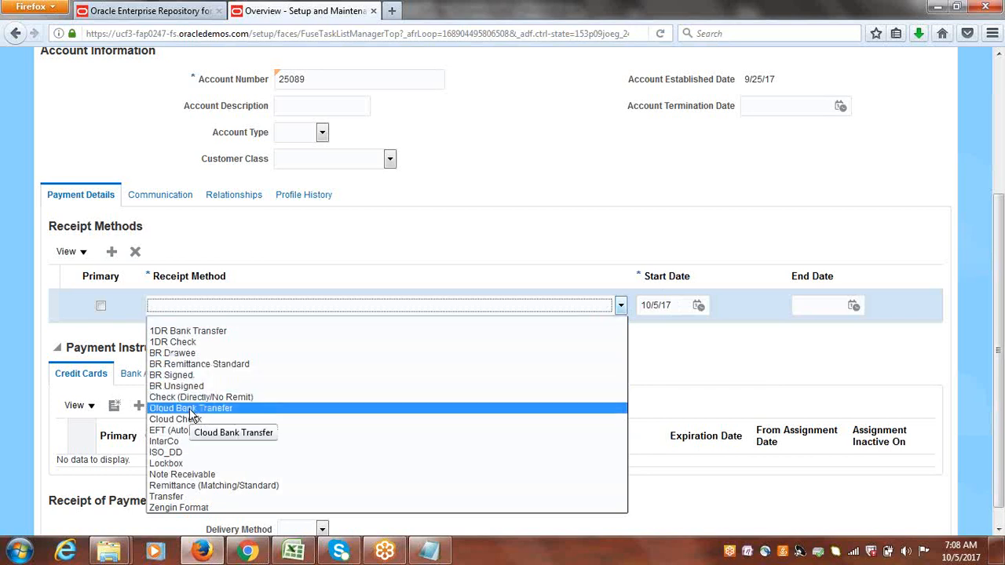
pyautogui.click(191, 413)
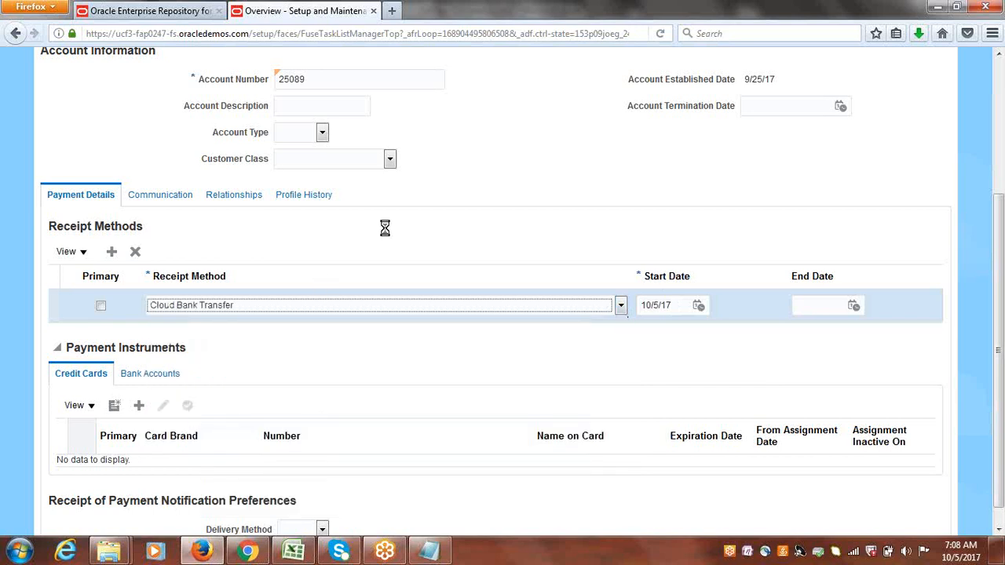
pyautogui.click(100, 305)
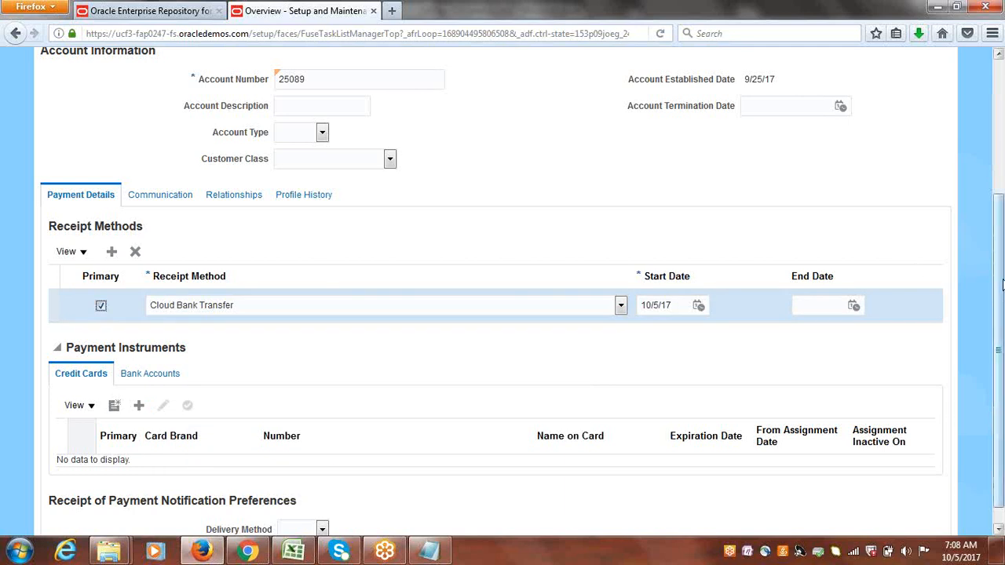
# Start a new customer bank account and set its country to United States via the country search.
pyautogui.scroll(-1, 1001, 284)
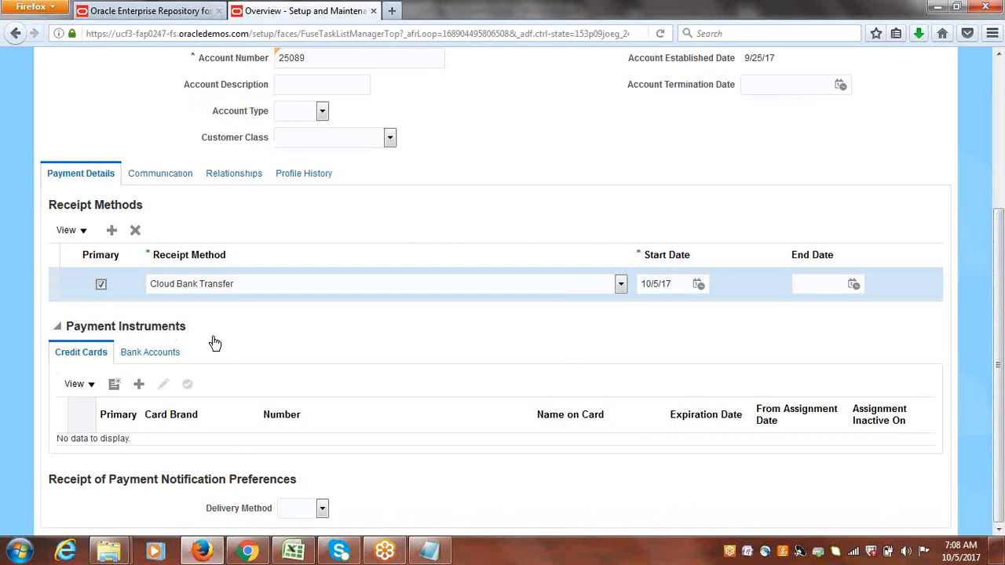
pyautogui.click(162, 354)
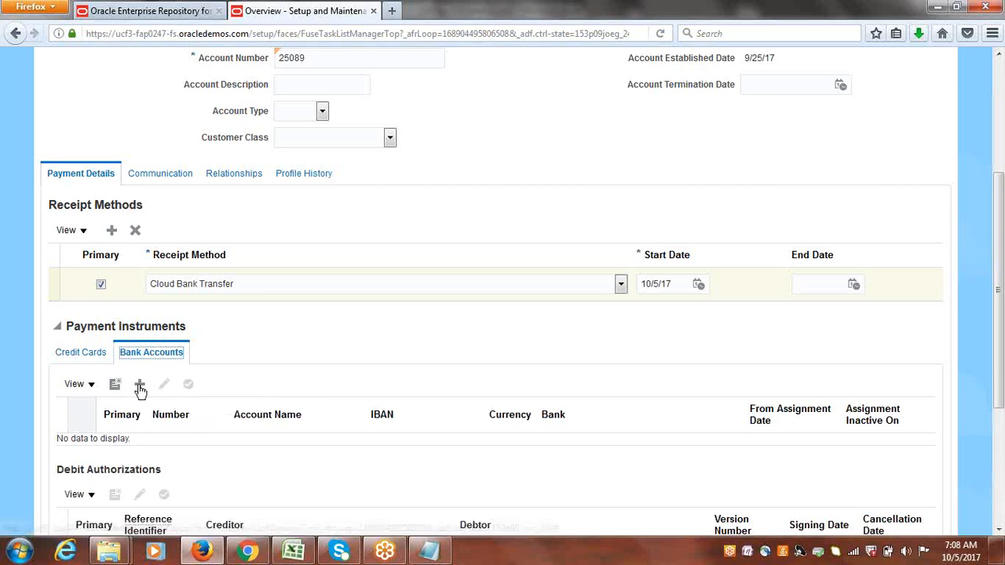
pyautogui.click(115, 386)
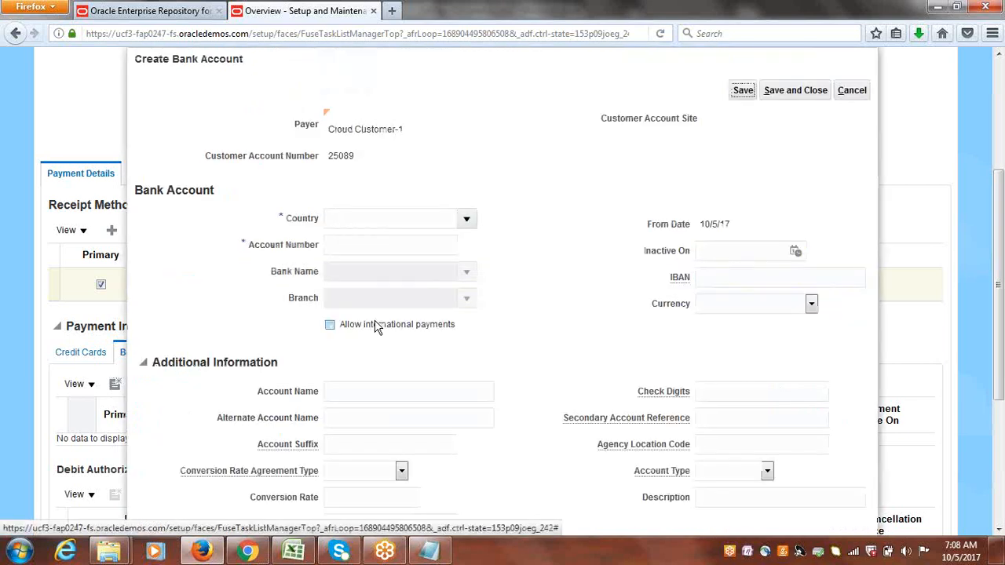
pyautogui.click(466, 218)
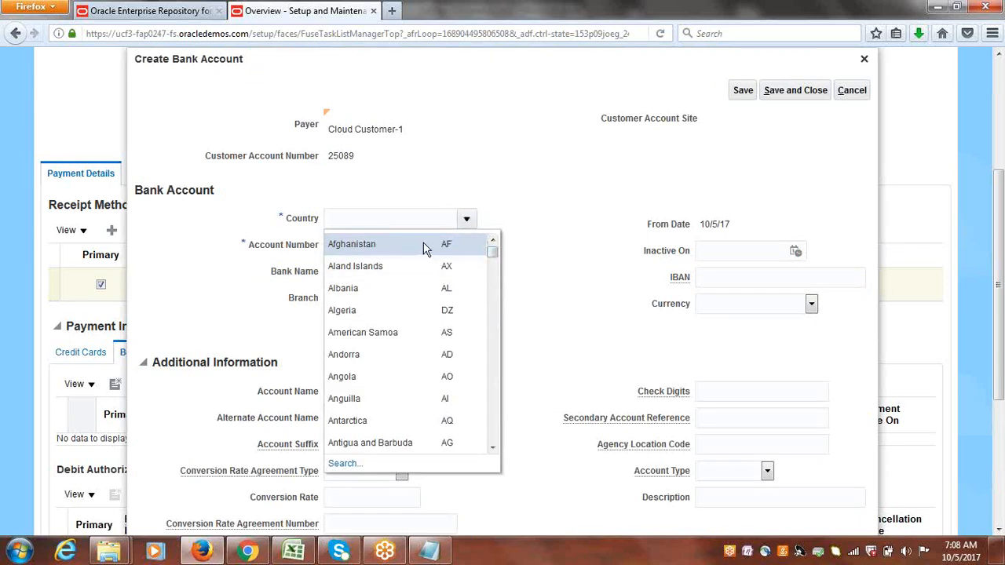
pyautogui.click(350, 465)
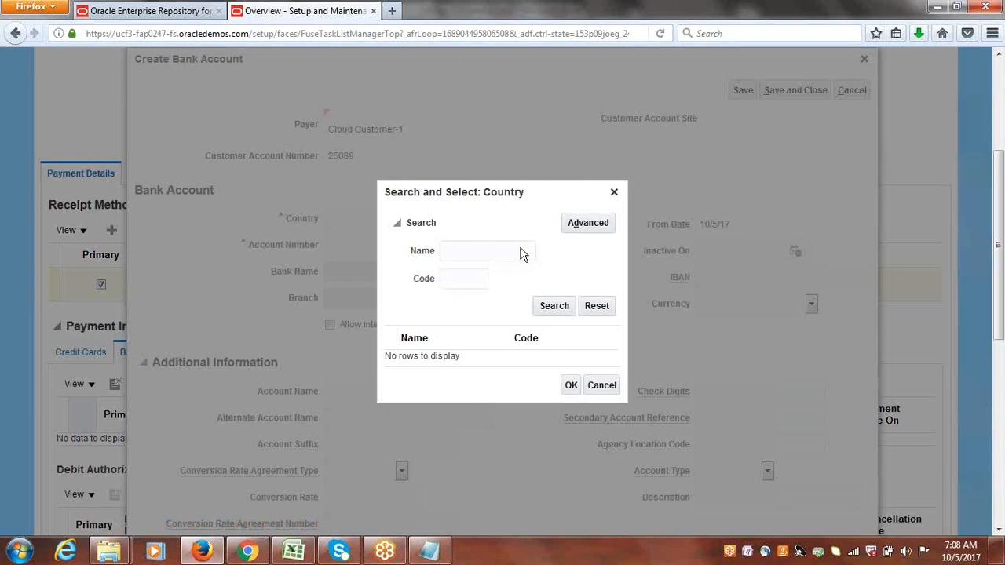
pyautogui.click(471, 281)
pyautogui.write('US')
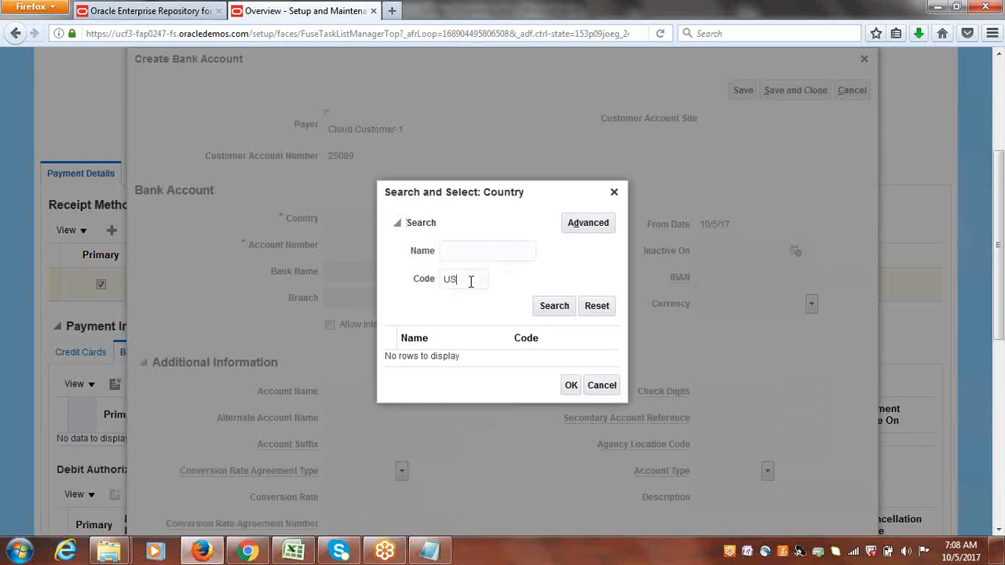
pyautogui.click(560, 306)
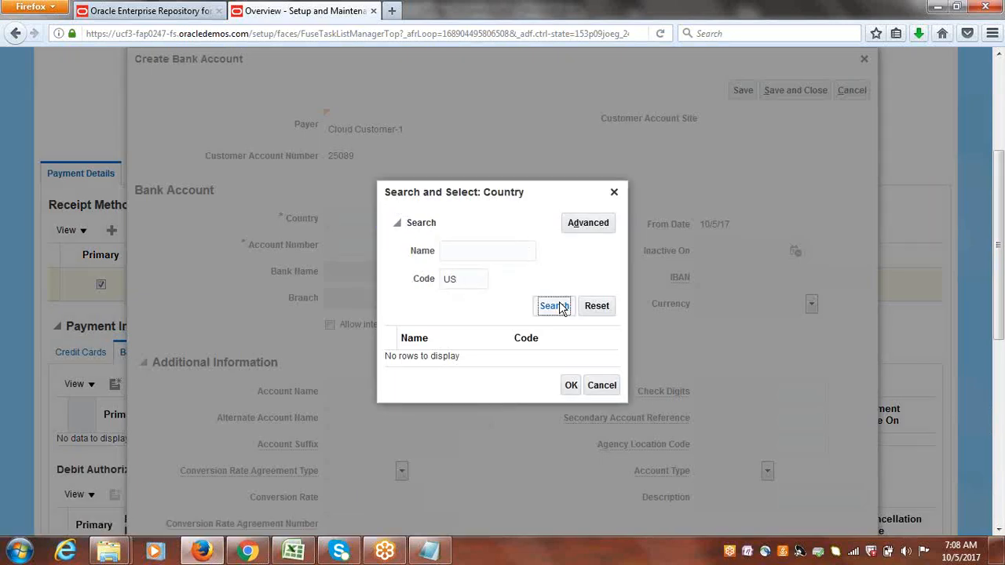
pyautogui.click(425, 356)
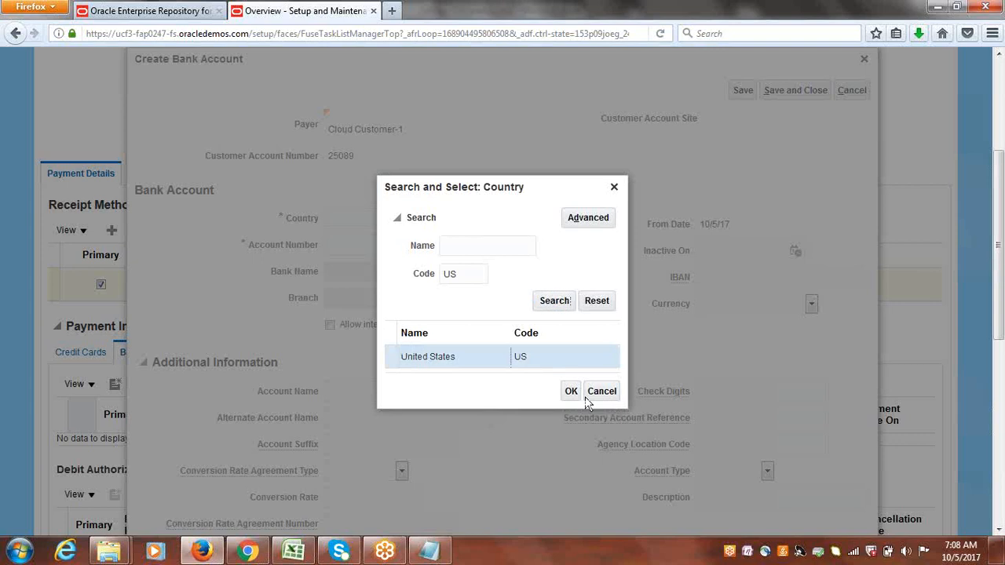
pyautogui.click(572, 391)
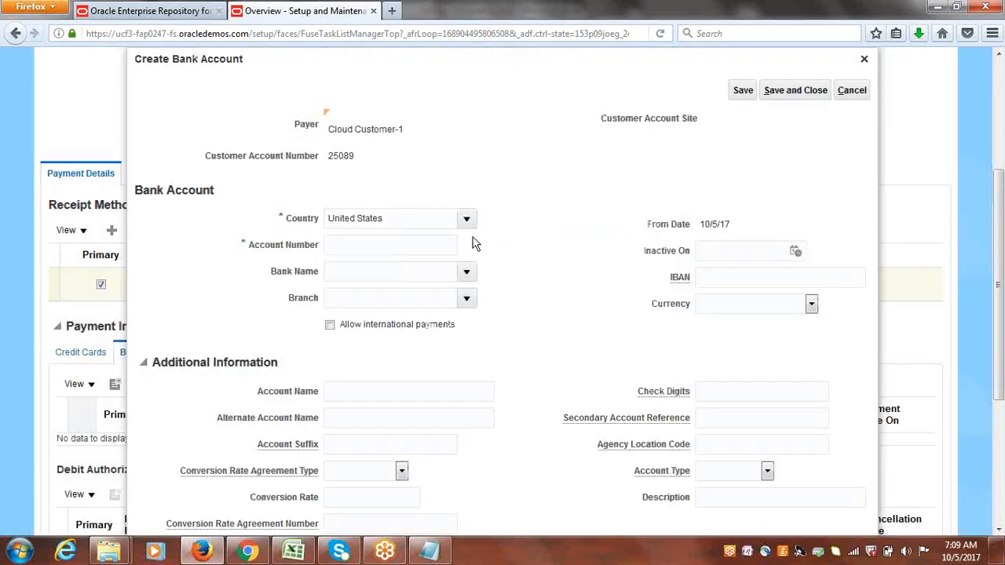
# Enter the bank account number and the account name Cloud Customer Account, then save and close the bank account.
pyautogui.click(394, 245)
pyautogui.write('4444444444444')
pyautogui.click(398, 397)
pyautogui.write('Cloud')
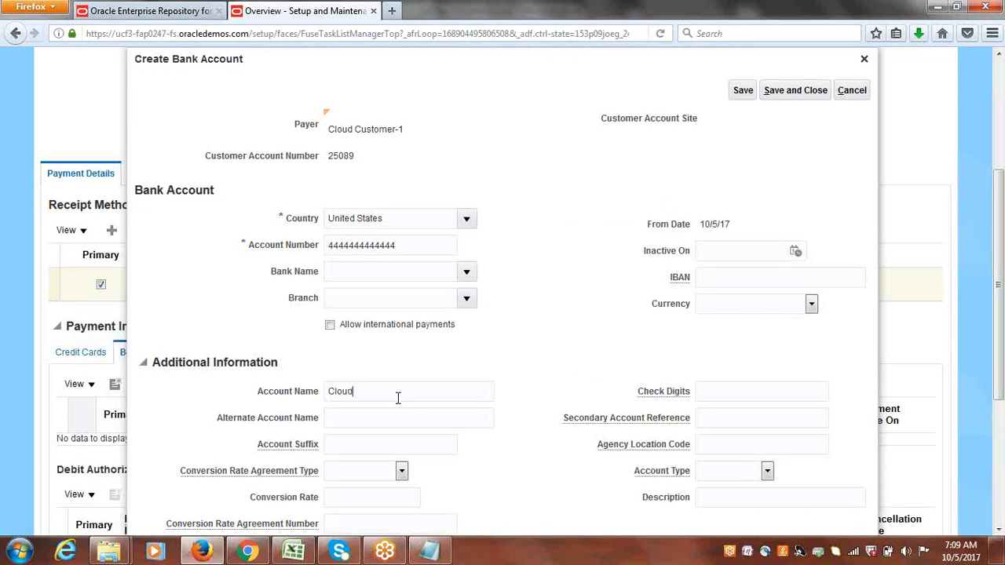
pyautogui.write(' Customer-1')
pyautogui.write('ccount')
pyautogui.click(793, 92)
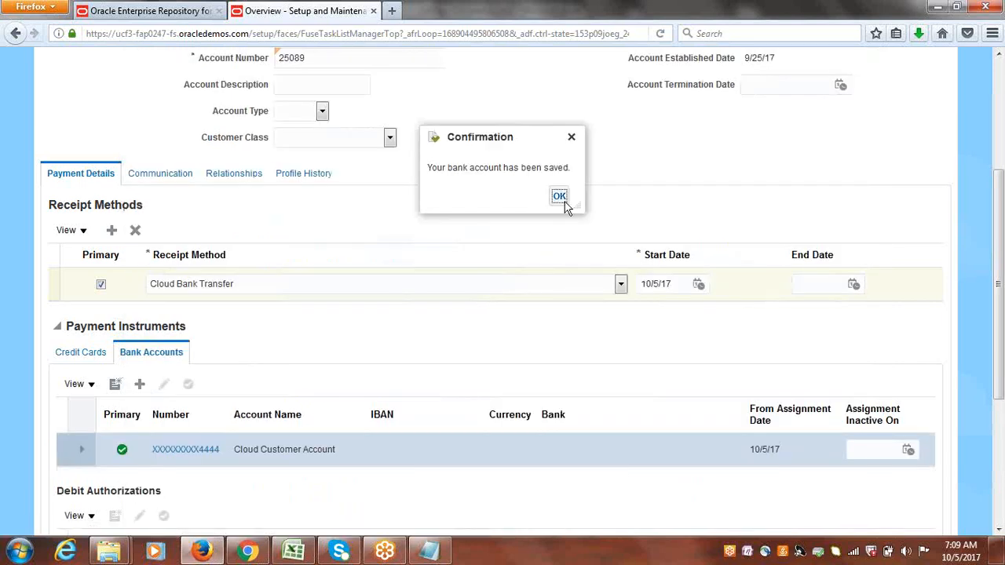
# Dismiss the confirmation and save and close the customer account.
pyautogui.click(560, 197)
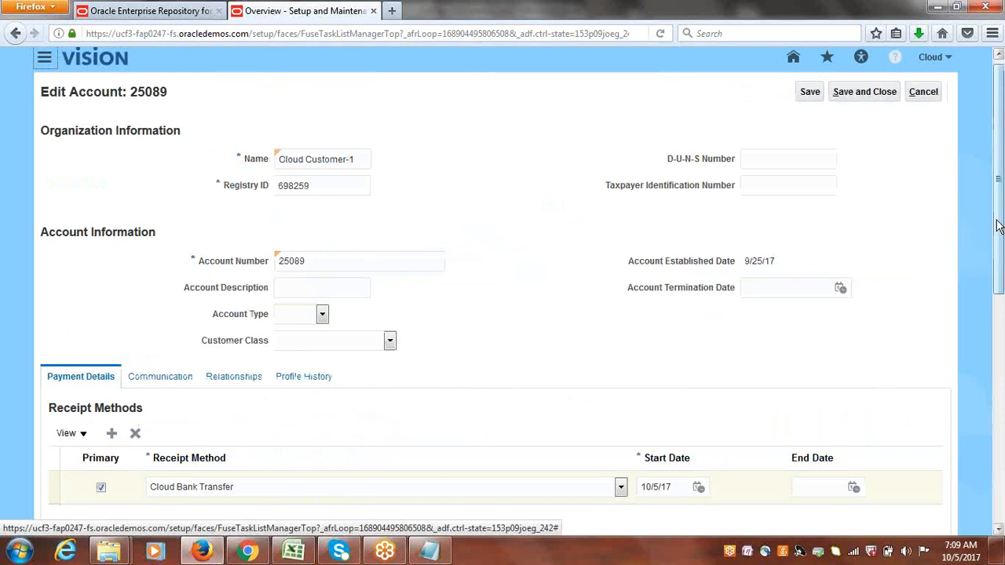
pyautogui.moveTo(999, 232); pyautogui.dragTo(1001, 203)
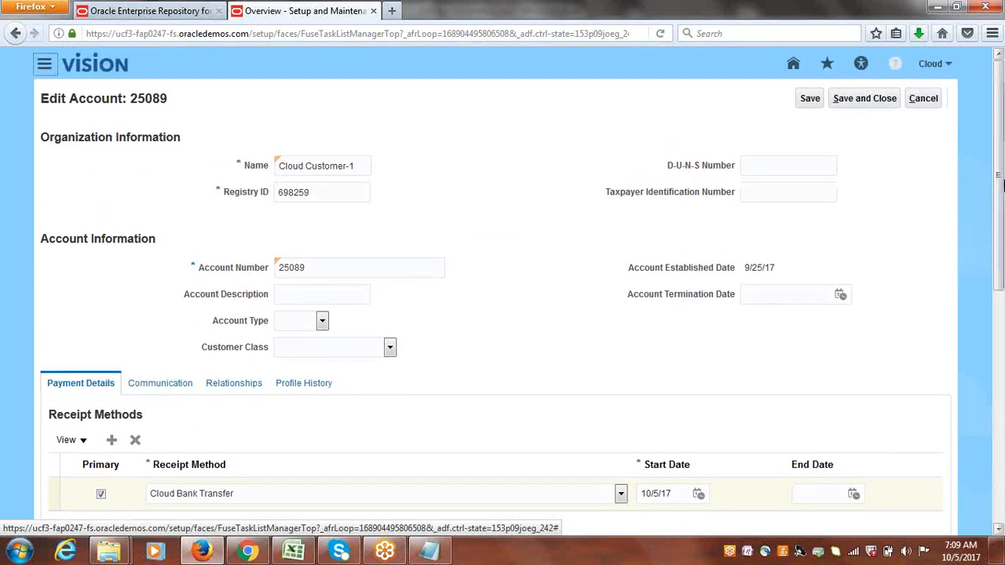
pyautogui.click(870, 100)
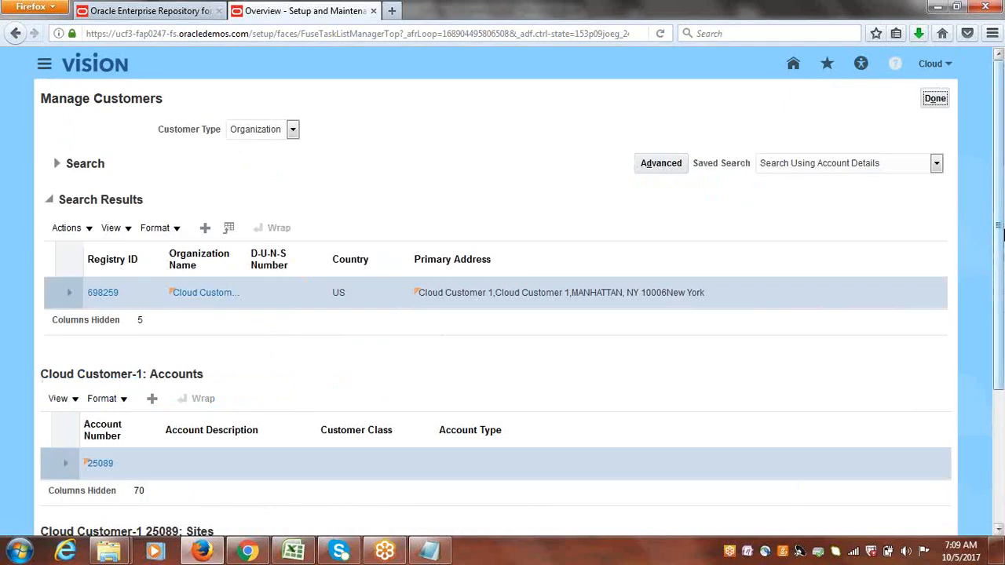
# Open the customer's Bill to, Ship to site and add Cloud Bank Transfer as its primary receipt method.
pyautogui.moveTo(1001, 212); pyautogui.dragTo(1001, 351)
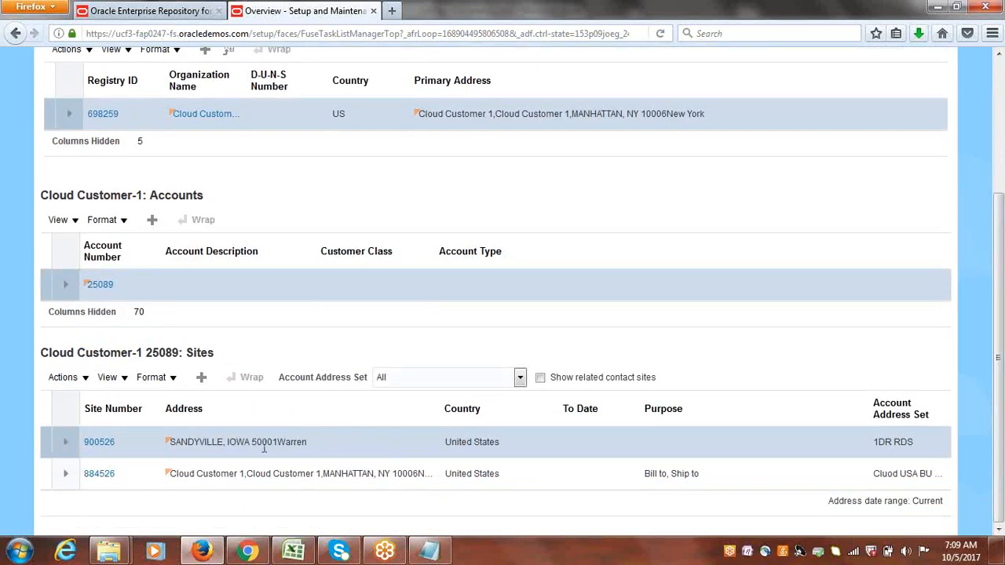
pyautogui.click(43, 477)
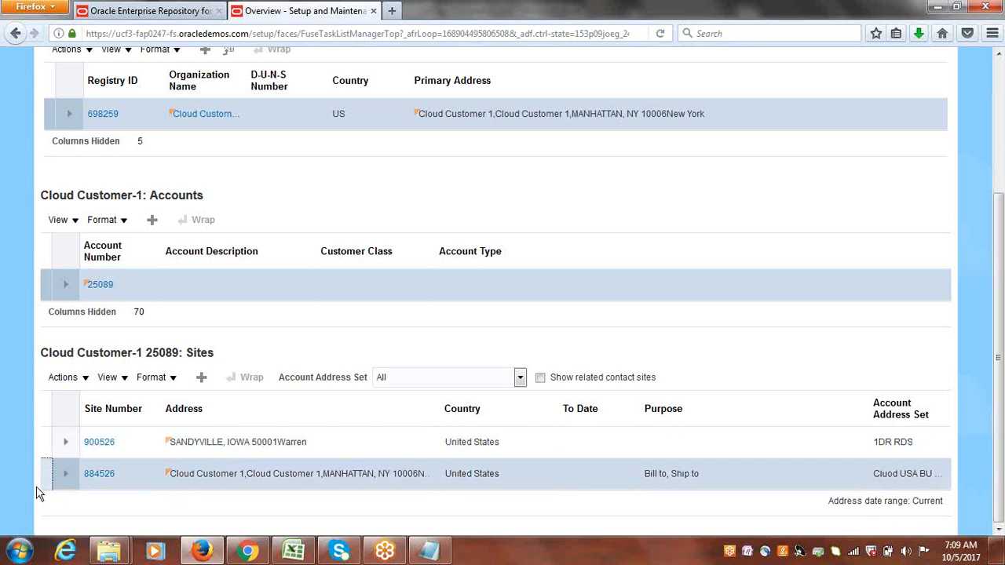
pyautogui.click(105, 475)
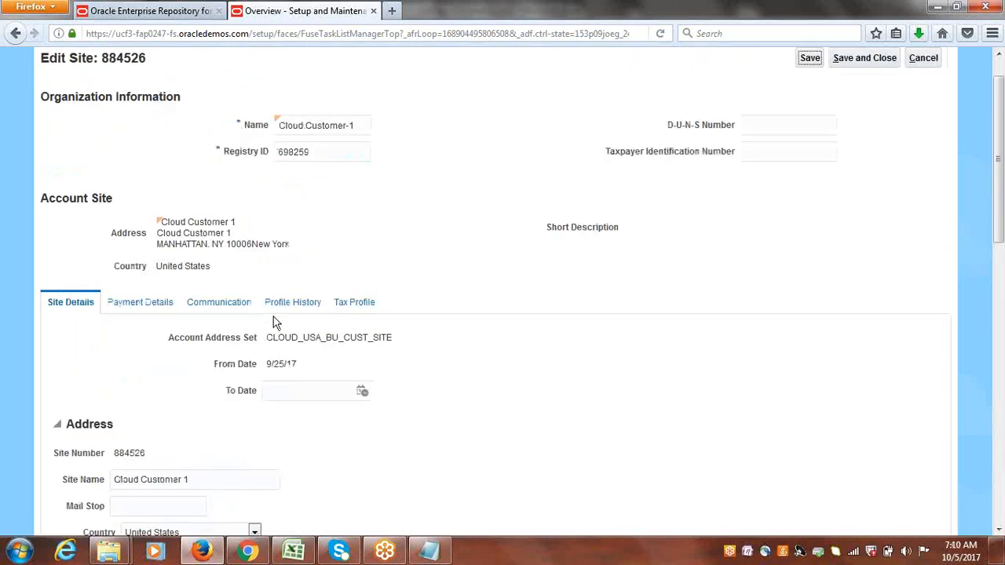
pyautogui.click(156, 303)
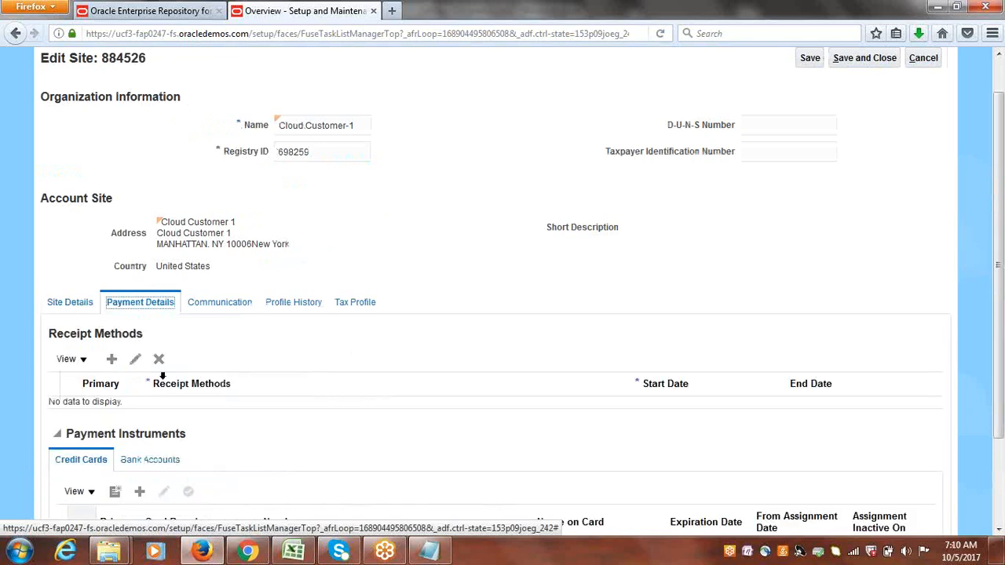
pyautogui.click(113, 358)
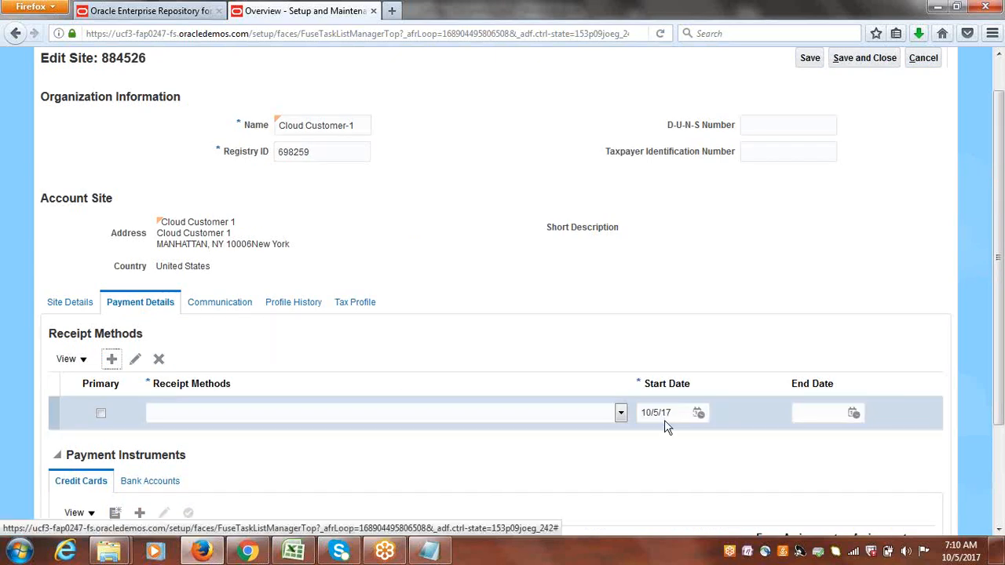
pyautogui.click(620, 413)
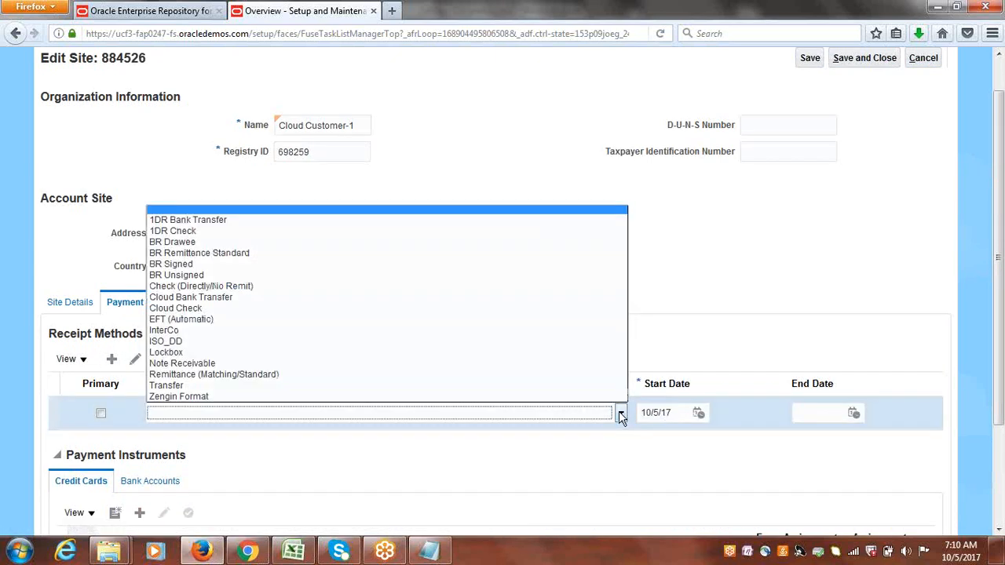
pyautogui.click(210, 299)
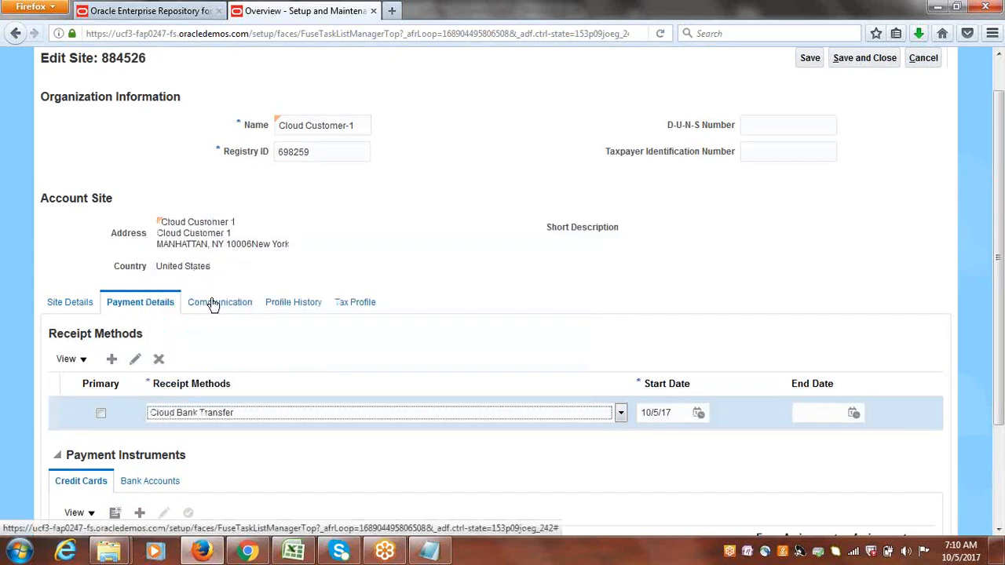
pyautogui.click(101, 413)
pyautogui.scroll(-3, 459, 377)
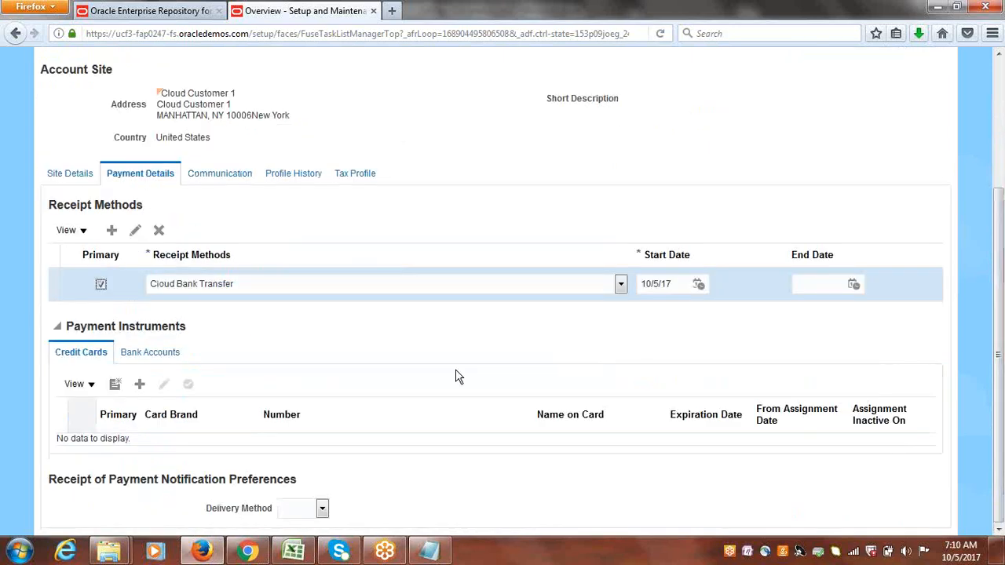
# Add the existing Cloud Customer Account bank account to the site's payment instruments.
pyautogui.click(152, 353)
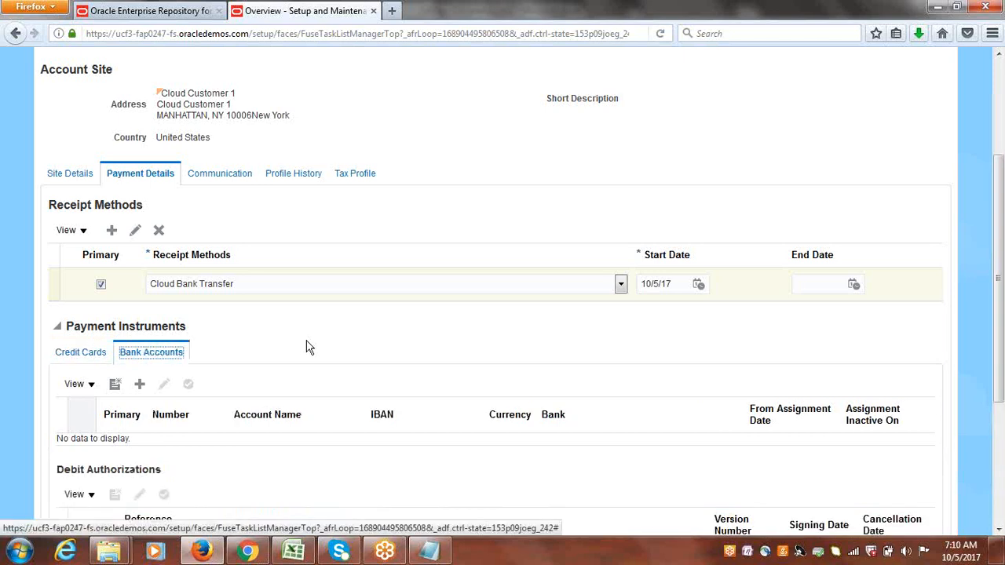
pyautogui.click(141, 385)
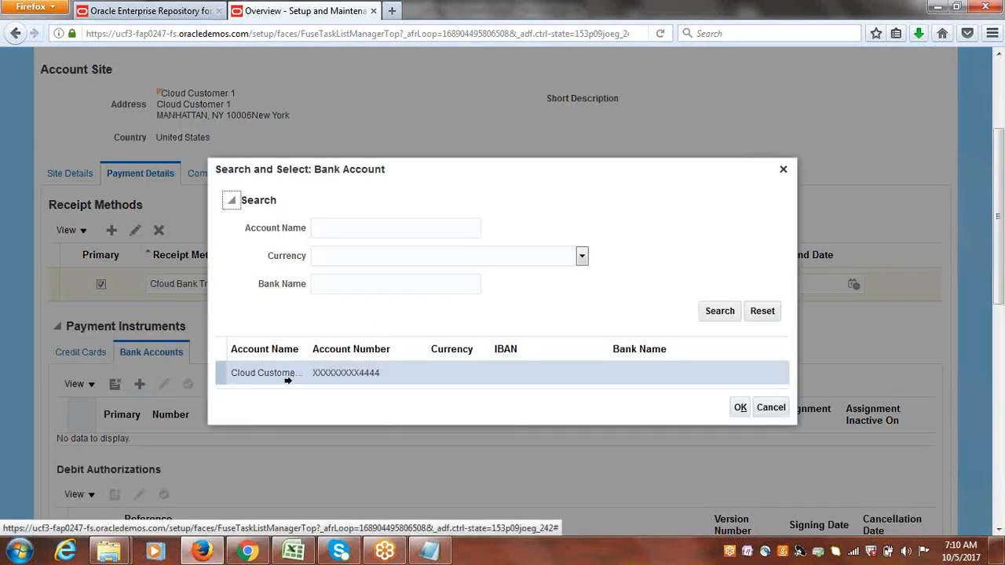
pyautogui.click(218, 374)
pyautogui.click(742, 408)
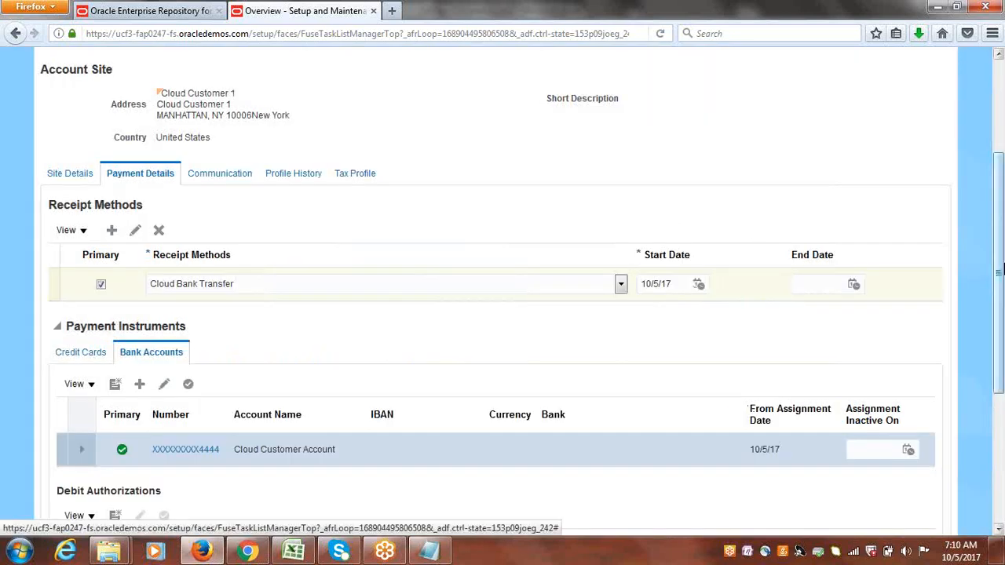
# Save and close the customer site and leave the customer editing page.
pyautogui.scroll(3, 1000, 302)
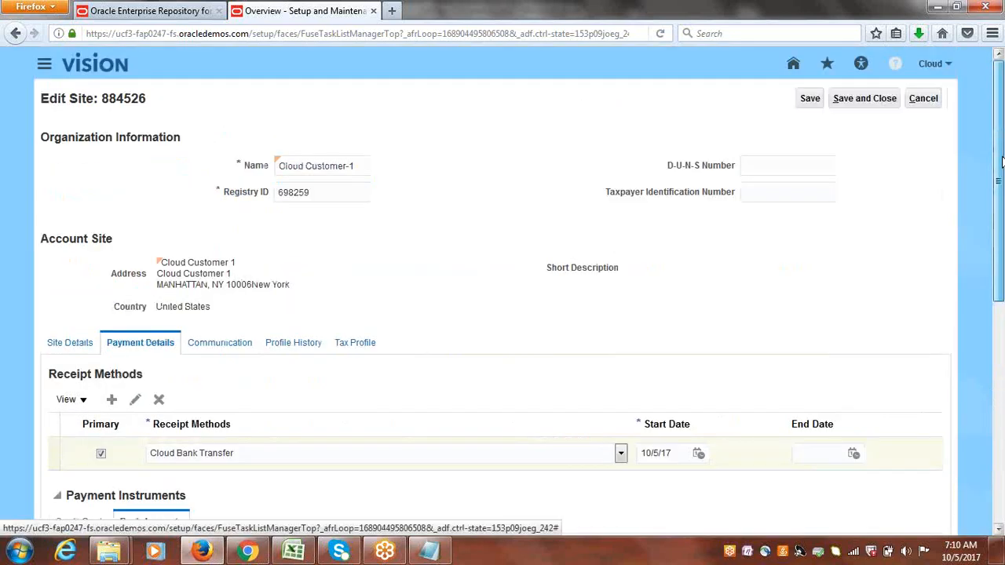
pyautogui.click(864, 99)
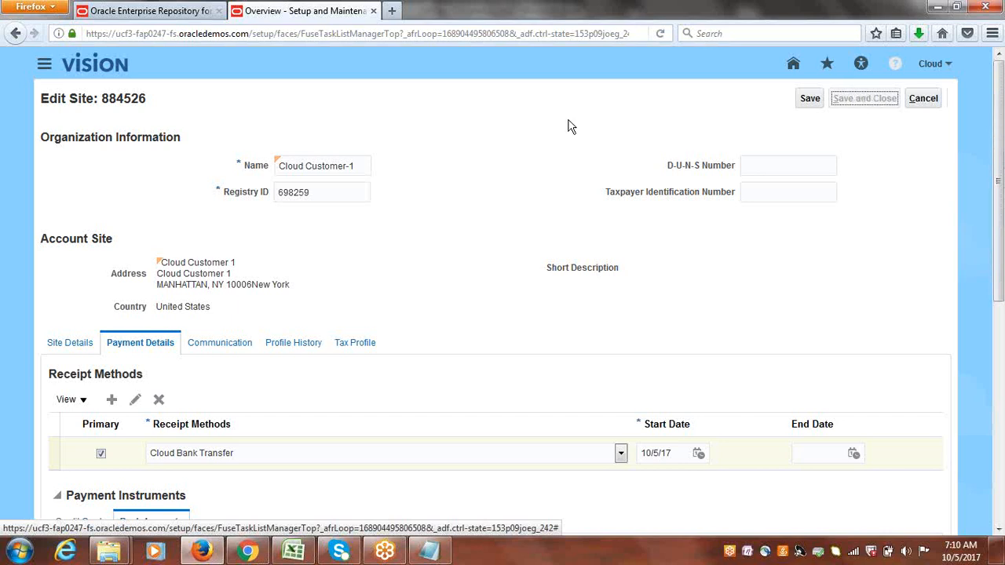
pyautogui.click(935, 99)
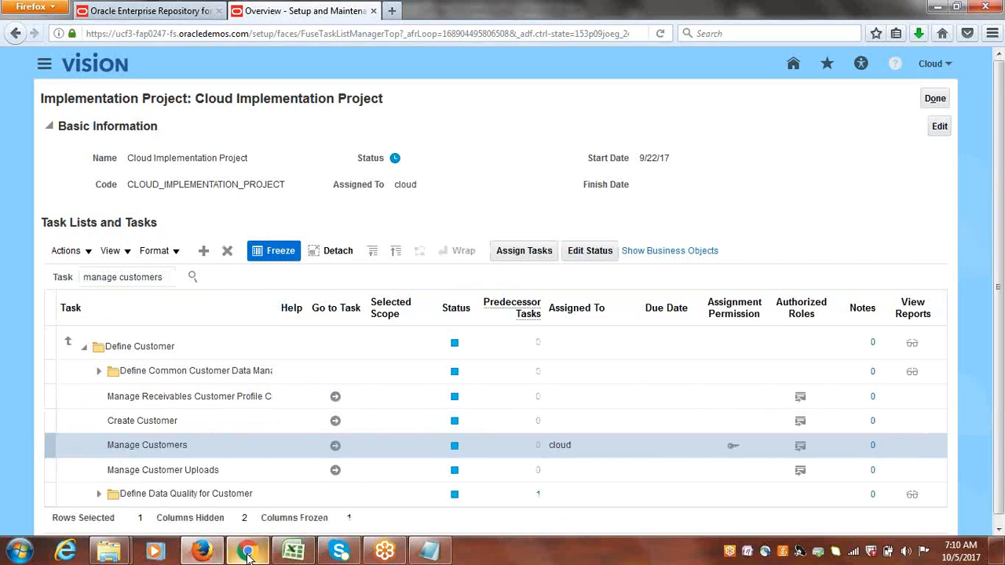
# Review the next task, Create Receipt Source for Automatic Receipts, in the Class Discussions tracker.
pyautogui.click(293, 551)
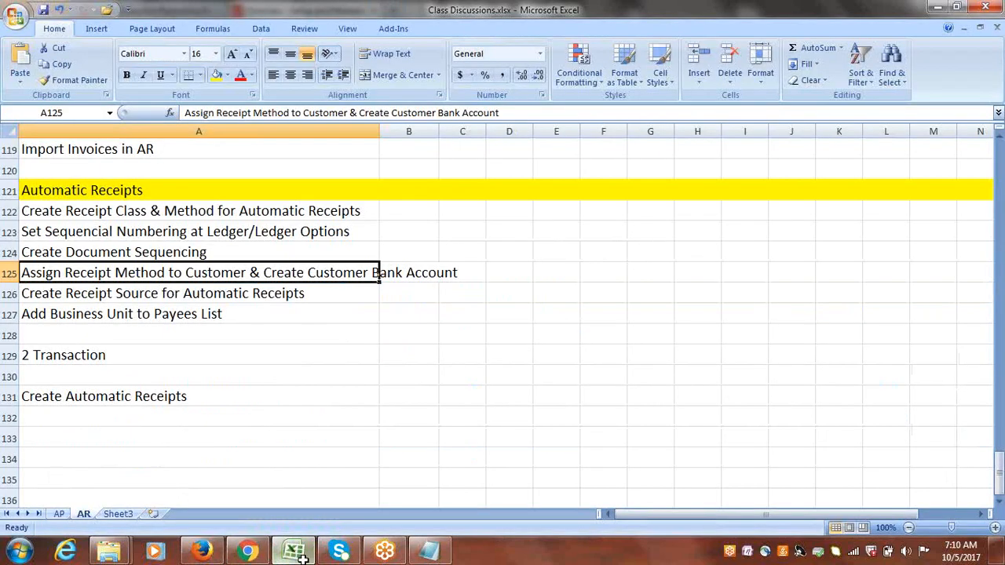
pyautogui.click(108, 292)
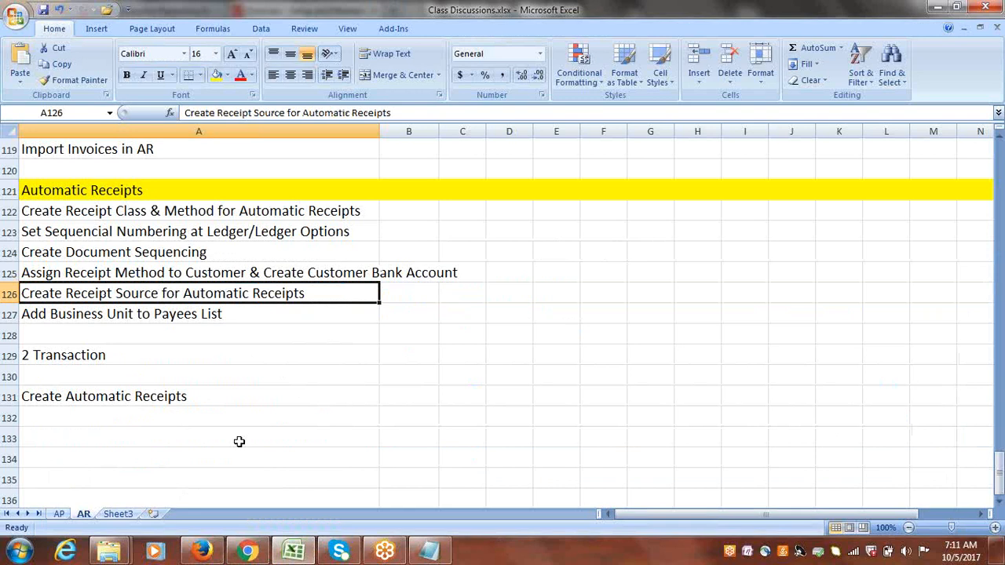
pyautogui.click(203, 551)
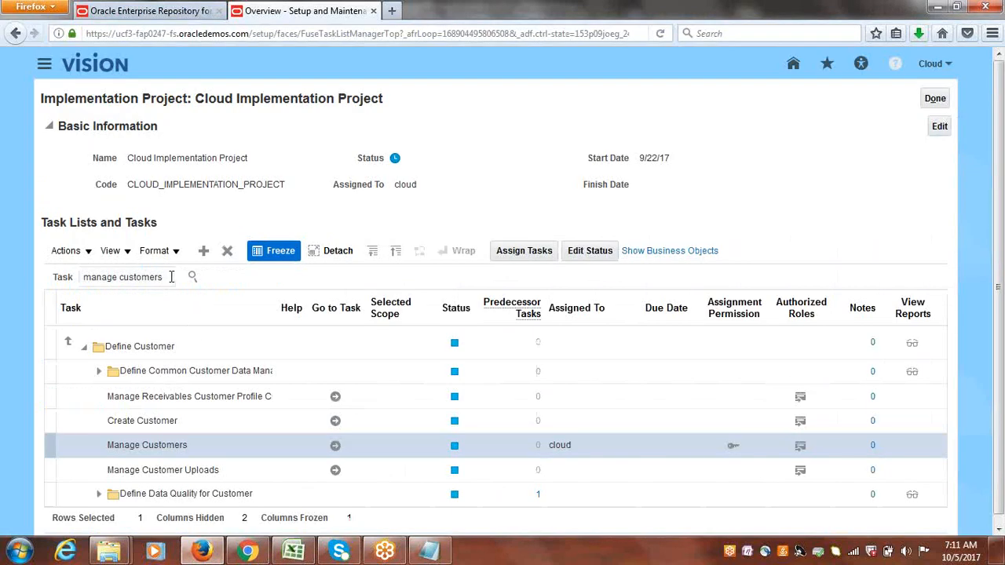
# Search the implementation project tasks for Receipt Sources and open the Manage Receipt Sources task.
pyautogui.moveTo(172, 276); pyautogui.dragTo(17, 276)
pyautogui.write('Receic')
pyautogui.press('BackSpace')
pyautogui.write('pt Sources')
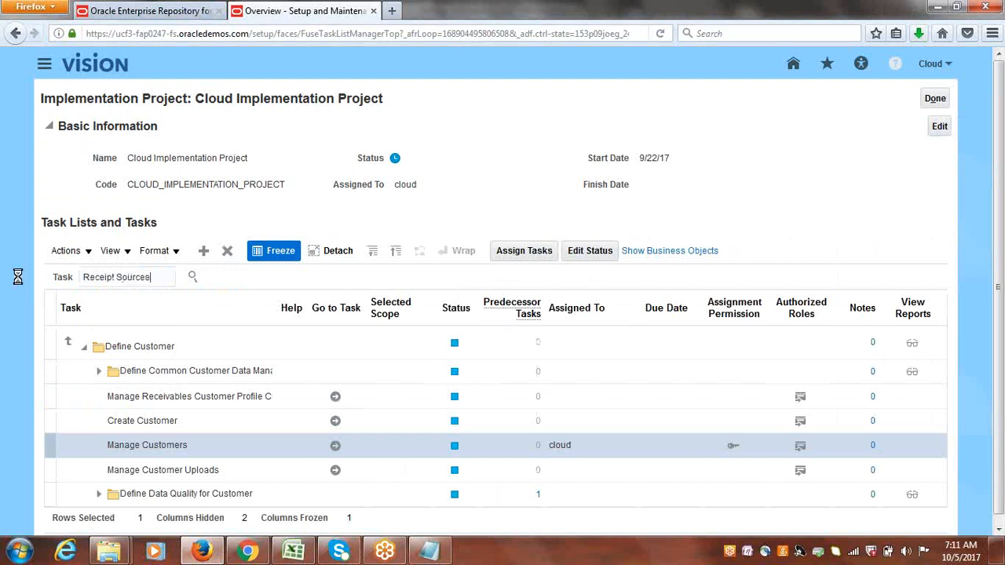
pyautogui.press('Return')
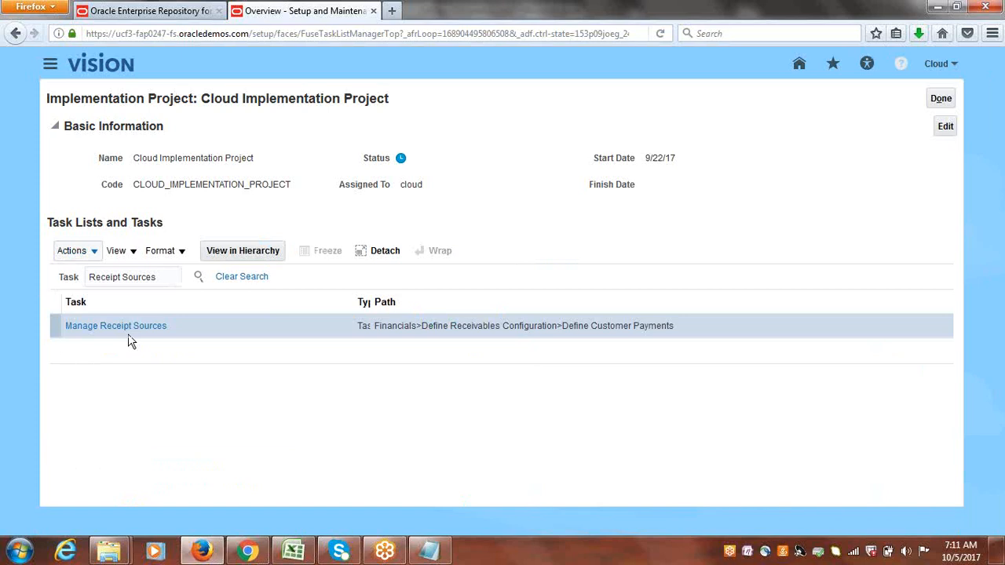
pyautogui.click(126, 325)
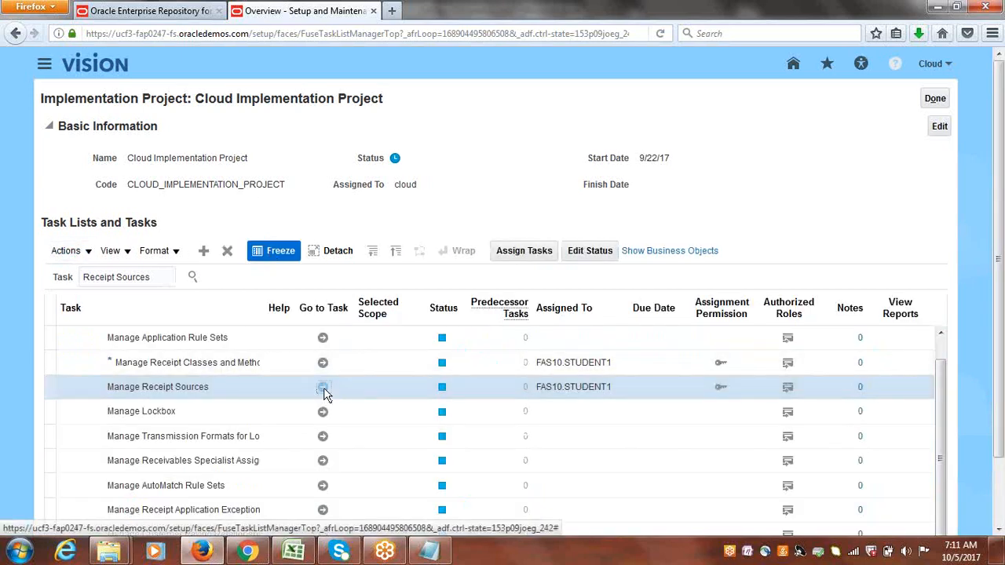
pyautogui.click(323, 387)
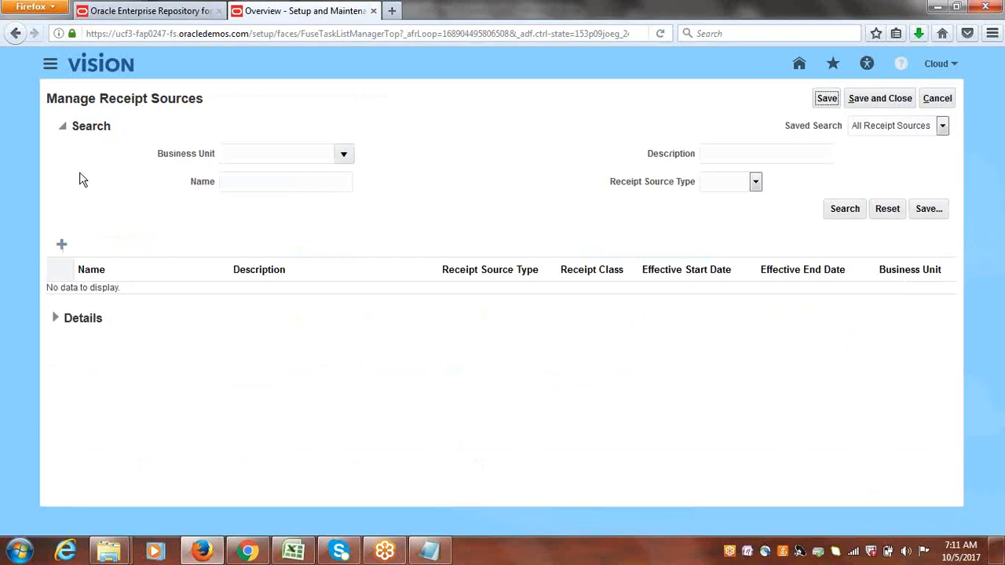
# Create a receipt source for Cloud USA Business Unit named Cloud Automatic, with the description Cloud Automatic.
pyautogui.click(62, 244)
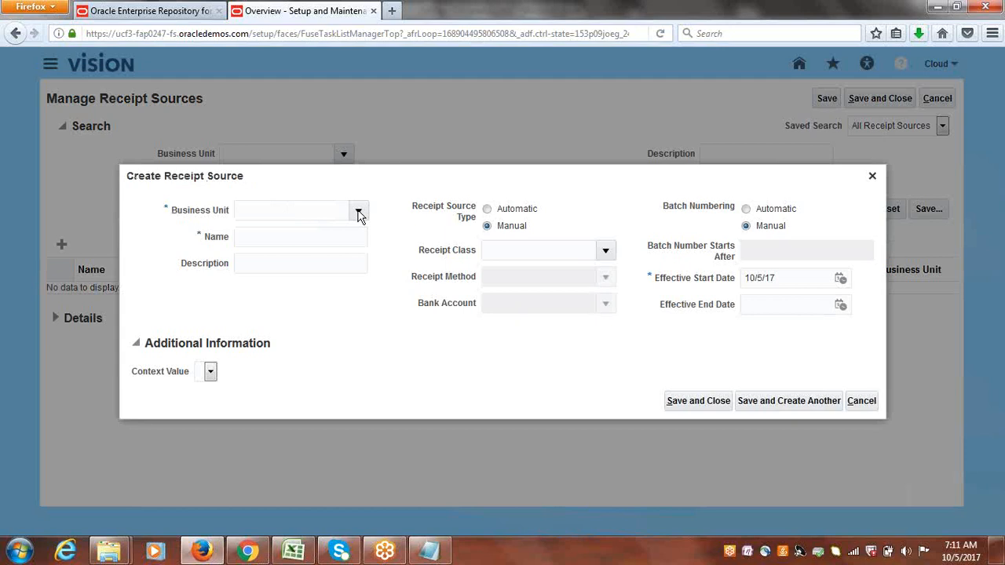
pyautogui.click(357, 212)
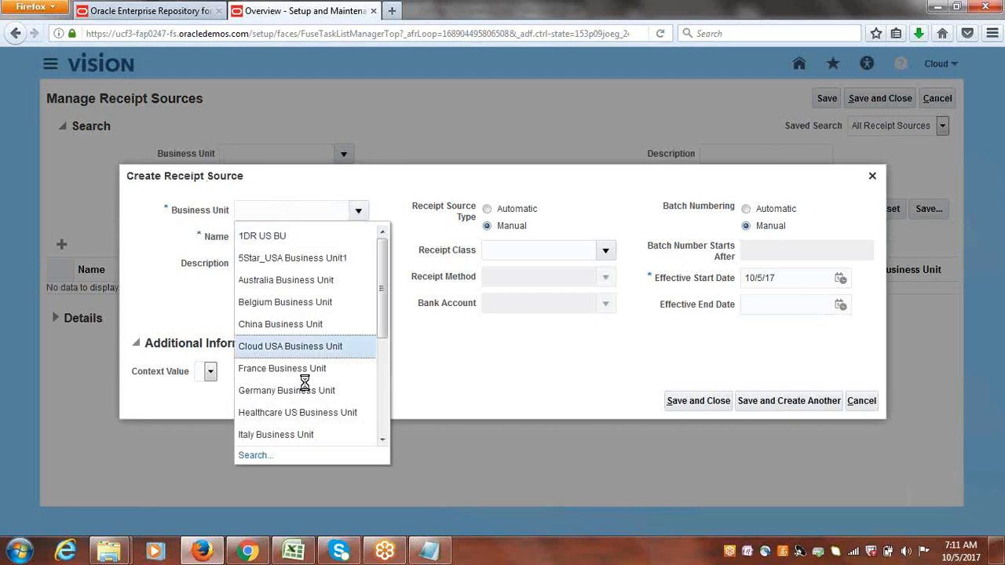
pyautogui.press('Escape')
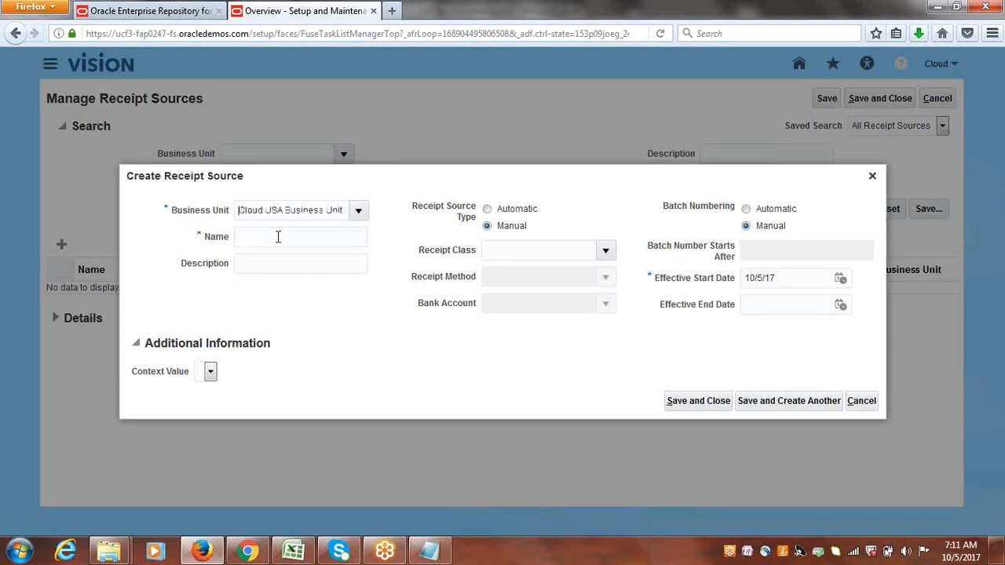
pyautogui.write('Cloud Automatic')
pyautogui.moveTo(326, 236); pyautogui.dragTo(130, 249)
pyautogui.hotkey('ctrl', 'c')
pyautogui.click(258, 271)
pyautogui.hotkey('ctrl', 'v')
# Set the receipt source type to Automatic, receipt class to Cloud Automatic, and receipt method to Cloud Bank Transfer.
pyautogui.click(486, 208)
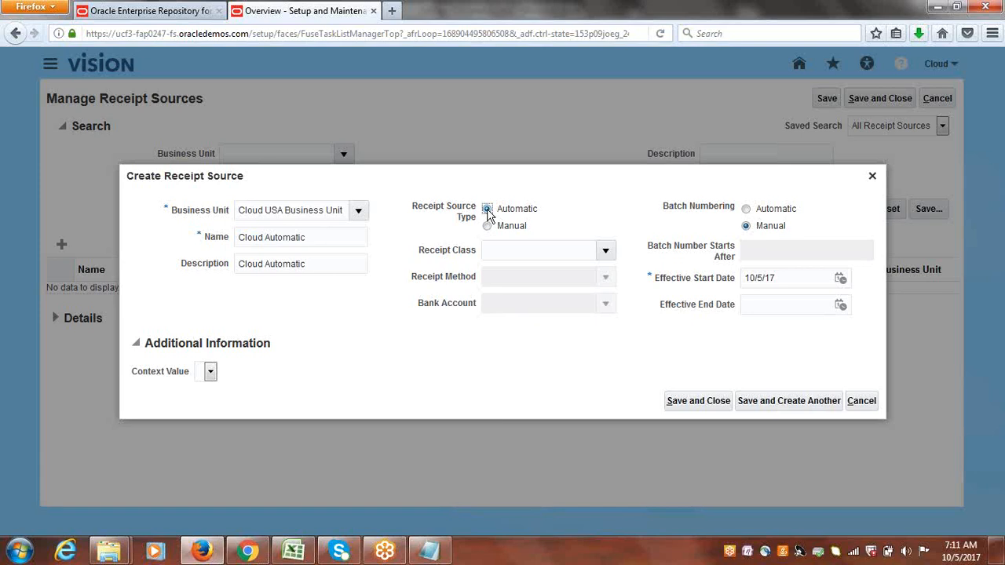
pyautogui.click(607, 252)
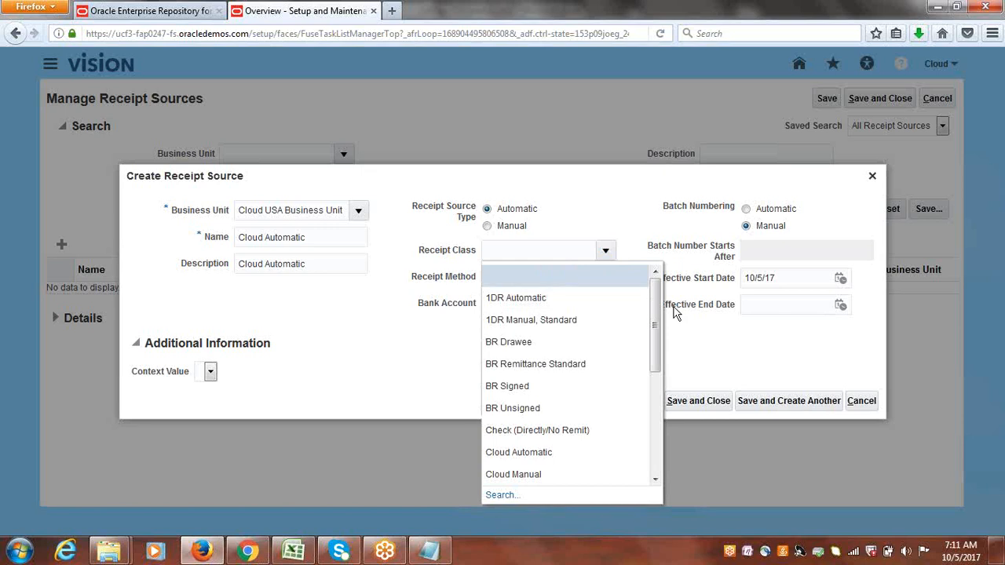
pyautogui.moveTo(657, 306); pyautogui.dragTo(656, 333)
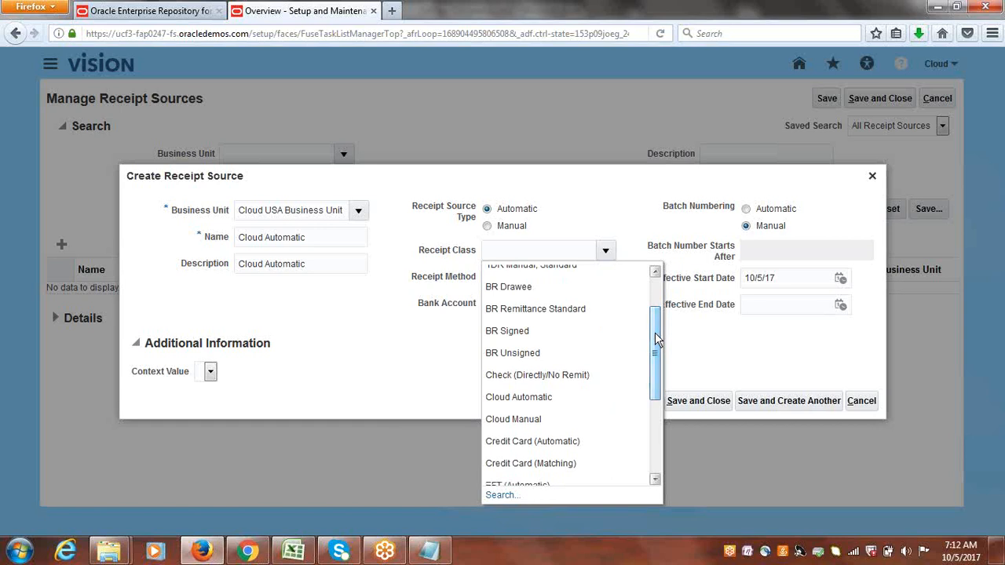
pyautogui.click(540, 397)
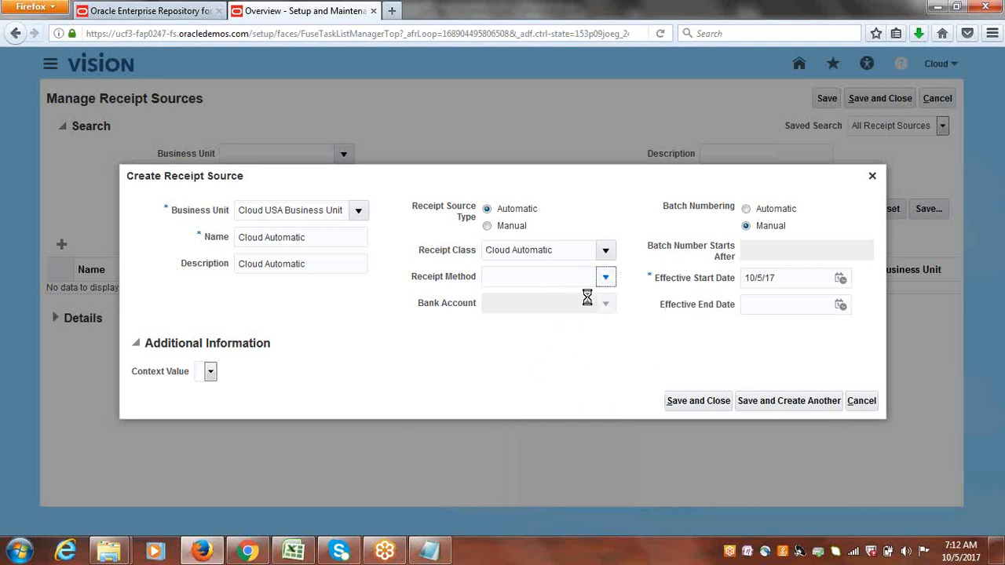
pyautogui.click(604, 277)
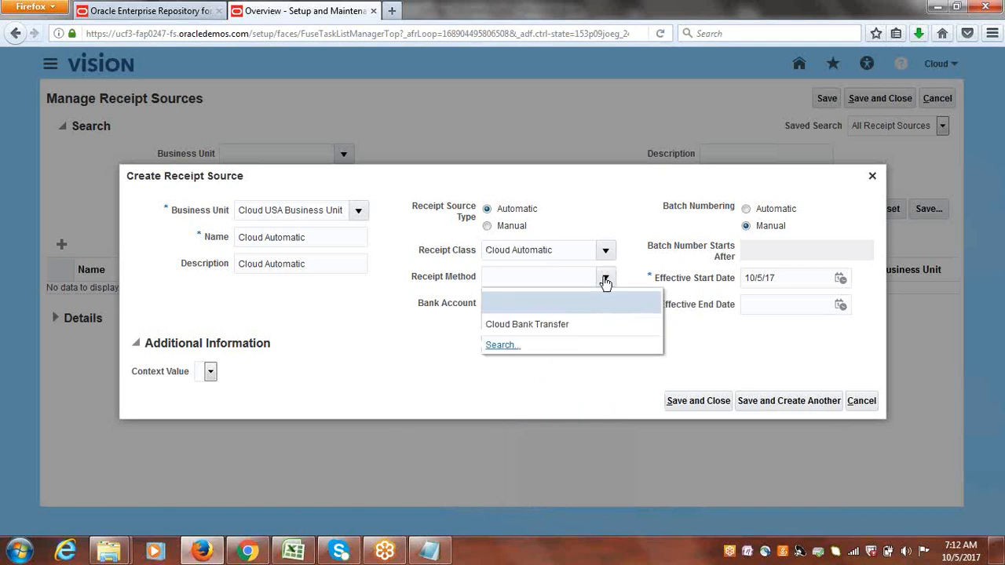
pyautogui.click(547, 330)
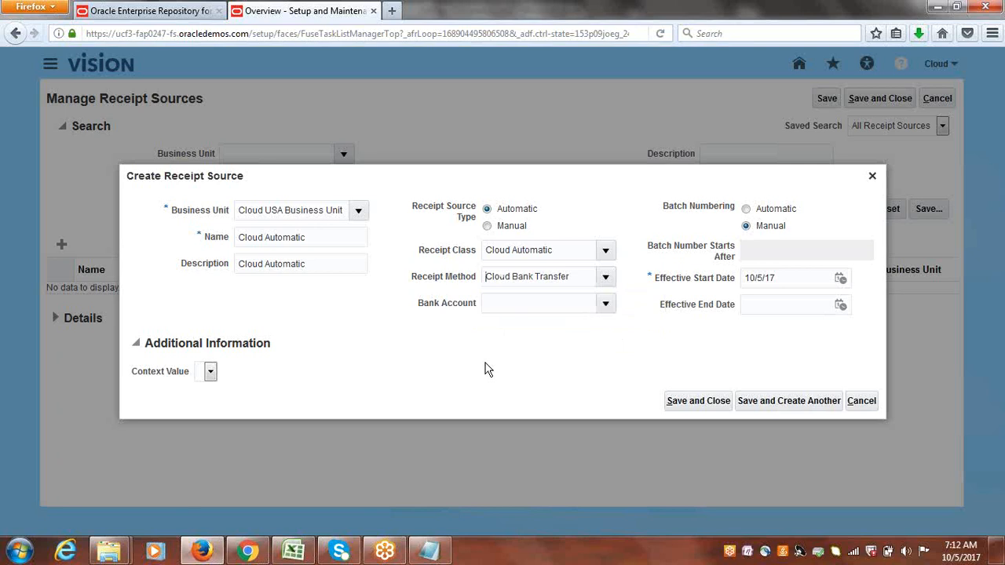
# Choose the Cloud USA Corporate bank account, set batch numbering to Automatic, and save and close the receipt source.
pyautogui.click(604, 303)
pyautogui.click(568, 350)
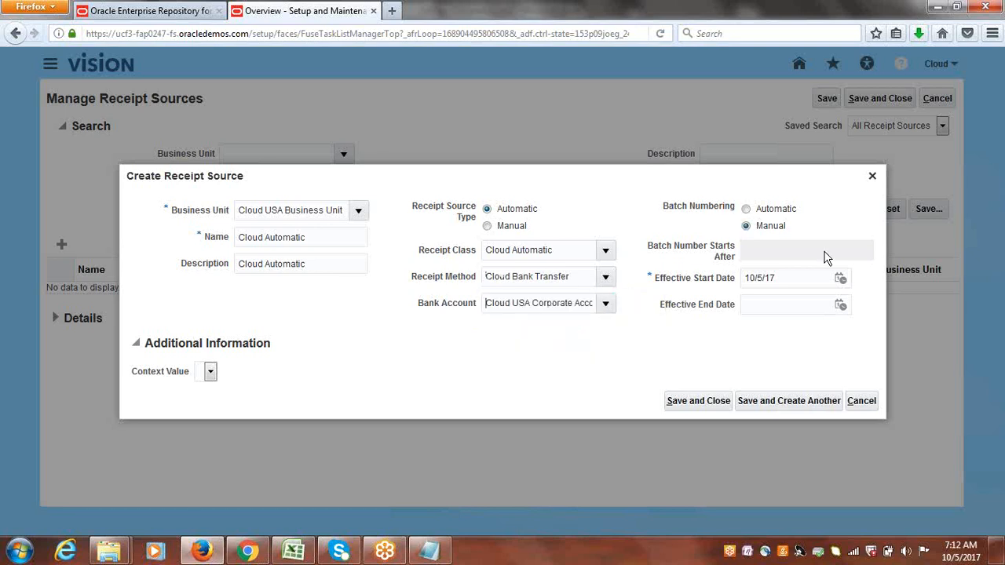
pyautogui.click(746, 208)
pyautogui.click(701, 403)
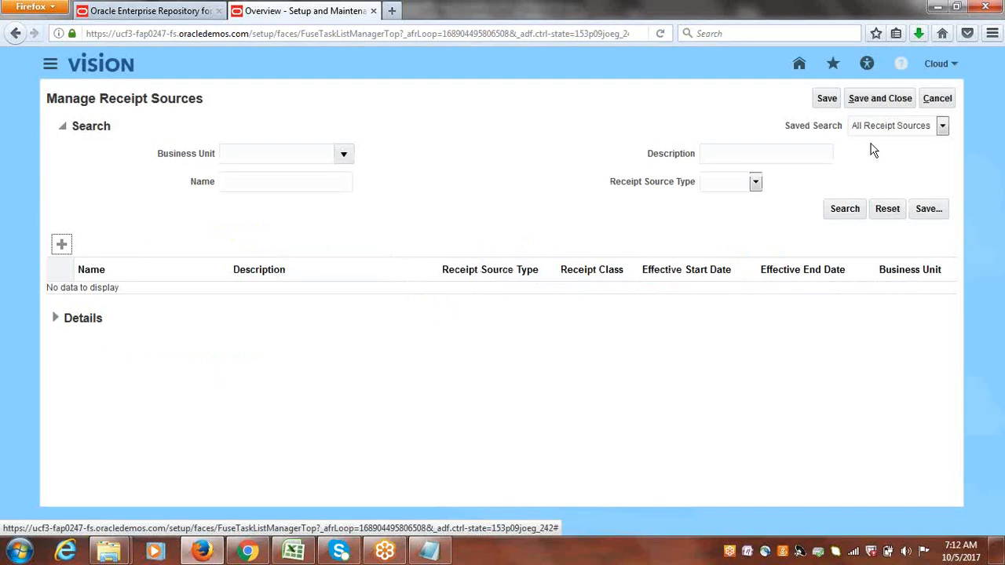
pyautogui.click(882, 106)
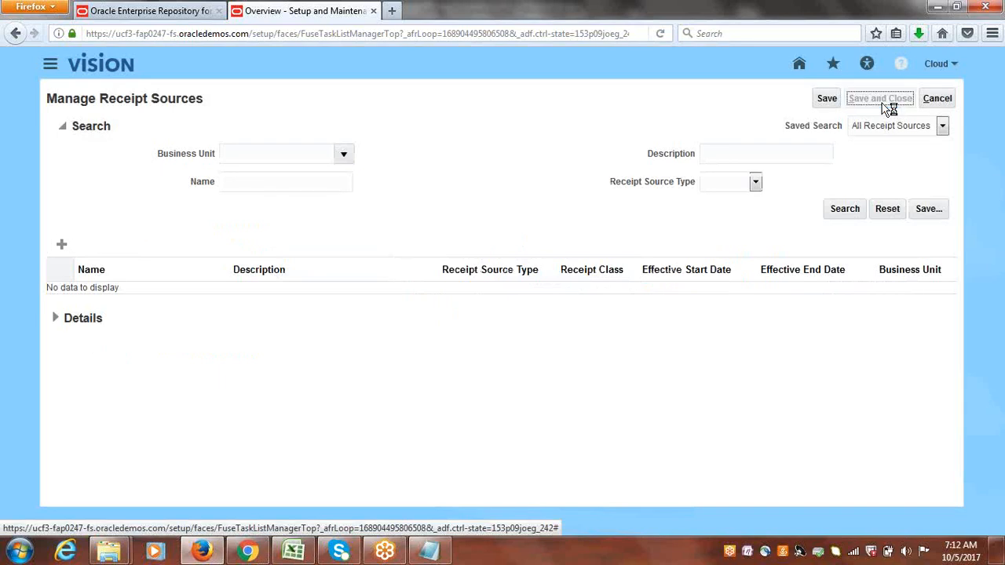
# Review the Add Business Unit to Payees List task in the Class Discussions tracker.
pyautogui.click(294, 553)
pyautogui.click(121, 316)
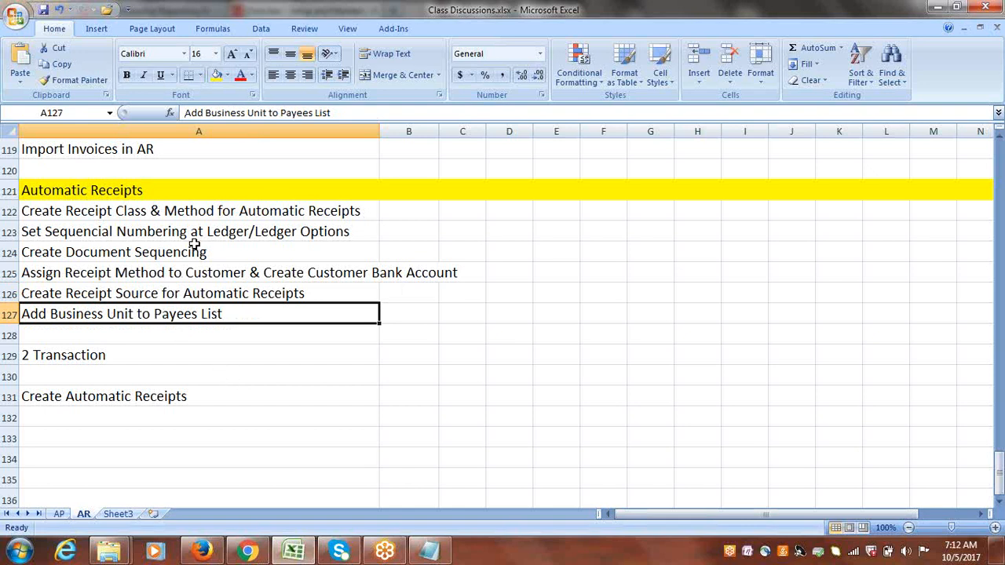
pyautogui.doubleClick(232, 316)
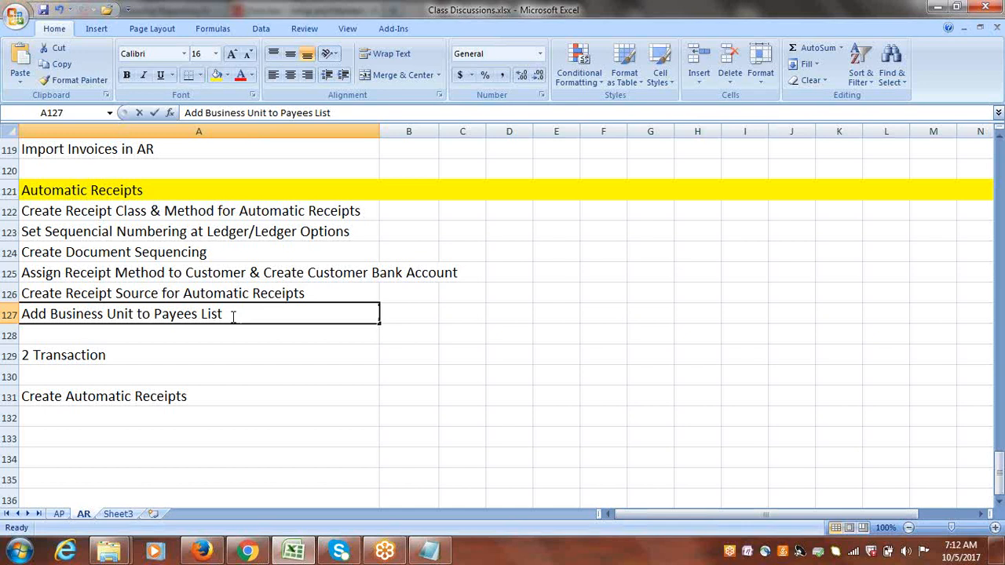
pyautogui.click(154, 314)
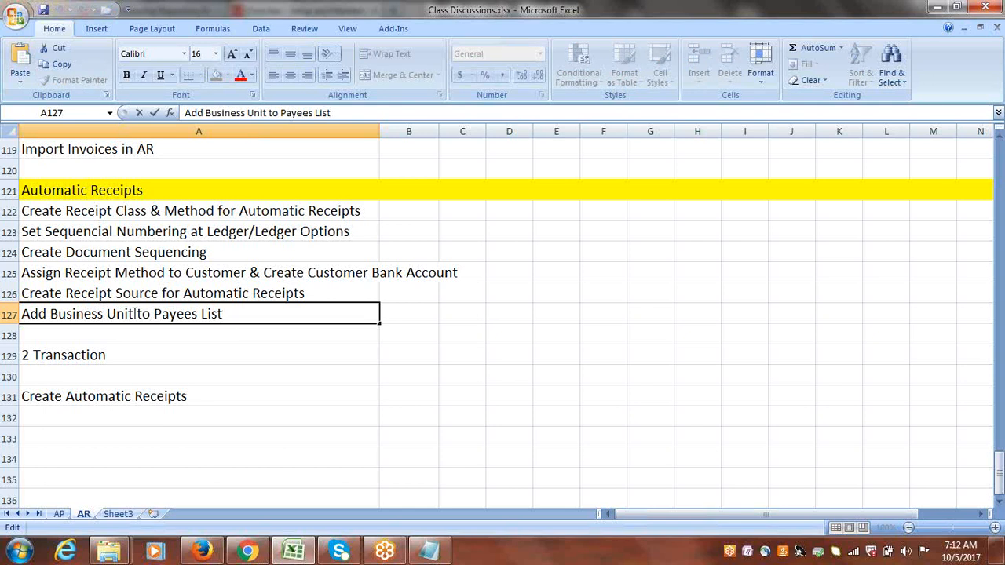
pyautogui.click(246, 319)
pyautogui.press('Escape')
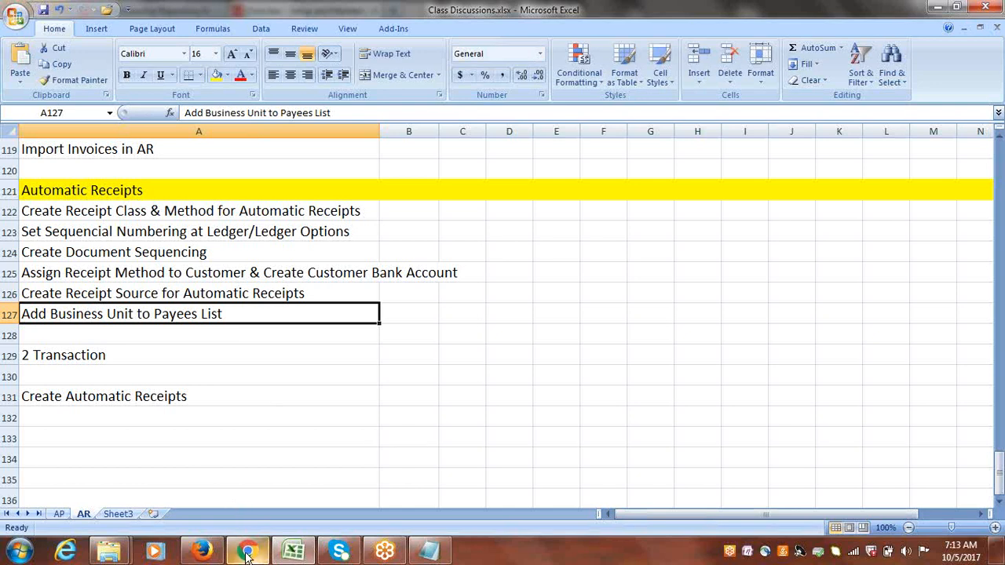
pyautogui.moveTo(245, 553)
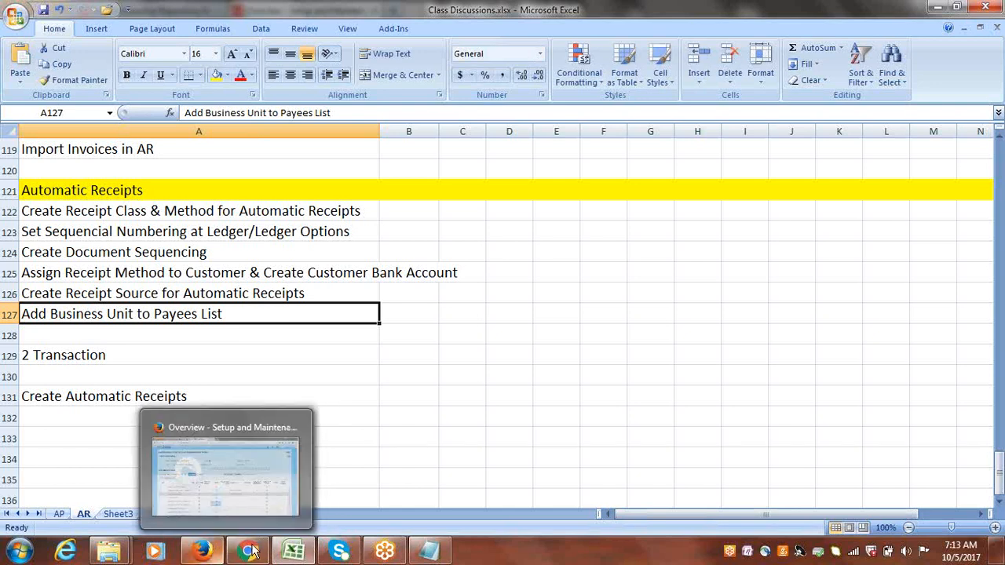
pyautogui.click(202, 551)
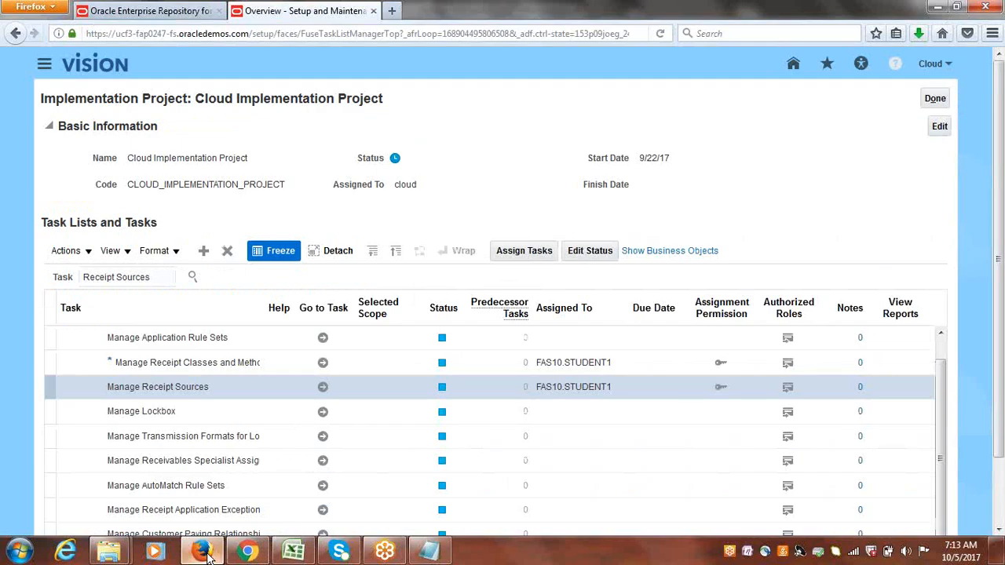
# Search the implementation project tasks for Payees and open Manage Internal Payees in the task hierarchy.
pyautogui.moveTo(160, 277); pyautogui.dragTo(12, 268)
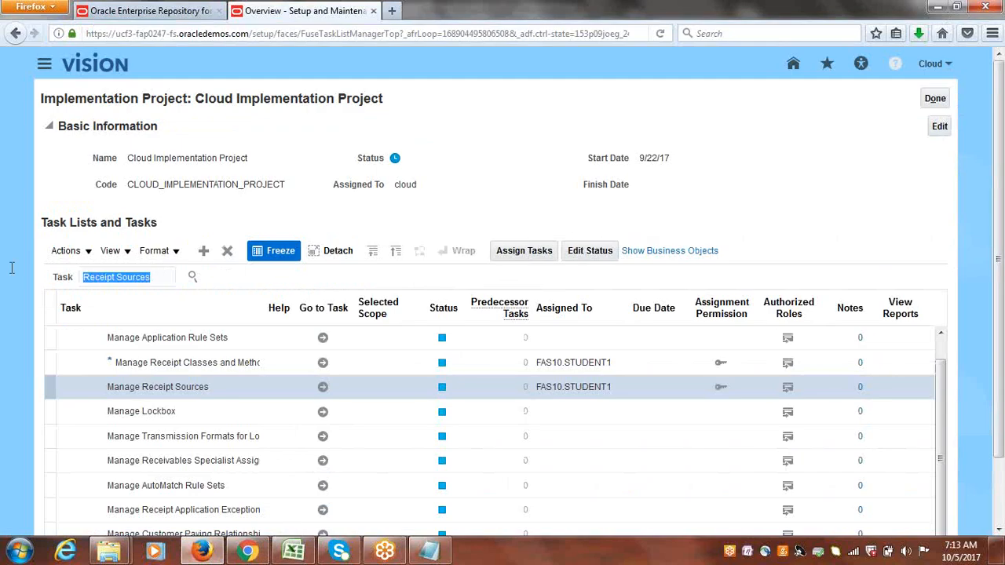
pyautogui.write('Payee')
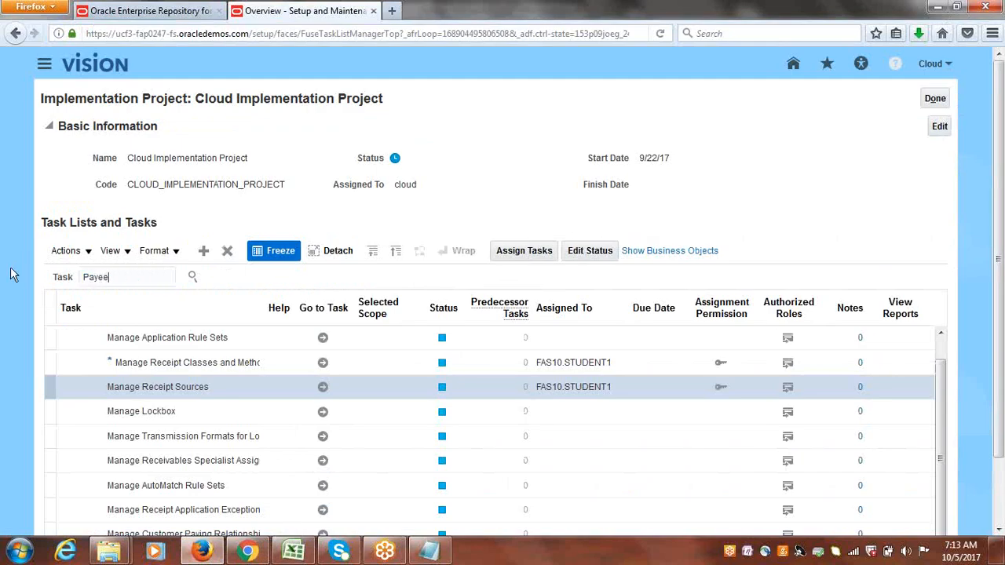
pyautogui.write('s')
pyautogui.press('Return')
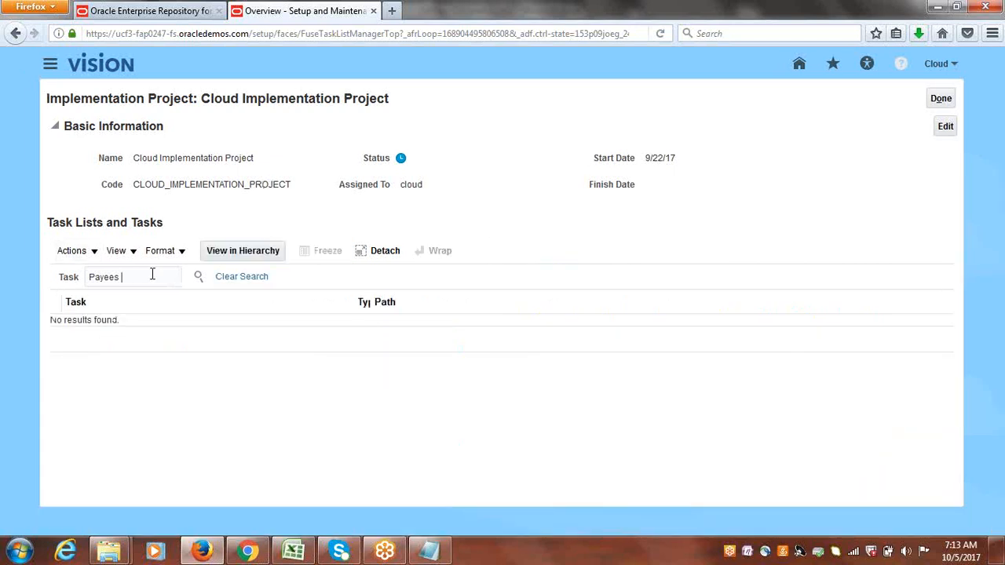
pyautogui.press('BackSpace')
pyautogui.press('Return')
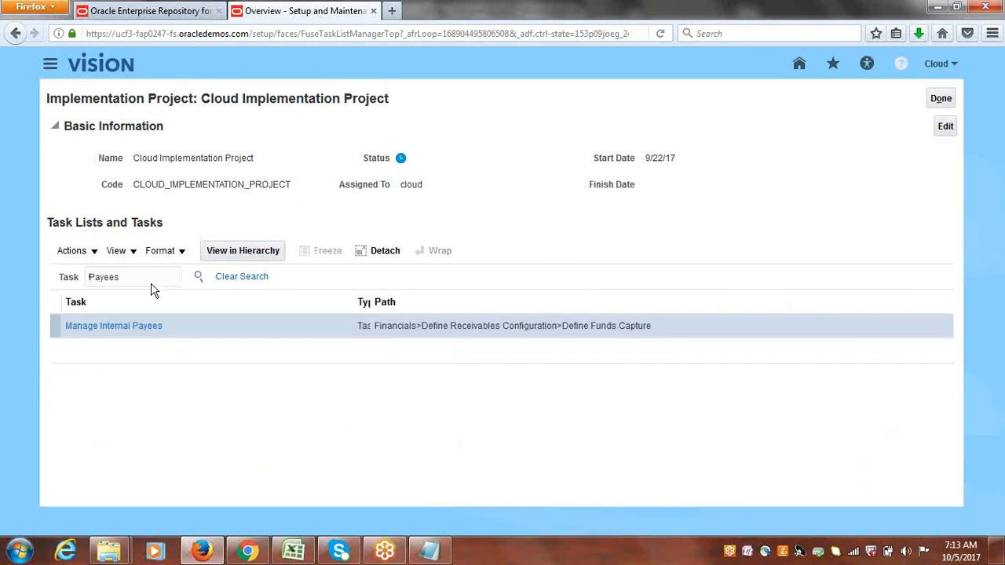
pyautogui.click(110, 330)
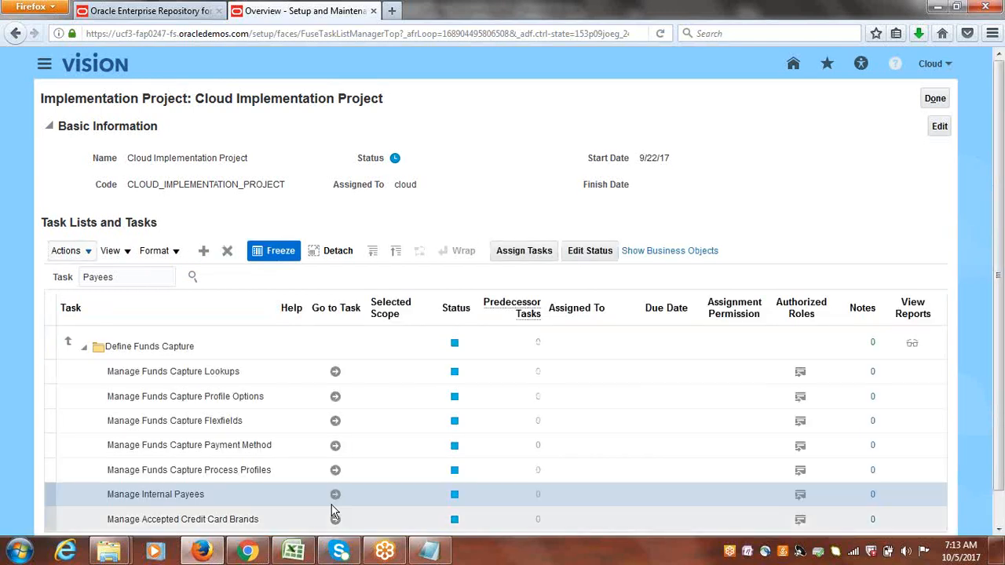
# Add Cloud USA Business Unit to the Vision Online internal payee's business units, save and close, and leave the implementation project.
pyautogui.click(332, 501)
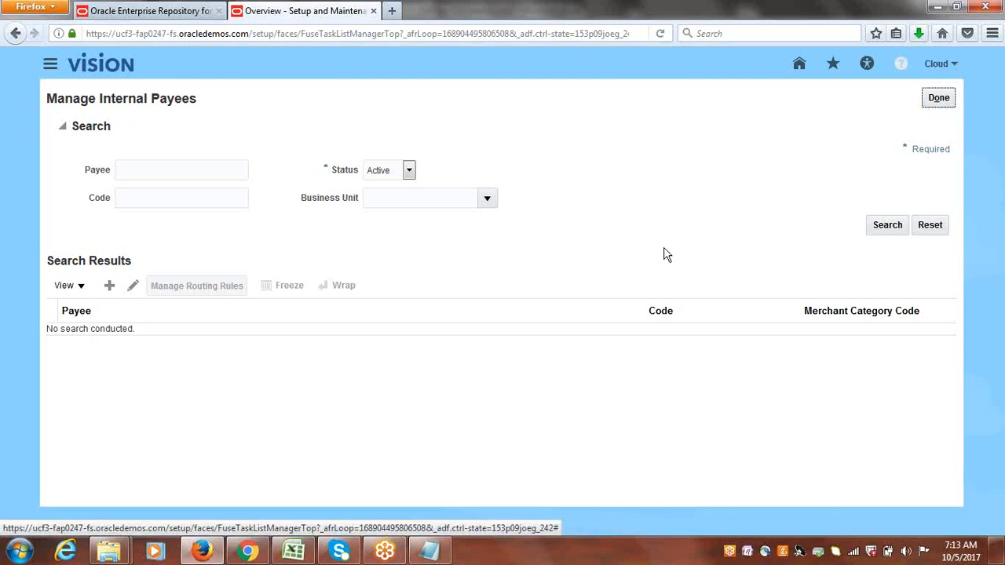
pyautogui.click(889, 226)
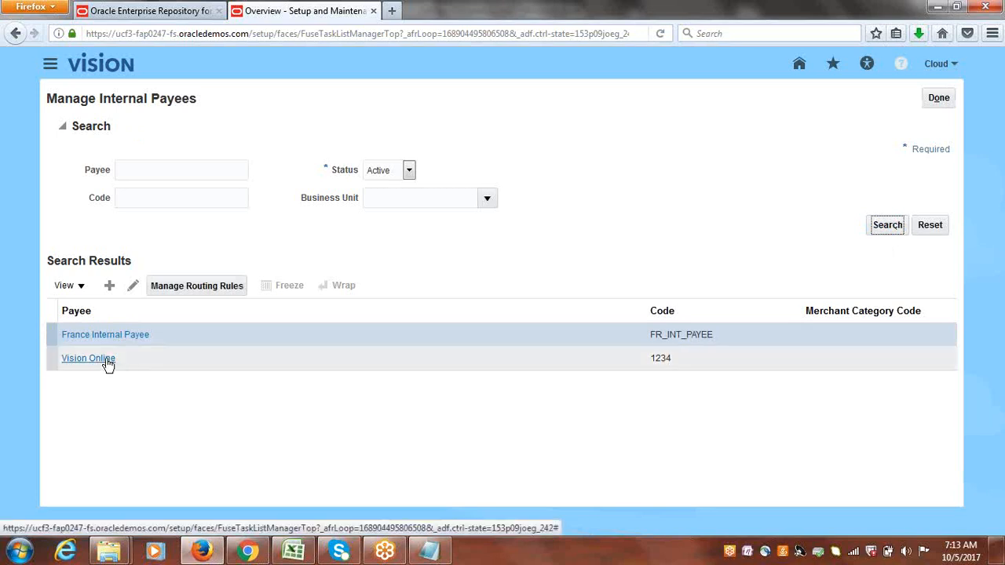
pyautogui.click(84, 361)
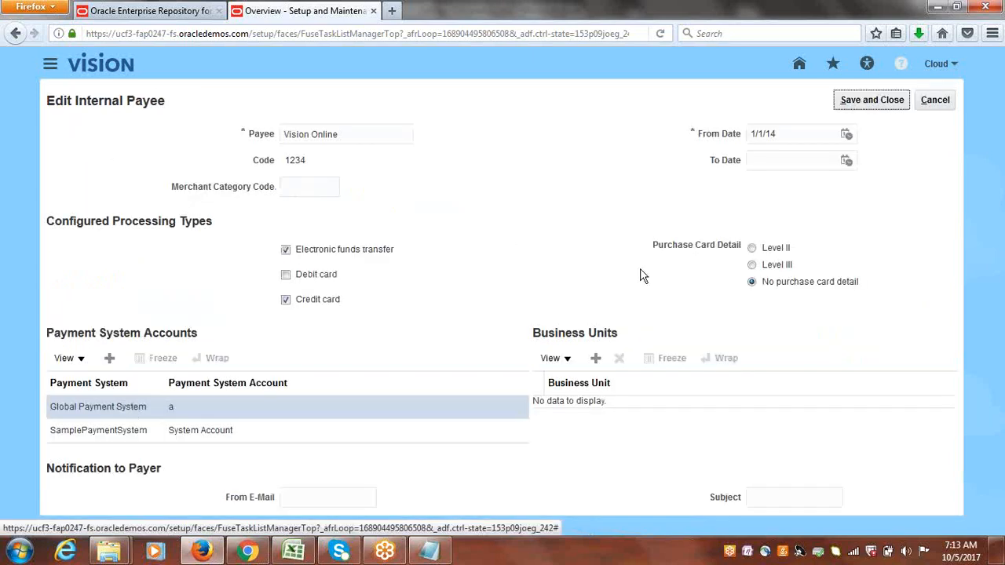
pyautogui.click(626, 401)
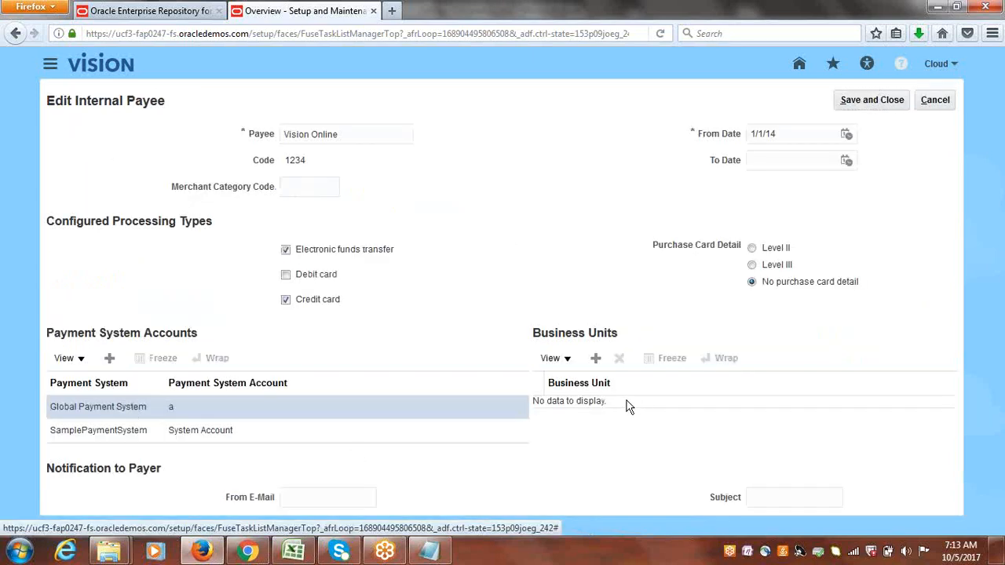
pyautogui.click(595, 362)
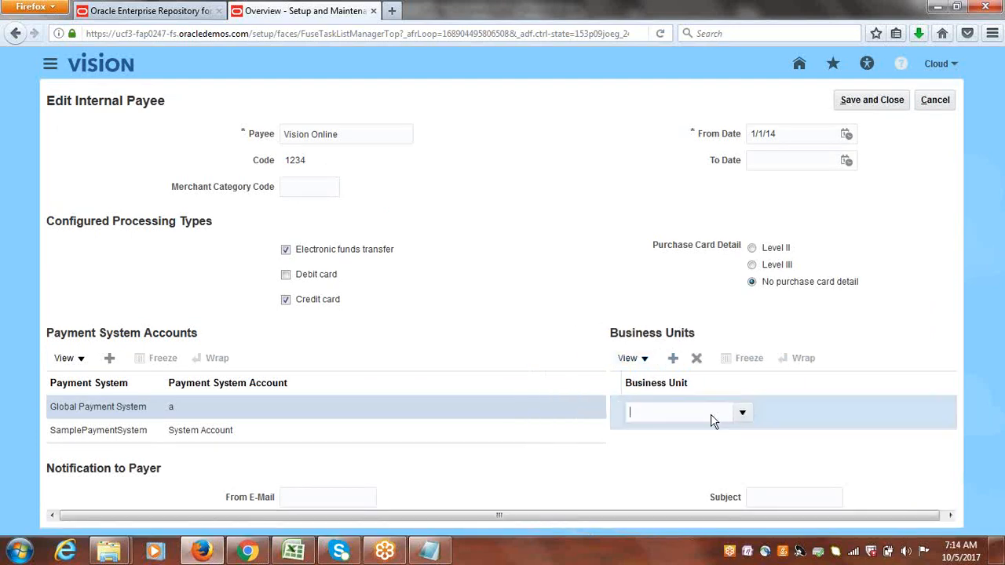
pyautogui.click(743, 414)
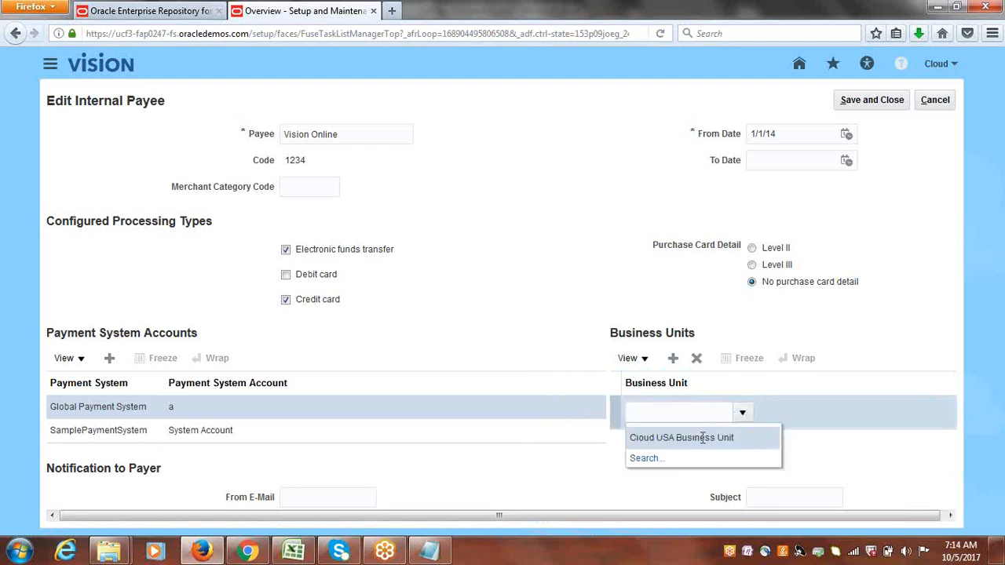
pyautogui.click(702, 438)
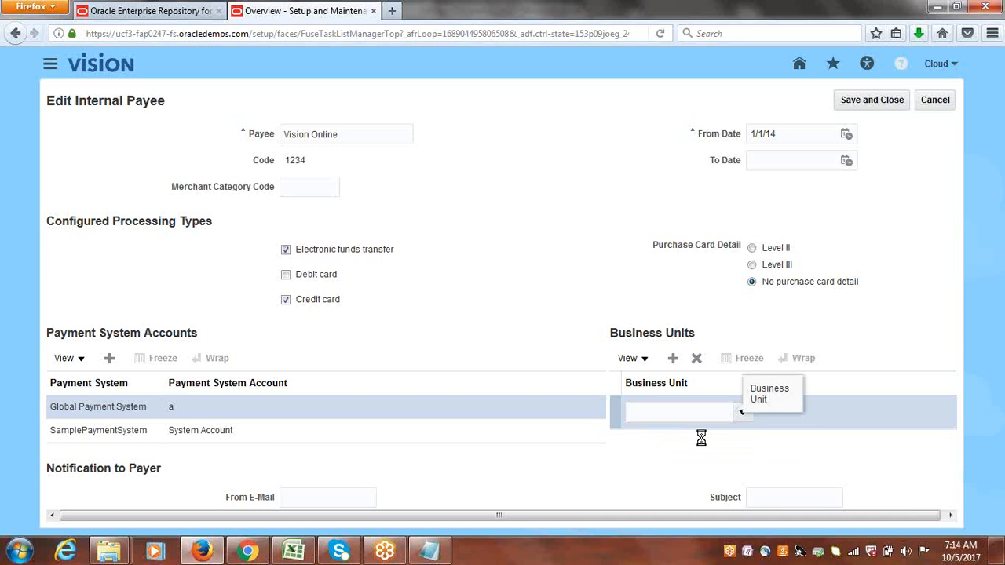
pyautogui.click(880, 100)
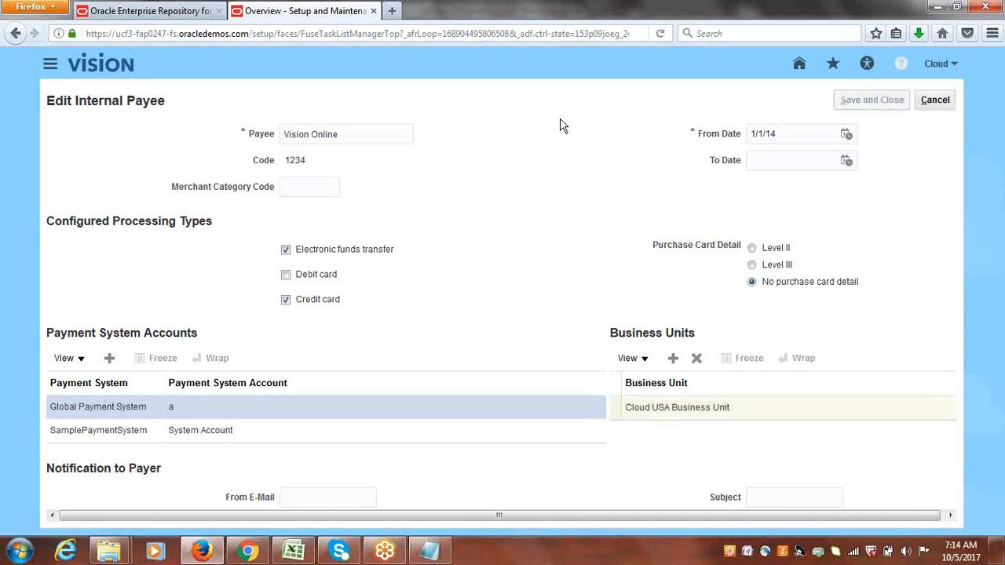
pyautogui.press('Return')
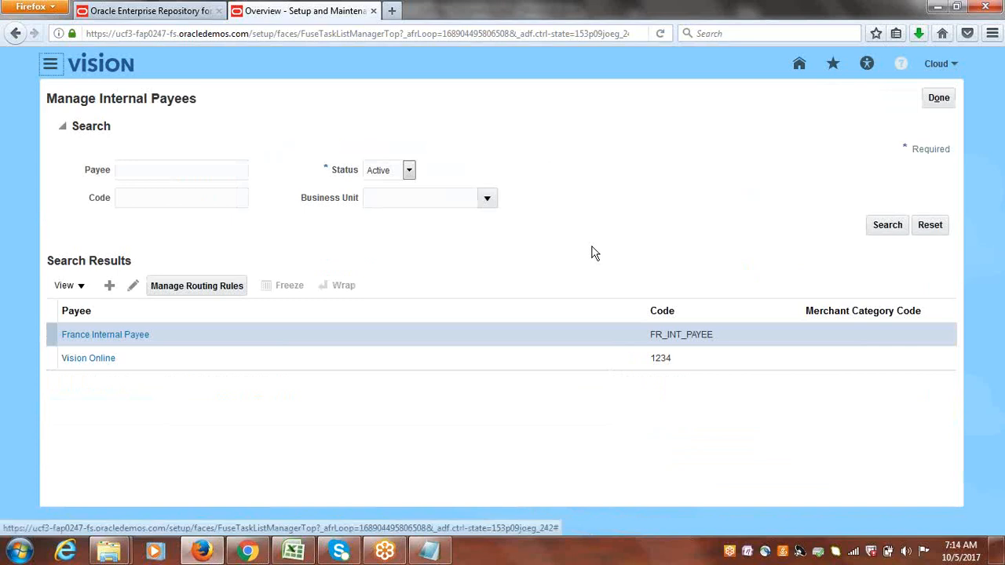
pyautogui.click(938, 98)
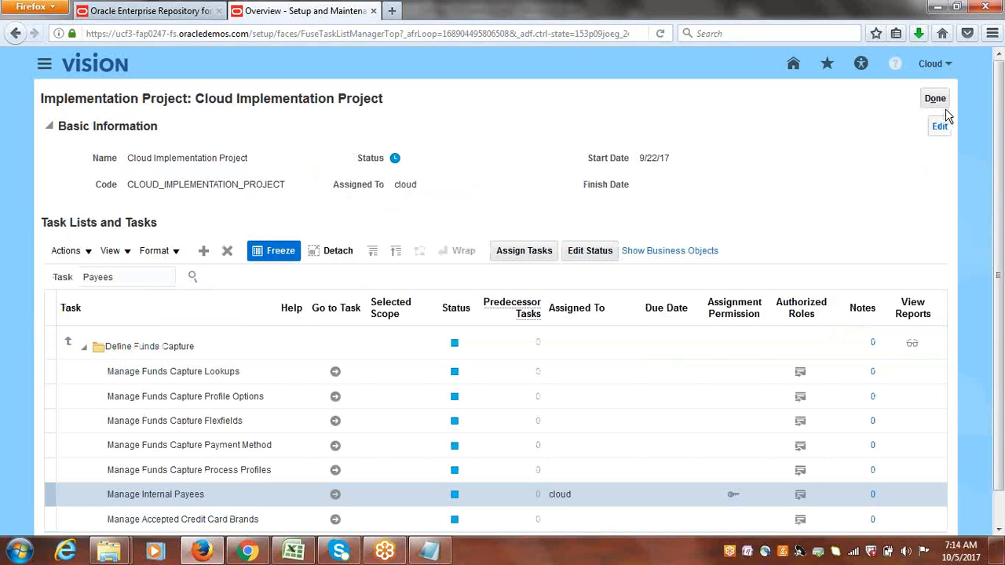
pyautogui.click(934, 98)
# Review the Create Automatic Receipts and 2 Transaction entries in the Class Discussions tracker.
pyautogui.click(308, 557)
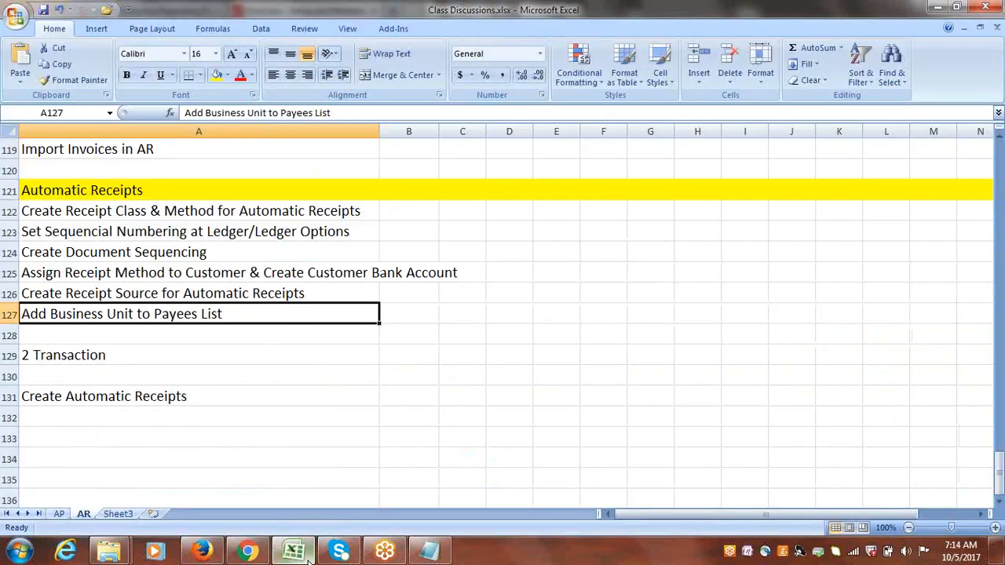
pyautogui.click(126, 396)
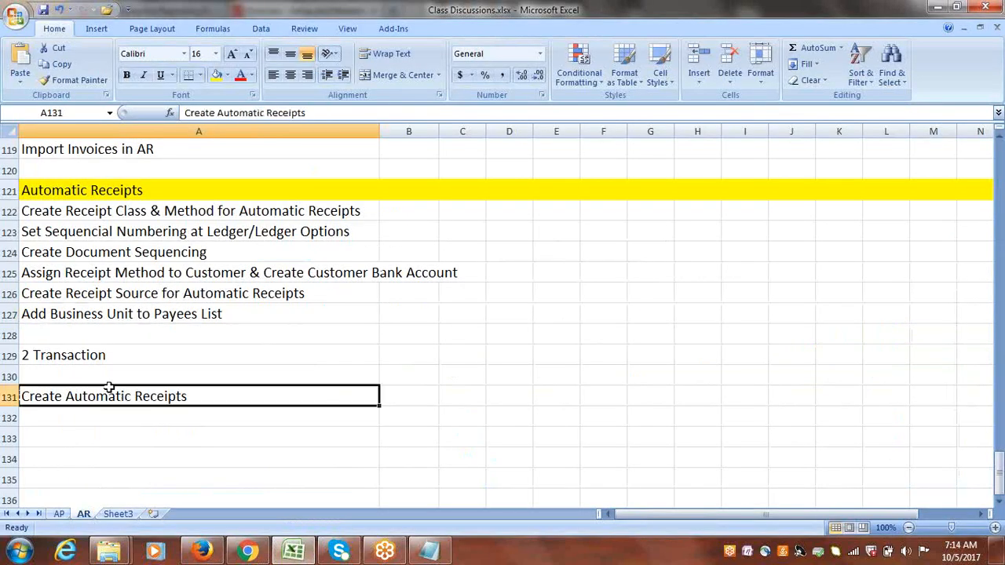
pyautogui.click(79, 358)
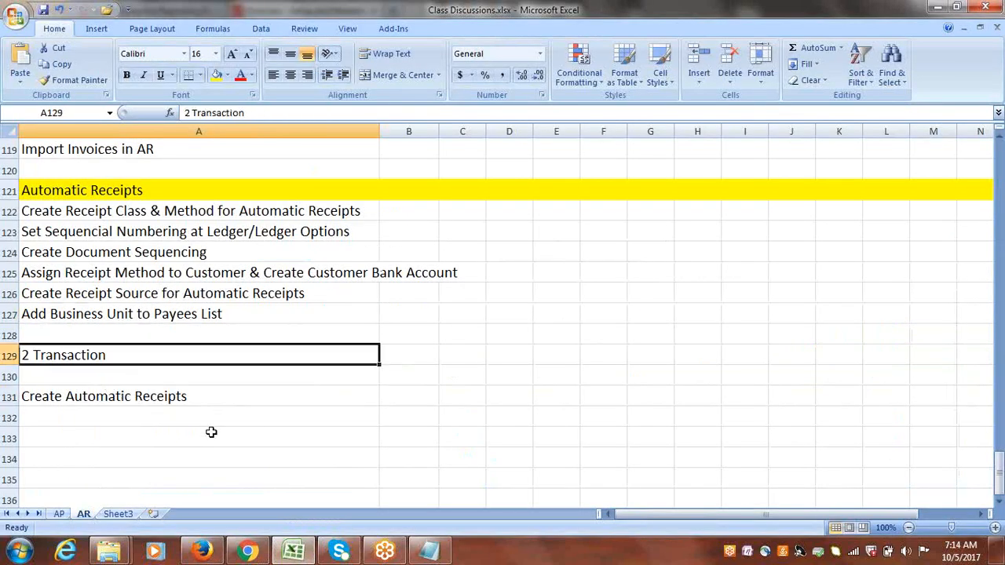
# Open the Billing work area and start Create Transaction from its tasks panel.
pyautogui.click(202, 551)
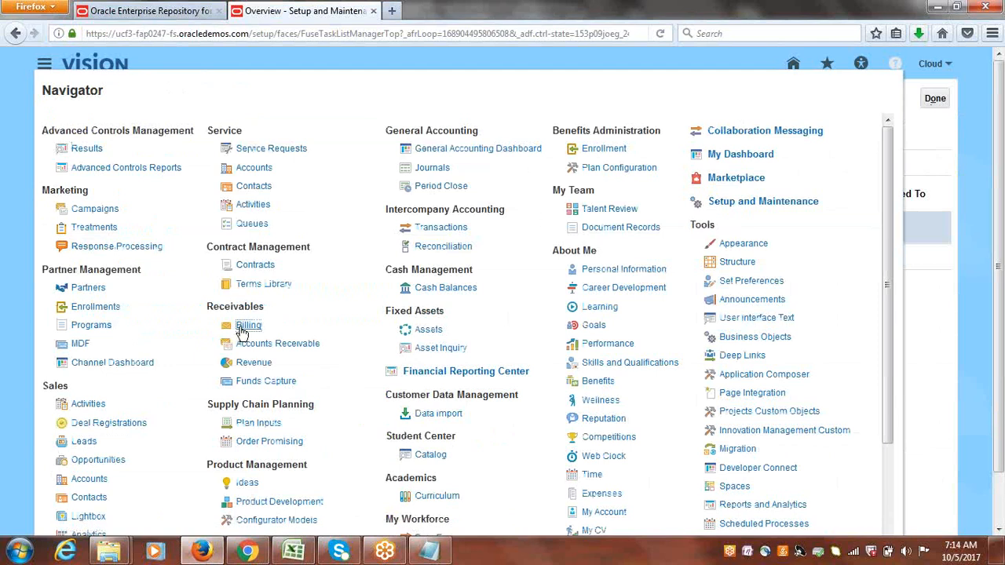
pyautogui.click(243, 326)
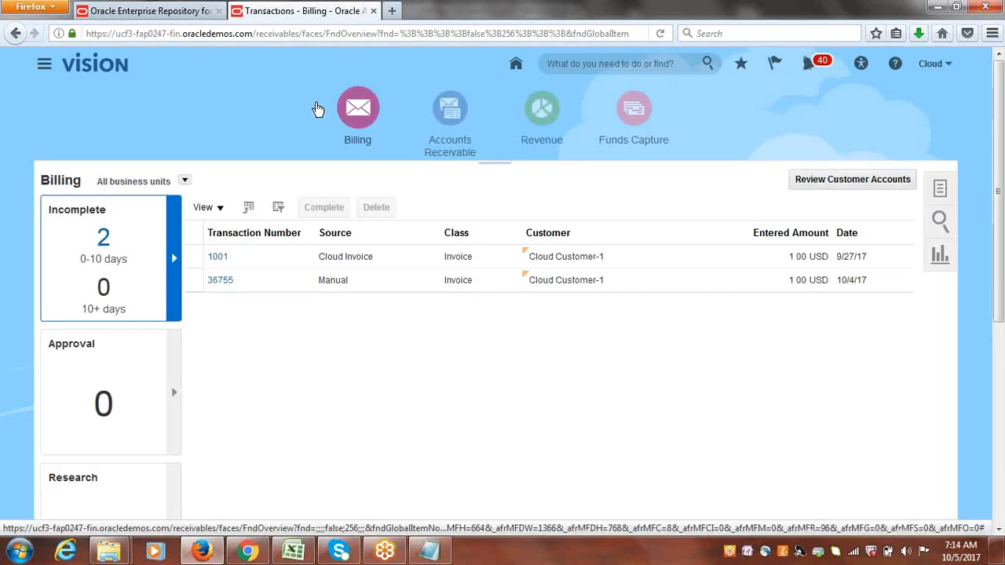
pyautogui.click(941, 197)
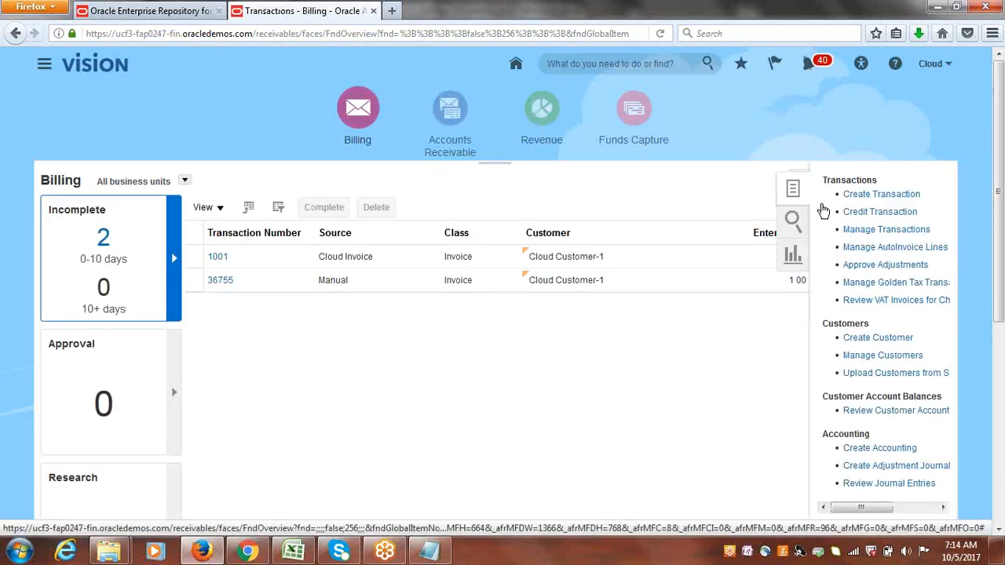
pyautogui.click(888, 195)
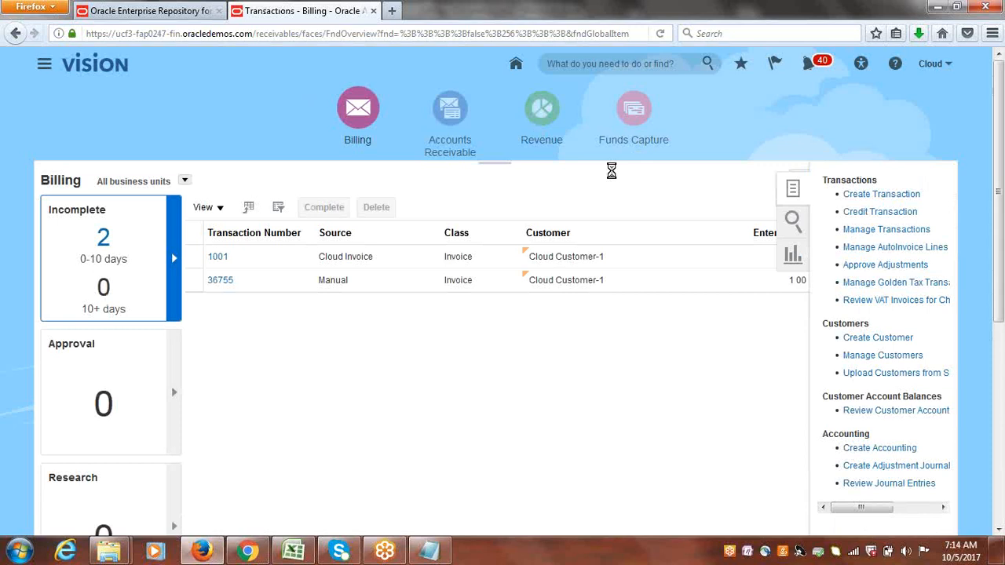
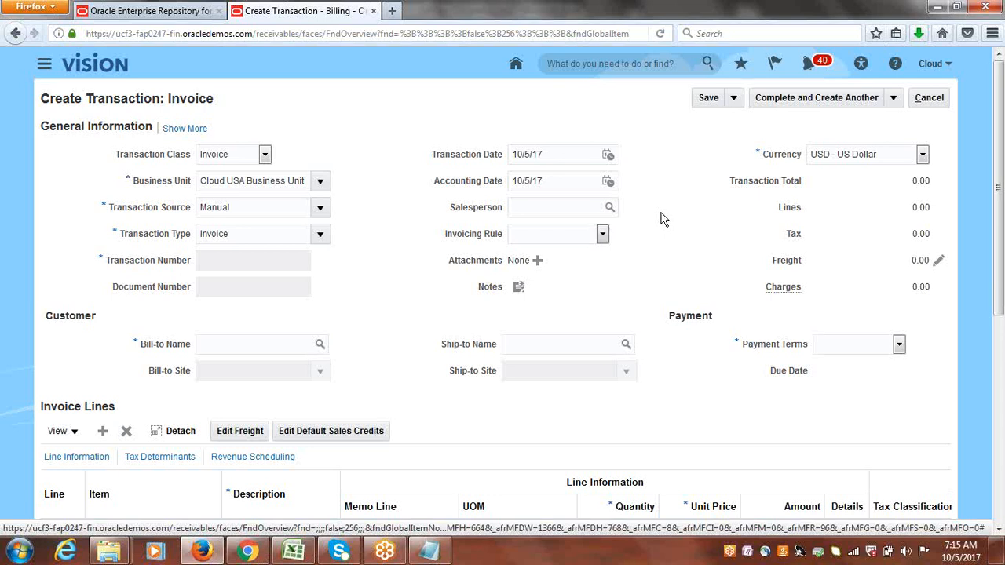
# Set the invoice's transaction source to Cloud Invoice and its bill-to name to Cloud Customer-1.
pyautogui.click(319, 207)
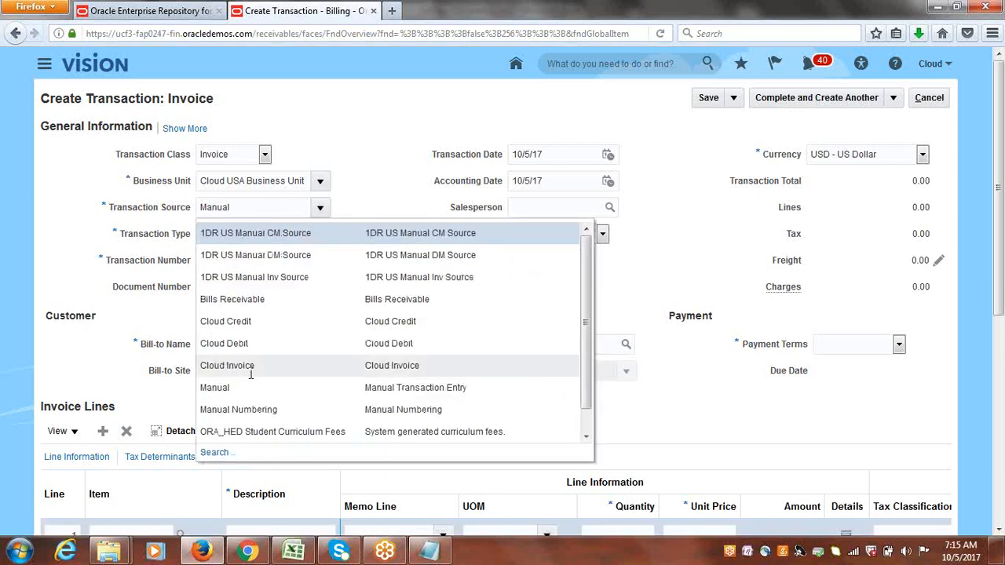
pyautogui.click(252, 382)
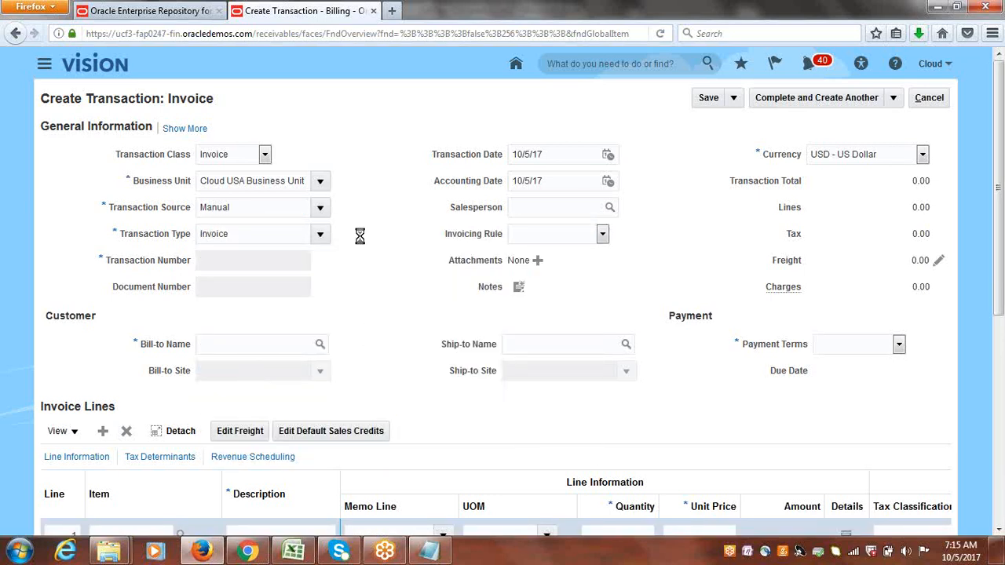
pyautogui.click(260, 347)
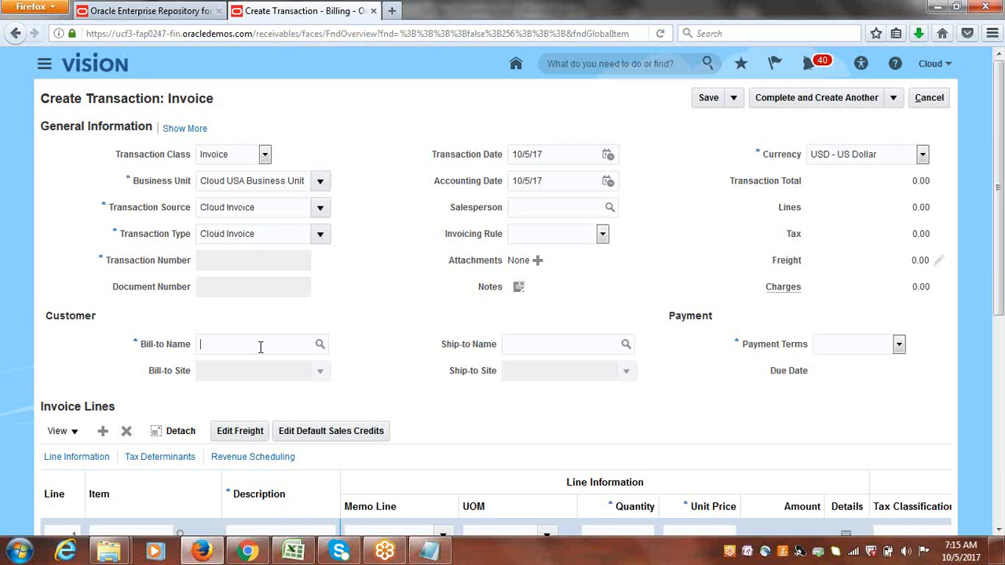
pyautogui.write('cloud cu')
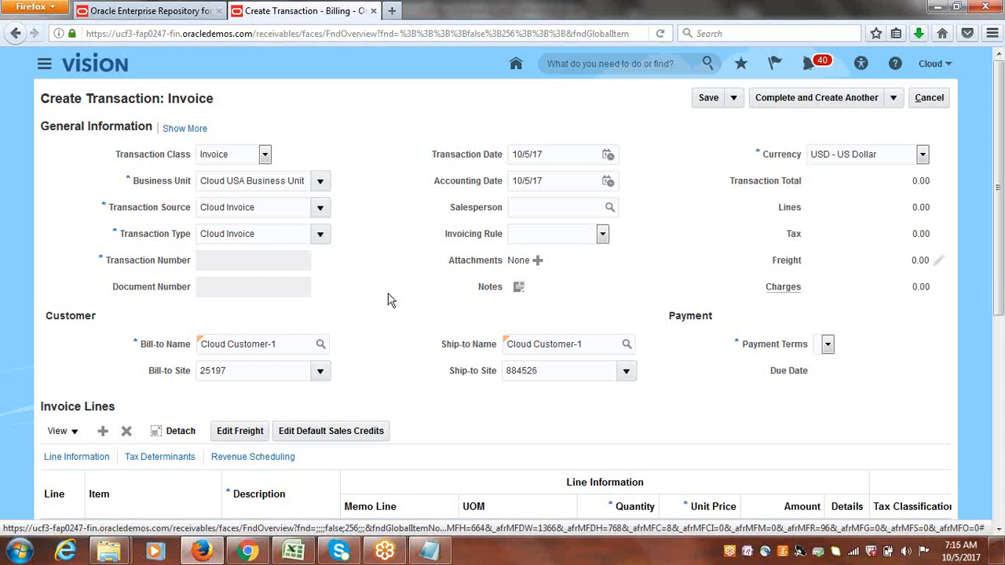
# Check the available payment terms for the invoice.
pyautogui.click(827, 346)
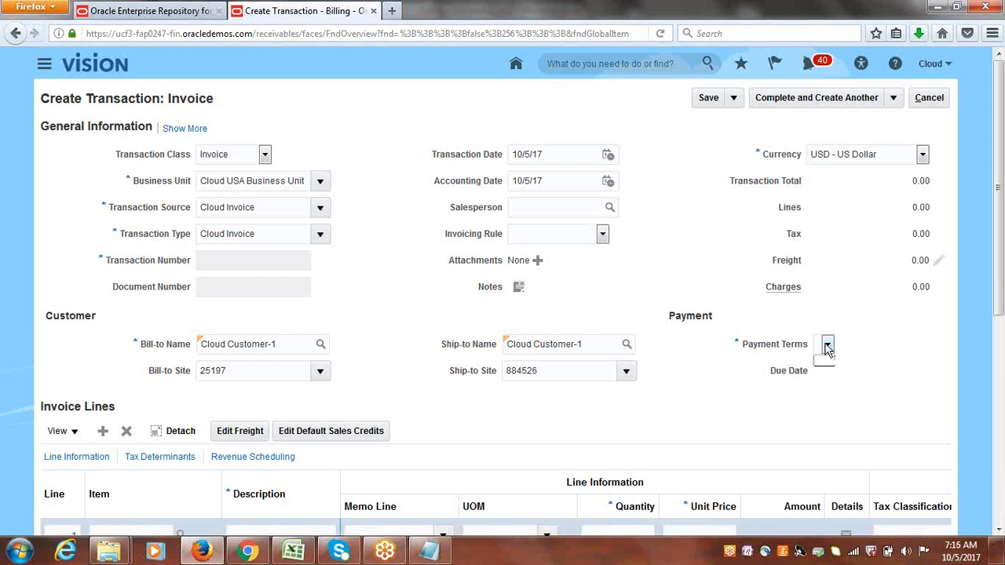
pyautogui.click(714, 379)
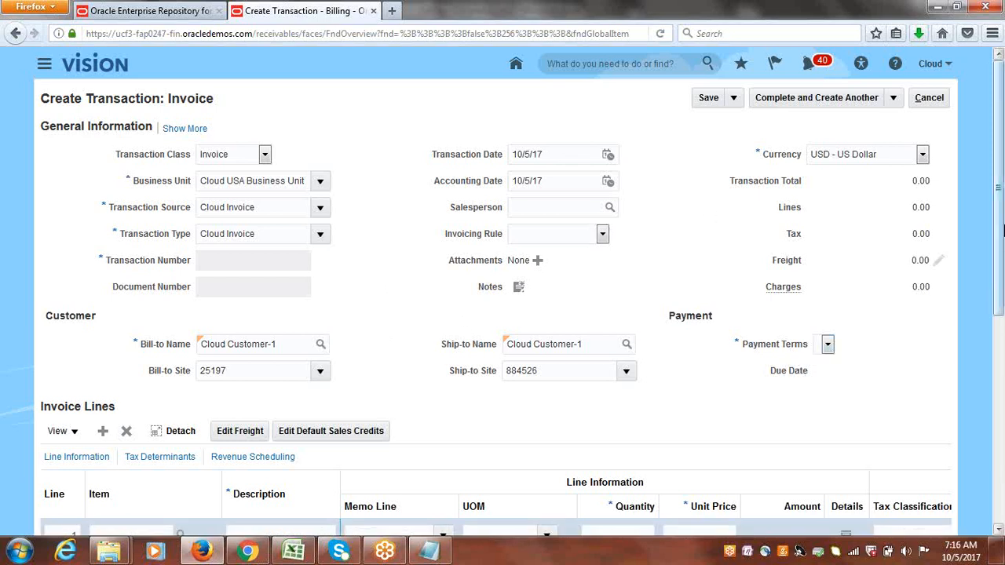
pyautogui.moveTo(1002, 249); pyautogui.dragTo(995, 204)
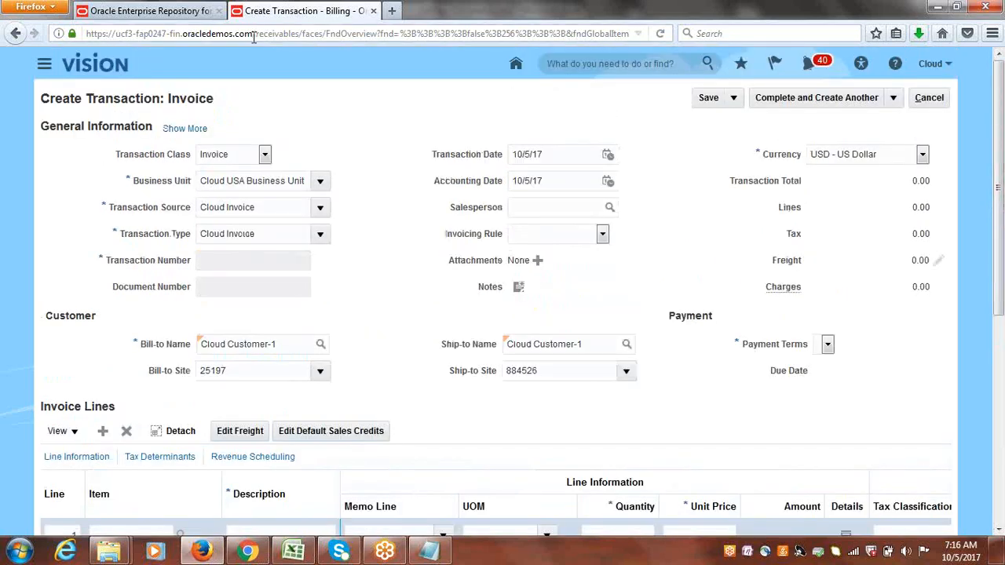
# Open the Oracle Cloud site's host address in a new browser tab.
pyautogui.moveTo(252, 33); pyautogui.dragTo(60, 39)
pyautogui.hotkey('ctrl', 'c')
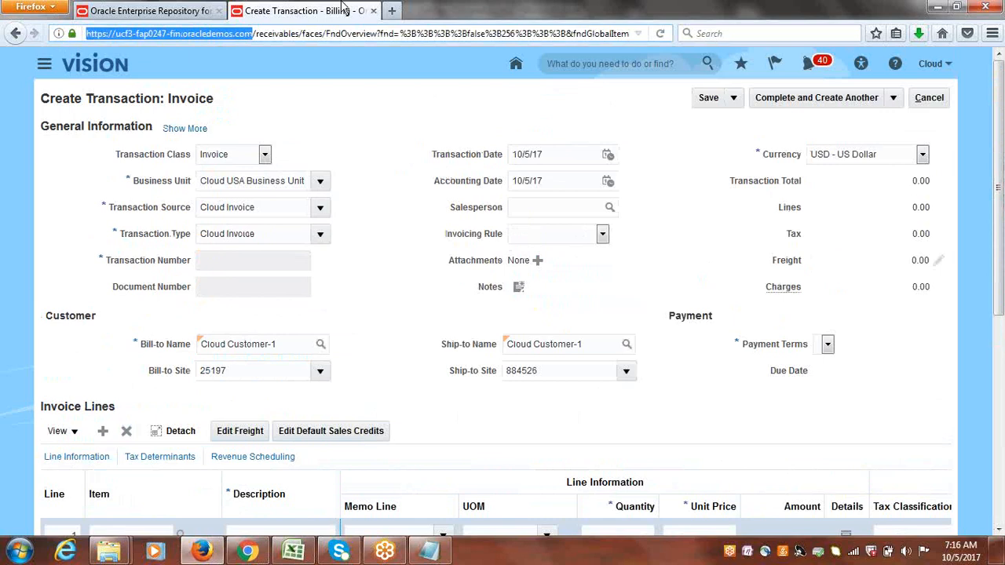
pyautogui.click(389, 11)
pyautogui.hotkey('ctrl', 'v')
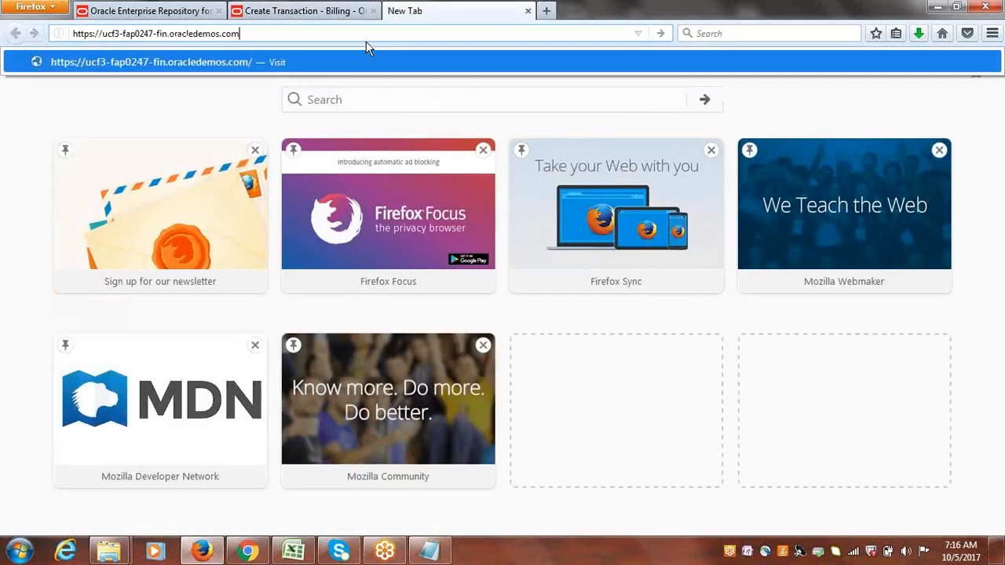
pyautogui.press('Return')
pyautogui.click(324, 10)
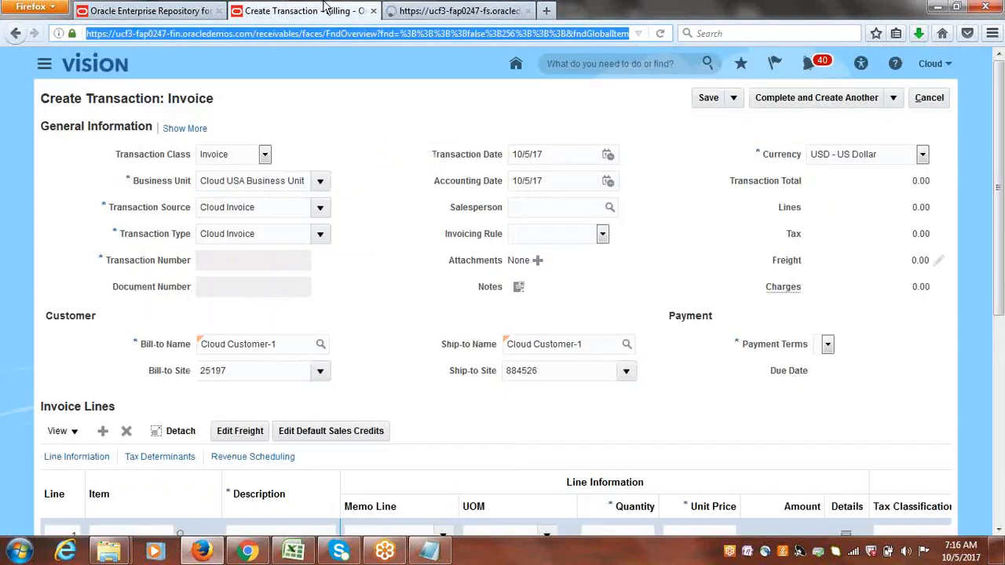
pyautogui.click(470, 10)
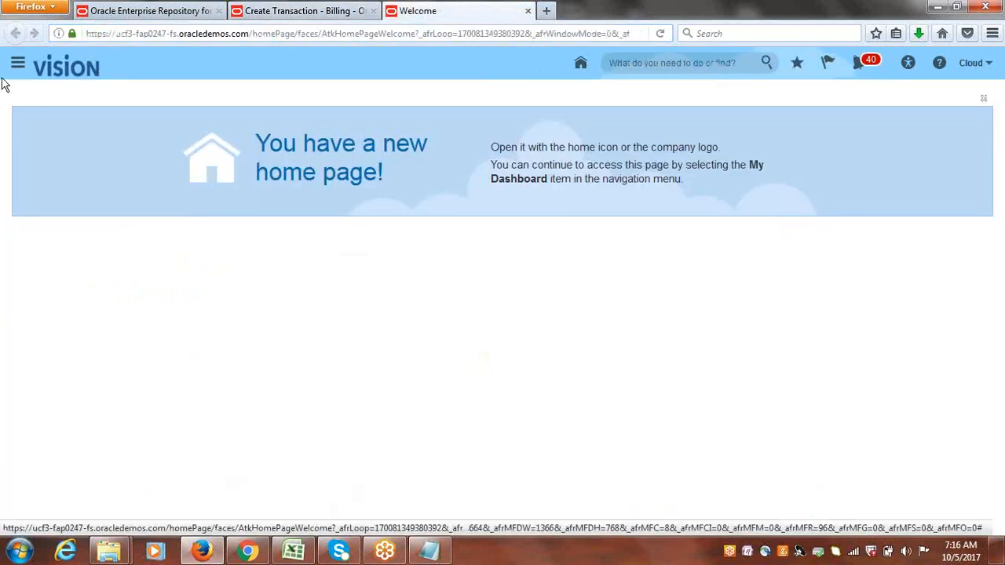
# Open Setup and Maintenance from the settings menu in the new tab.
pyautogui.click(972, 63)
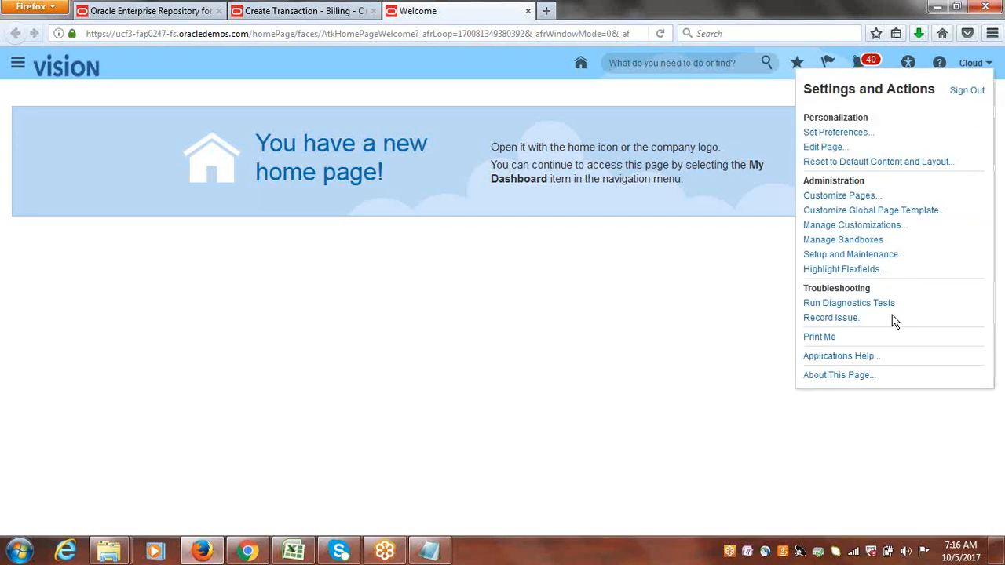
pyautogui.click(871, 257)
pyautogui.click(281, 11)
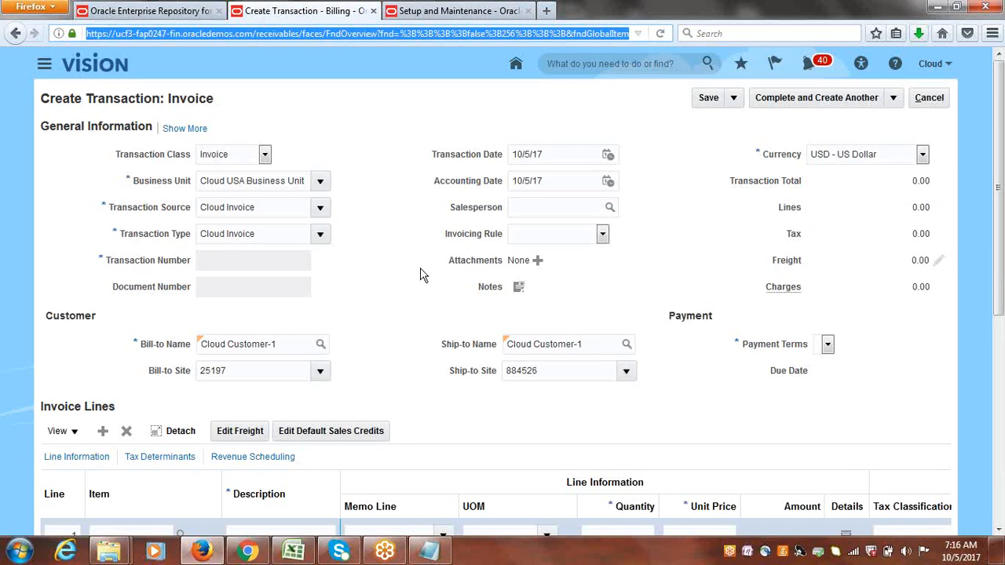
pyautogui.click(501, 11)
# Search the setup tasks for manage customers and open the Manage Customers task.
pyautogui.click(665, 97)
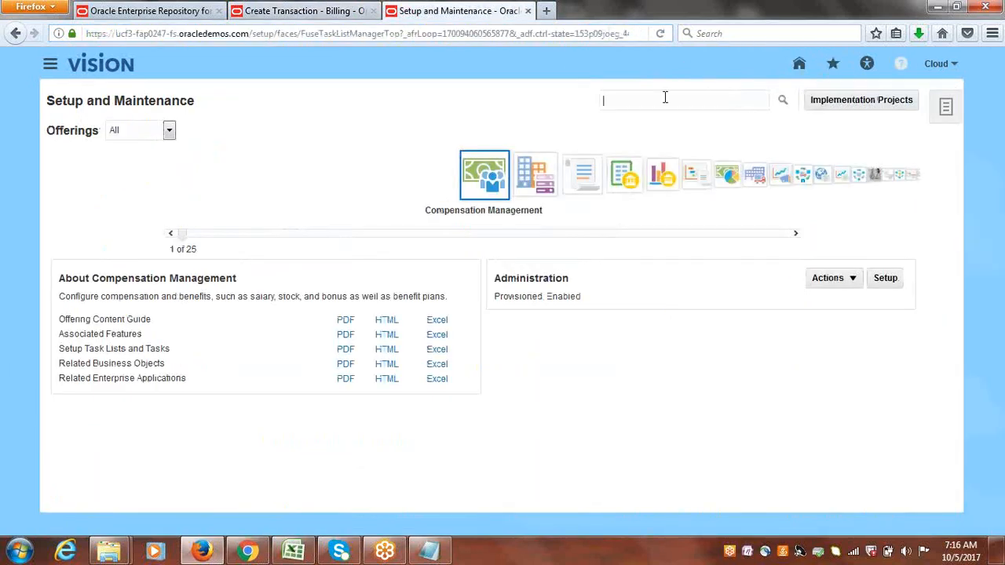
pyautogui.write('manage customers')
pyautogui.press('Return')
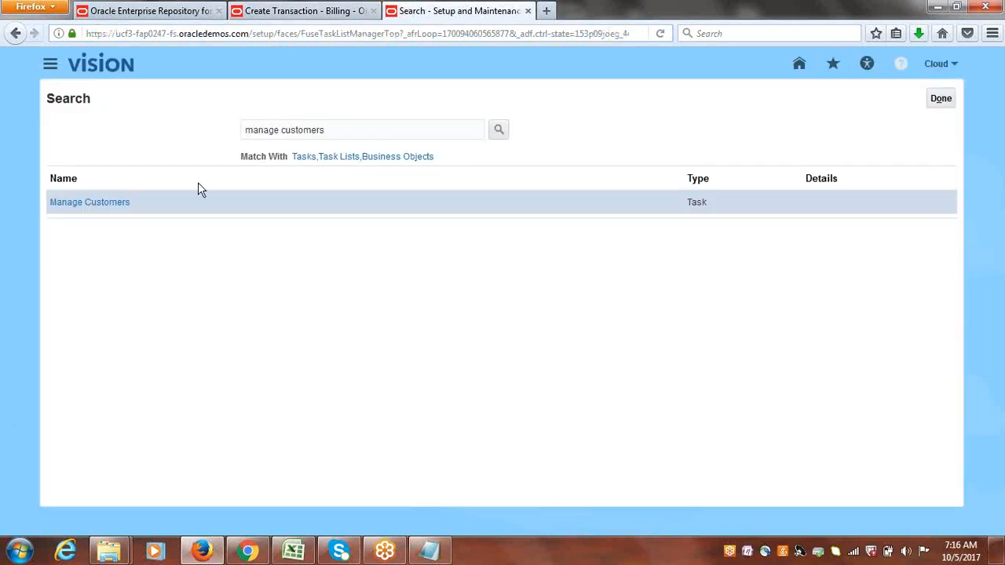
pyautogui.click(84, 210)
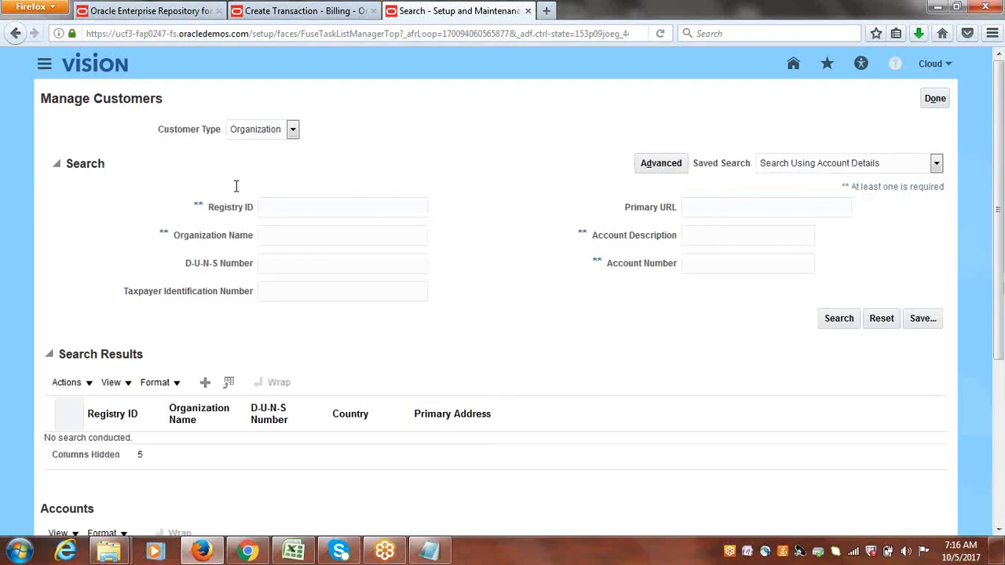
# Search organization customers by the name cloud cus.
pyautogui.click(285, 234)
pyautogui.write('cloud-sutomer')
pyautogui.press('Return')
pyautogui.hotkey('ctrl', 'shift', 'Left')
pyautogui.press('BackSpace')
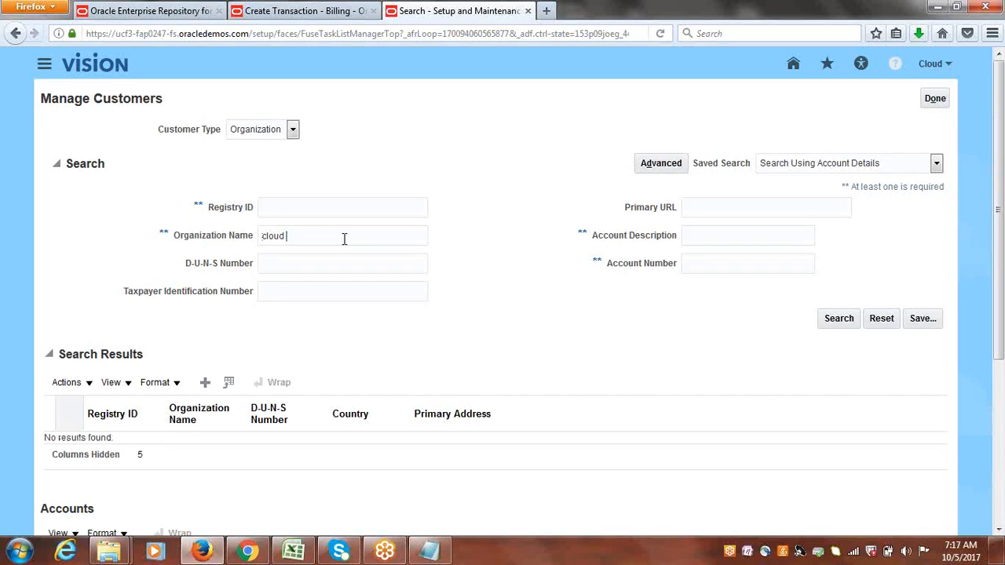
pyautogui.write('cus')
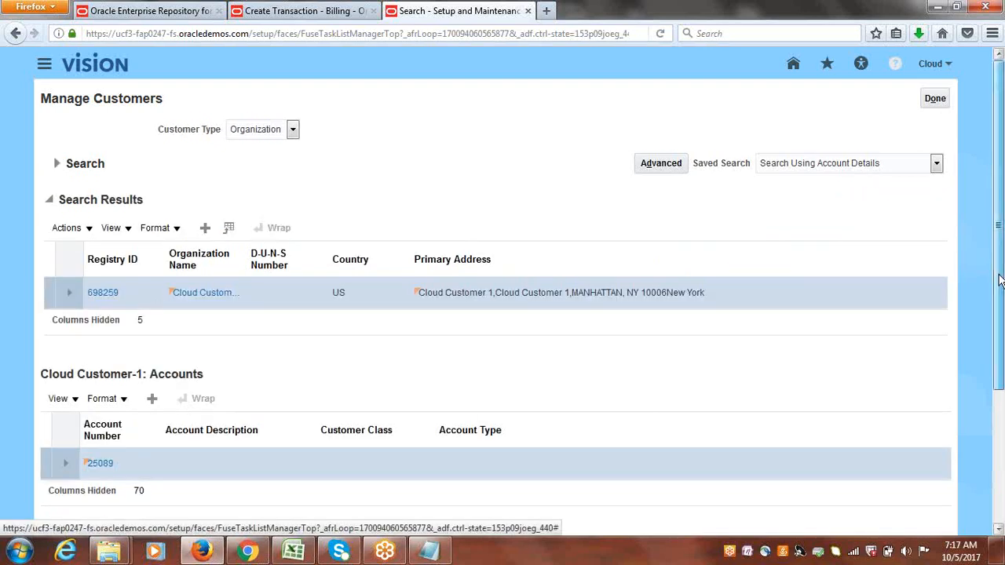
# Open site 884526 of Cloud Customer-1's account 25089 for editing.
pyautogui.moveTo(998, 273); pyautogui.dragTo(1002, 410)
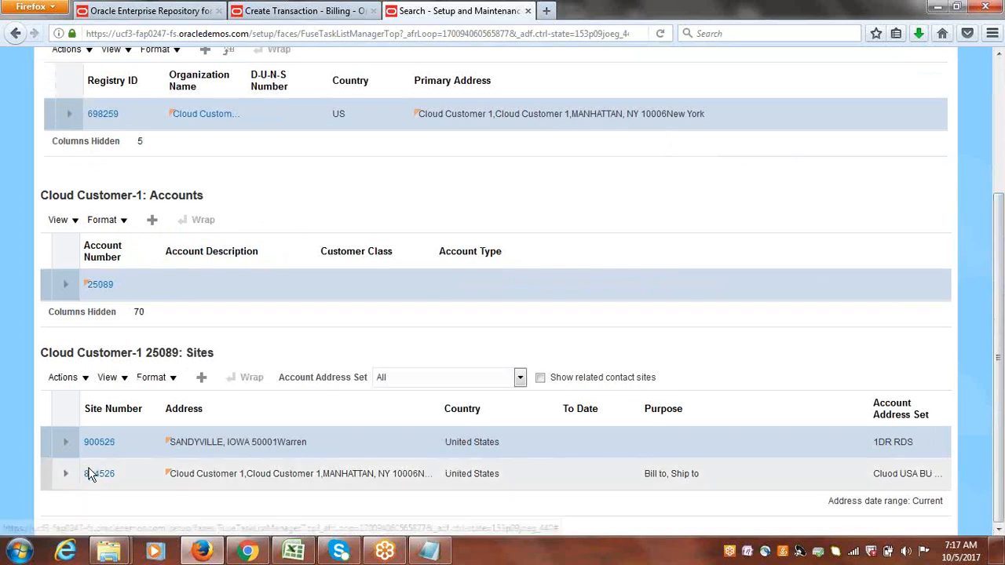
pyautogui.click(95, 479)
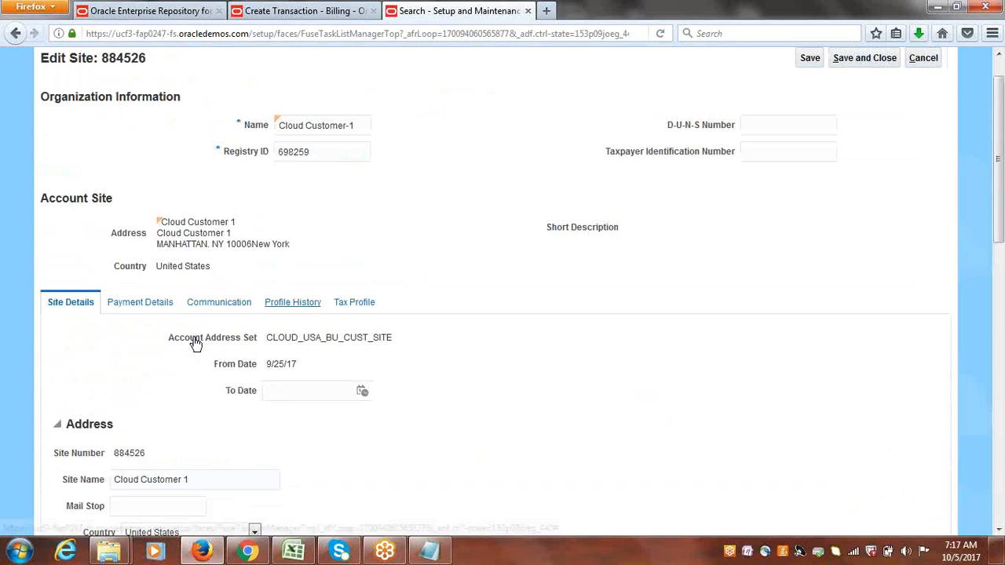
# Start correcting the site's profile record in its profile history.
pyautogui.click(303, 307)
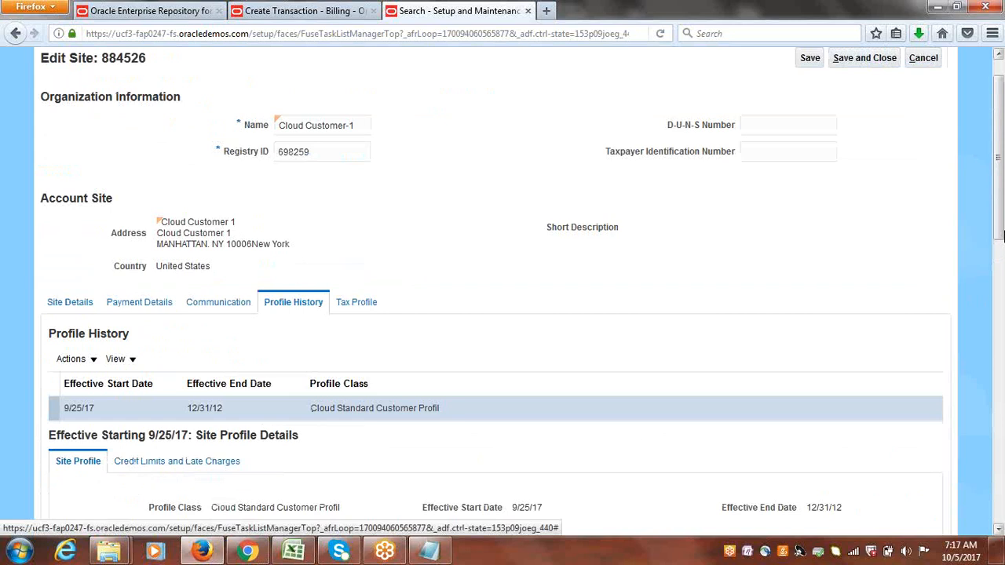
pyautogui.moveTo(999, 205); pyautogui.dragTo(996, 273)
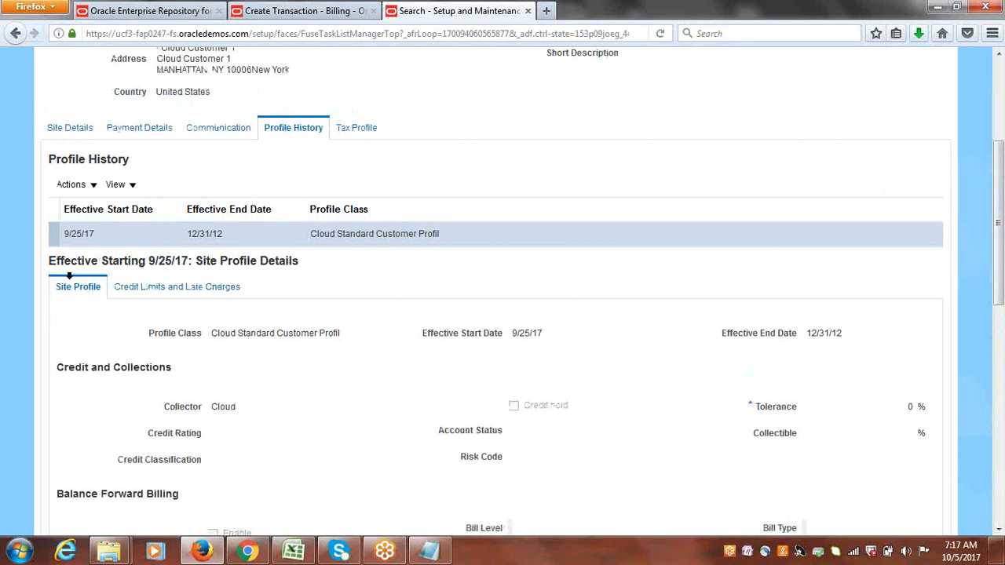
pyautogui.click(94, 195)
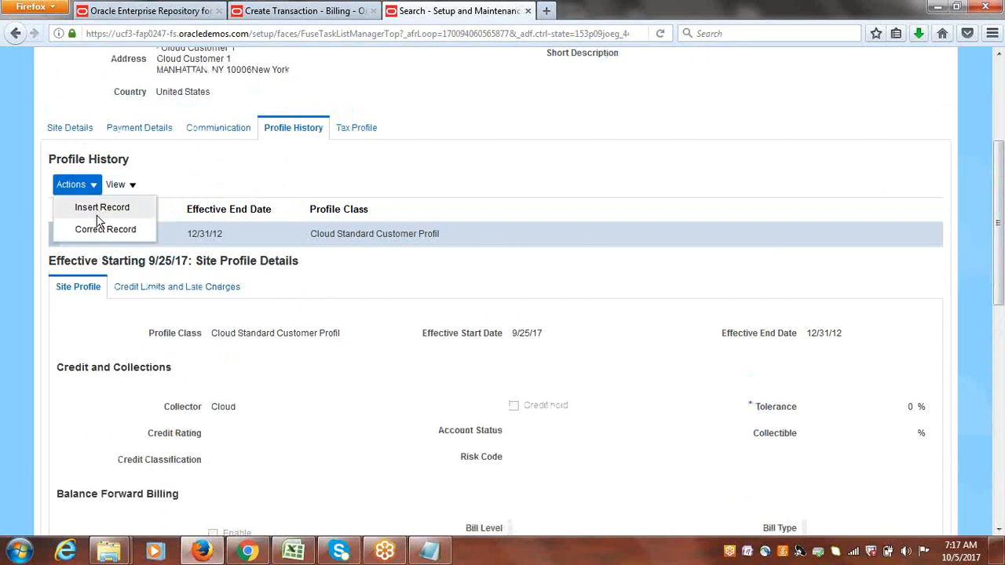
pyautogui.click(95, 228)
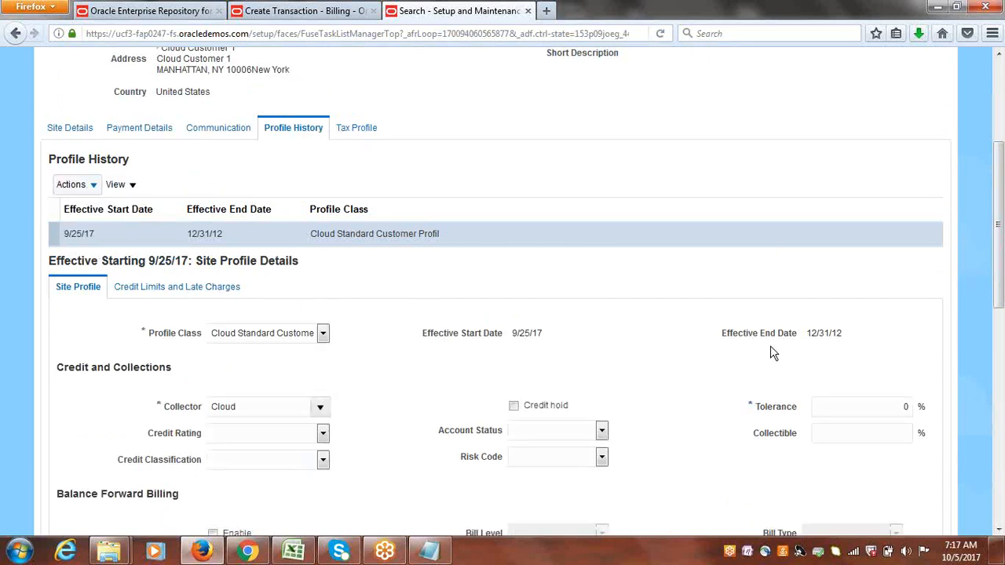
# Set the site profile's payment terms to Cloud Immediate, save and close, and finish Manage Customers.
pyautogui.moveTo(1000, 276); pyautogui.dragTo(1002, 506)
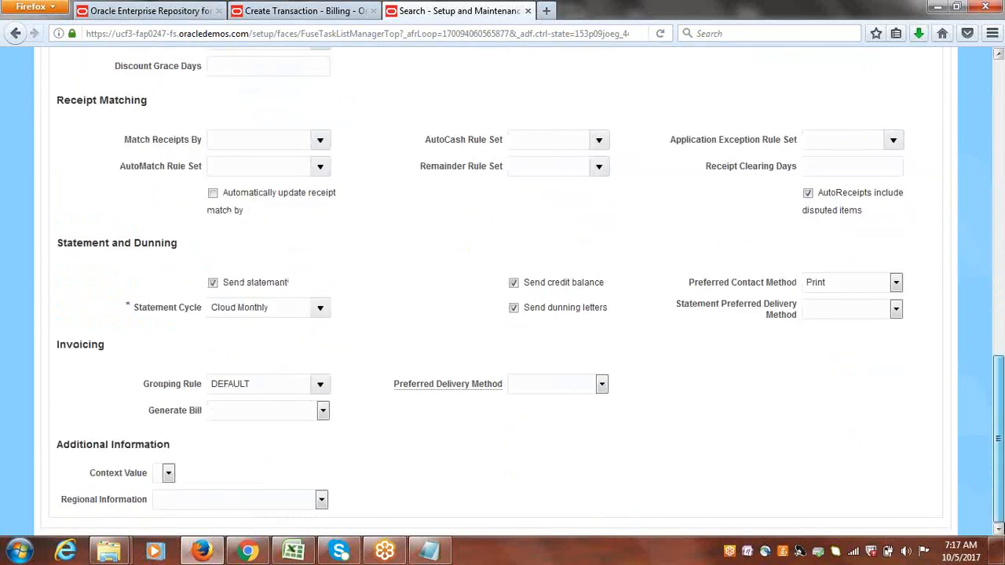
pyautogui.scroll(4, 260, 177)
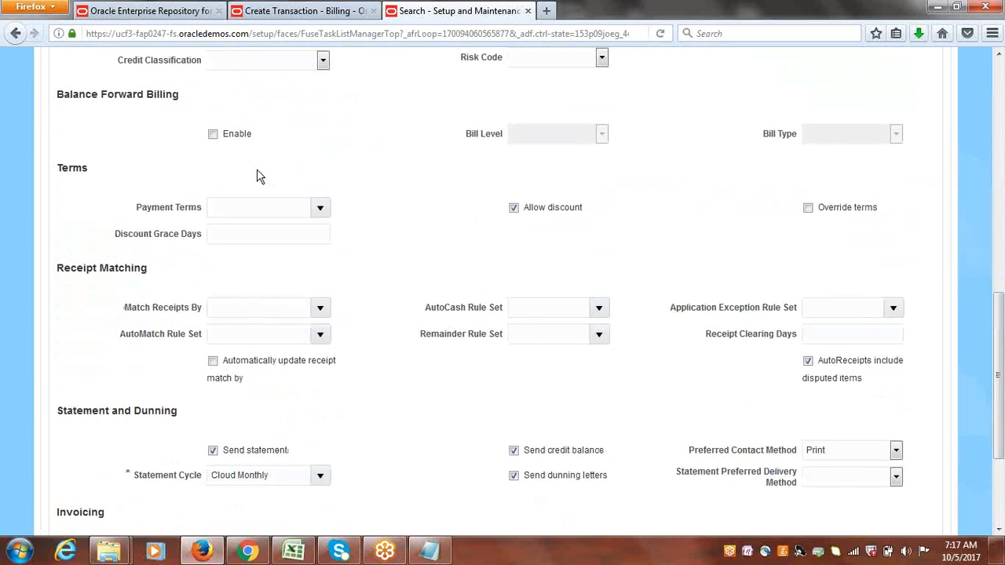
pyautogui.click(319, 207)
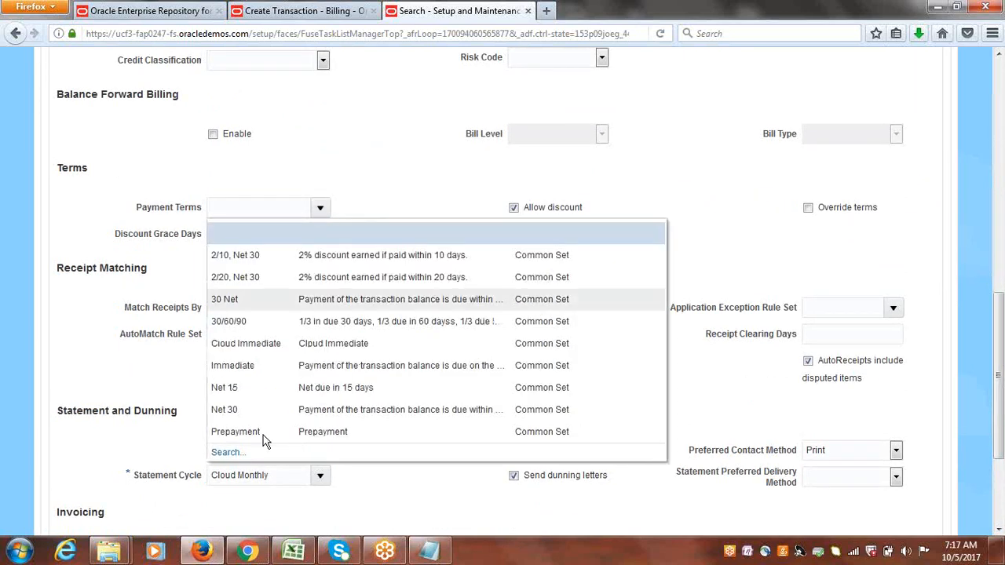
pyautogui.click(275, 343)
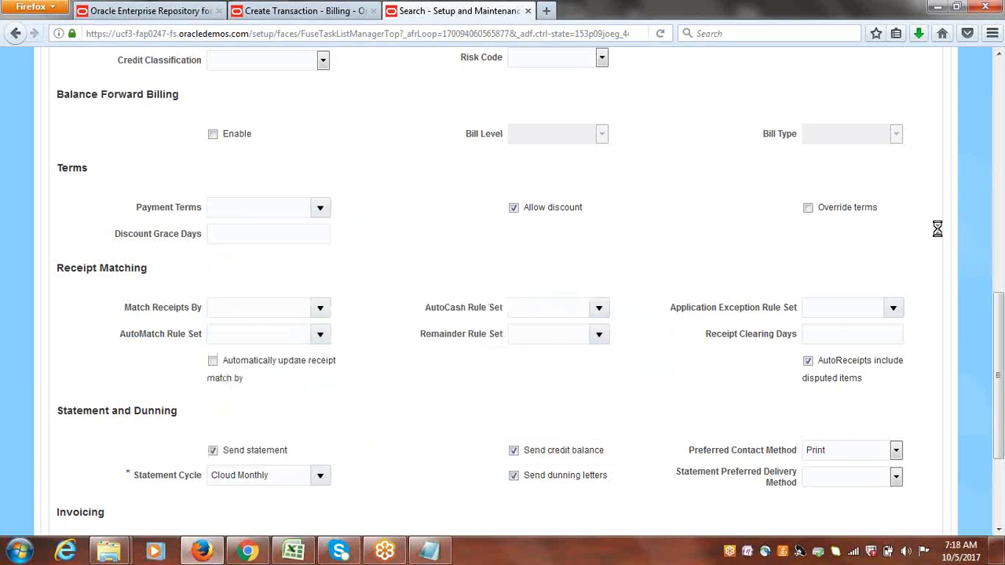
pyautogui.moveTo(997, 313); pyautogui.dragTo(1000, 56)
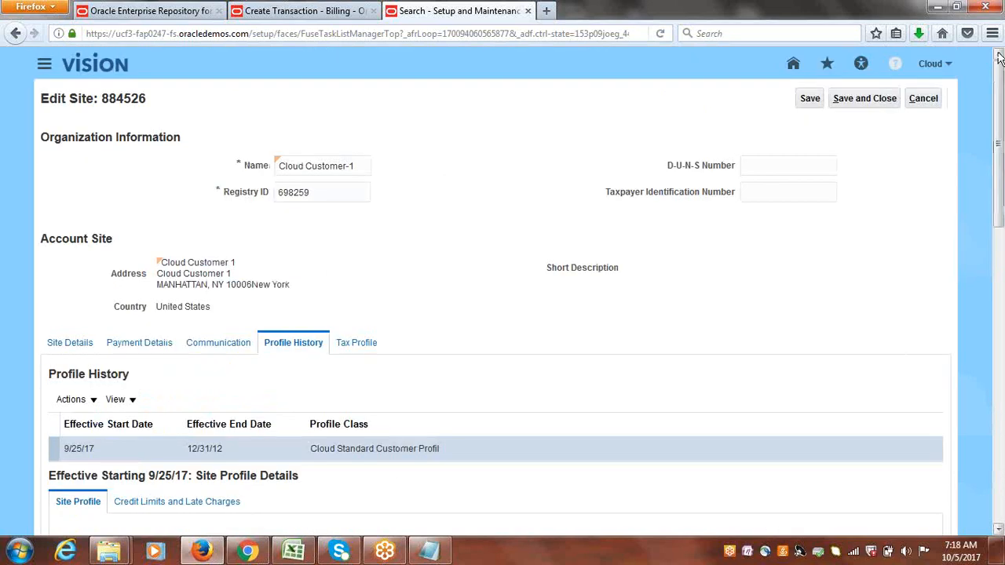
pyautogui.click(874, 97)
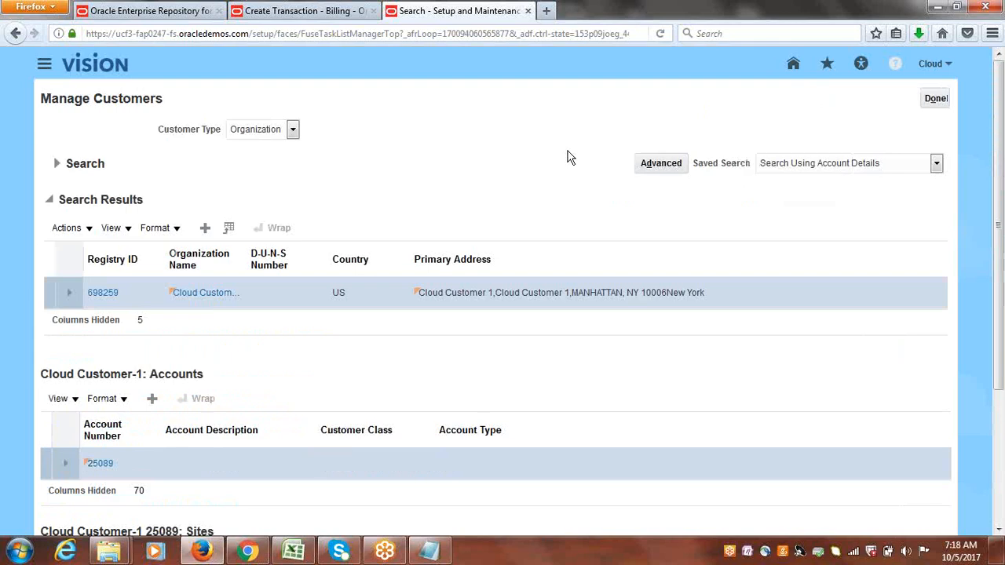
pyautogui.click(931, 98)
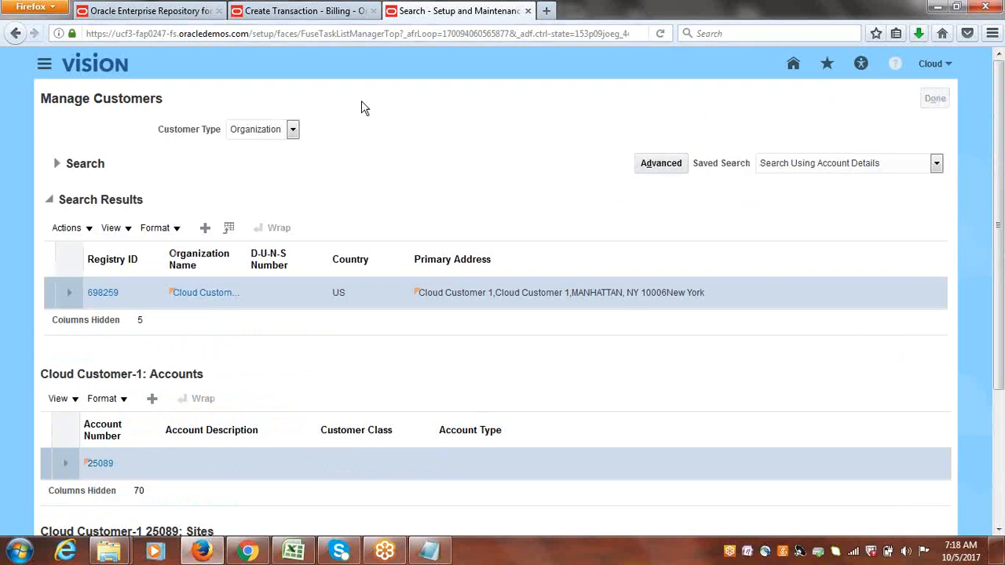
# Reselect Cloud Customer-1 as the invoice's bill-to name, then cancel the unsaved invoice.
pyautogui.click(329, 11)
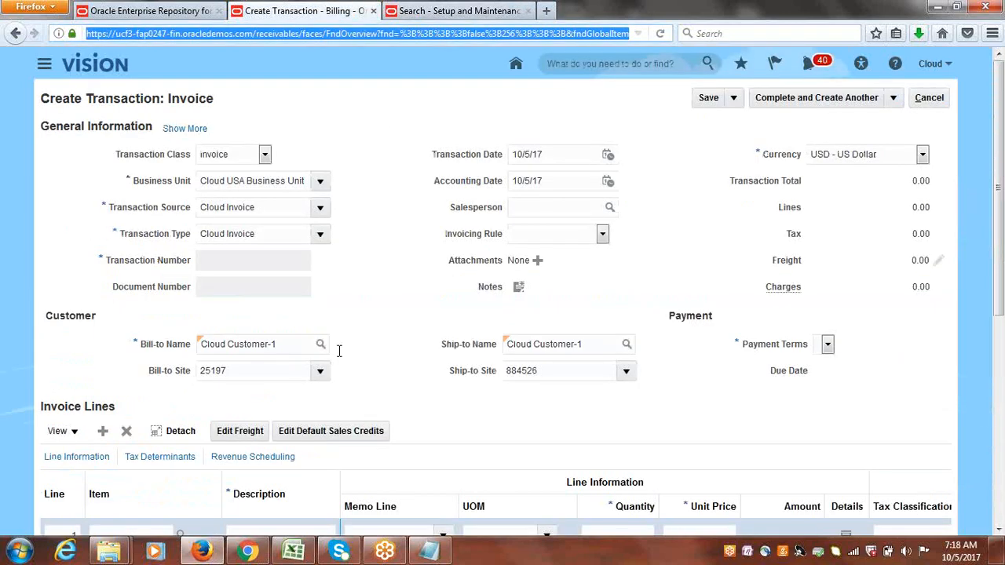
pyautogui.click(290, 344)
pyautogui.press('BackSpace')
pyautogui.press('BackSpace')
pyautogui.press('BackSpace')
pyautogui.press('BackSpace')
pyautogui.press('BackSpace')
pyautogui.press('BackSpace')
pyautogui.press('BackSpace')
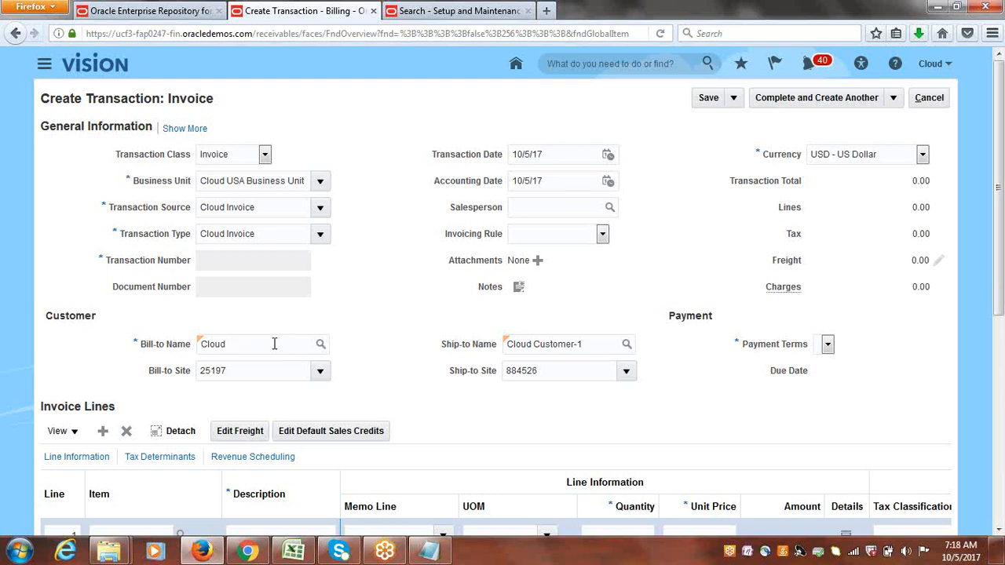
pyautogui.press('Tab')
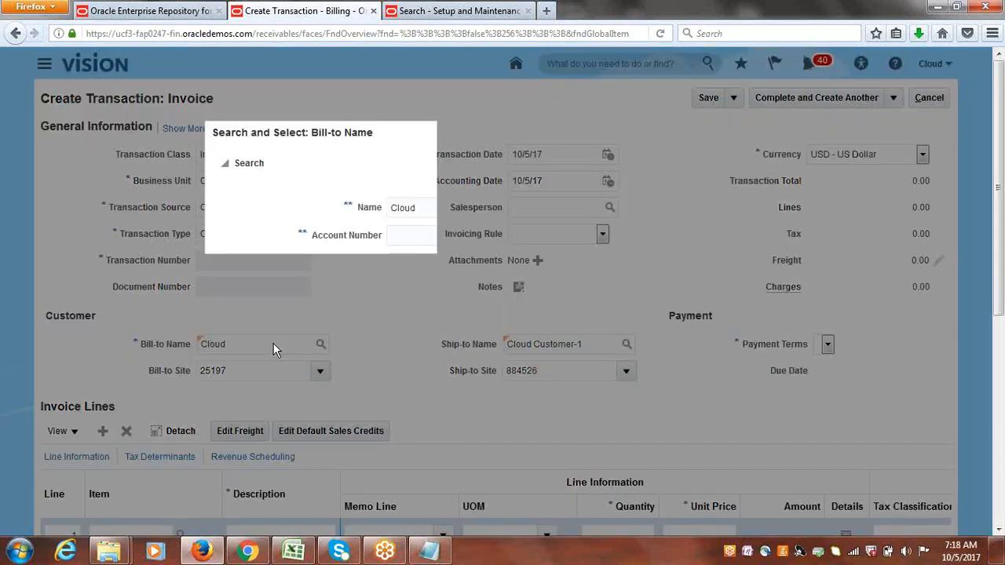
pyautogui.click(233, 405)
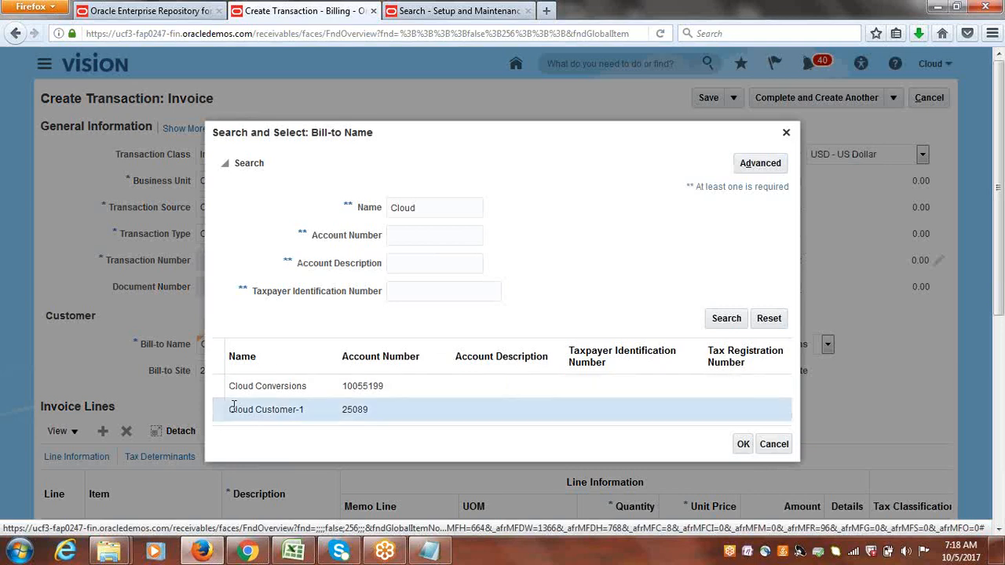
pyautogui.click(742, 444)
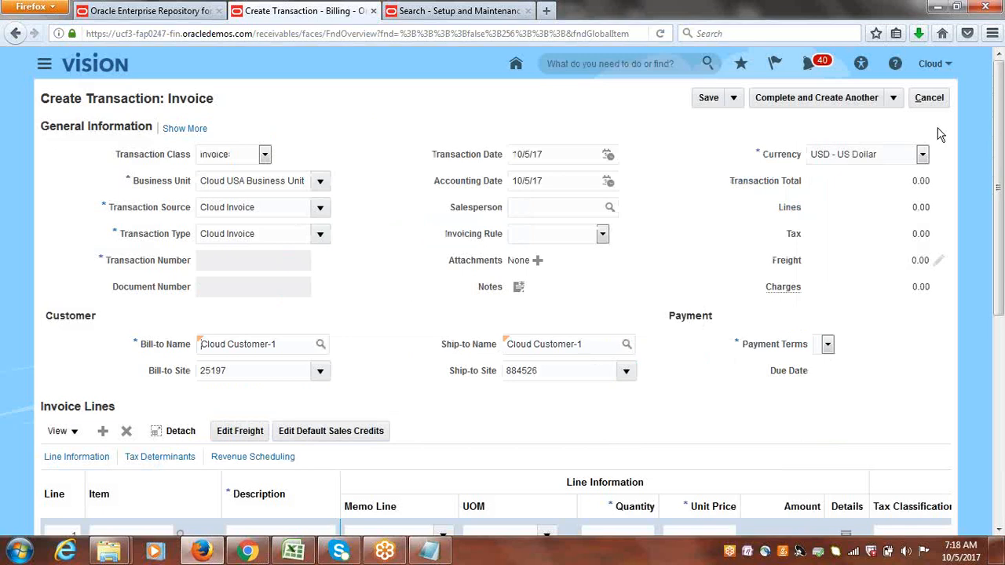
pyautogui.click(932, 97)
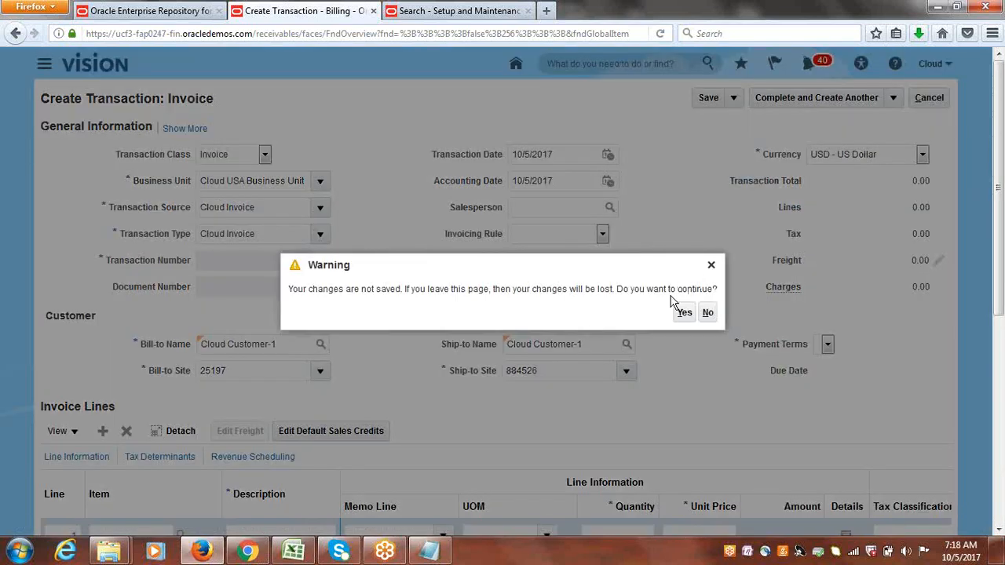
pyautogui.click(678, 312)
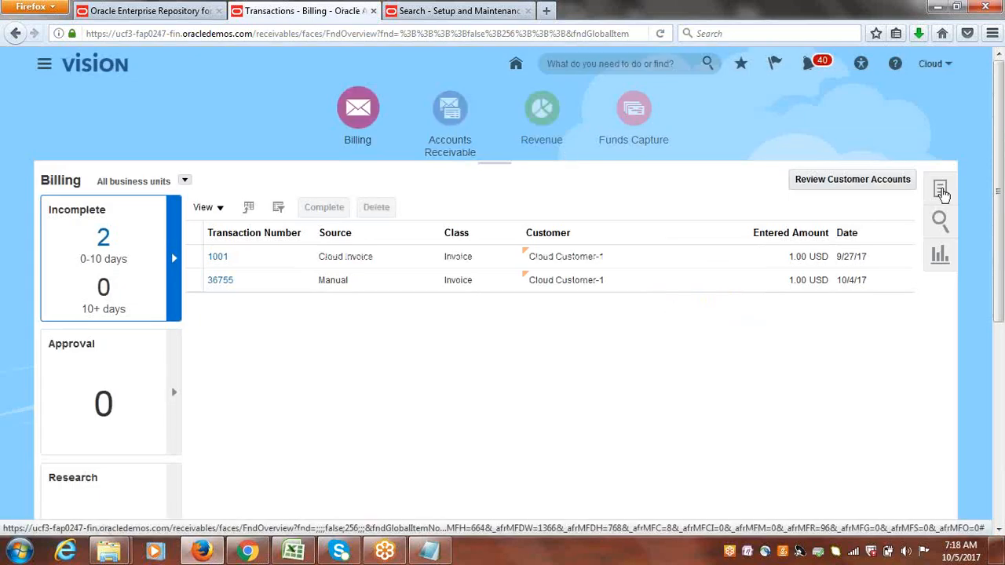
# Start a new transaction and set its transaction source to Cloud Invoice.
pyautogui.click(940, 189)
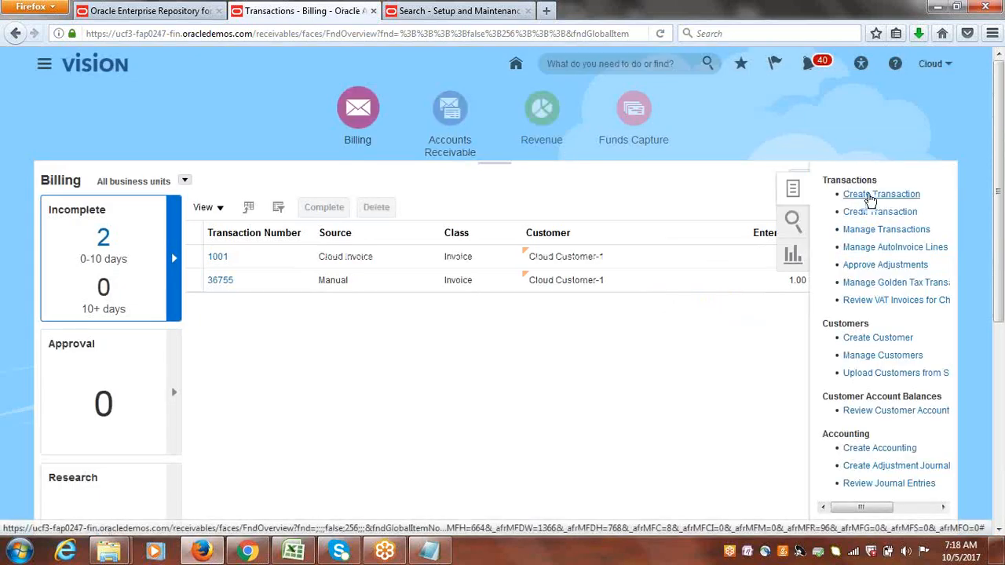
pyautogui.click(868, 195)
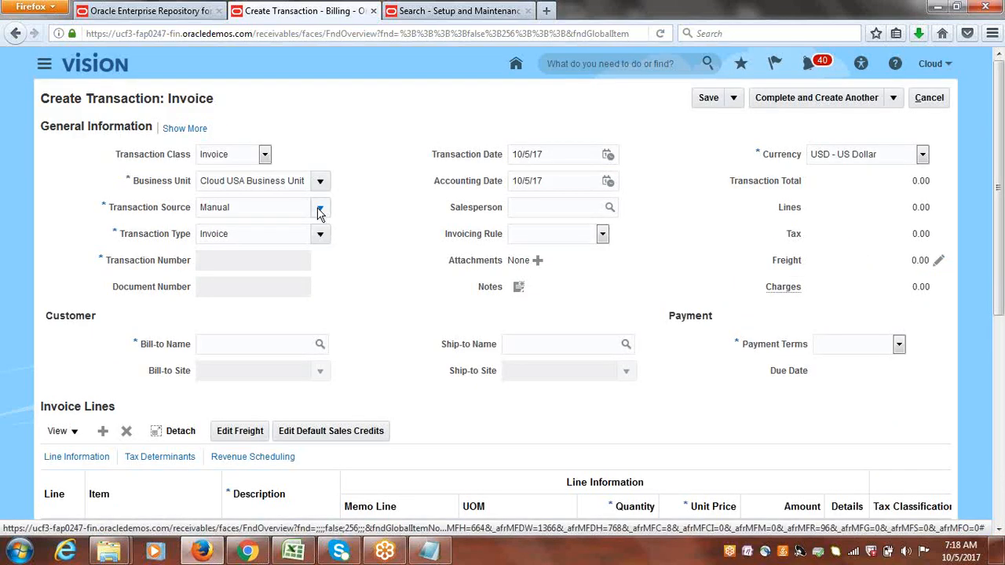
pyautogui.click(319, 208)
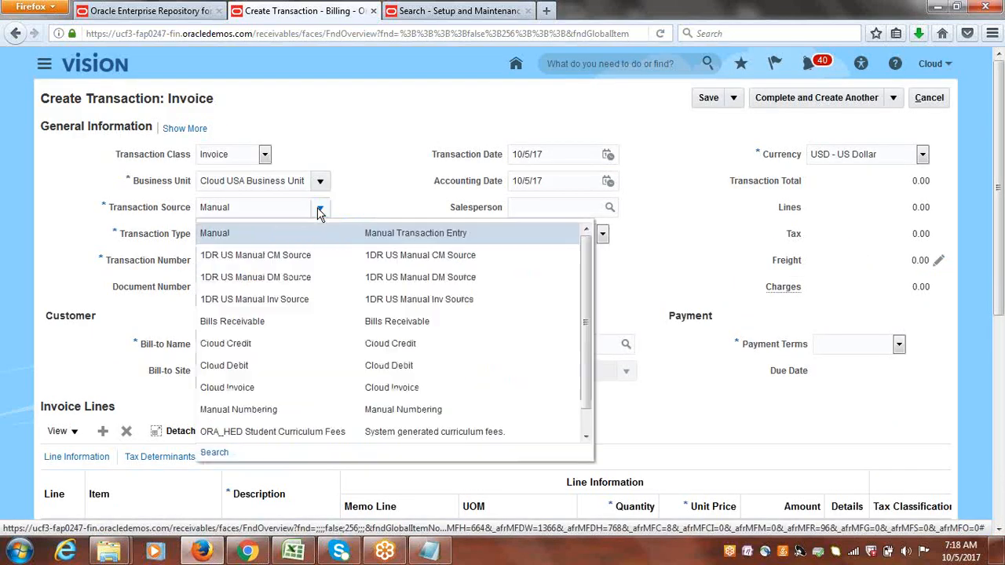
pyautogui.click(257, 383)
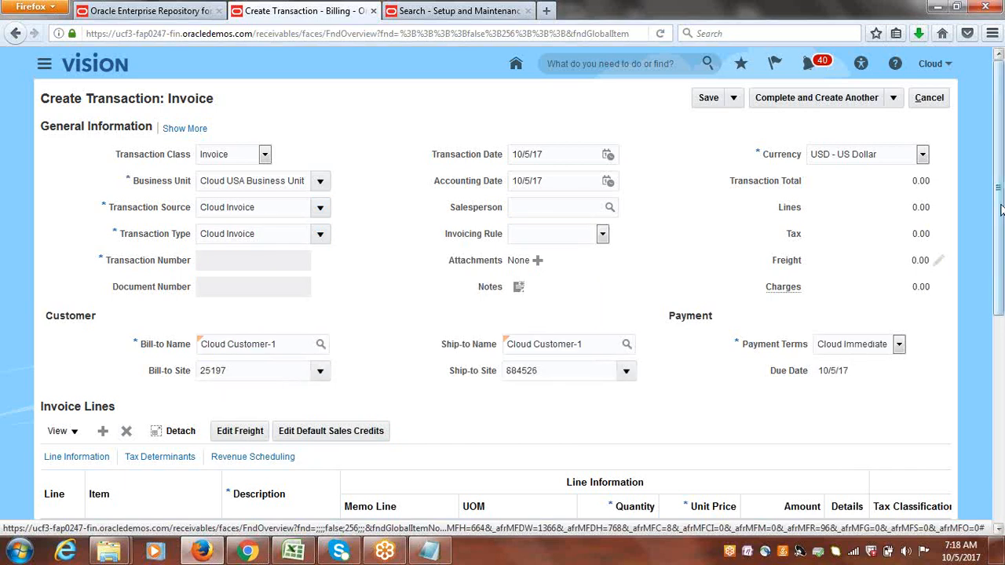
# Add an invoice line described GOODS with quantity 1 and unit price 10000.
pyautogui.scroll(-2, 314, 436)
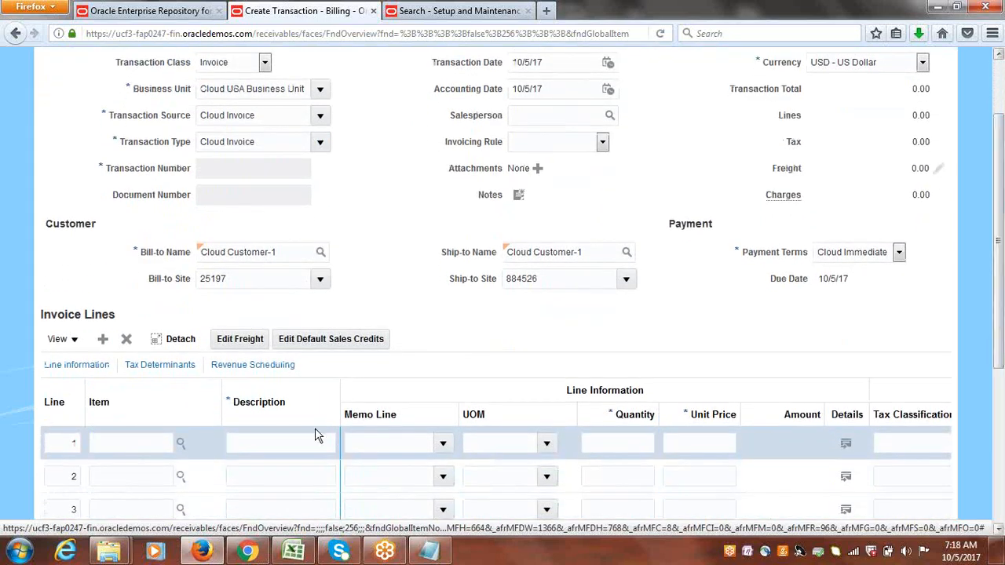
pyautogui.click(261, 440)
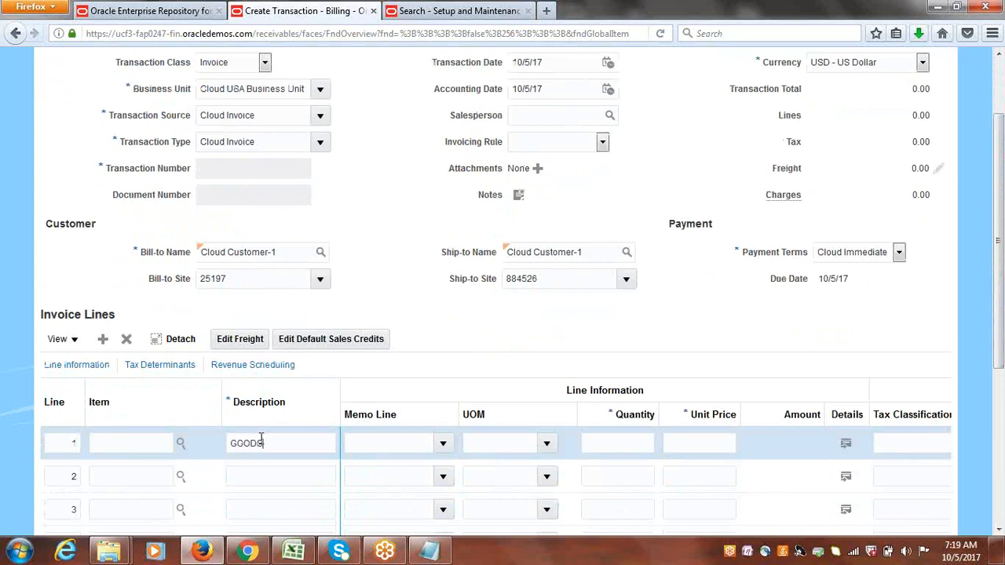
pyautogui.click(626, 444)
pyautogui.write('1')
pyautogui.click(685, 445)
pyautogui.write('1000')
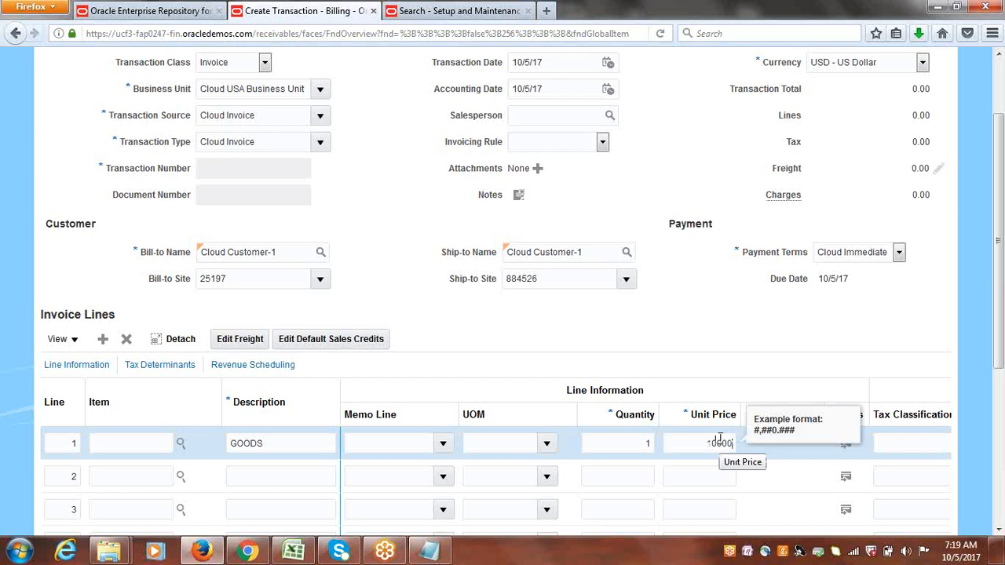
pyautogui.click(716, 328)
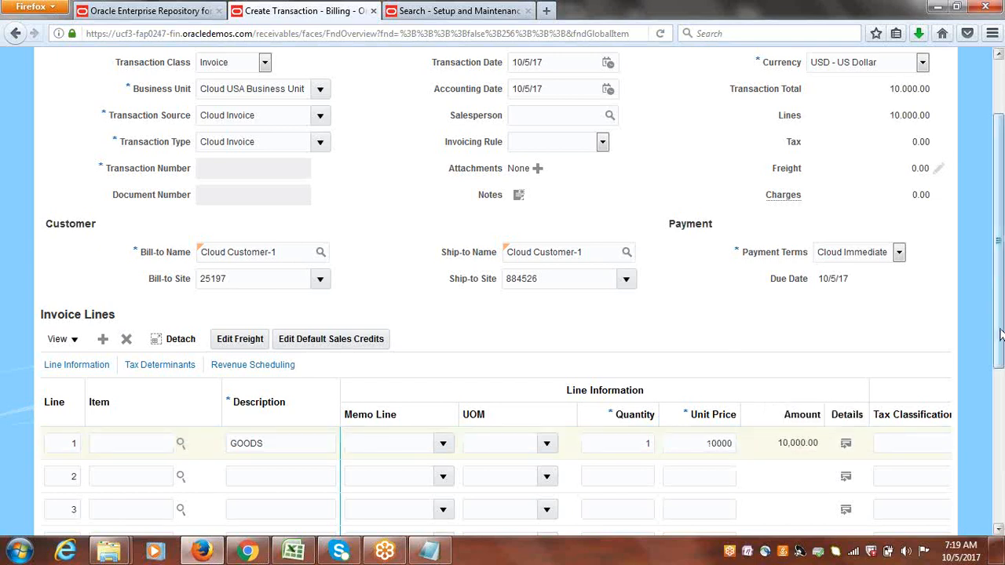
# Review the invoice's payment terms in the expanded general information and save the invoice.
pyautogui.moveTo(1002, 334); pyautogui.dragTo(1002, 291)
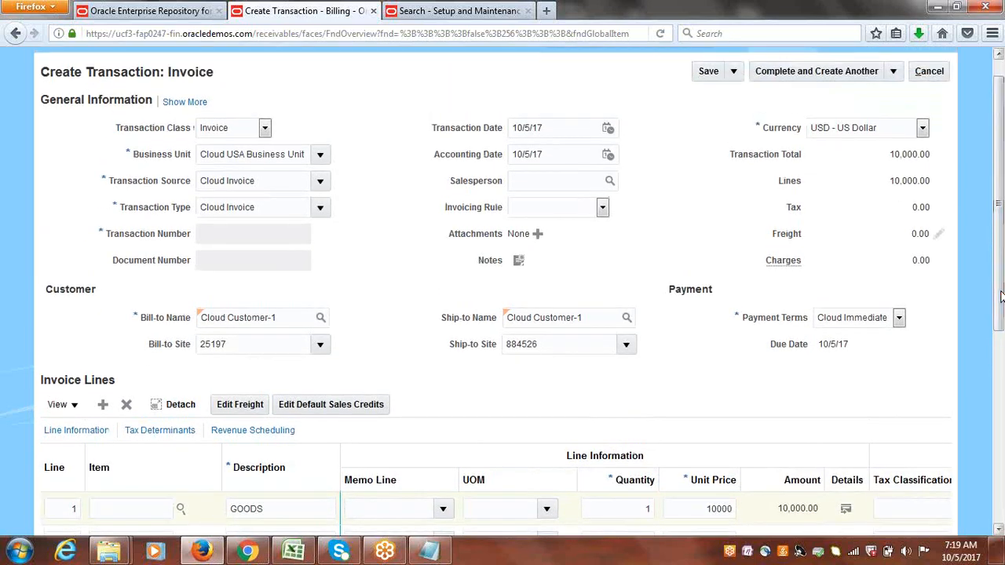
pyautogui.click(186, 102)
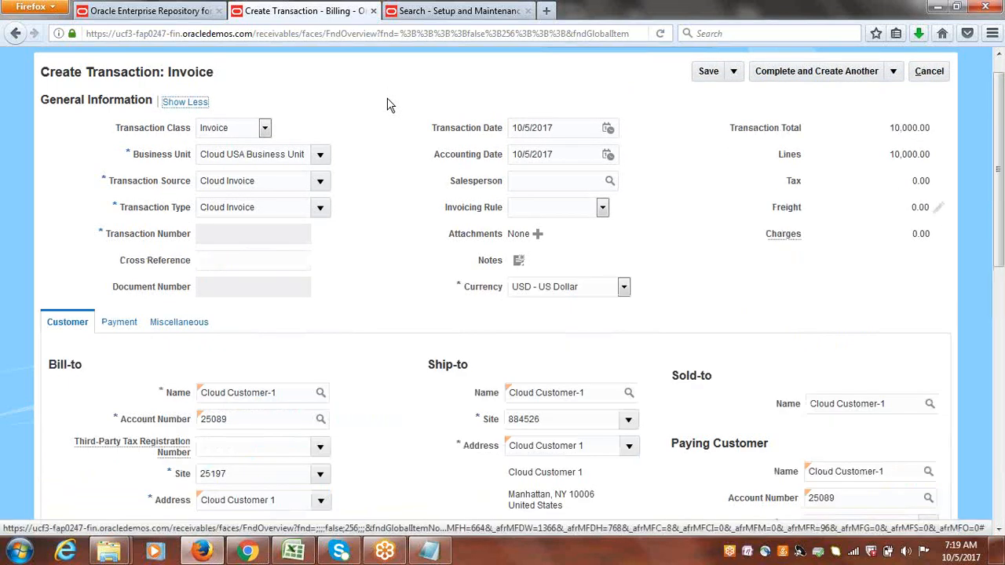
pyautogui.click(119, 330)
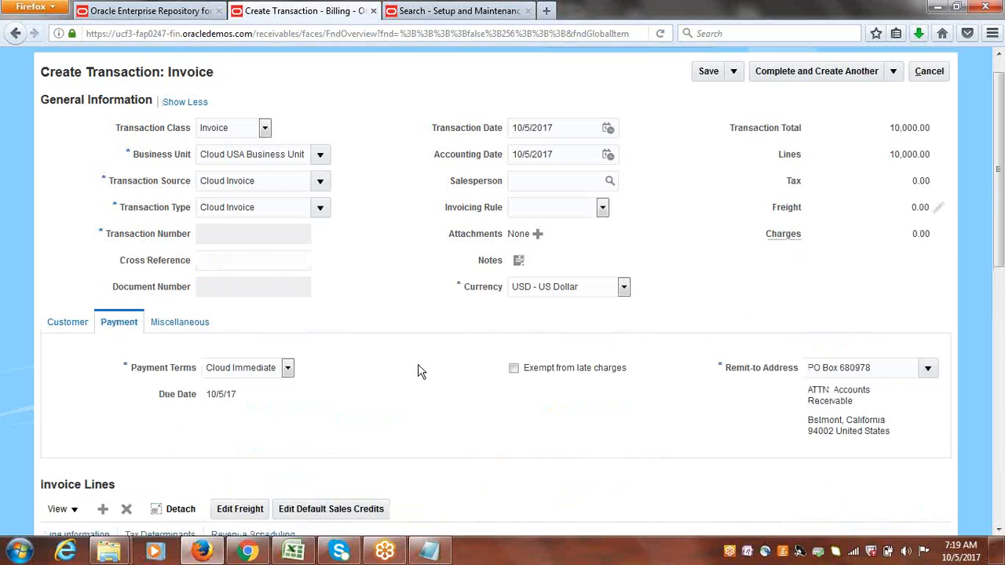
pyautogui.moveTo(998, 299); pyautogui.dragTo(998, 255)
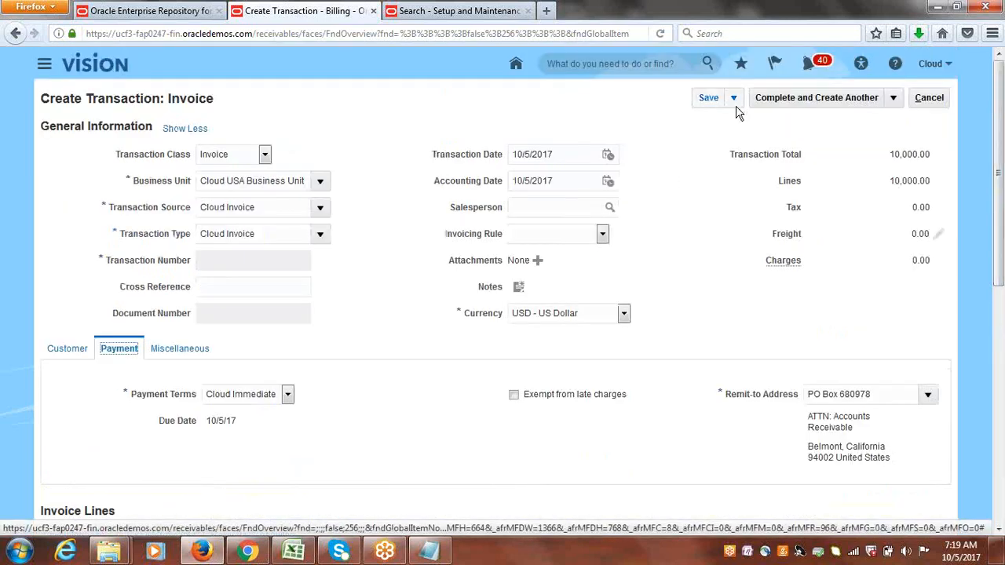
pyautogui.click(707, 97)
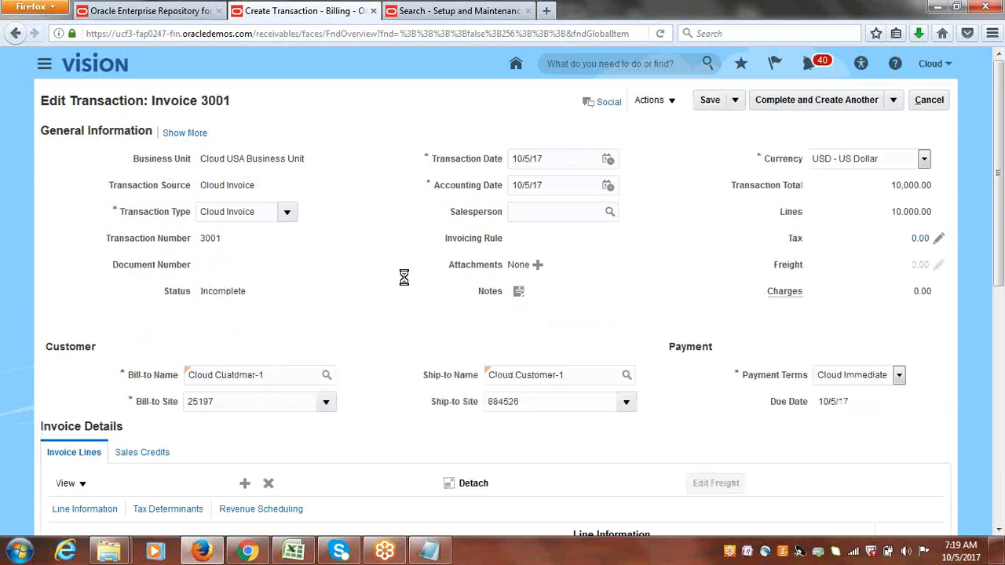
# Examine the saved invoice's customer, payment and miscellaneous details.
pyautogui.click(179, 134)
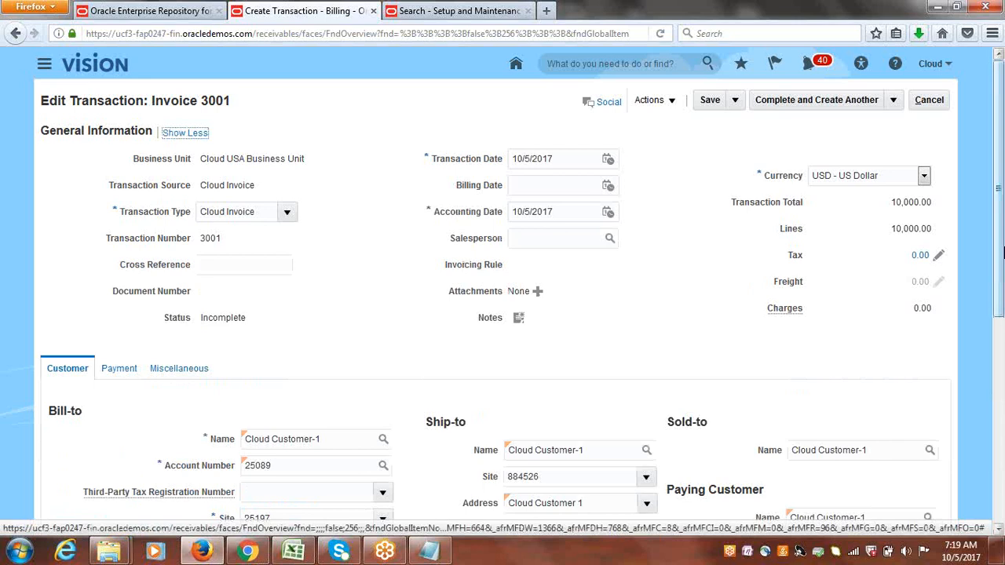
pyautogui.moveTo(997, 218); pyautogui.dragTo(1003, 315)
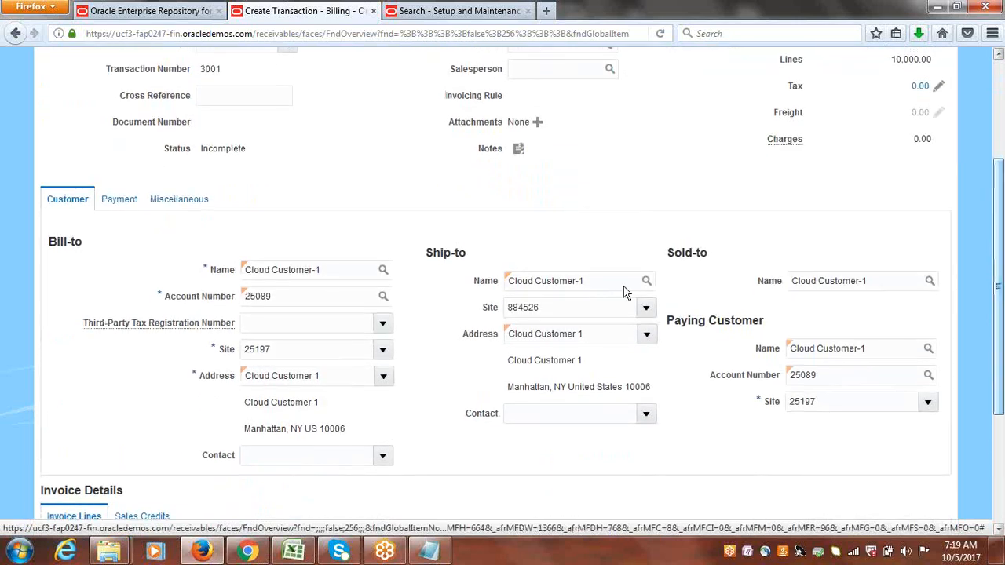
pyautogui.click(124, 203)
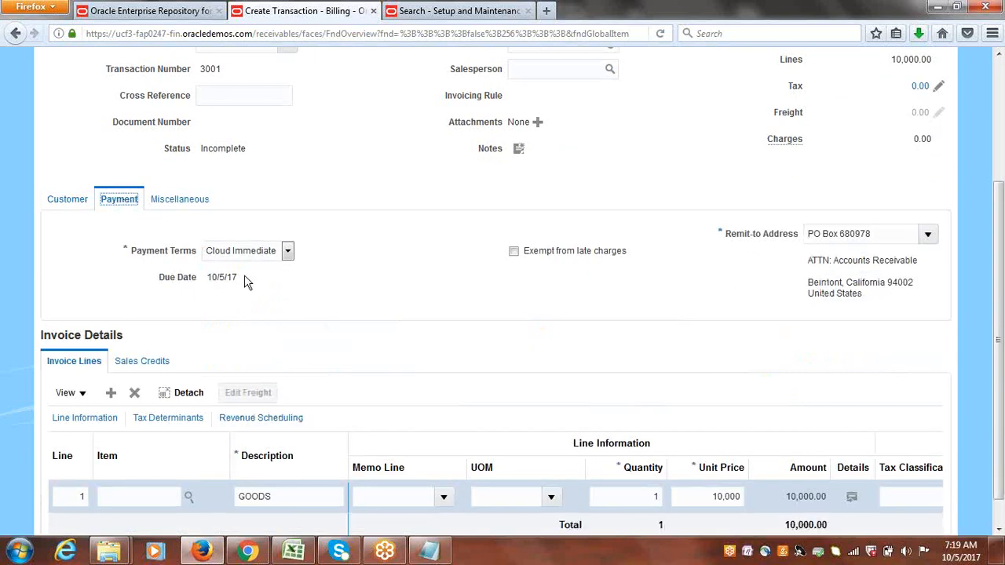
pyautogui.click(181, 201)
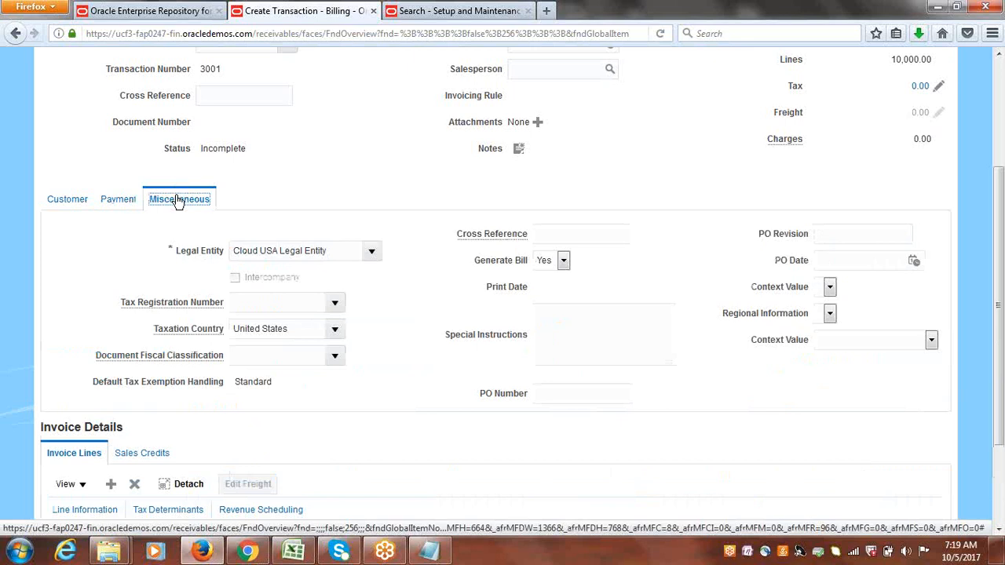
pyautogui.click(124, 202)
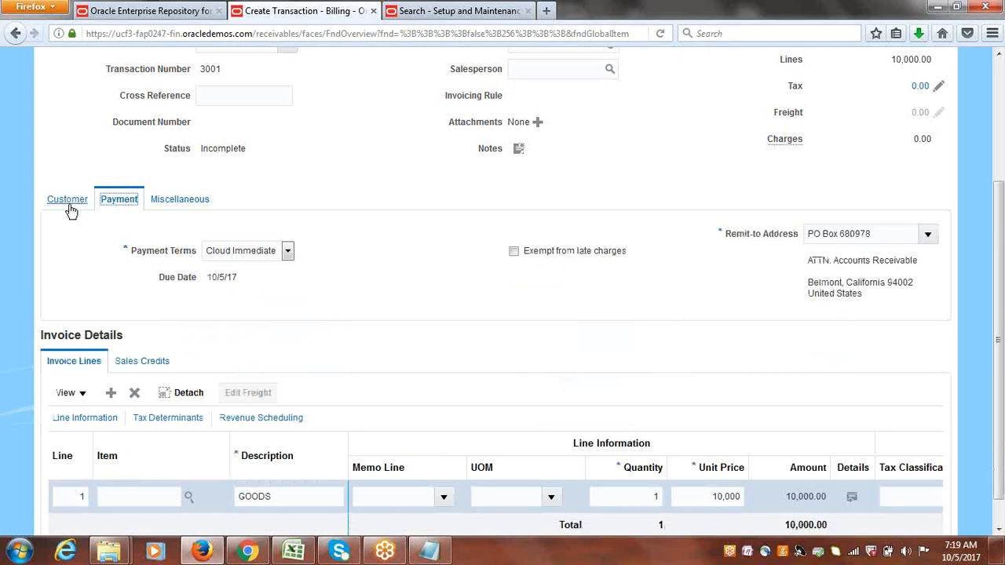
pyautogui.click(41, 200)
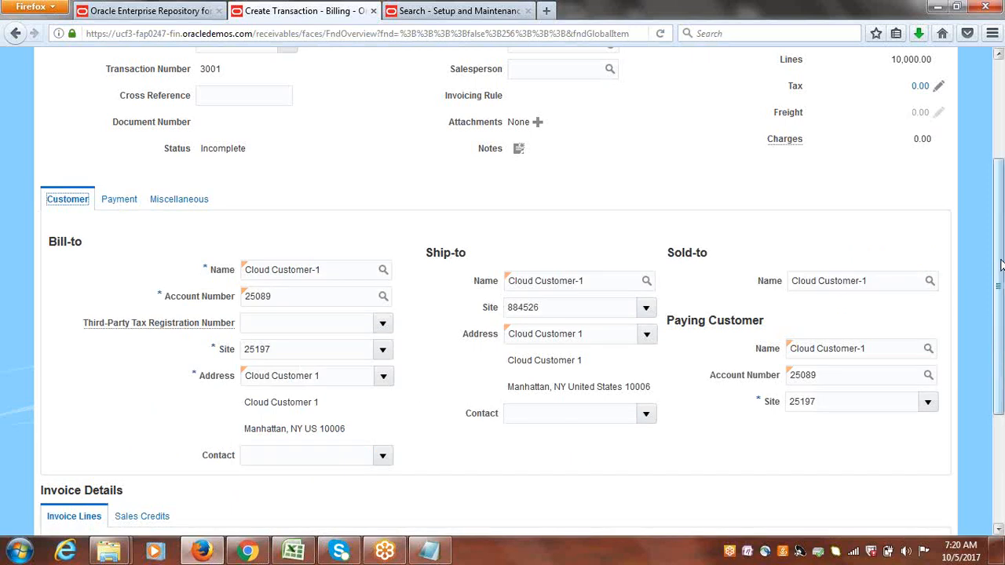
pyautogui.moveTo(999, 268); pyautogui.dragTo(999, 292)
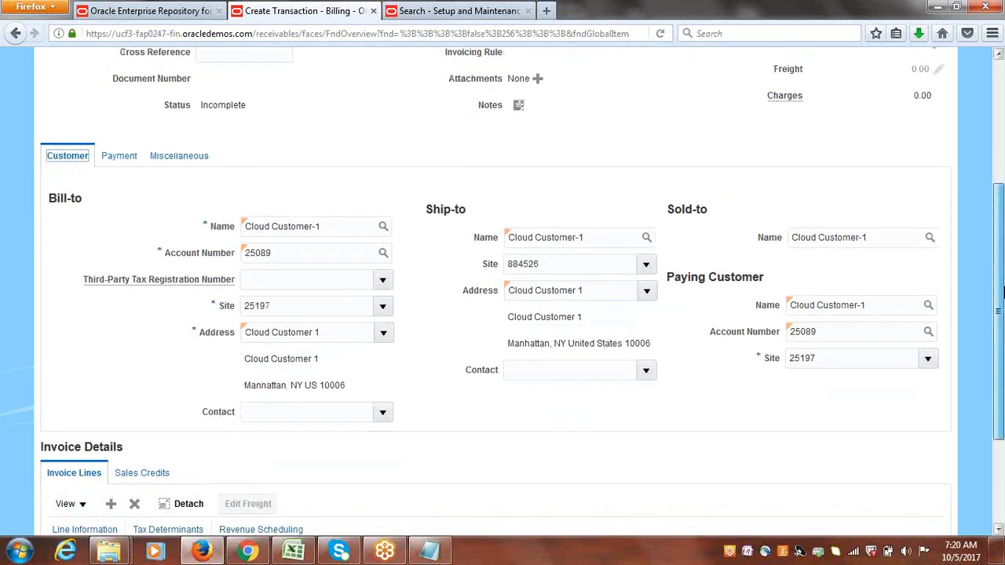
pyautogui.scroll(5, 998, 292)
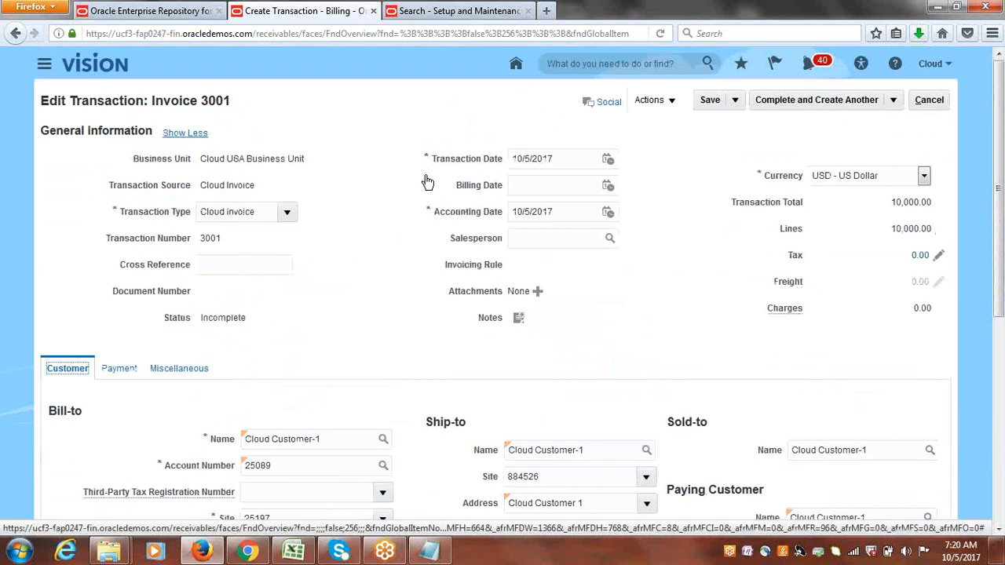
pyautogui.click(183, 135)
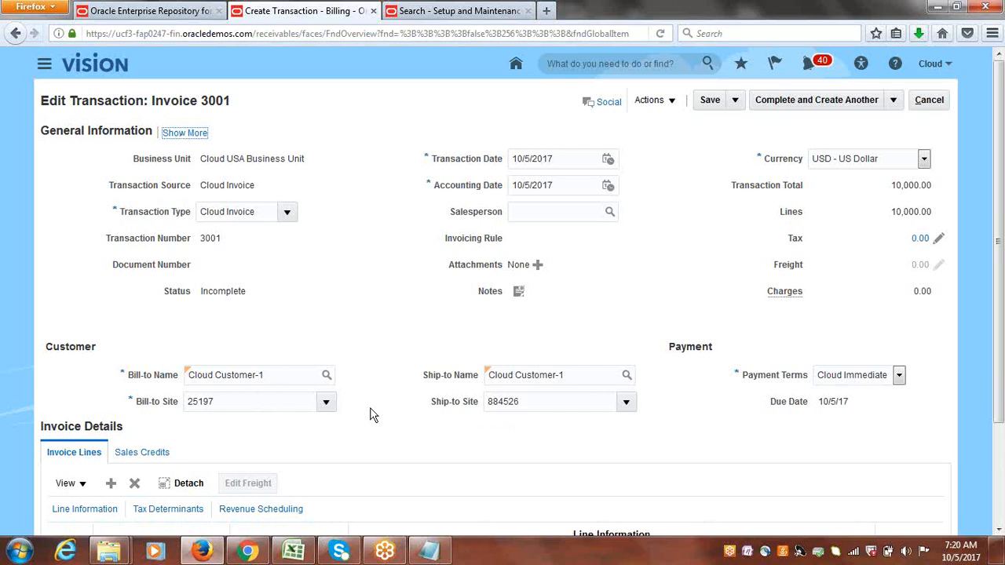
pyautogui.click(413, 287)
pyautogui.click(189, 132)
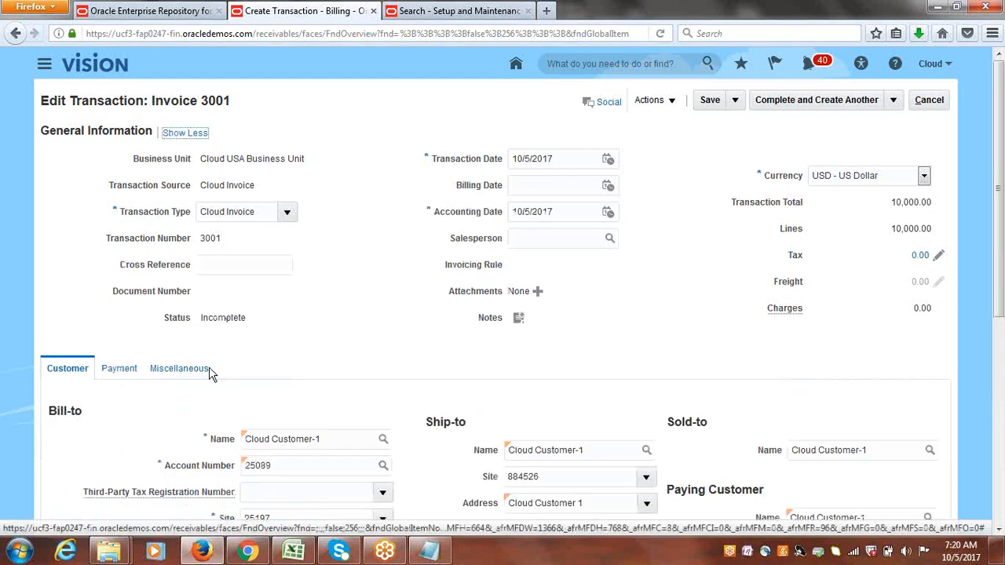
pyautogui.click(126, 369)
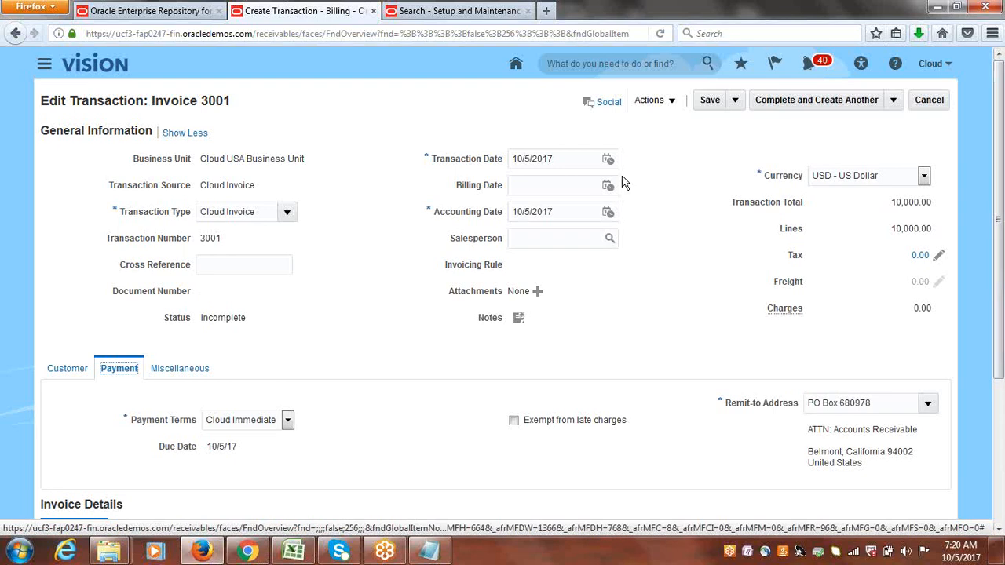
# Save the invoice, then complete and close it.
pyautogui.click(710, 100)
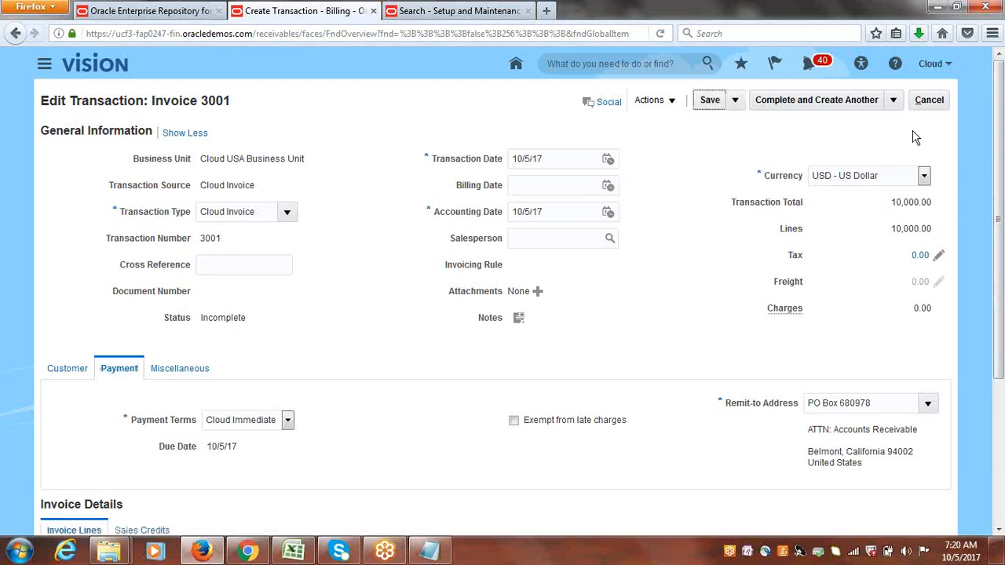
pyautogui.click(892, 99)
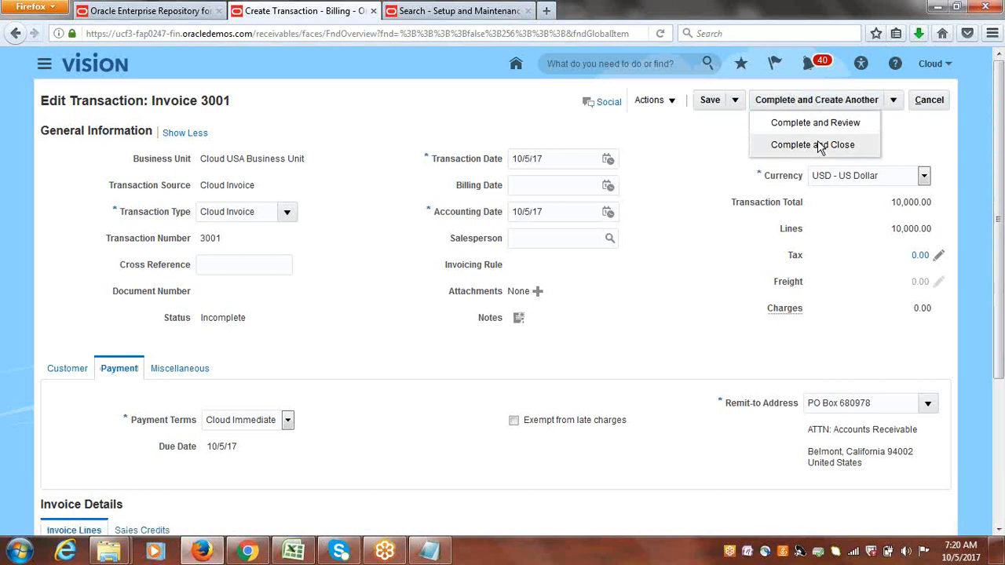
pyautogui.click(818, 145)
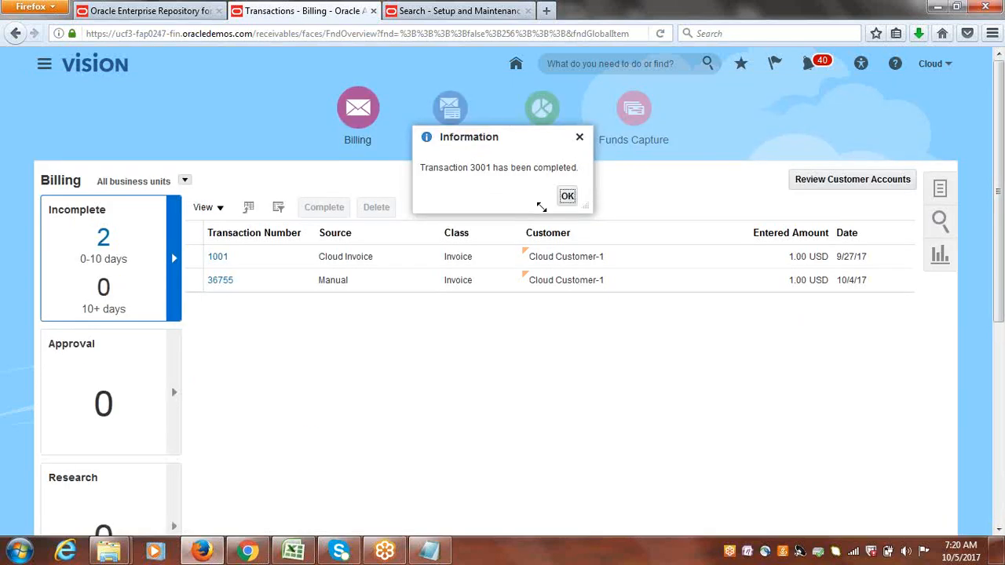
pyautogui.click(570, 198)
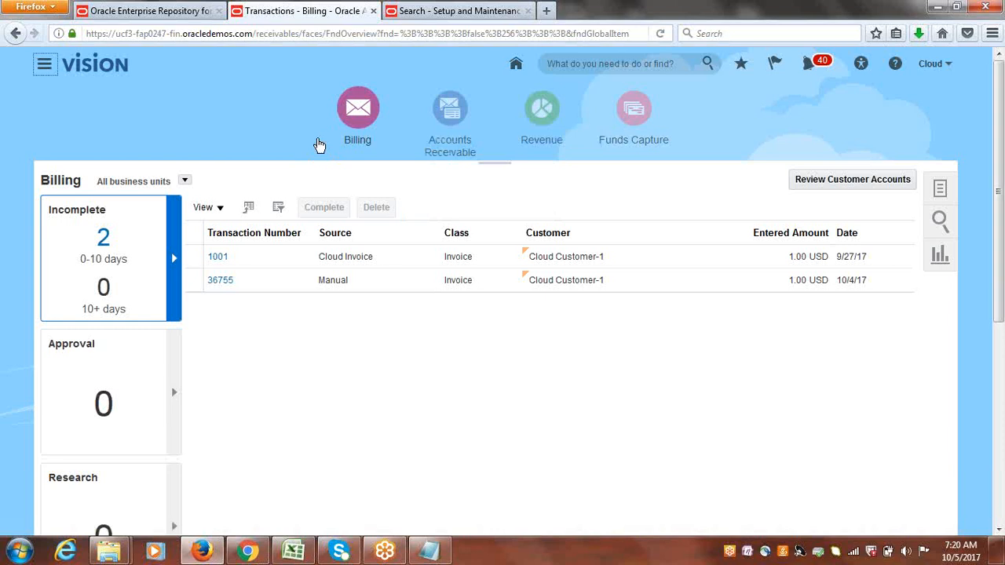
# Start a new invoice with transaction source Cloud Invoice and bill-to customer Cloud Customer-1.
pyautogui.click(940, 190)
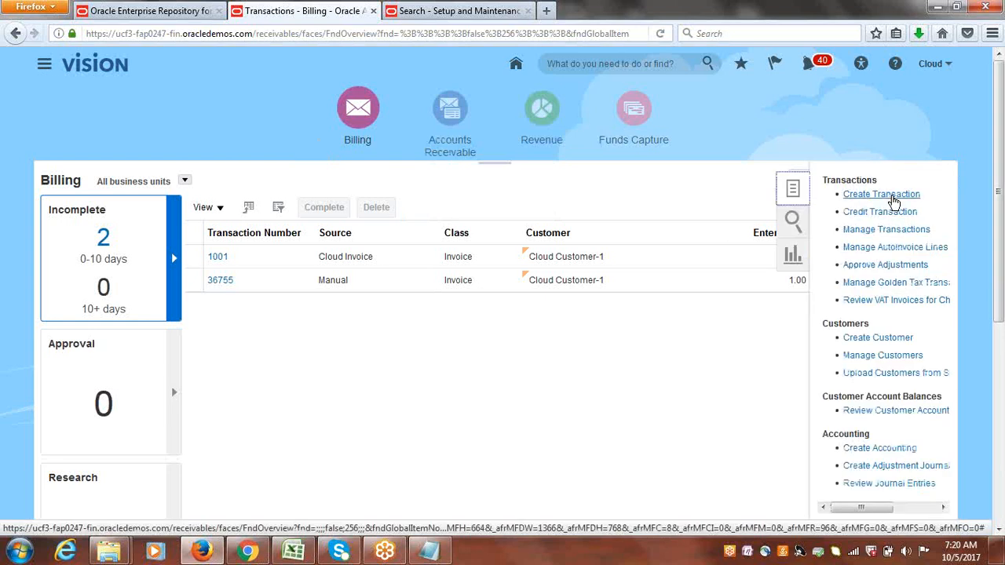
pyautogui.click(891, 196)
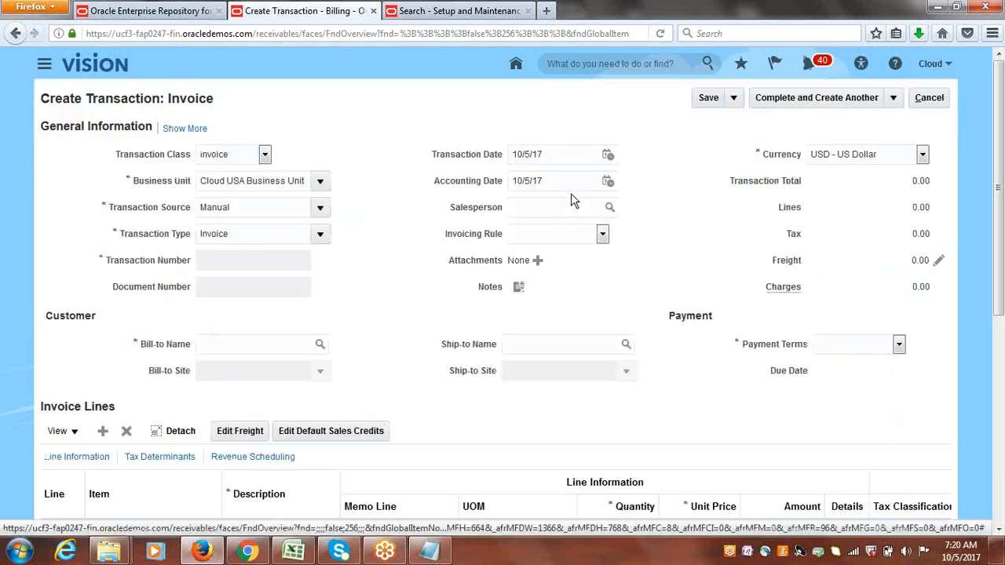
pyautogui.click(319, 207)
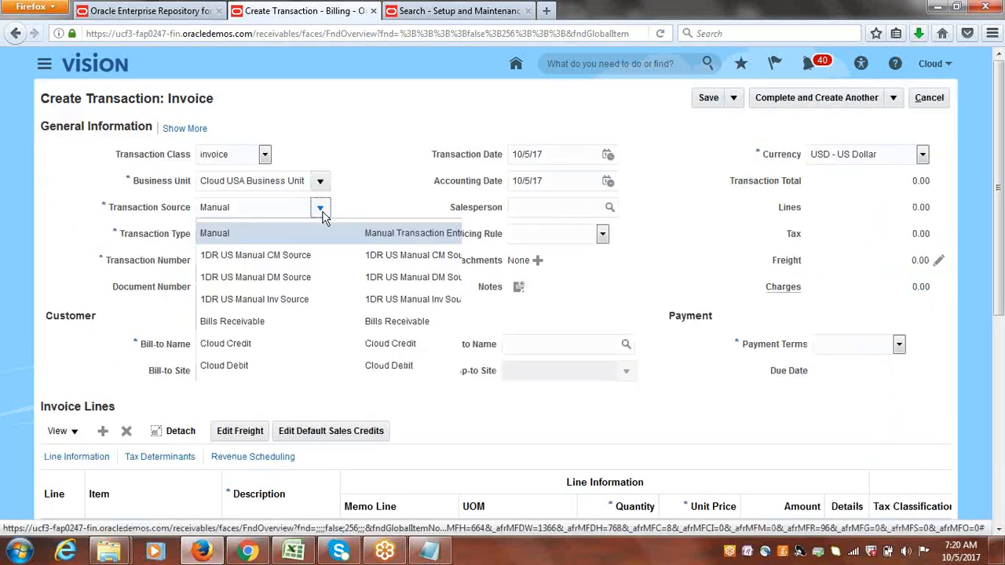
pyautogui.click(269, 390)
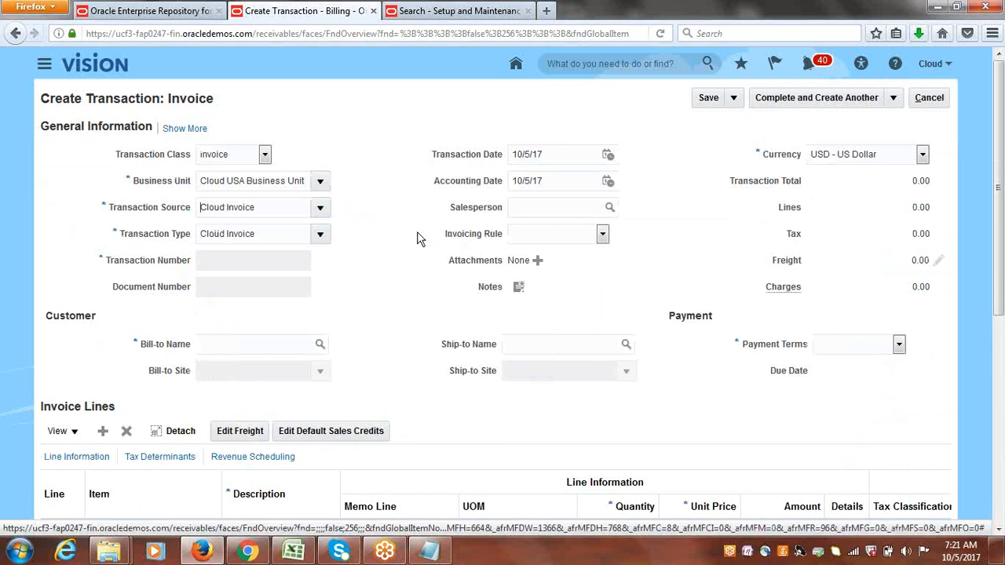
pyautogui.click(265, 345)
pyautogui.write('CL')
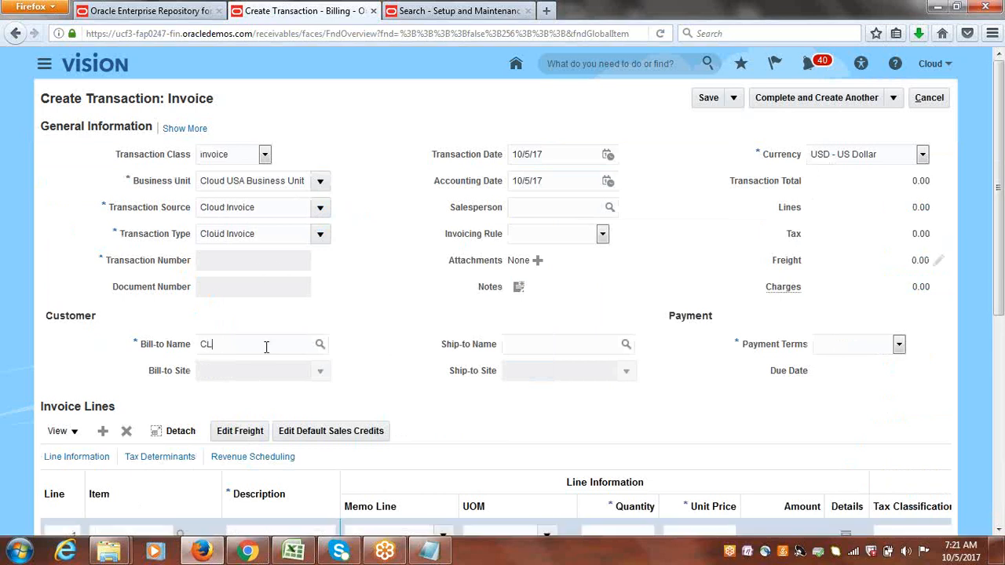
pyautogui.write('OUD CU')
pyautogui.press('Tab')
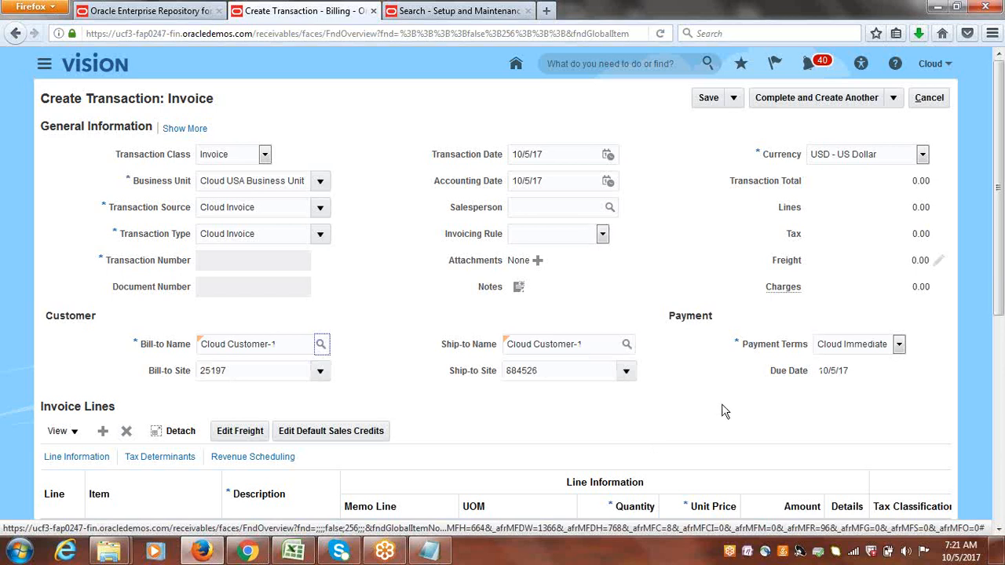
# Add an invoice line described GOODS with quantity 1 and unit price 10000.
pyautogui.moveTo(998, 214); pyautogui.dragTo(998, 282)
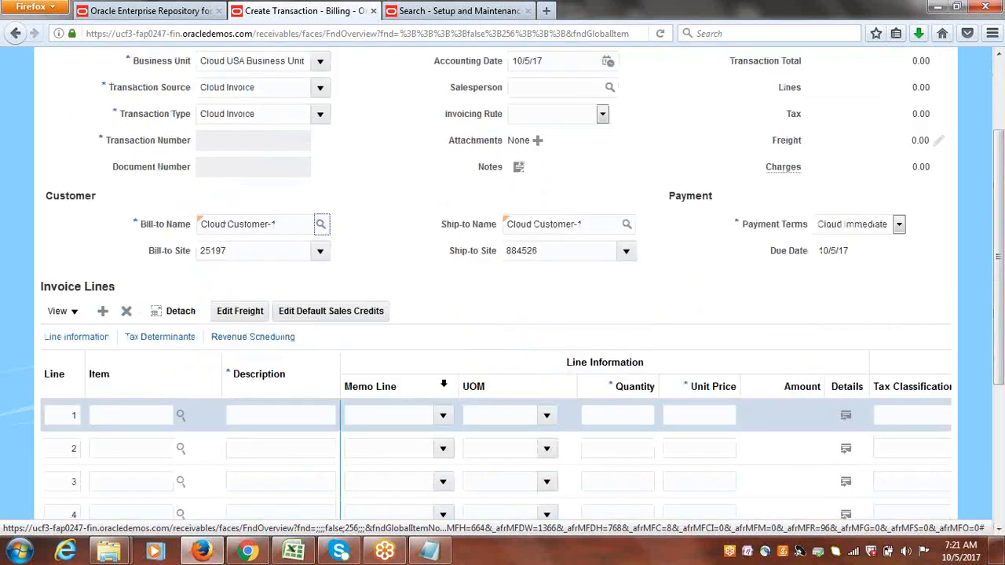
pyautogui.click(279, 413)
pyautogui.write('GOODS')
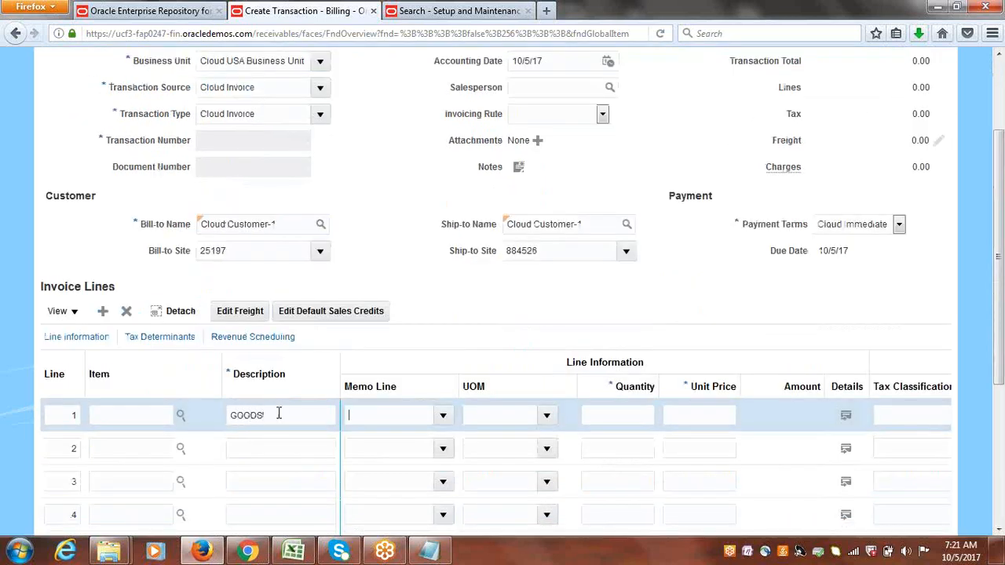
pyautogui.click(722, 415)
pyautogui.write('10000')
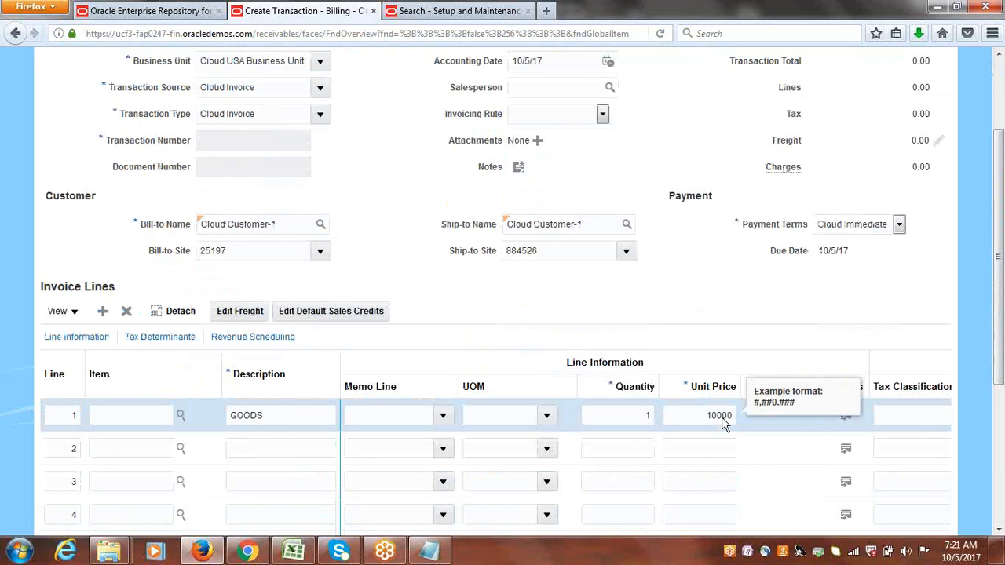
pyautogui.click(695, 287)
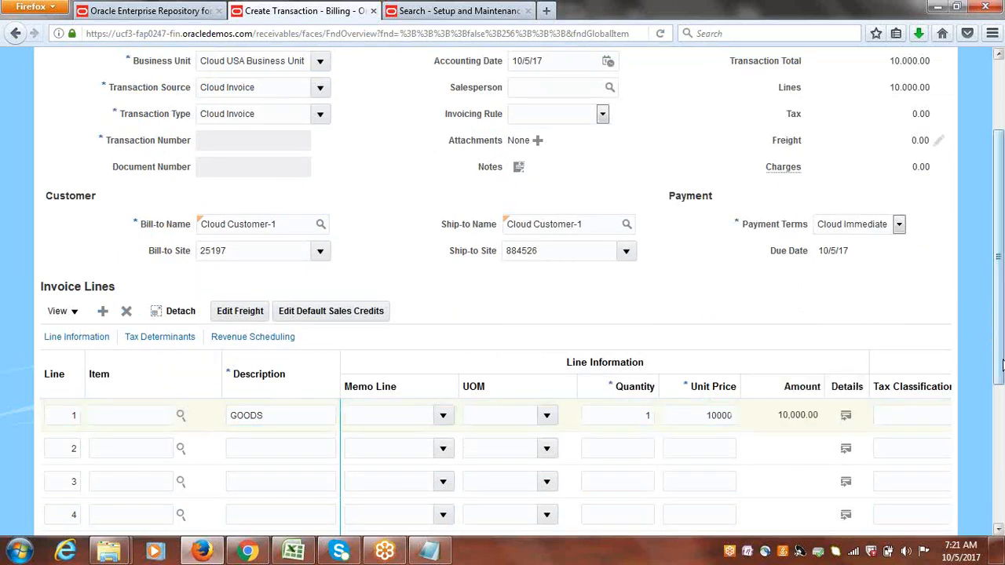
# Save the invoice and examine its miscellaneous, customer and payment details.
pyautogui.moveTo(1002, 364); pyautogui.dragTo(995, 236)
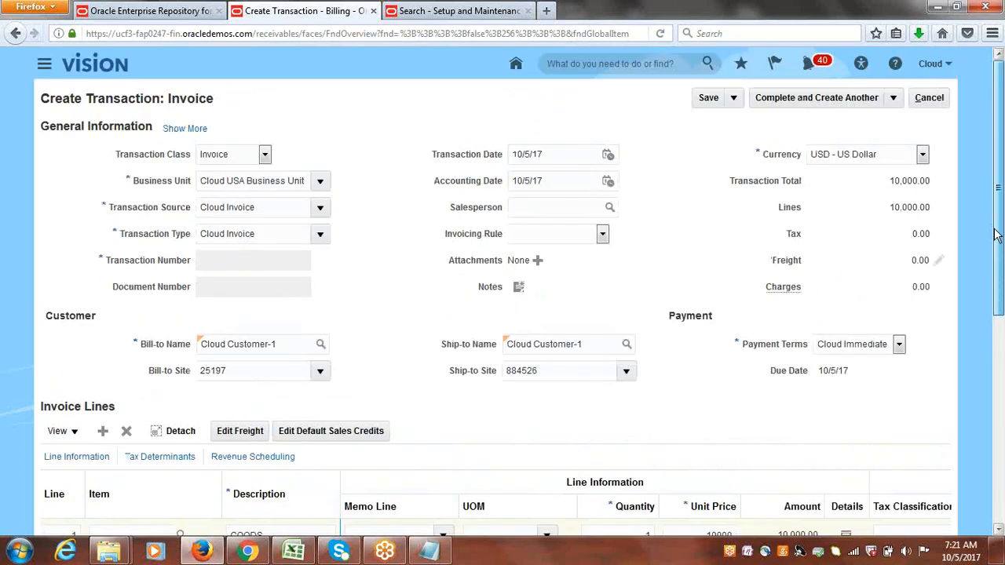
pyautogui.click(705, 99)
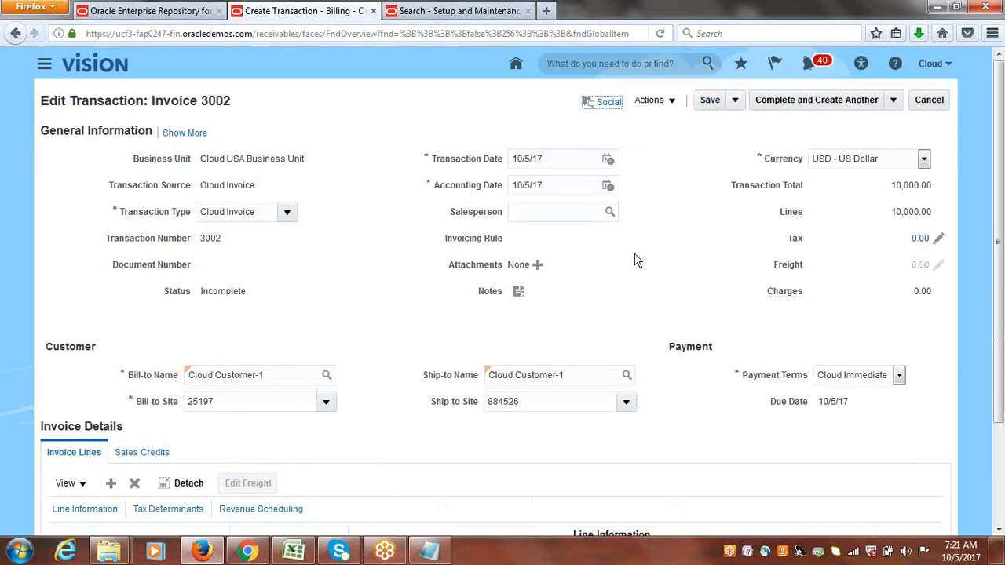
pyautogui.click(189, 134)
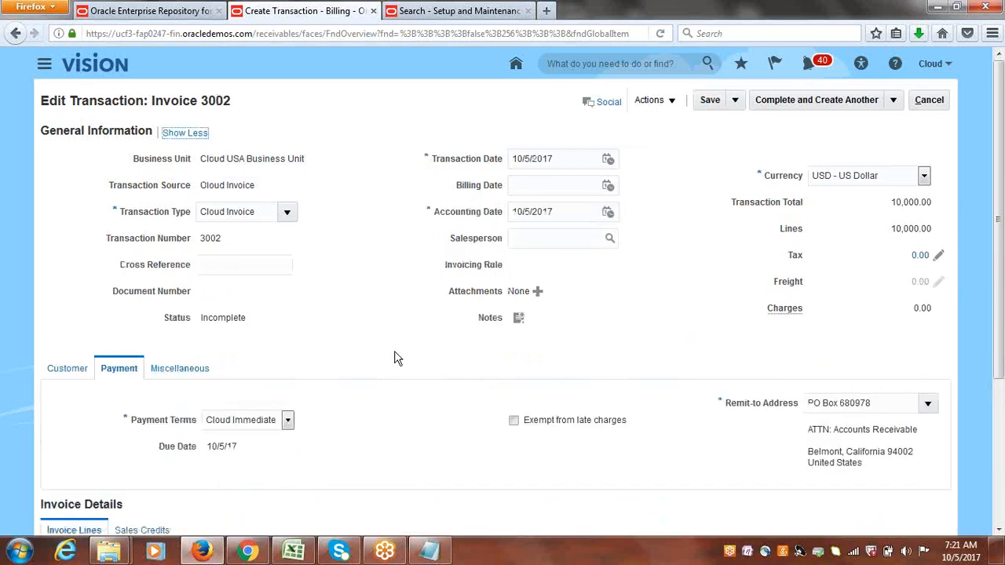
pyautogui.click(209, 370)
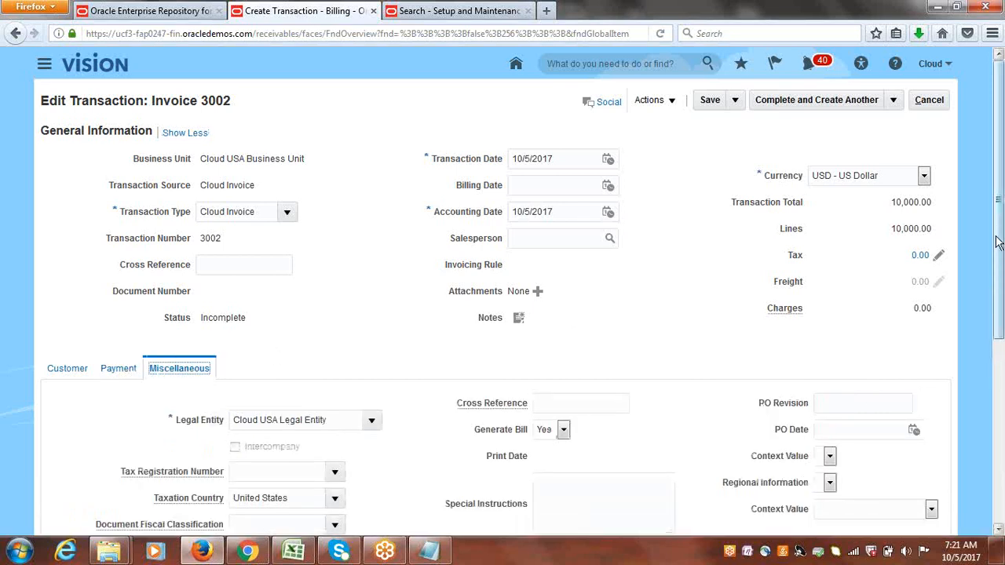
pyautogui.moveTo(997, 242)
pyautogui.mouseDown()
pyautogui.moveTo(1000, 355)
pyautogui.moveTo(994, 244)
pyautogui.mouseUp()
pyautogui.click(75, 360)
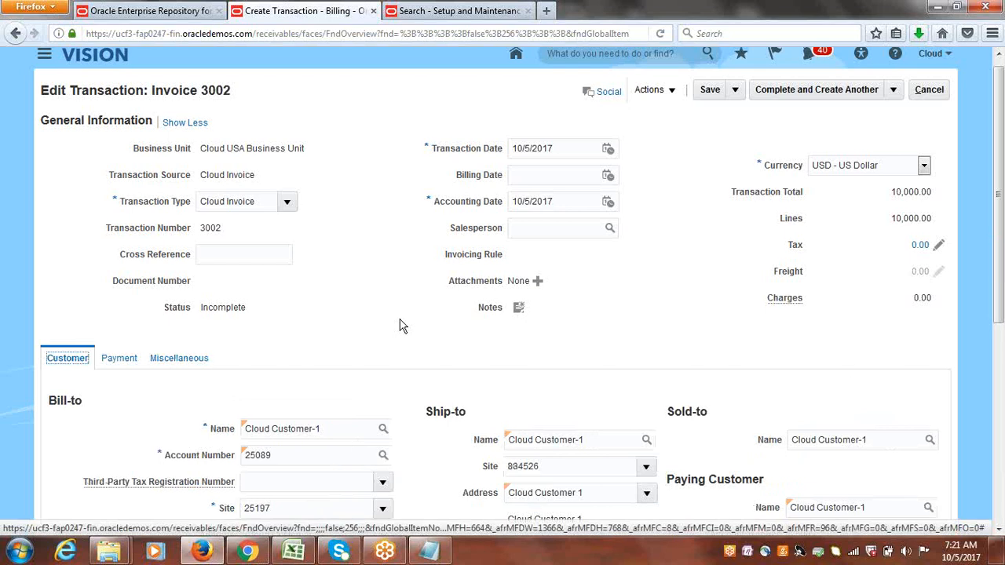
pyautogui.moveTo(999, 248)
pyautogui.mouseDown()
pyautogui.moveTo(1001, 334)
pyautogui.moveTo(992, 229)
pyautogui.mouseUp()
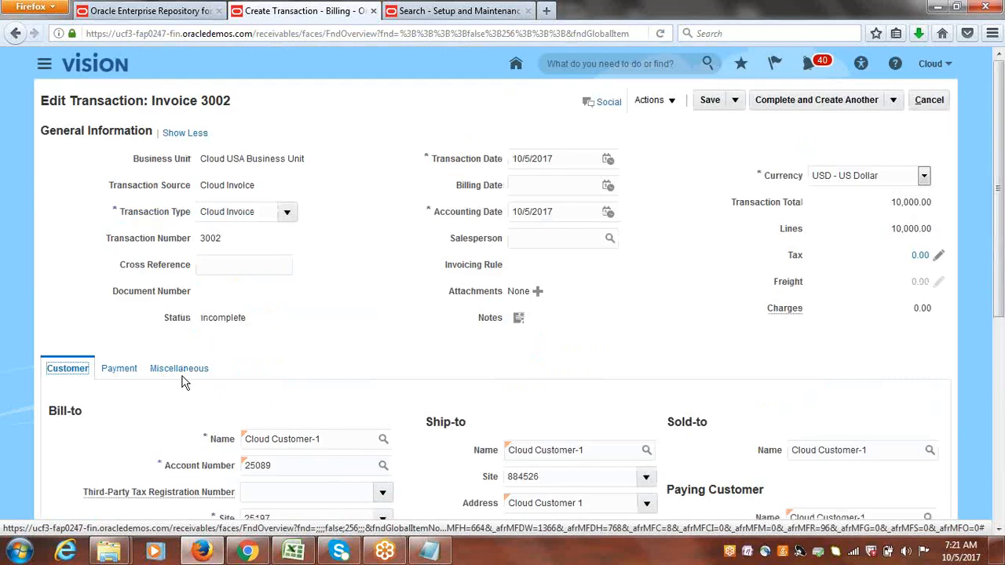
pyautogui.click(127, 370)
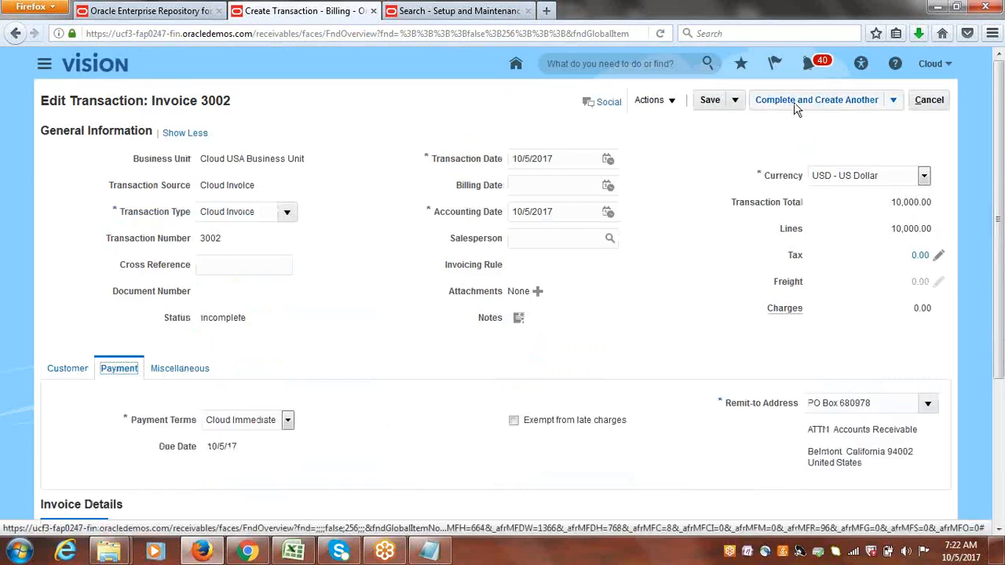
# Complete and close the invoice.
pyautogui.click(894, 101)
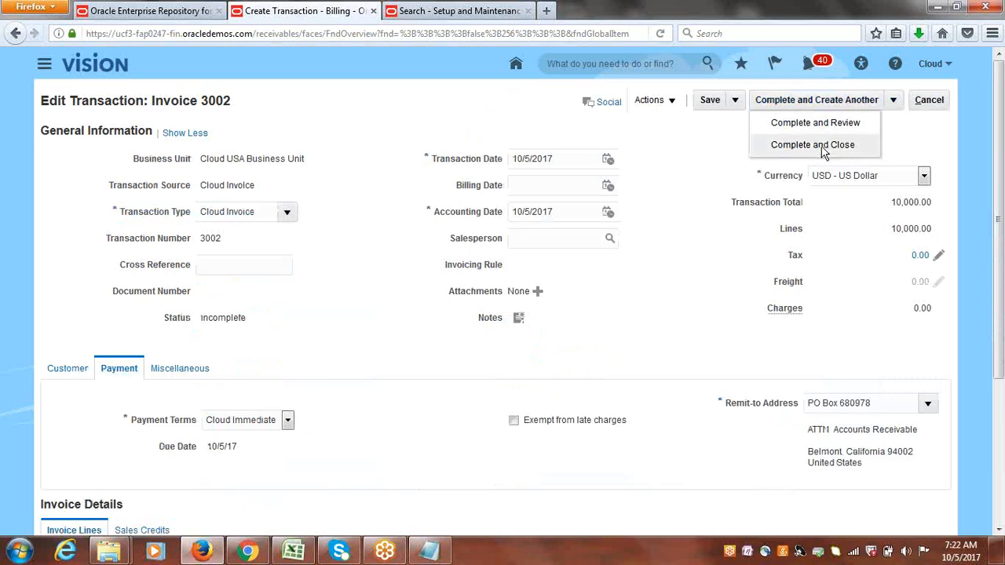
pyautogui.click(821, 145)
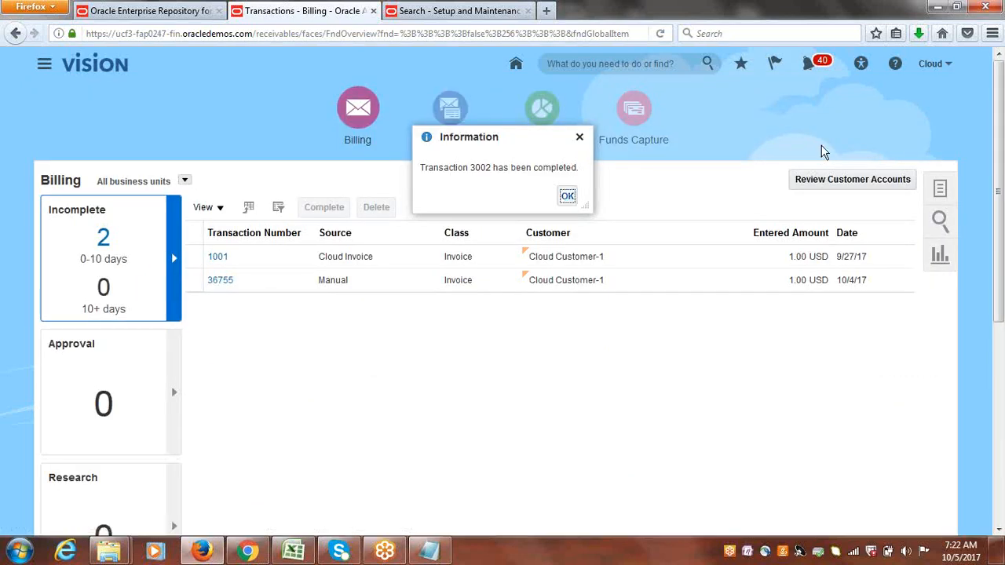
pyautogui.click(567, 195)
# Search customers for Cloud Customer-1 and review its accounts and sites.
pyautogui.click(444, 10)
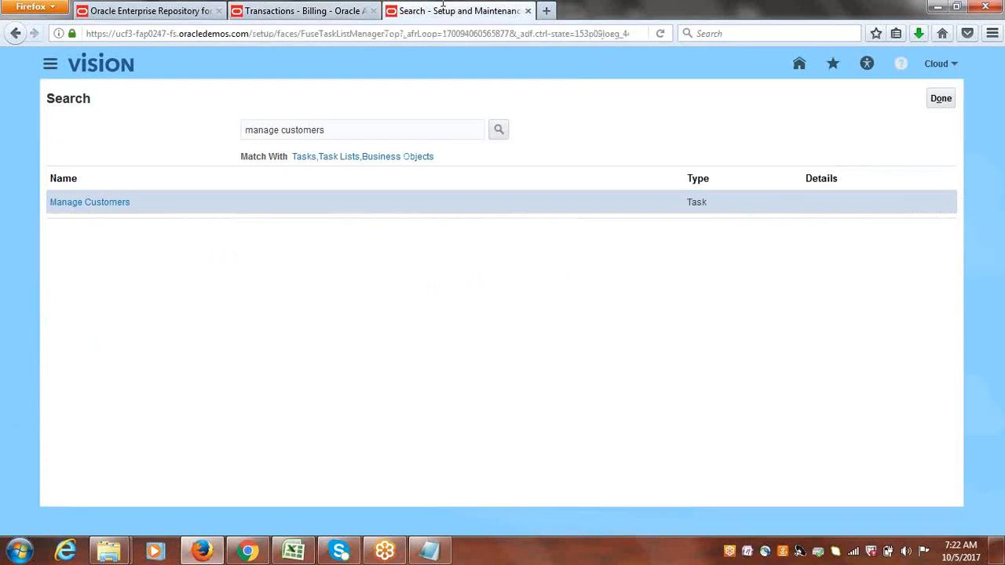
pyautogui.click(52, 203)
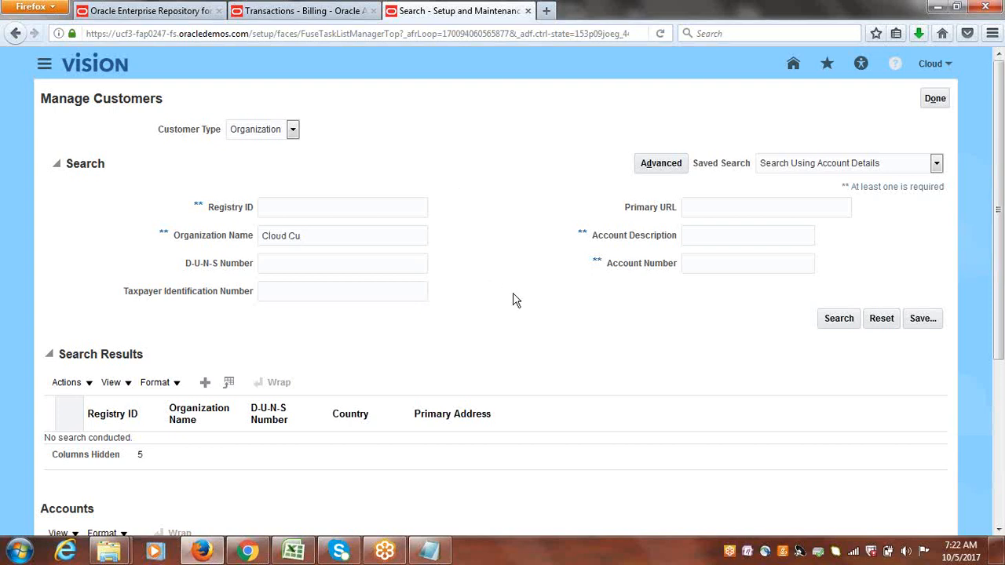
pyautogui.press('Return')
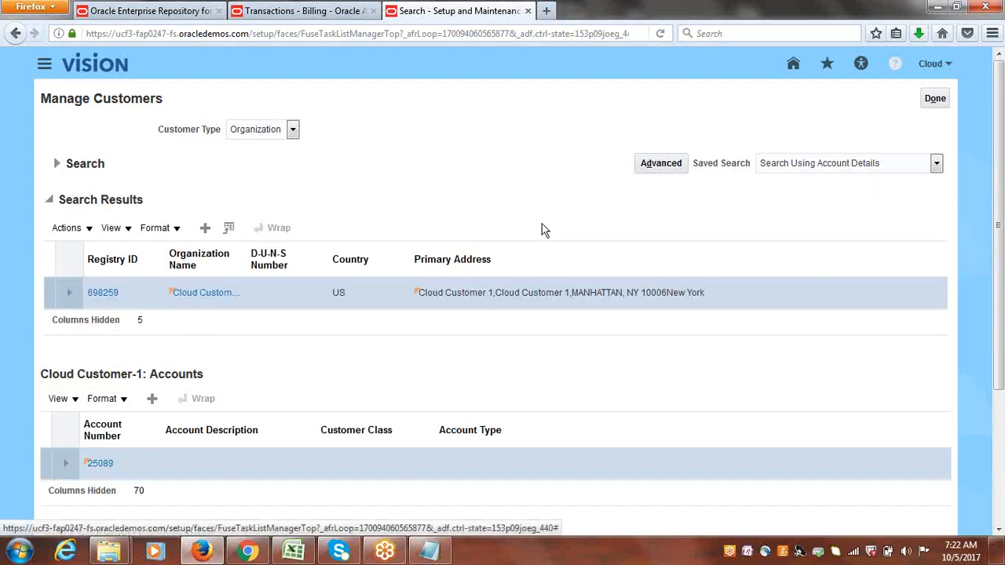
pyautogui.moveTo(1000, 232); pyautogui.dragTo(1004, 392)
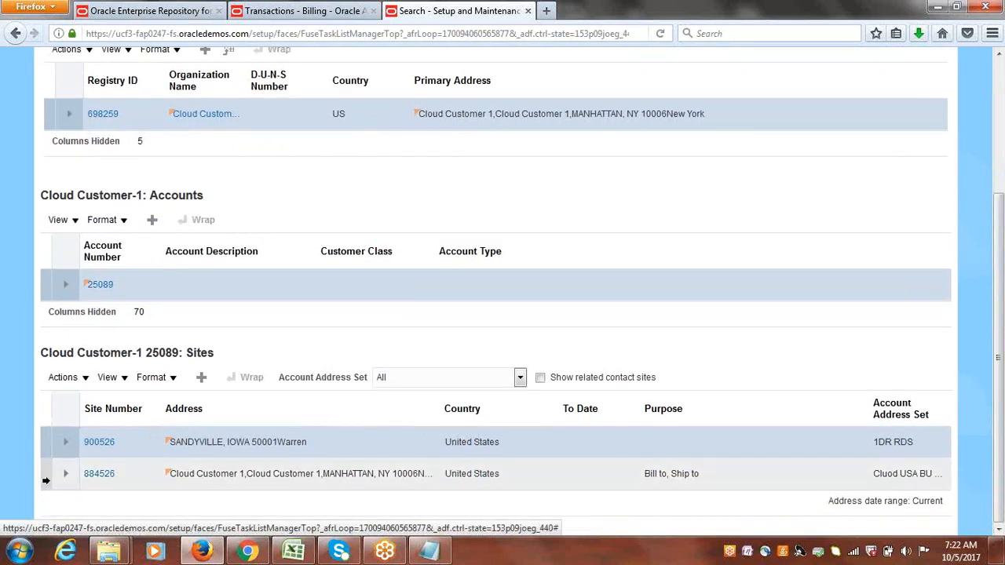
pyautogui.click(299, 9)
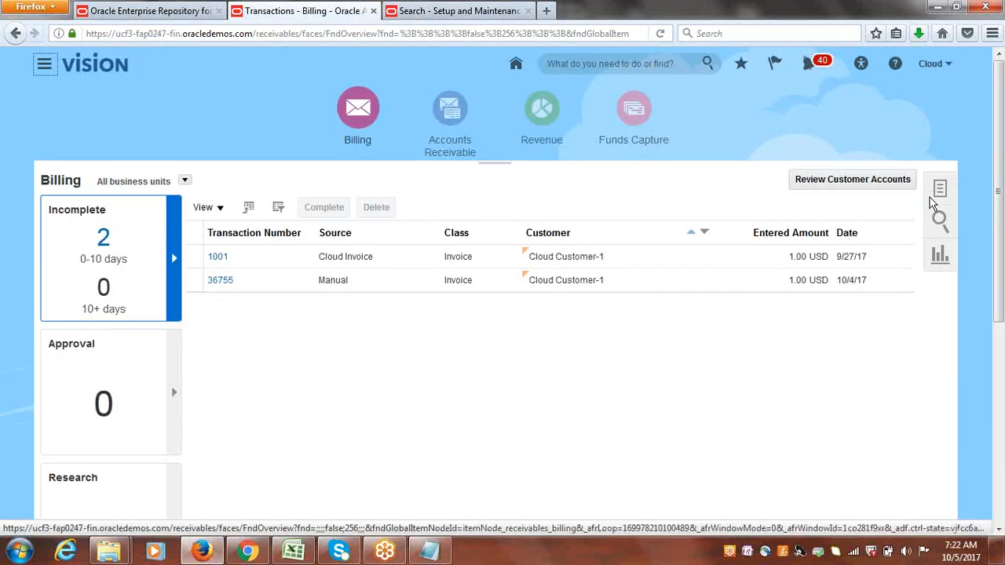
pyautogui.click(417, 9)
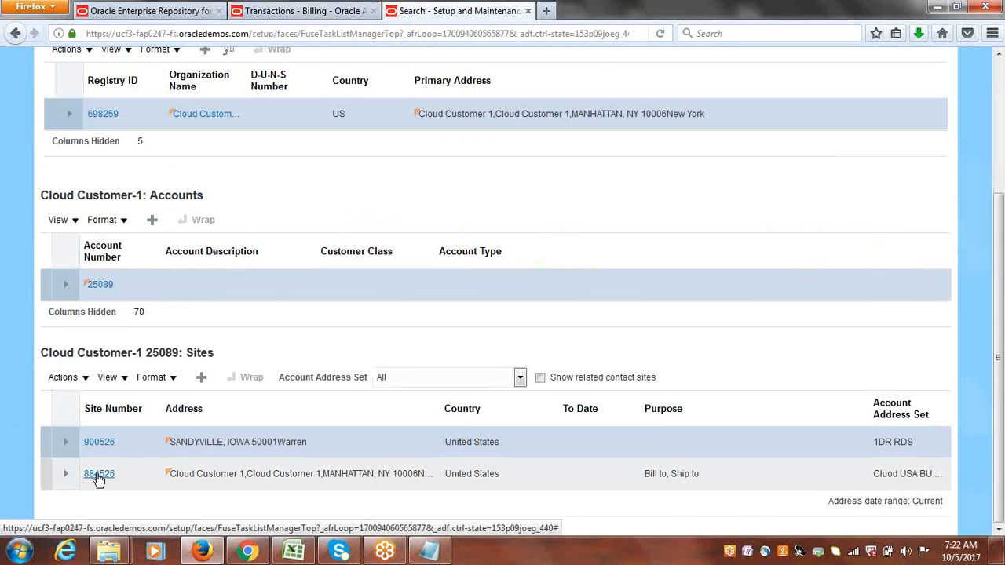
# Open customer site 884526 and review its receipt method and bank accounts.
pyautogui.click(96, 474)
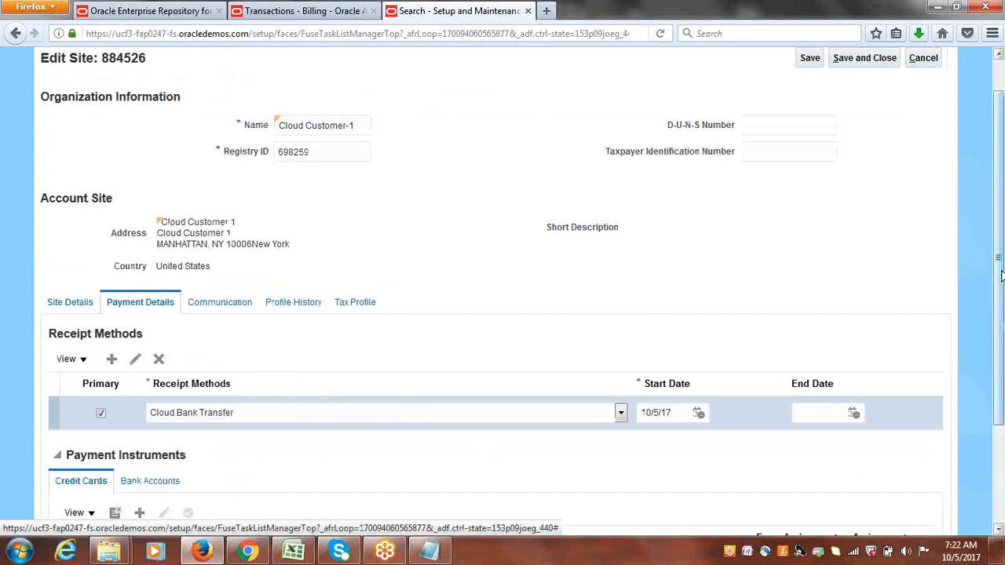
pyautogui.moveTo(1000, 275); pyautogui.dragTo(1001, 372)
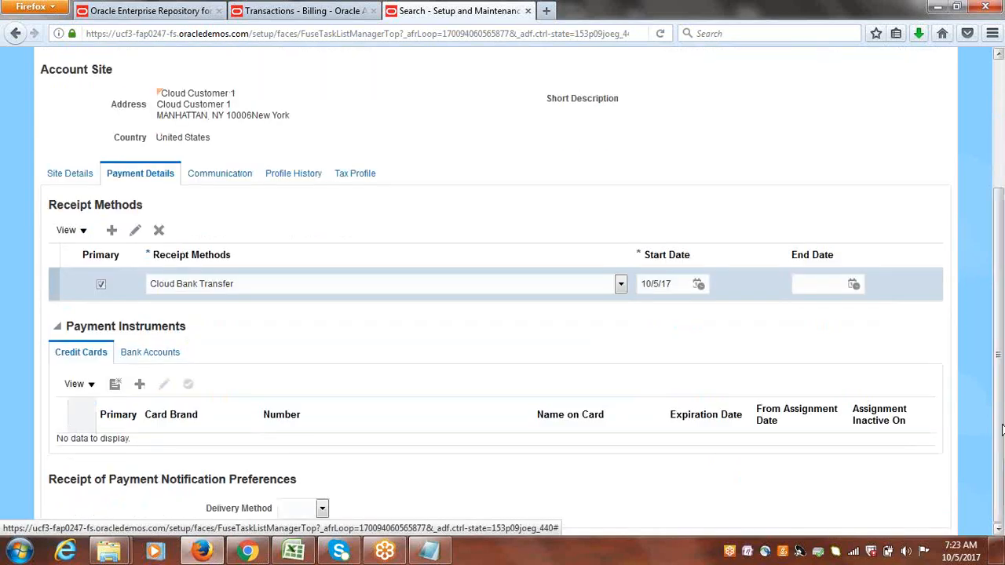
pyautogui.moveTo(123, 354); pyautogui.dragTo(182, 357)
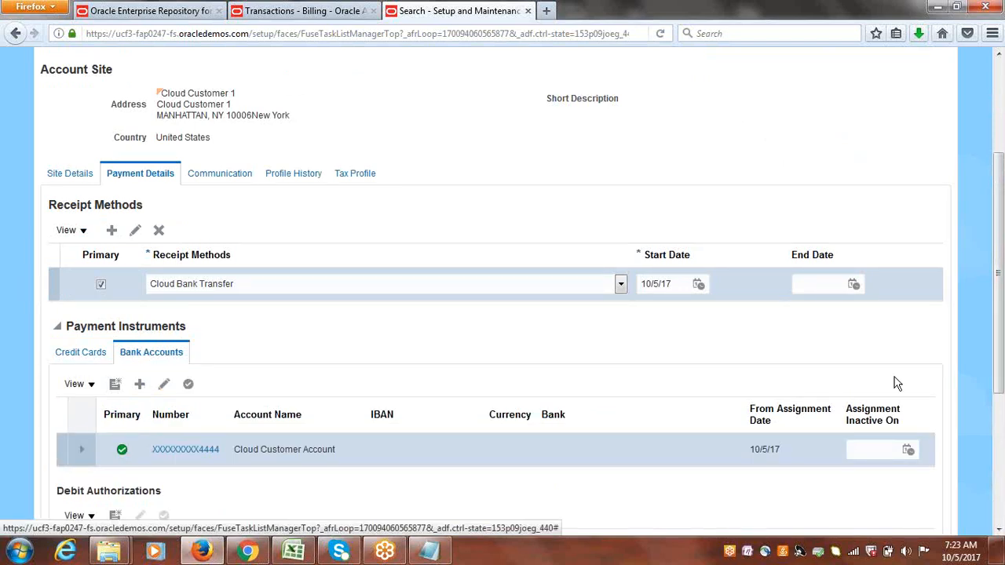
pyautogui.moveTo(1001, 335); pyautogui.dragTo(1002, 414)
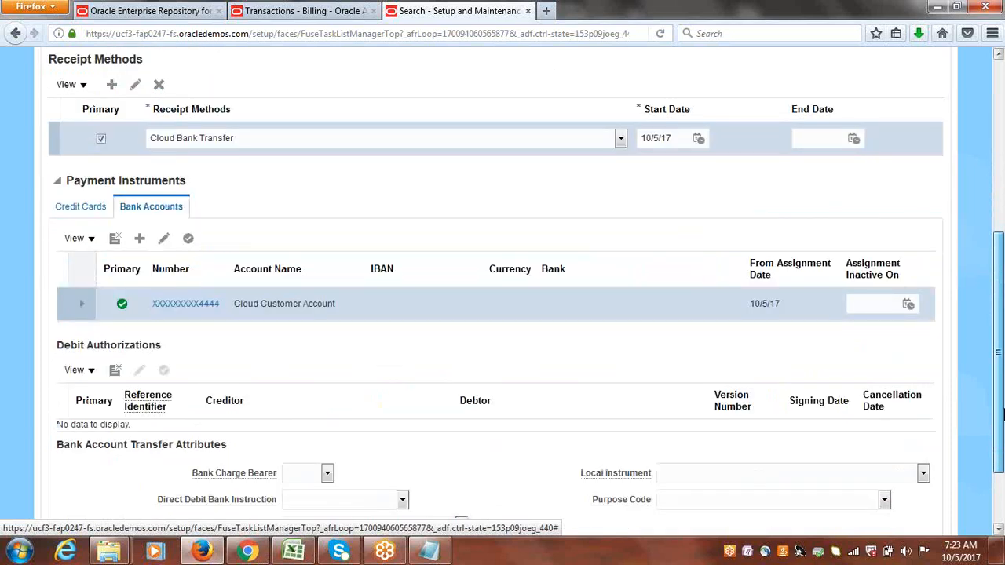
pyautogui.moveTo(1002, 414); pyautogui.dragTo(1002, 412)
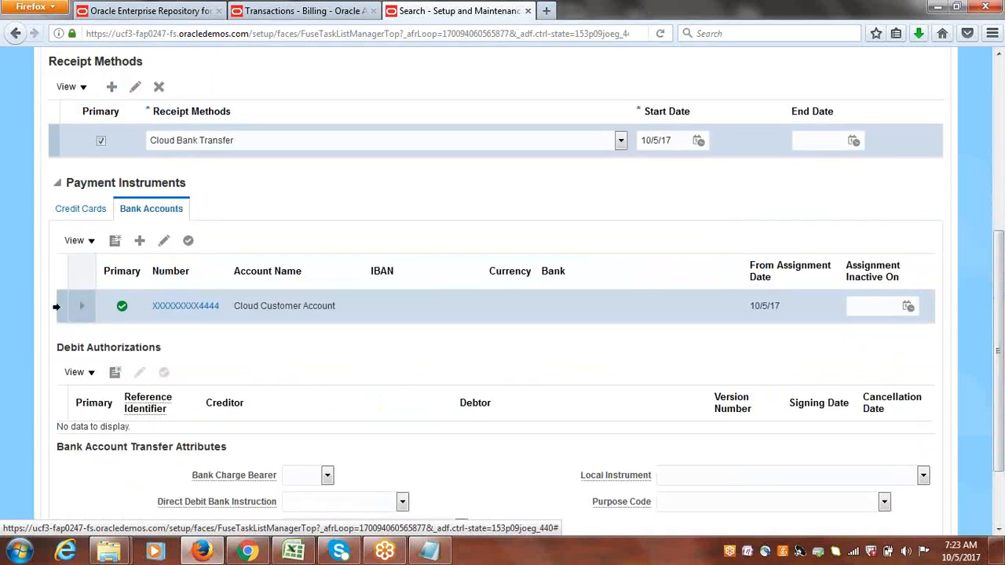
# Set the customer bank account's bank to Cloud USA Bank and branch to Cloud USA Bank Branch, and save.
pyautogui.click(164, 242)
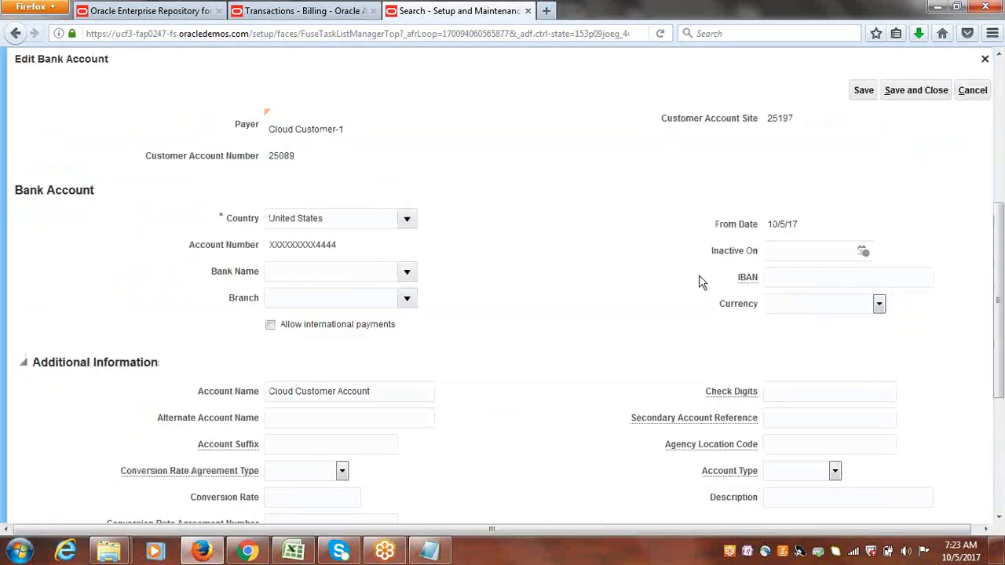
pyautogui.click(406, 270)
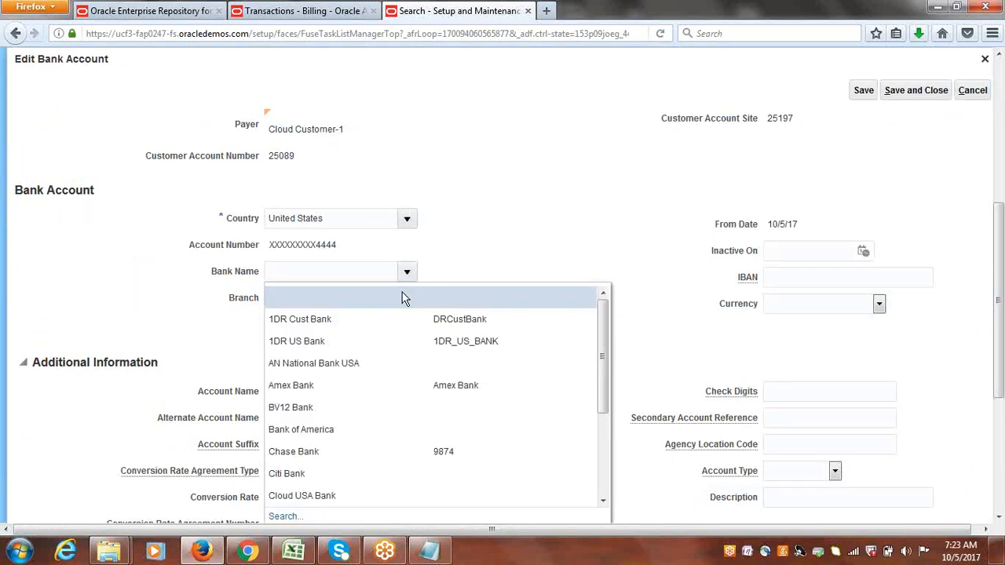
pyautogui.click(331, 495)
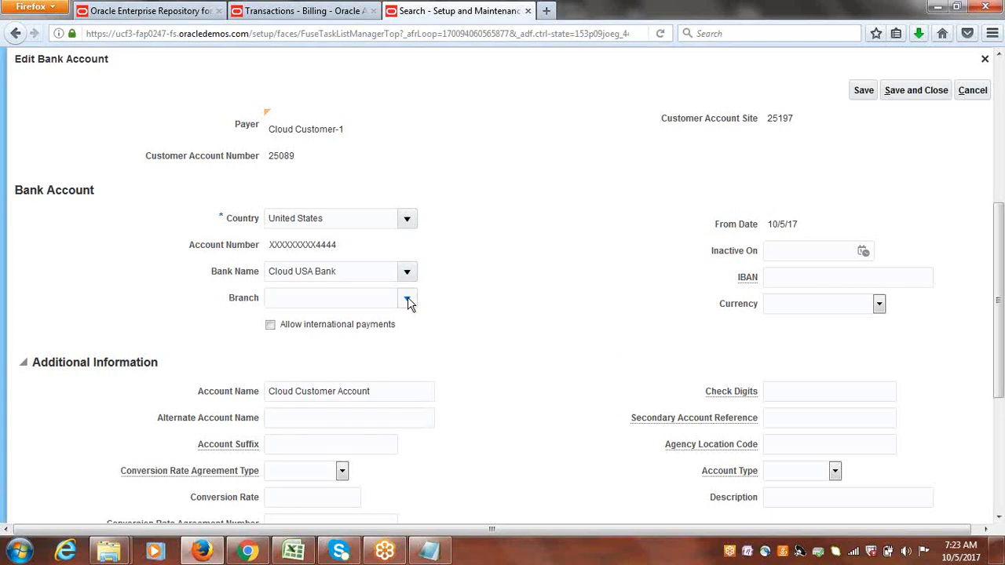
pyautogui.click(408, 300)
pyautogui.click(354, 343)
pyautogui.click(933, 89)
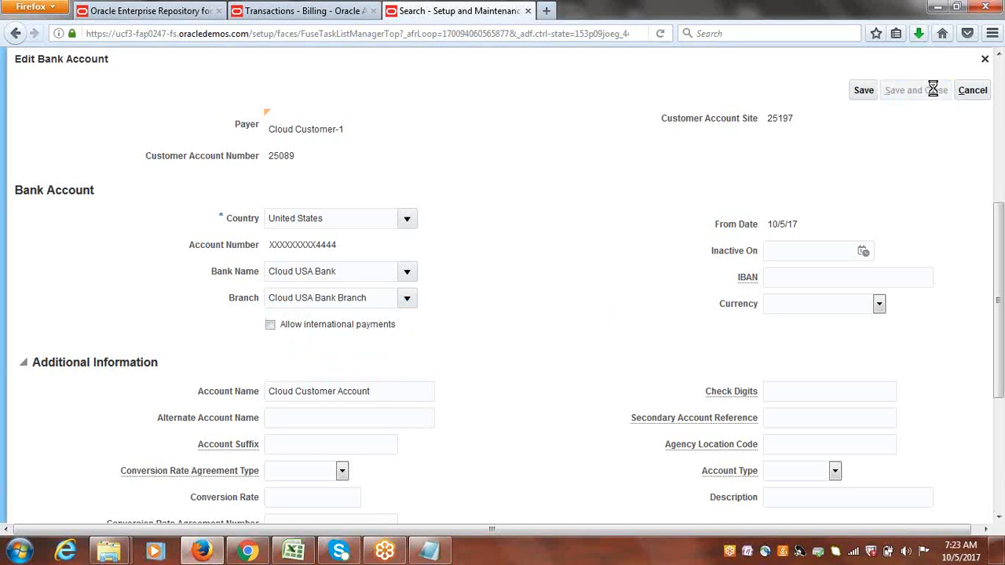
pyautogui.click(539, 196)
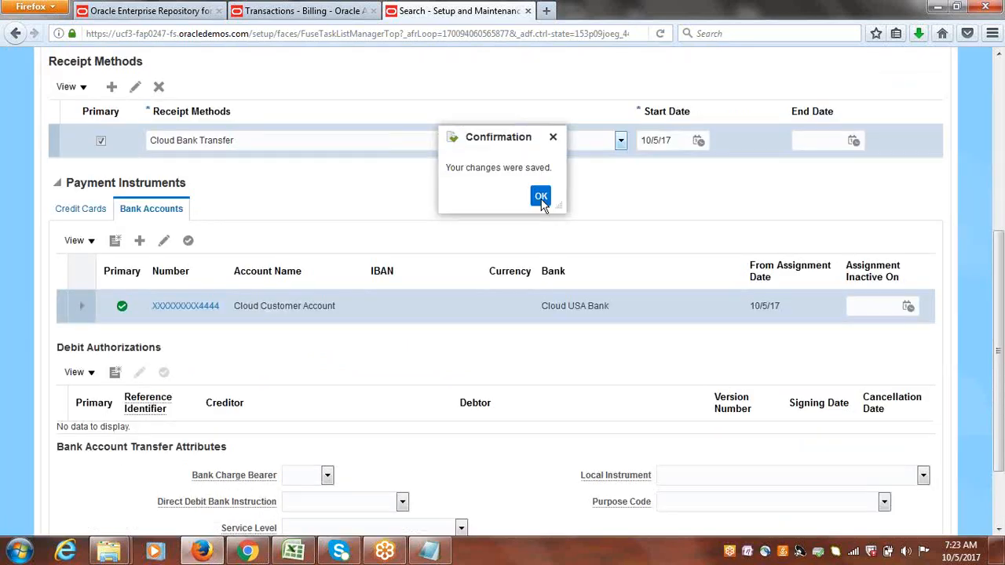
# Close the customer site and Manage Customers pages and return to the Billing transactions tab.
pyautogui.moveTo(1001, 262); pyautogui.dragTo(1001, 405)
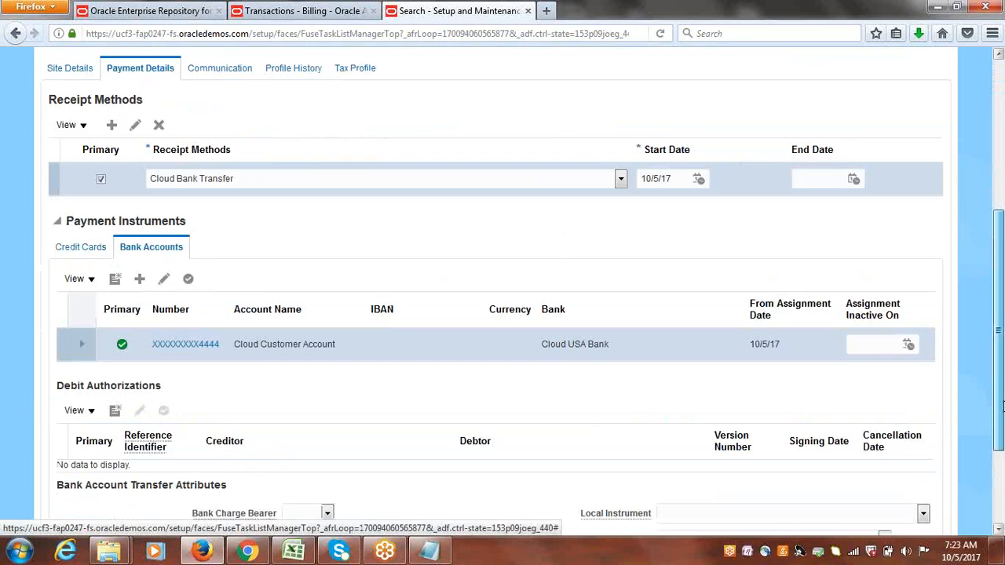
pyautogui.moveTo(1003, 449); pyautogui.dragTo(993, 242)
pyautogui.click(867, 99)
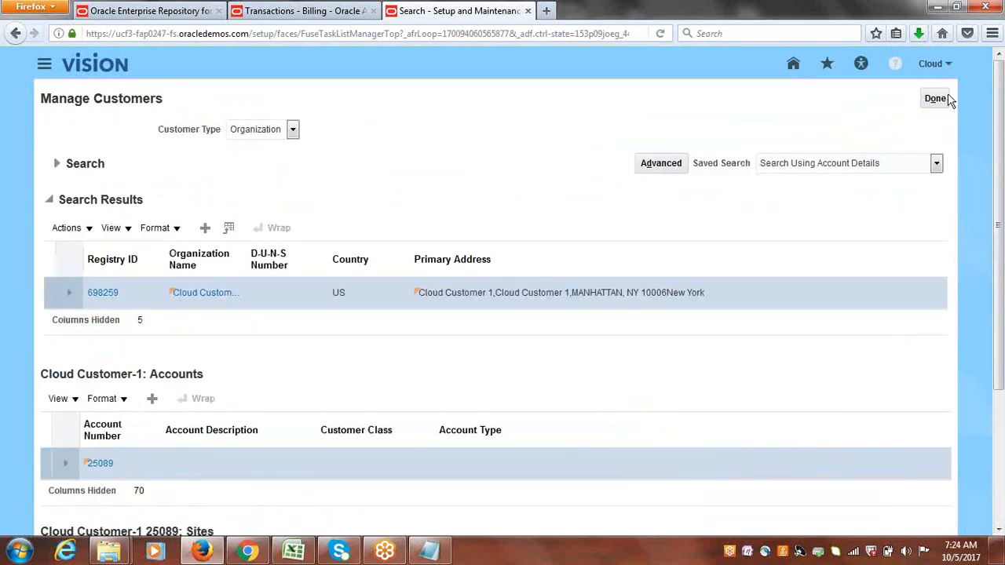
pyautogui.click(946, 96)
pyautogui.click(296, 10)
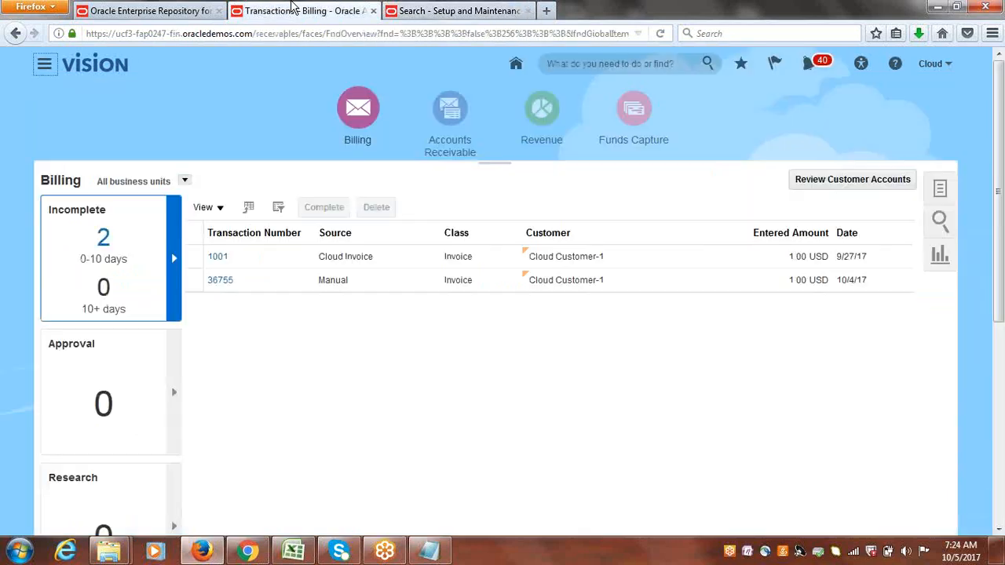
# Open the Create Transaction page from the Billing work area.
pyautogui.click(352, 115)
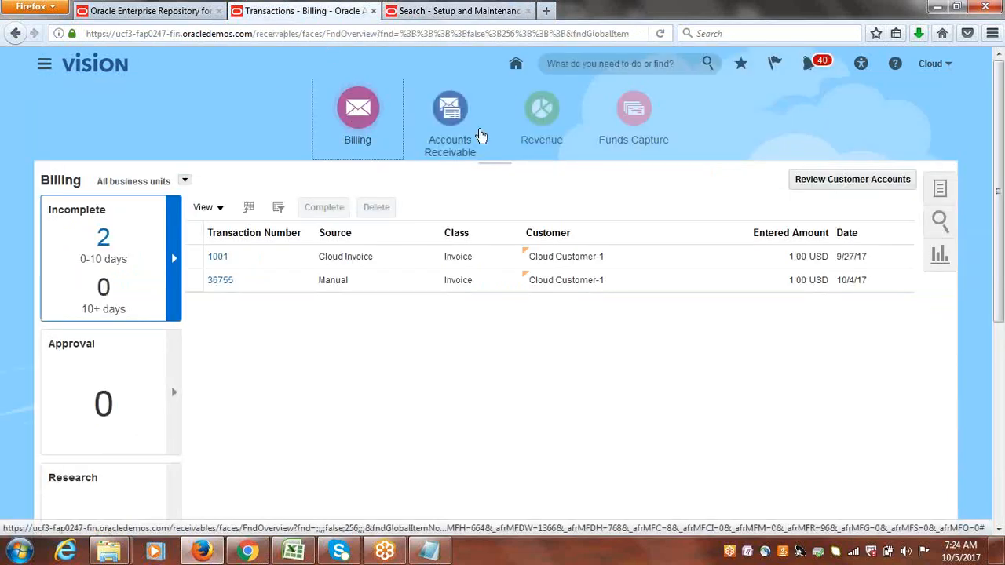
pyautogui.click(481, 135)
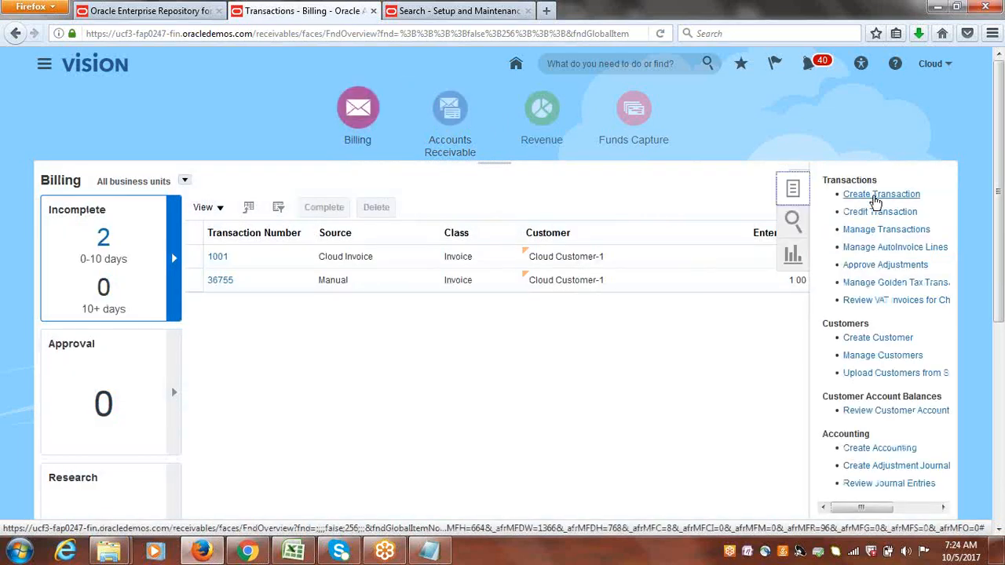
pyautogui.click(875, 195)
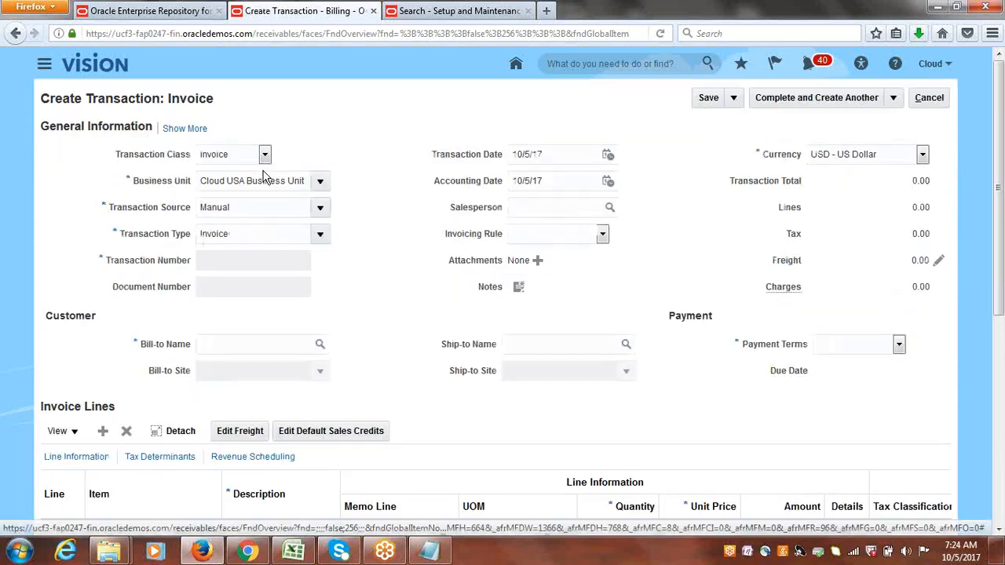
# Enter an invoice with source Cloud Invoice for Cloud Customer-1 with a Goods line, quantity 1, unit price 5000.
pyautogui.click(320, 208)
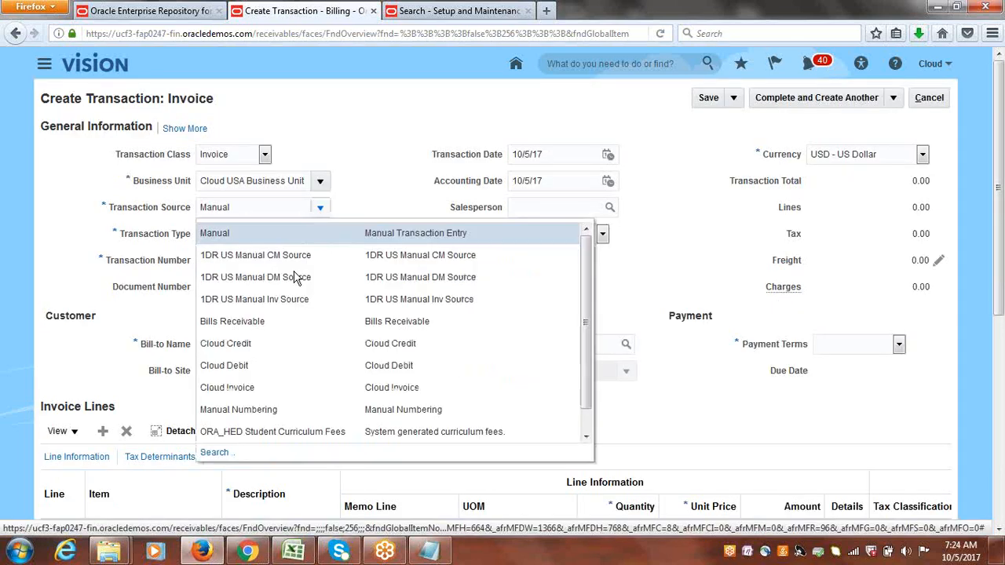
pyautogui.click(269, 387)
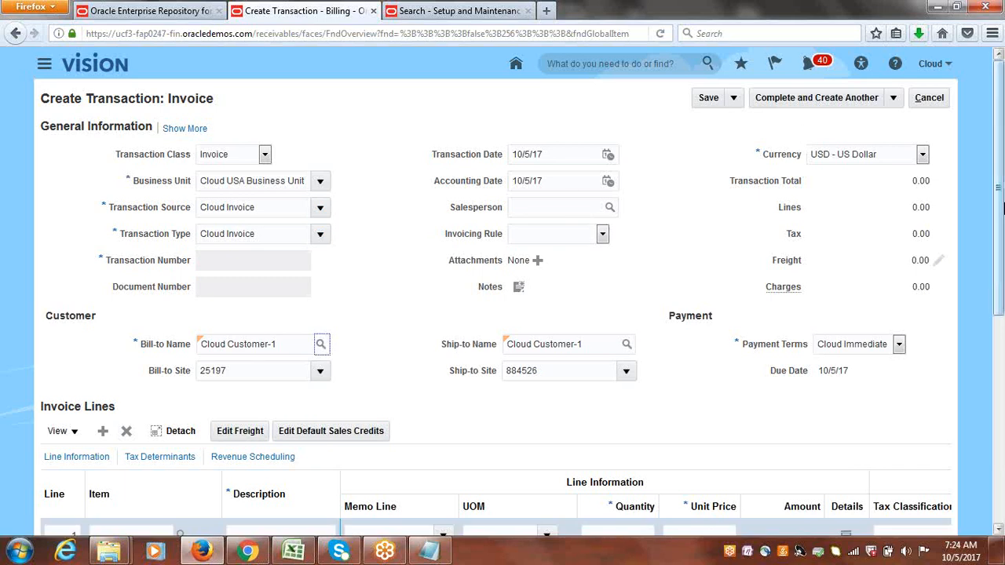
pyautogui.scroll(-4, 999, 189)
pyautogui.click(292, 364)
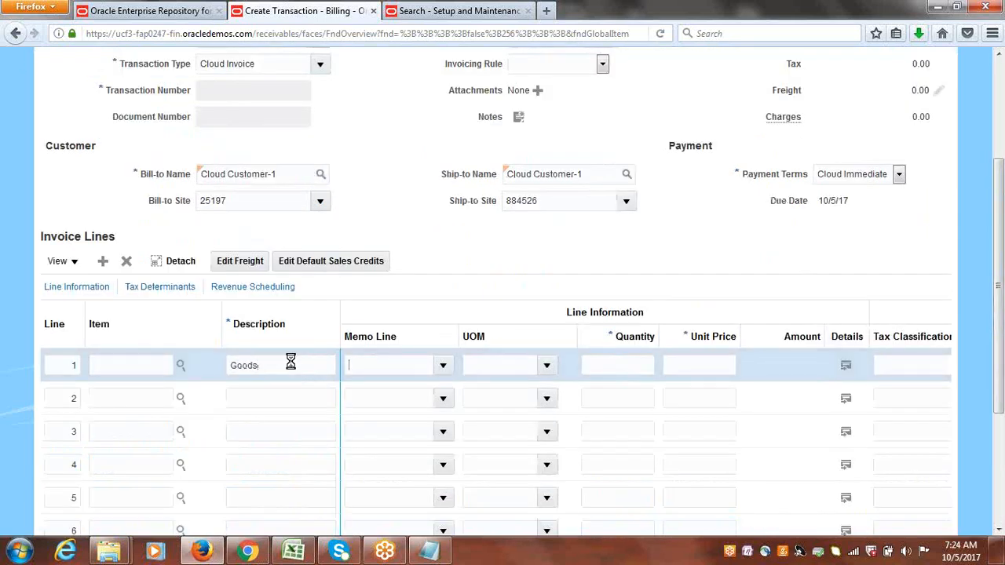
pyautogui.click(642, 366)
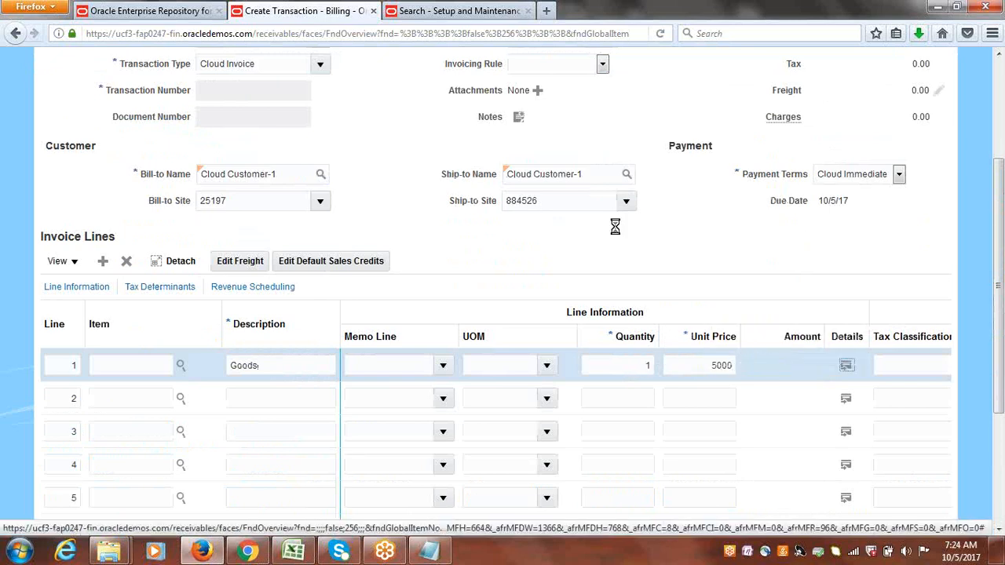
pyautogui.scroll(3, 996, 263)
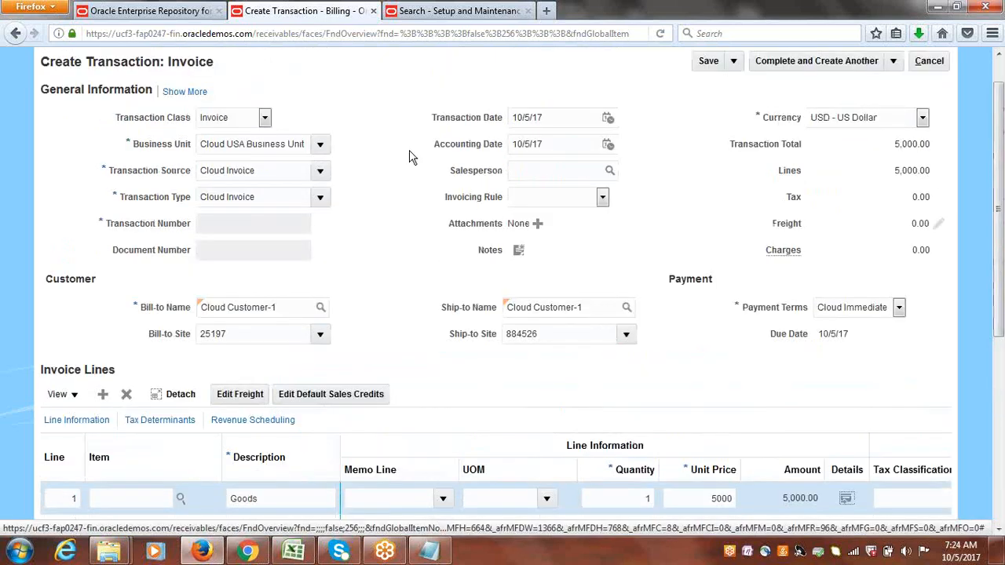
# Save the invoice, and complete it so it opens for review.
pyautogui.click(185, 92)
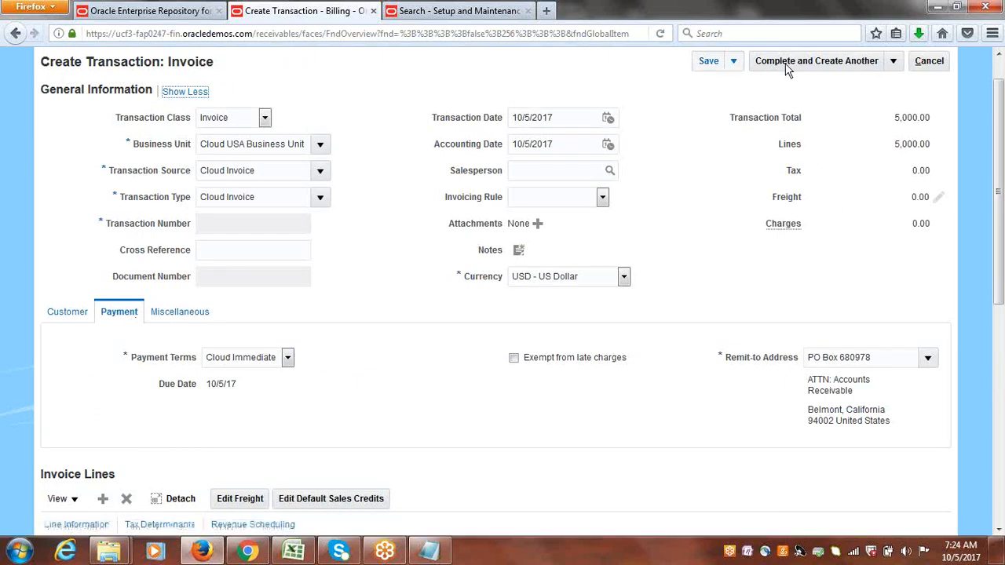
pyautogui.click(708, 61)
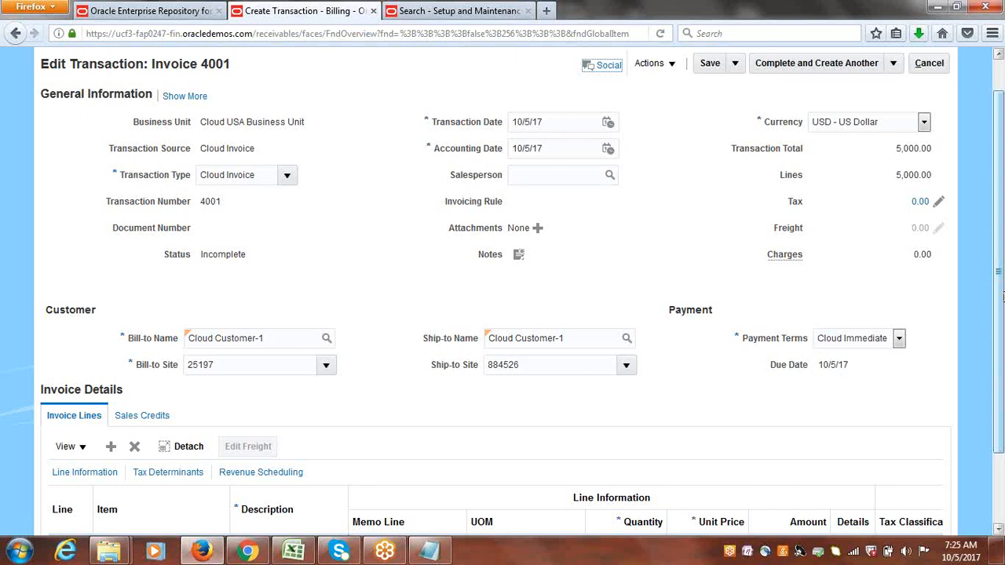
pyautogui.moveTo(1003, 296); pyautogui.dragTo(1001, 257)
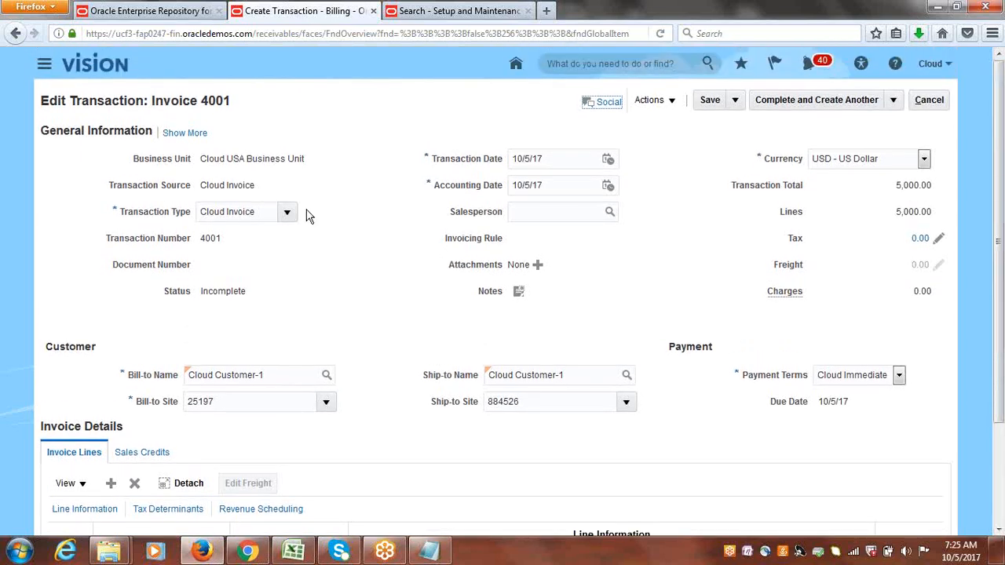
pyautogui.click(194, 135)
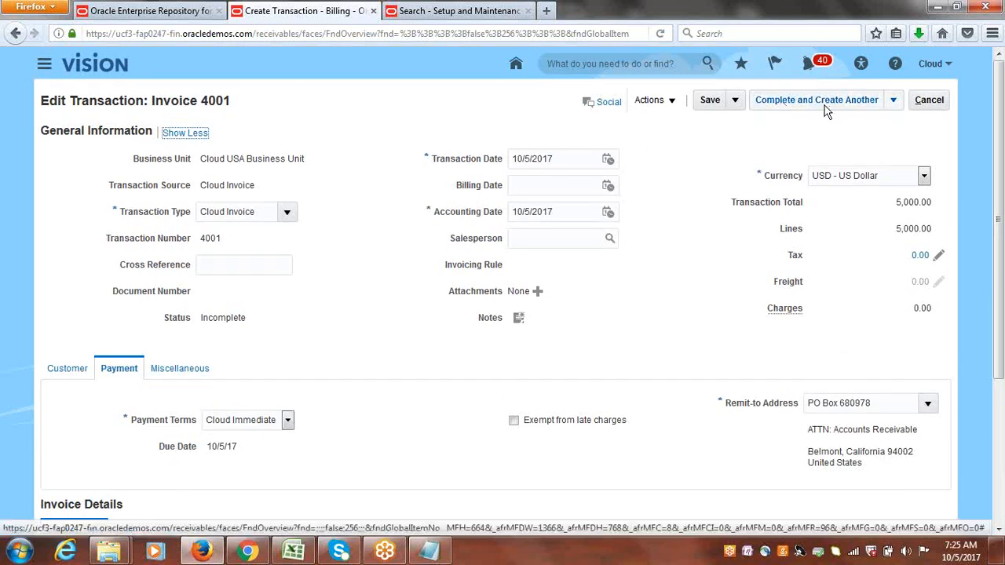
pyautogui.click(894, 99)
pyautogui.click(840, 124)
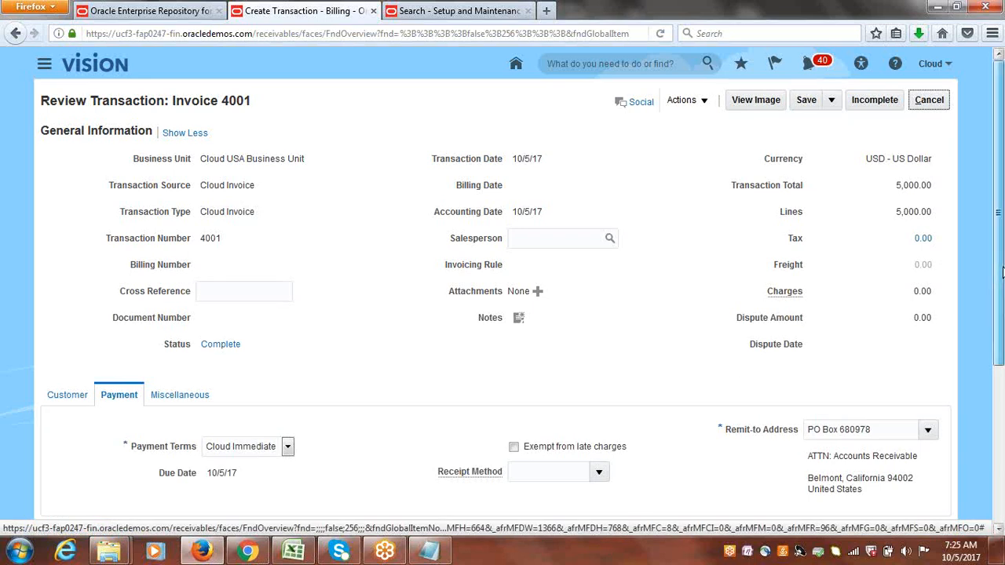
# Set the invoice's receipt method to Cloud Bank Transfer and save the transaction.
pyautogui.scroll(-1, 996, 286)
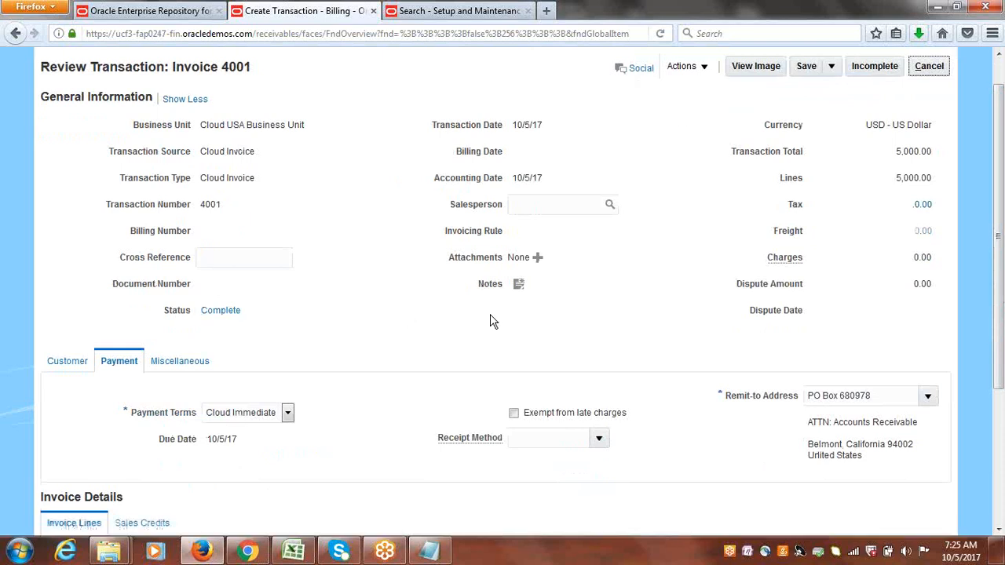
pyautogui.click(598, 439)
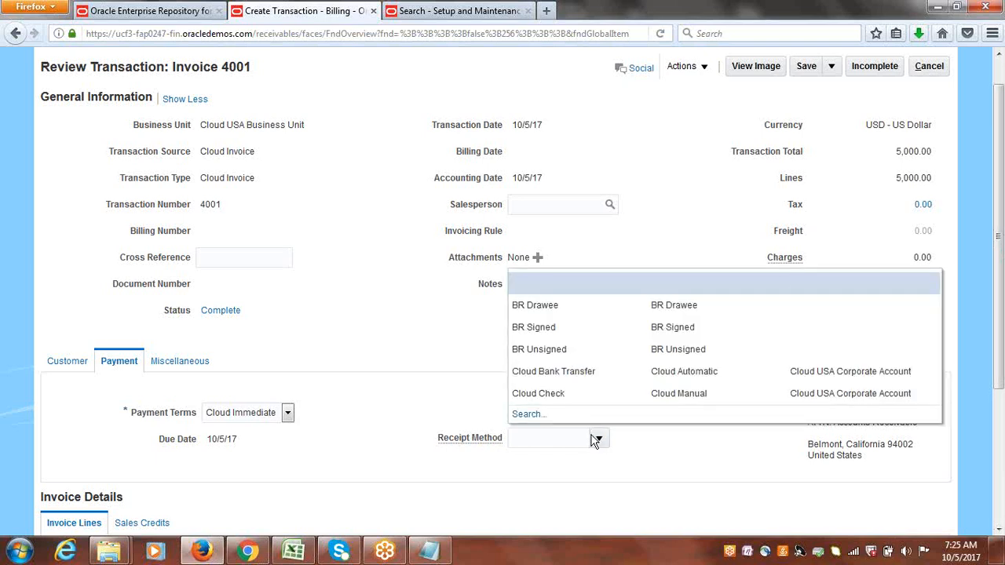
pyautogui.click(560, 379)
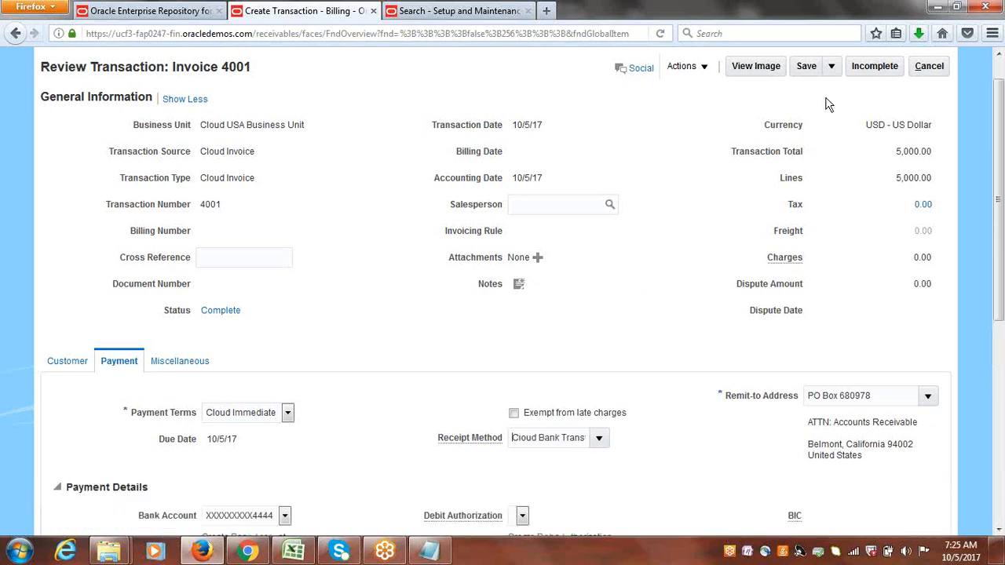
pyautogui.click(806, 66)
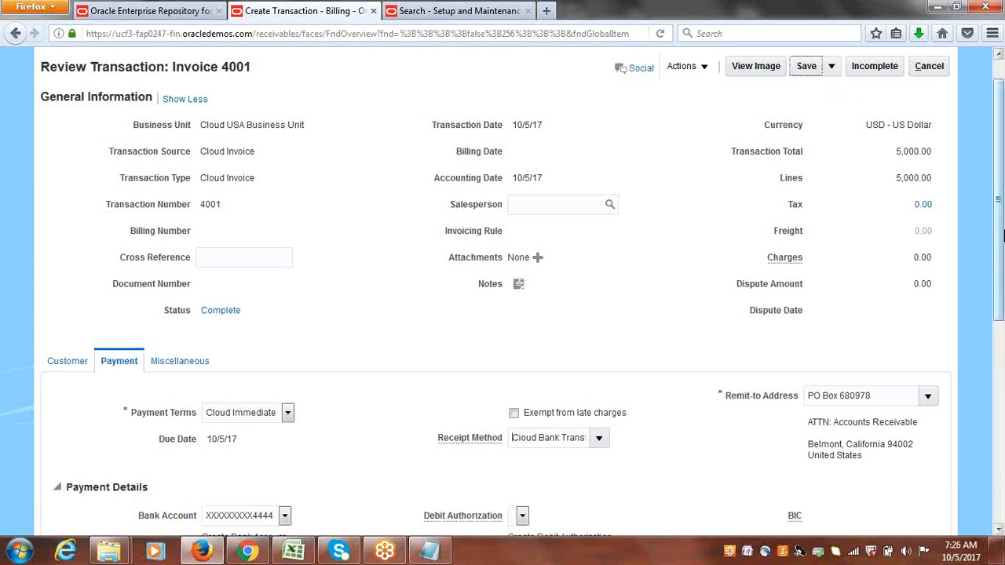
pyautogui.moveTo(1002, 234); pyautogui.dragTo(1002, 359)
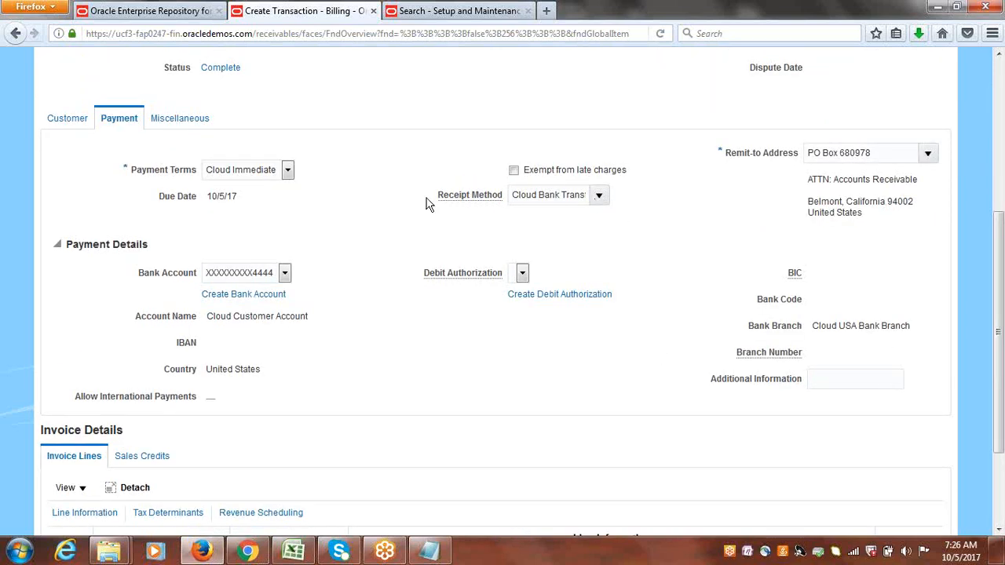
pyautogui.moveTo(1002, 261); pyautogui.dragTo(1003, 108)
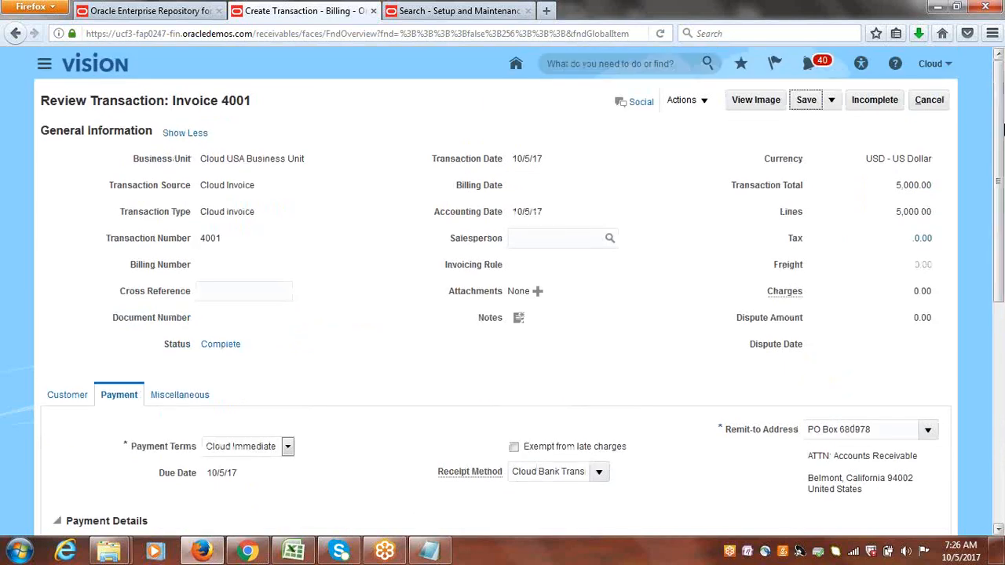
pyautogui.click(816, 105)
# Leave the reviewed invoice and start creating another transaction.
pyautogui.click(933, 99)
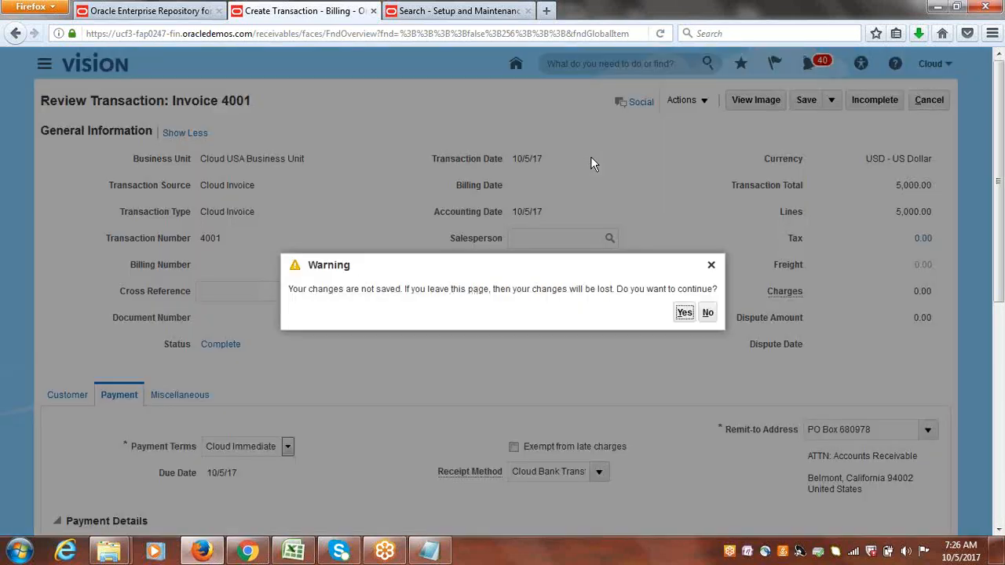
pyautogui.click(693, 313)
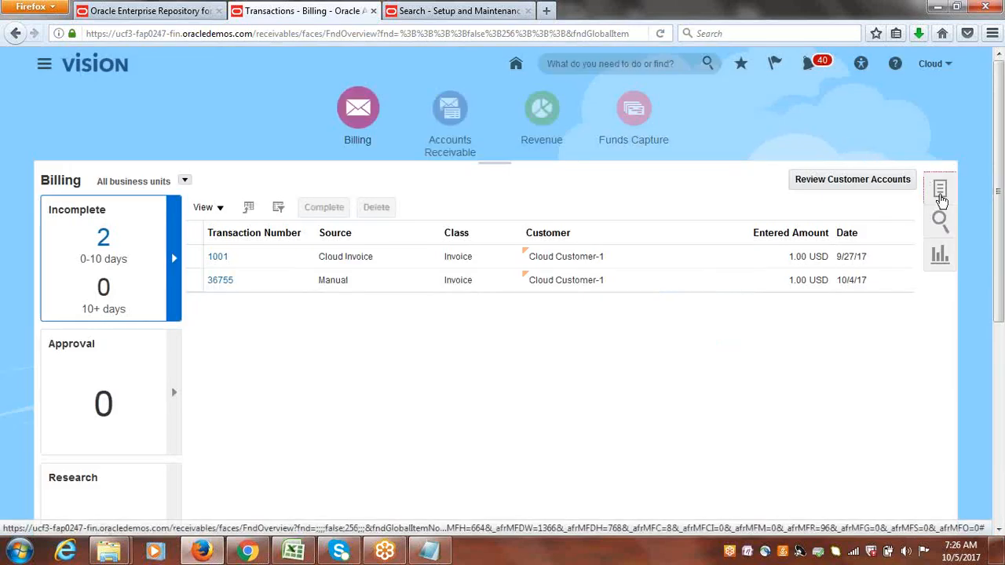
pyautogui.click(941, 201)
pyautogui.click(879, 194)
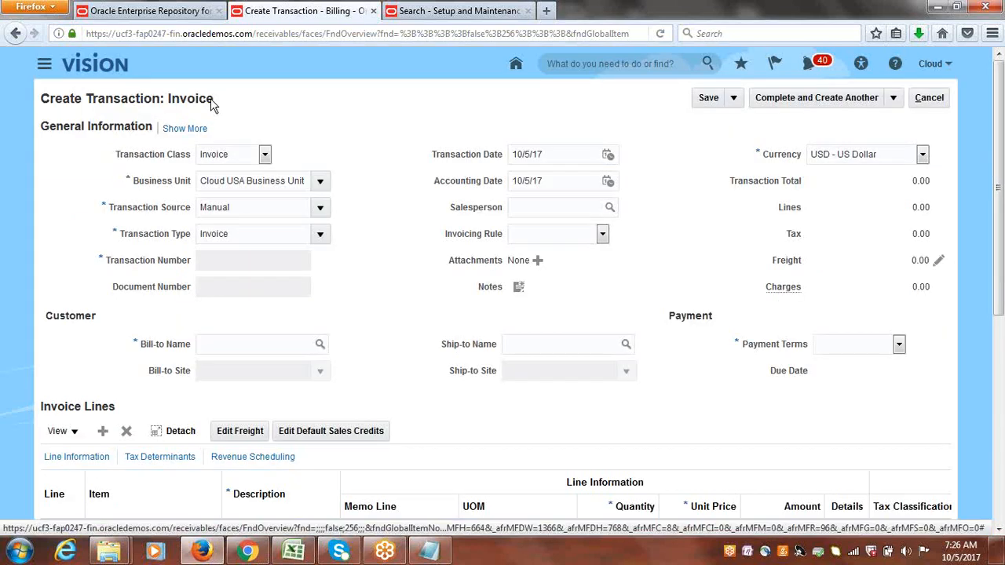
# Enter a Cloud Invoice transaction for Cloud Customer-1 with a services line, quantity 1, unit price 5000.
pyautogui.click(320, 207)
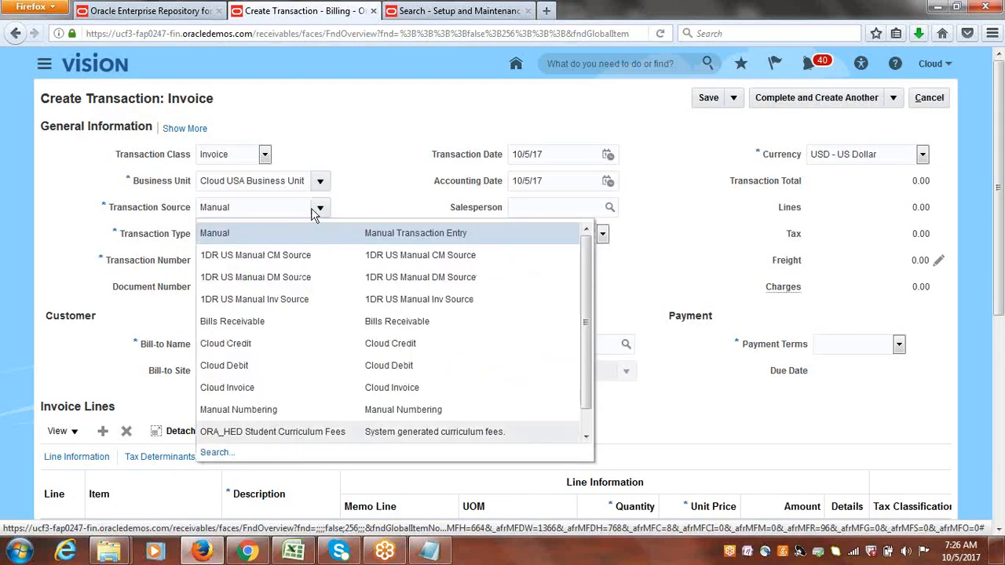
pyautogui.click(255, 387)
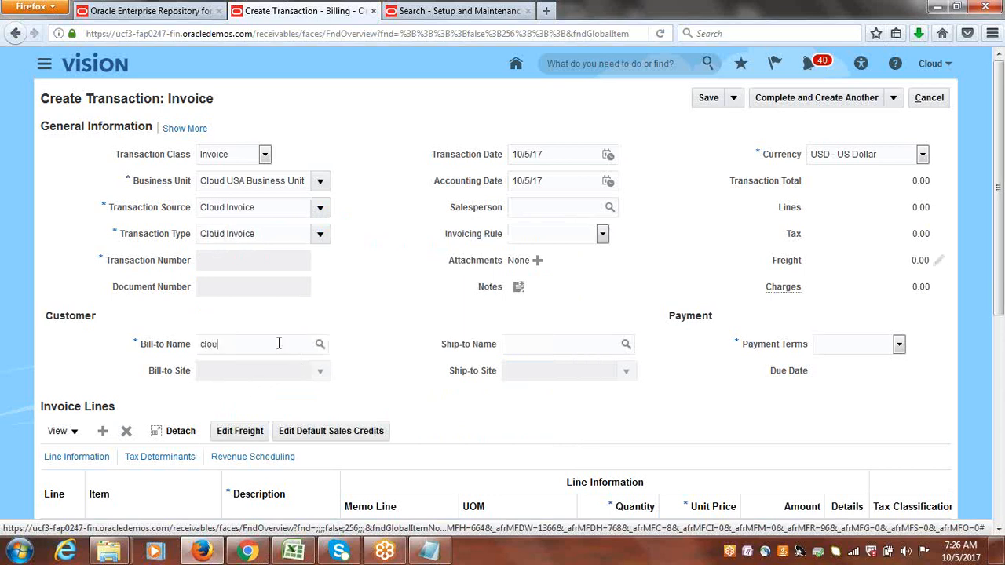
pyautogui.press('Tab')
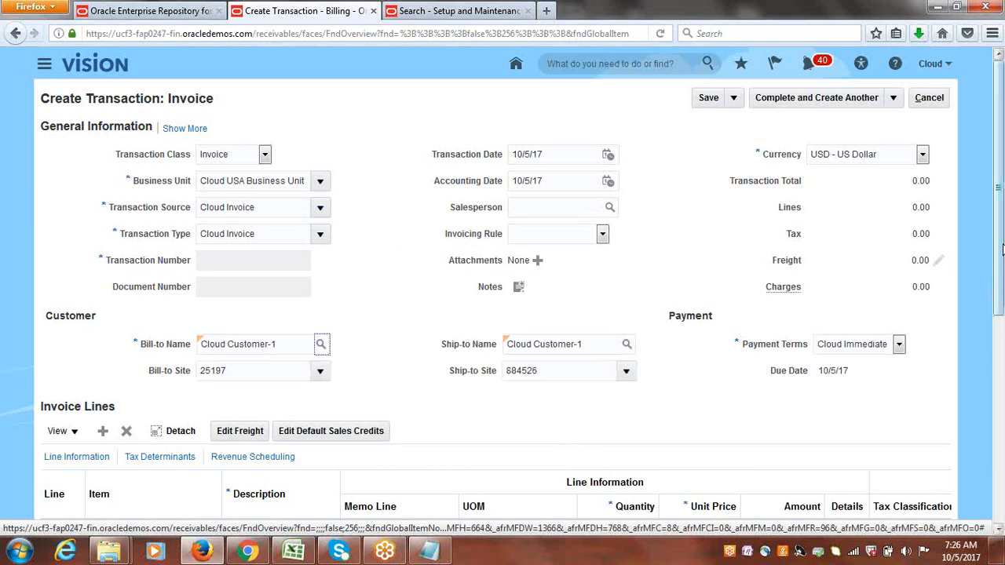
pyautogui.scroll(-3, 365, 387)
pyautogui.click(285, 347)
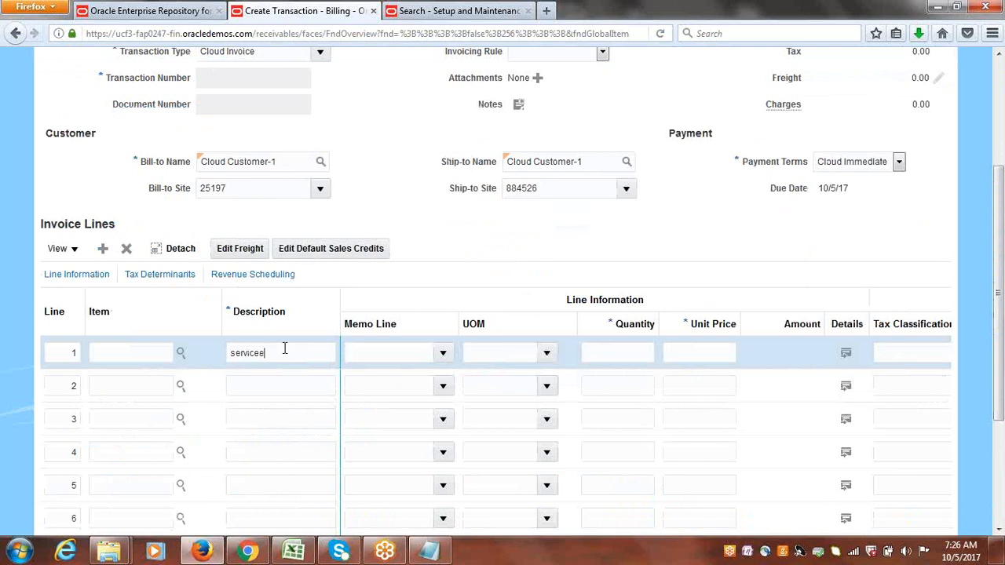
pyautogui.write('1')
pyautogui.press('Tab')
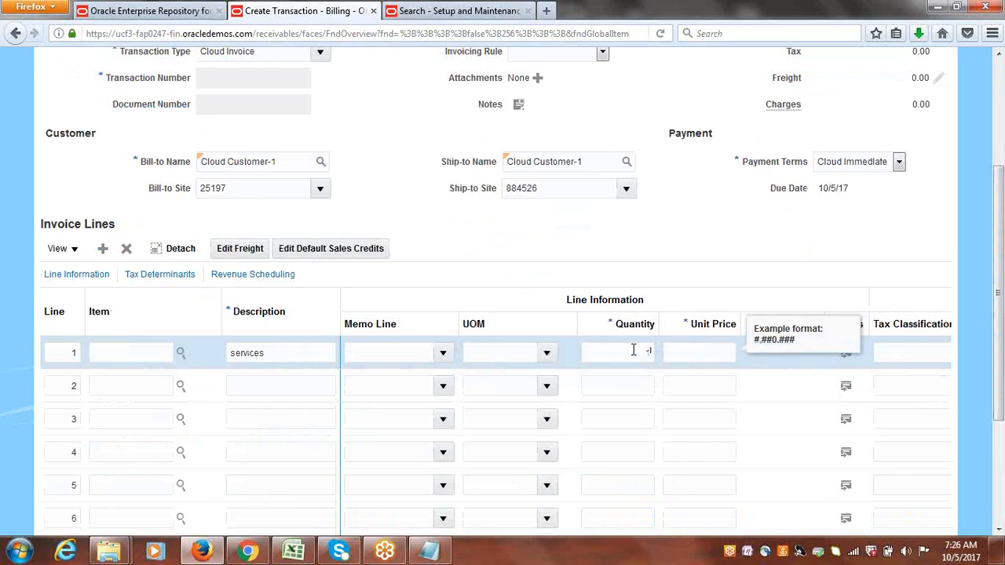
pyautogui.write('5000')
pyautogui.click(648, 242)
# Complete the second invoice and open it for review.
pyautogui.moveTo(1002, 282); pyautogui.dragTo(1000, 104)
pyautogui.click(892, 97)
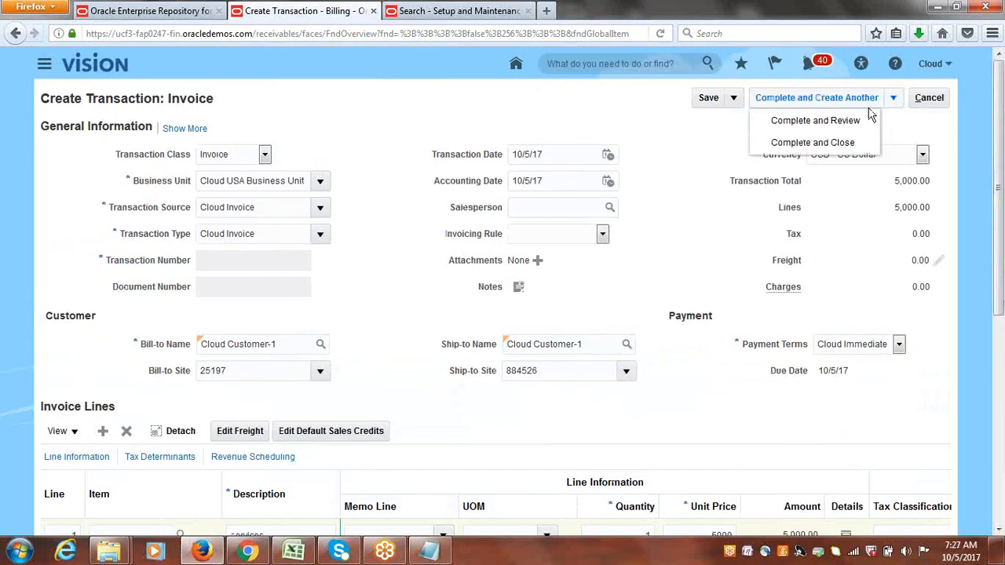
pyautogui.click(845, 125)
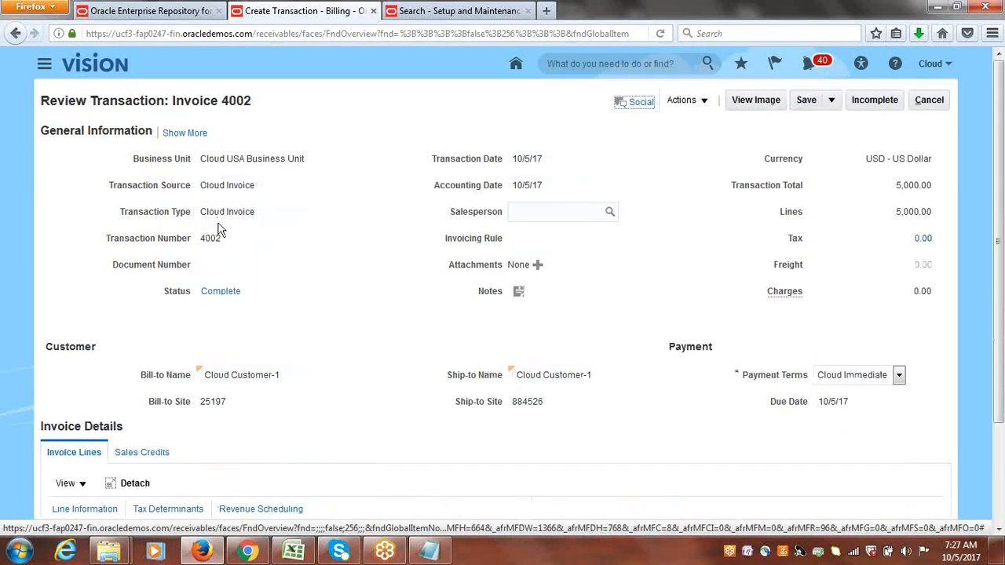
# Set invoice 4002's receipt method to Cloud Bank Transfer, save it, and close the transaction review.
pyautogui.click(189, 133)
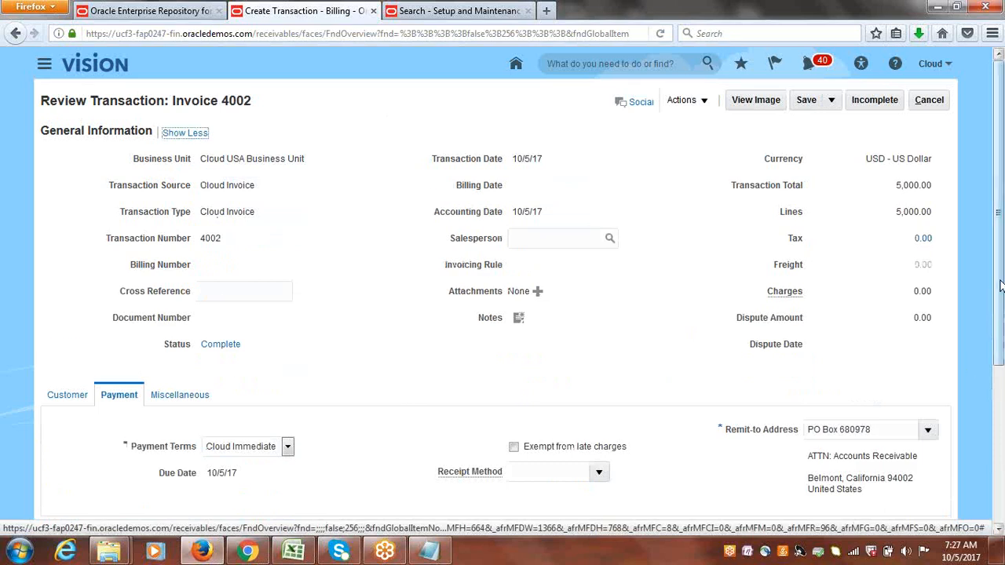
pyautogui.scroll(-3, 601, 354)
pyautogui.click(601, 354)
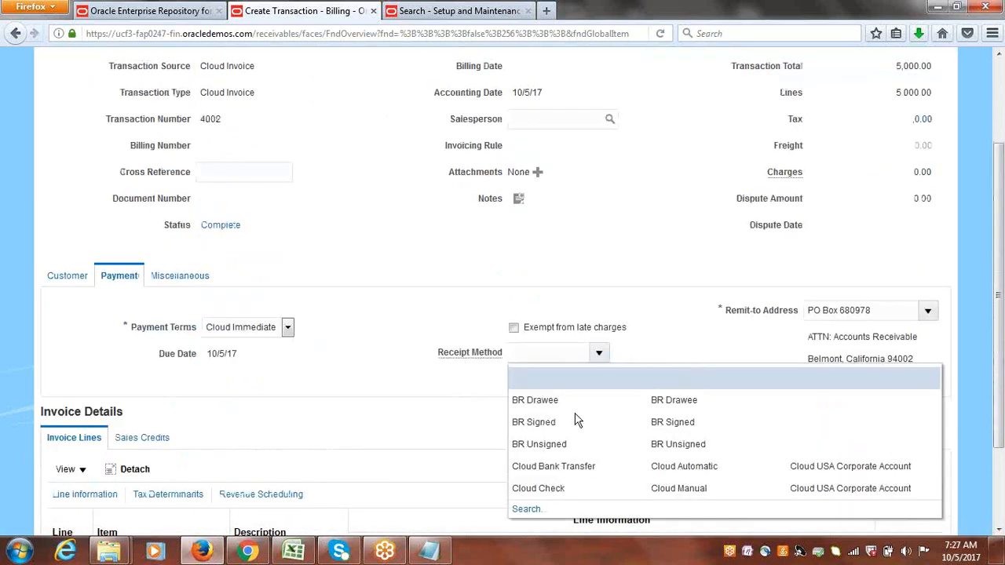
pyautogui.click(560, 468)
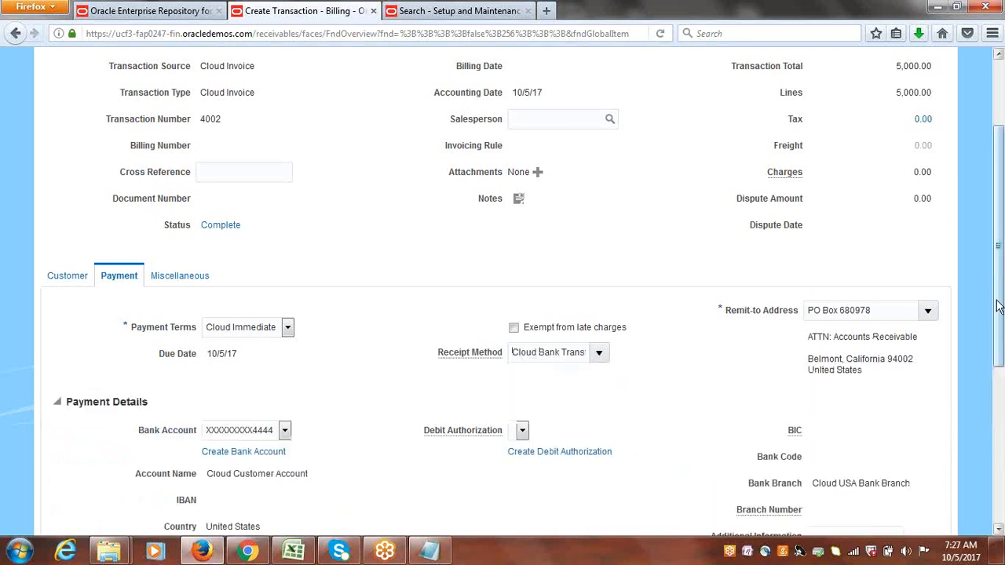
pyautogui.scroll(3, 1001, 310)
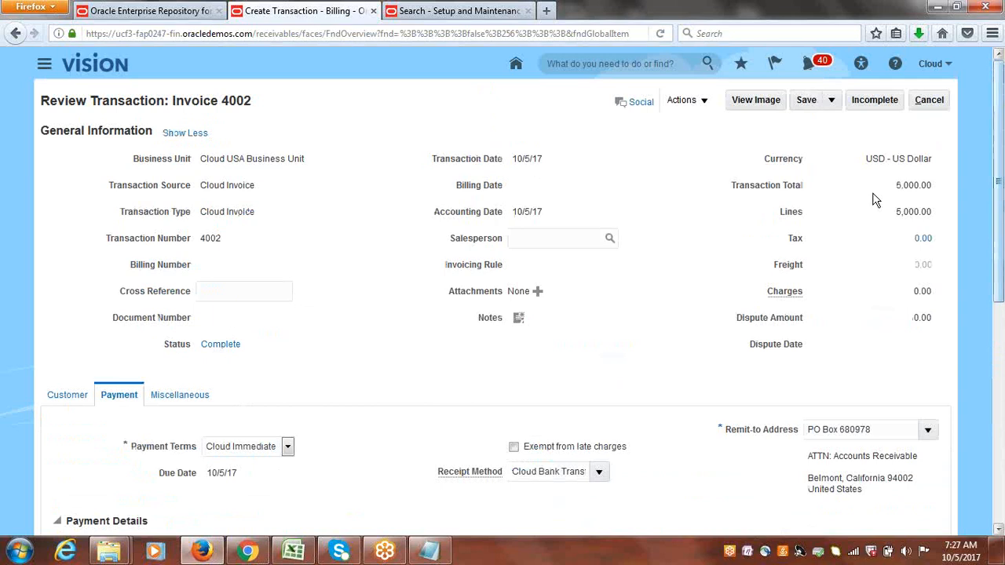
pyautogui.click(813, 100)
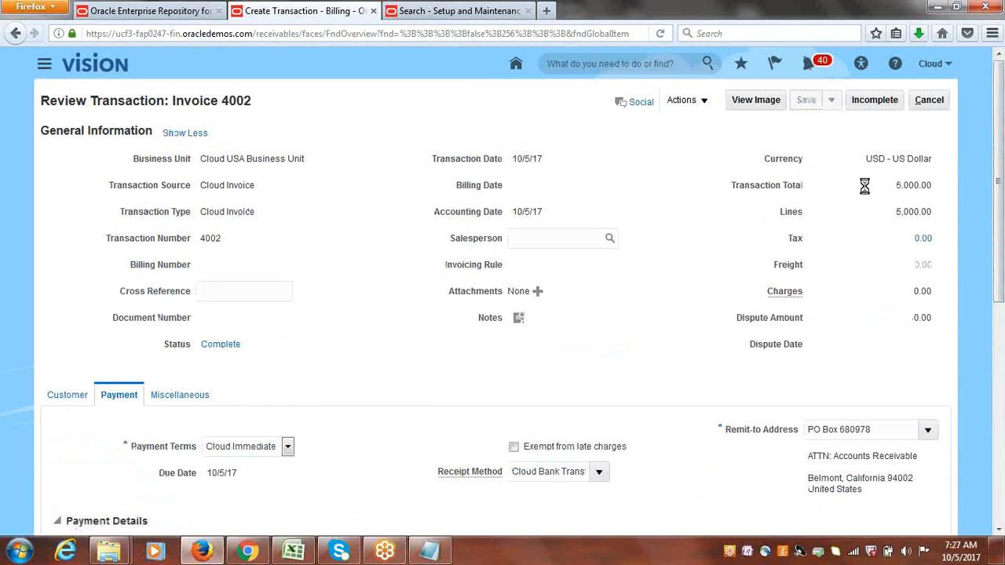
pyautogui.click(927, 100)
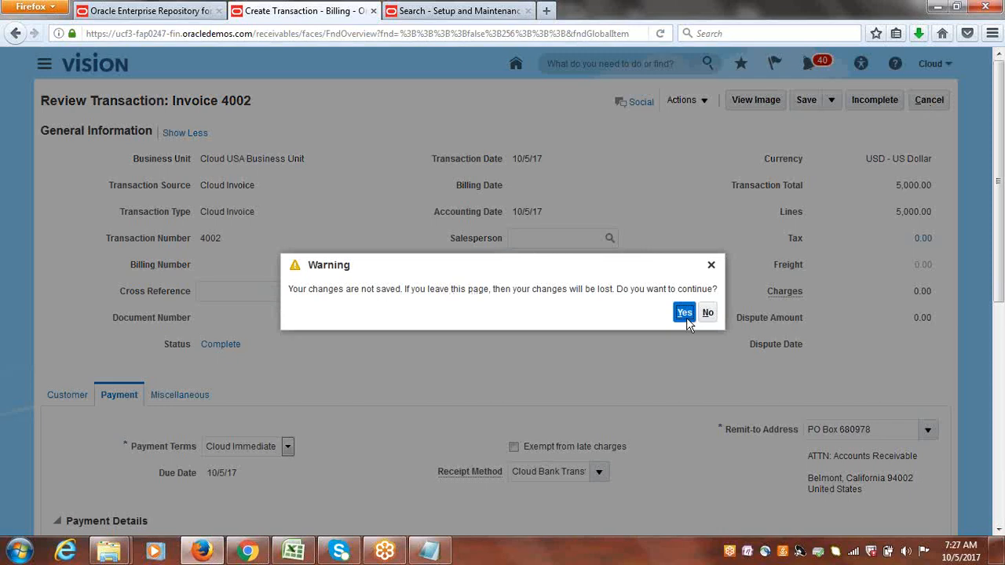
# Create an automatic receipt batch in Accounts Receivable with receipt method Cloud Bank Transfer and submit it.
pyautogui.click(684, 314)
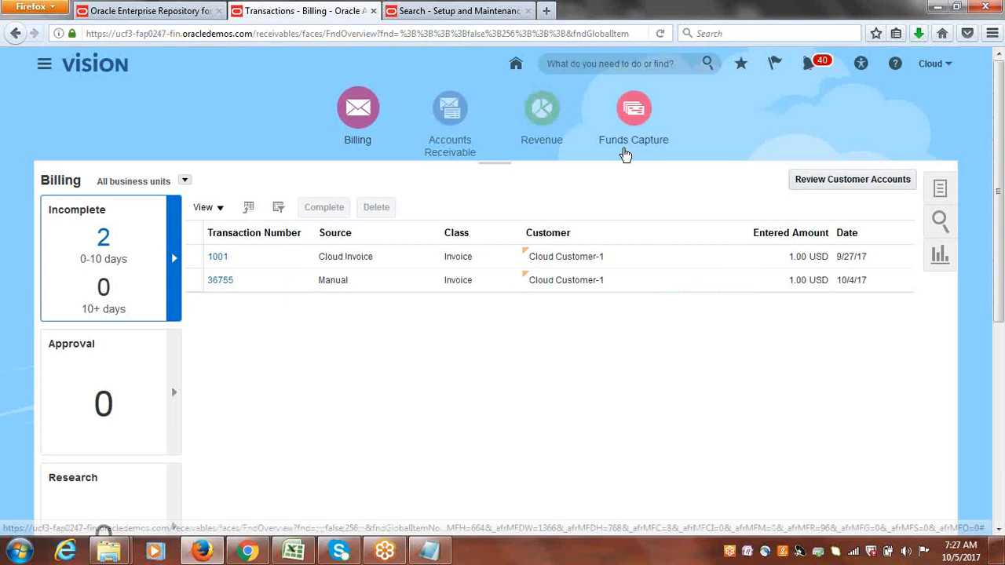
pyautogui.click(456, 112)
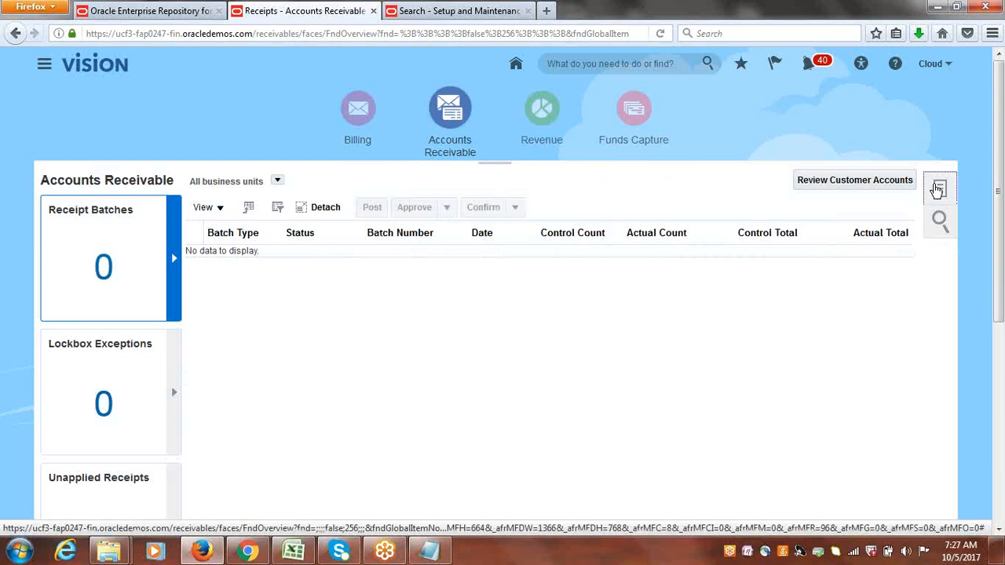
pyautogui.click(936, 191)
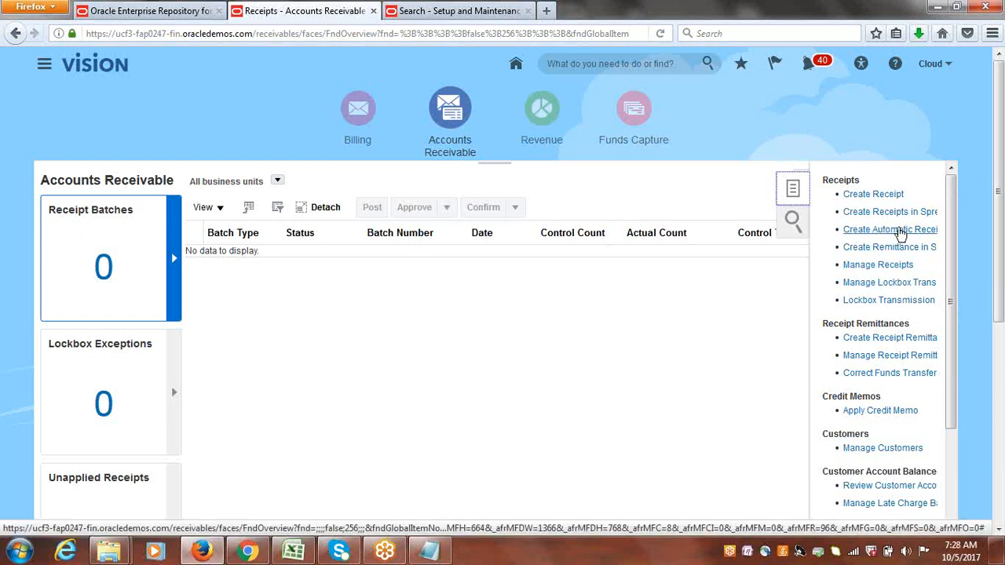
pyautogui.click(900, 232)
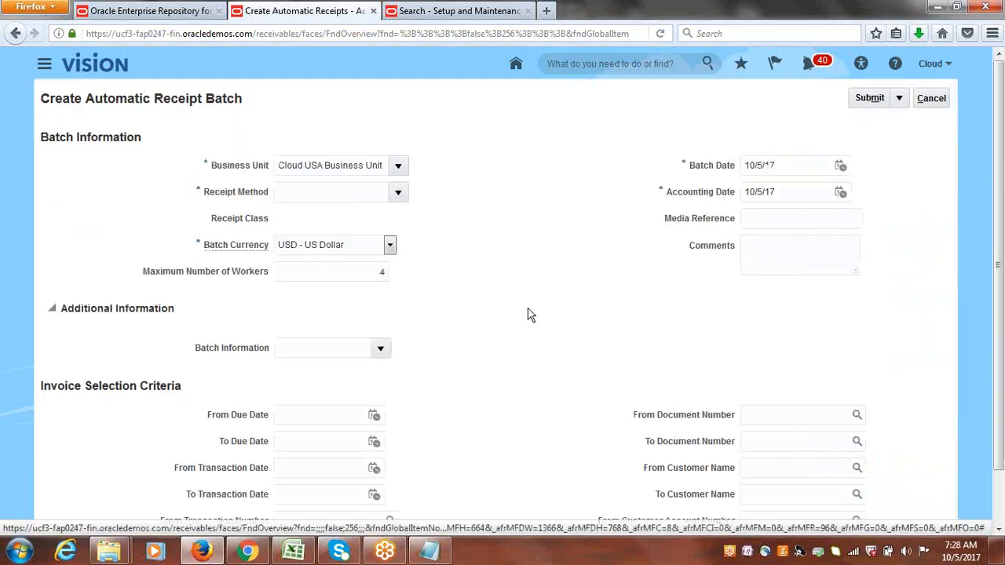
pyautogui.click(399, 193)
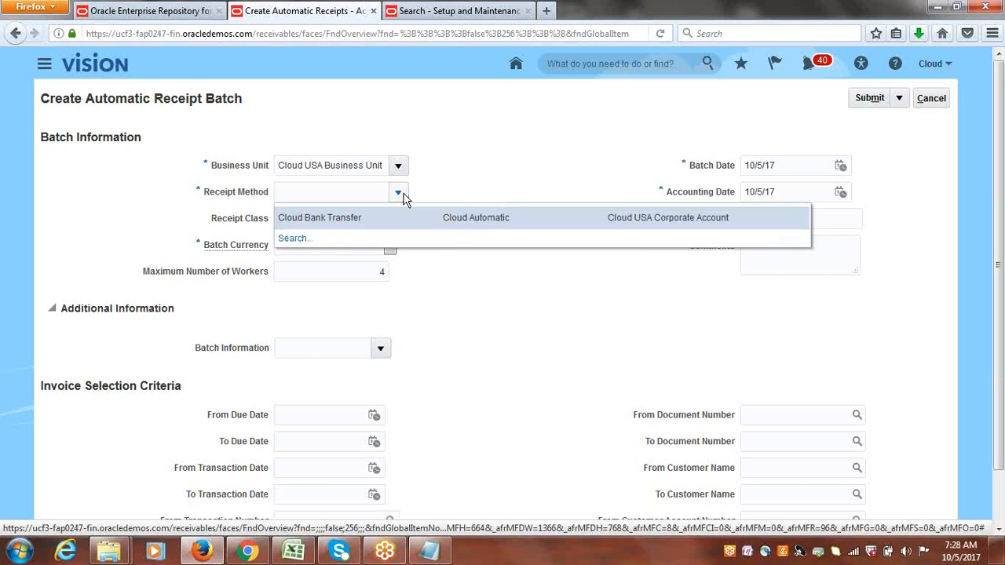
pyautogui.click(371, 220)
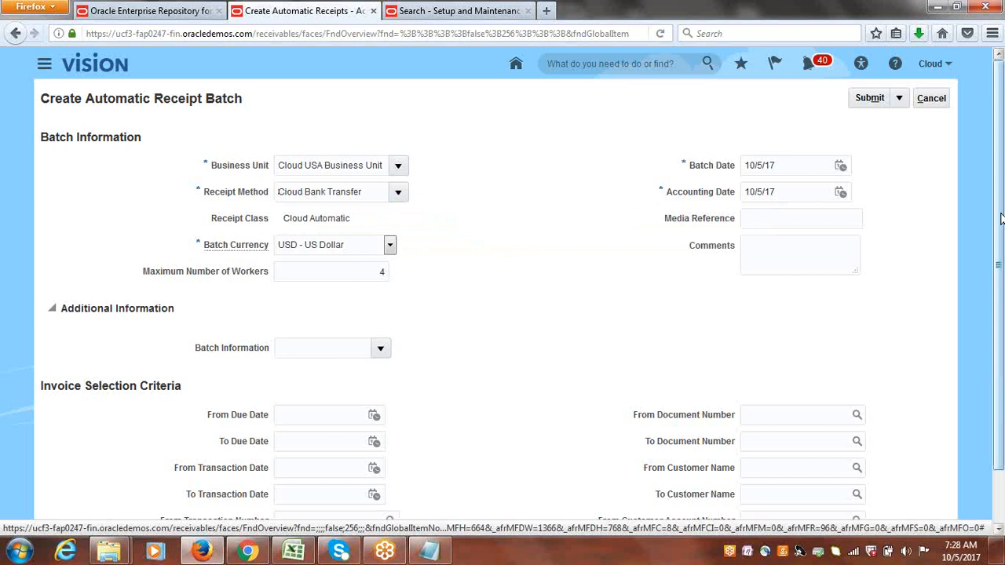
pyautogui.moveTo(998, 212); pyautogui.dragTo(1002, 331)
pyautogui.scroll(2, 1001, 331)
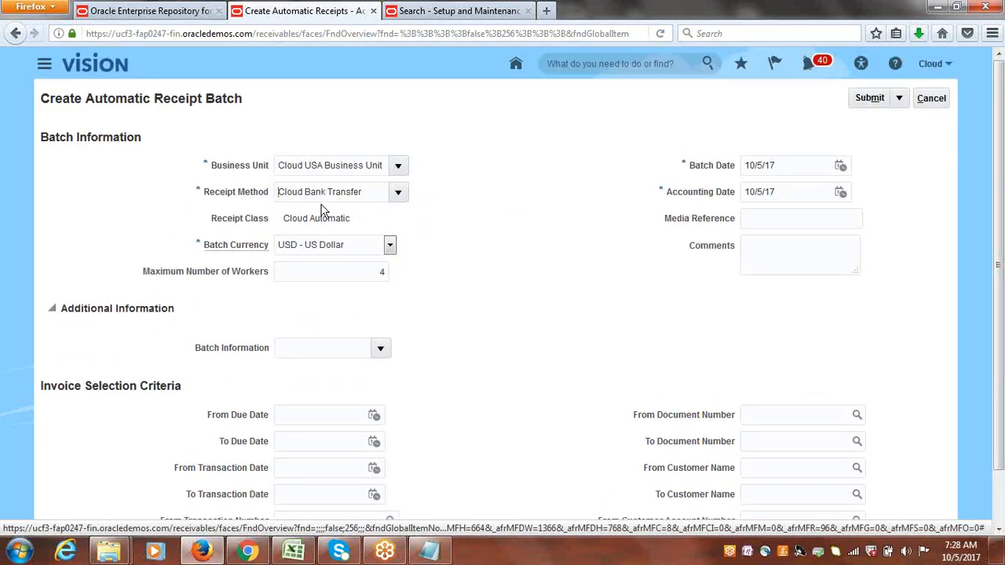
pyautogui.moveTo(373, 197); pyautogui.dragTo(230, 203)
pyautogui.click(471, 237)
pyautogui.click(883, 98)
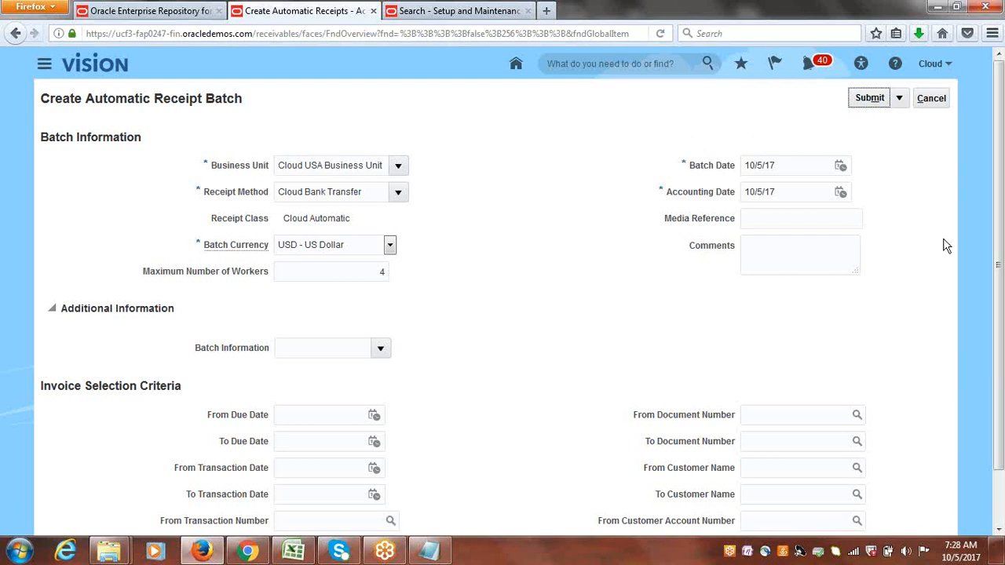
pyautogui.click(873, 96)
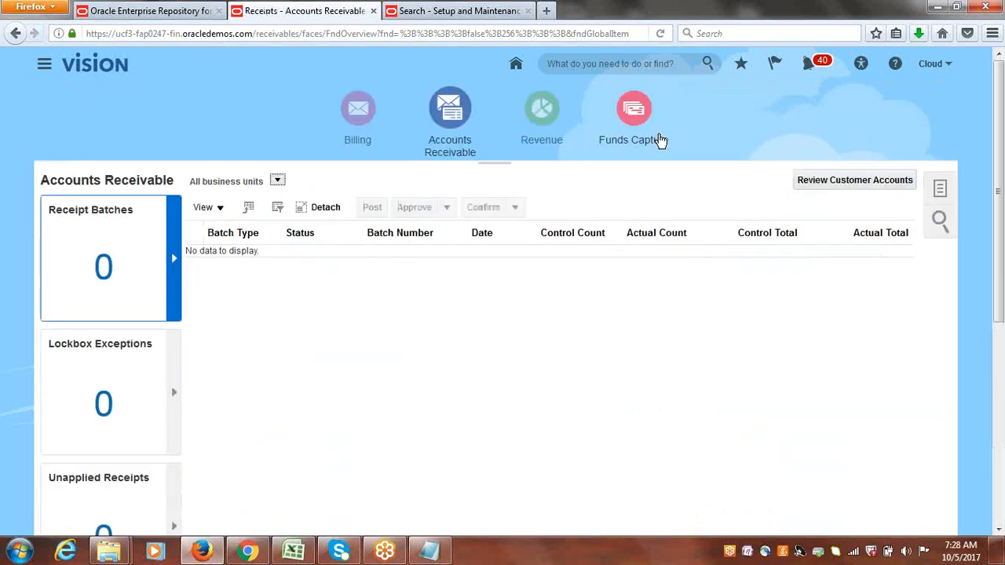
# Refresh the Accounts Receivable receipt batches and approve the new automatic receipt batch.
pyautogui.click(670, 195)
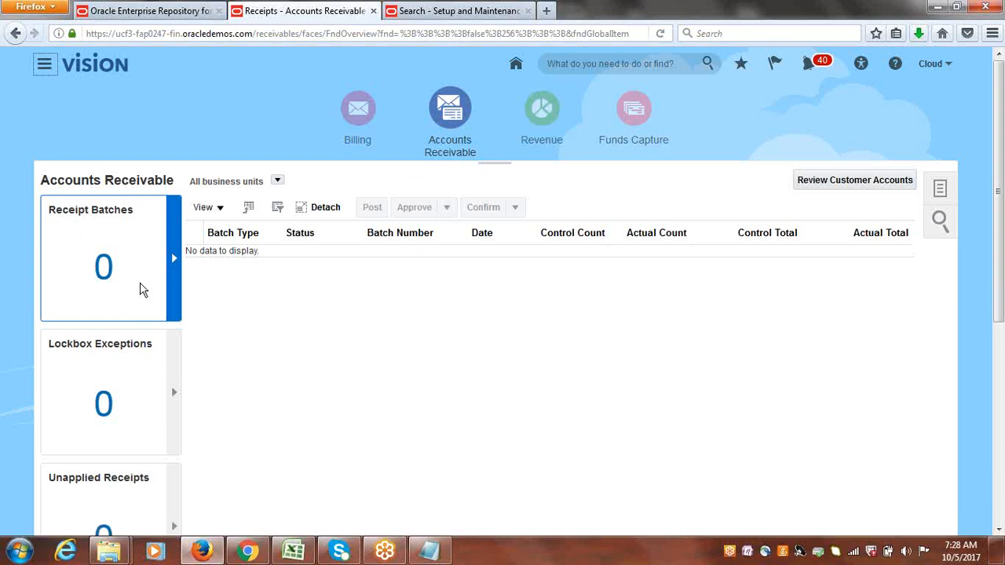
pyautogui.click(361, 114)
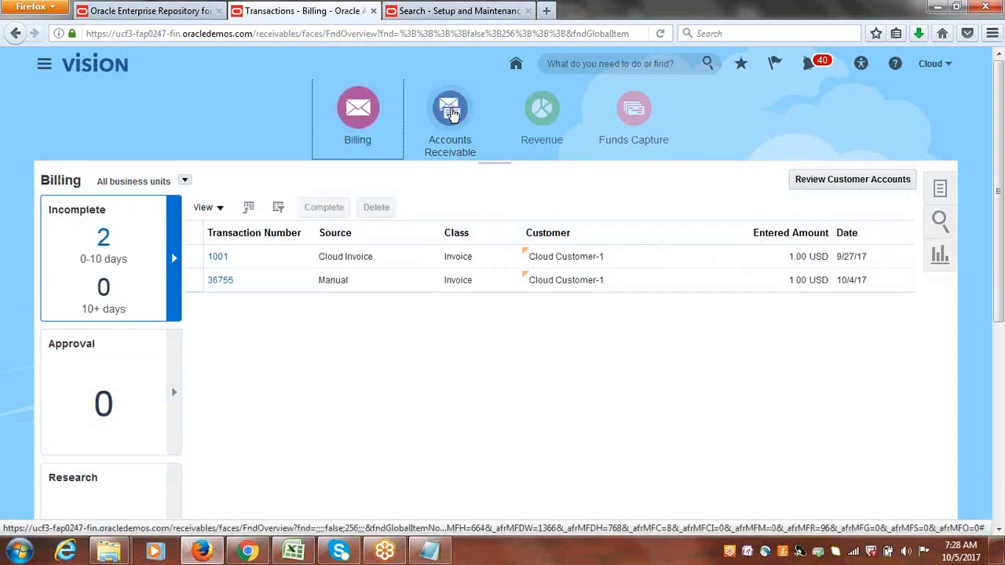
pyautogui.click(451, 114)
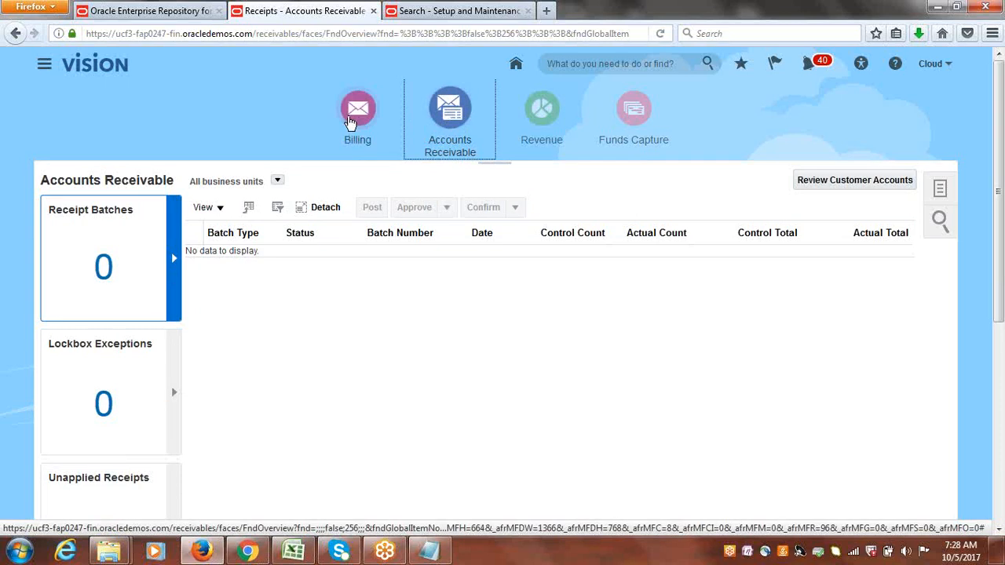
pyautogui.click(355, 118)
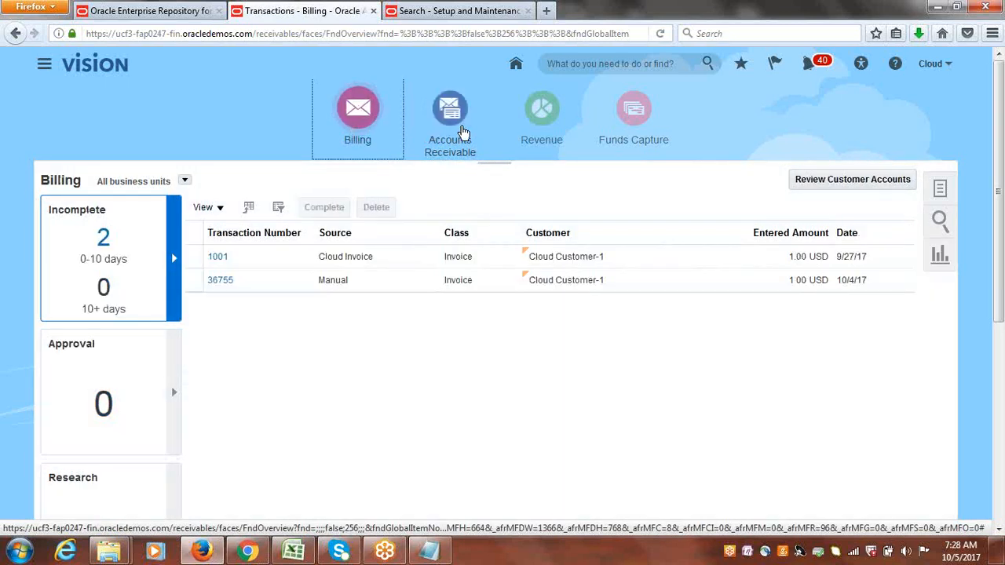
pyautogui.click(462, 130)
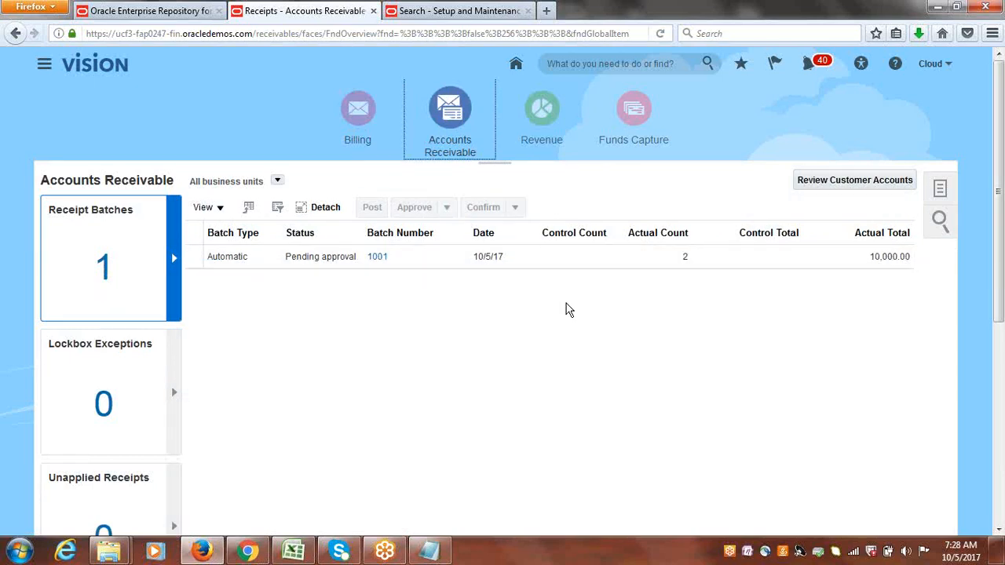
pyautogui.click(189, 258)
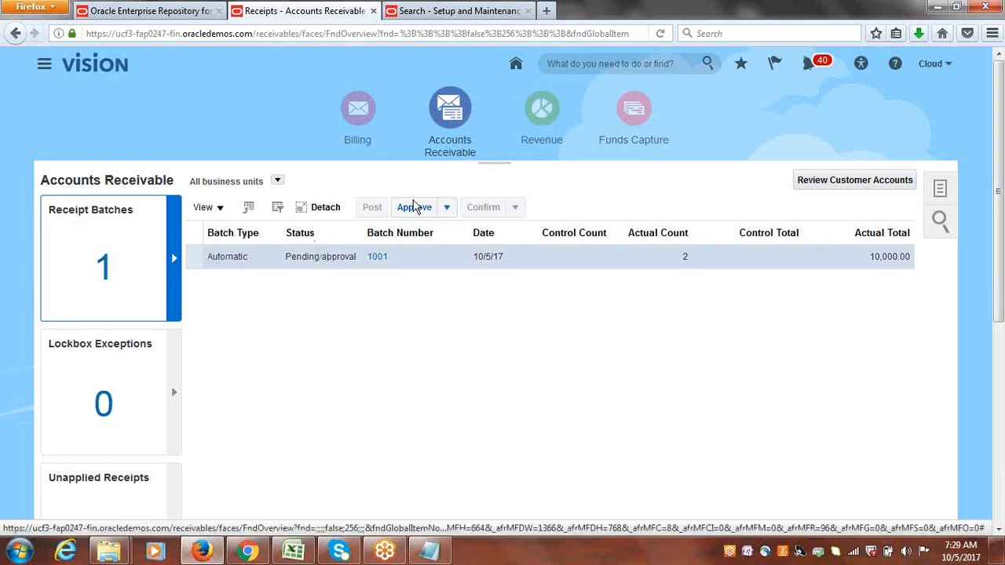
pyautogui.click(414, 207)
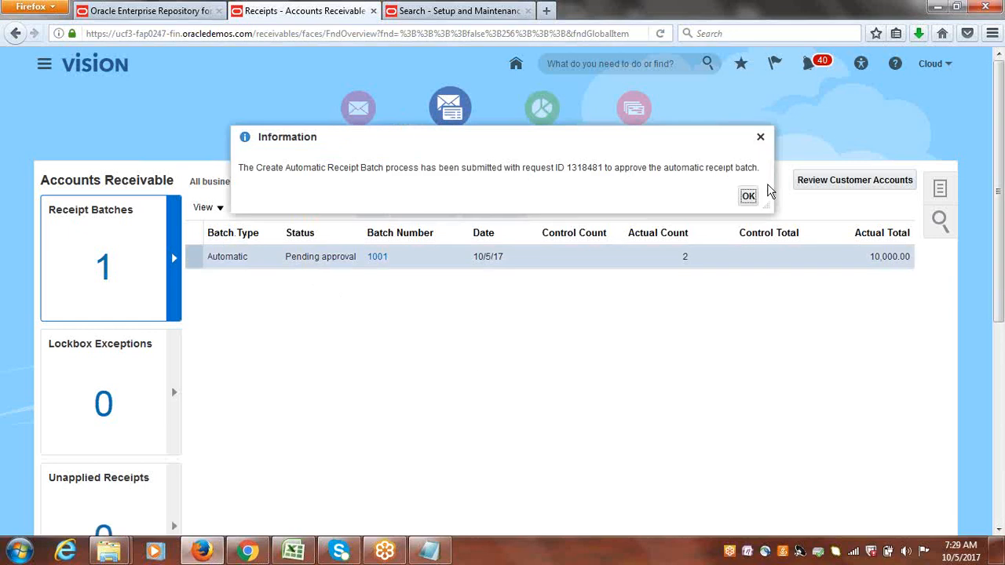
pyautogui.click(746, 194)
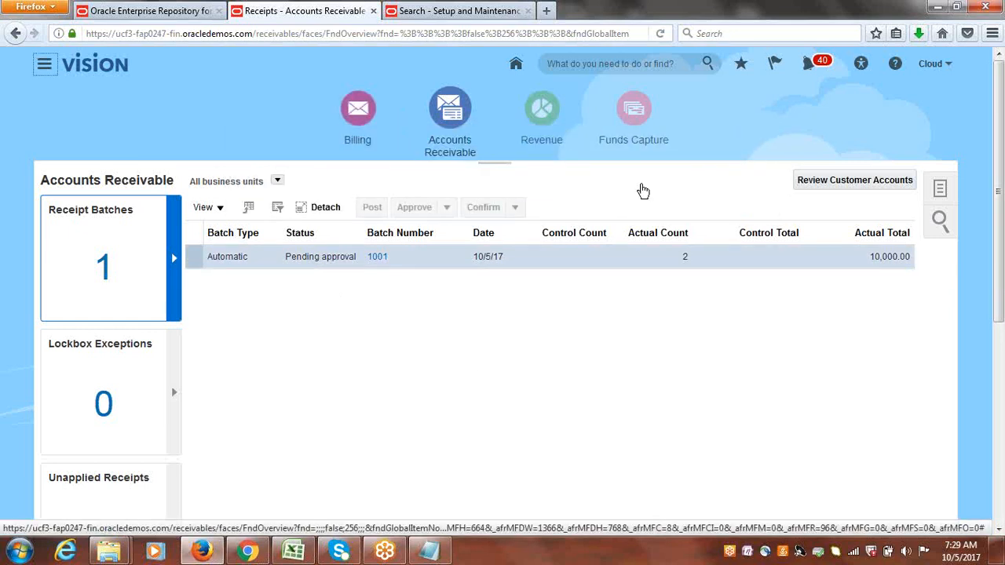
# Search Manage Receipts for Cloud USA Business Unit receipts of customer Cloud Customer-1.
pyautogui.click(358, 109)
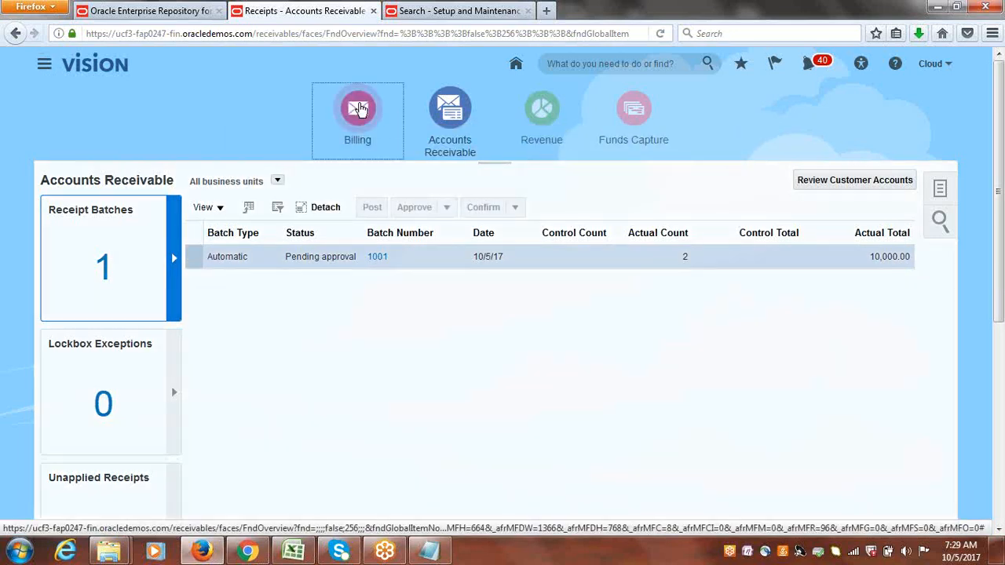
pyautogui.click(443, 108)
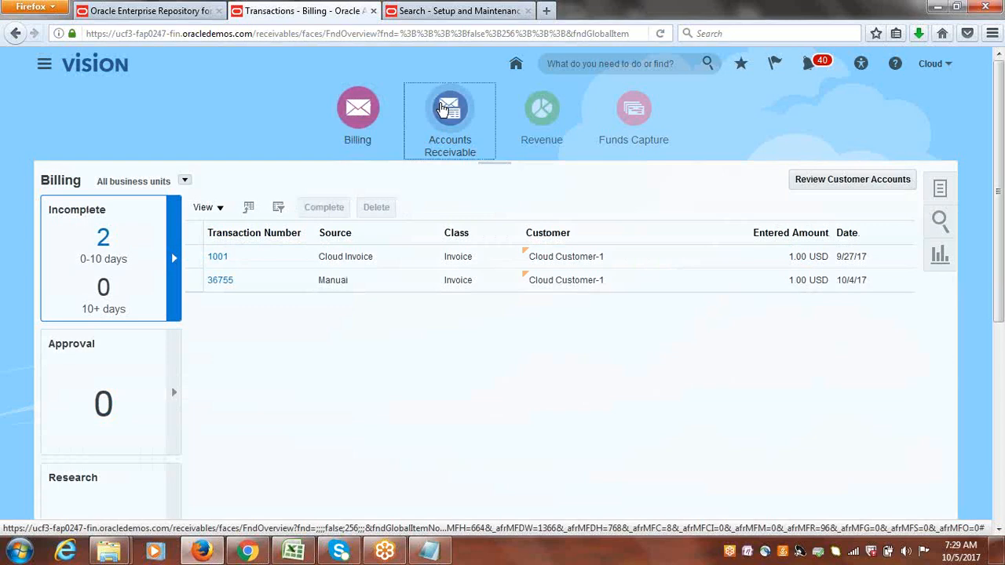
pyautogui.click(357, 111)
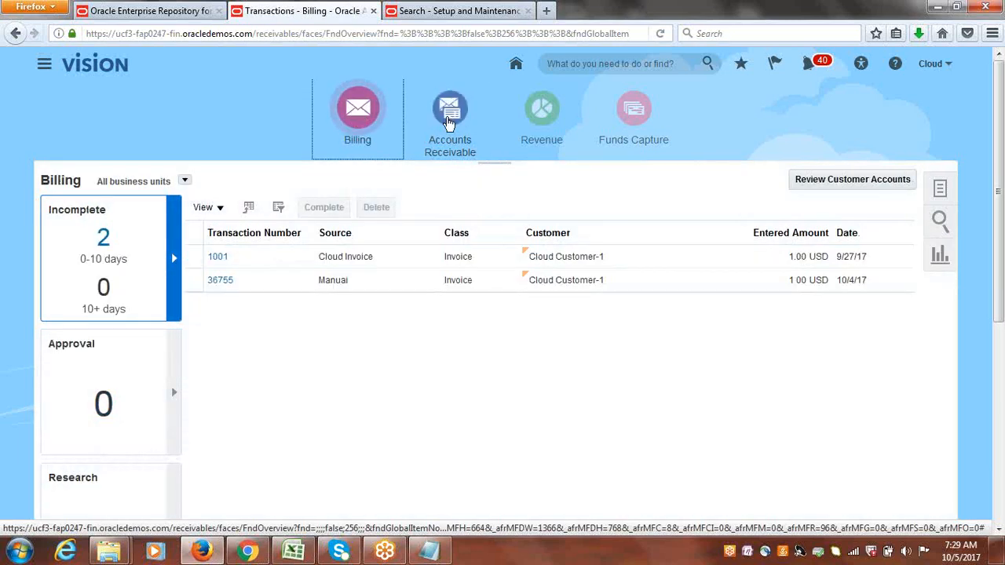
pyautogui.click(455, 123)
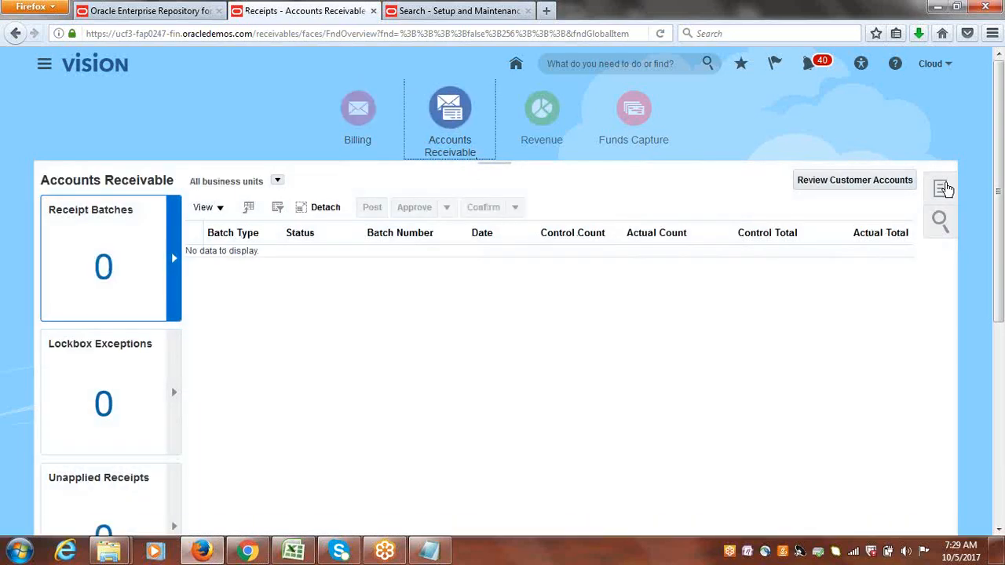
pyautogui.click(944, 189)
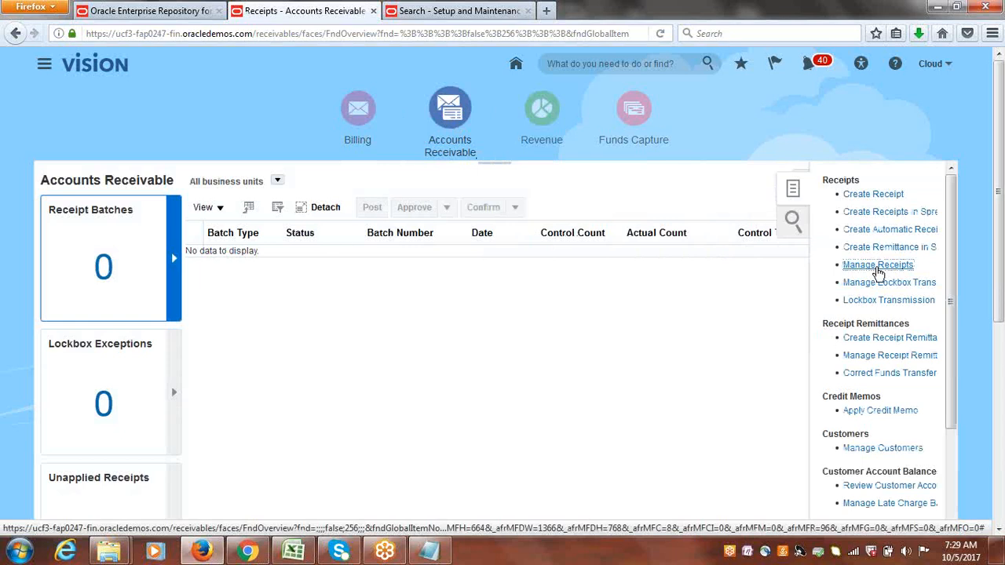
pyautogui.click(878, 266)
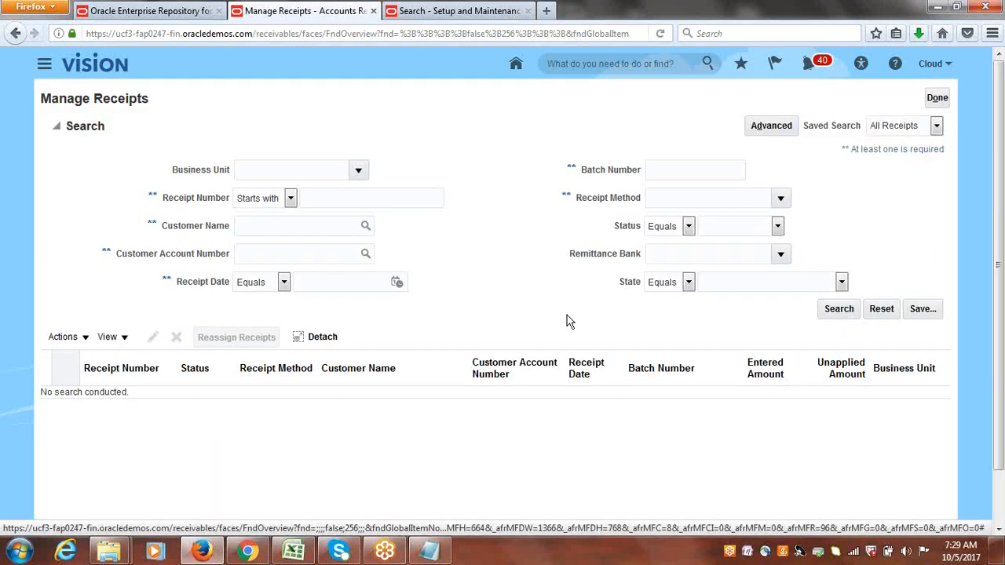
pyautogui.click(362, 169)
pyautogui.click(341, 195)
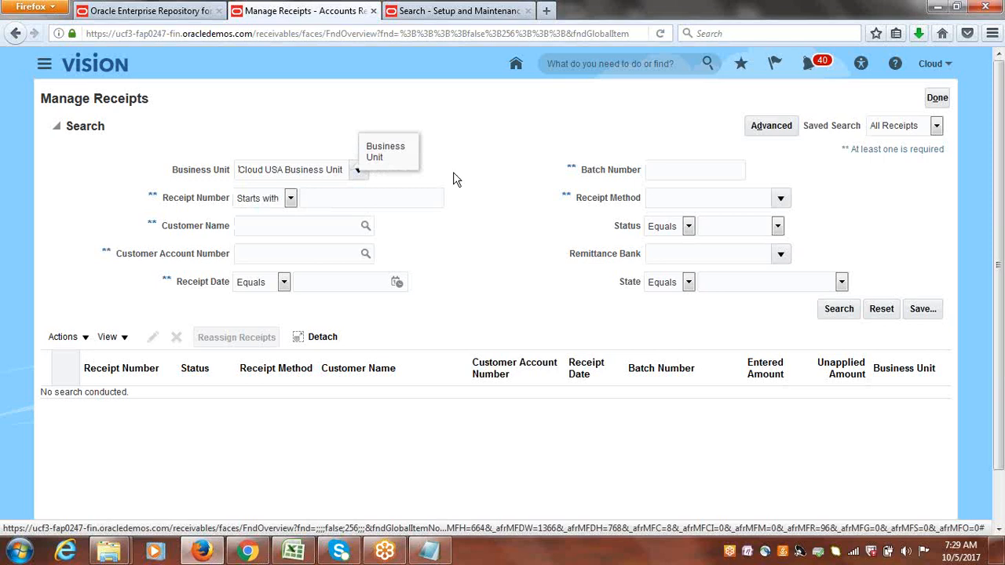
pyautogui.click(343, 228)
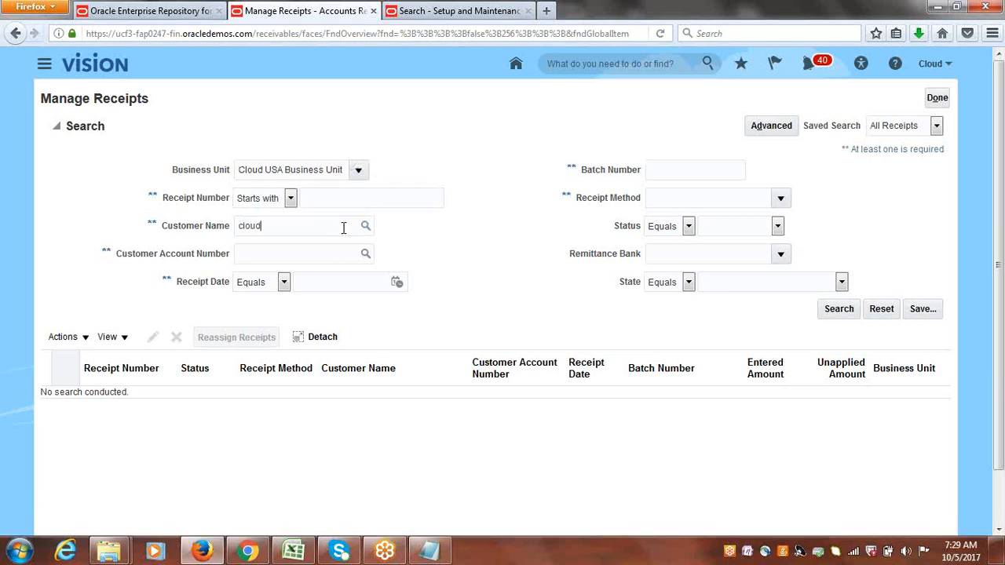
pyautogui.write('cloud cu')
pyautogui.press('Tab')
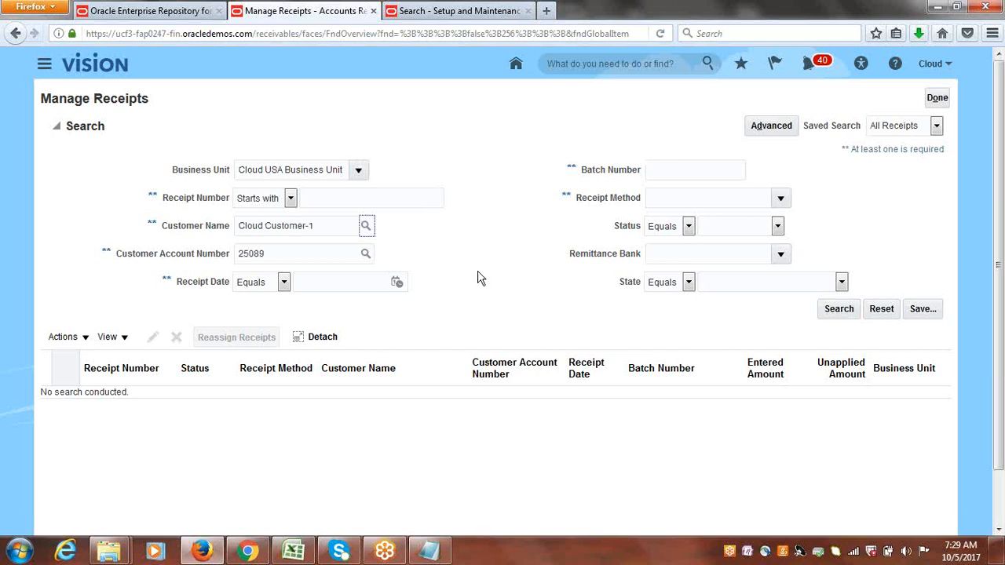
pyautogui.click(838, 310)
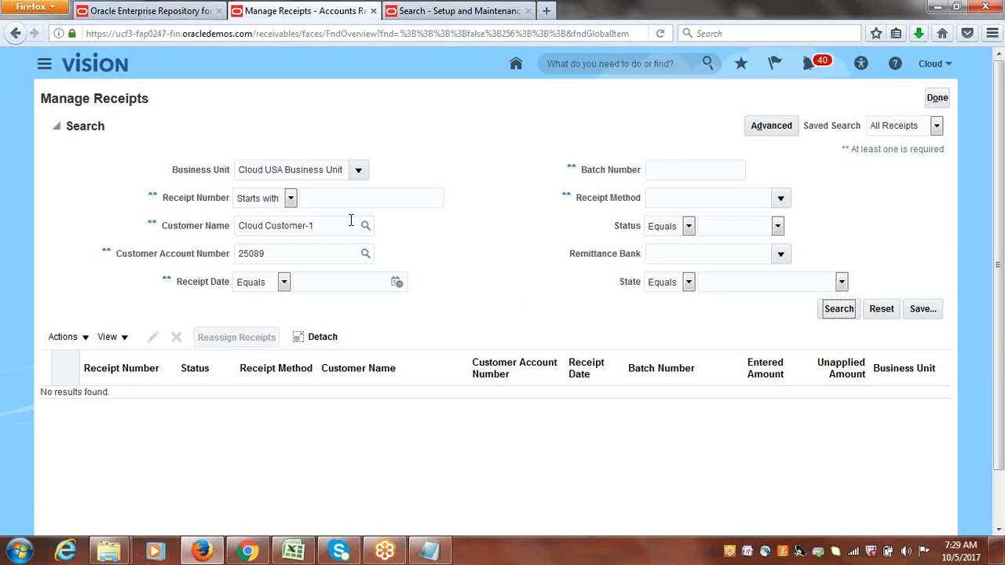
# Search receipts with receipt method Cloud Bank Transfer, clearing the customer name and account number criteria.
pyautogui.tripleClick(254, 220)
pyautogui.press('BackSpace')
pyautogui.doubleClick(270, 251)
pyautogui.press('BackSpace')
pyautogui.press('Tab')
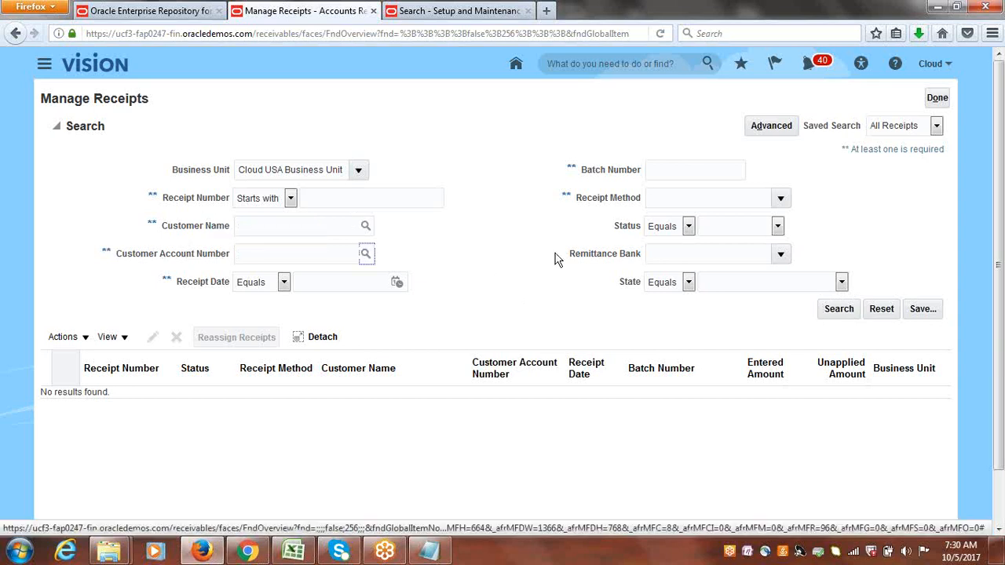
pyautogui.click(781, 202)
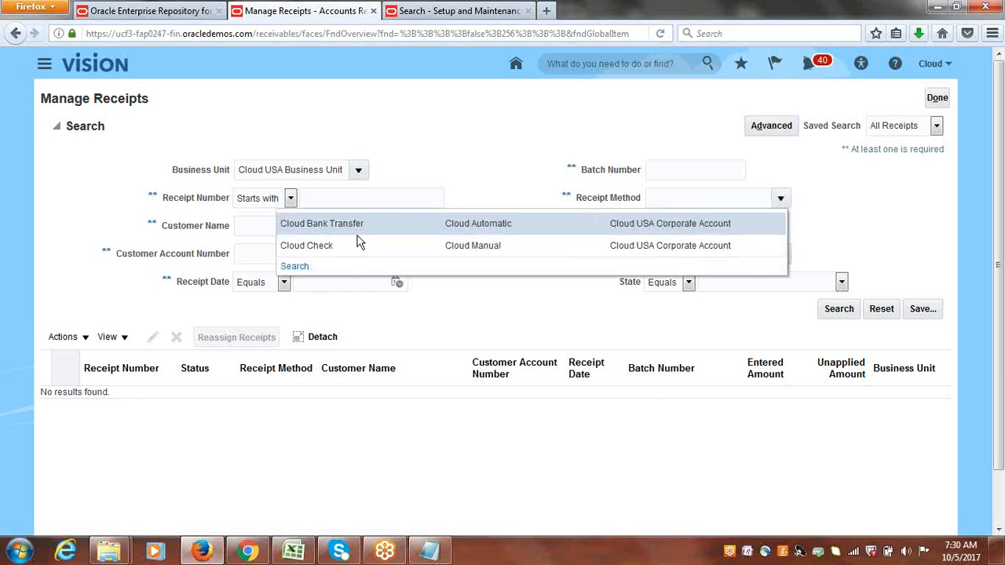
pyautogui.click(362, 226)
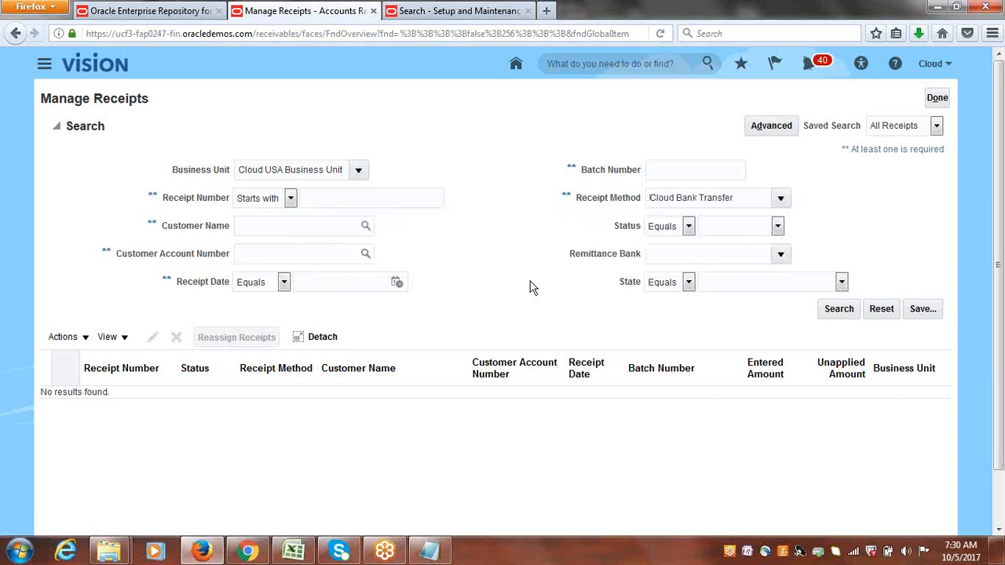
pyautogui.click(839, 309)
# Search receipts for Cloud USA Business Unit by receipt date 10/5/17, with the receipt method criterion cleared.
pyautogui.click(359, 170)
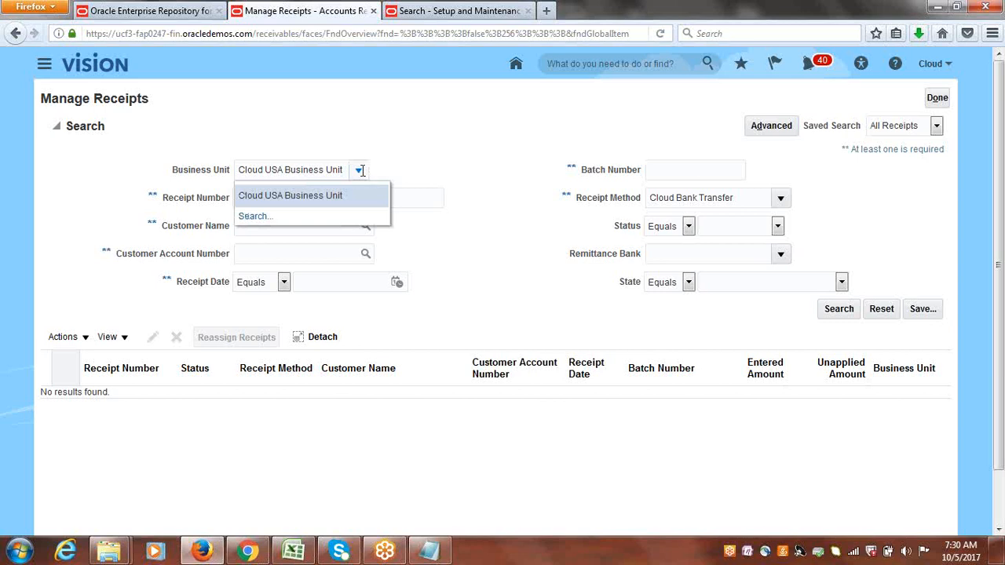
pyautogui.click(366, 196)
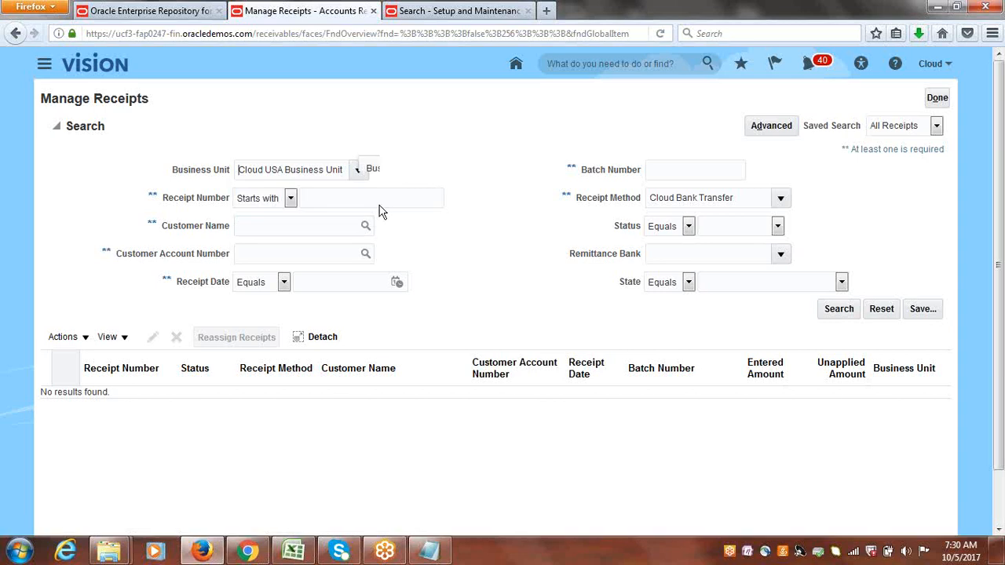
pyautogui.moveTo(740, 198); pyautogui.dragTo(528, 208)
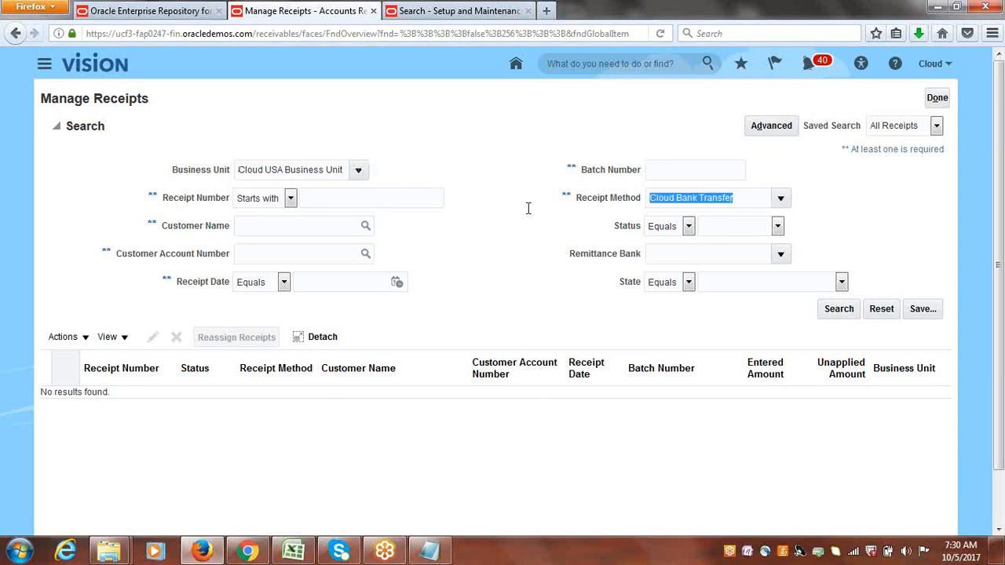
pyautogui.press('Delete')
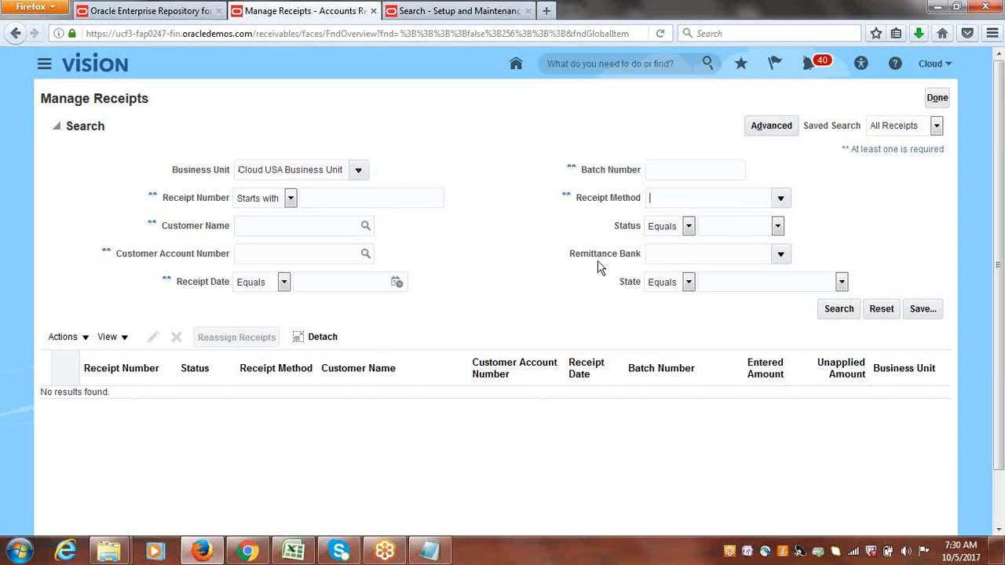
pyautogui.click(390, 283)
pyautogui.click(516, 347)
pyautogui.click(840, 310)
pyautogui.click(840, 310)
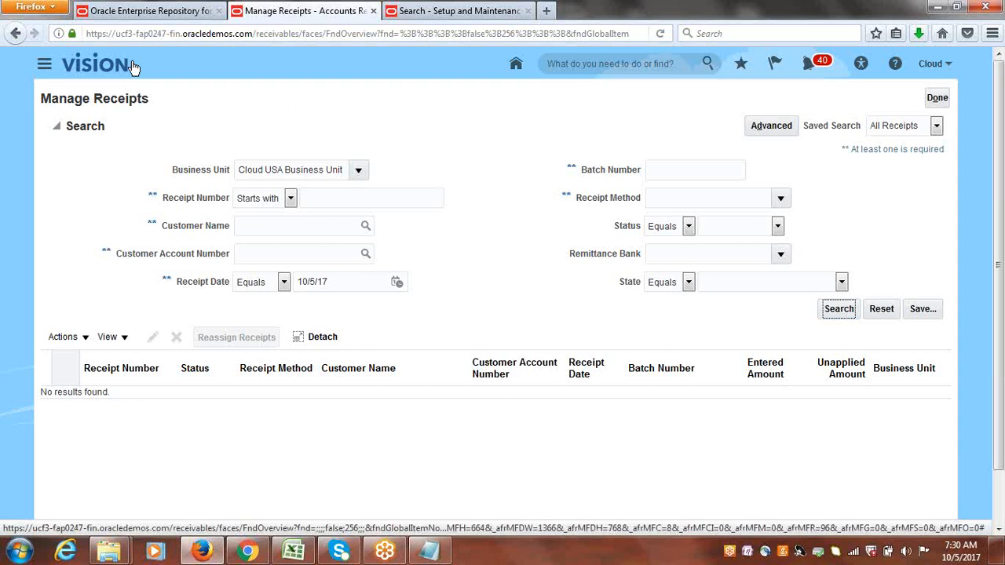
# Open Scheduled Processes from the Navigator and refresh the process list.
pyautogui.click(45, 66)
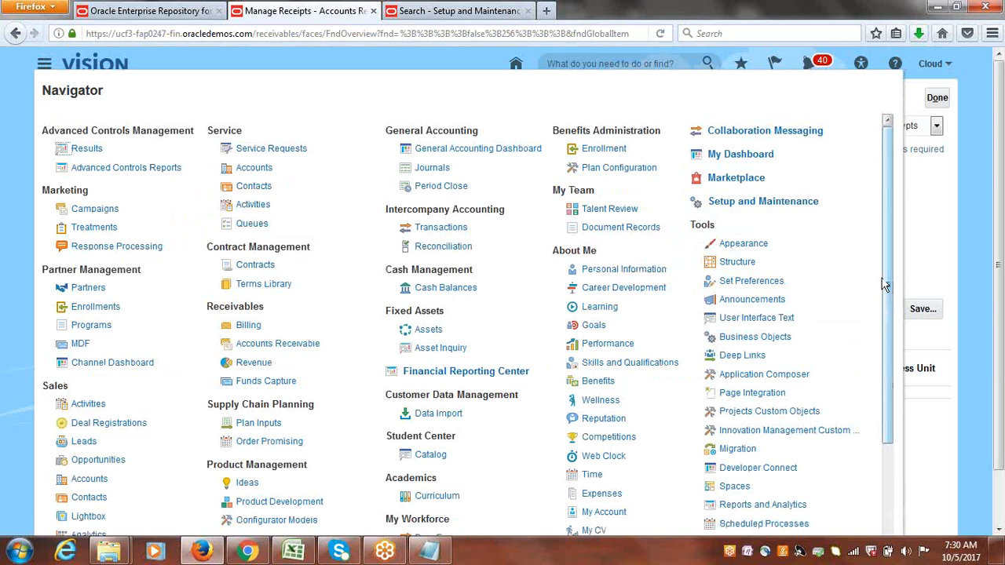
pyautogui.moveTo(895, 286); pyautogui.dragTo(892, 377)
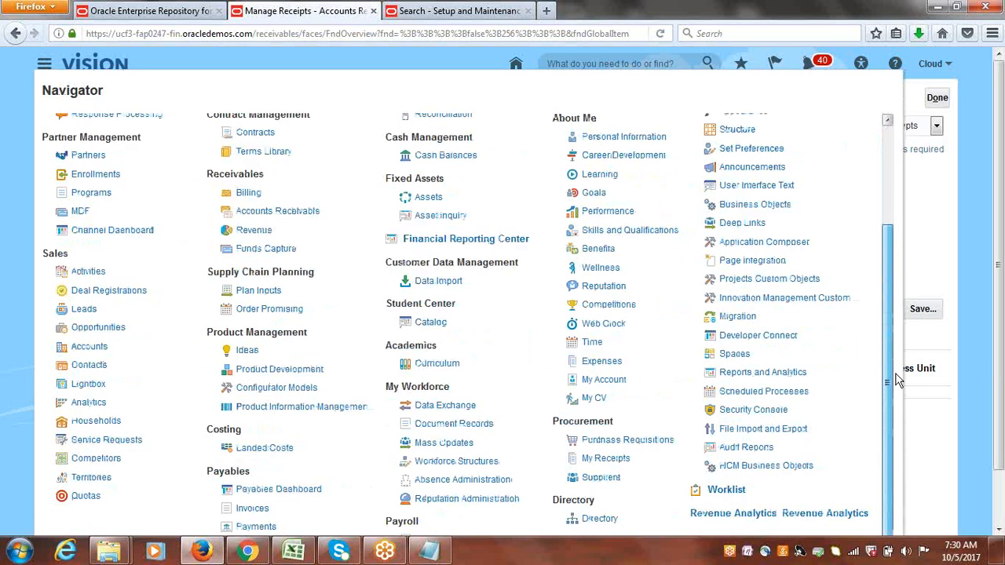
pyautogui.click(755, 399)
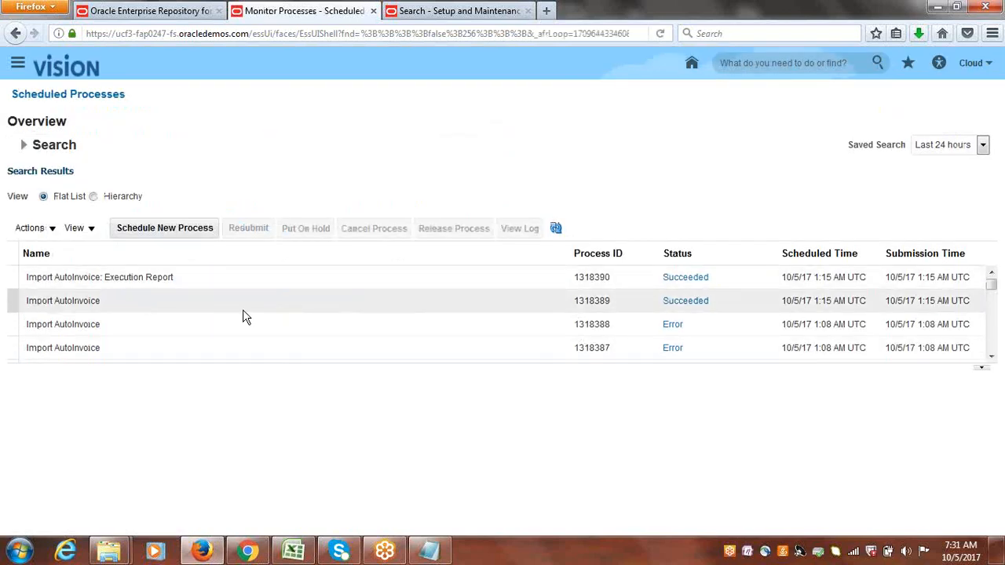
pyautogui.click(556, 228)
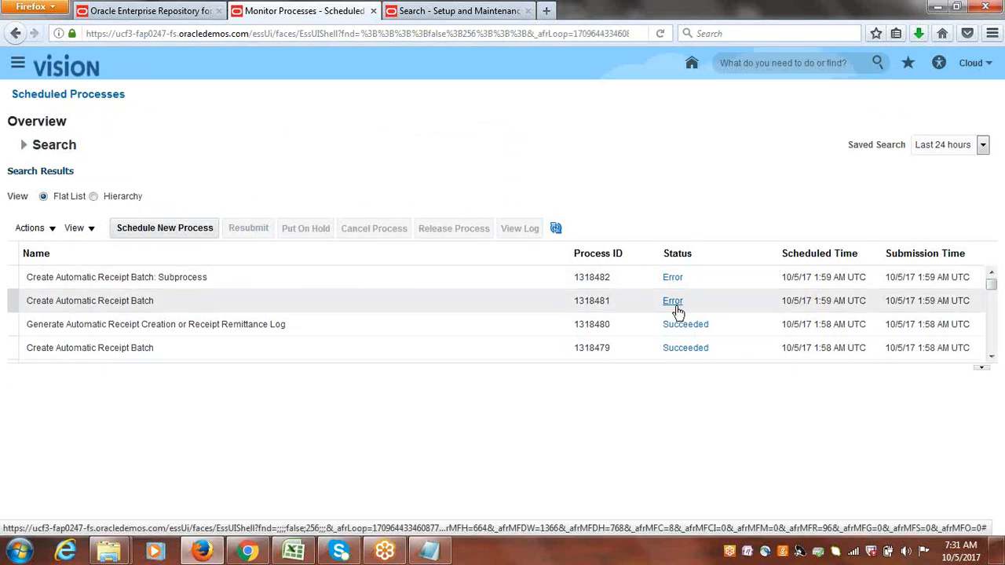
# Inspect the details of the errored Create Automatic Receipt Batch process and open its log file.
pyautogui.click(143, 301)
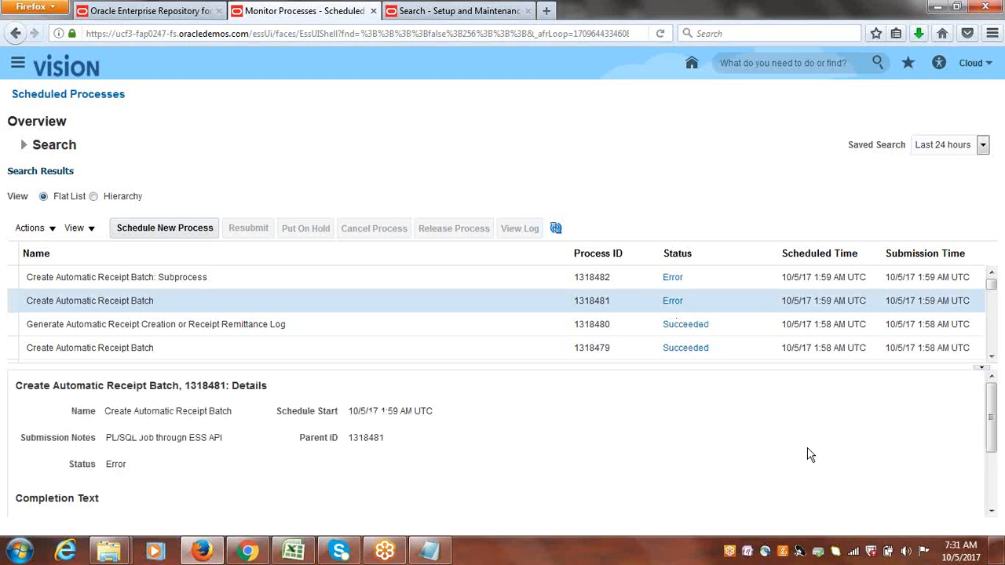
pyautogui.click(186, 348)
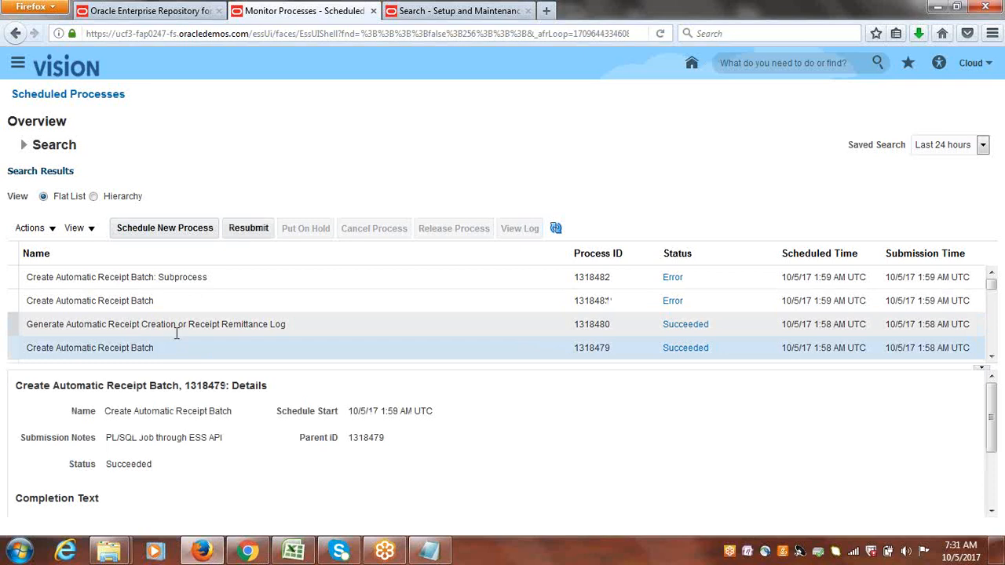
pyautogui.click(173, 325)
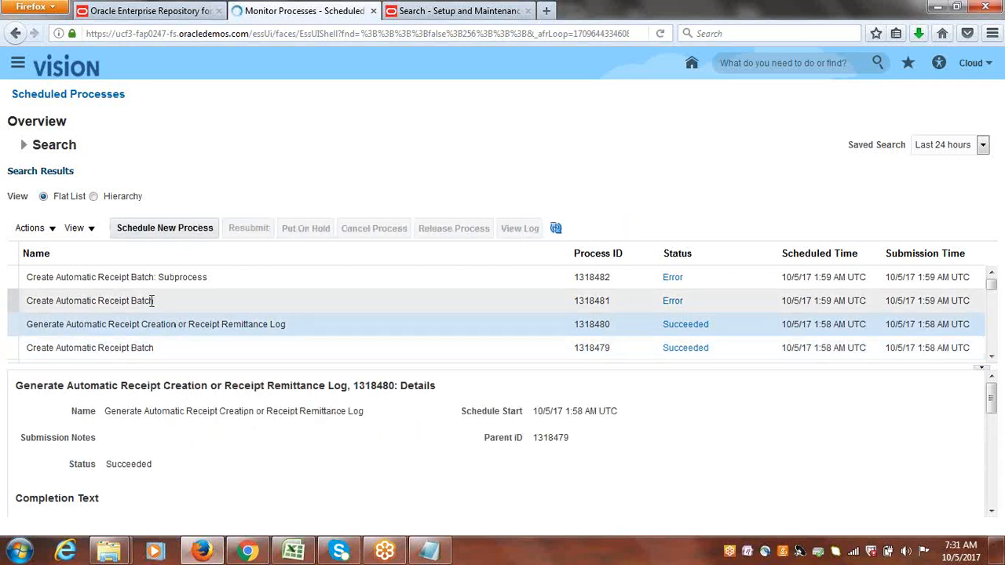
pyautogui.click(153, 301)
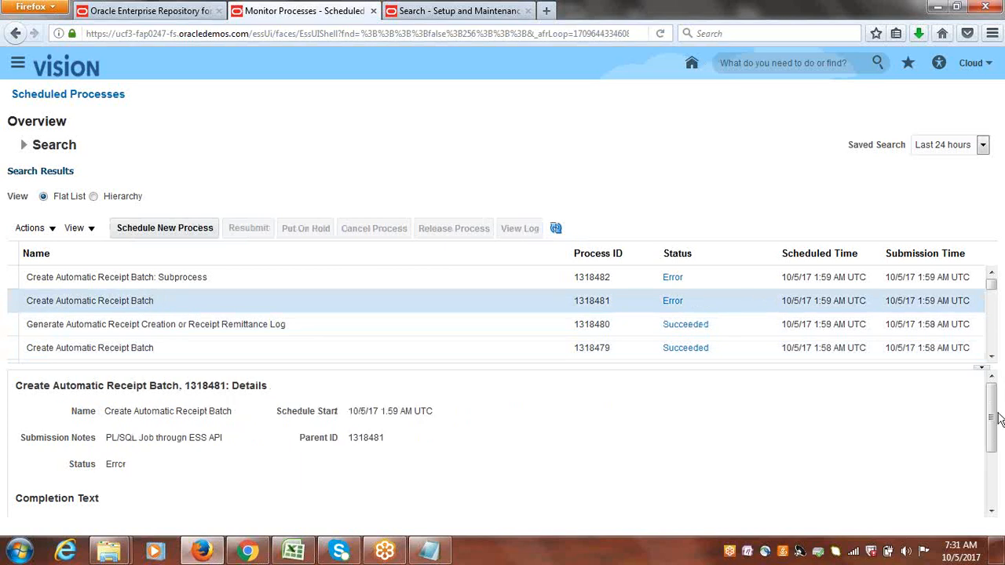
pyautogui.moveTo(998, 420); pyautogui.dragTo(998, 512)
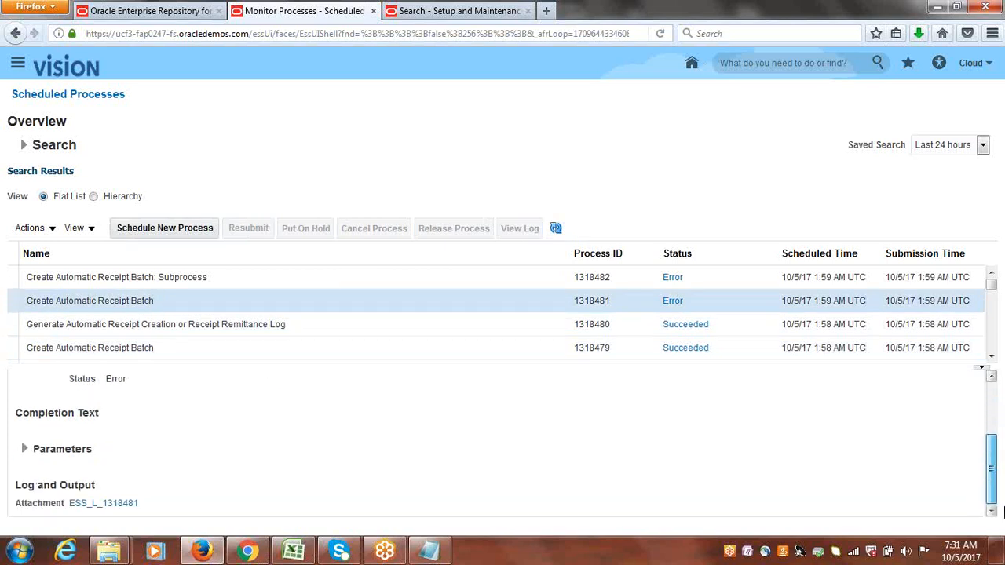
pyautogui.click(122, 506)
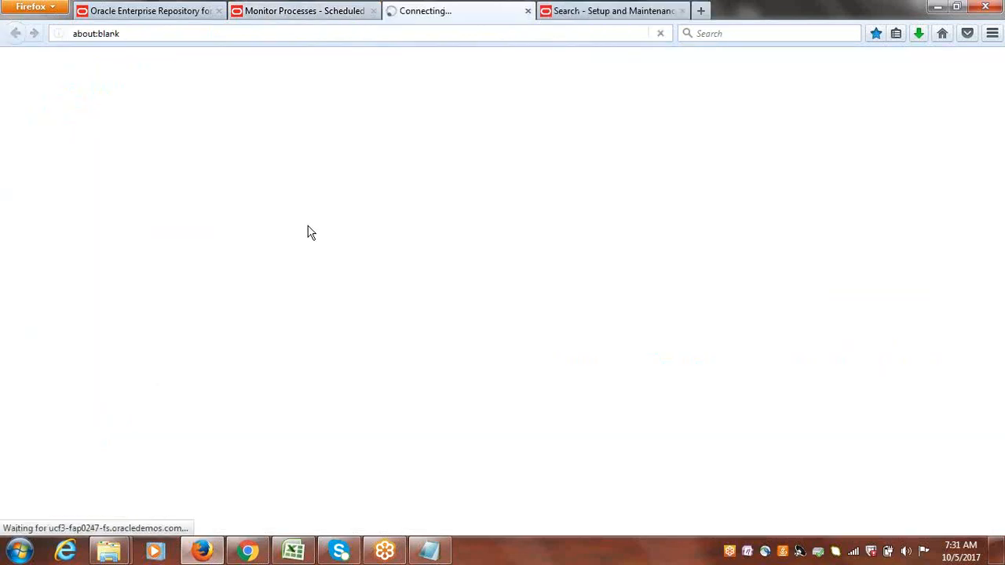
pyautogui.click(555, 362)
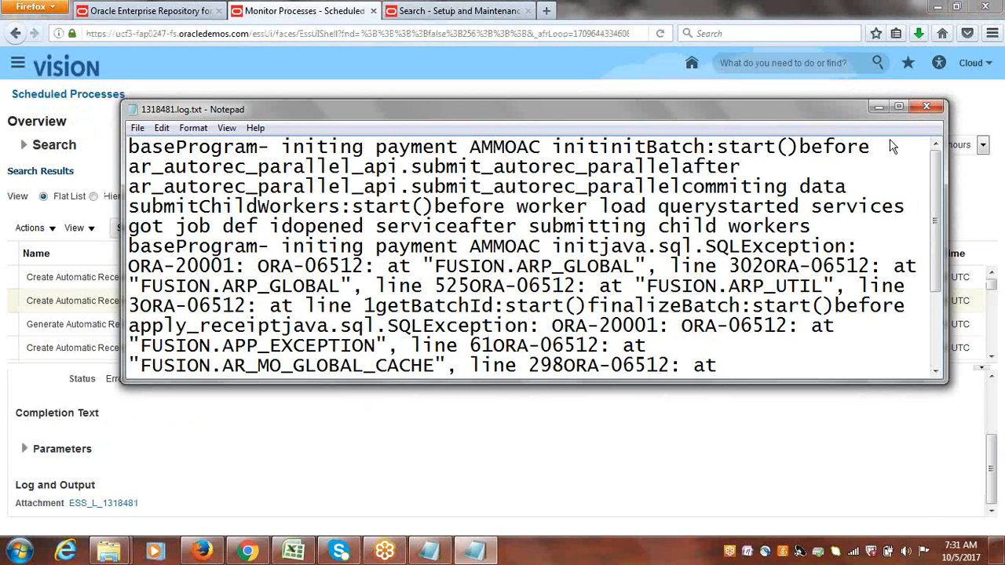
pyautogui.click(897, 107)
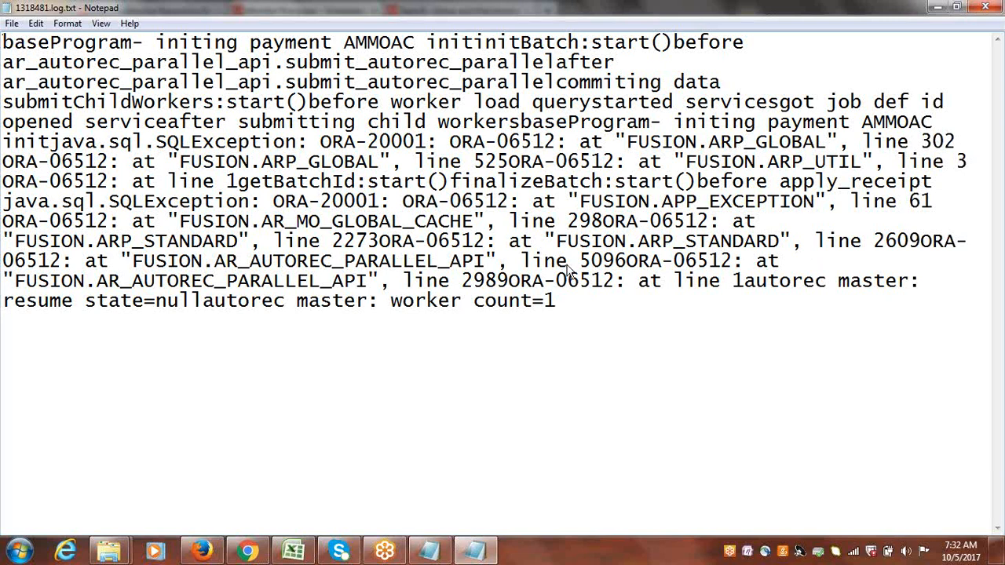
pyautogui.click(984, 7)
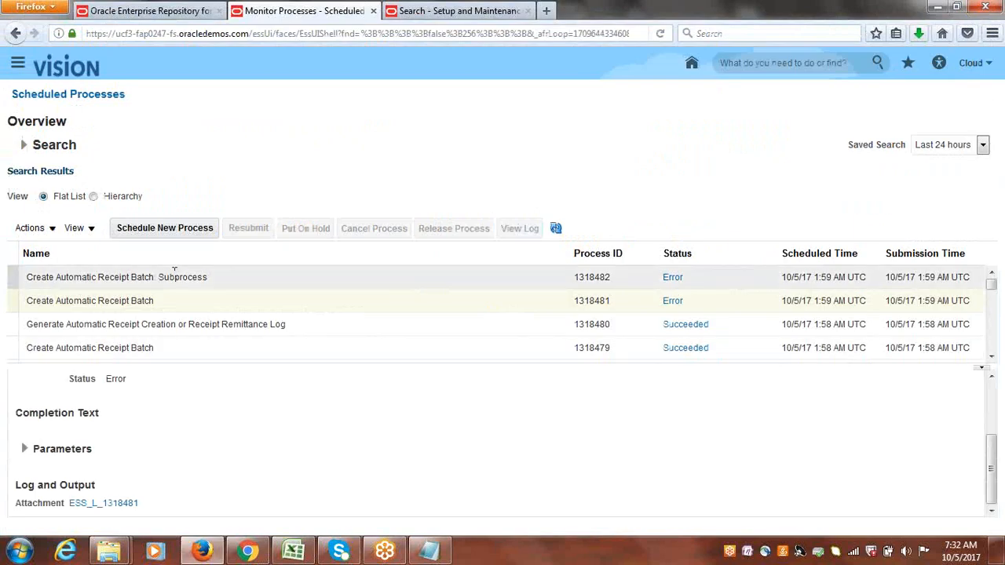
# Open the output report of the Generate Automatic Receipt Creation or Receipt Remittance Log process in the PDF reader.
pyautogui.click(174, 274)
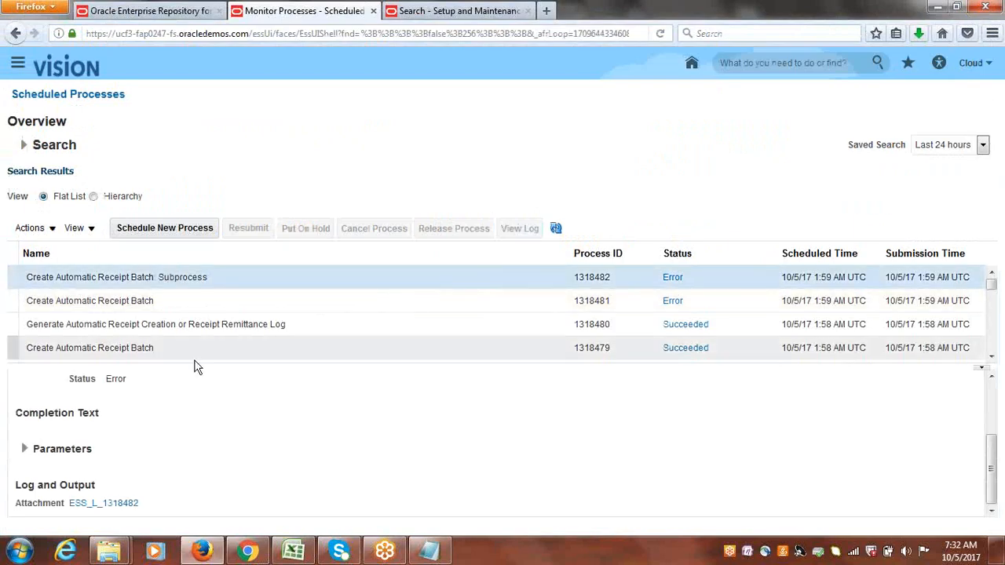
pyautogui.click(990, 357)
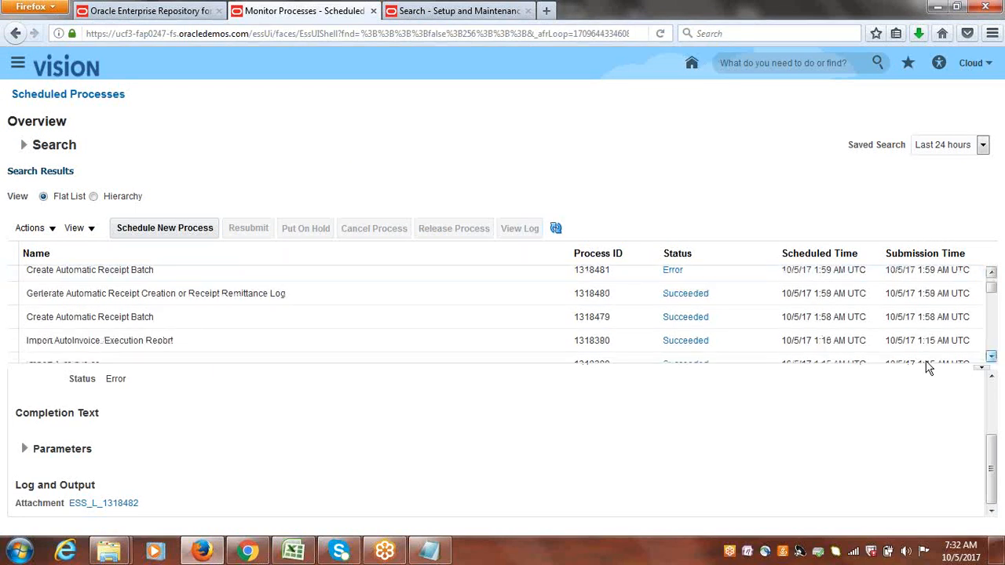
pyautogui.click(152, 319)
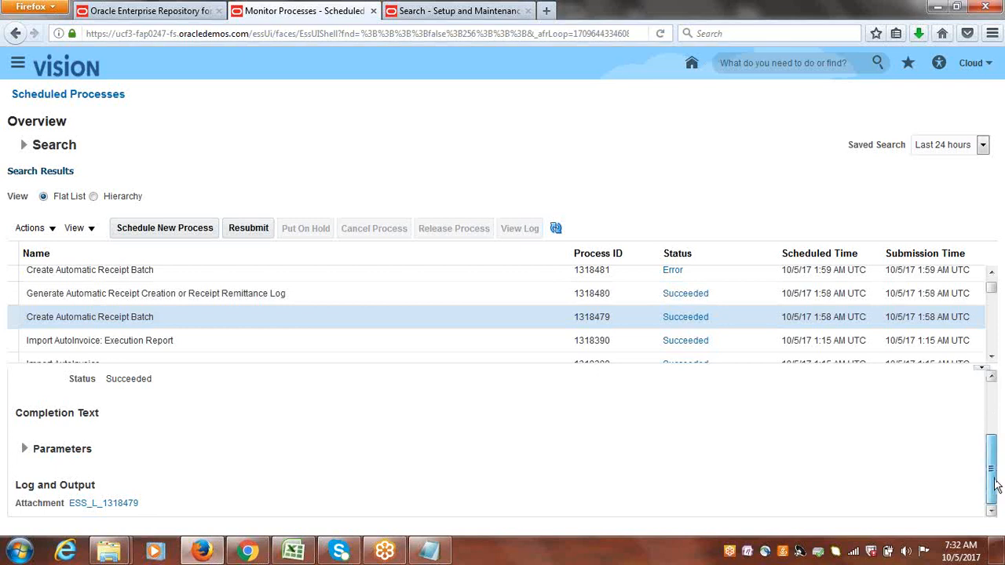
pyautogui.click(237, 293)
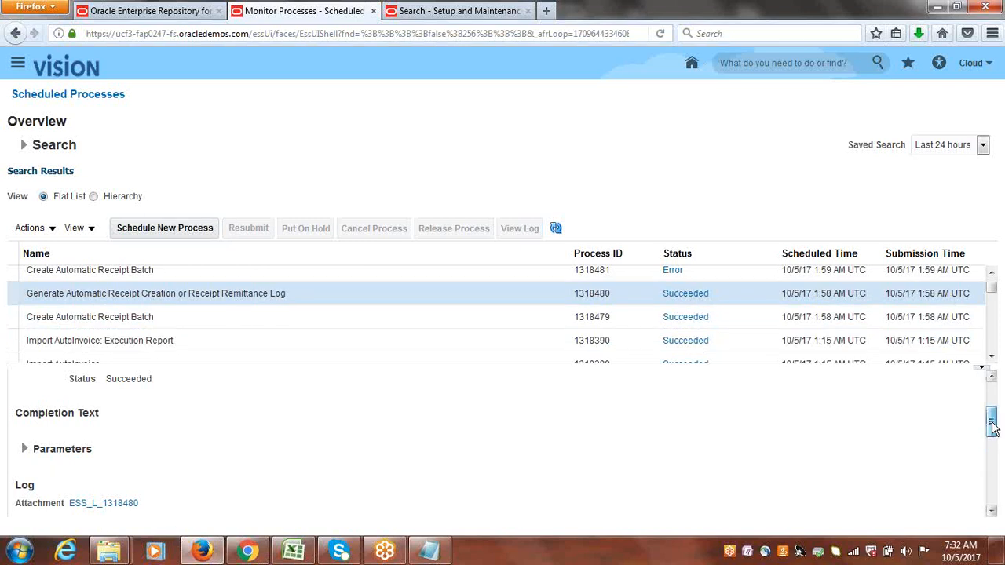
pyautogui.scroll(-4, 996, 408)
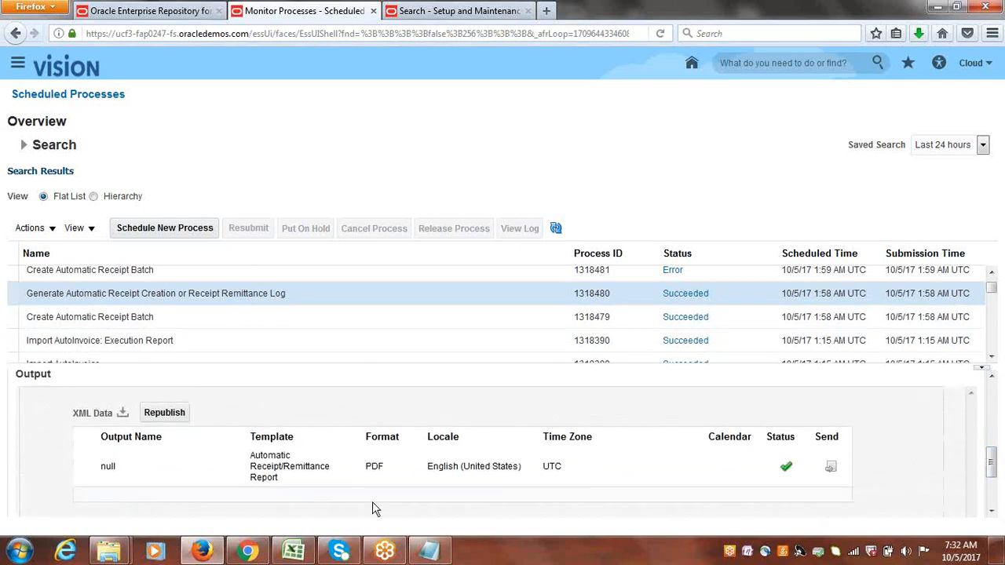
pyautogui.click(108, 465)
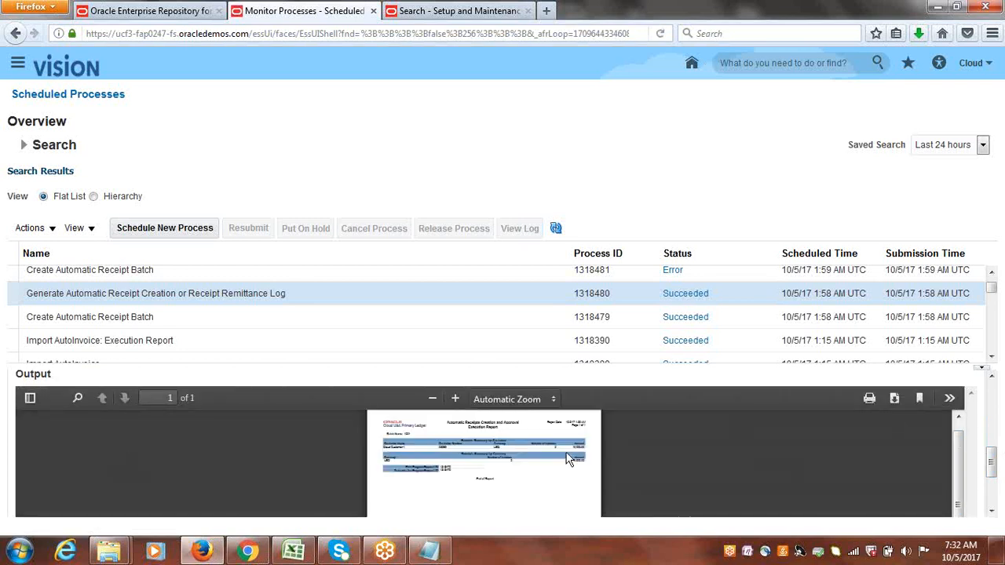
pyautogui.click(893, 401)
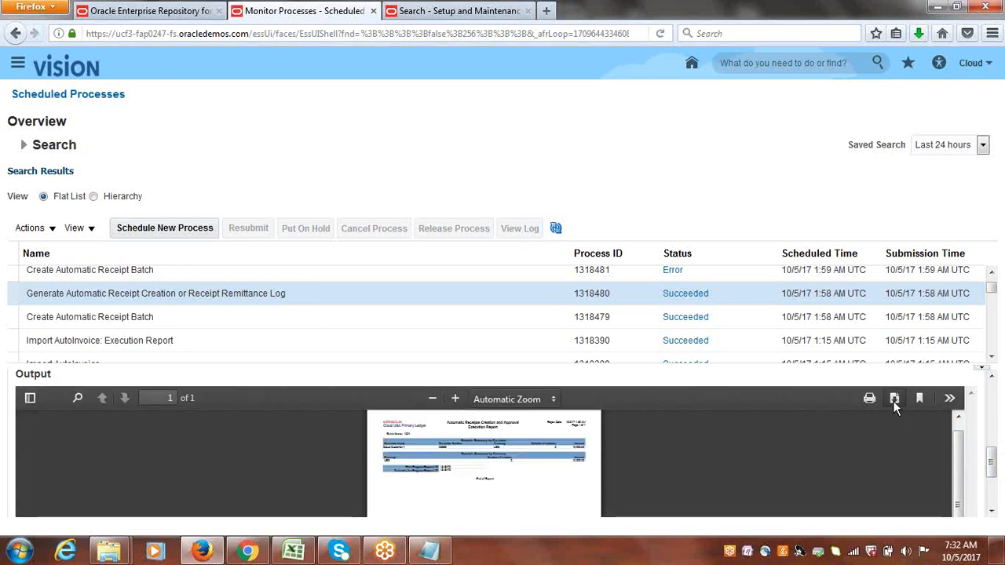
pyautogui.click(401, 269)
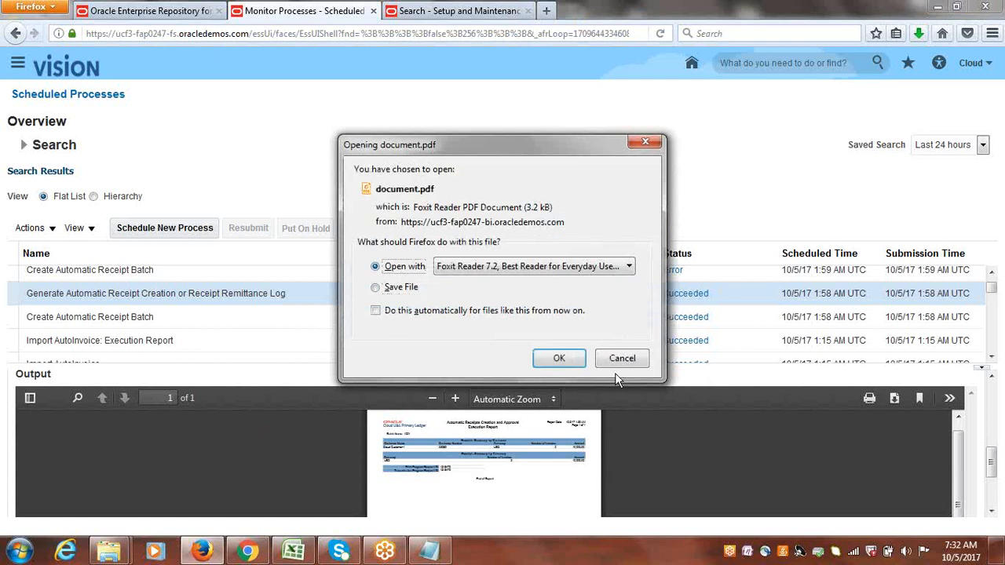
pyautogui.click(569, 356)
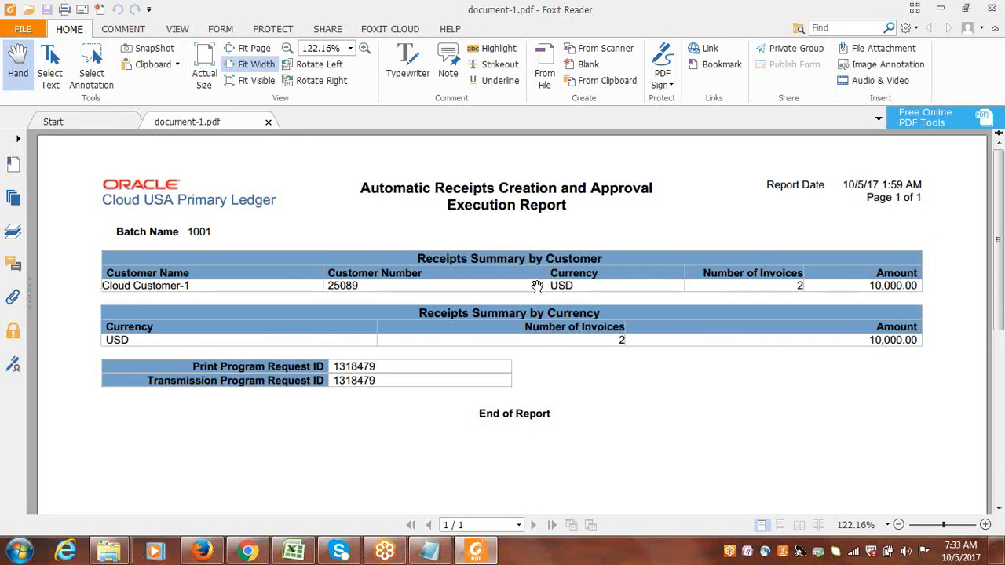
# Review the Automatic Receipts Creation and Approval Execution Report.
pyautogui.moveTo(1000, 354)
pyautogui.scroll(-3, 999, 355)
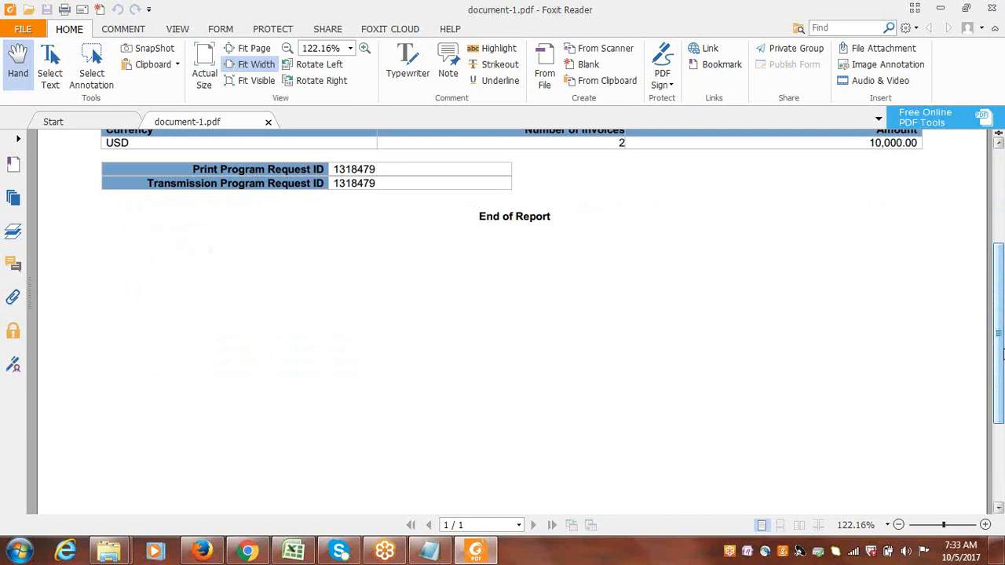
pyautogui.click(999, 508)
pyautogui.click(999, 510)
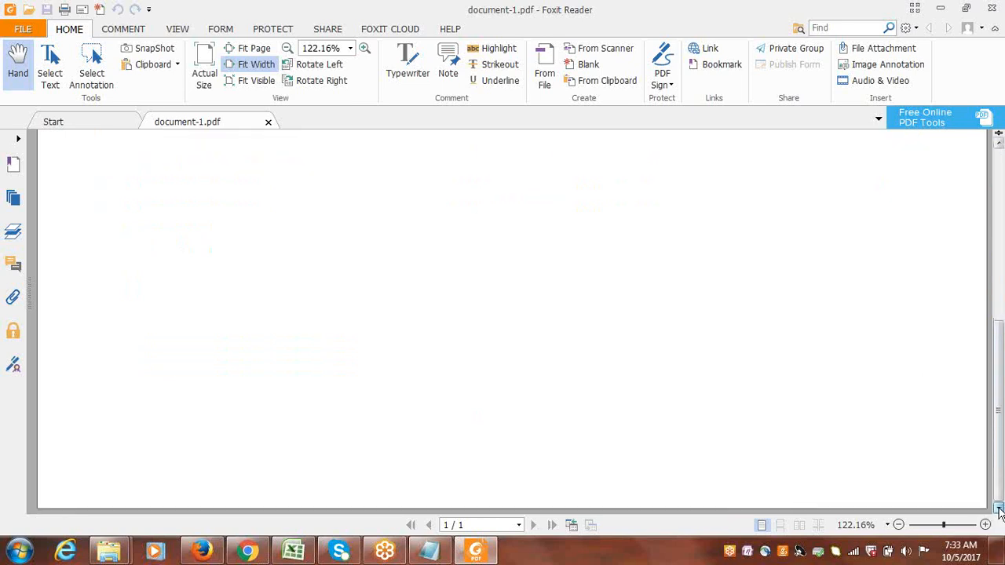
pyautogui.moveTo(999, 464); pyautogui.dragTo(1000, 306)
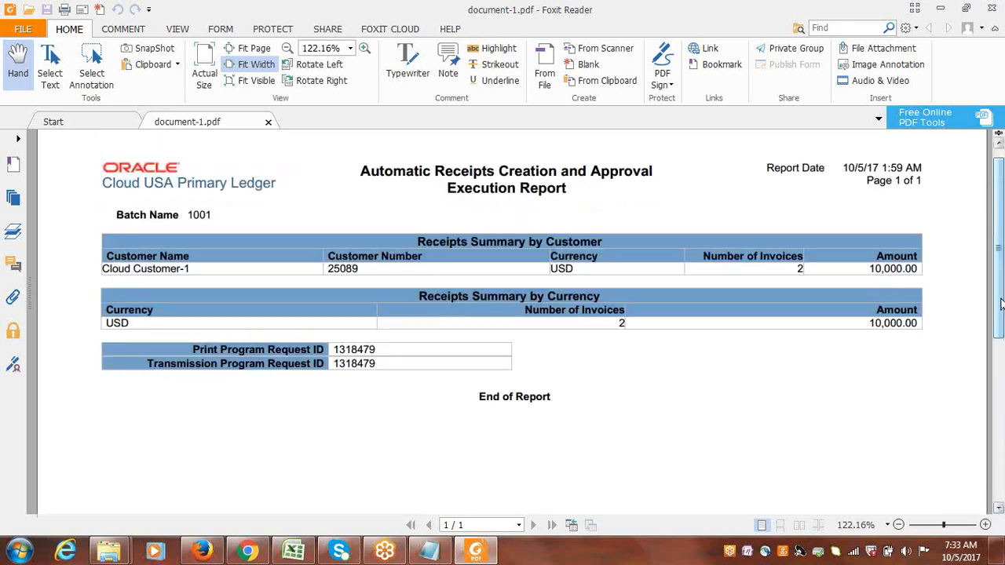
# Close the PDF report and inspect the details of the Create Automatic Receipt Batch processes and their subprocess.
pyautogui.click(999, 145)
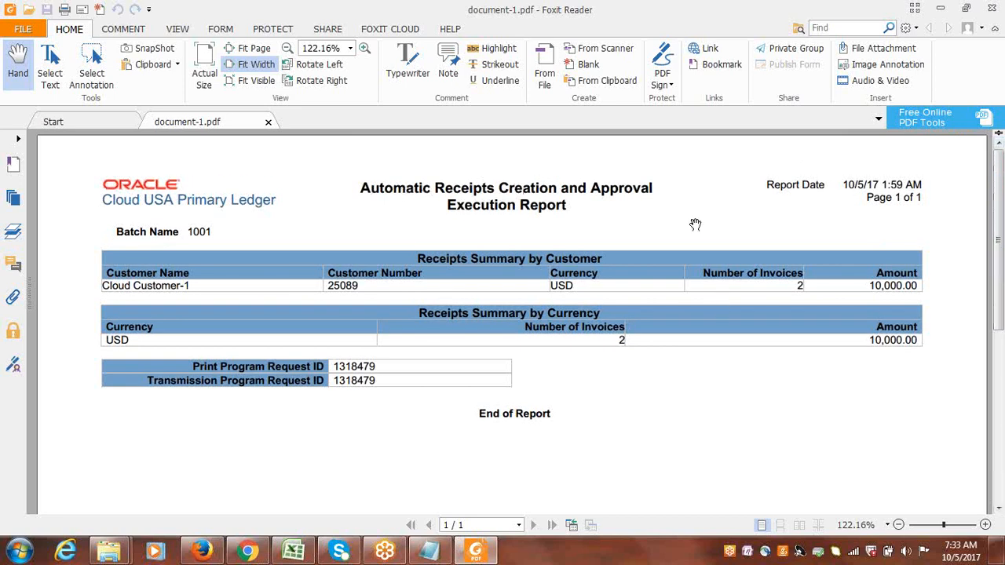
pyautogui.click(992, 8)
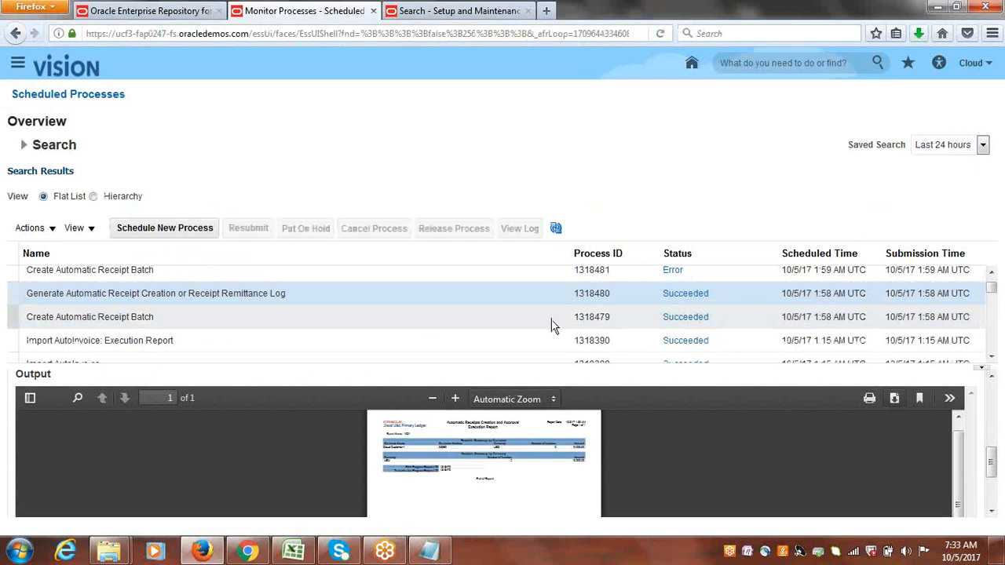
pyautogui.click(991, 271)
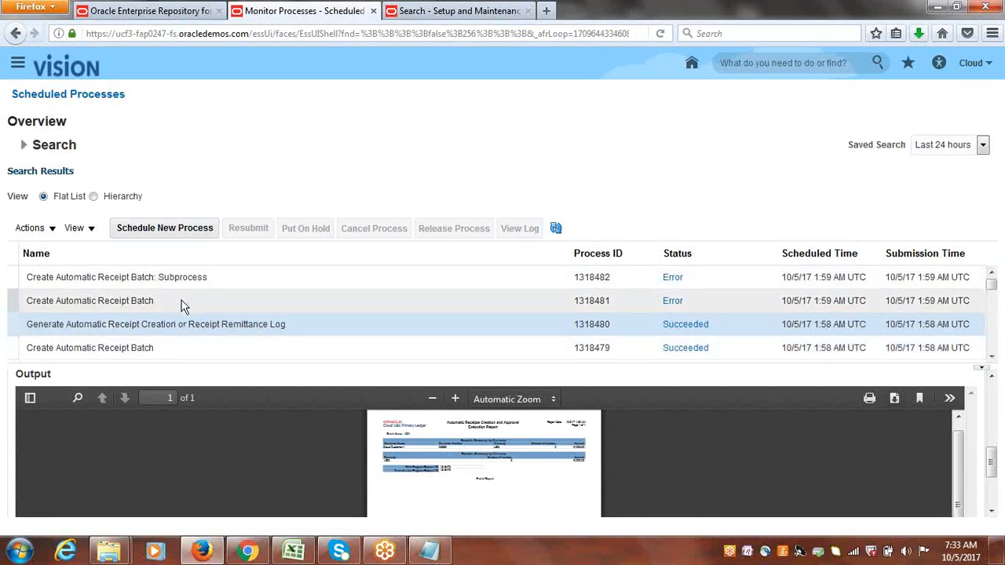
pyautogui.click(206, 346)
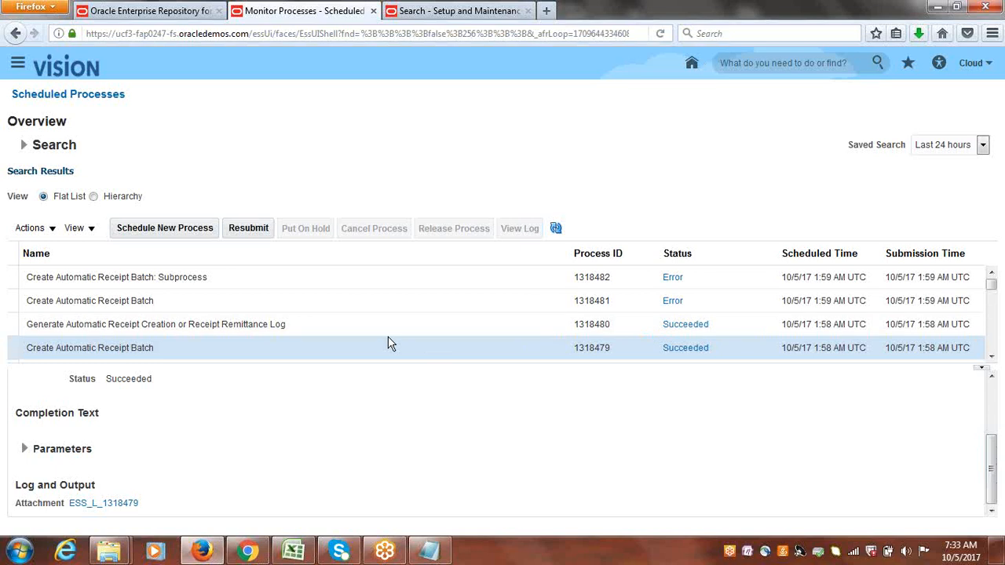
pyautogui.click(384, 326)
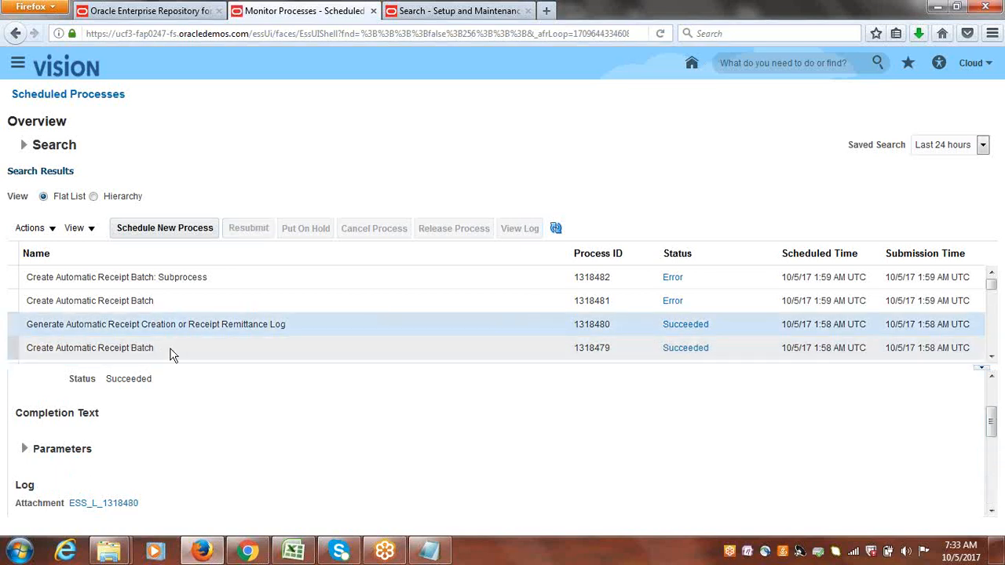
pyautogui.click(157, 304)
pyautogui.click(152, 286)
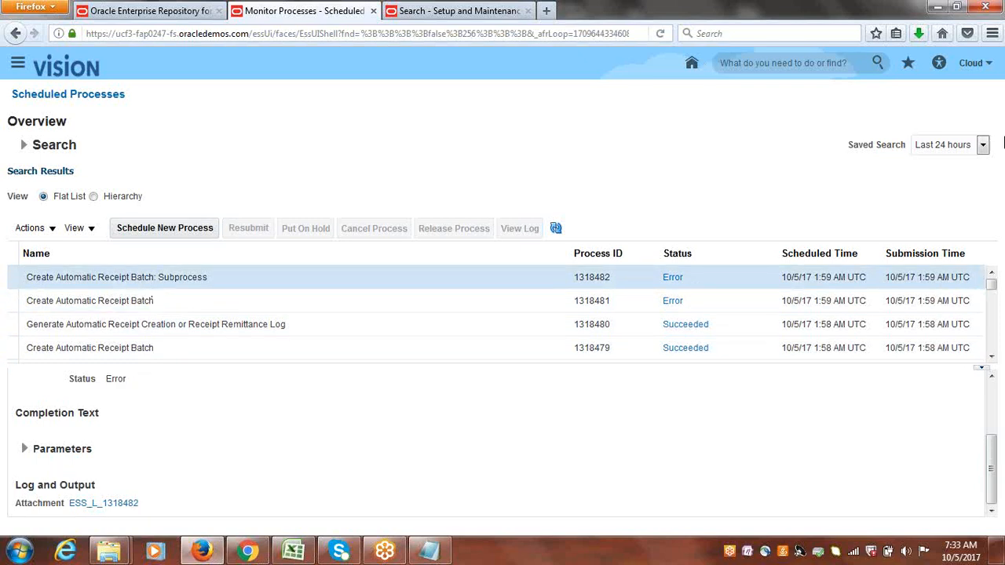
# Open Receivables Accounts Receivable from the Navigator and go to the Manage Receipts page.
pyautogui.click(16, 64)
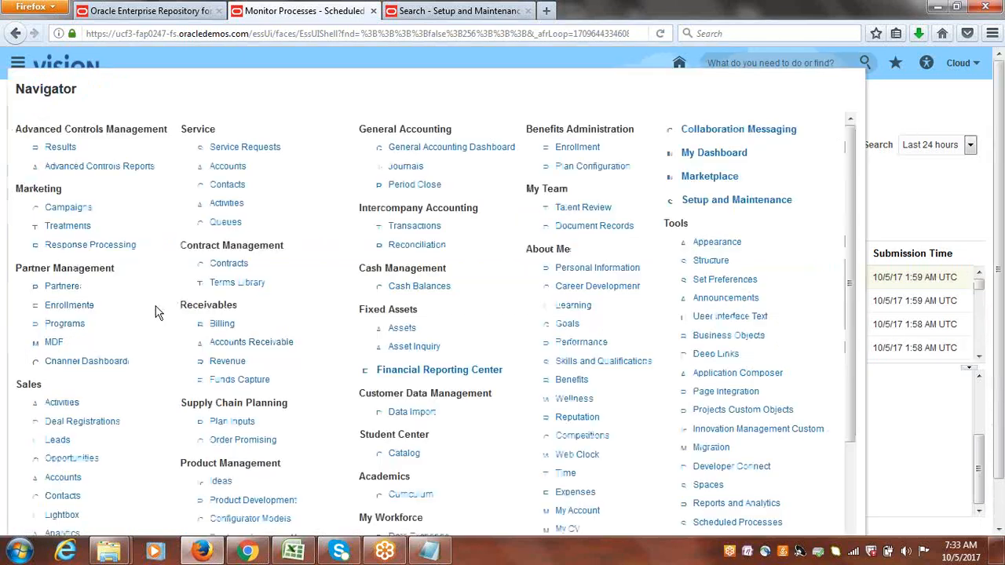
pyautogui.moveTo(861, 276); pyautogui.dragTo(875, 386)
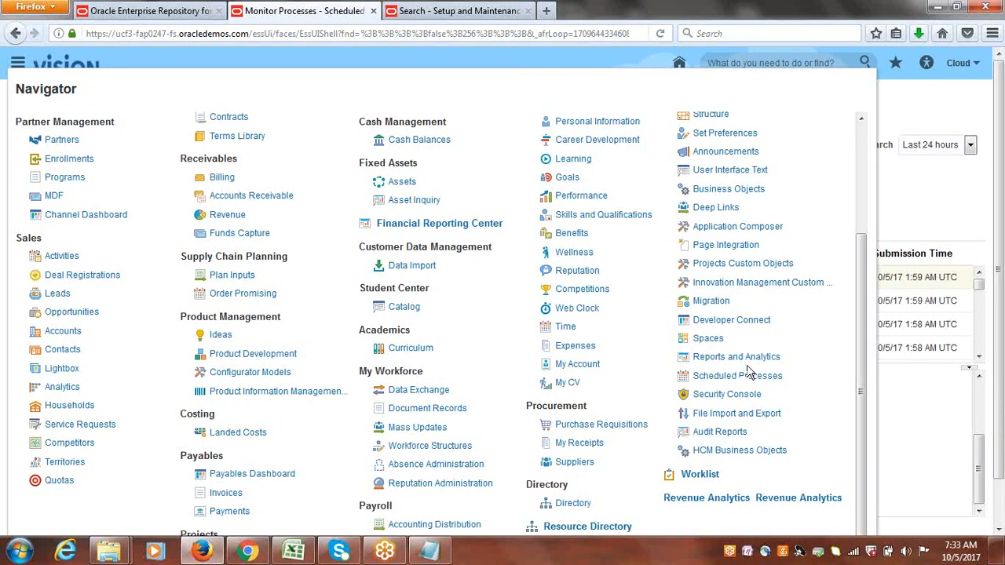
pyautogui.click(219, 179)
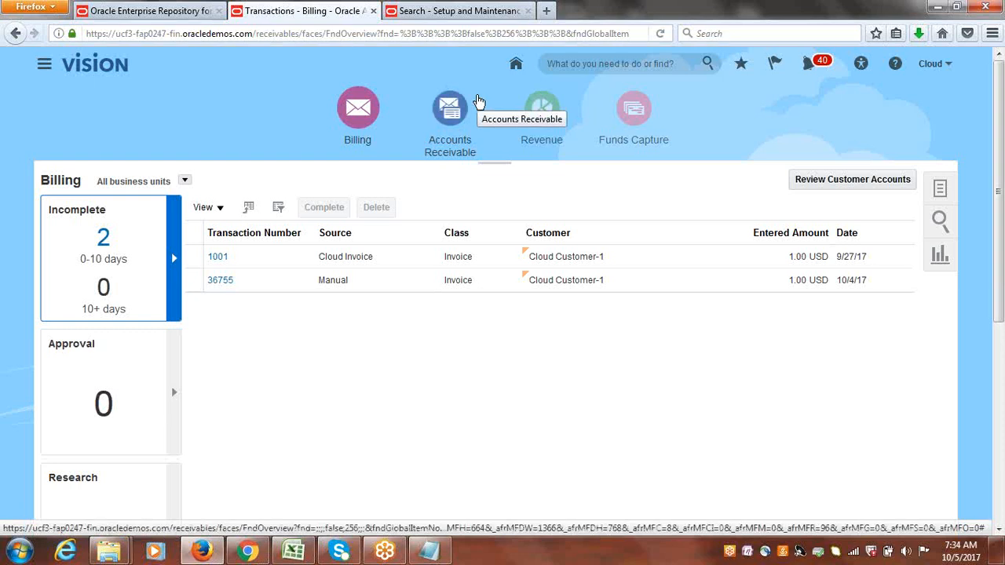
pyautogui.click(445, 119)
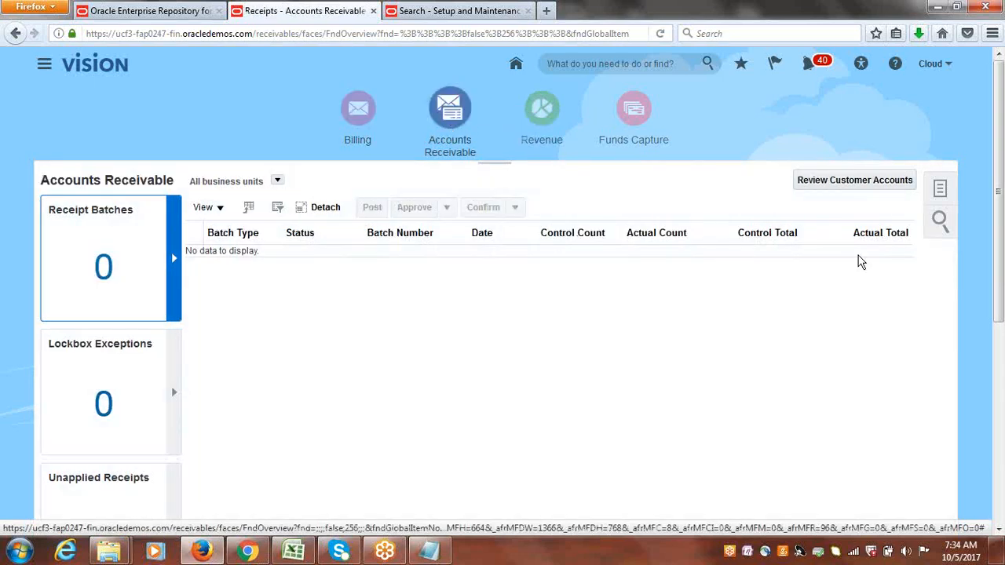
pyautogui.click(941, 188)
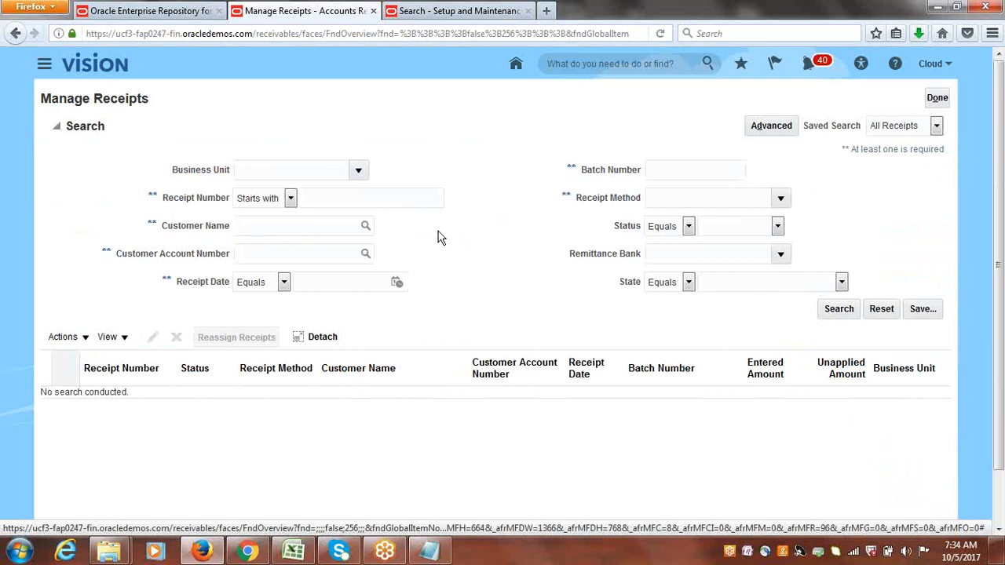
# Search for receipts with receipt method Cloud Bank Transfer, then close Manage Receipts.
pyautogui.click(780, 199)
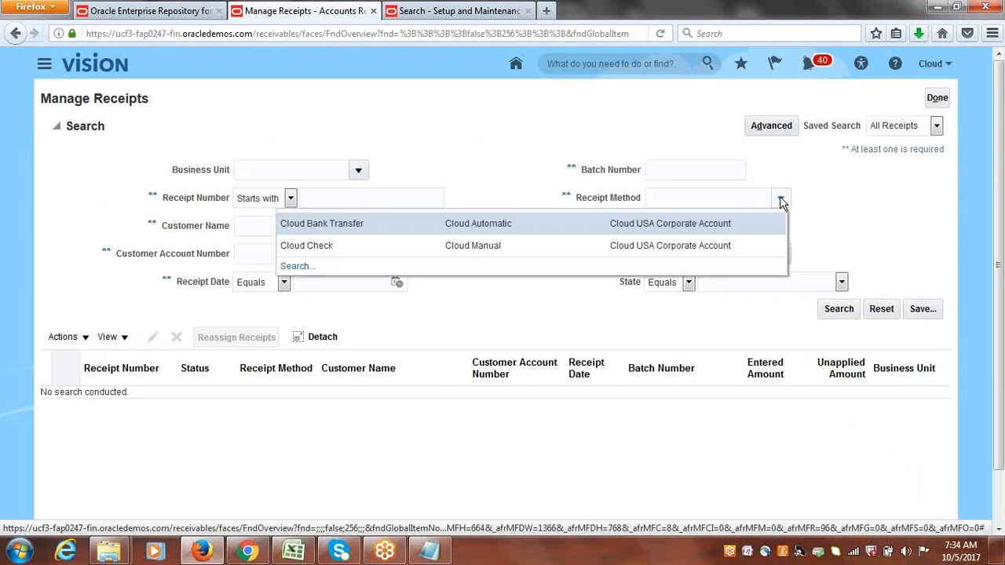
pyautogui.click(365, 225)
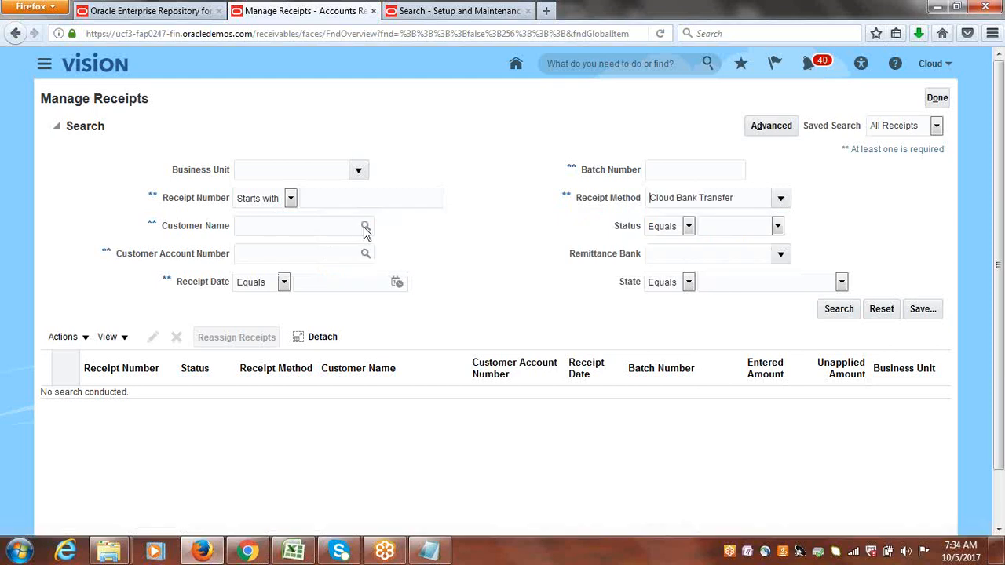
pyautogui.click(838, 311)
pyautogui.click(837, 307)
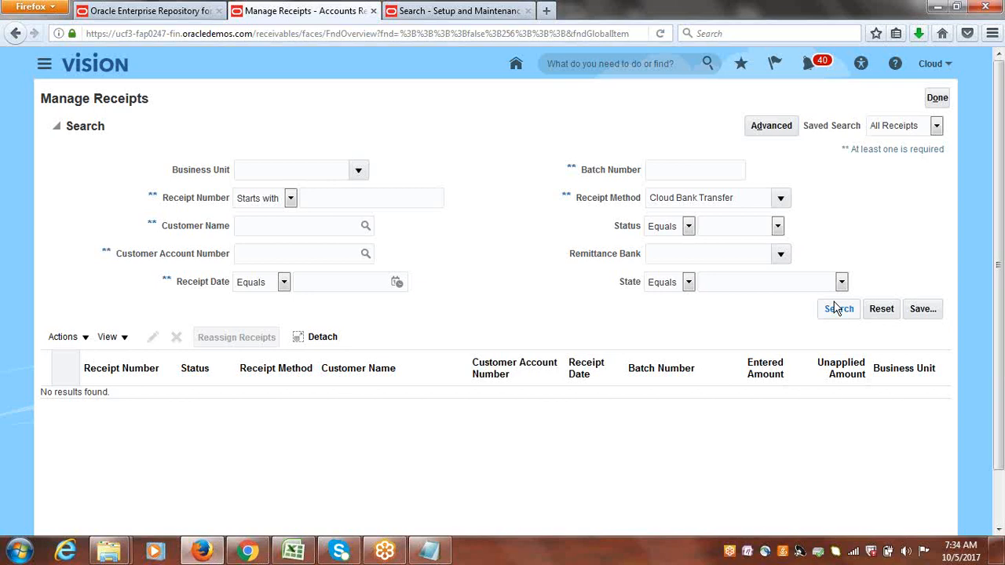
pyautogui.click(936, 97)
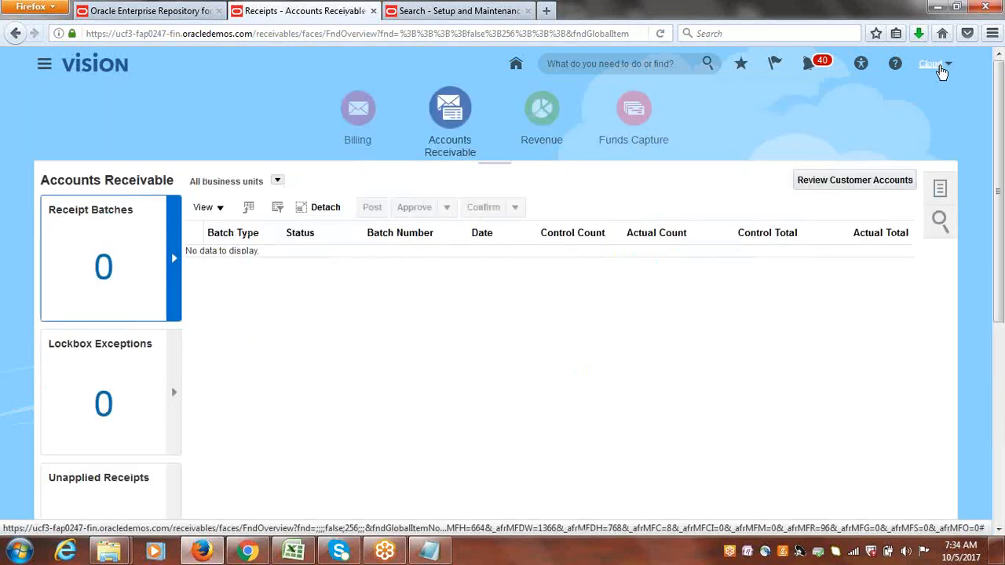
# Open Setup and Maintenance and search its tasks for business unit.
pyautogui.click(941, 69)
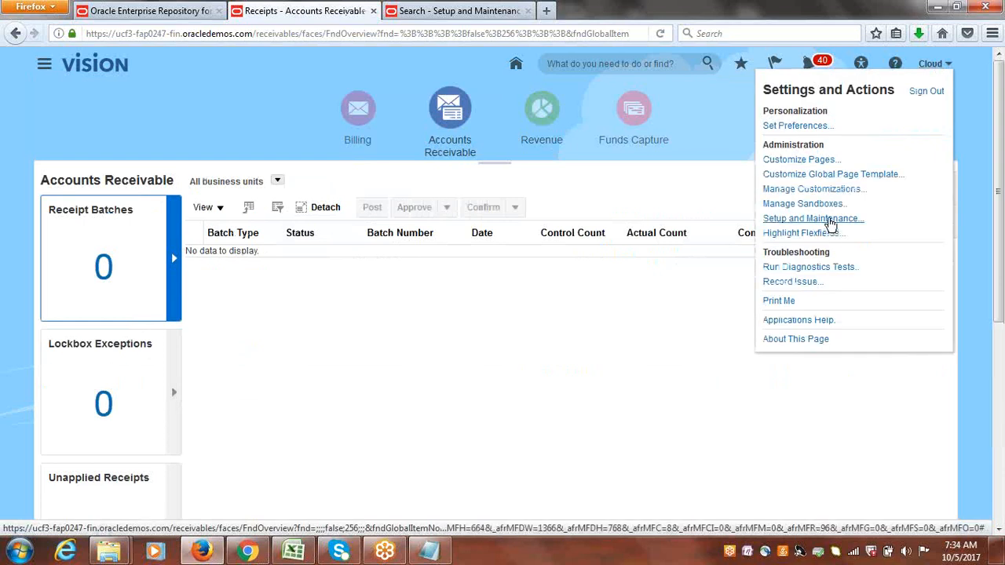
pyautogui.click(810, 218)
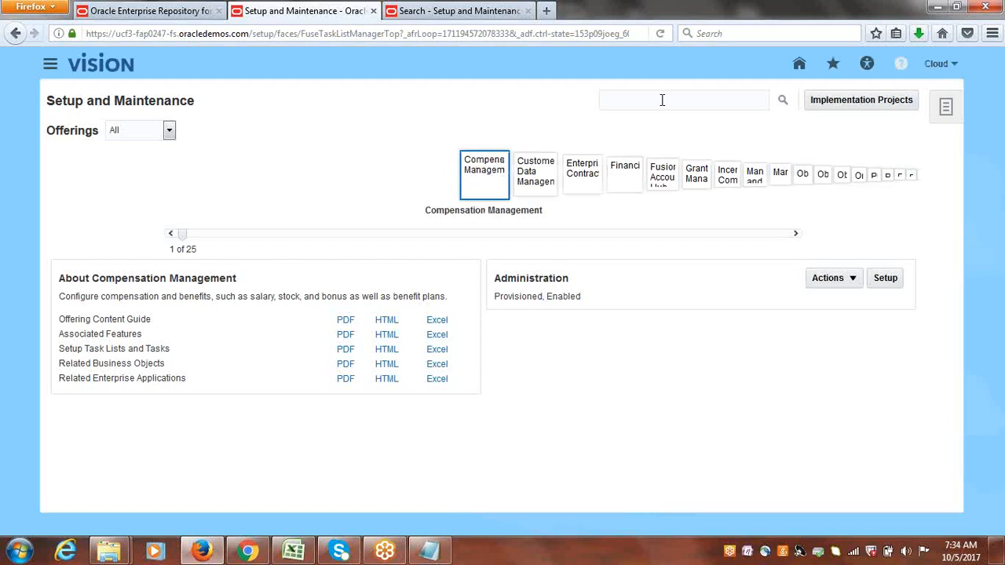
pyautogui.click(661, 99)
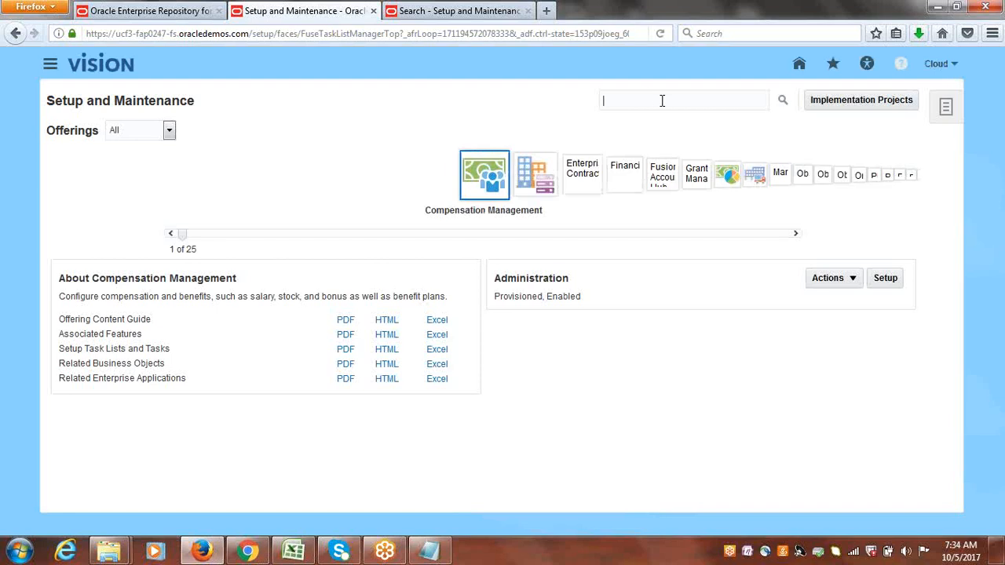
pyautogui.write('businass unit')
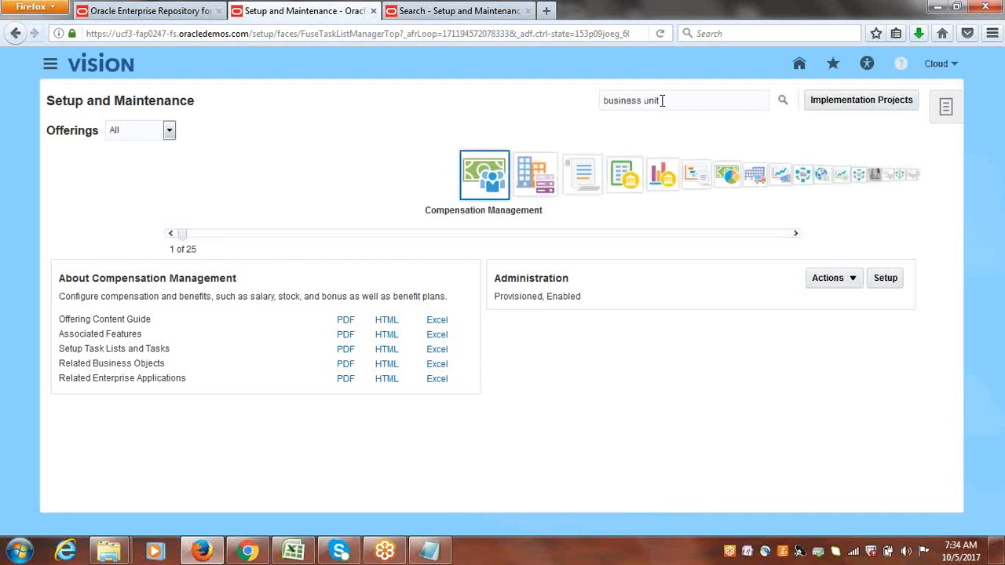
pyautogui.press('Return')
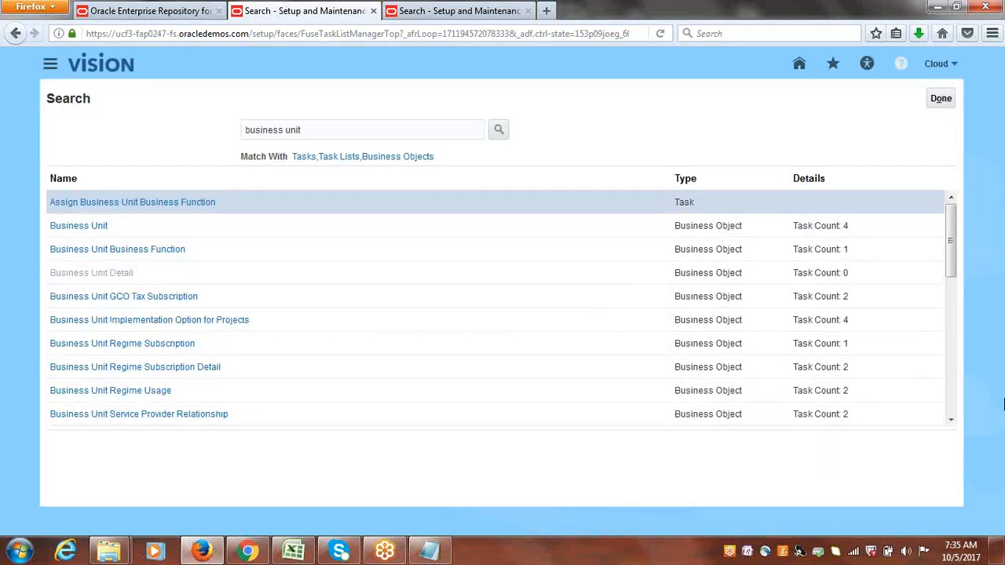
# Open the Manage Business Unit task from the search results.
pyautogui.moveTo(951, 262); pyautogui.dragTo(955, 405)
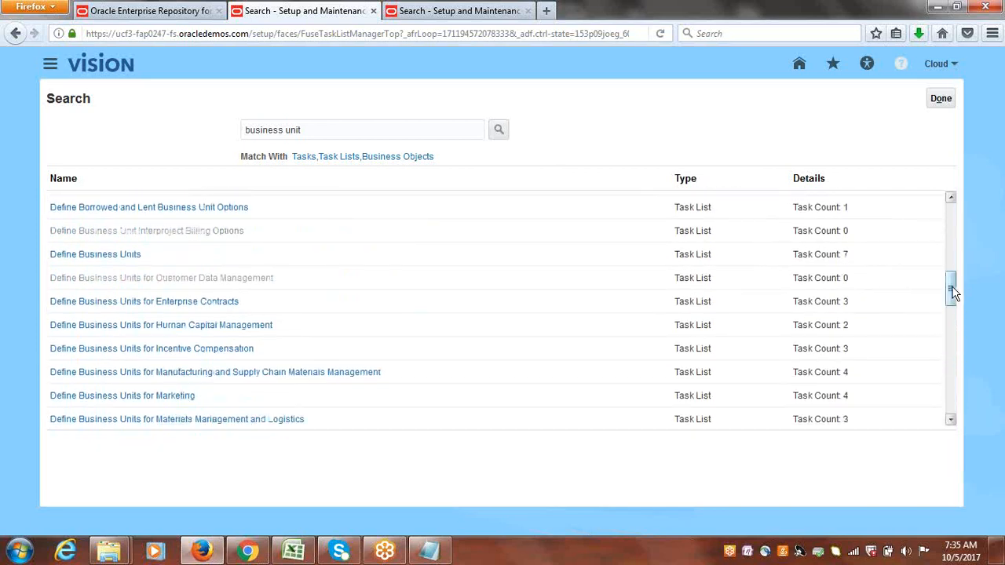
pyautogui.moveTo(952, 291); pyautogui.dragTo(972, 397)
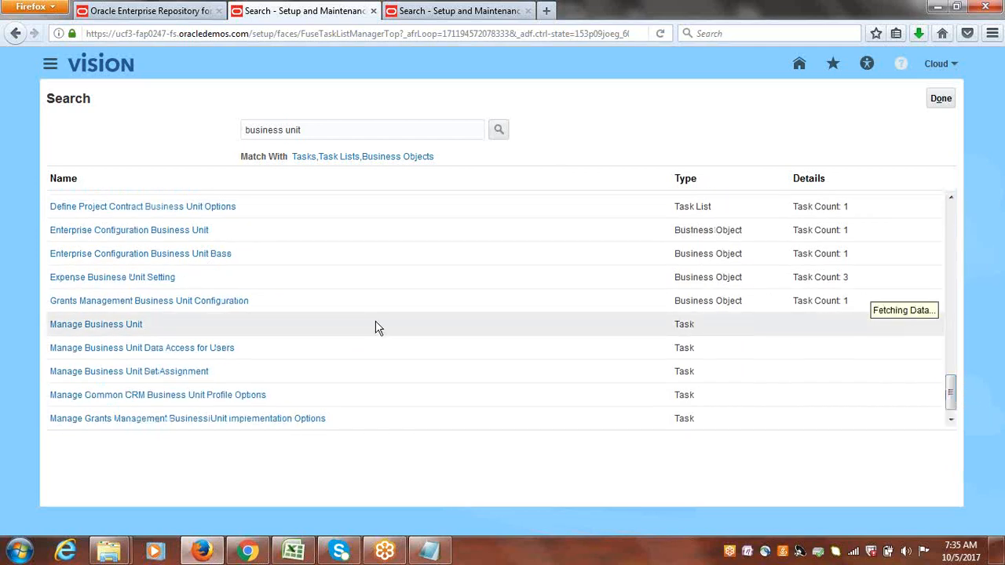
pyautogui.click(128, 321)
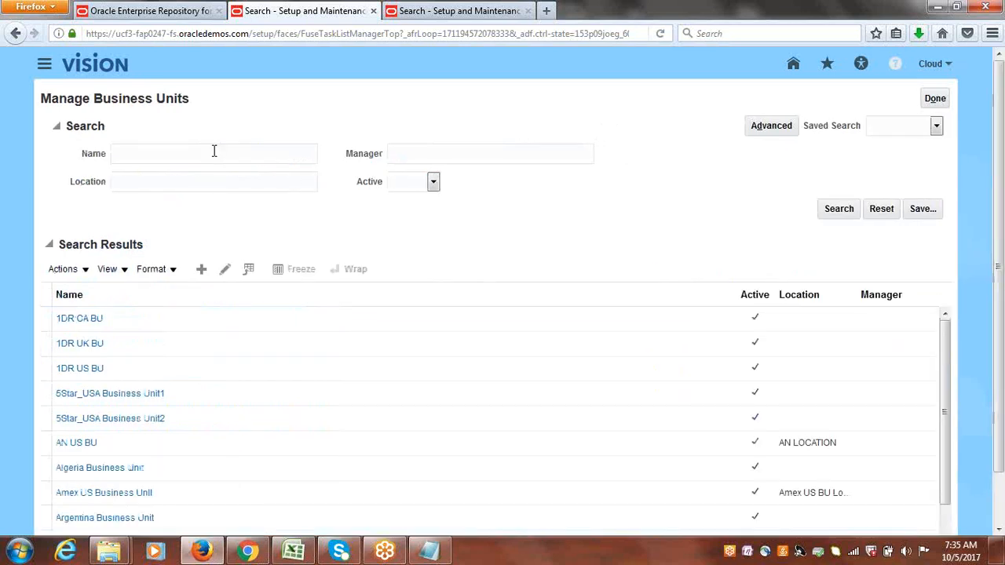
# Search for the Cloud USA Business Unit, open it for editing, then save, close and leave the task.
pyautogui.click(214, 153)
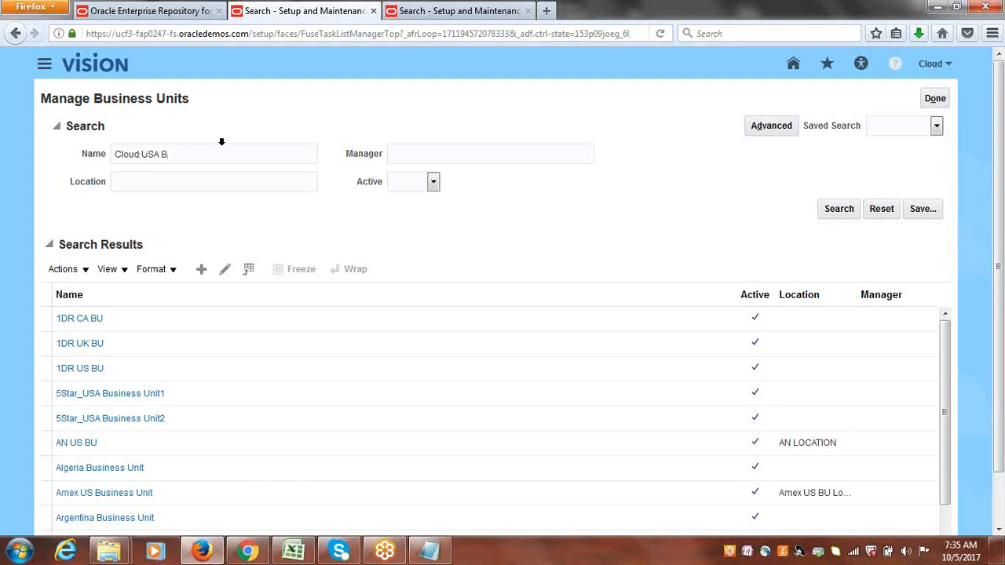
pyautogui.press('Return')
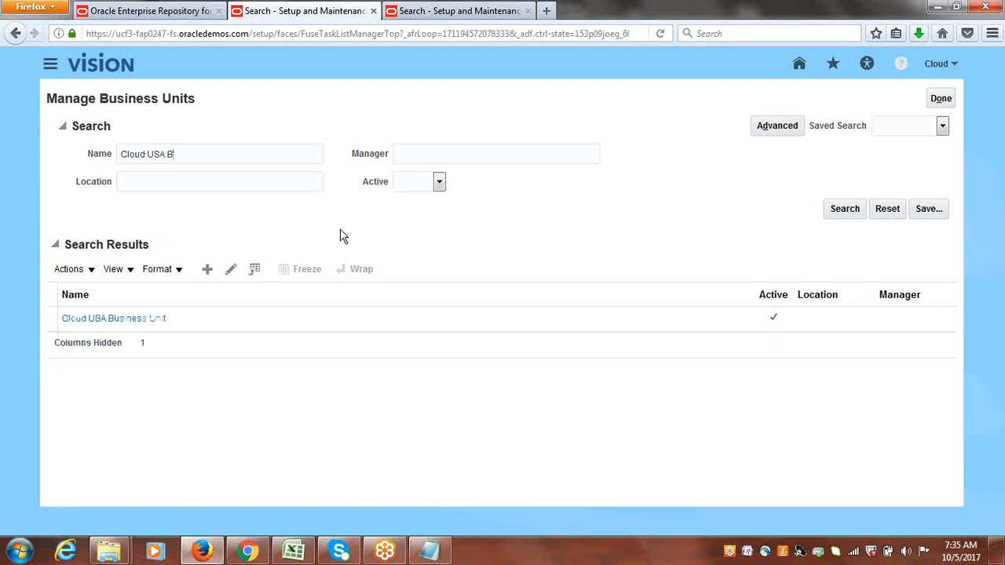
pyautogui.click(47, 317)
pyautogui.click(231, 270)
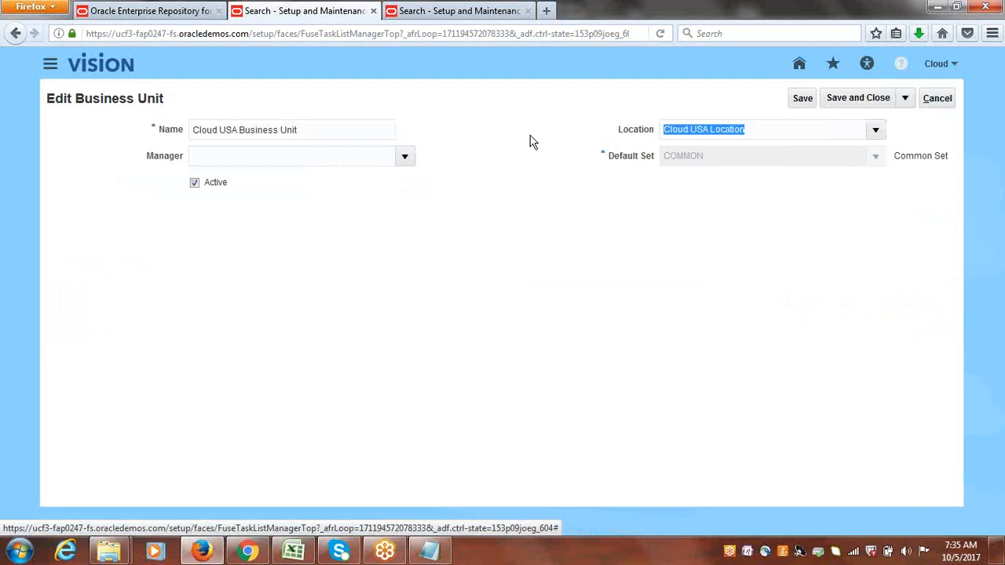
pyautogui.click(855, 97)
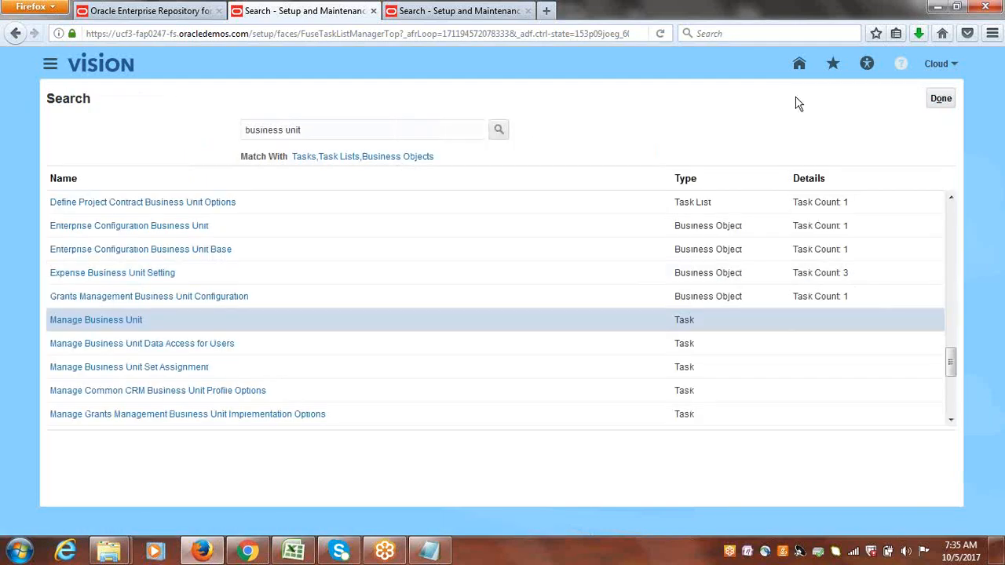
pyautogui.click(940, 99)
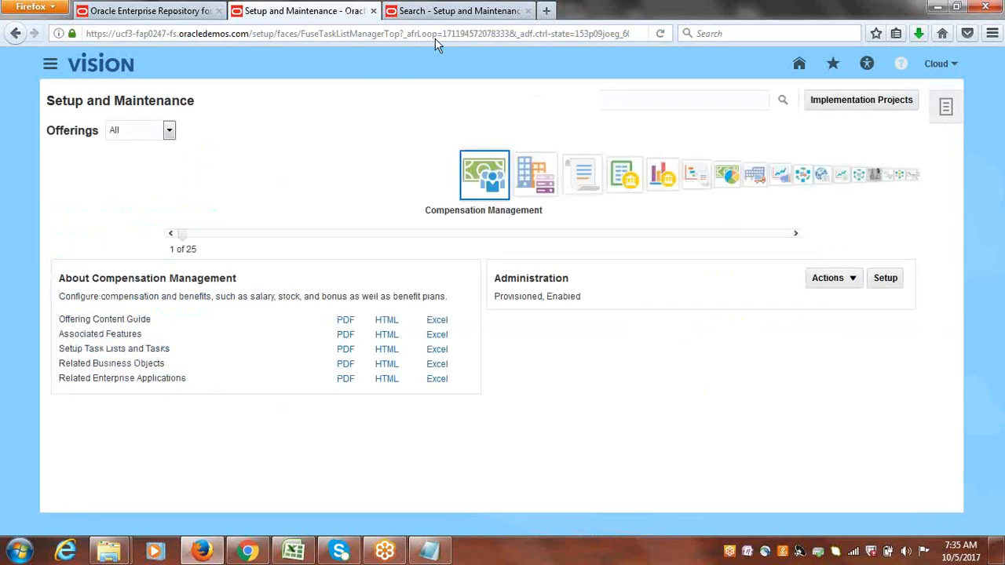
# Close the extra search tab and open the Manage Internal Payees task by searching for PAYEES.
pyautogui.click(430, 13)
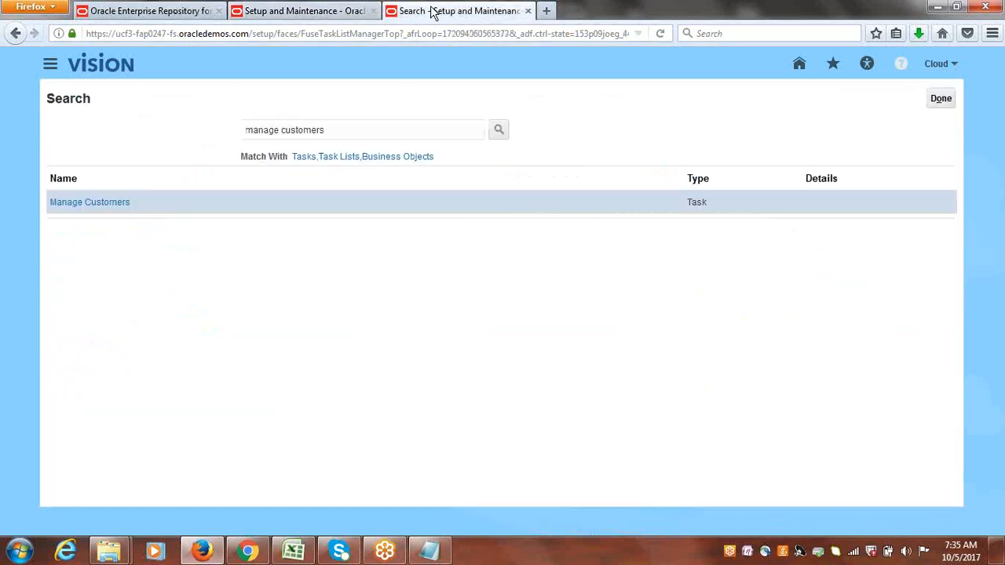
pyautogui.click(529, 11)
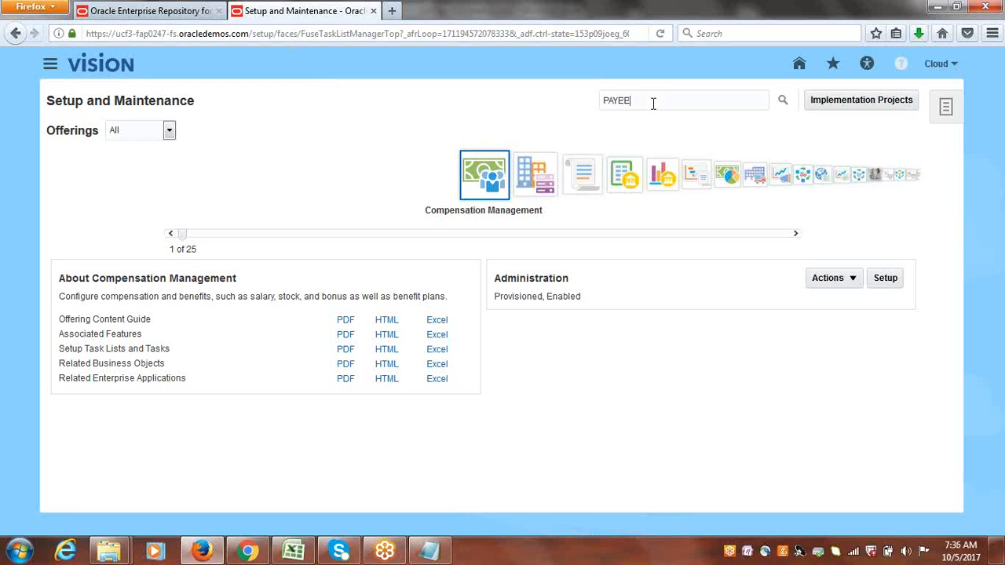
pyautogui.press('Return')
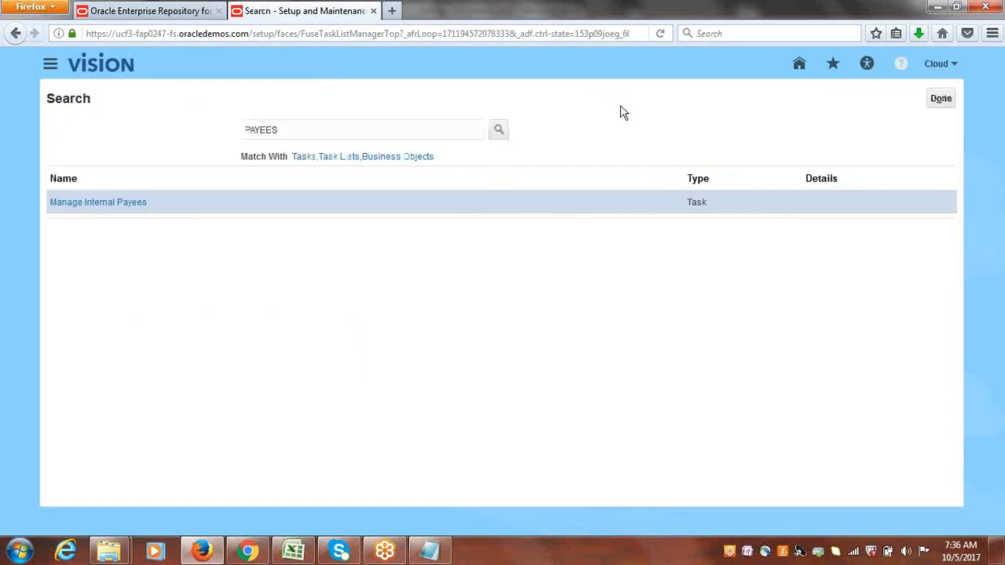
pyautogui.click(98, 203)
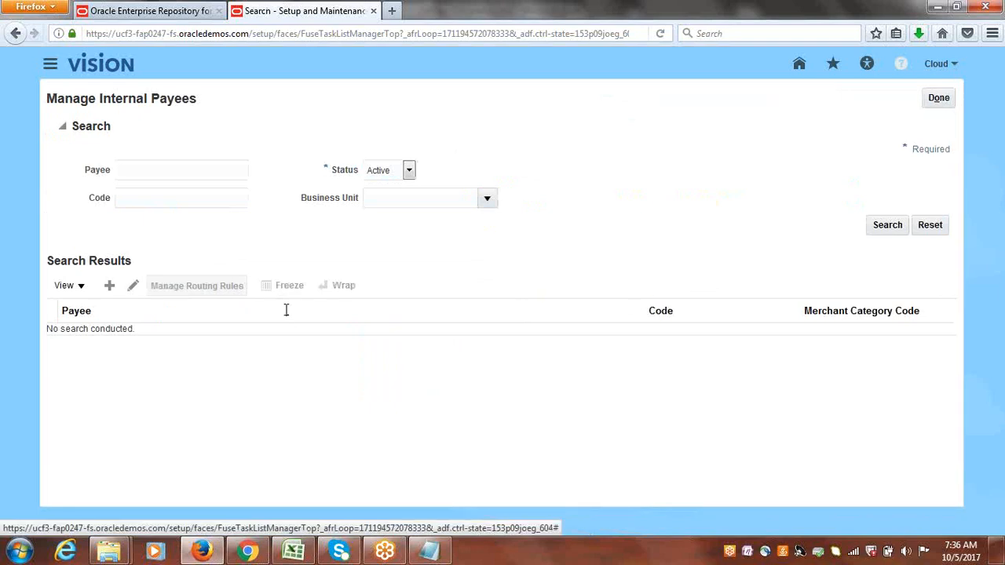
# Search the active internal payees and open the Vision Online payee for editing.
pyautogui.click(882, 227)
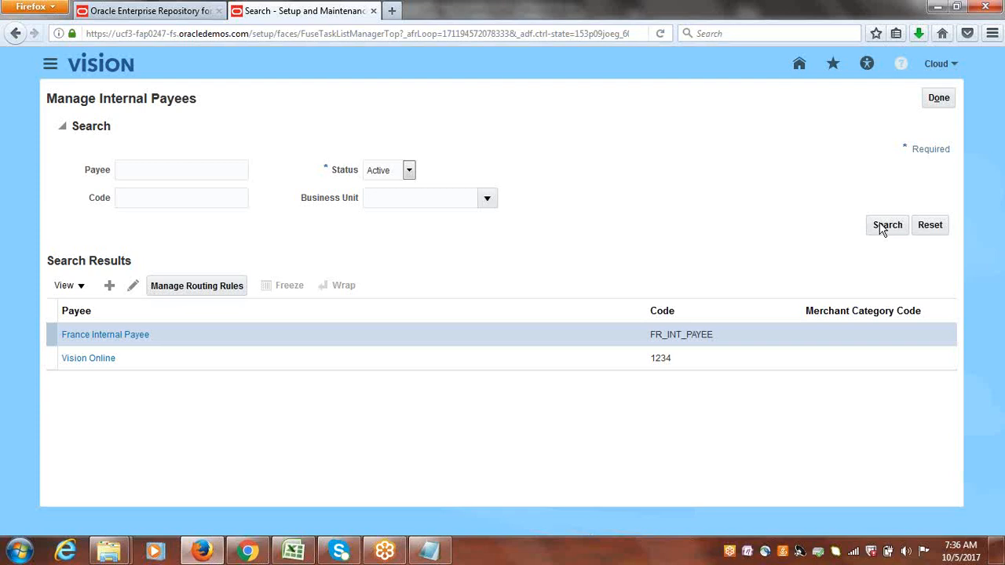
pyautogui.click(180, 364)
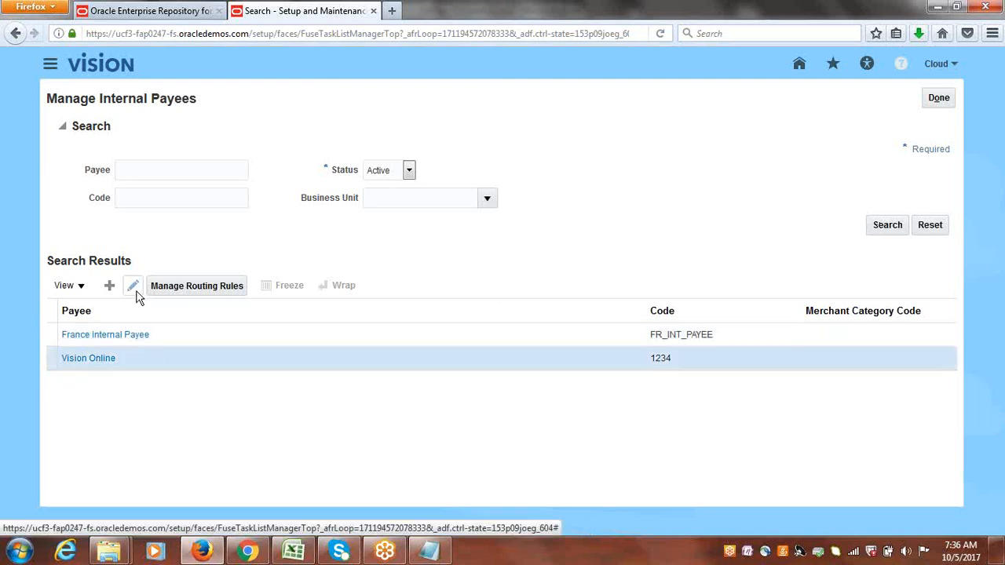
pyautogui.click(134, 287)
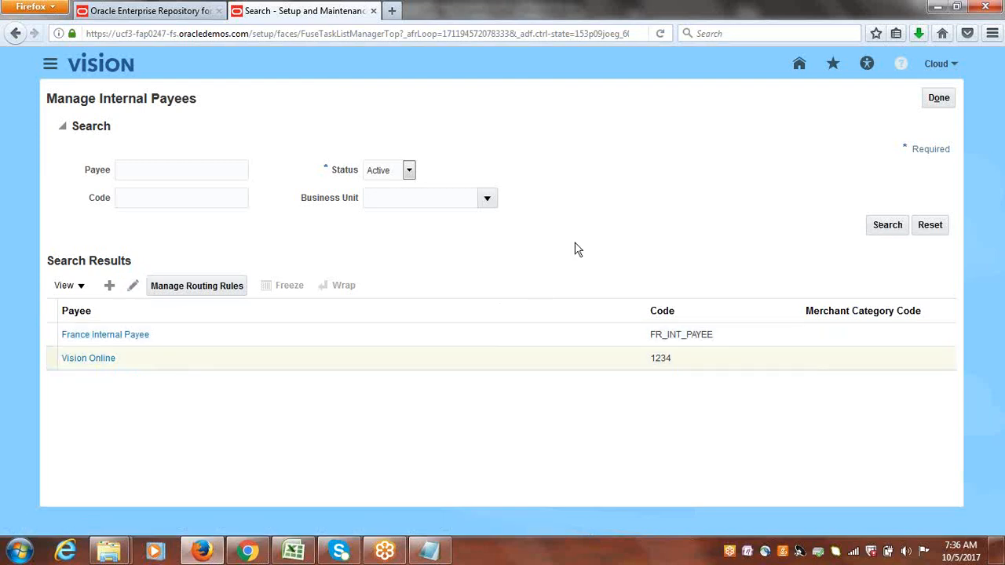
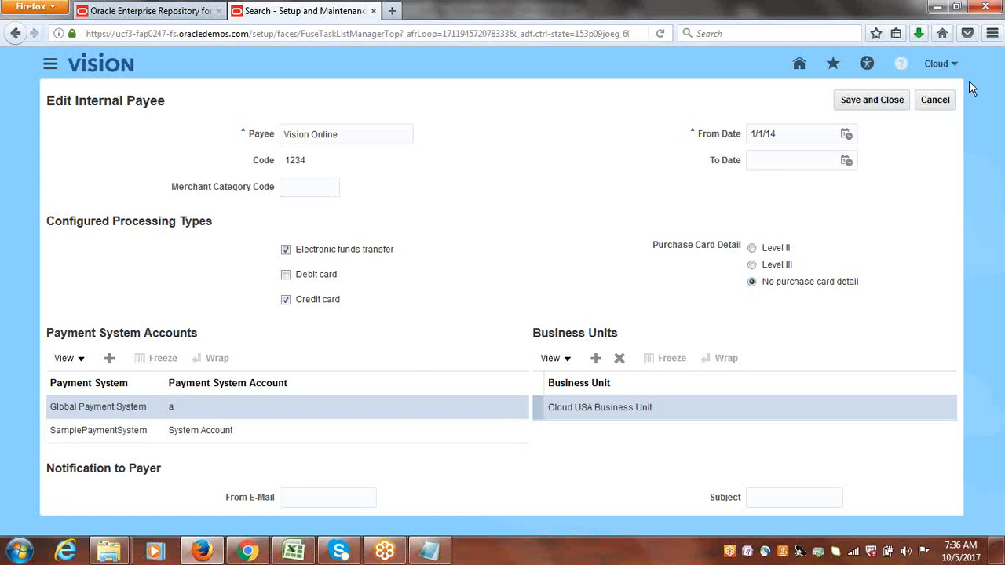
# Cancel editing the internal payee, discarding unsaved changes, and close the Manage Internal Payees page.
pyautogui.click(933, 100)
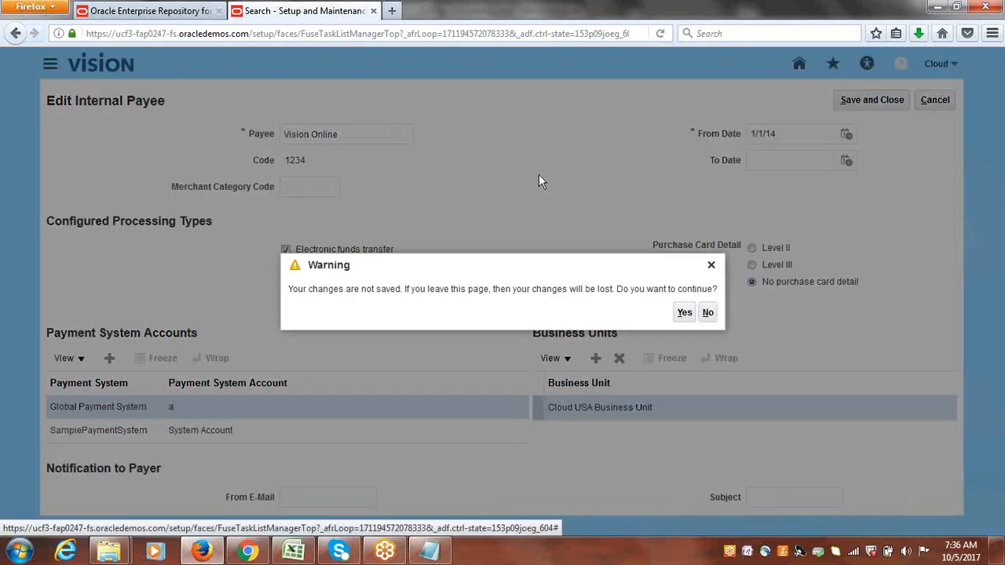
pyautogui.click(682, 314)
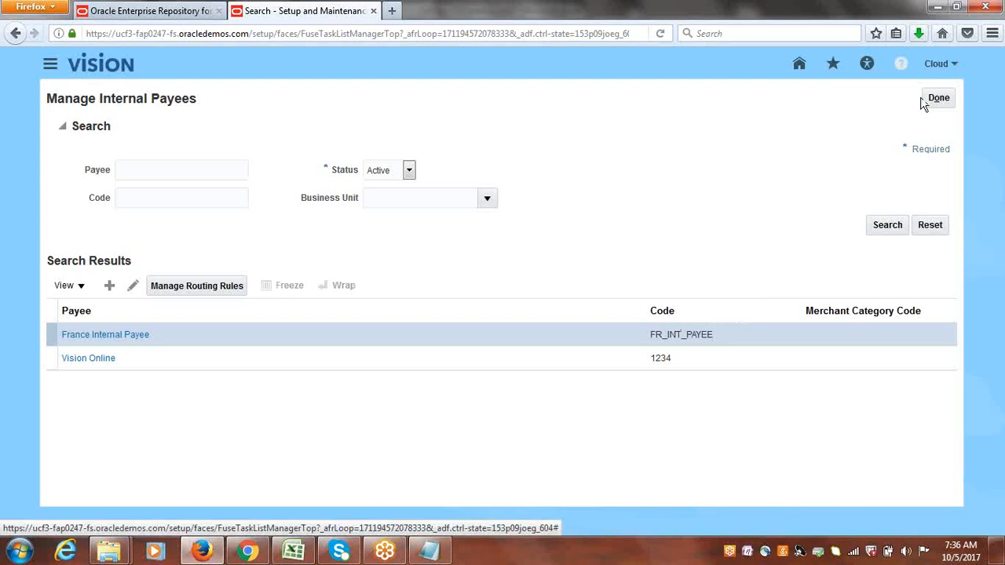
pyautogui.click(940, 100)
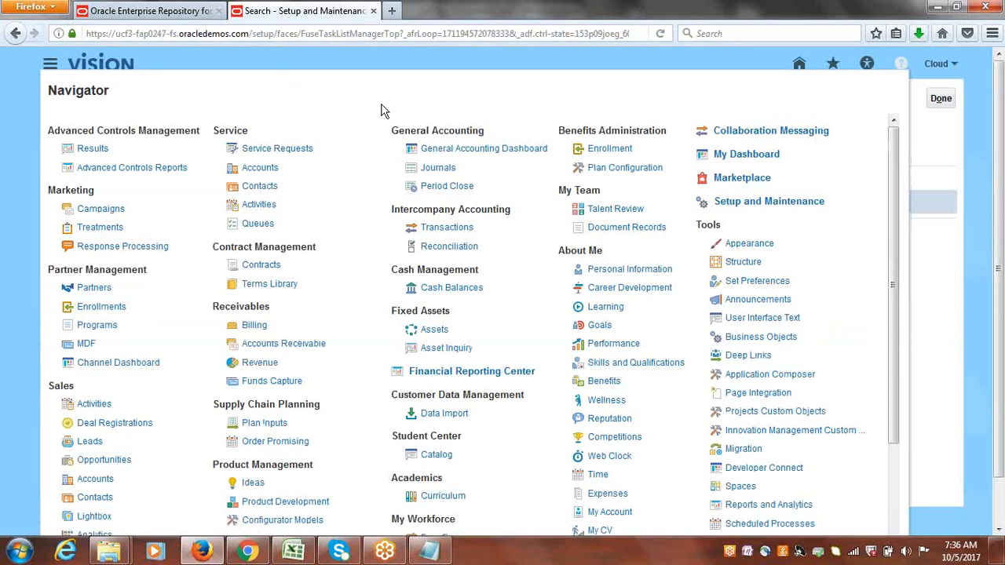
# Go to Billing and start creating a new invoice transaction with Cloud Invoice as the transaction source.
pyautogui.click(257, 327)
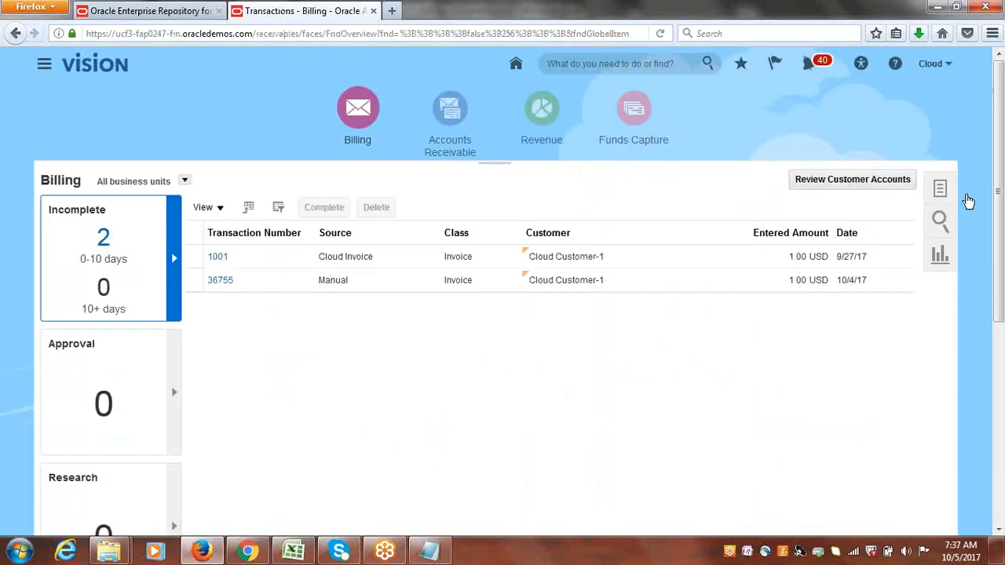
pyautogui.click(941, 189)
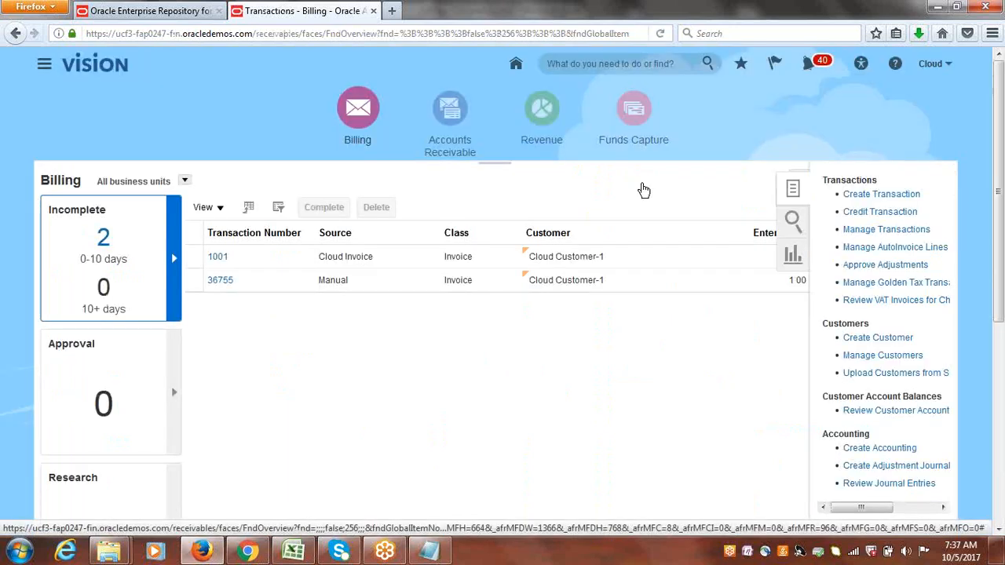
pyautogui.click(888, 194)
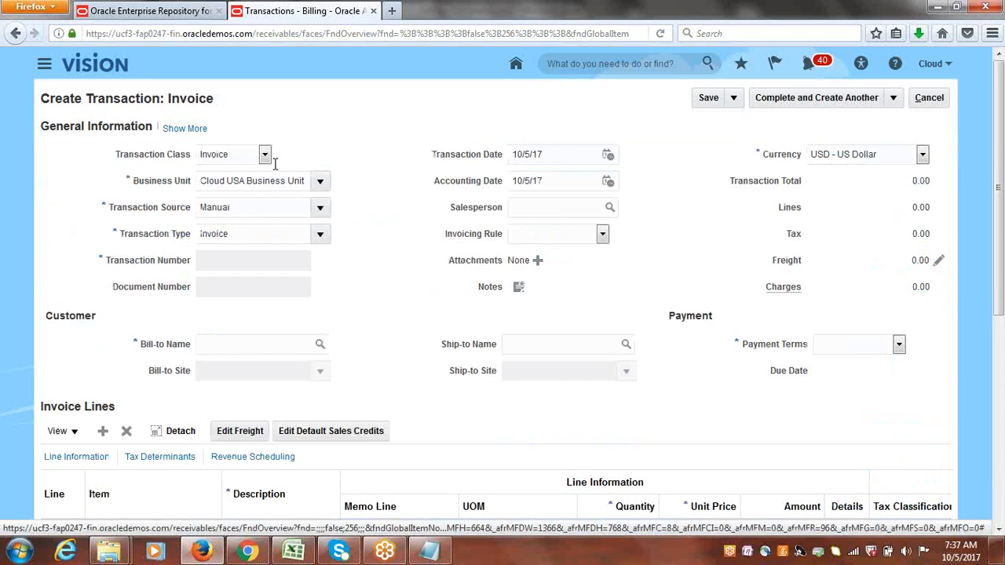
pyautogui.click(317, 207)
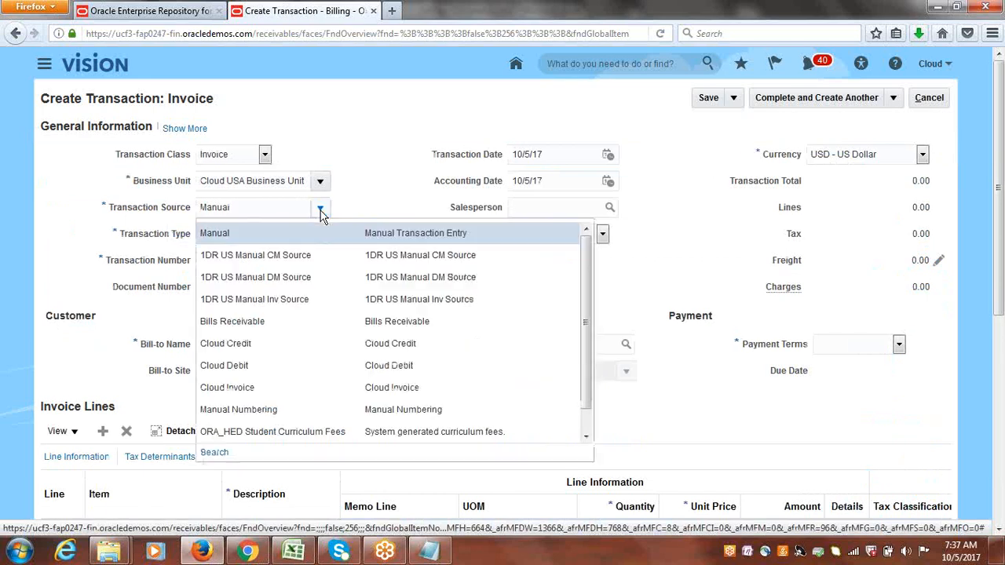
pyautogui.click(269, 385)
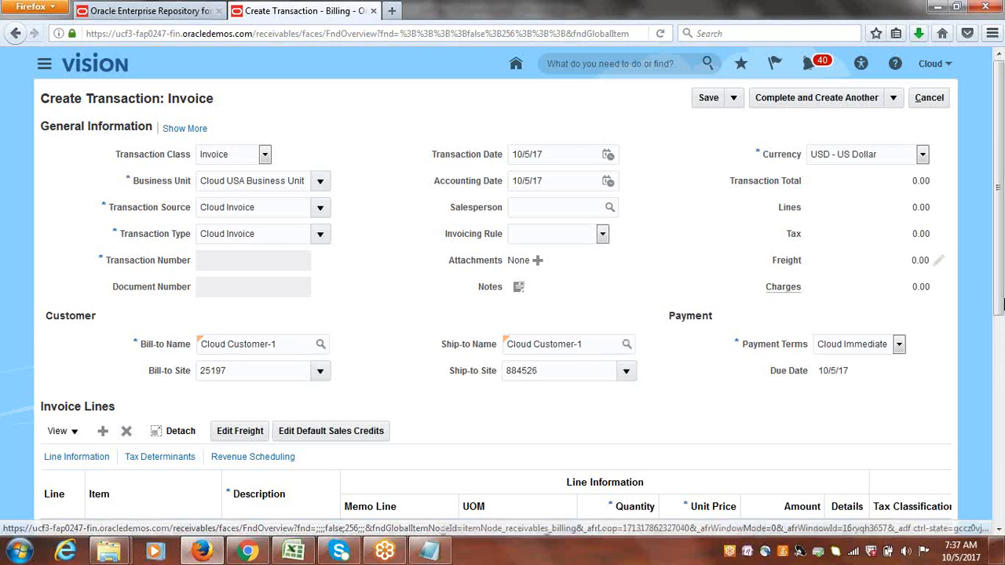
# Add an invoice line with description GOODS, quantity 1 and unit price 6000.
pyautogui.moveTo(1000, 284); pyautogui.dragTo(1003, 375)
pyautogui.click(283, 377)
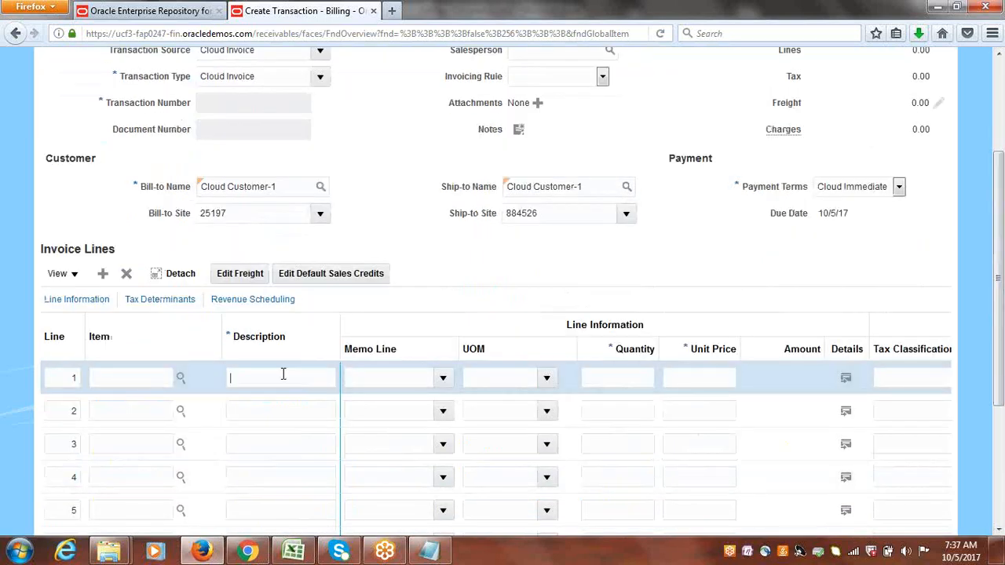
pyautogui.write('GGO')
pyautogui.write('DS')
pyautogui.press('Tab')
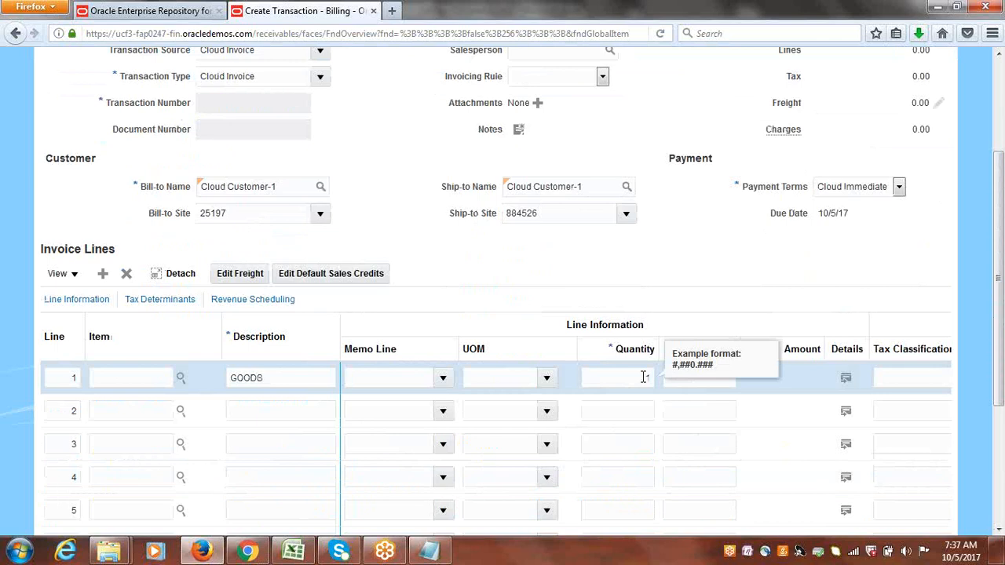
pyautogui.write('1')
pyautogui.press('Tab')
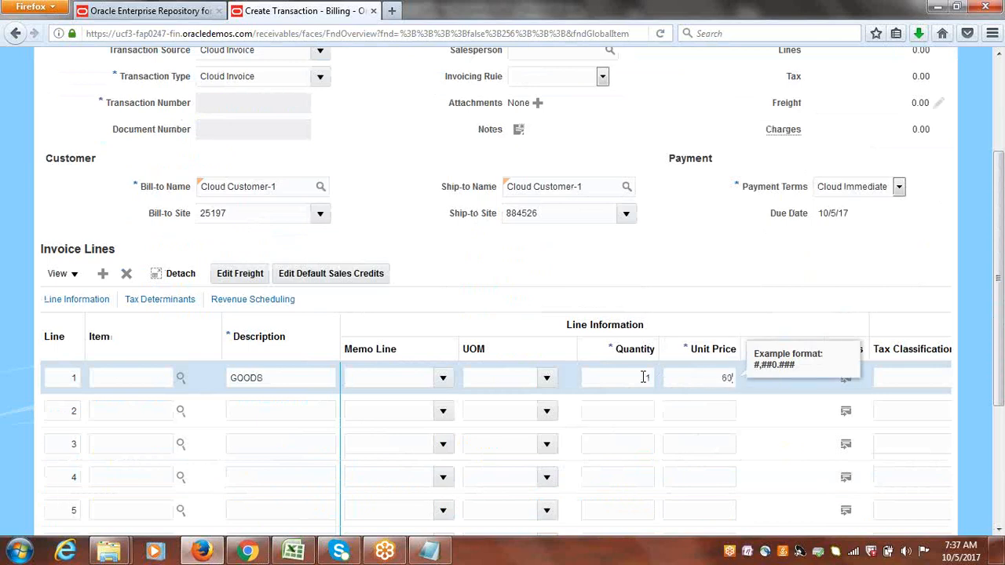
pyautogui.click(678, 255)
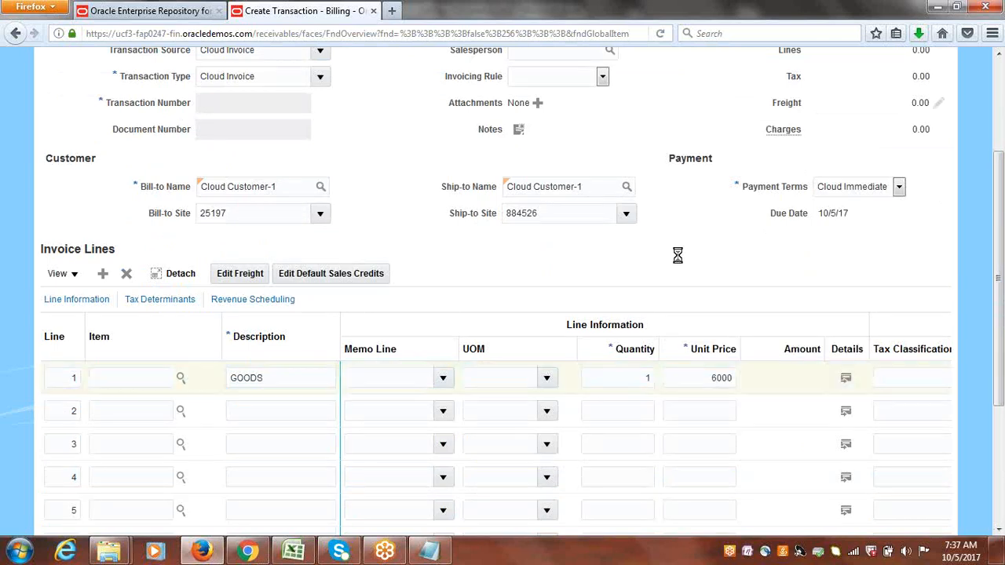
# Complete the invoice and open it for review.
pyautogui.scroll(3, 1000, 285)
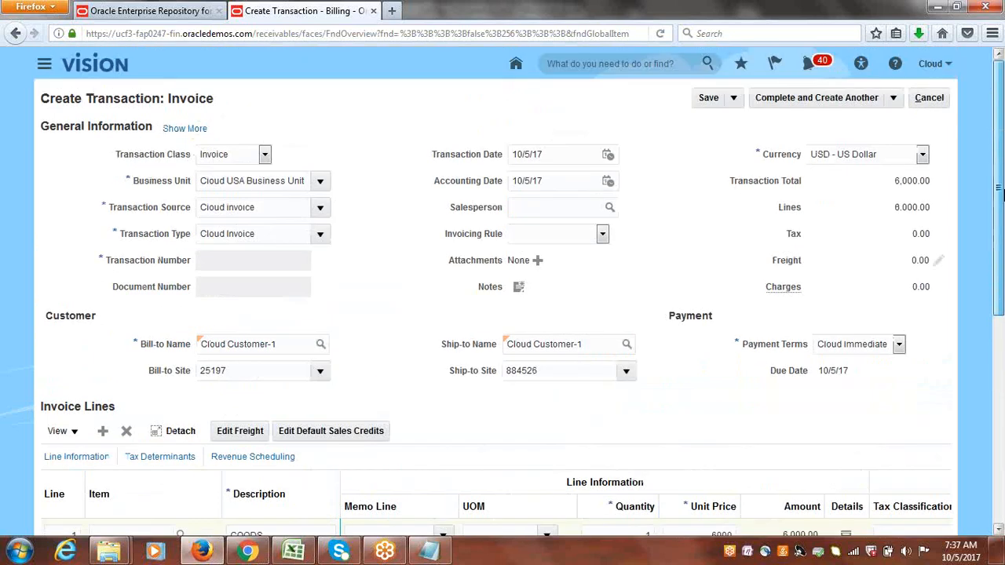
pyautogui.click(892, 97)
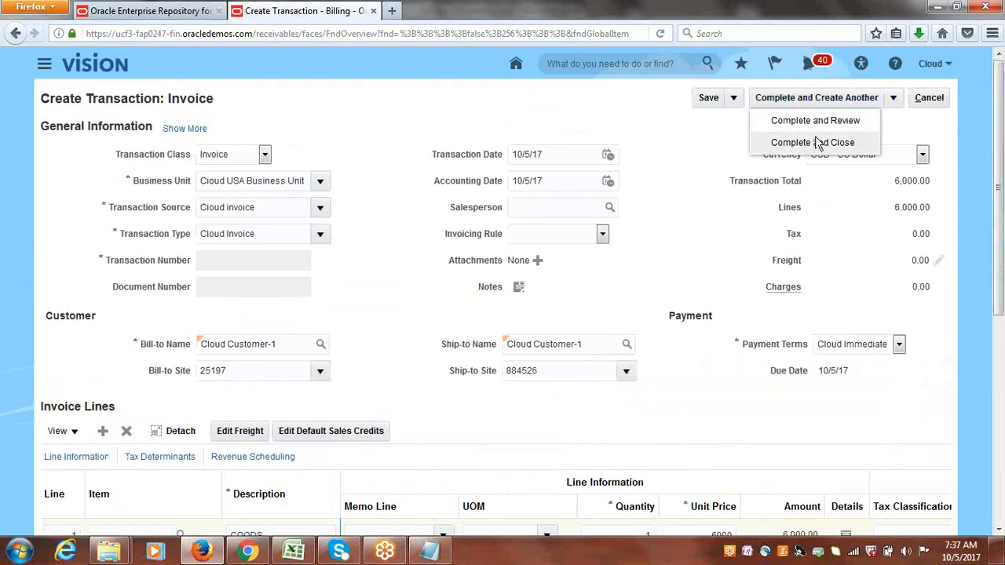
pyautogui.click(821, 125)
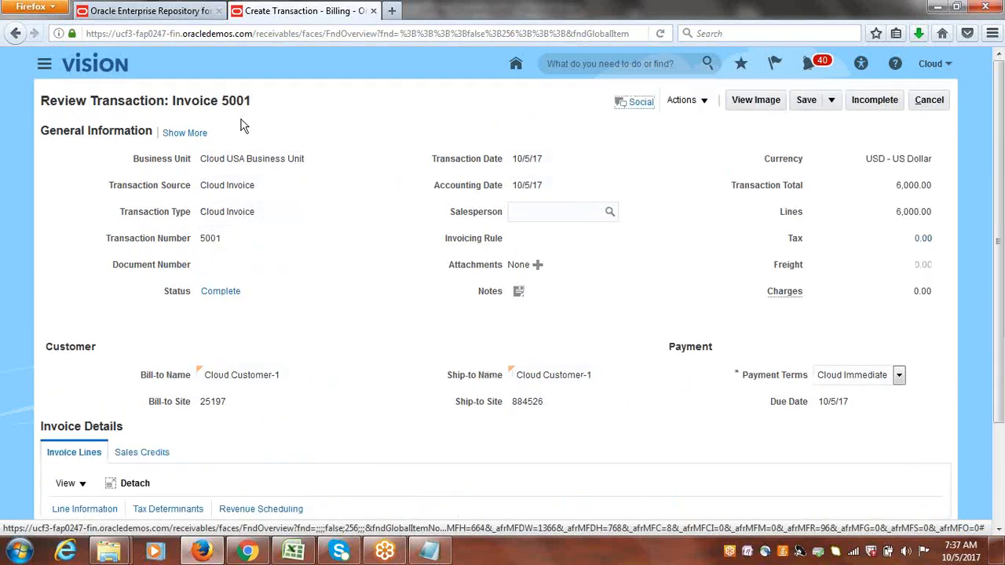
# Show more invoice details and set the receipt method to Cloud Bank Transfer.
pyautogui.click(193, 133)
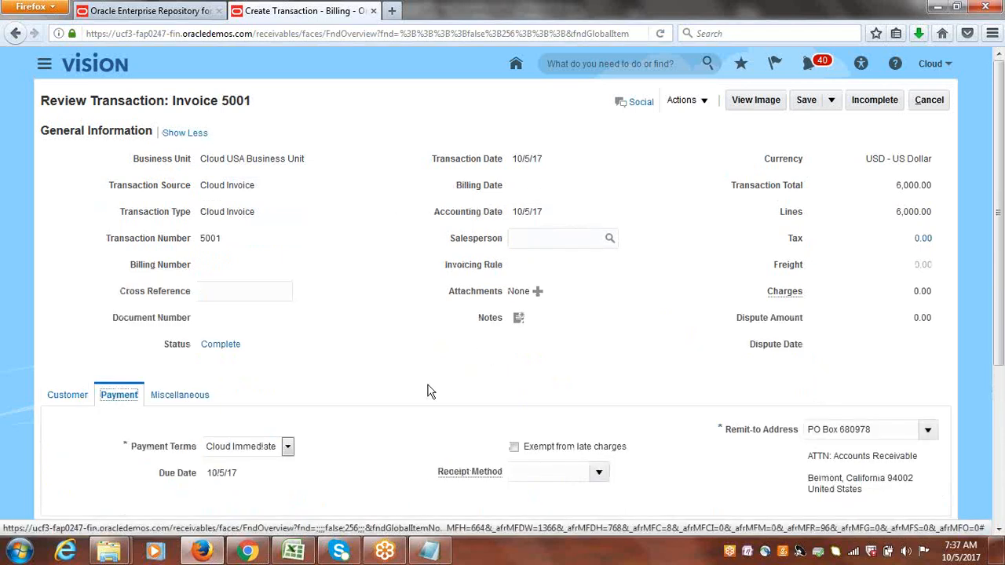
pyautogui.click(599, 471)
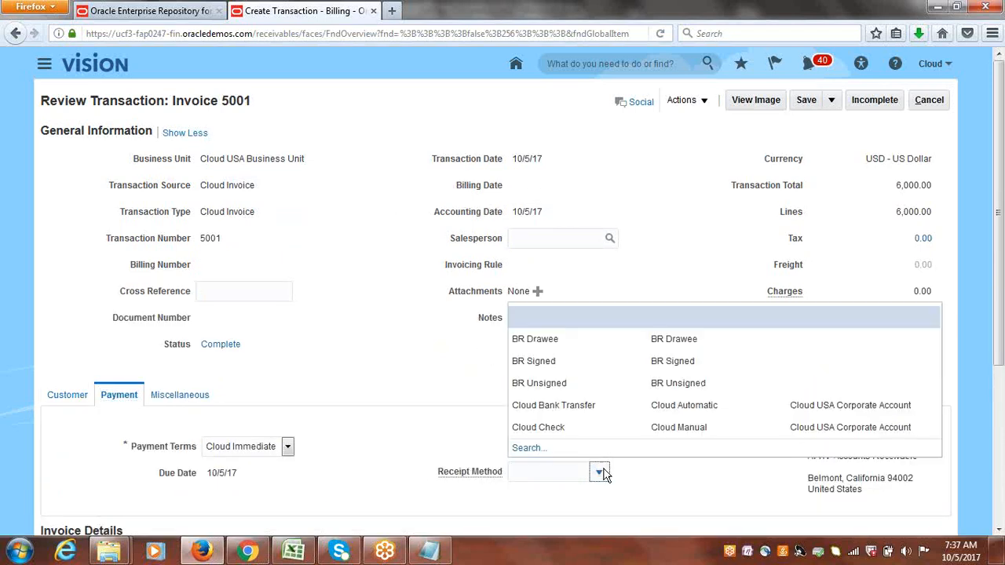
pyautogui.click(549, 406)
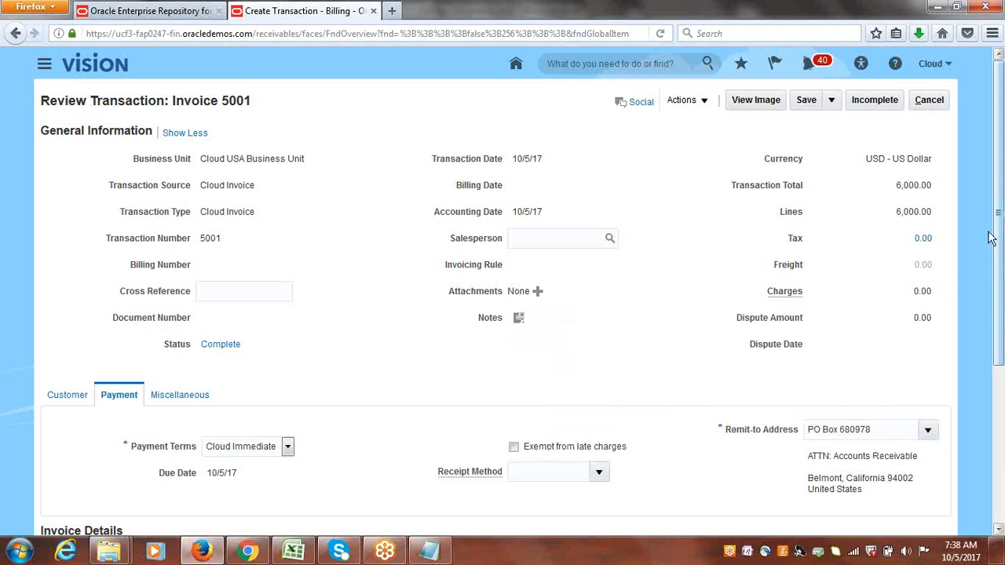
pyautogui.moveTo(999, 250); pyautogui.dragTo(1000, 390)
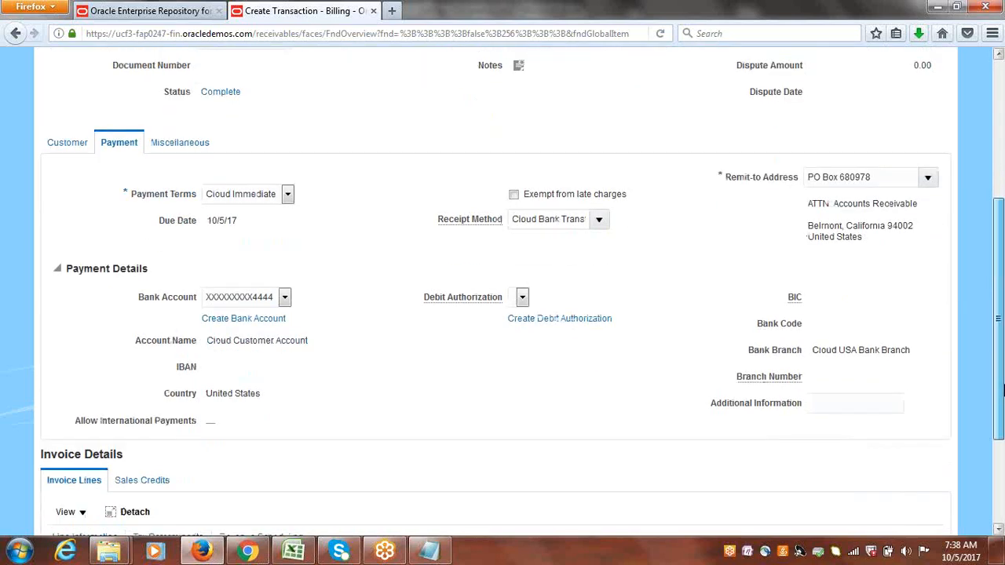
pyautogui.scroll(5, 1000, 391)
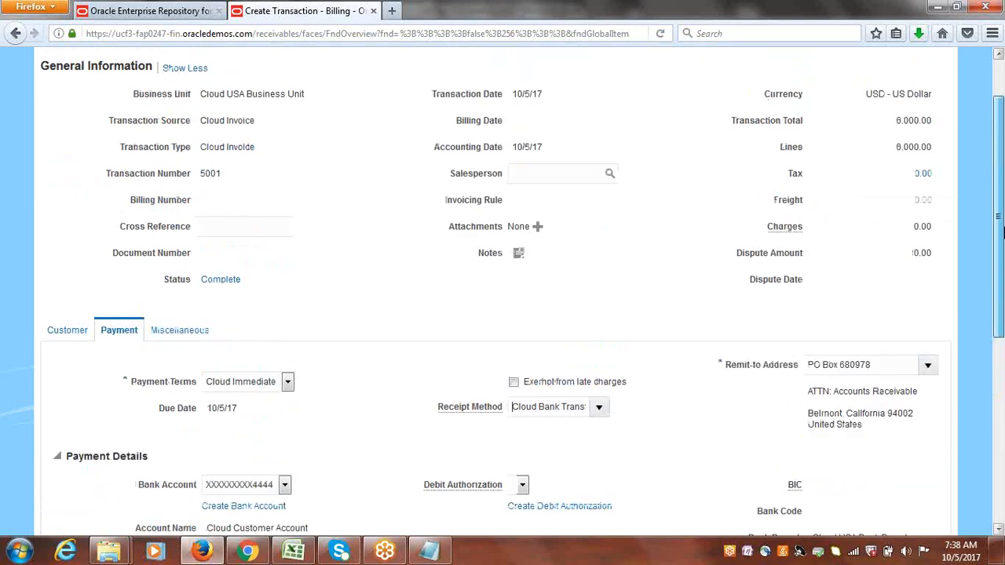
# Save and close the invoice, acknowledging the confirmation.
pyautogui.click(804, 99)
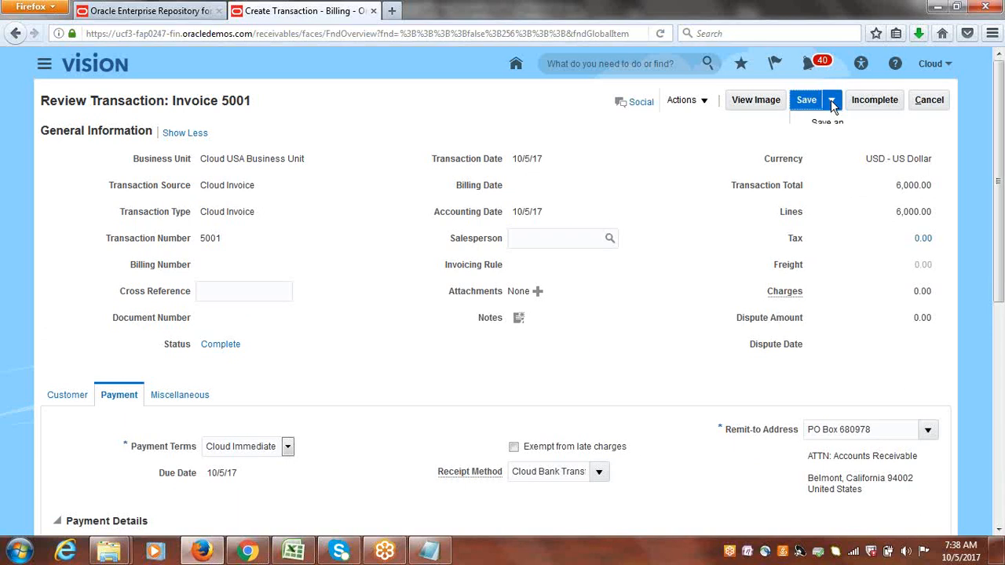
pyautogui.click(831, 100)
pyautogui.click(832, 127)
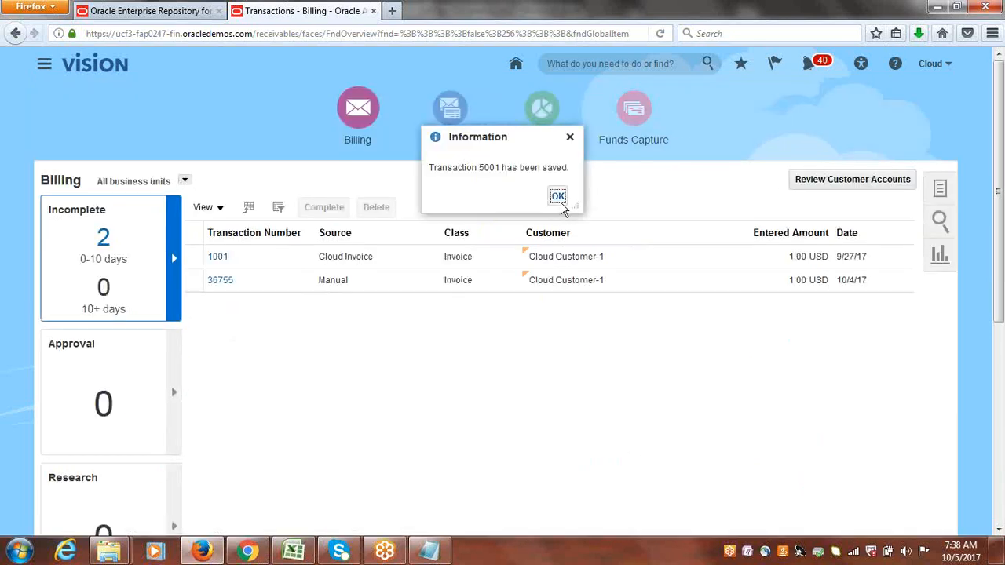
pyautogui.click(559, 200)
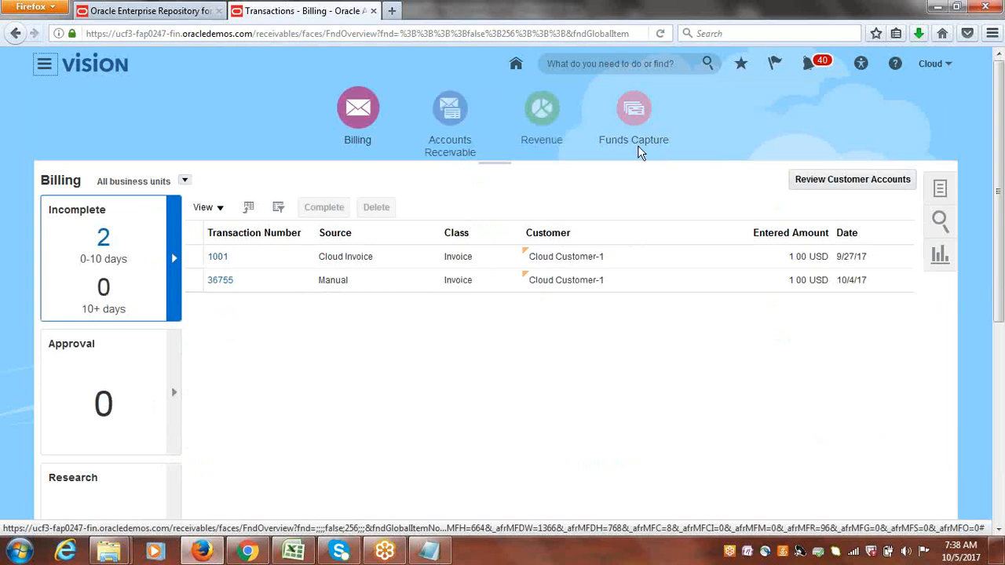
# In Accounts Receivable, create and submit an automatic receipt batch using receipt method Cloud Bank Transfer.
pyautogui.click(452, 114)
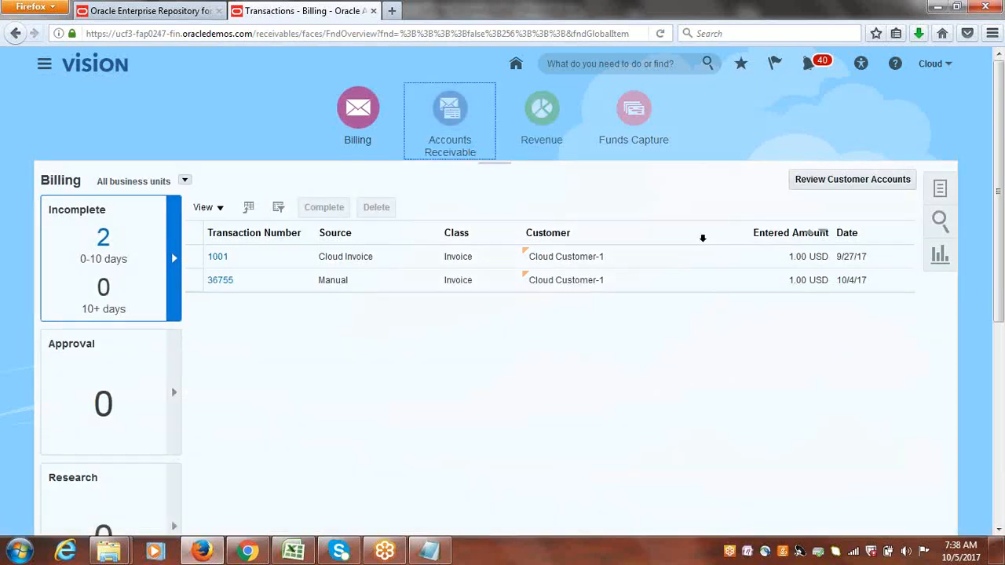
pyautogui.click(938, 188)
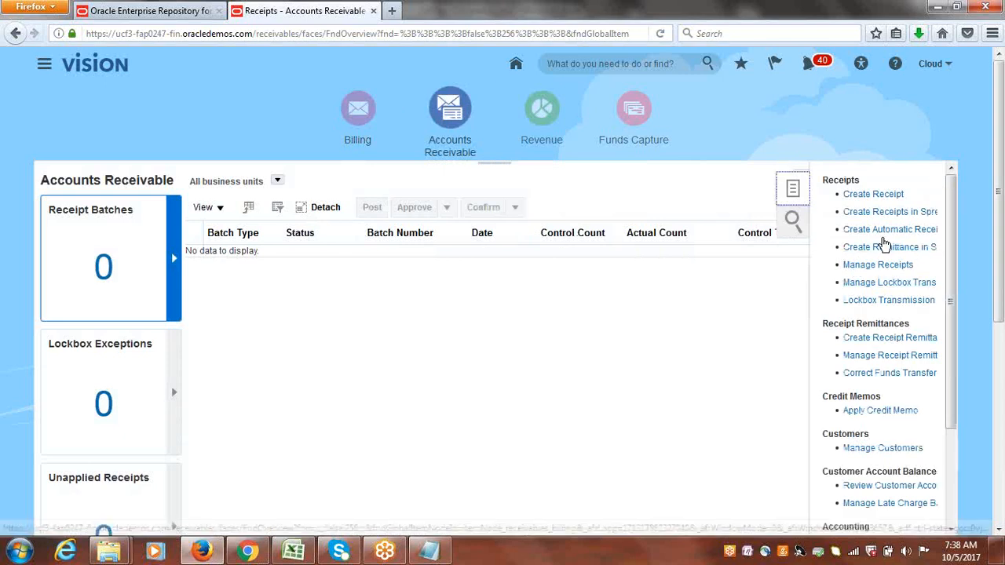
pyautogui.click(888, 231)
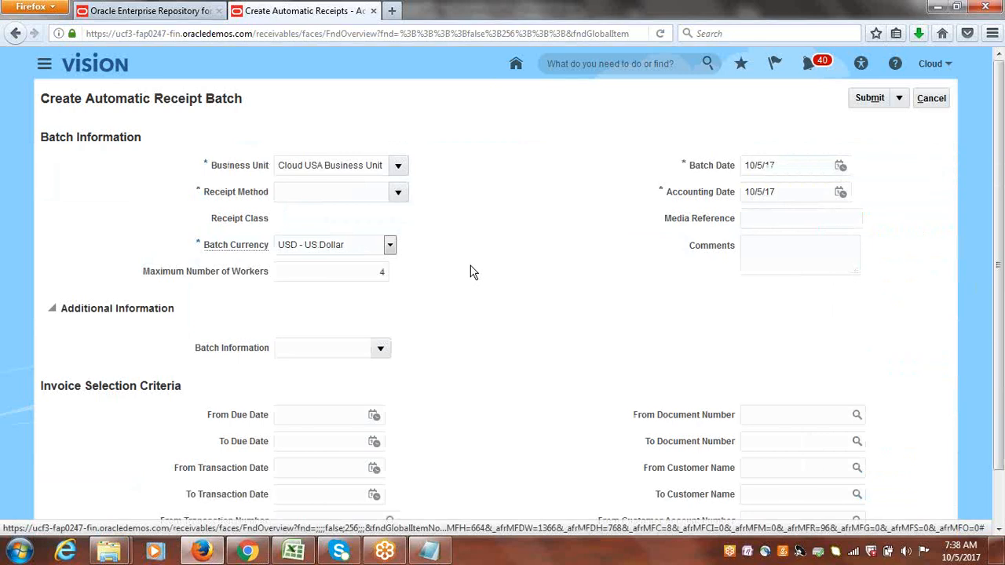
pyautogui.click(398, 195)
pyautogui.click(360, 217)
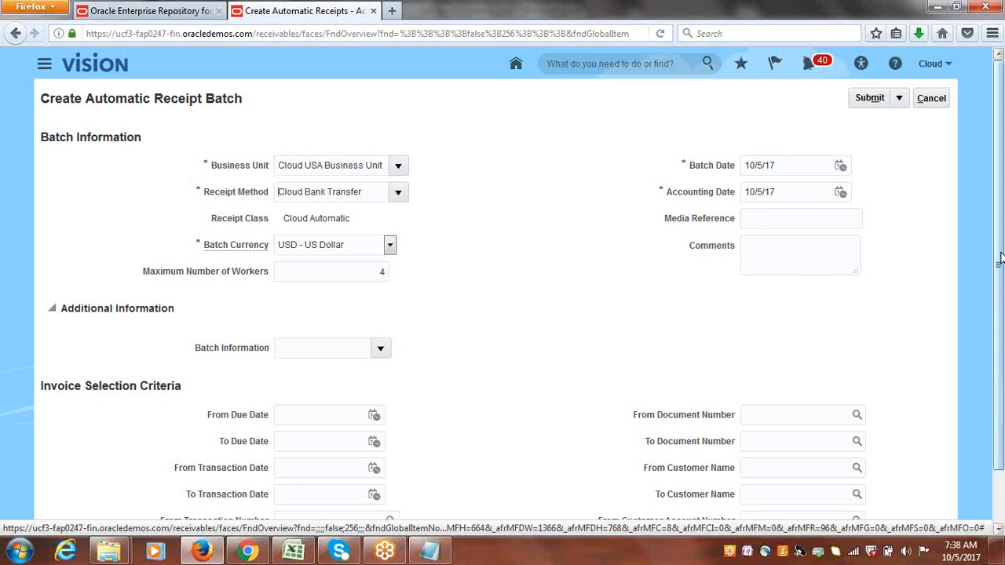
pyautogui.click(870, 100)
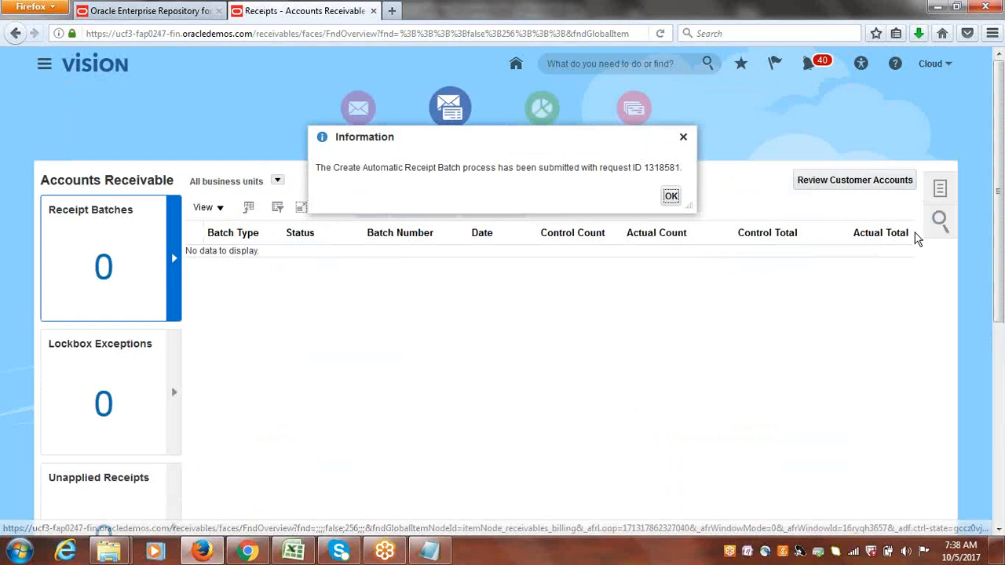
pyautogui.click(671, 197)
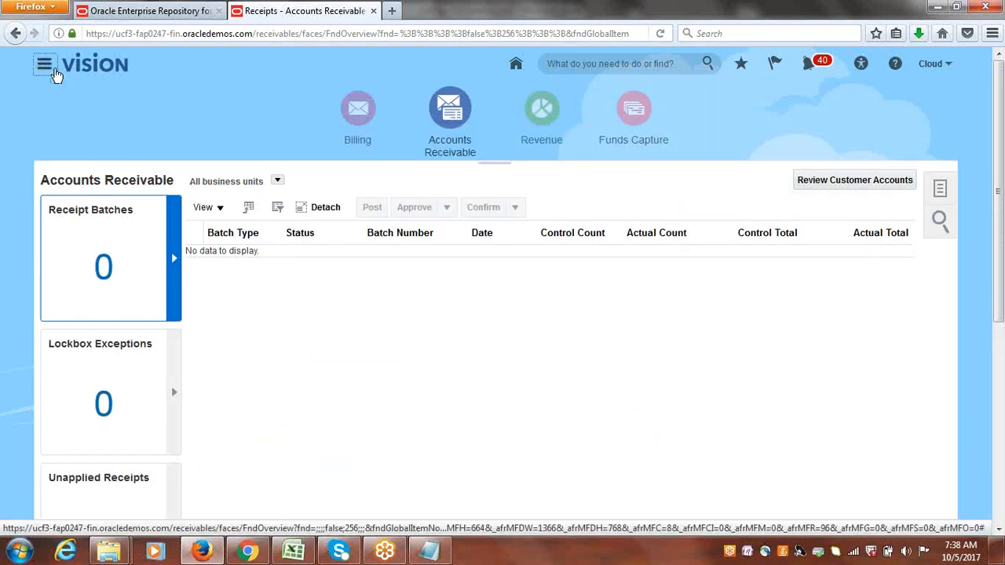
# Open the Scheduled Processes work area from the navigator.
pyautogui.click(44, 64)
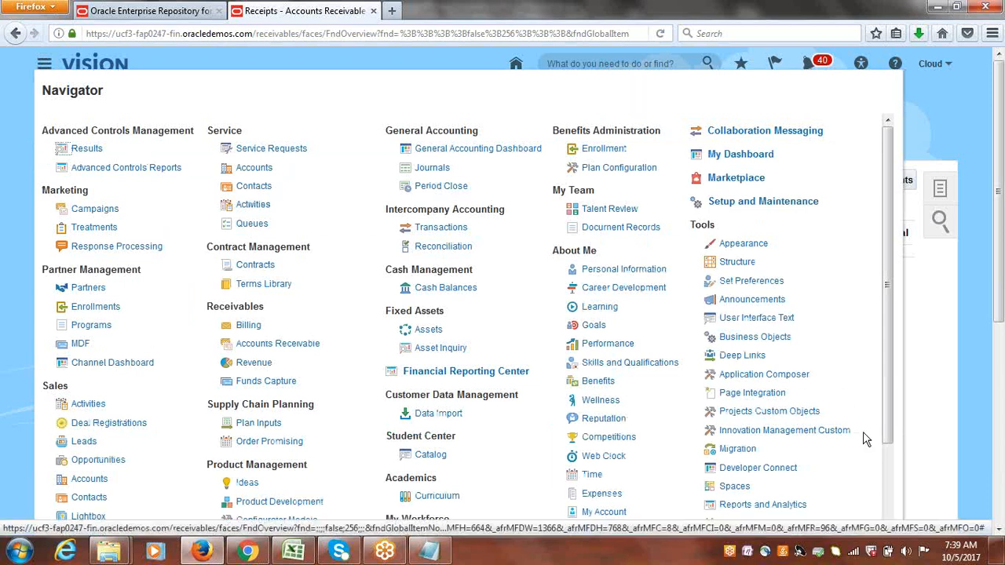
pyautogui.scroll(-2, 887, 369)
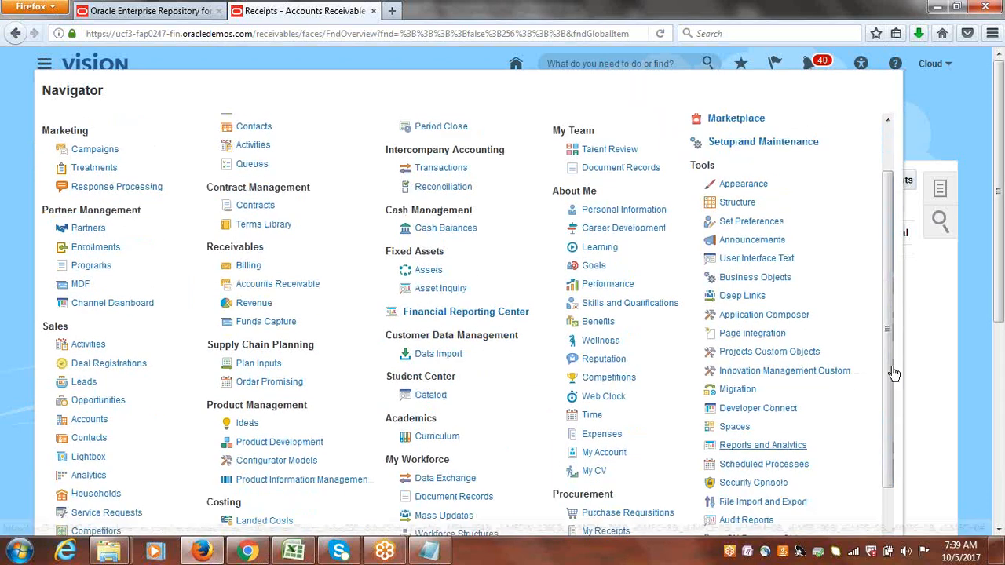
pyautogui.click(765, 465)
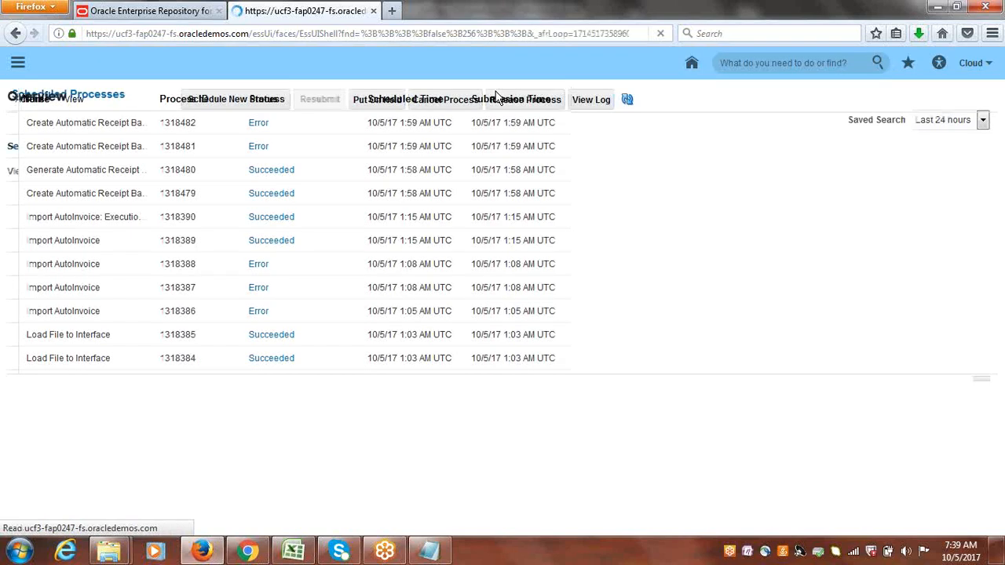
# Select the Generate Automatic Receipt Creation or Receipt Remittance Log process and open its output report.
pyautogui.click(557, 228)
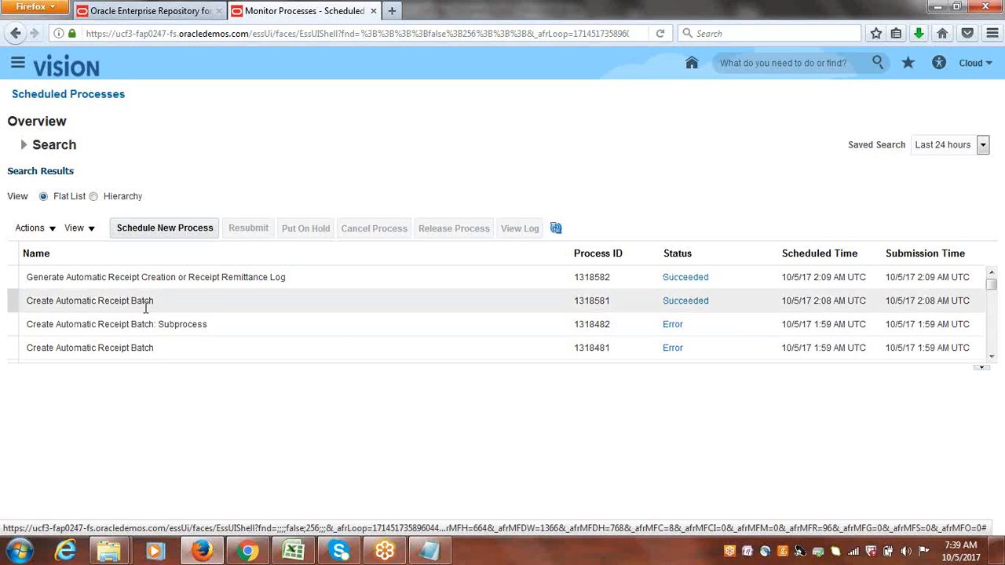
pyautogui.click(155, 281)
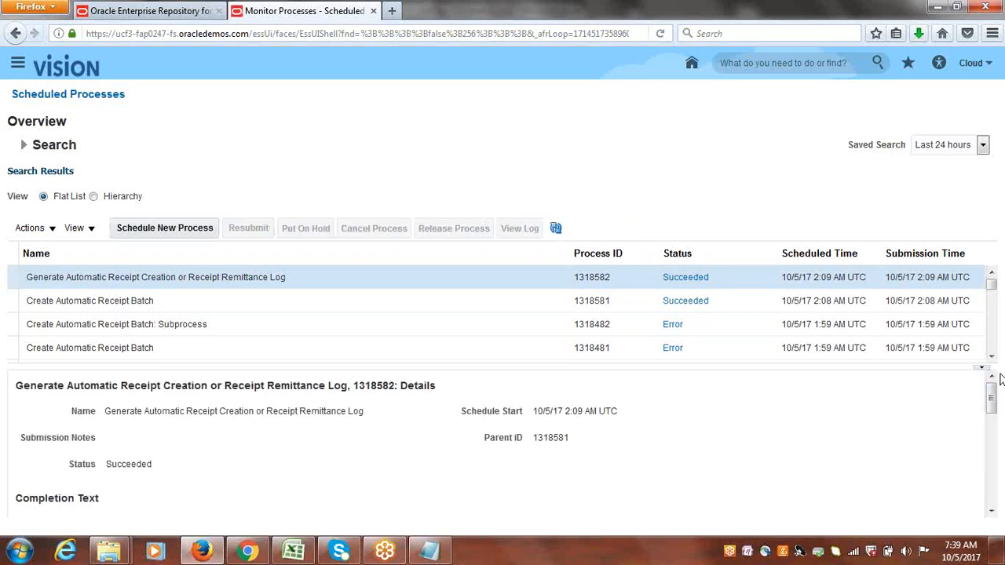
pyautogui.moveTo(995, 393); pyautogui.dragTo(1004, 472)
pyautogui.click(108, 419)
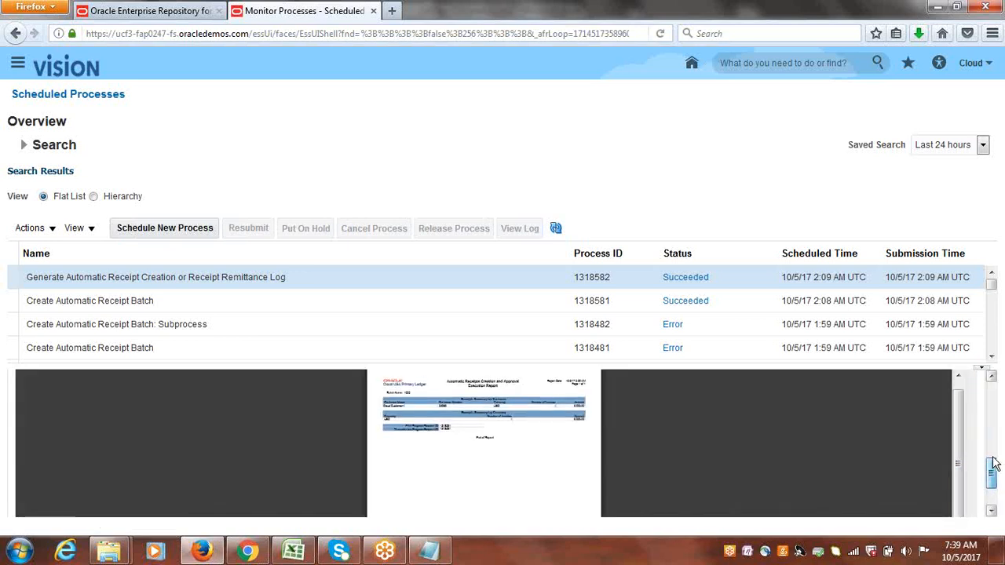
# Download the process's output report, open it in Foxit Reader to review, then close the reader.
pyautogui.scroll(1, 994, 464)
pyautogui.click(893, 400)
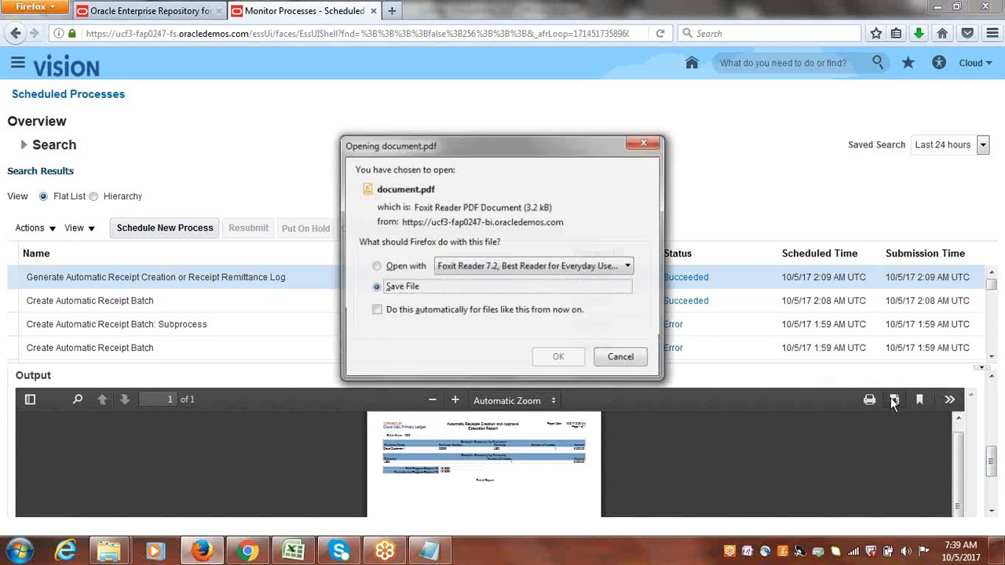
pyautogui.click(402, 266)
pyautogui.click(558, 356)
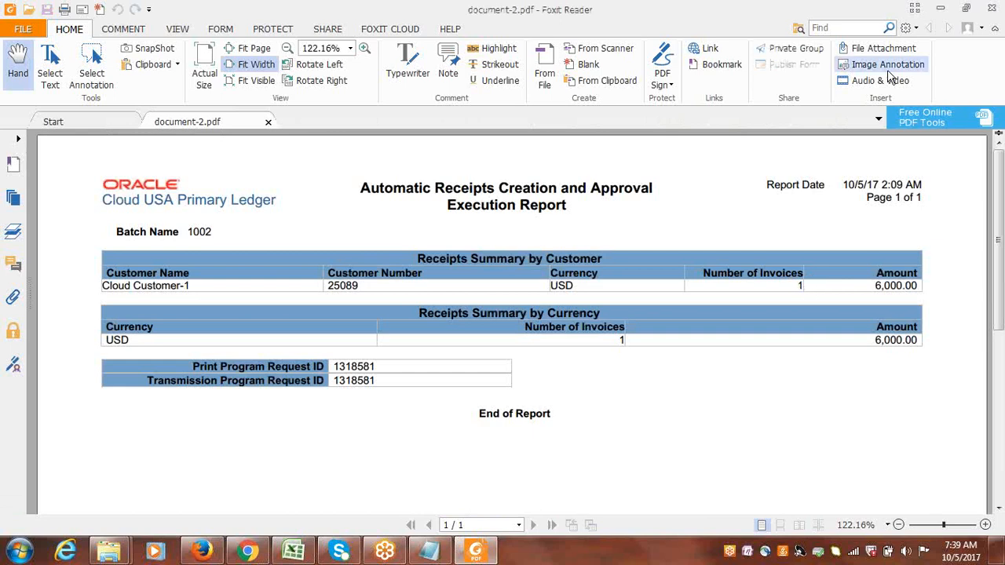
pyautogui.click(992, 8)
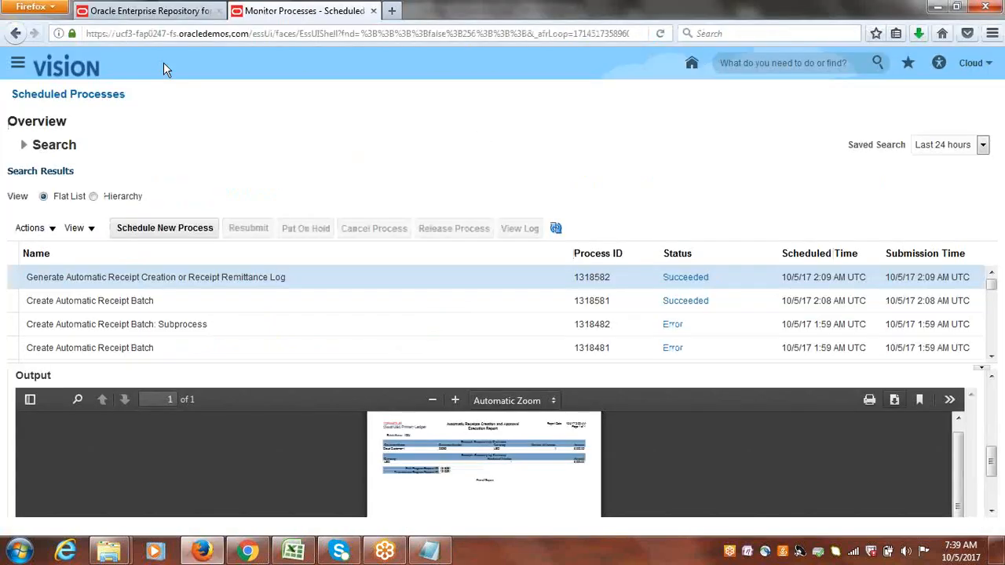
# Go to Receivables Accounts Receivable and approve automatic receipt batch 1002, acknowledging the submission message.
pyautogui.click(20, 67)
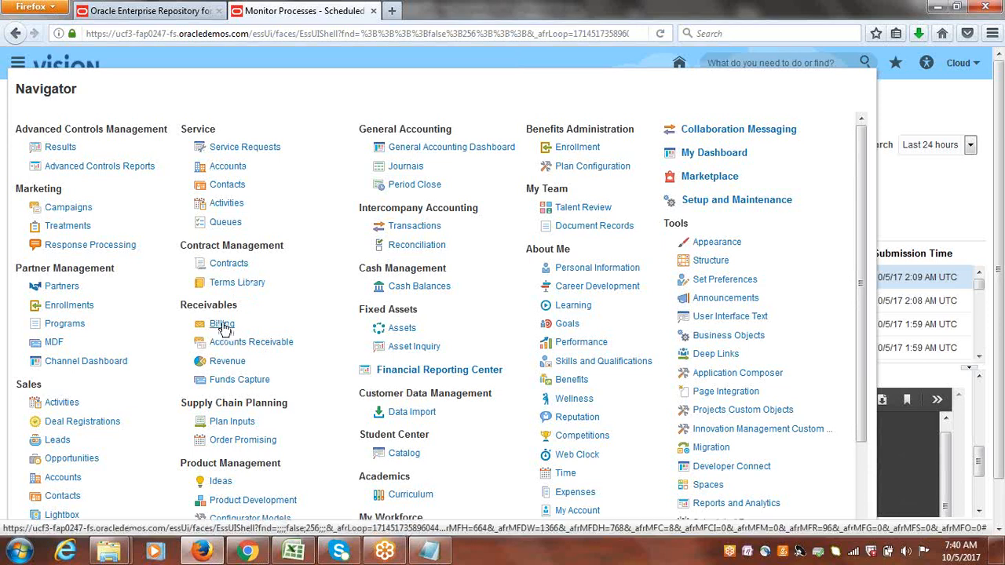
pyautogui.click(222, 325)
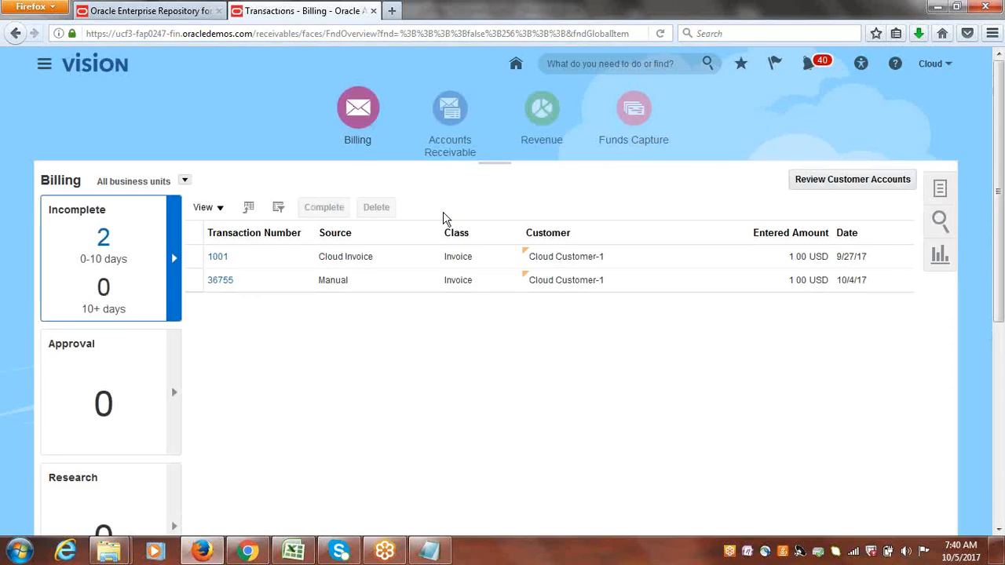
pyautogui.click(447, 106)
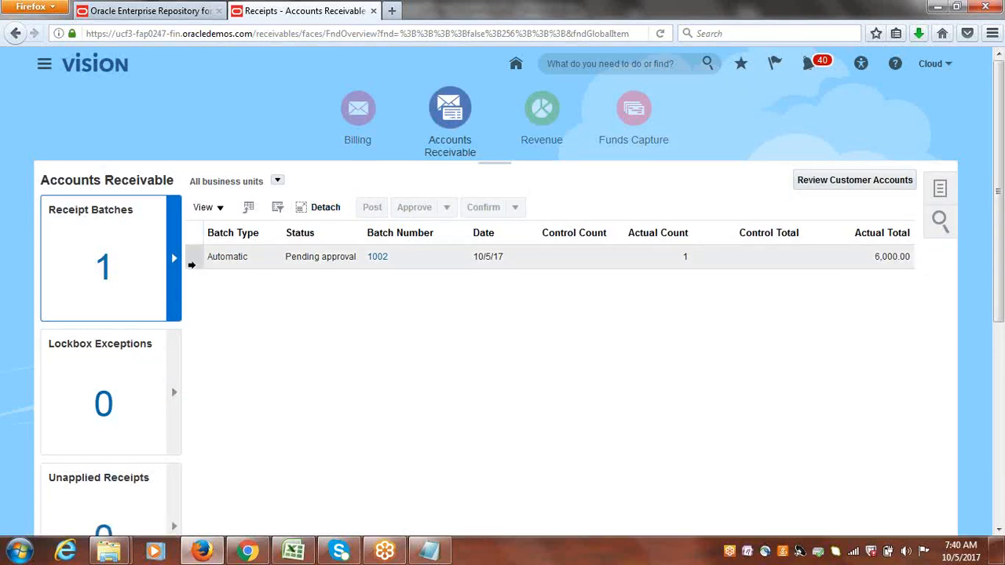
pyautogui.click(192, 259)
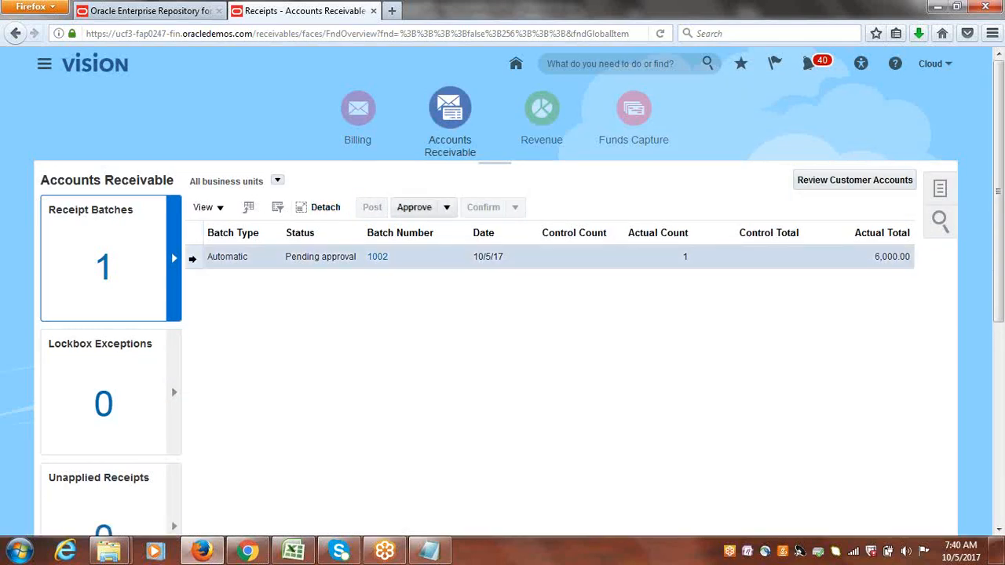
pyautogui.click(414, 209)
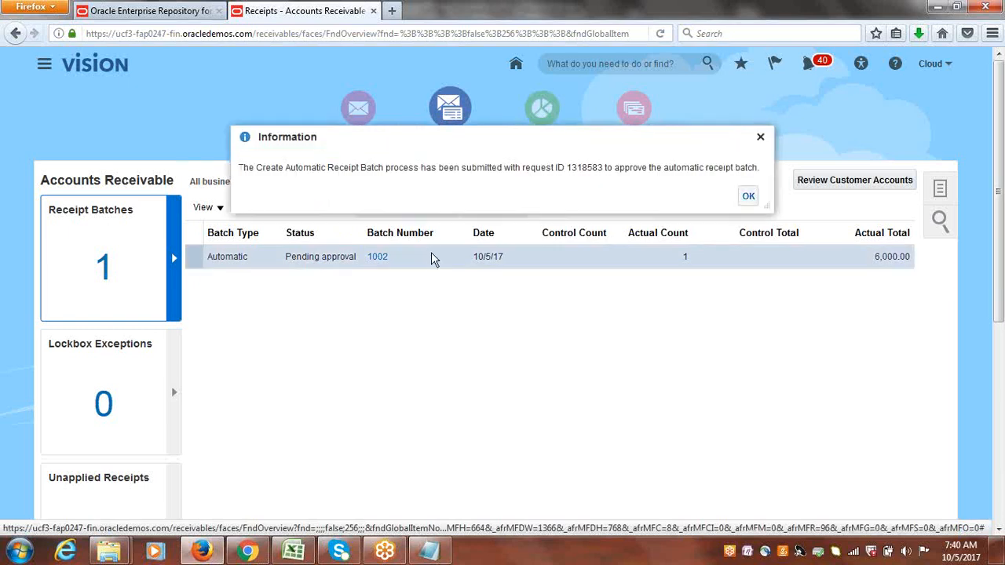
pyautogui.click(748, 198)
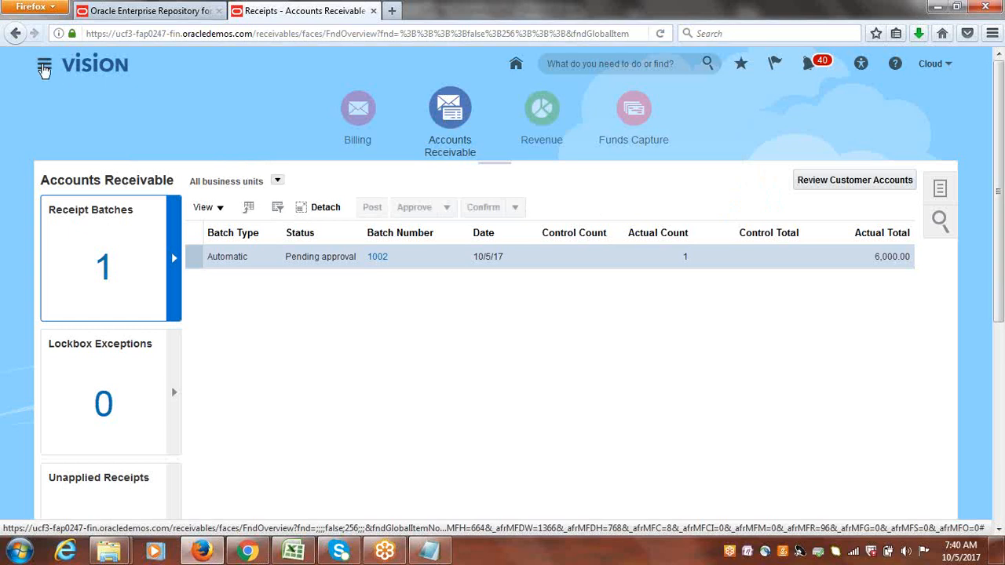
# Open Scheduled Processes from the navigator and refresh the process list.
pyautogui.click(44, 68)
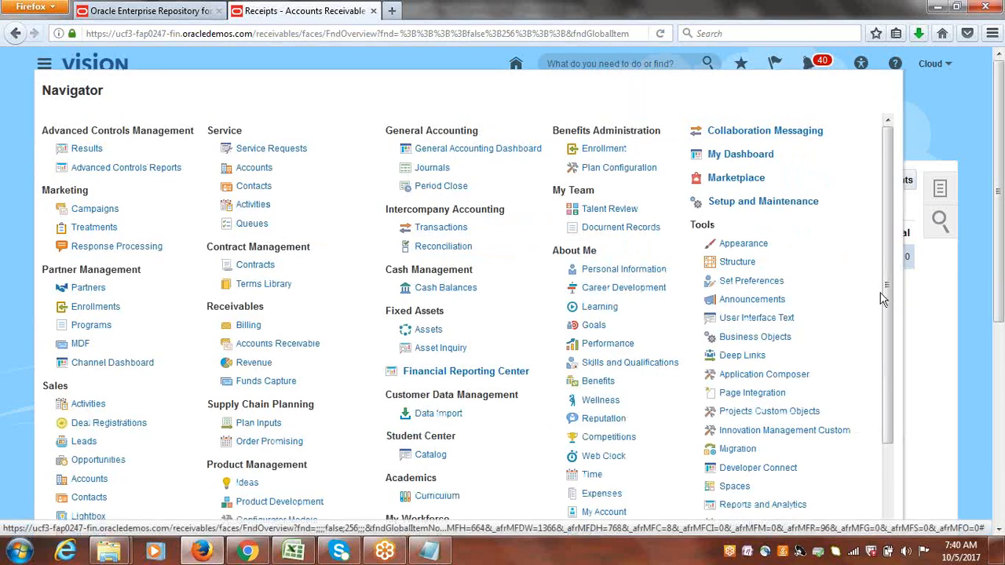
pyautogui.moveTo(885, 295); pyautogui.dragTo(885, 367)
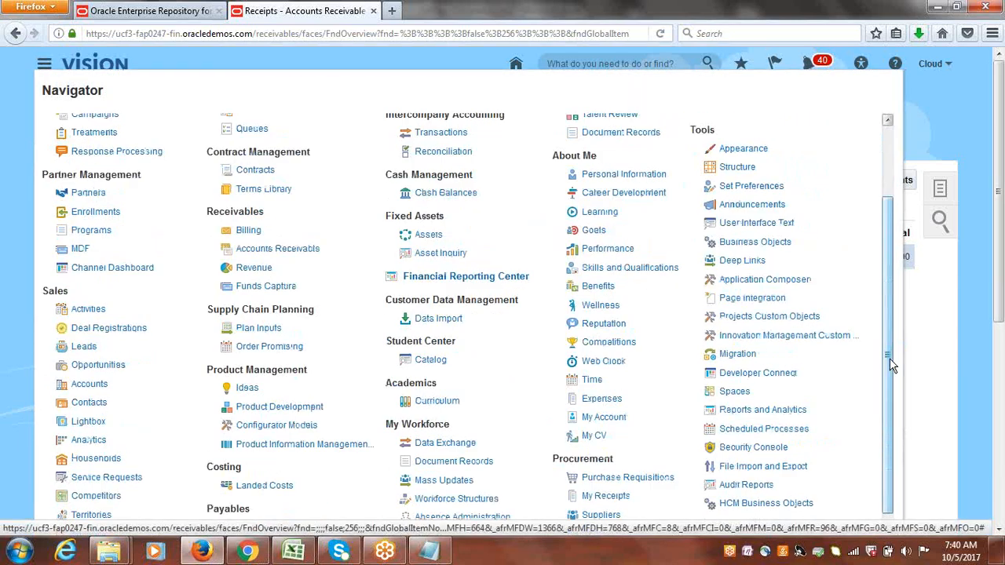
pyautogui.click(787, 429)
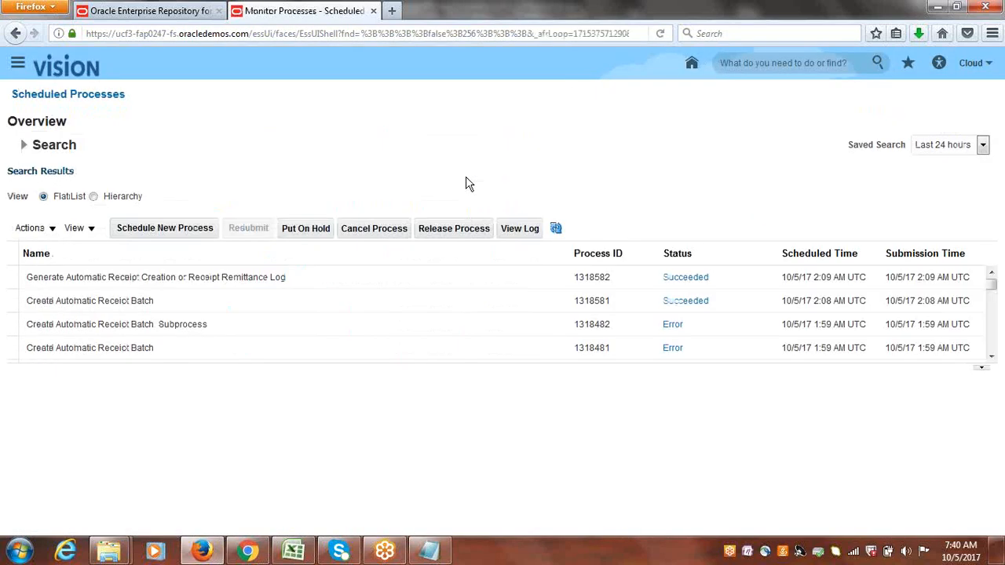
pyautogui.click(556, 229)
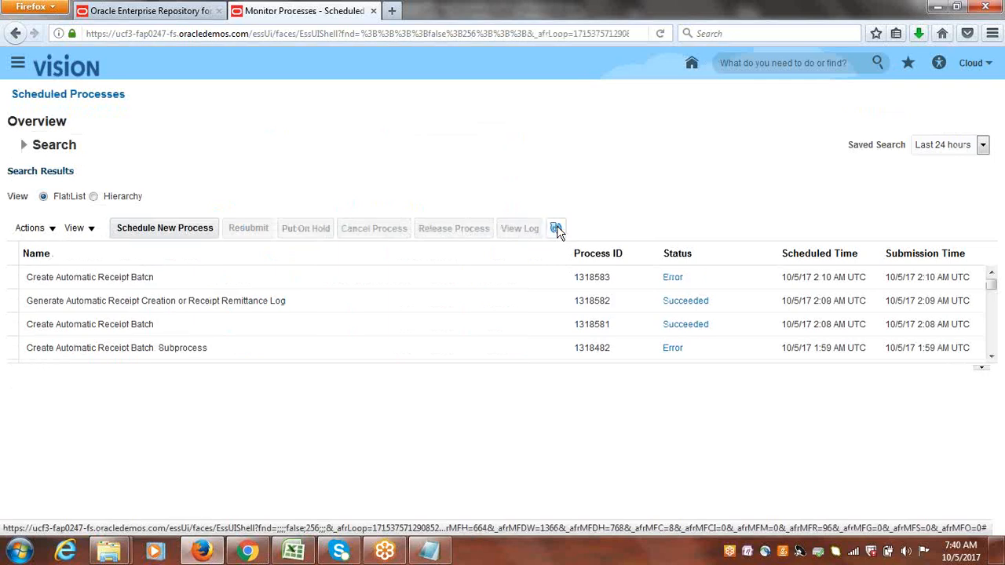
pyautogui.click(556, 230)
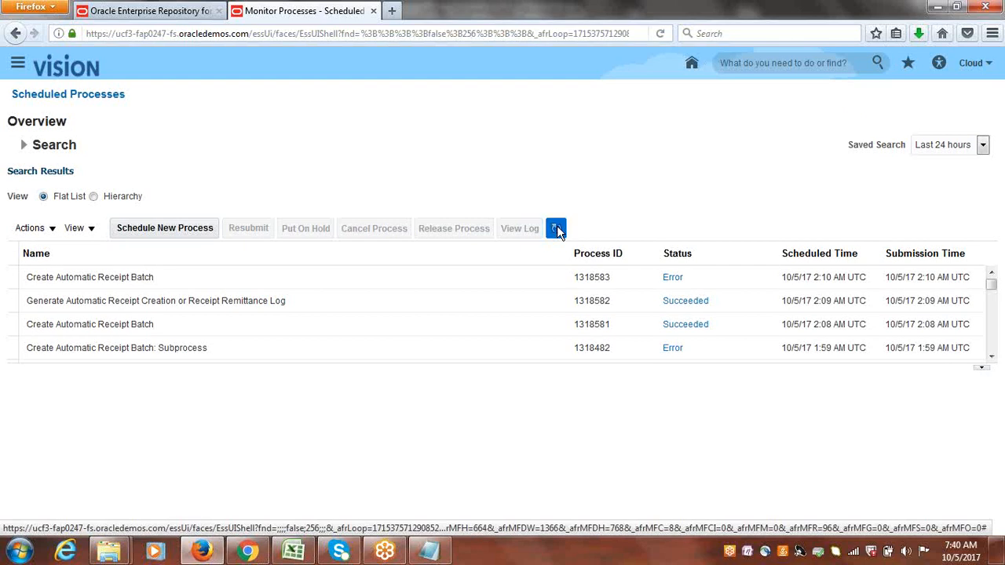
# Open the log attachment of the Create Automatic Receipt Batch process 1318583 in Notepad, read it, and close it.
pyautogui.click(166, 280)
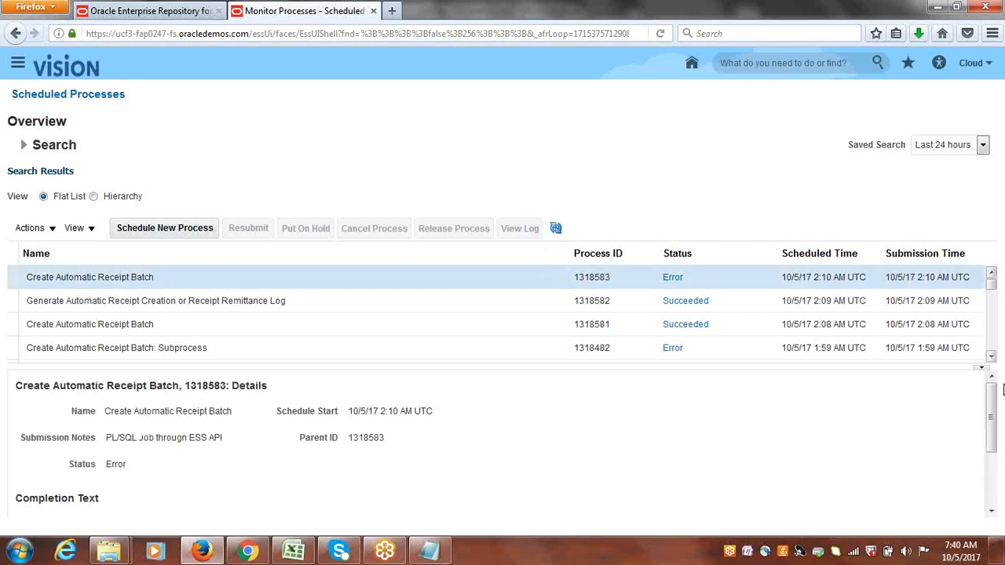
pyautogui.moveTo(994, 414); pyautogui.dragTo(1003, 490)
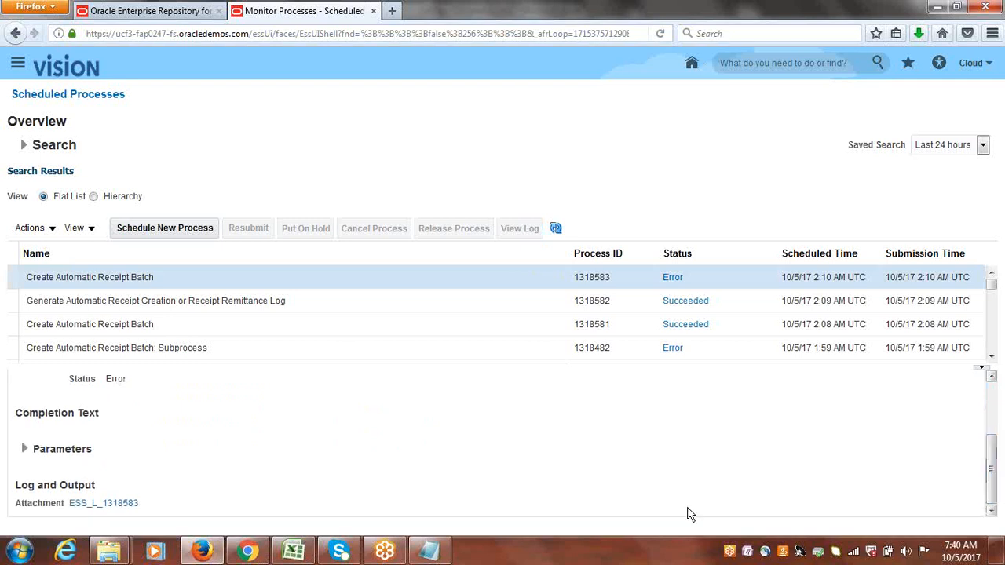
pyautogui.click(88, 500)
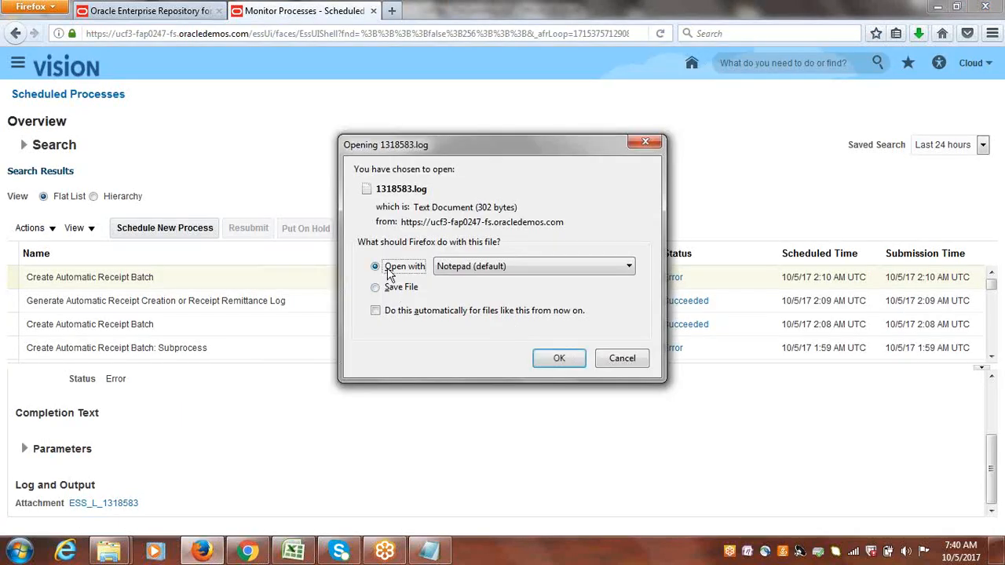
pyautogui.click(556, 358)
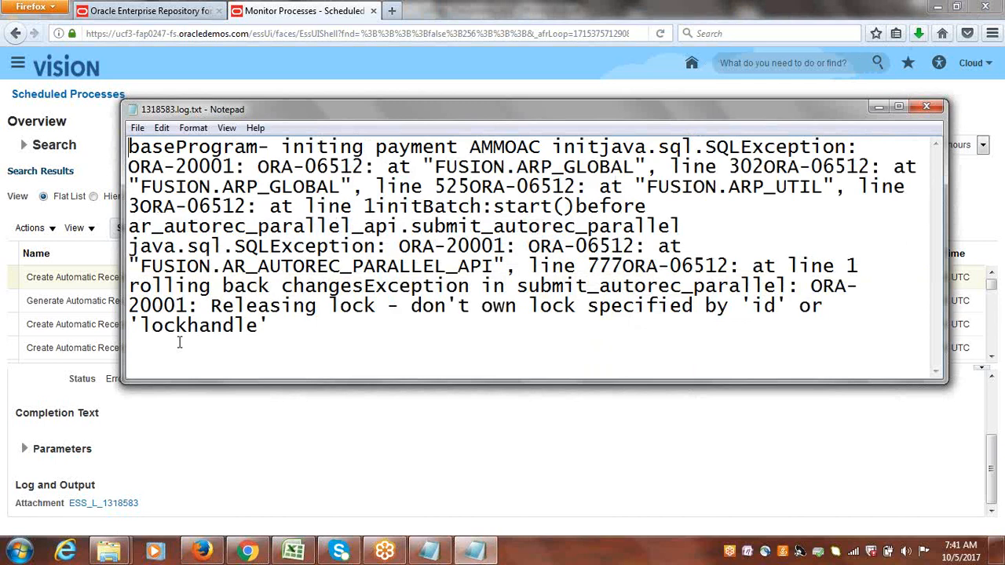
pyautogui.click(931, 107)
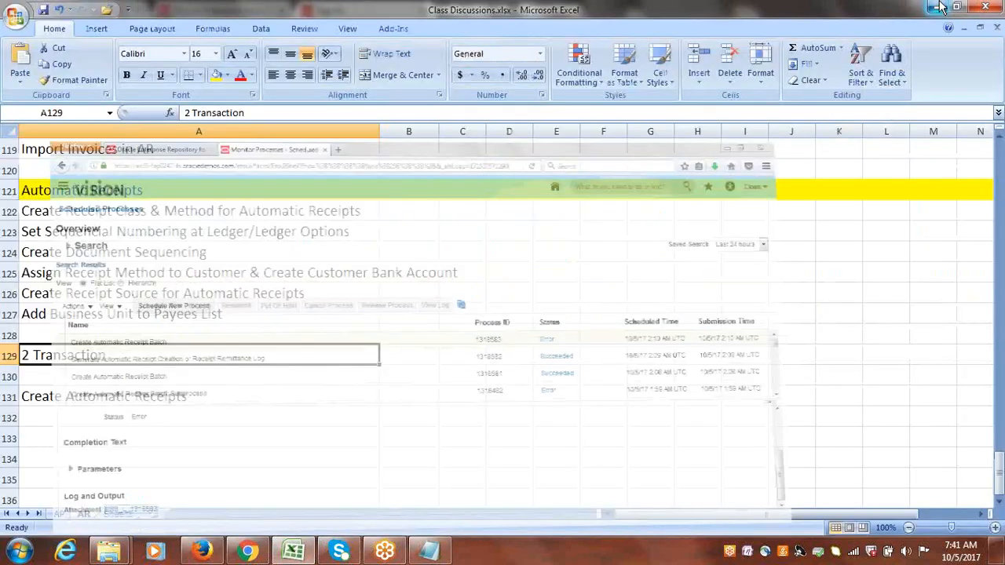
# Switch to the Class Discussions spreadsheet and mark Automatic Receipts Configuration & Process as Pending.
pyautogui.click(936, 8)
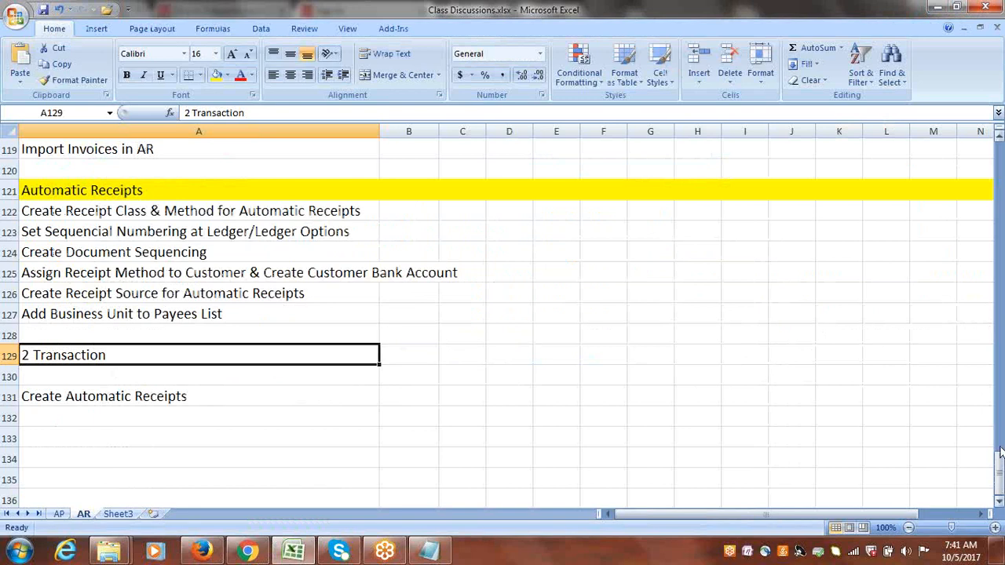
pyautogui.moveTo(1000, 453); pyautogui.dragTo(997, 250)
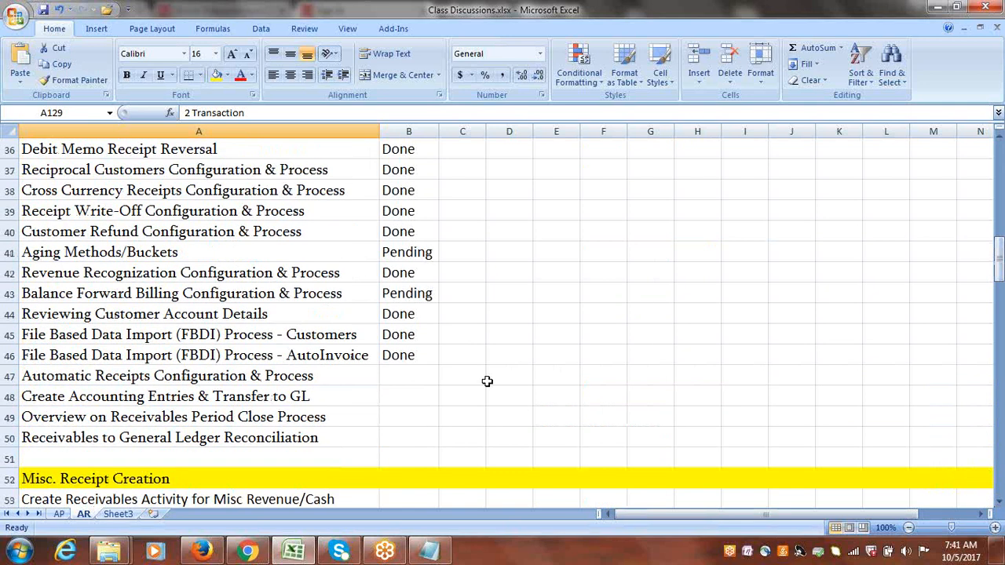
pyautogui.click(401, 370)
pyautogui.write('p')
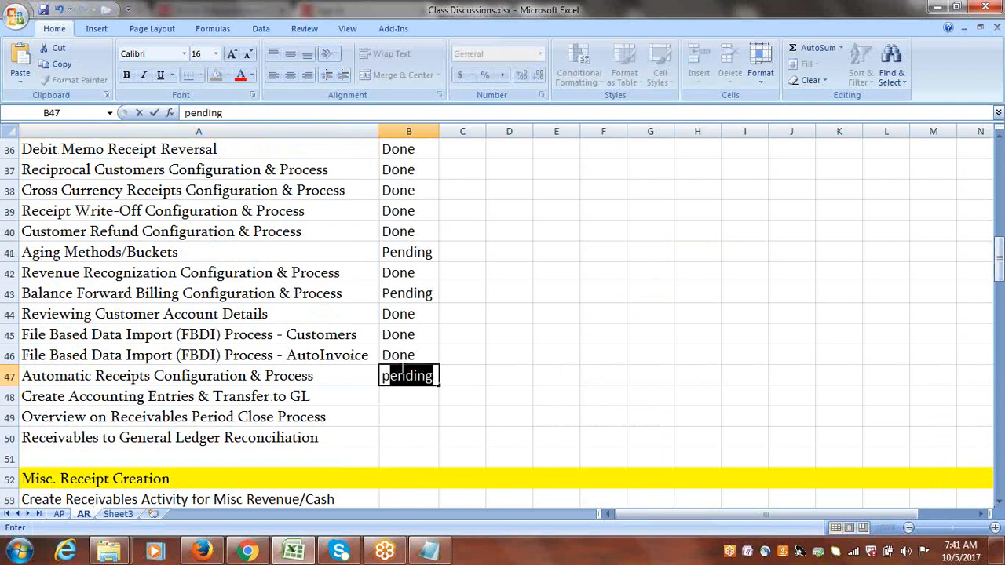
pyautogui.click(402, 251)
# Enter OUTPUT in column C for Aging Methods/Buckets, Balance Forward Billing and Automatic Receipts rows, and widen column C.
pyautogui.press('Tab')
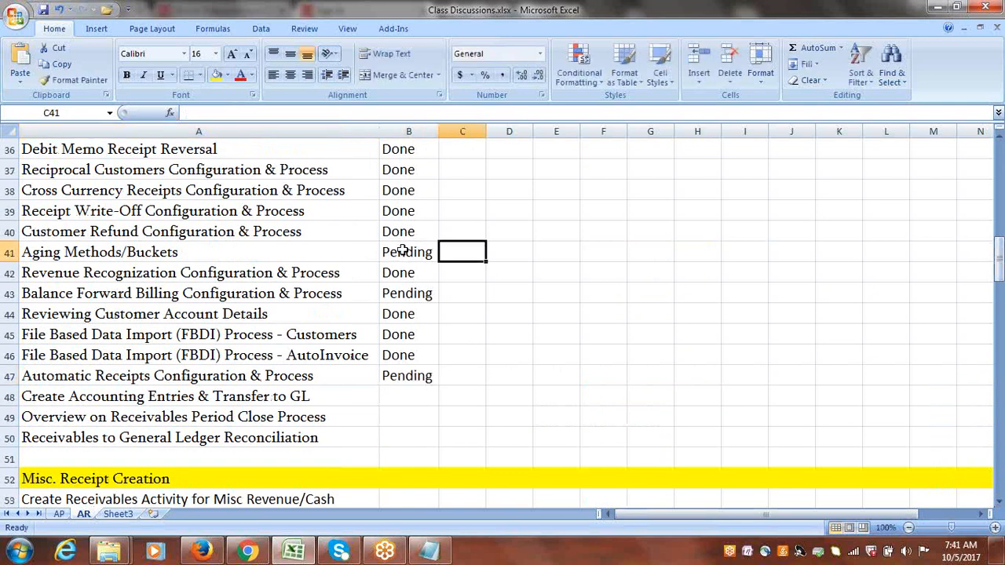
pyautogui.write('OUT')
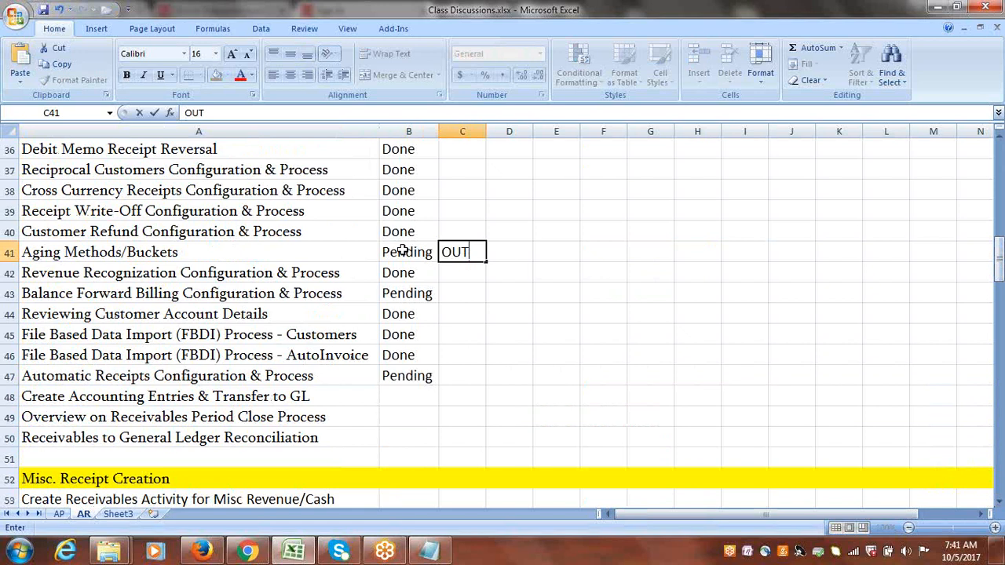
pyautogui.write('PUT')
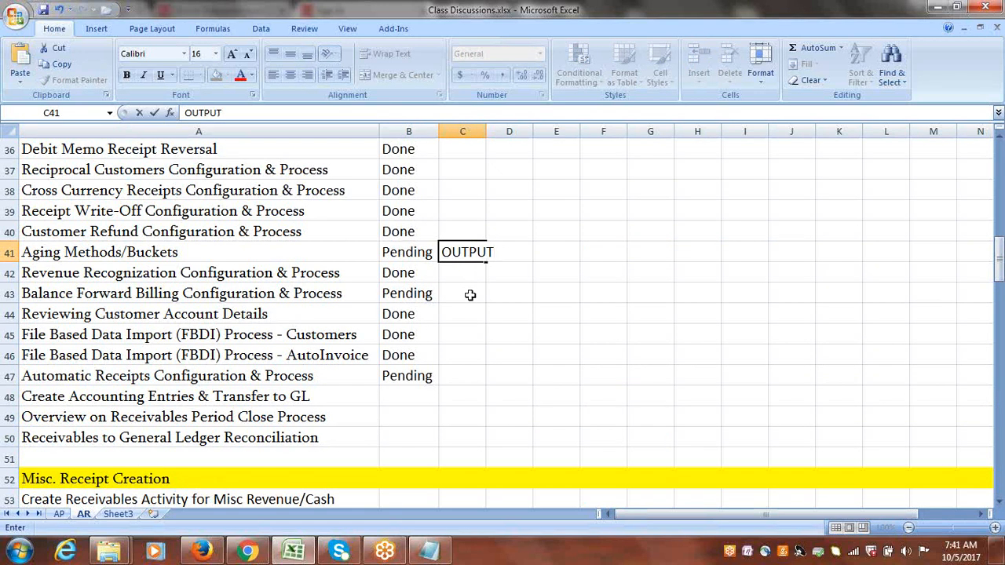
pyautogui.click(470, 294)
pyautogui.write('OU')
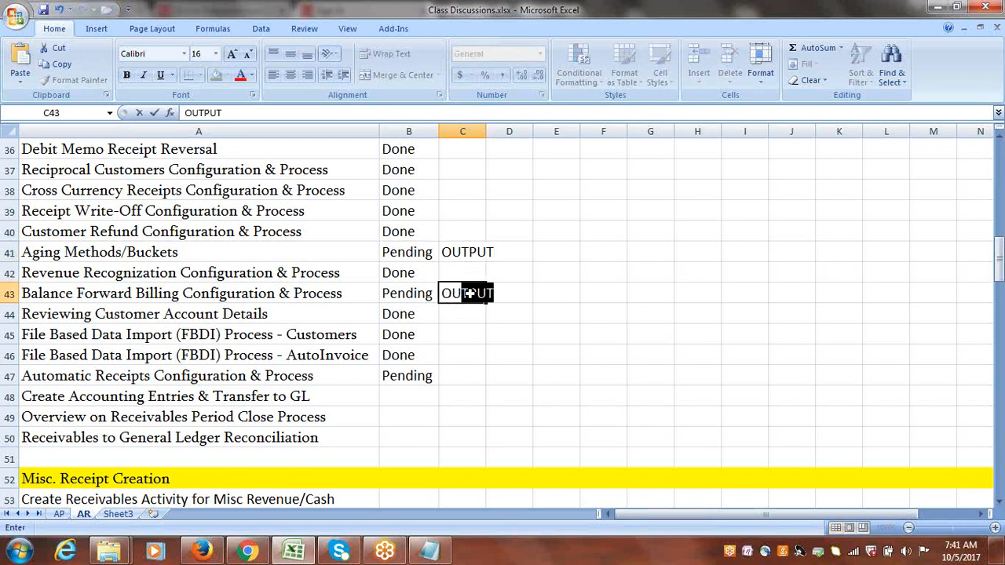
pyautogui.click(464, 370)
pyautogui.write('OUTPUT')
pyautogui.press('Tab')
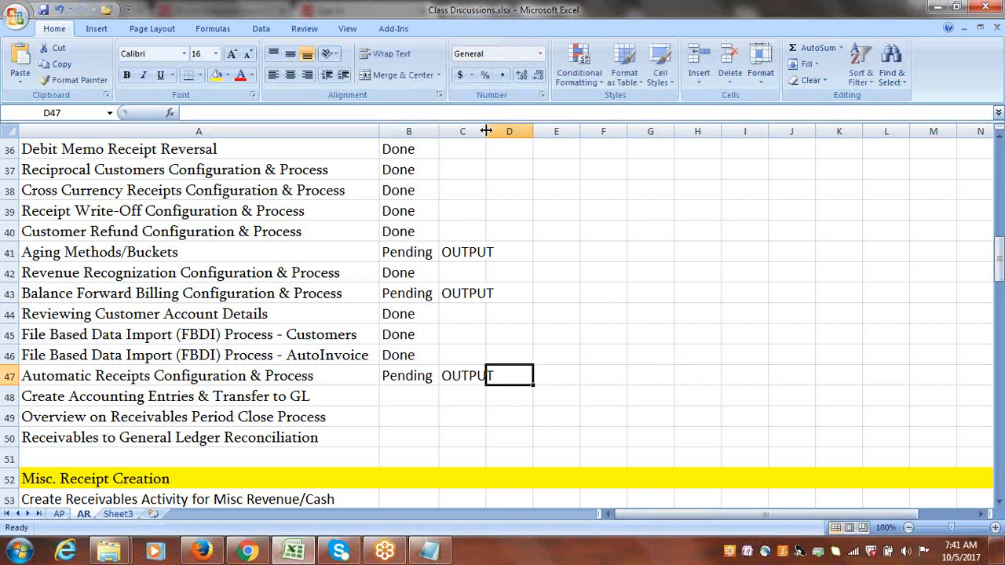
pyautogui.moveTo(486, 131); pyautogui.dragTo(554, 137)
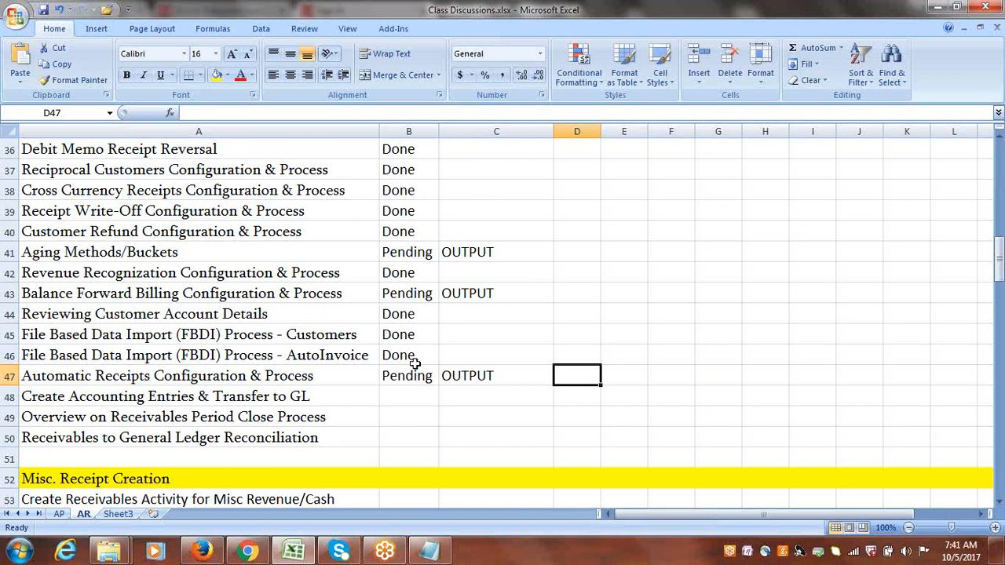
# Save the workbook.
pyautogui.click(182, 376)
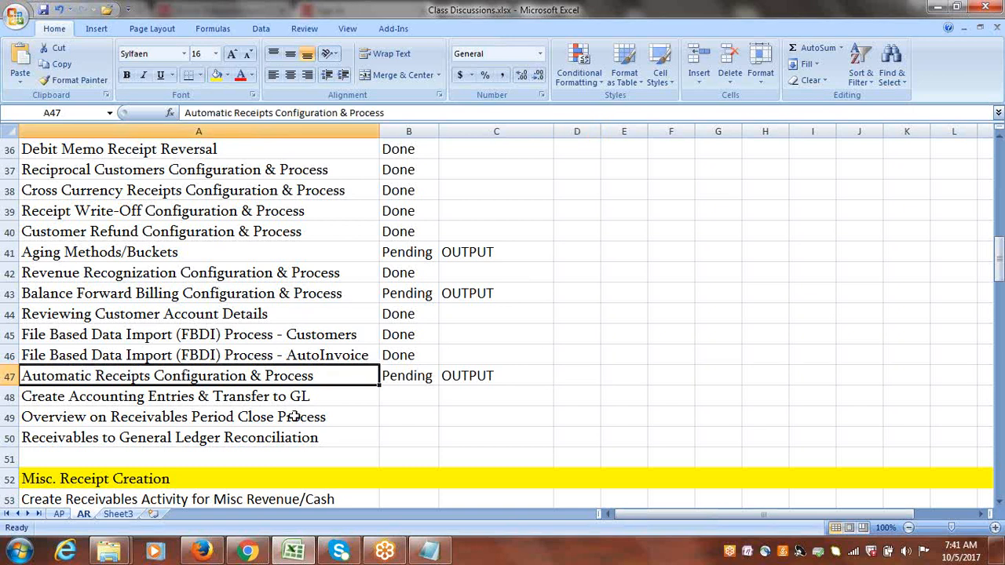
pyautogui.click(101, 361)
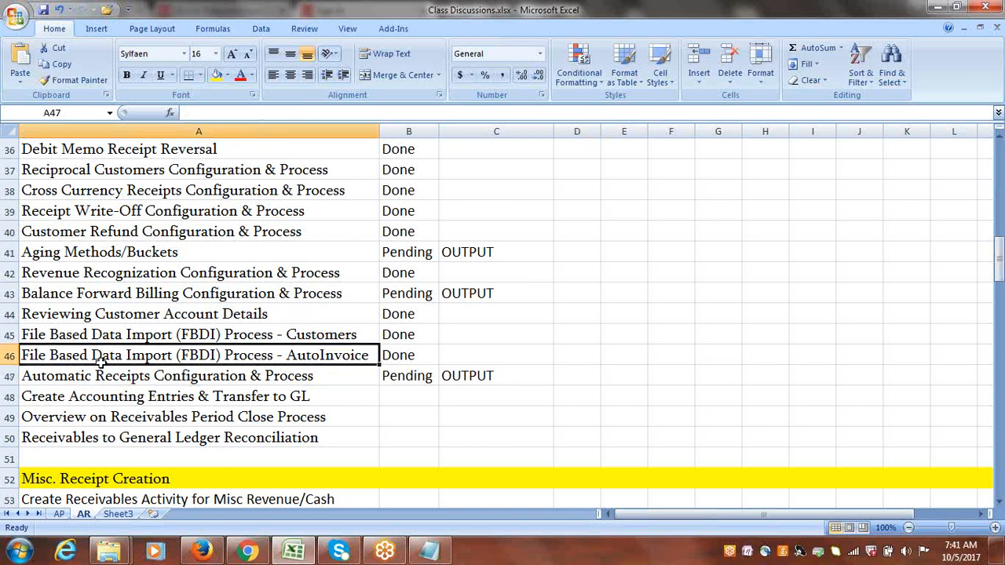
pyautogui.click(171, 376)
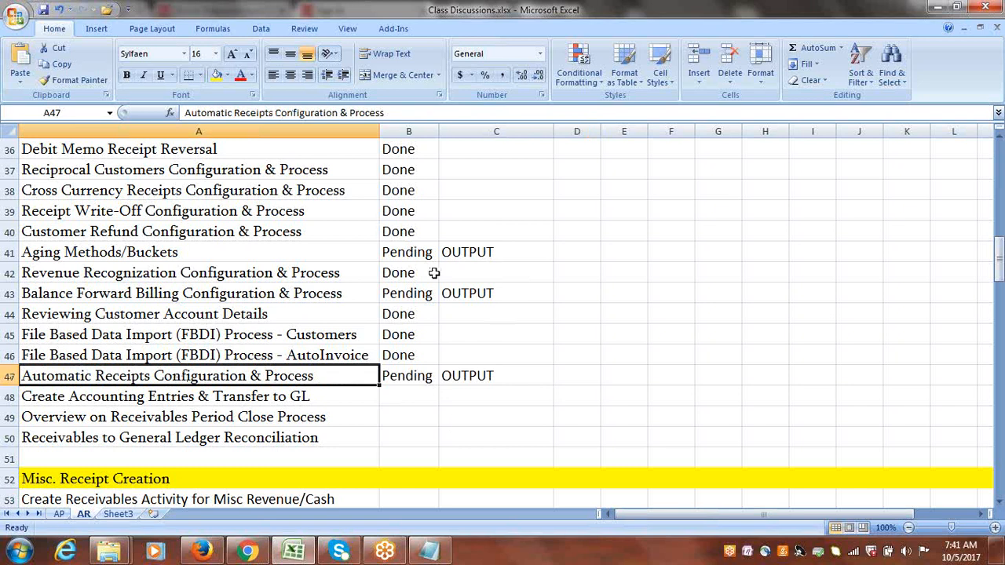
pyautogui.click(415, 377)
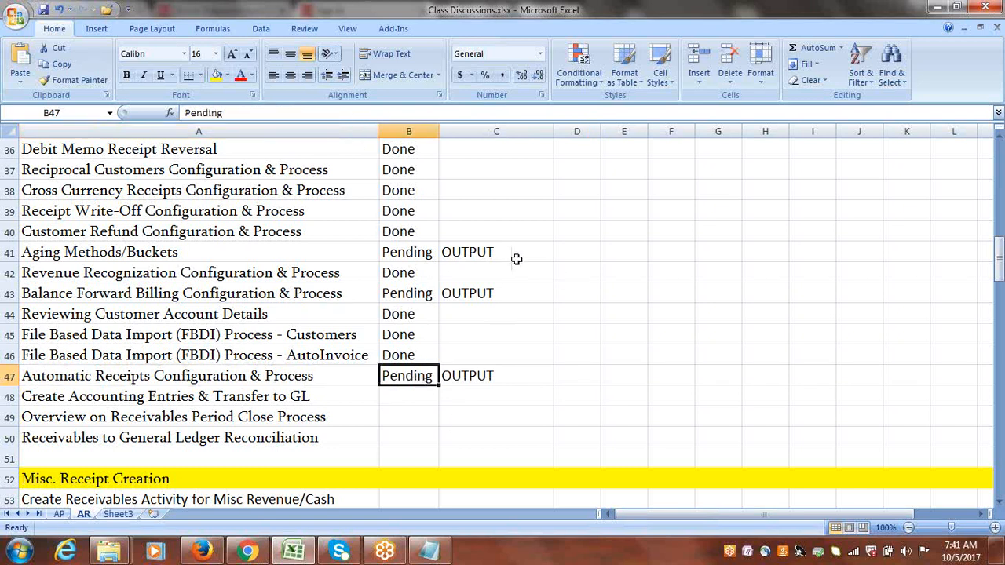
pyautogui.moveTo(477, 280); pyautogui.dragTo(483, 297)
pyautogui.click(481, 377)
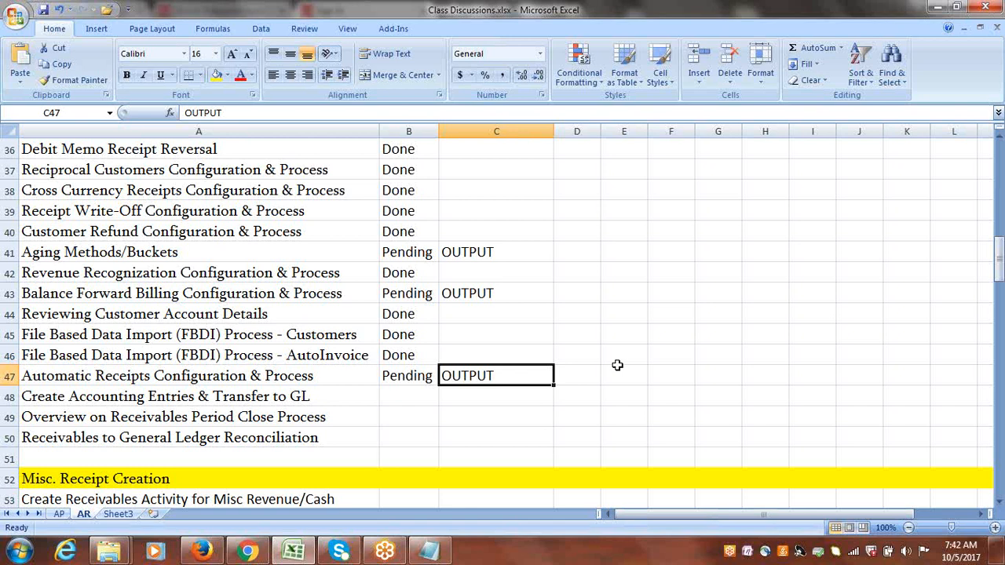
pyautogui.click(588, 375)
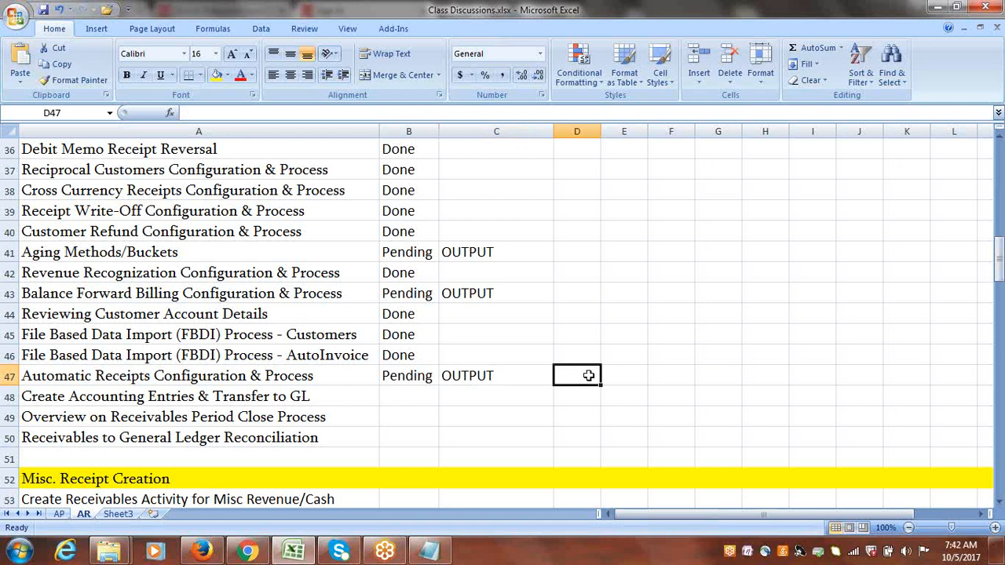
pyautogui.hotkey('ctrl', 's')
pyautogui.click(563, 275)
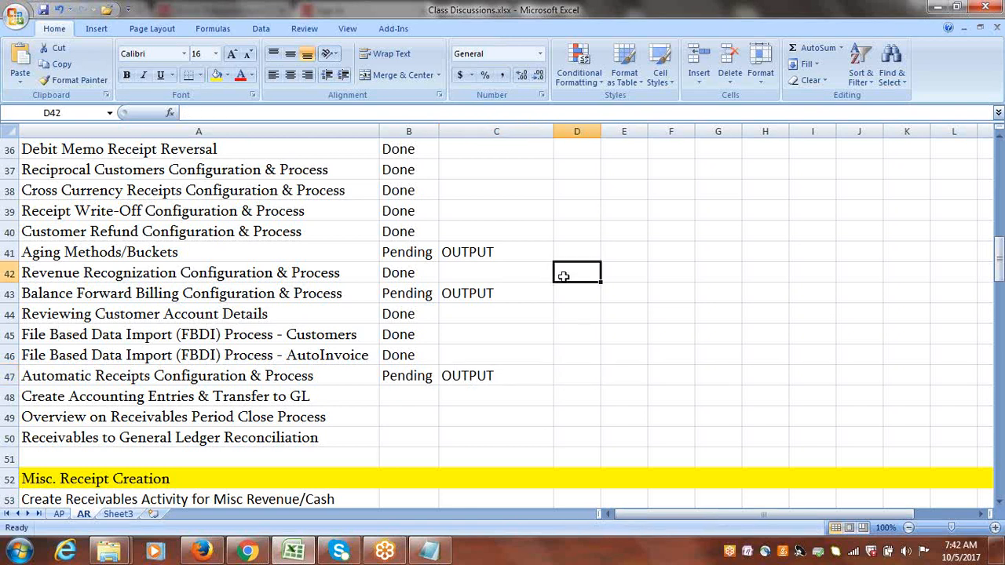
# Save the workbook after reviewing the OUTPUT entries in column C of the AR sheet.
pyautogui.moveTo(1000, 267); pyautogui.dragTo(1000, 269)
pyautogui.click(503, 372)
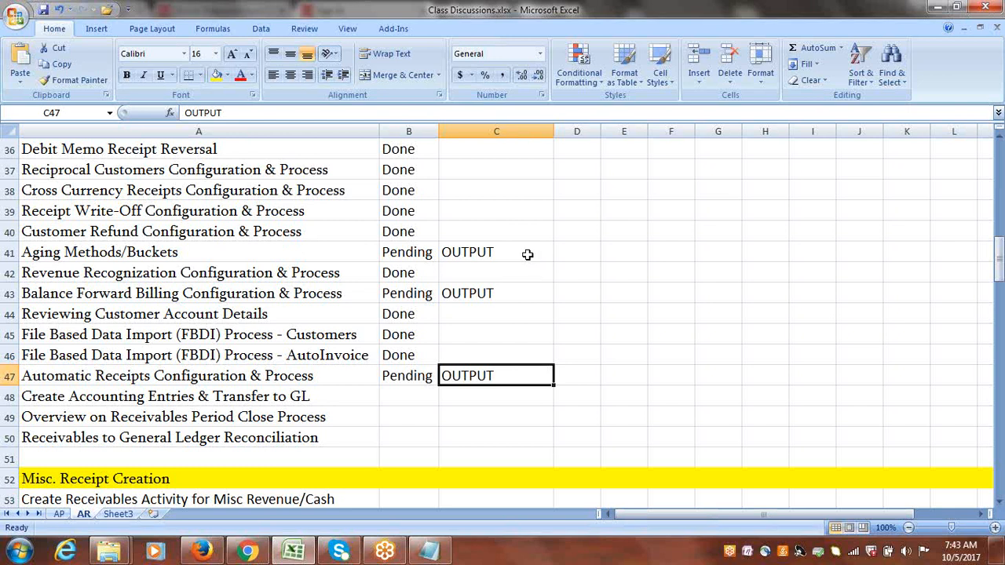
pyautogui.click(762, 275)
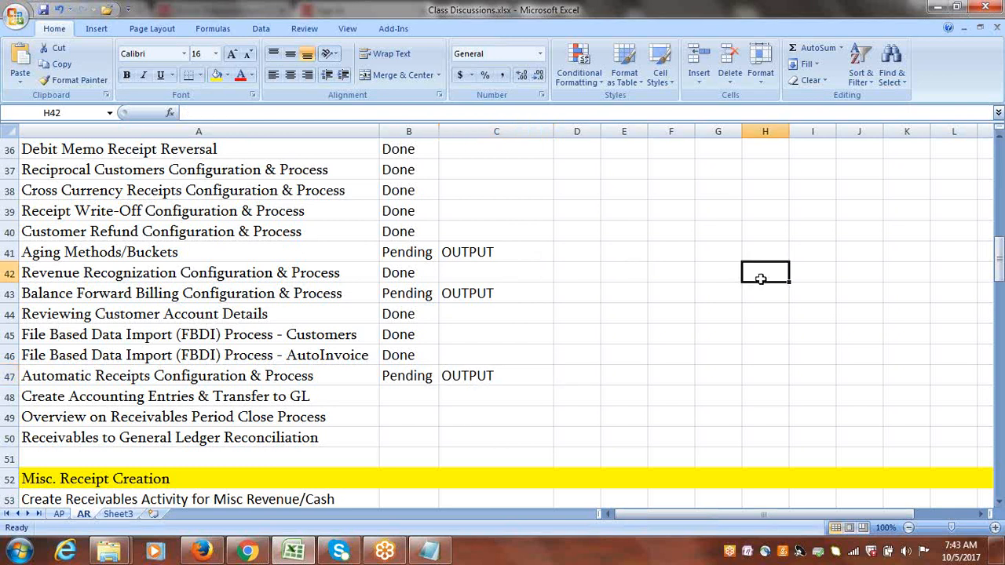
pyautogui.moveTo(487, 251); pyautogui.dragTo(491, 389)
pyautogui.moveTo(493, 256); pyautogui.dragTo(496, 378)
pyautogui.click(576, 251)
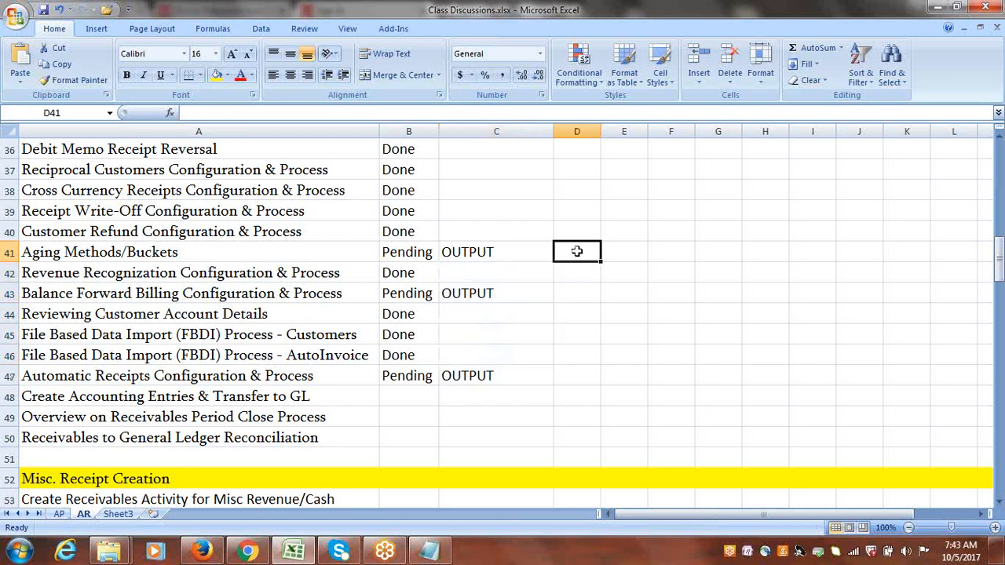
pyautogui.hotkey('ctrl', 's')
# Browse the status list on the AP sheet, then return to the AR sheet.
pyautogui.click(60, 513)
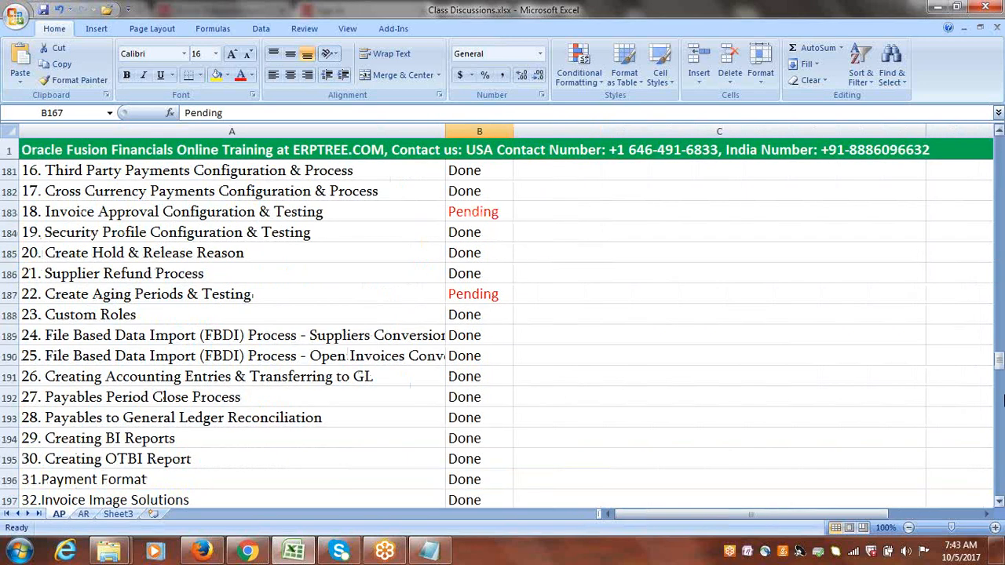
pyautogui.moveTo(999, 361); pyautogui.dragTo(999, 361)
pyautogui.click(634, 335)
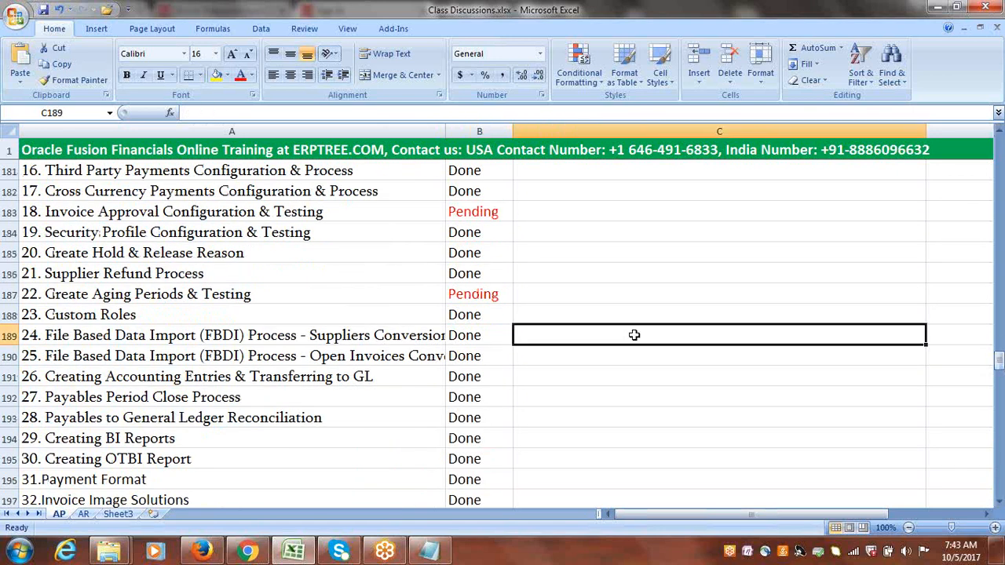
pyautogui.click(83, 514)
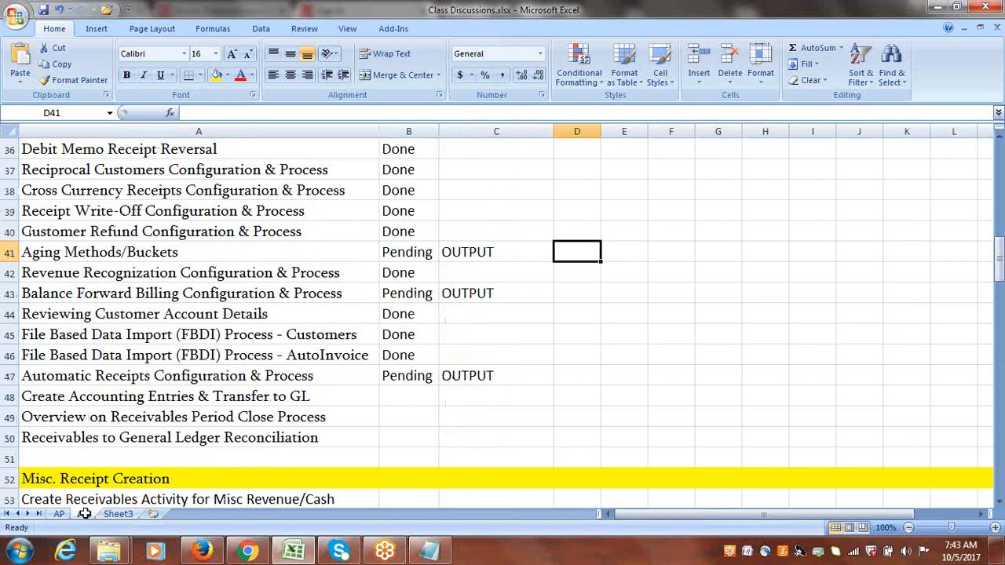
pyautogui.click(629, 315)
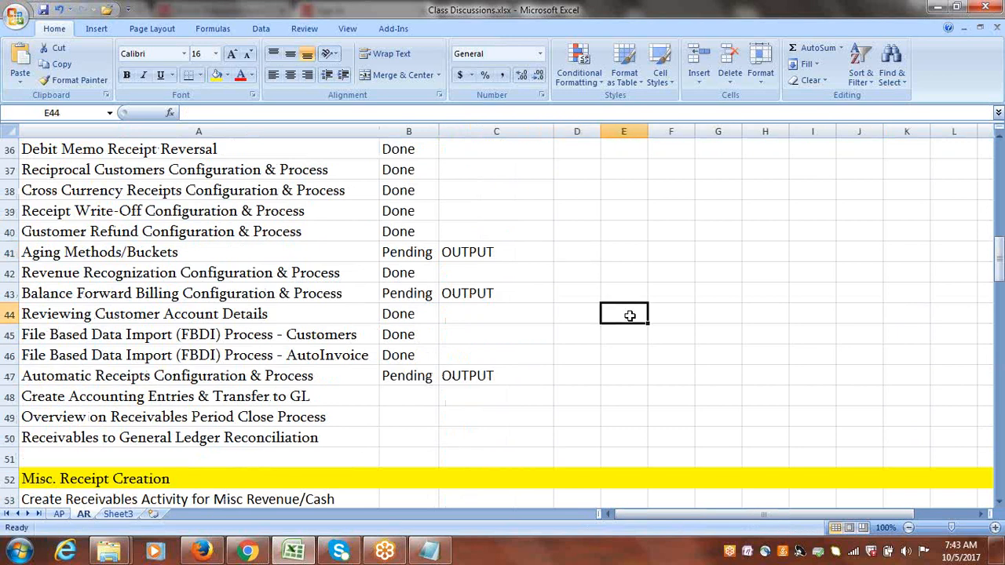
pyautogui.click(861, 25)
pyautogui.click(862, 26)
pyautogui.click(986, 290)
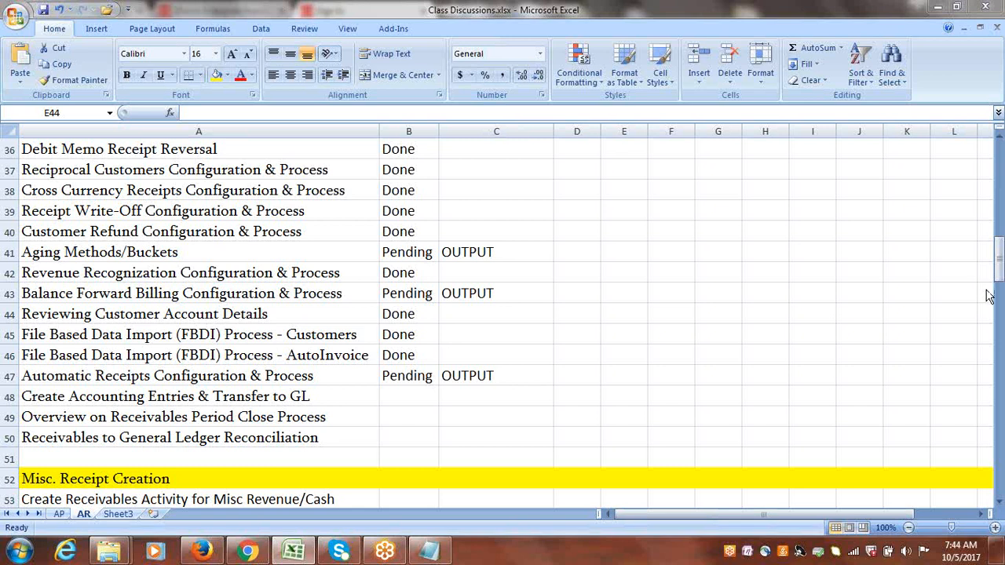
pyautogui.click(560, 351)
# Enter 10000 in column E and the label Invoice in column D of the AutoInvoice FBDI row.
pyautogui.click(631, 350)
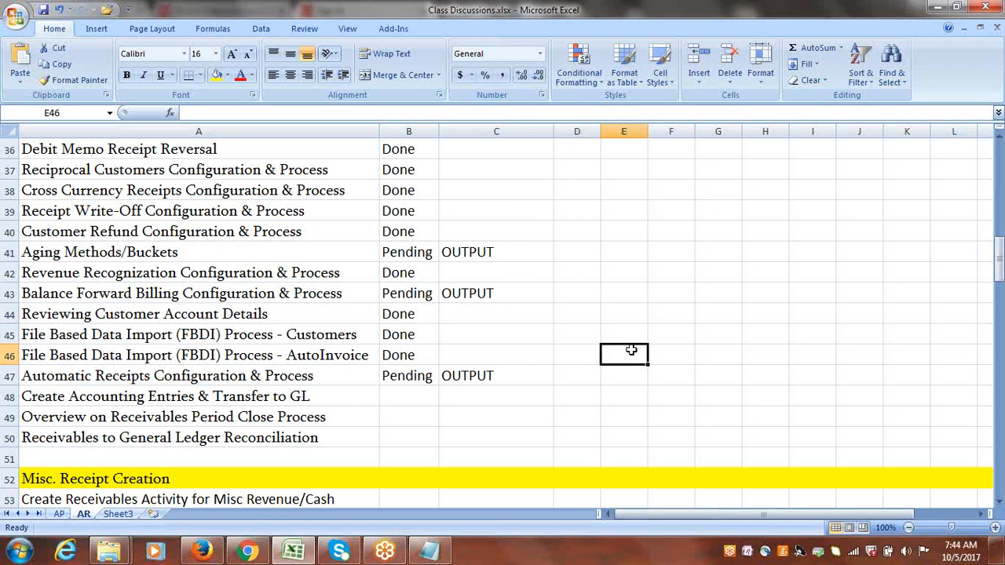
pyautogui.write('10000')
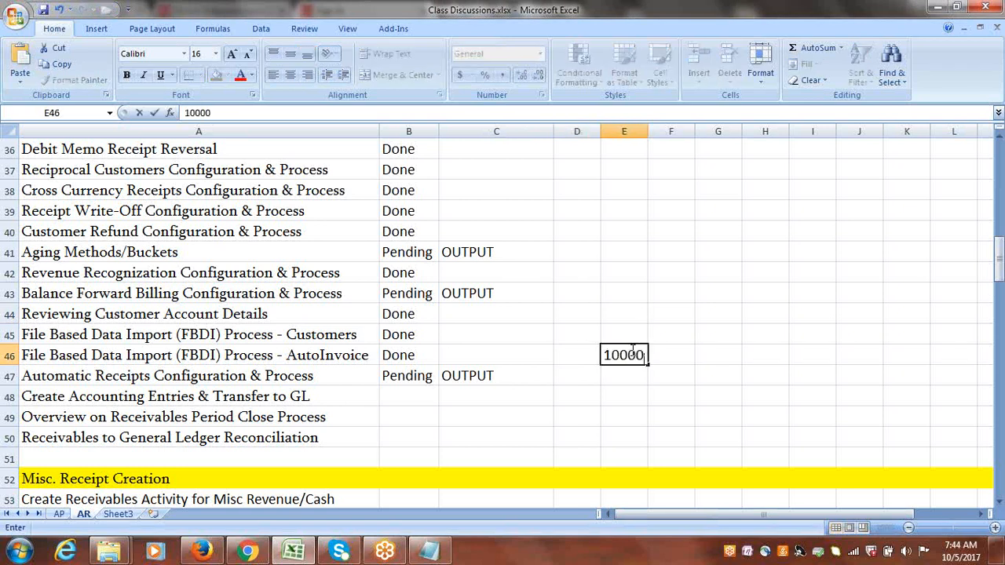
pyautogui.click(634, 374)
pyautogui.write('i')
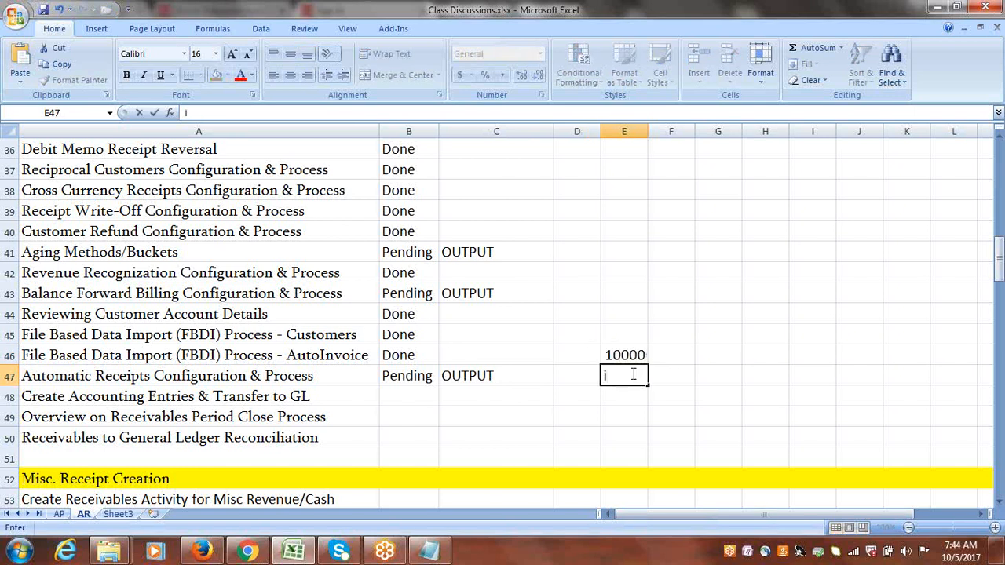
pyautogui.press('Escape')
pyautogui.click(597, 355)
pyautogui.write('iNV')
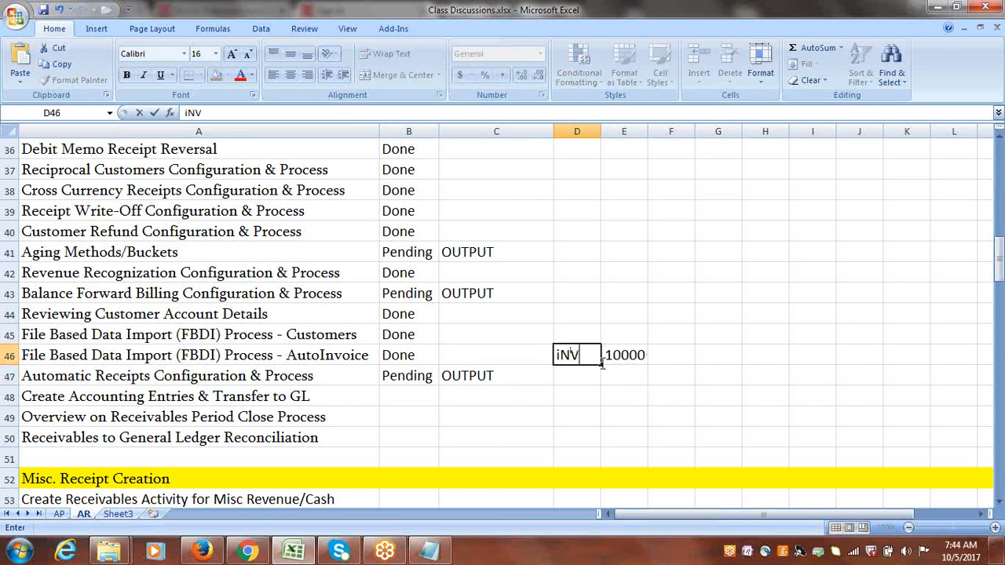
pyautogui.press('BackSpace')
pyautogui.press('BackSpace')
pyautogui.press('BackSpace')
pyautogui.write('Invoice')
pyautogui.click(602, 361)
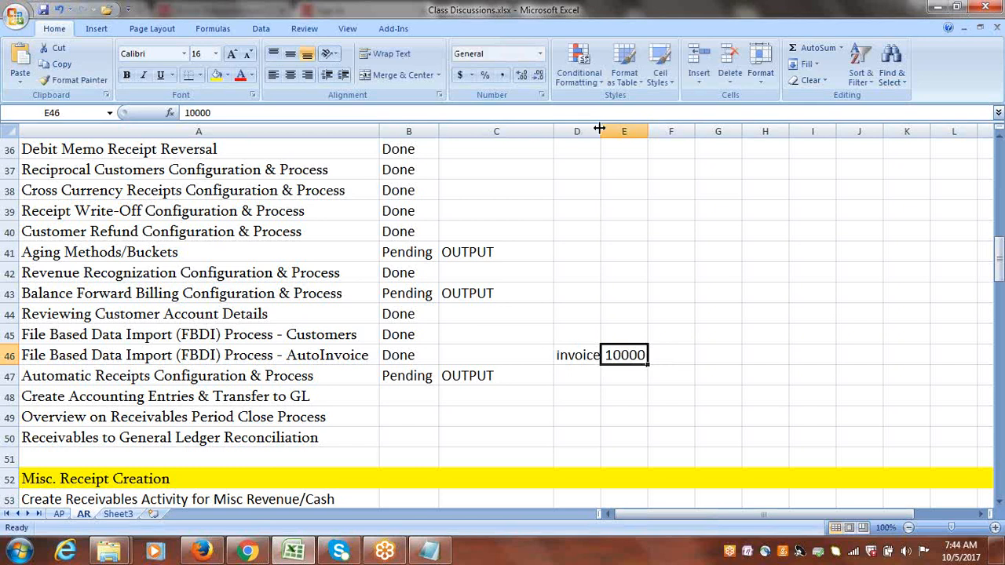
# Widen column D and re-enter invoice as the label beside the 10000 amount.
pyautogui.moveTo(599, 128); pyautogui.dragTo(616, 128)
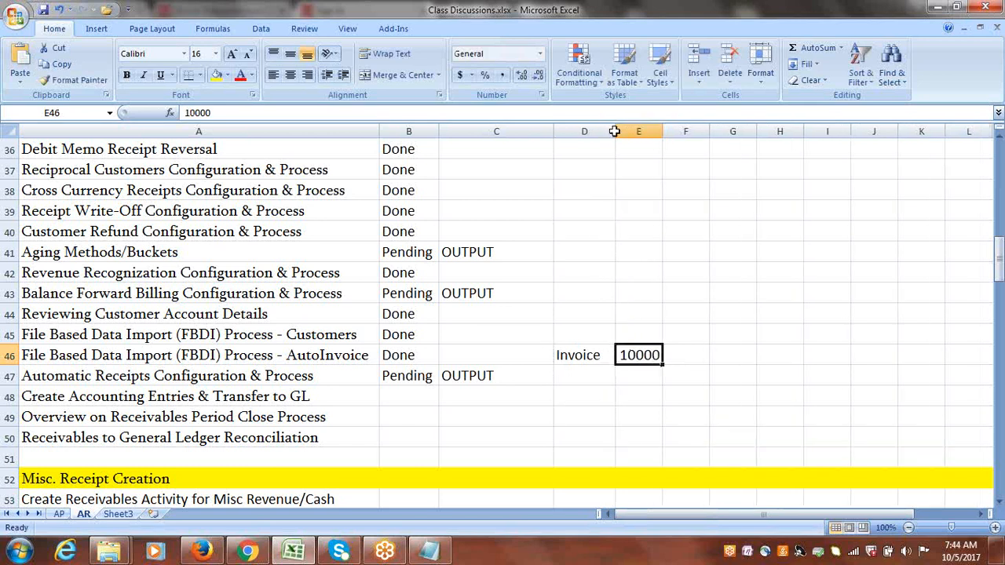
pyautogui.click(687, 357)
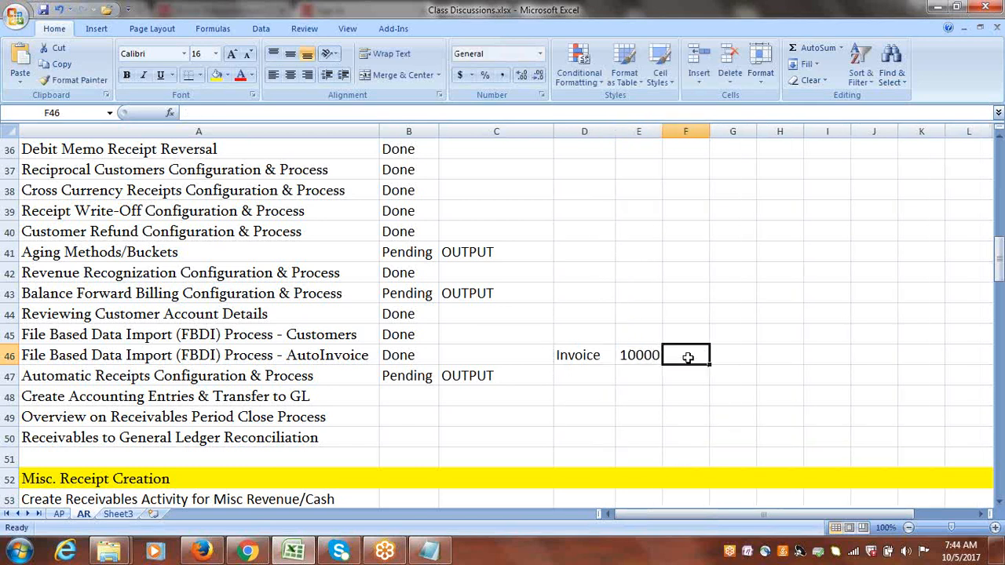
pyautogui.click(598, 355)
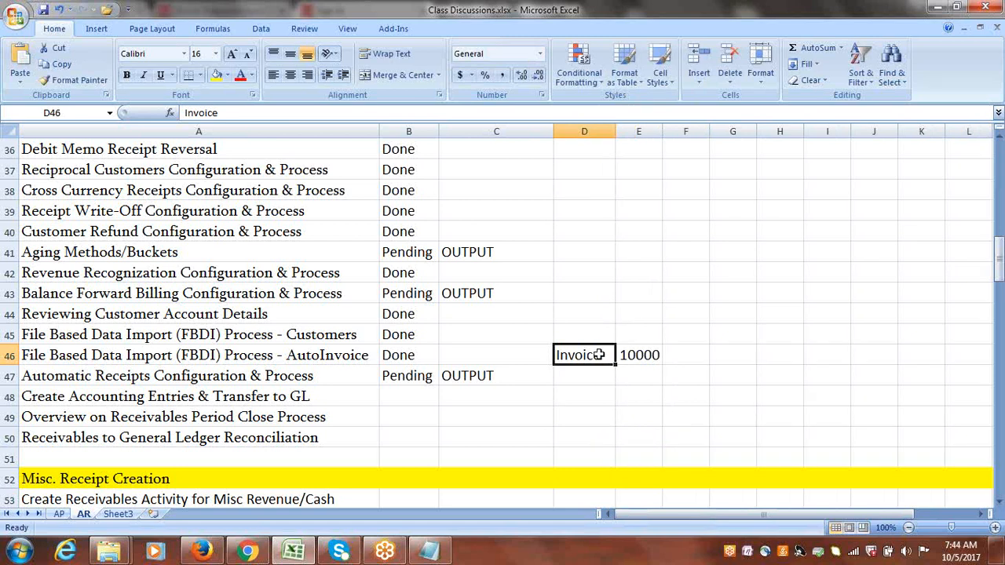
pyautogui.write('invoice')
pyautogui.press('Return')
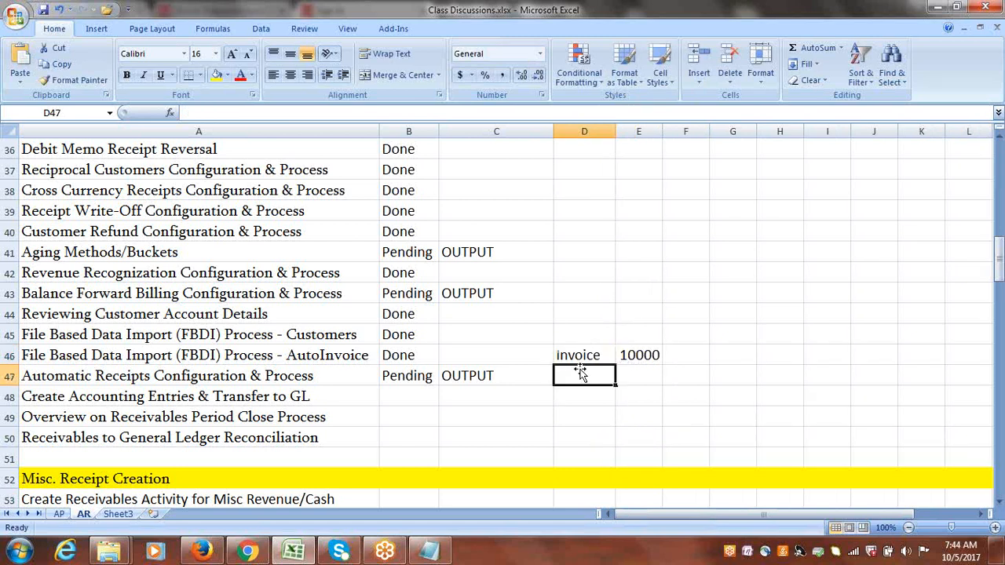
pyautogui.click(642, 355)
pyautogui.moveTo(583, 355); pyautogui.dragTo(636, 355)
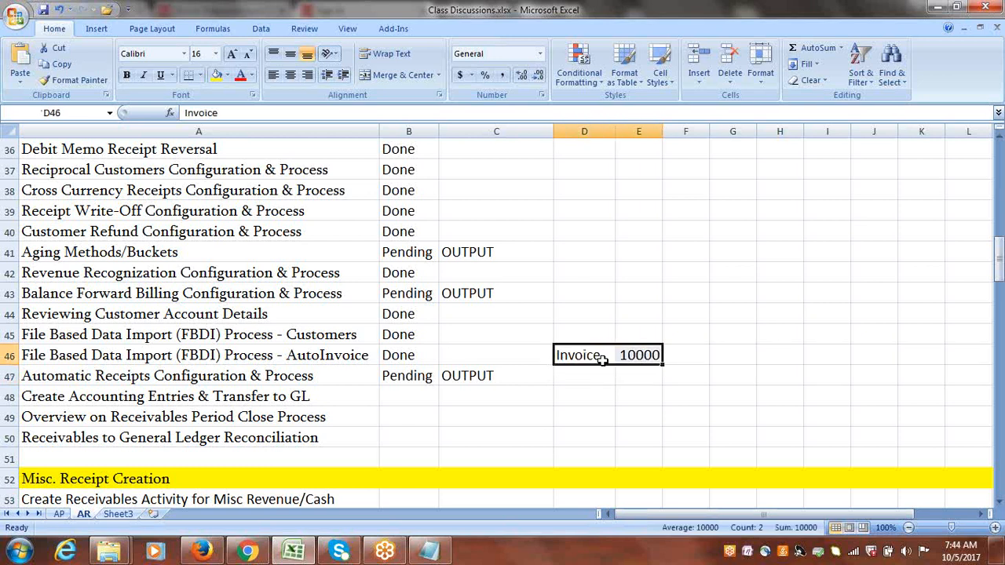
pyautogui.click(596, 357)
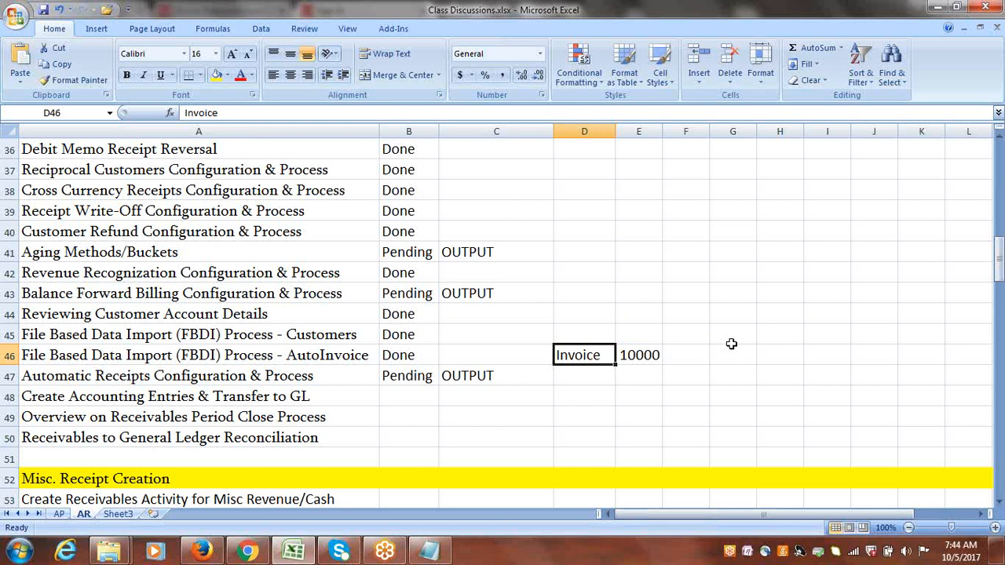
pyautogui.click(940, 60)
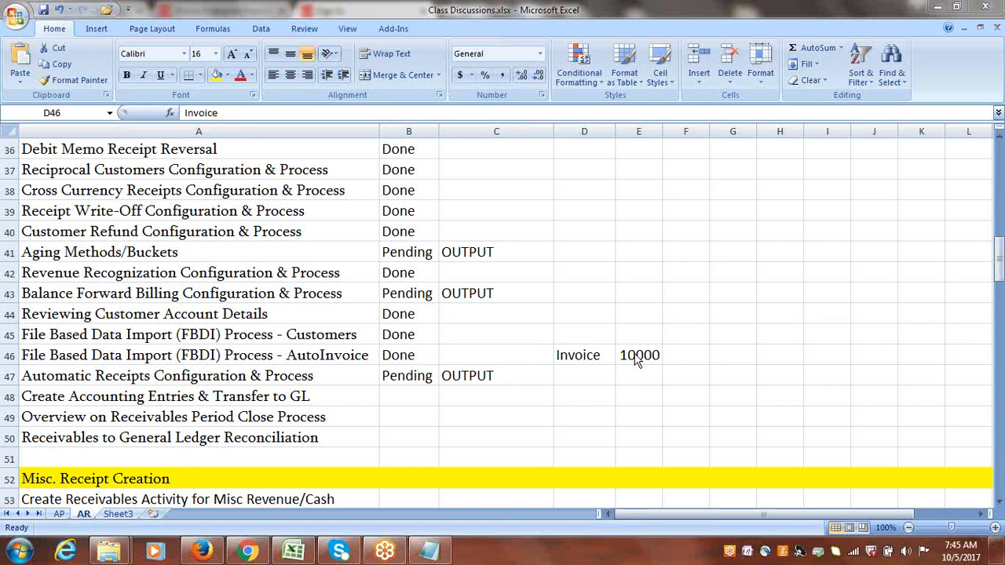
pyautogui.click(578, 357)
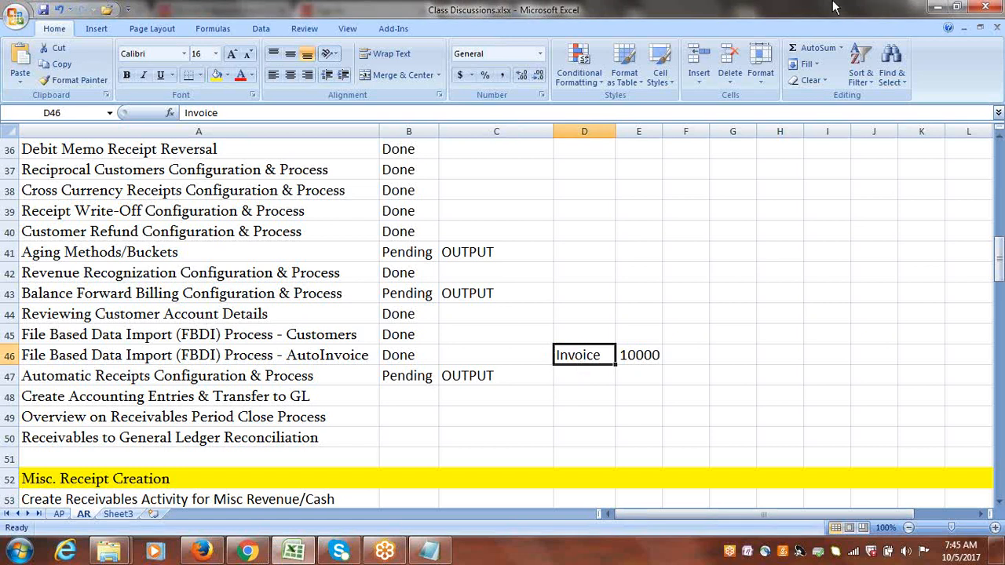
pyautogui.click(828, 51)
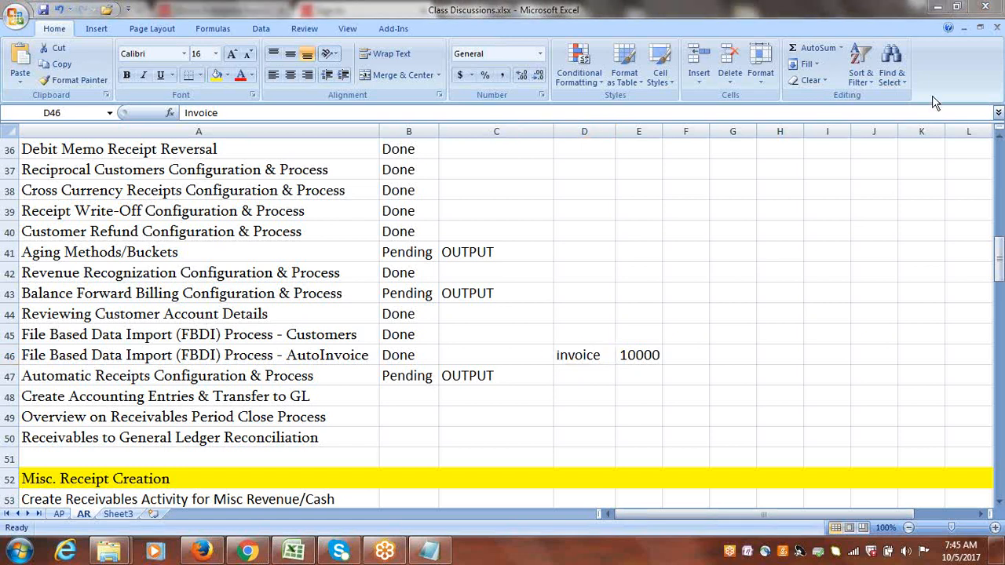
pyautogui.click(532, 360)
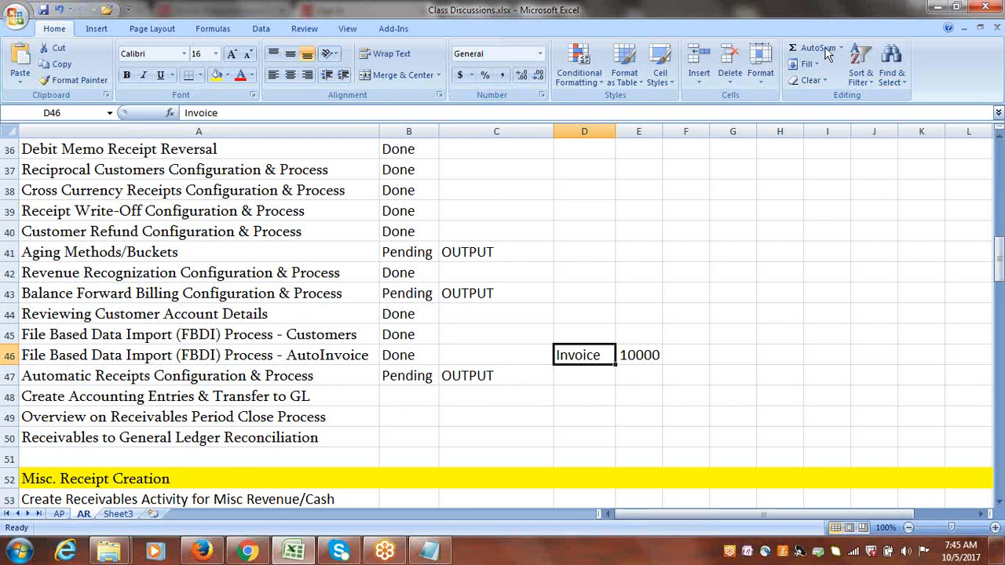
pyautogui.click(896, 274)
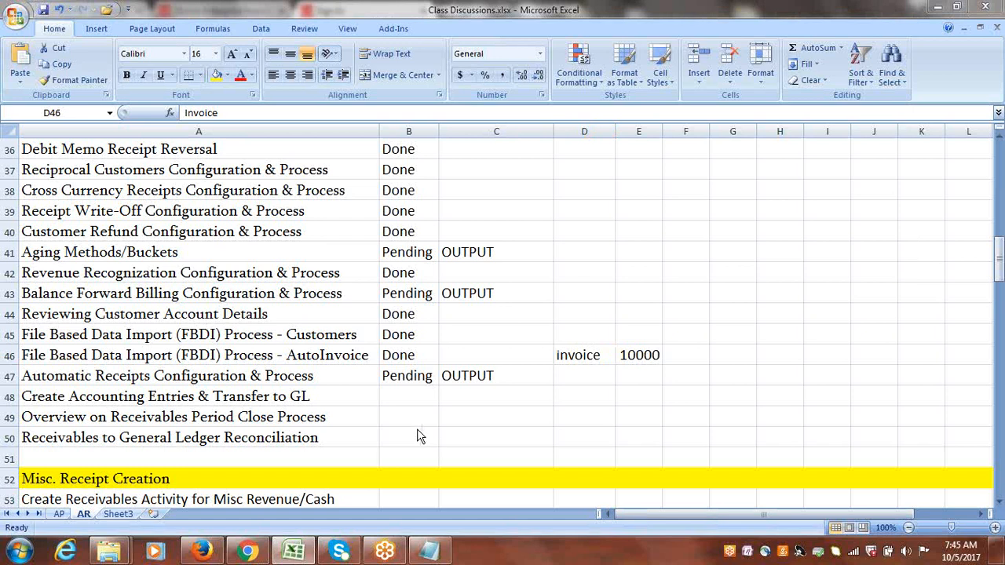